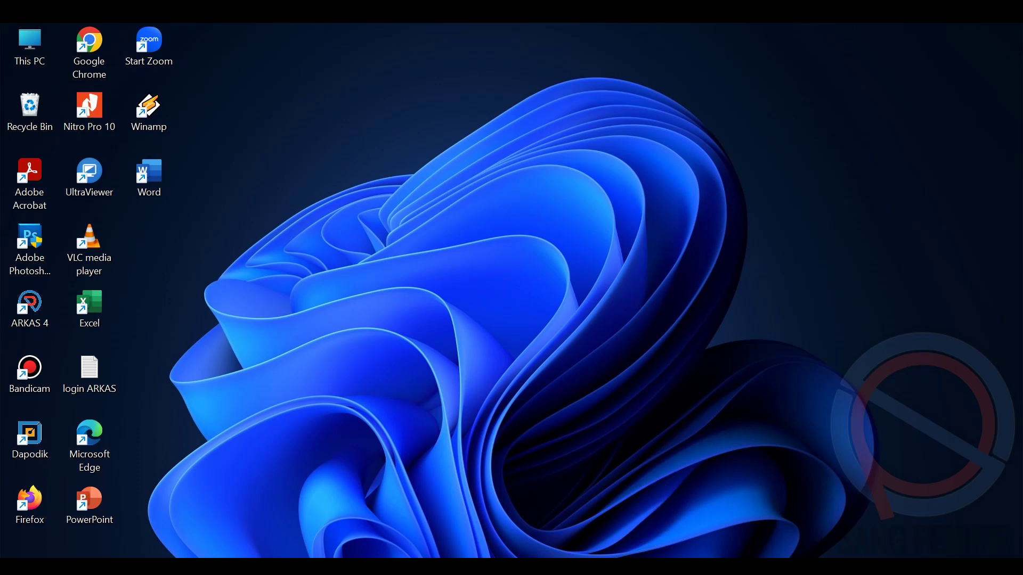
Switch to the Perencanaan BOSP 2023 (Perubahan) workbook in Excel and examine the balance, receipt and total budget figures on the DASHBOARD sheet.
mouse_move(648, 567)
click(600, 525)
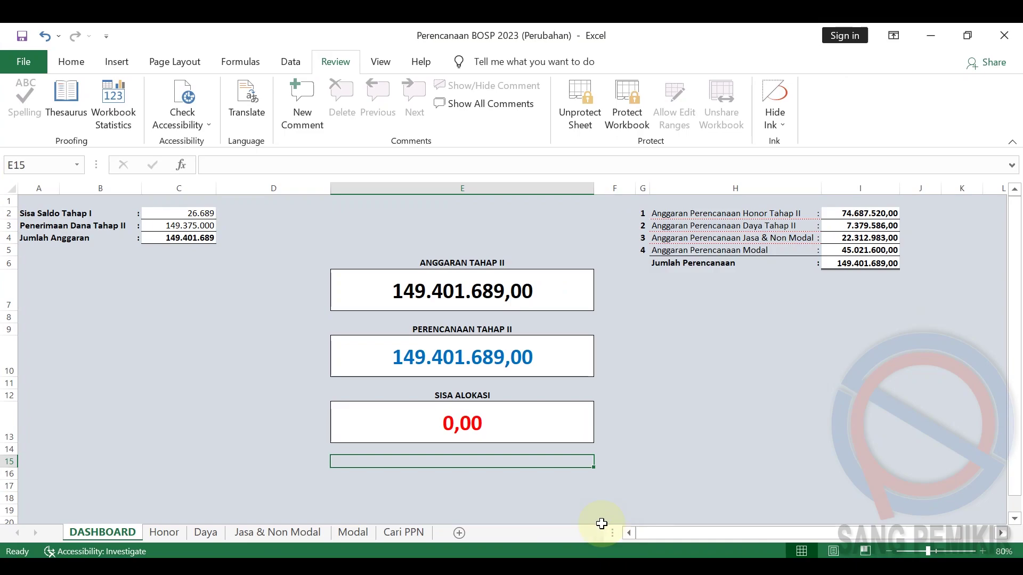
click(256, 384)
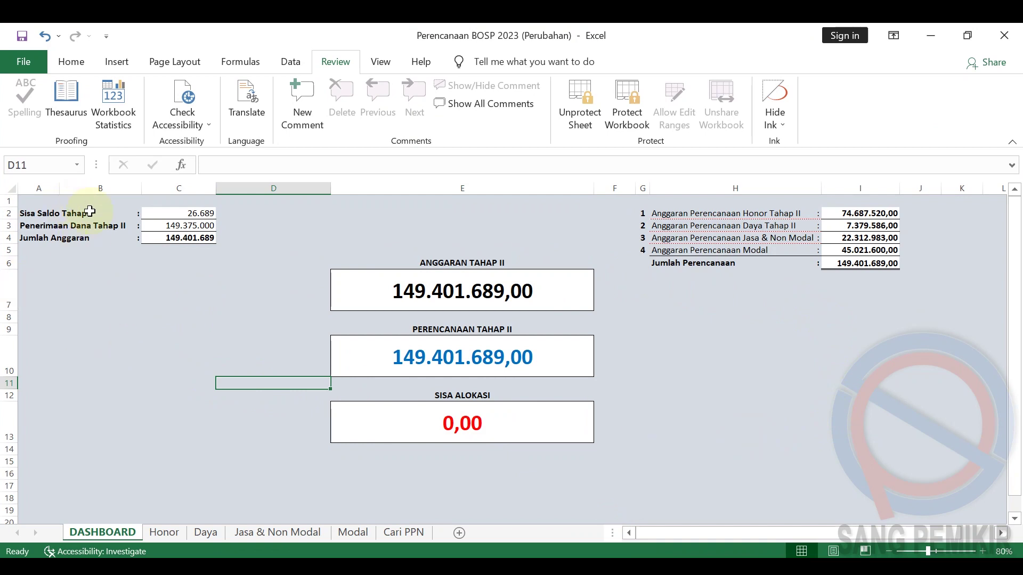
click(171, 211)
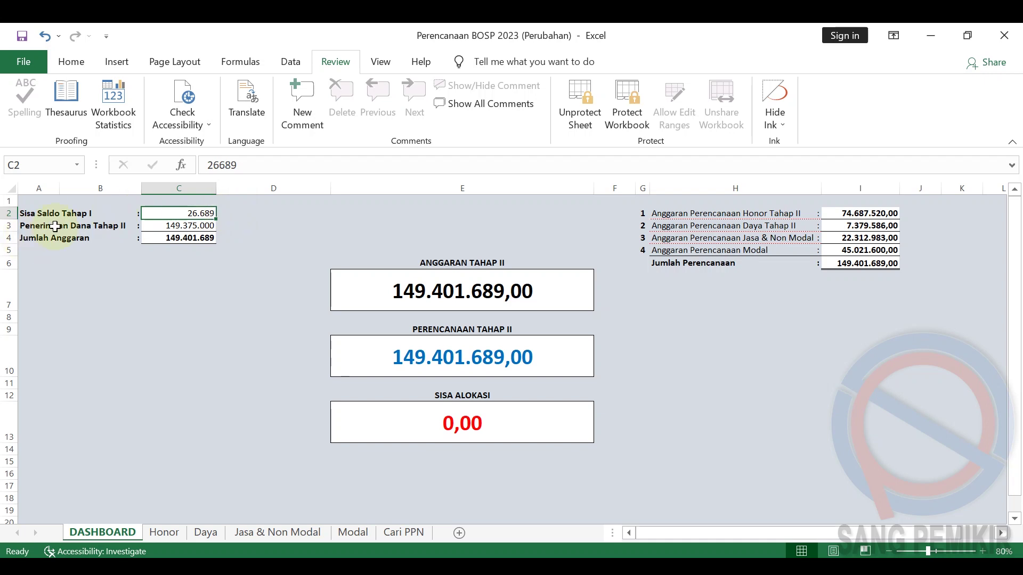
click(152, 225)
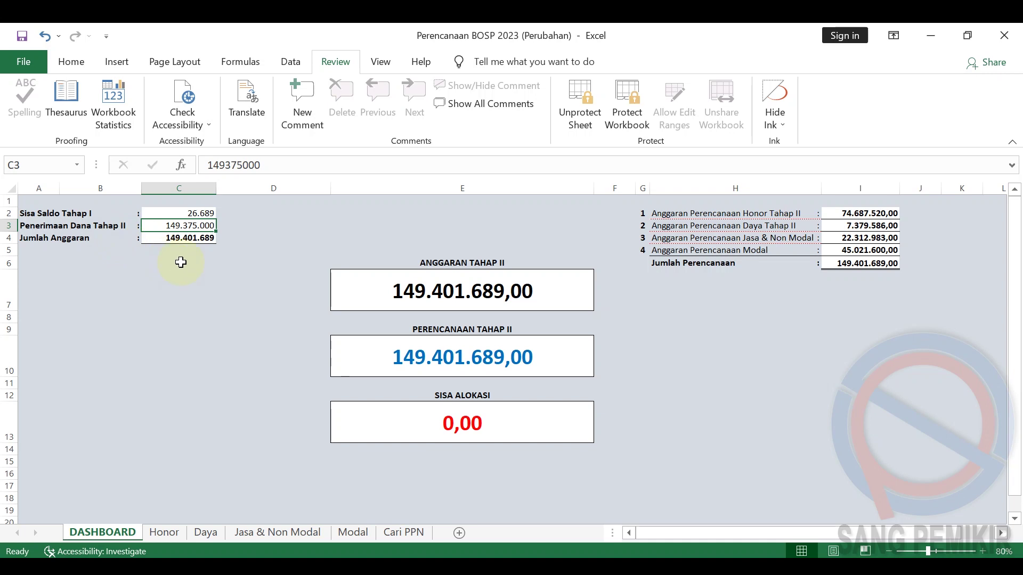
click(171, 238)
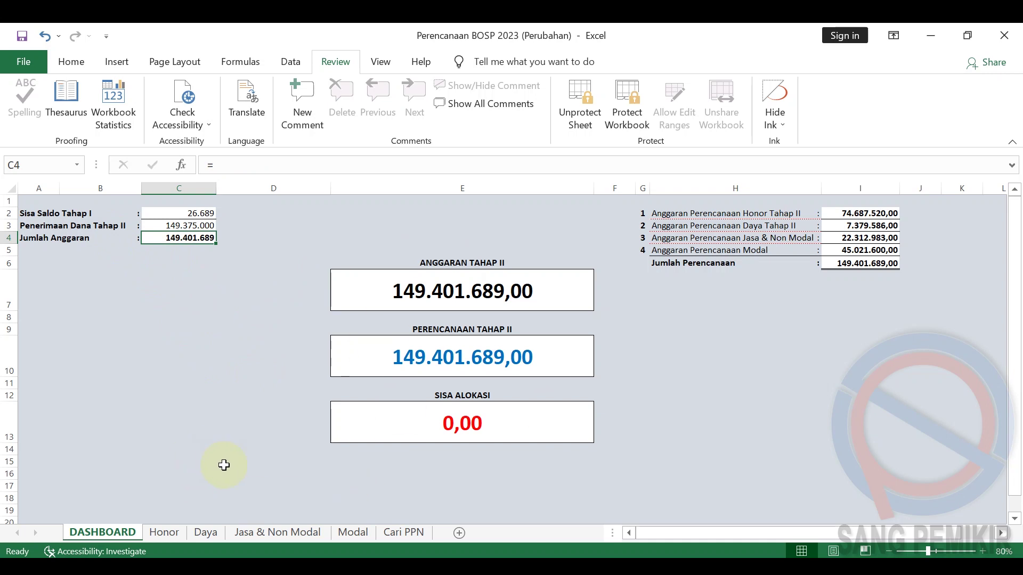
Look through the Honor, Daya, Jasa & Non Modal and Modal planning sheets of the workbook.
click(165, 533)
click(206, 532)
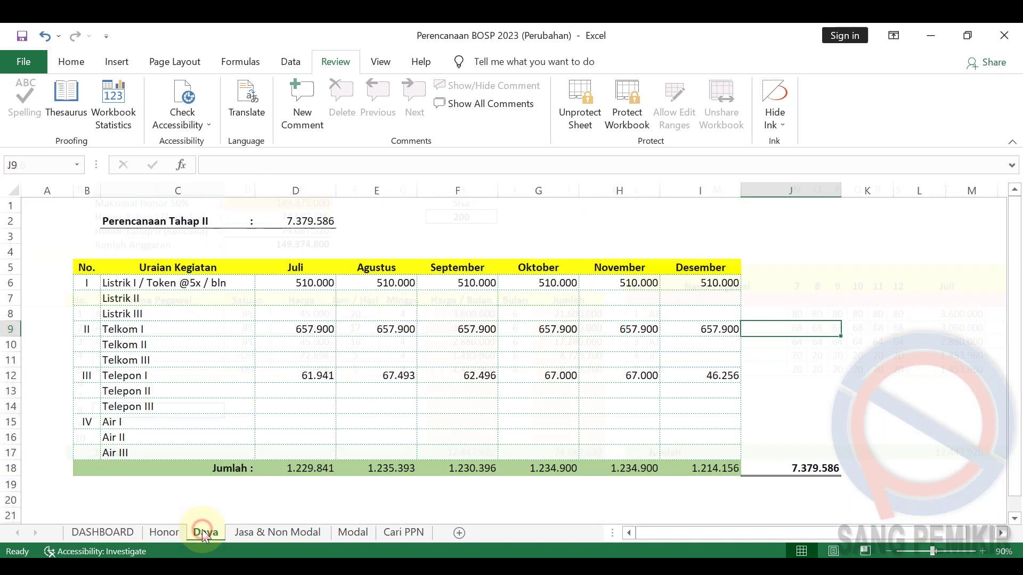
click(256, 533)
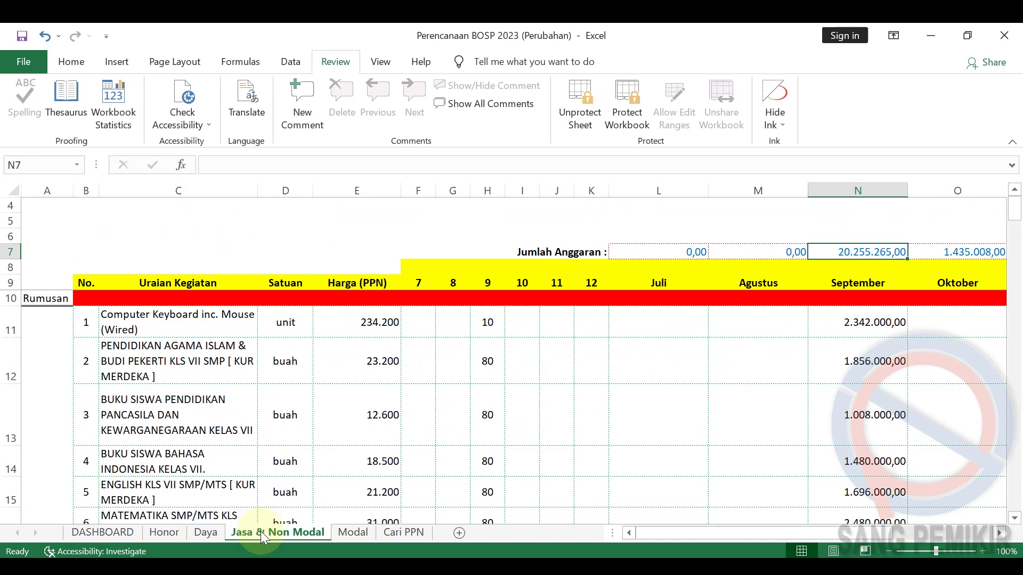
click(347, 532)
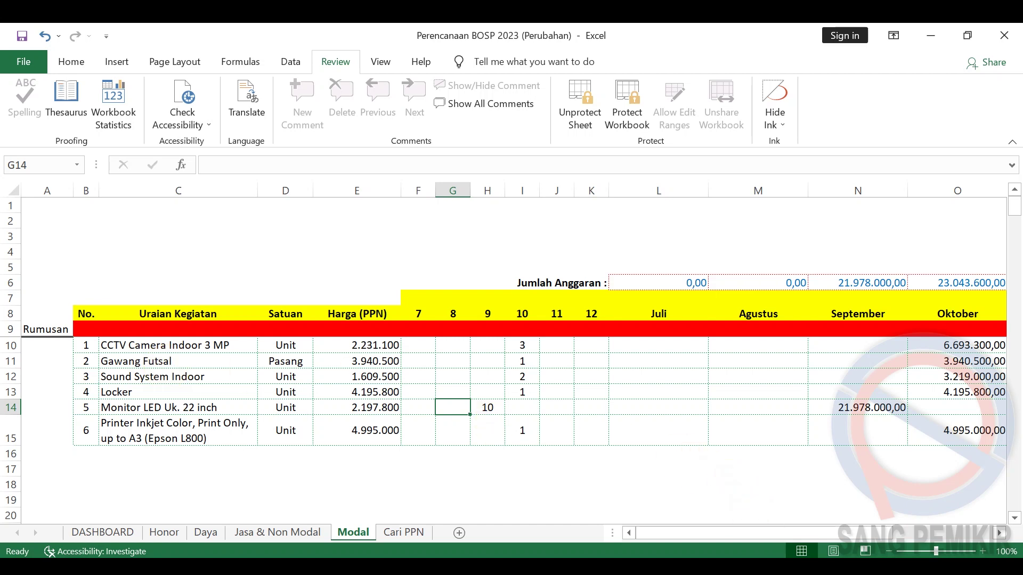
View the BOS Reguler 2023 budget worksheet in ARKAS and return to Excel to examine the employee list on the Honor sheet.
click(756, 566)
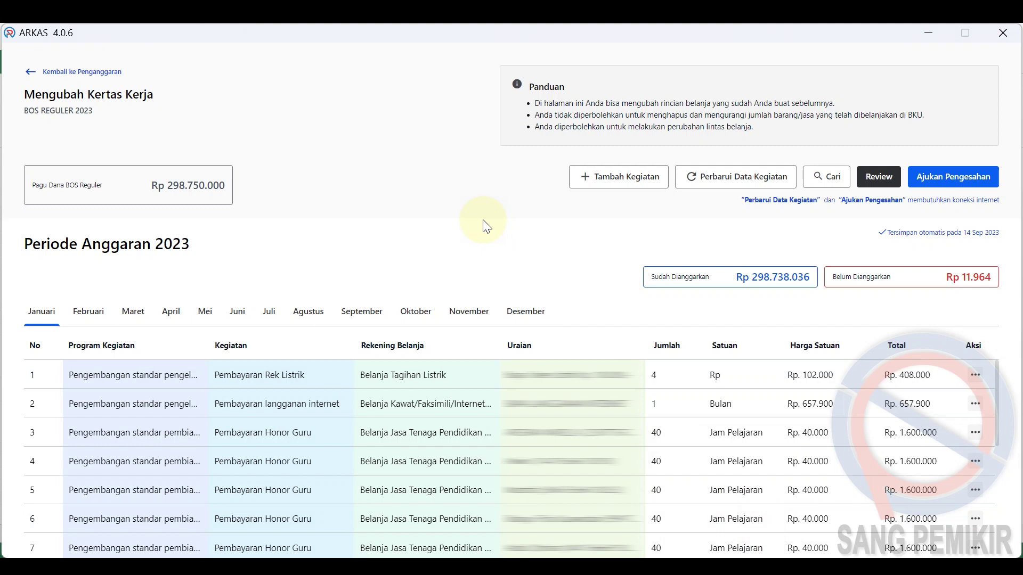
mouse_move(607, 556)
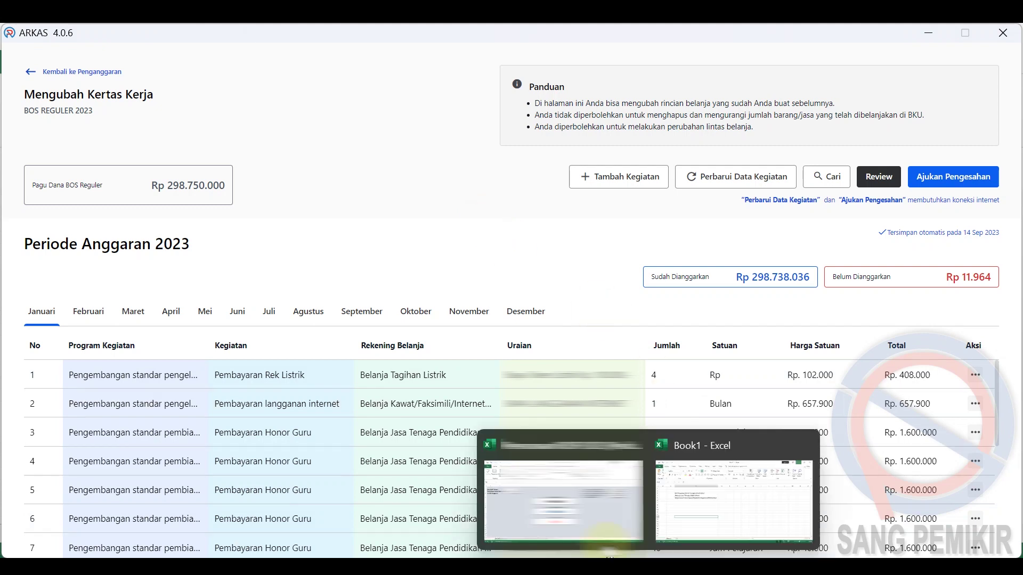
click(589, 525)
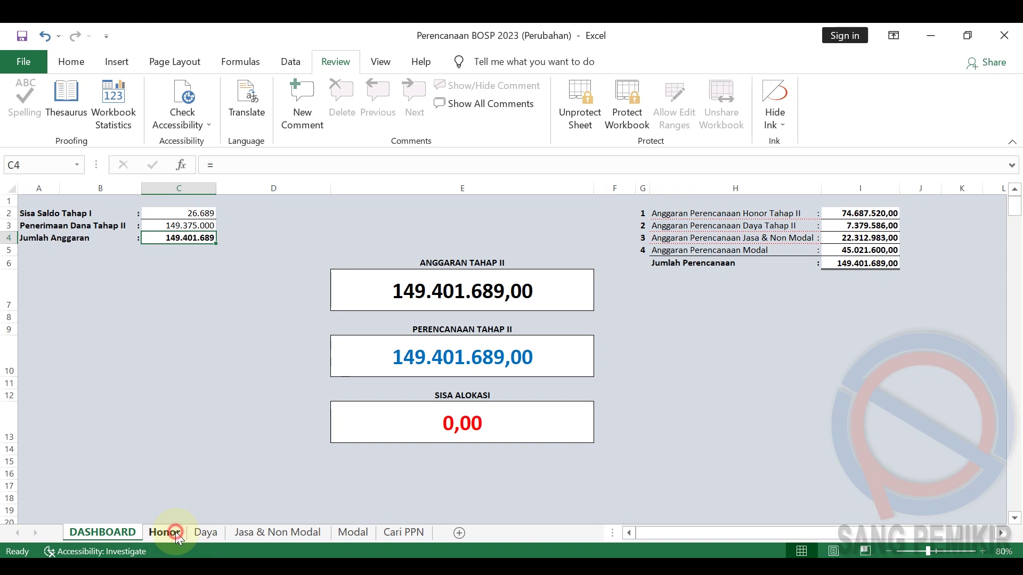
click(176, 532)
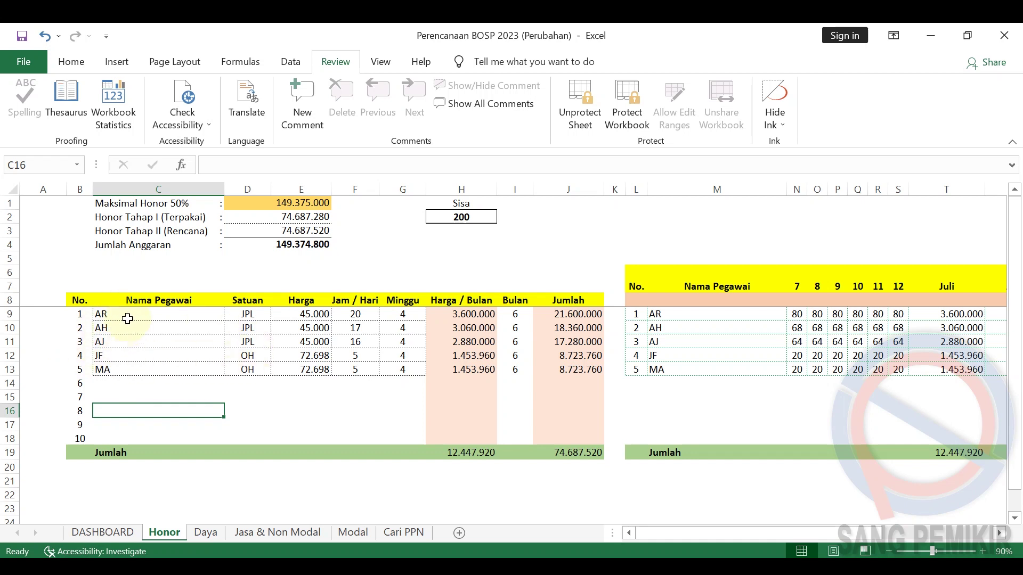
drag(132, 318, 133, 367)
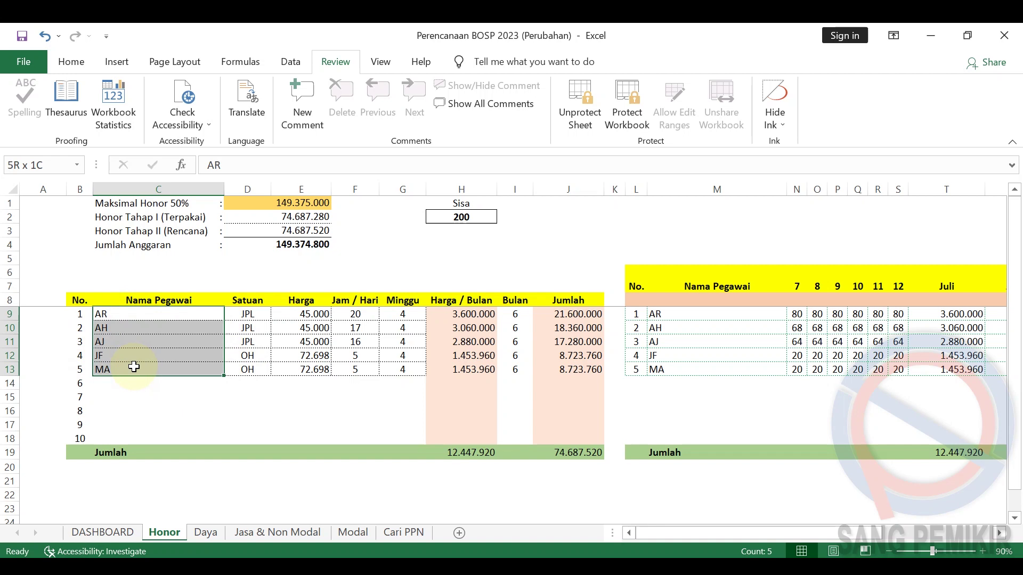
click(228, 413)
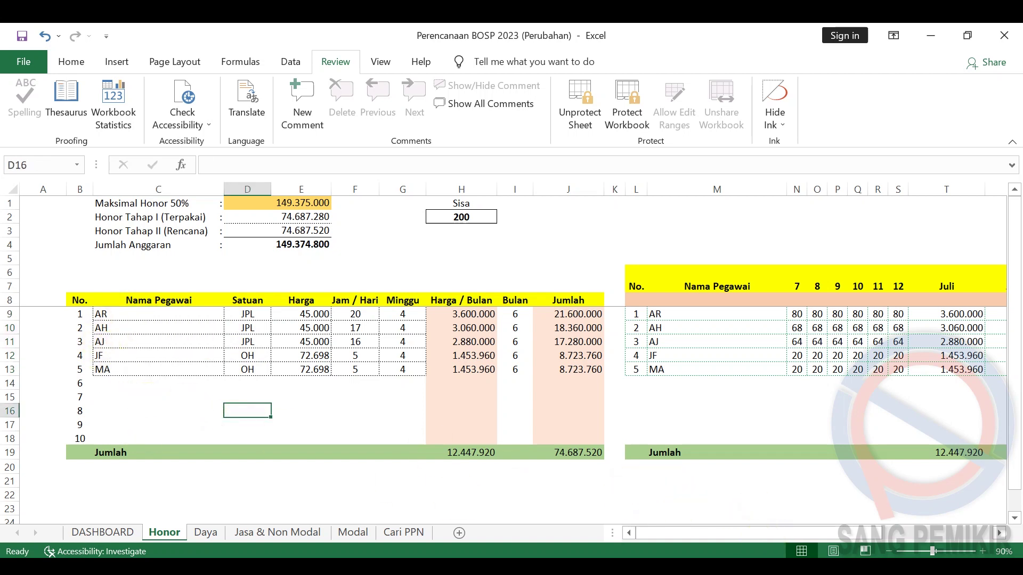
Switch to ARKAS and open the budget detail of the January Pembayaran Honor Guru item in row 5 for editing.
mouse_move(751, 569)
click(750, 481)
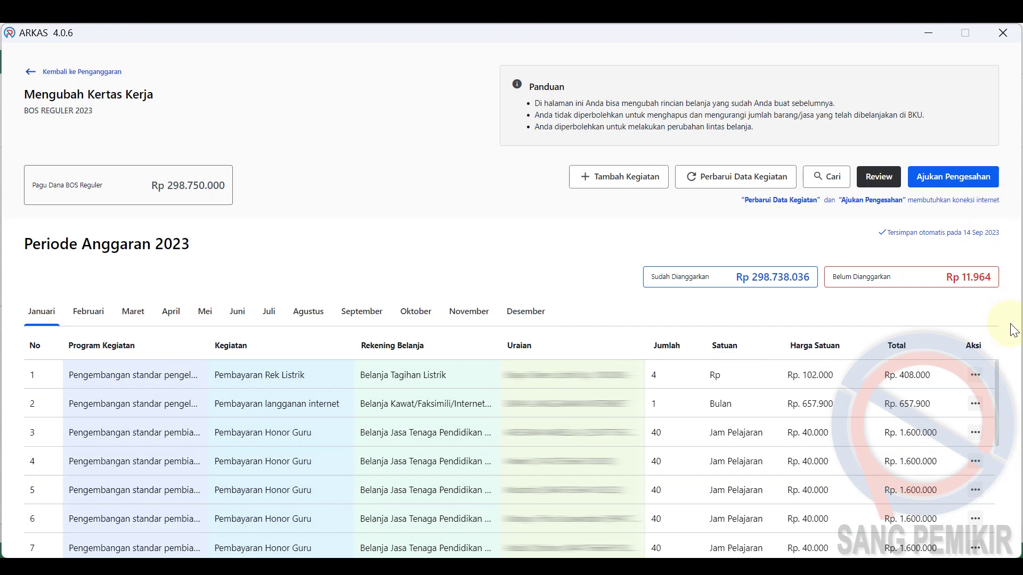
scroll(964, 364, down, 3)
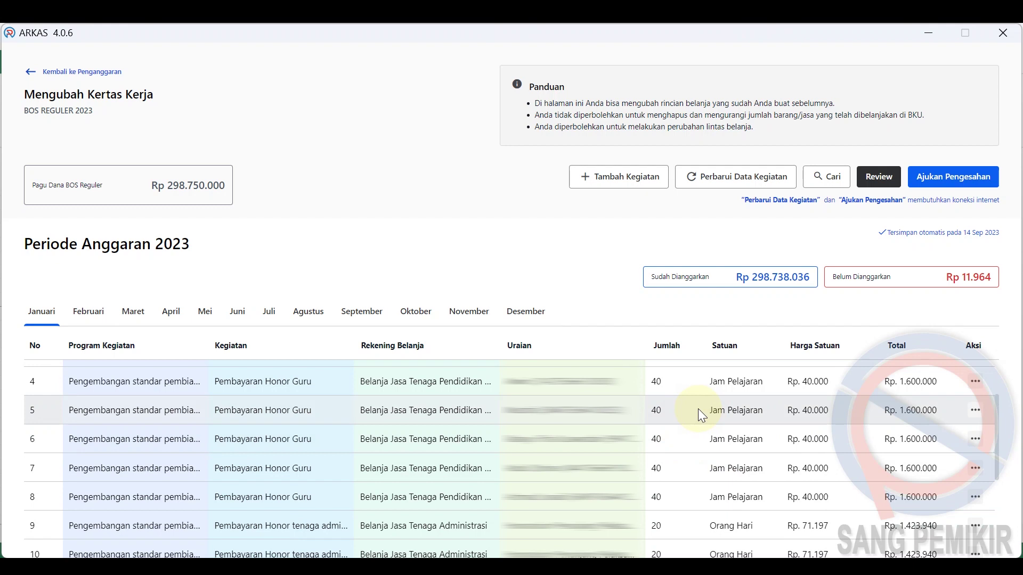
click(974, 413)
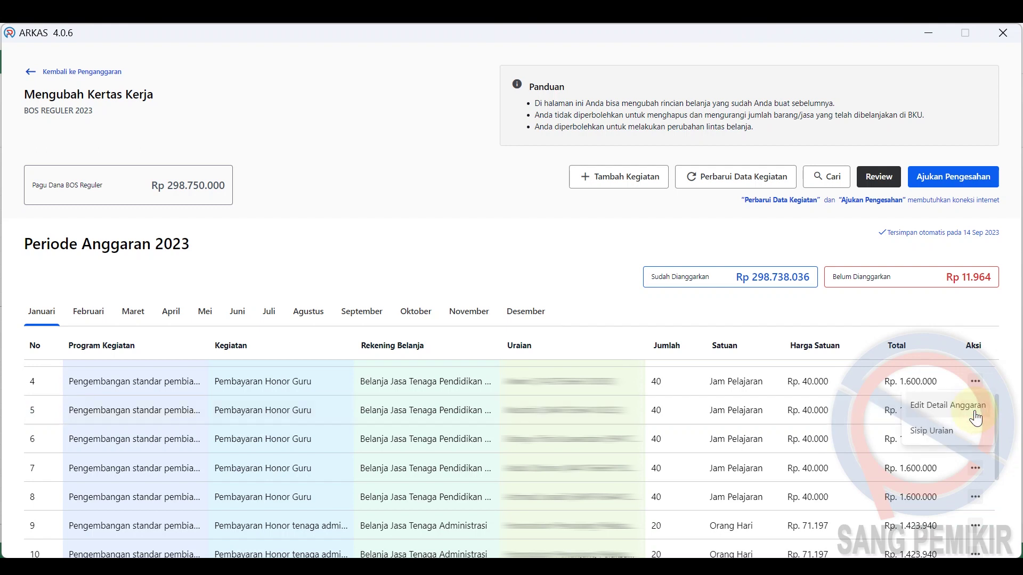
click(941, 406)
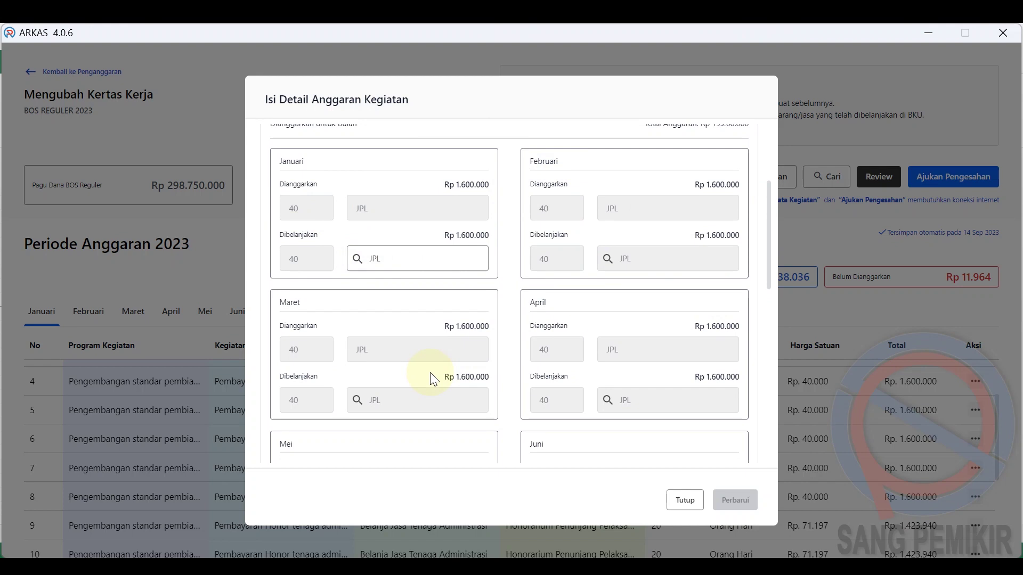
Set the spendable quantities for Desember and November to 0 JPL in the honorarium's budget detail.
scroll(513, 377, down, 1)
scroll(513, 377, down, 4)
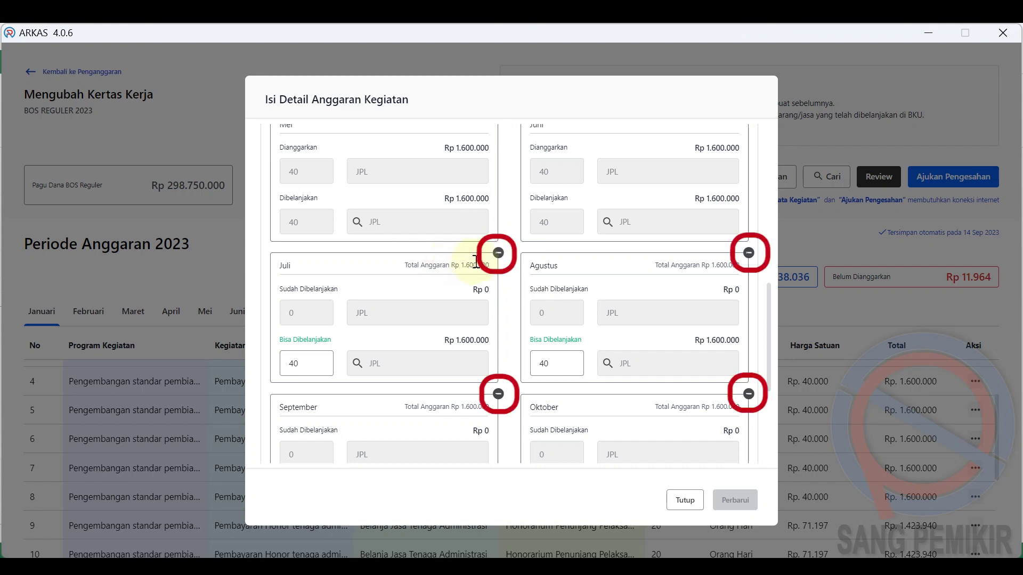
scroll(509, 275, down, 5)
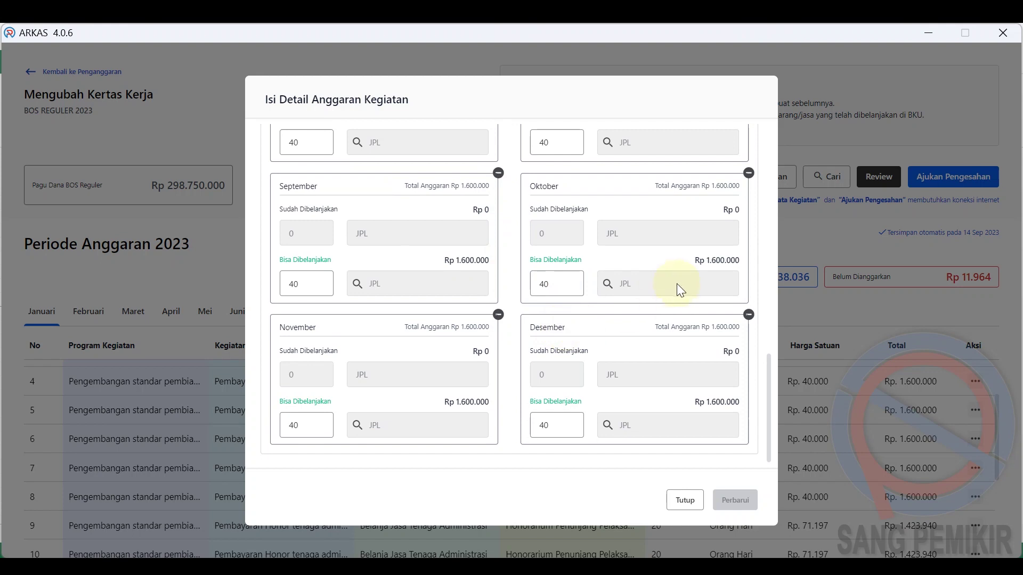
drag(557, 425, 531, 424)
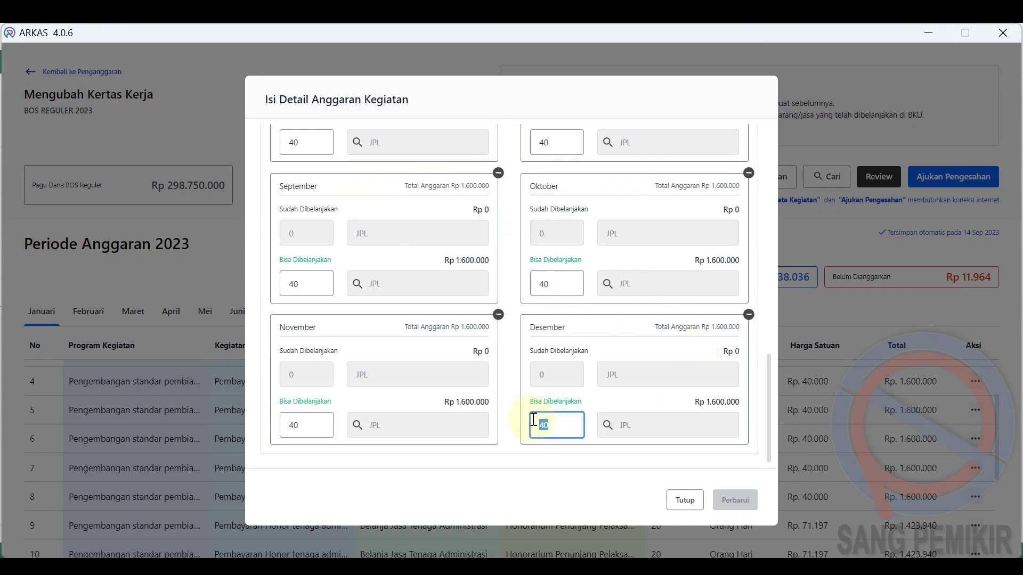
text(0)
click(557, 450)
drag(326, 425, 273, 424)
text(0)
click(345, 411)
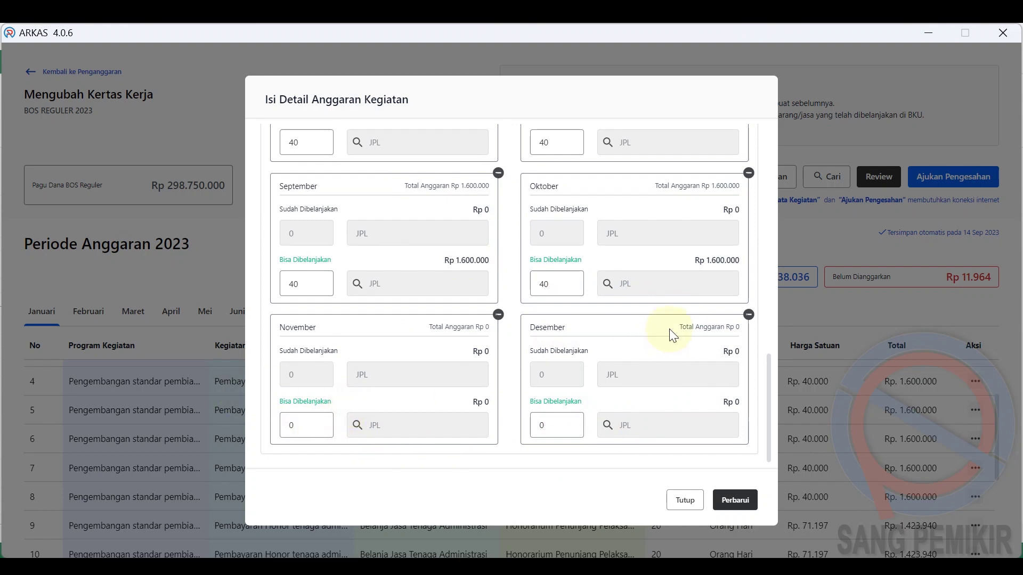
Remove the Juli through Desember months from the honorarium's budget detail and confirm the update.
click(748, 317)
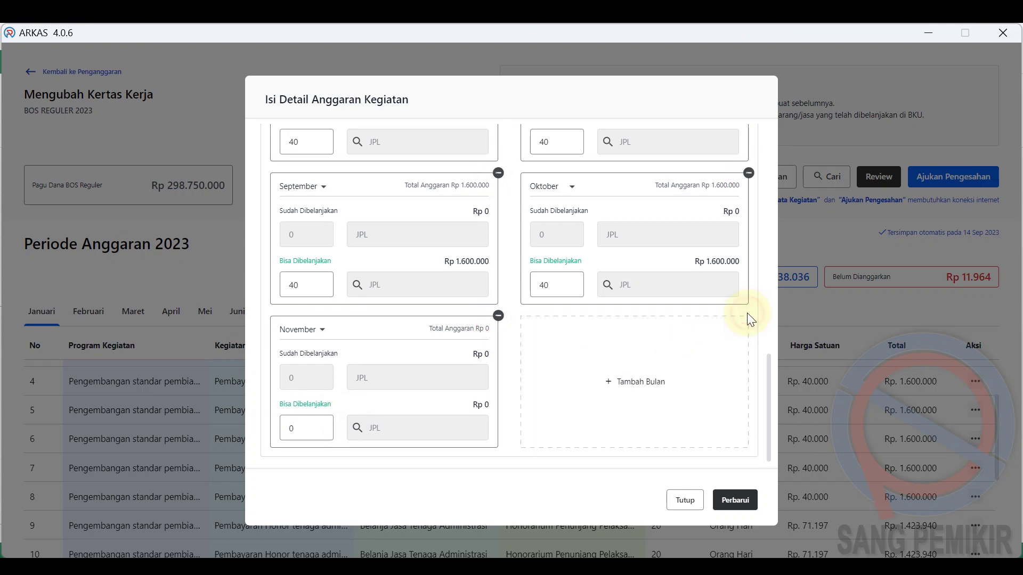
click(498, 316)
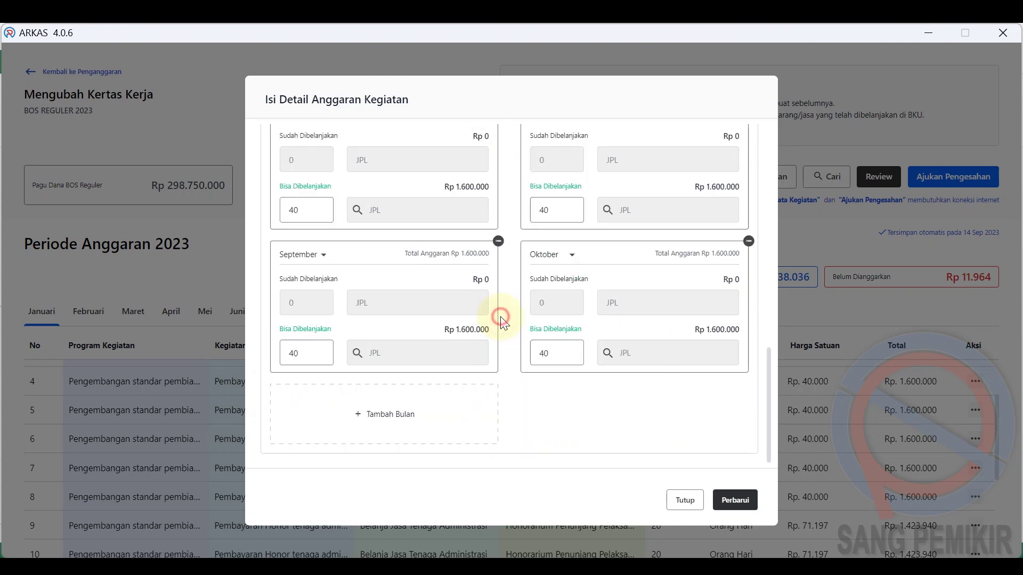
click(748, 241)
click(498, 313)
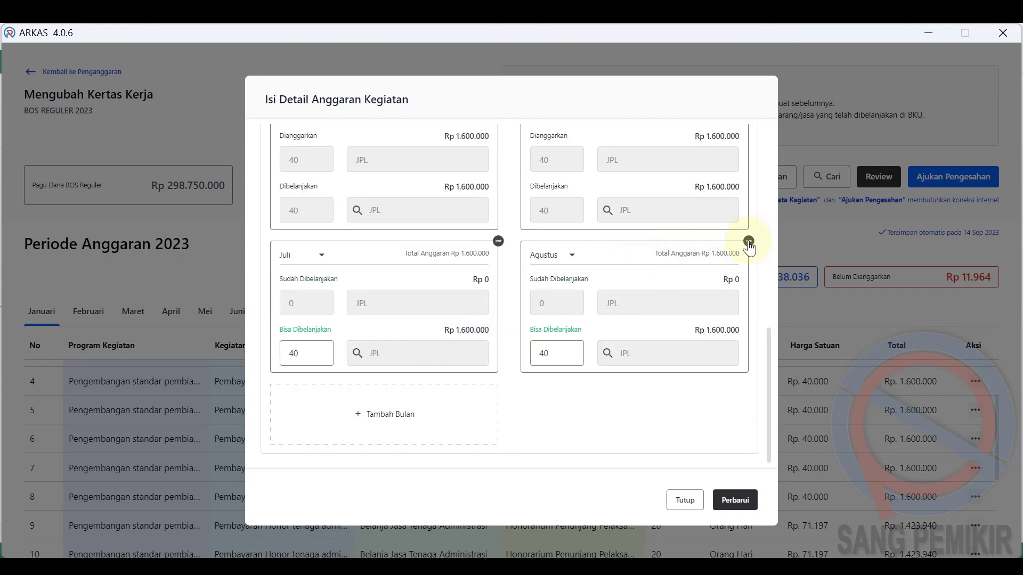
click(748, 241)
click(498, 313)
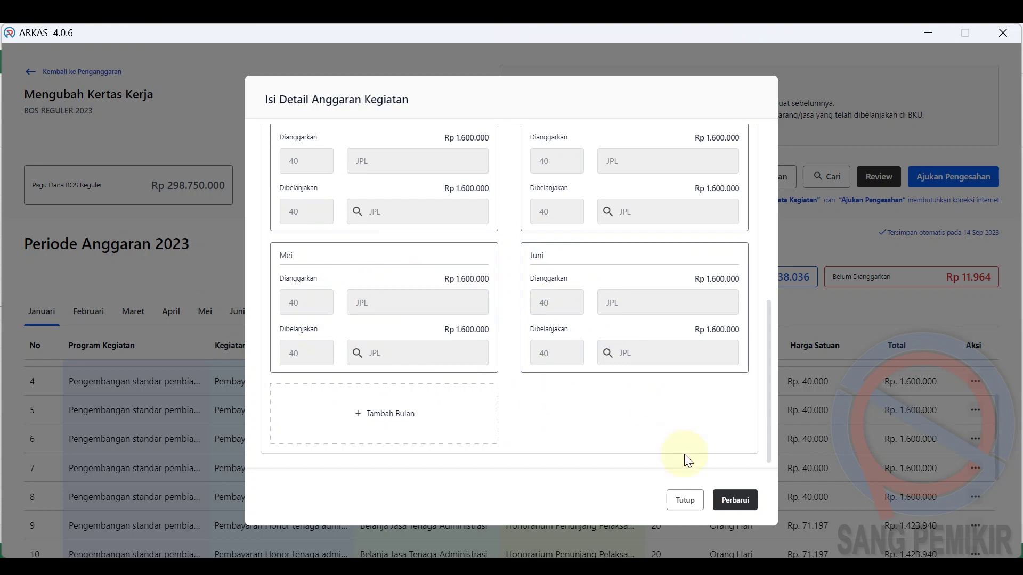
click(735, 502)
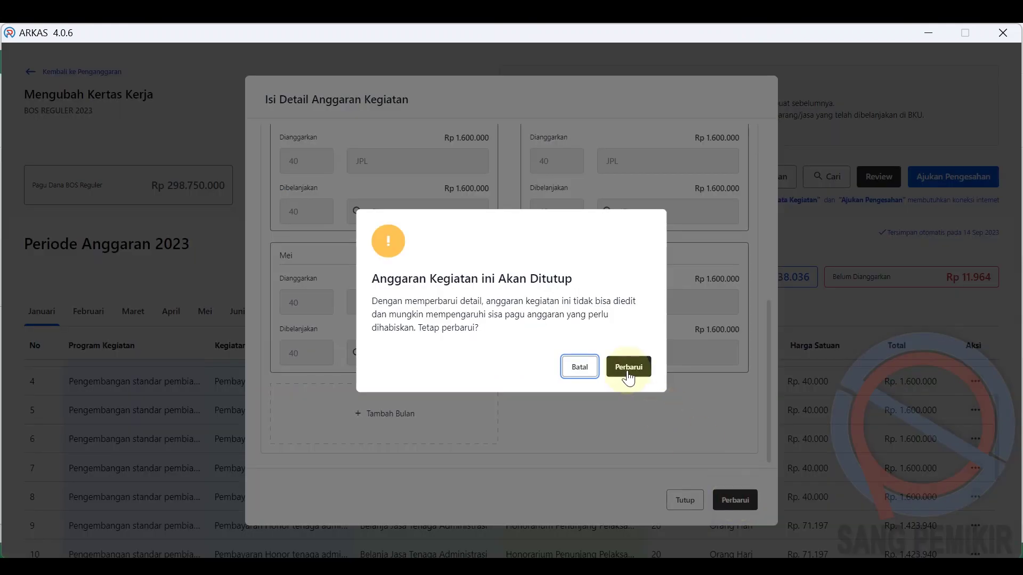
click(629, 367)
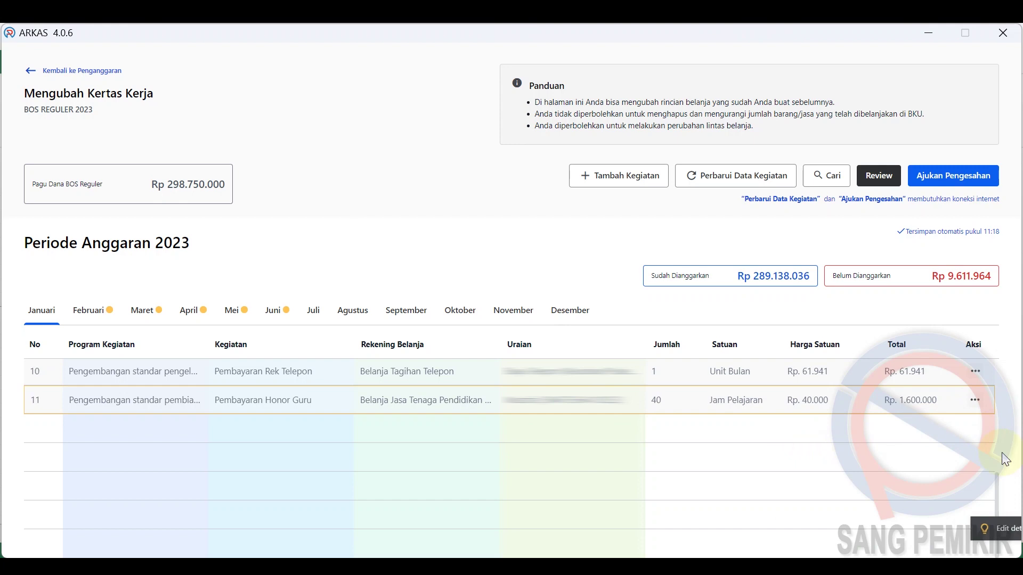
Examine the updated Pembayaran Honor Guru item in row 11 of the January list and its available actions.
scroll(746, 423, up, 1)
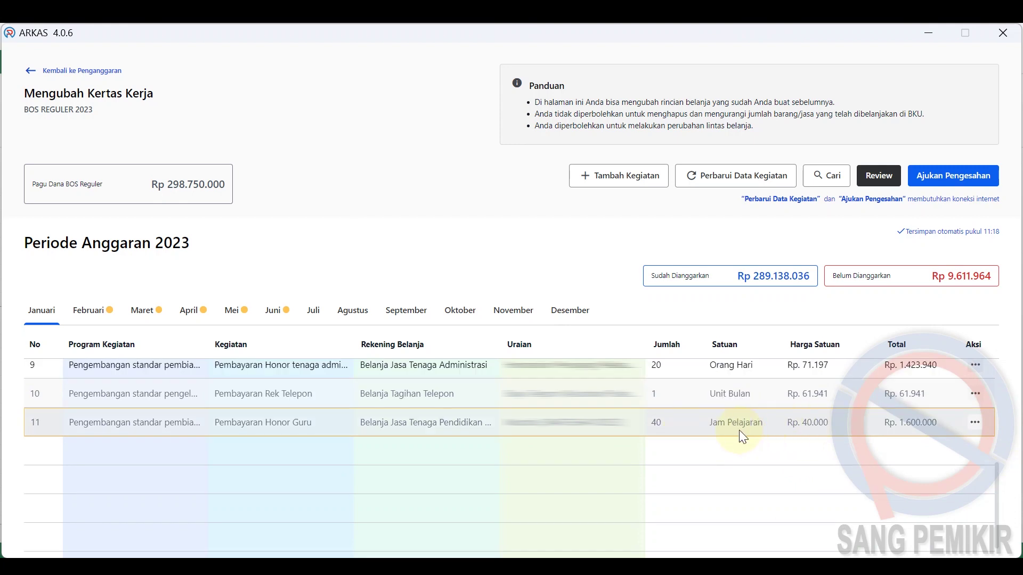
click(738, 466)
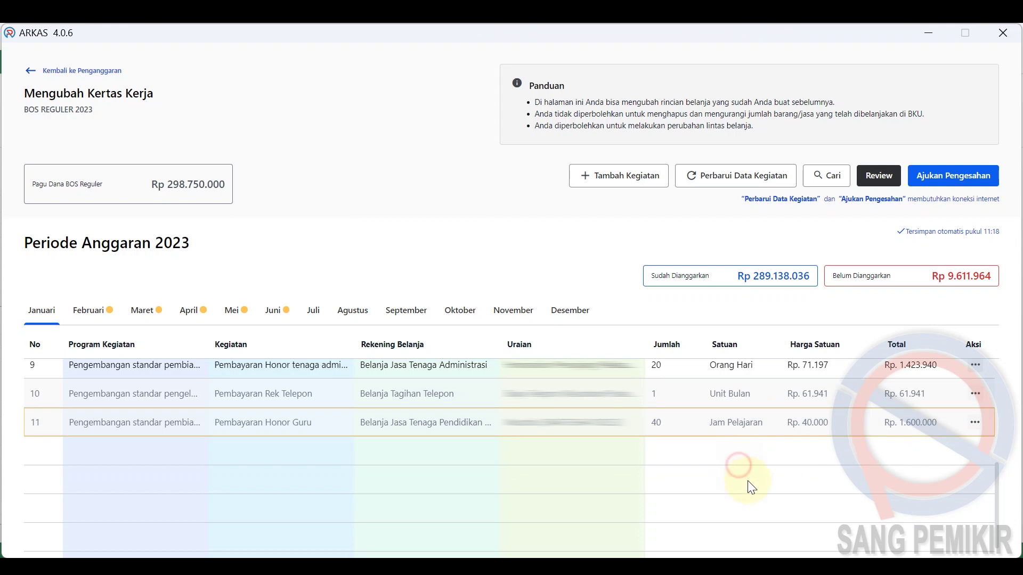
click(974, 426)
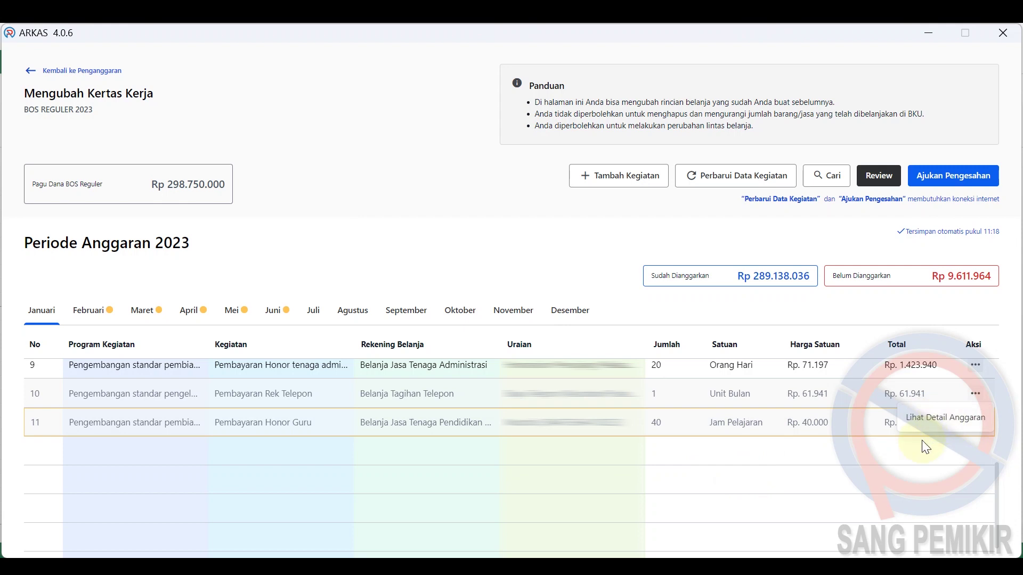
scroll(874, 485, up, 5)
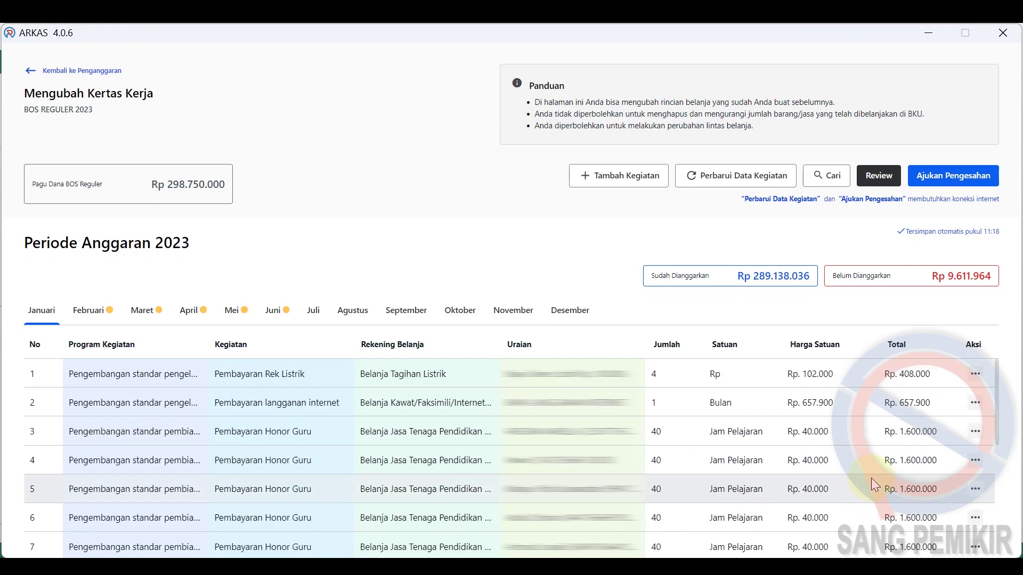
Open the budget detail of the Pembayaran Honor Guru item now in row 5 of the January list for editing.
scroll(871, 478, down, 2)
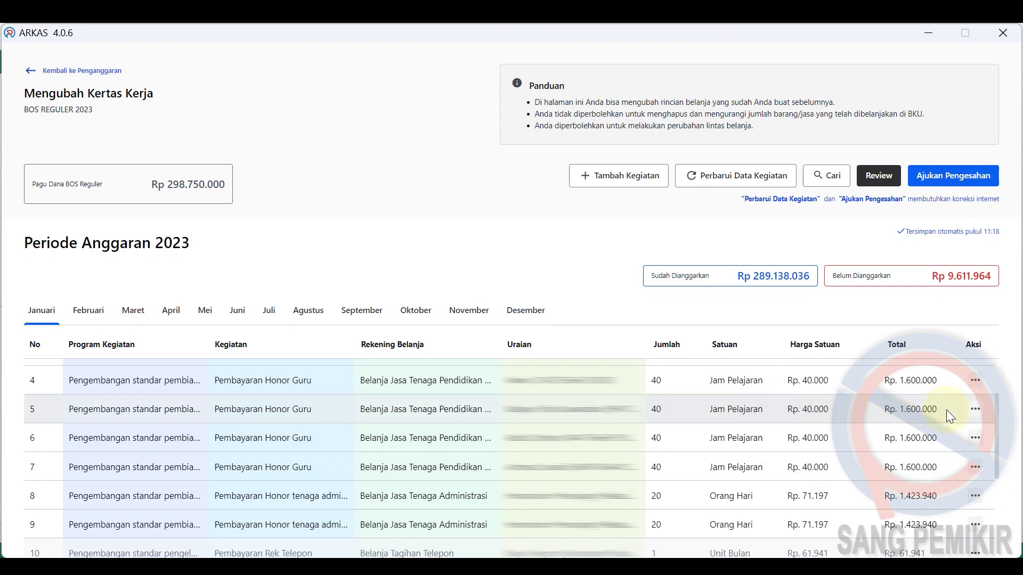
click(978, 408)
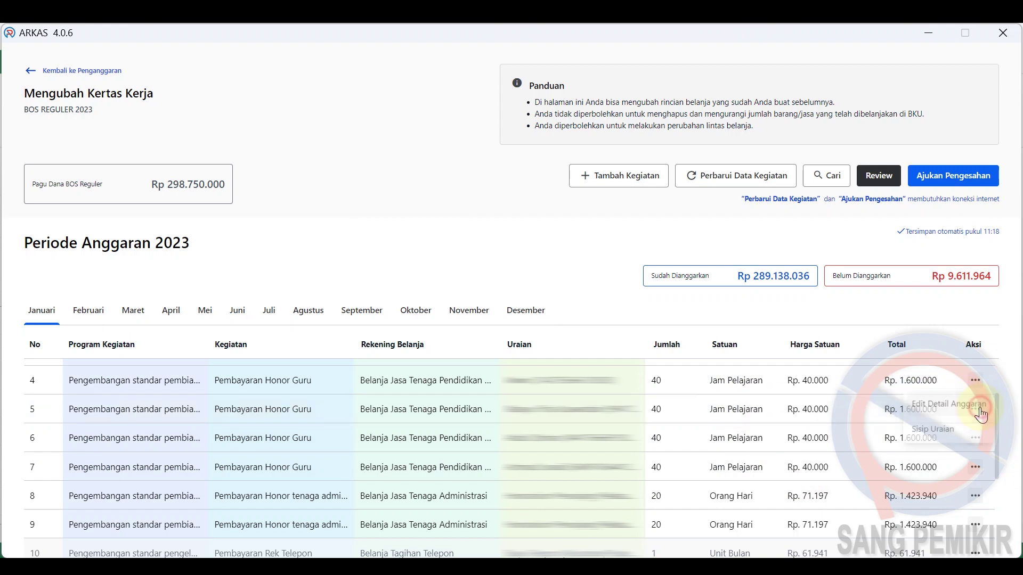
click(974, 406)
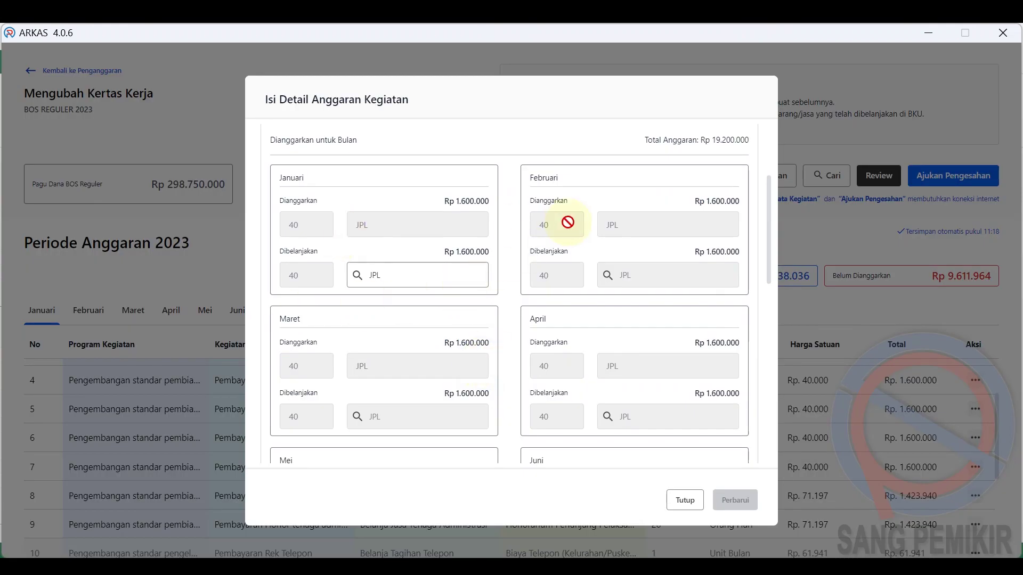
Remove the Desember back through Juli months from the open teacher honorarium's budget detail and confirm the update.
scroll(428, 354, down, 1)
scroll(507, 346, down, 2)
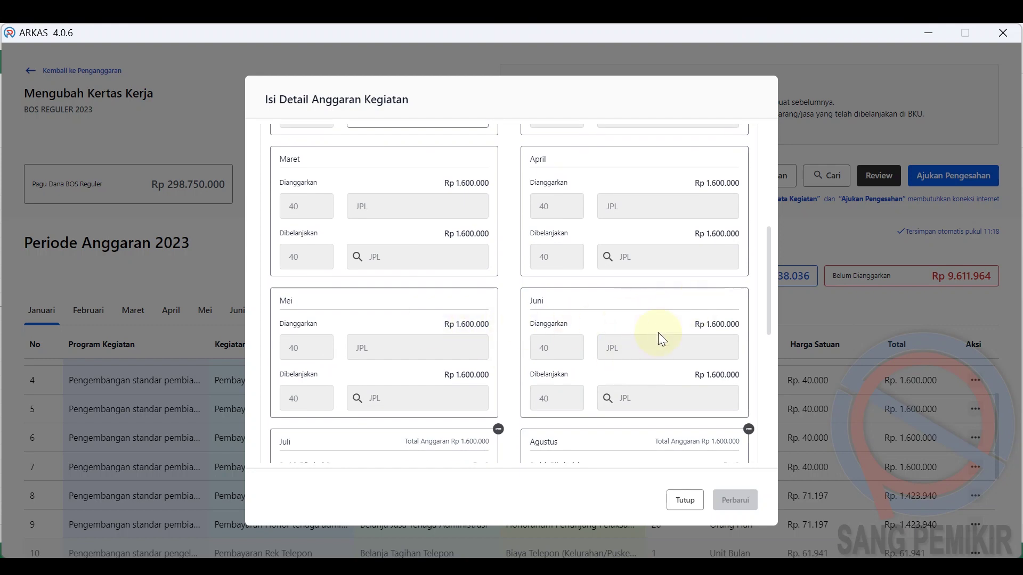
scroll(659, 334, down, 6)
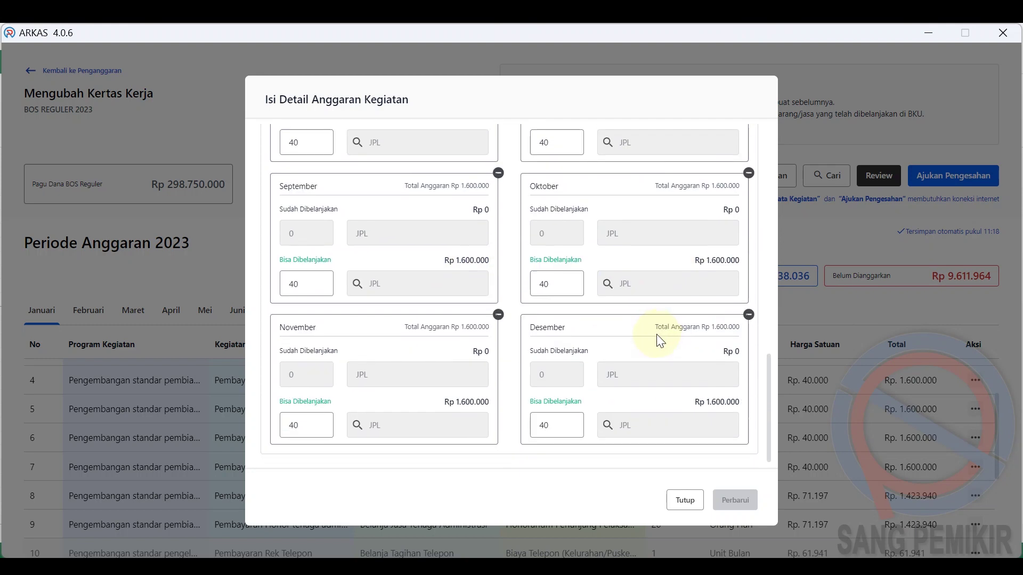
click(748, 315)
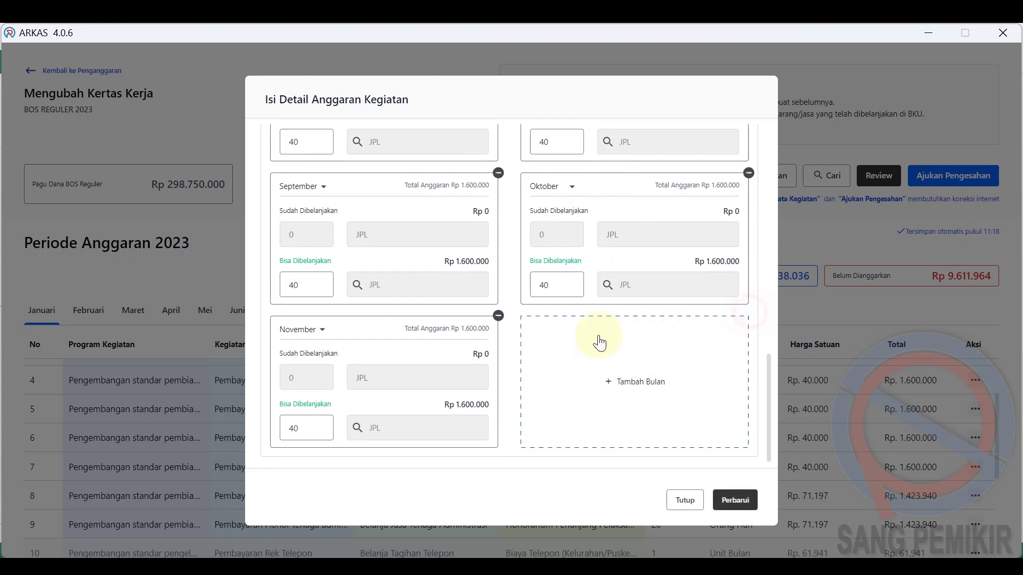
click(498, 314)
click(748, 241)
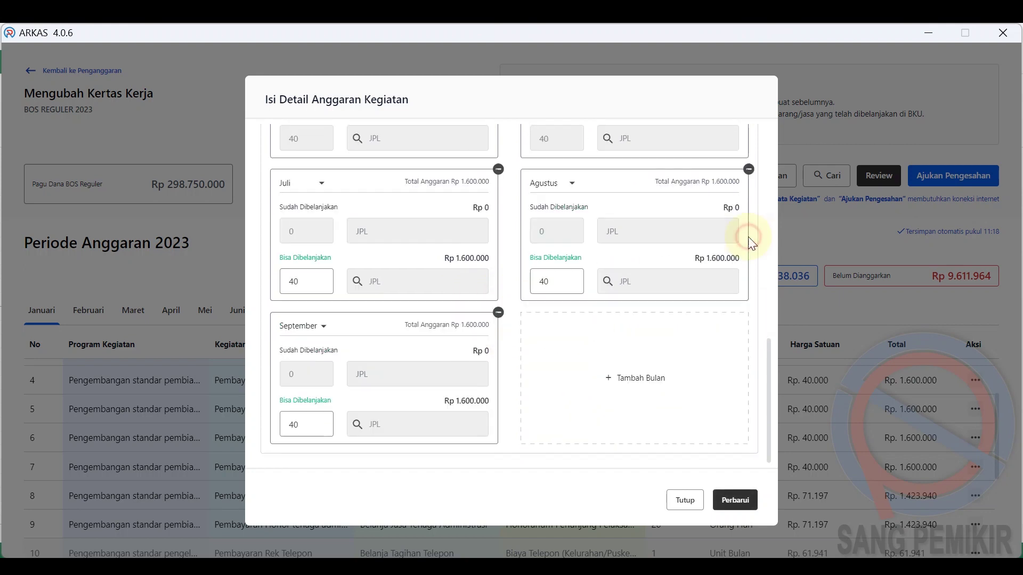
click(498, 312)
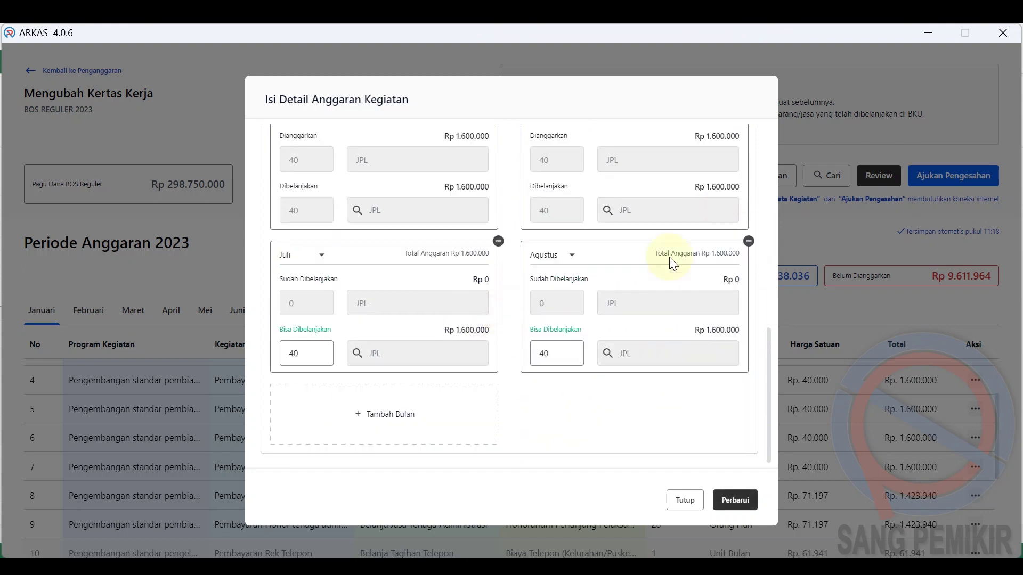
click(747, 240)
click(498, 313)
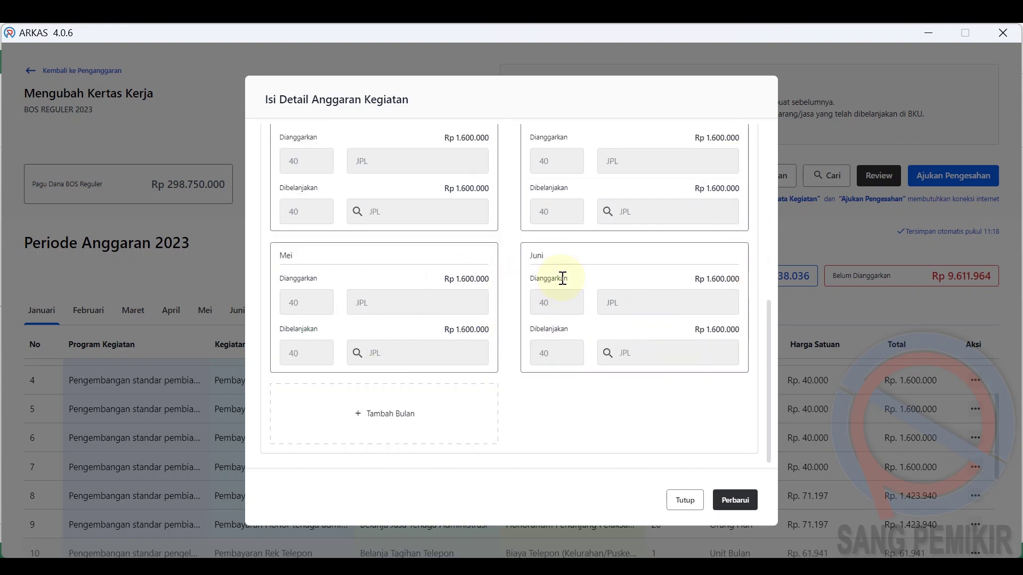
click(733, 500)
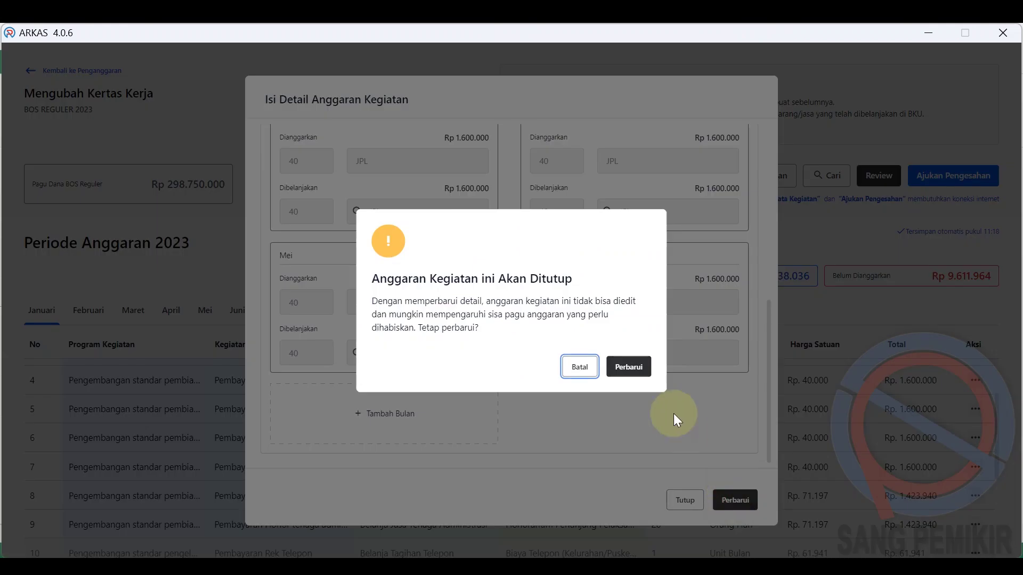
click(630, 372)
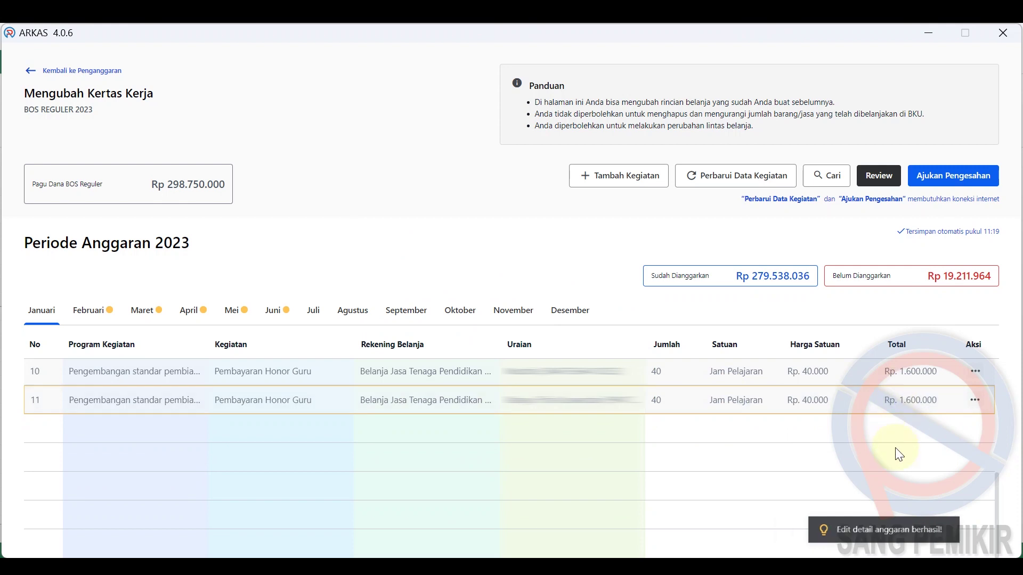
Open the budget detail of the next Pembayaran Honor Guru item, in row 5 of the January list, for editing.
scroll(895, 447, up, 5)
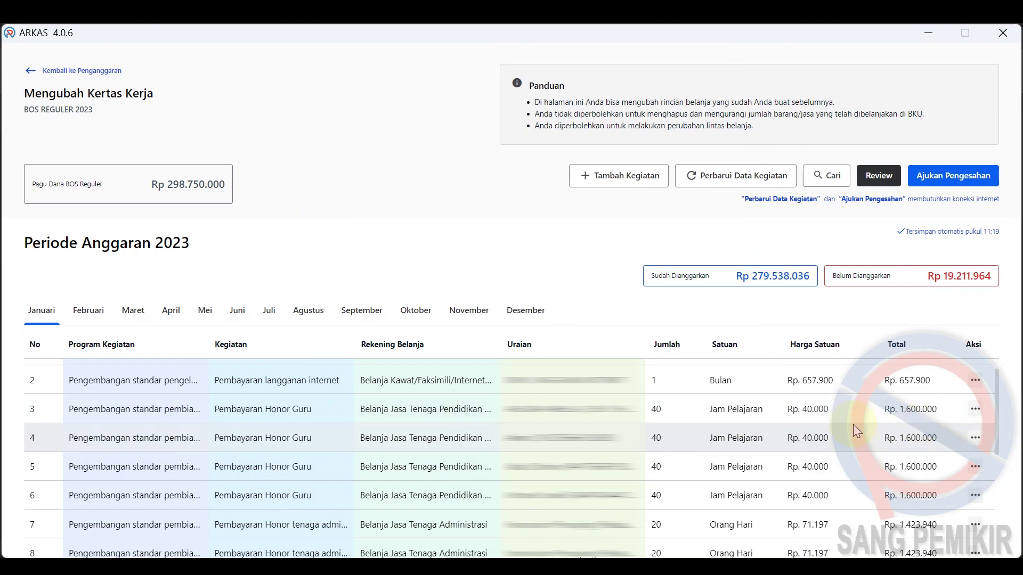
scroll(839, 432, down, 2)
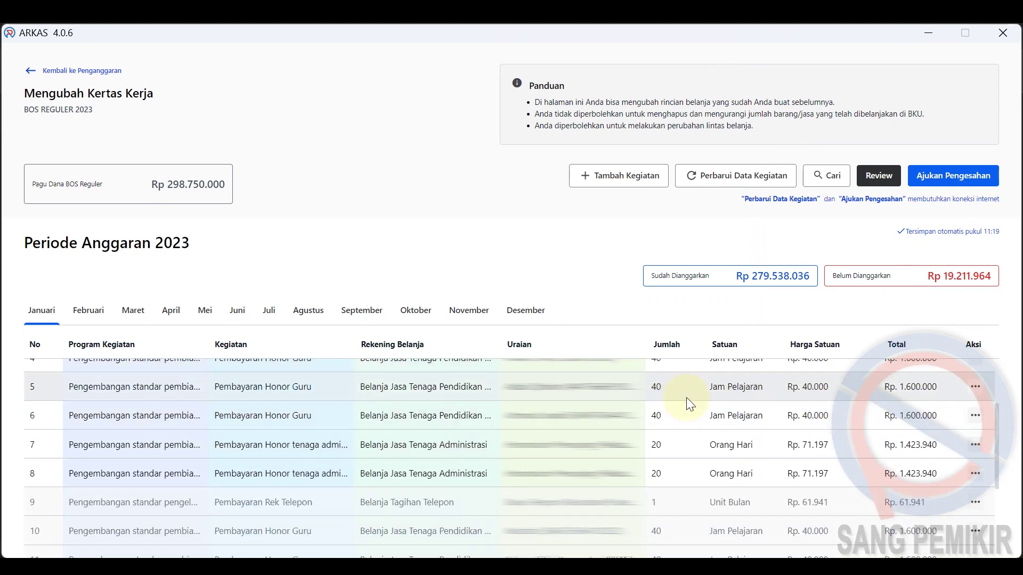
click(975, 388)
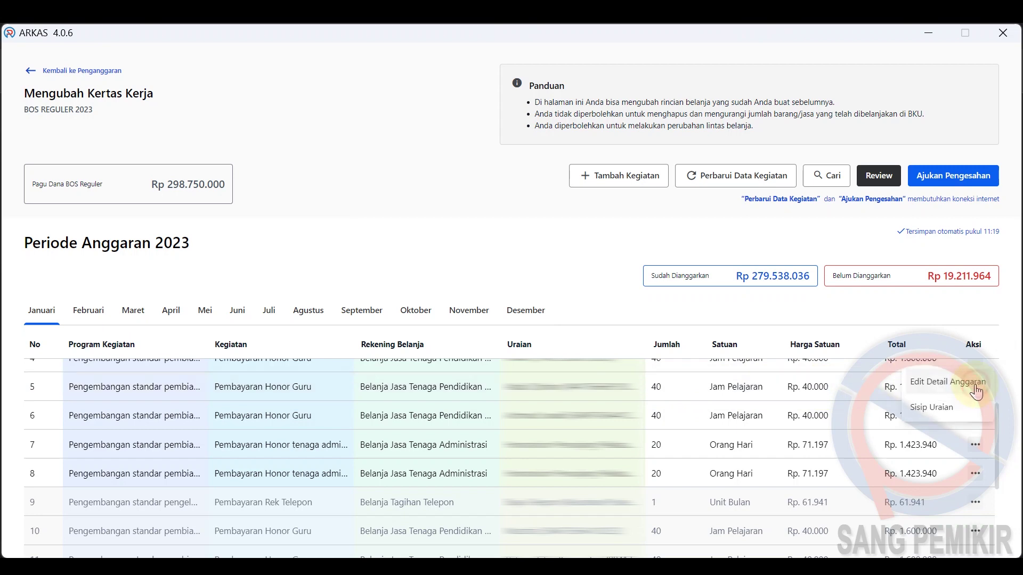
click(933, 382)
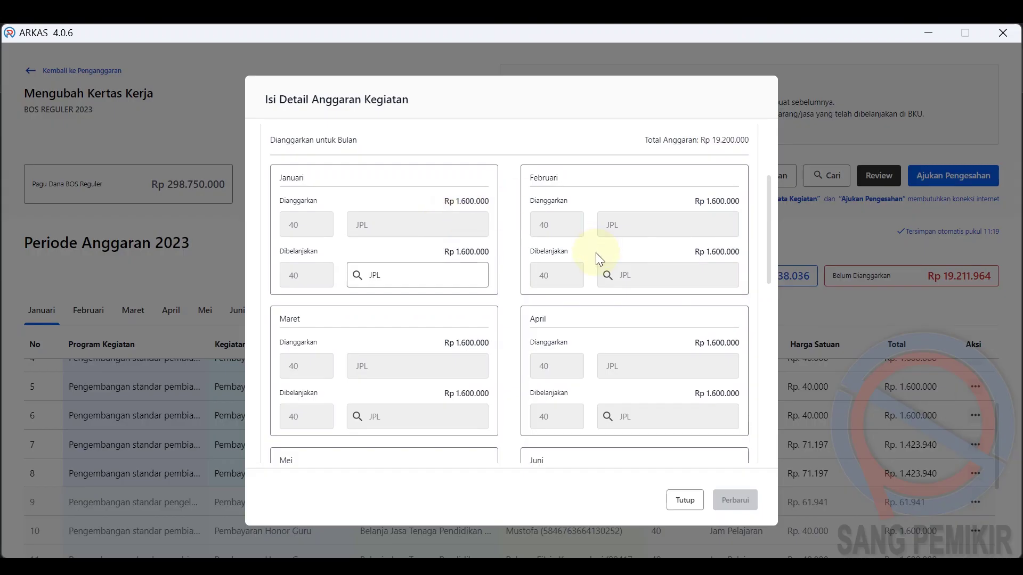
Remove the Juli through Desember months from the row 5 honorarium's budget detail and confirm the update.
scroll(596, 253, down, 5)
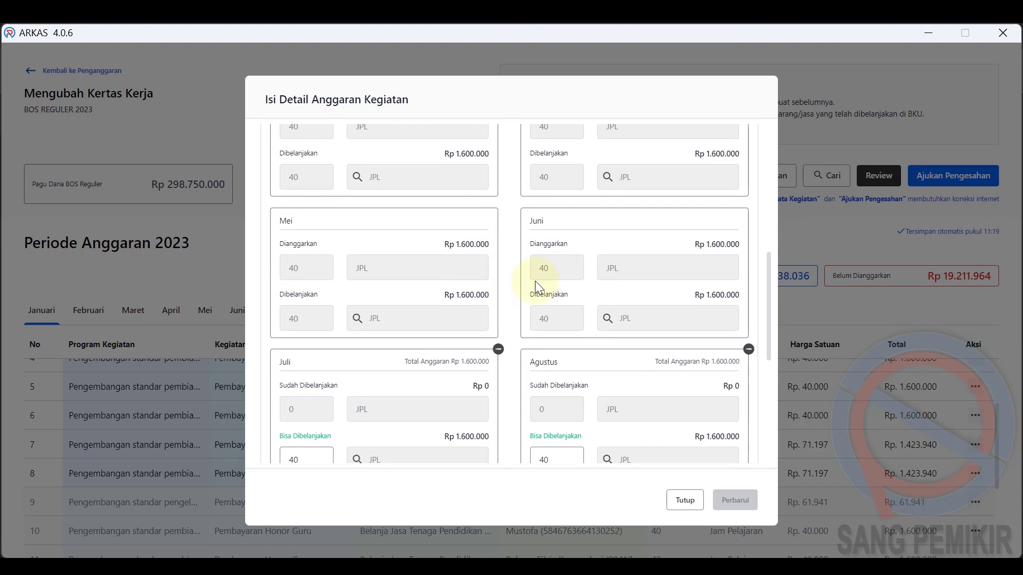
scroll(535, 282, down, 5)
scroll(535, 287, down, 2)
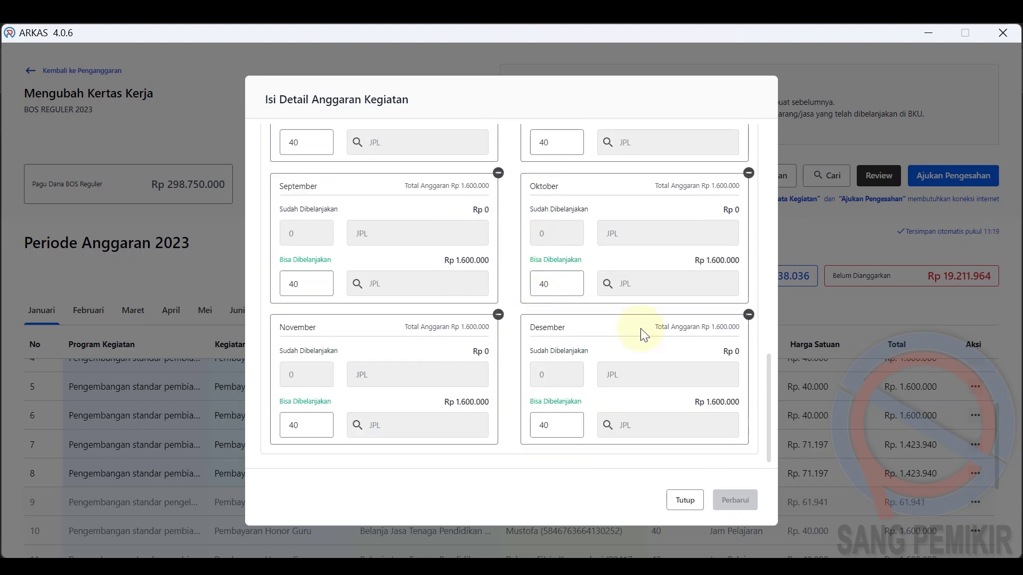
click(749, 314)
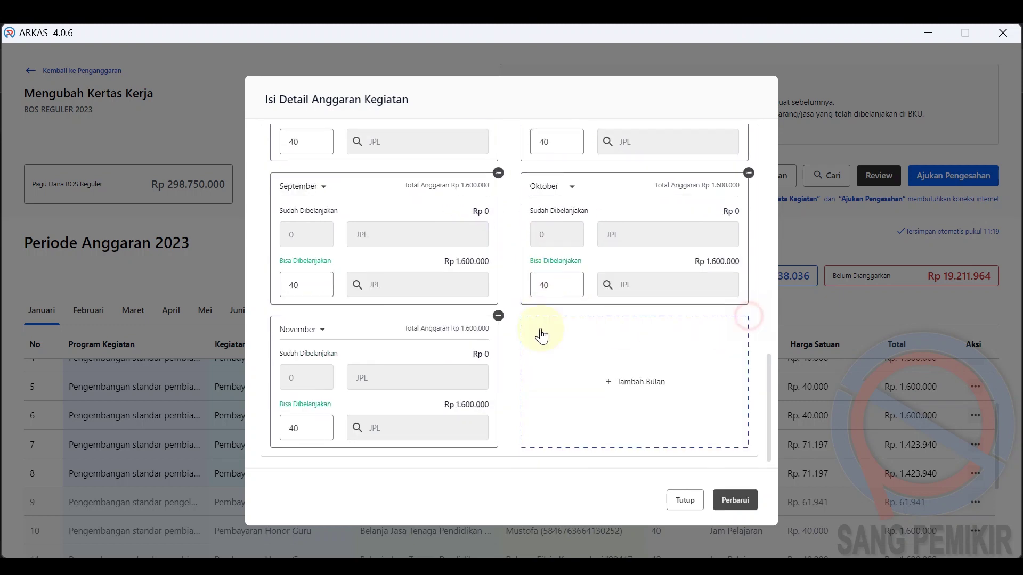
click(498, 314)
click(748, 241)
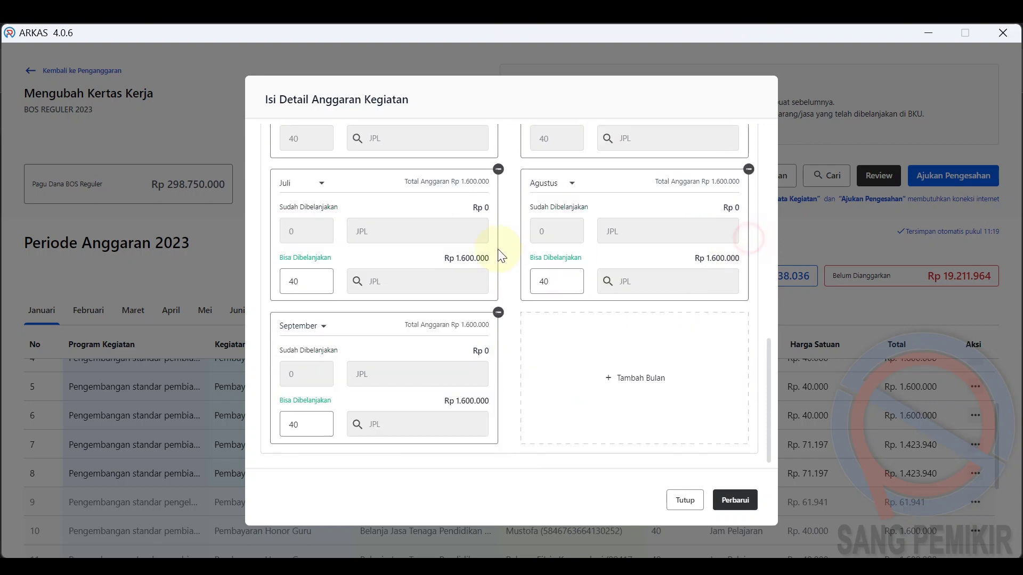
click(497, 311)
click(748, 241)
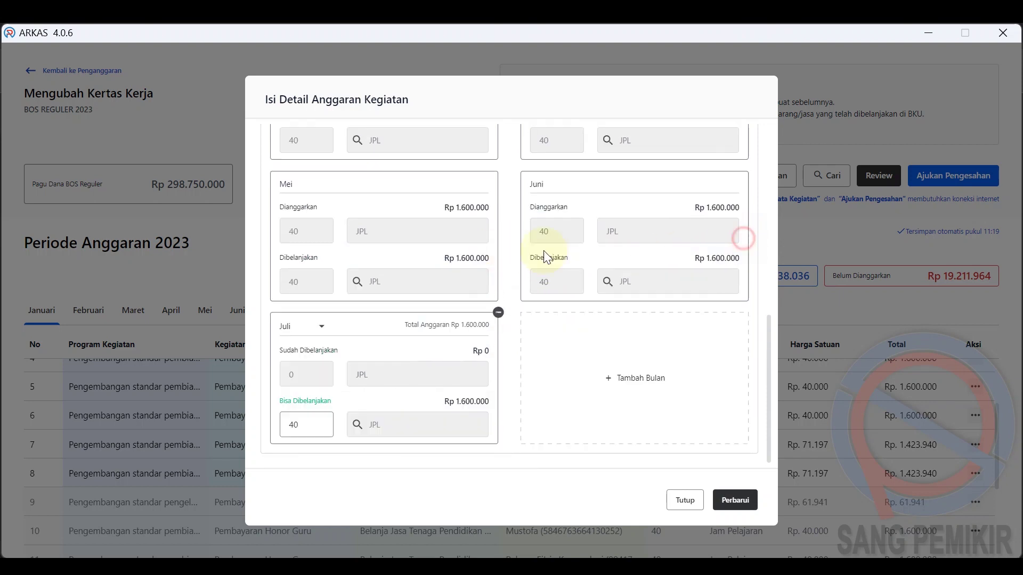
click(498, 309)
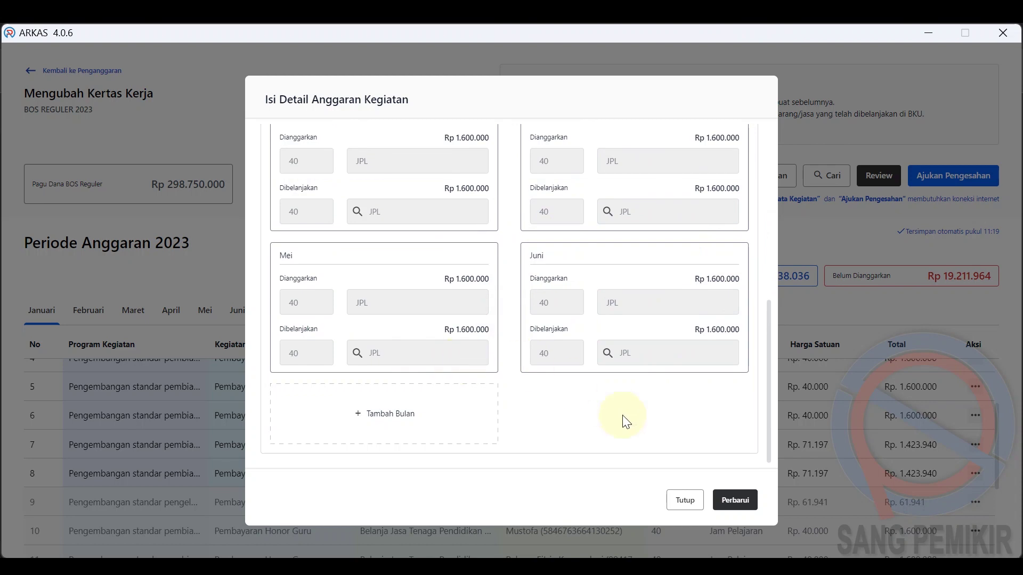
click(737, 505)
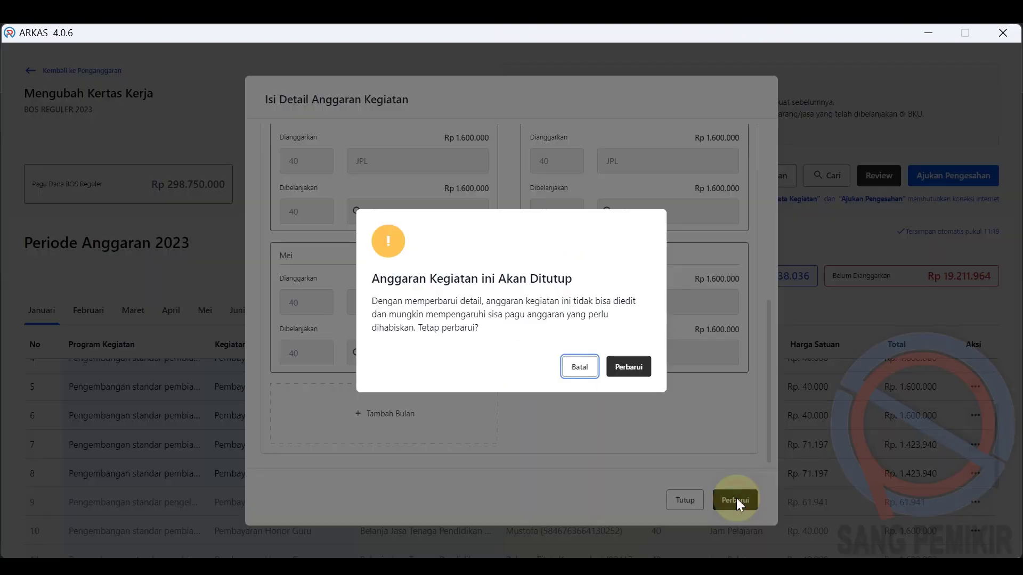
click(639, 371)
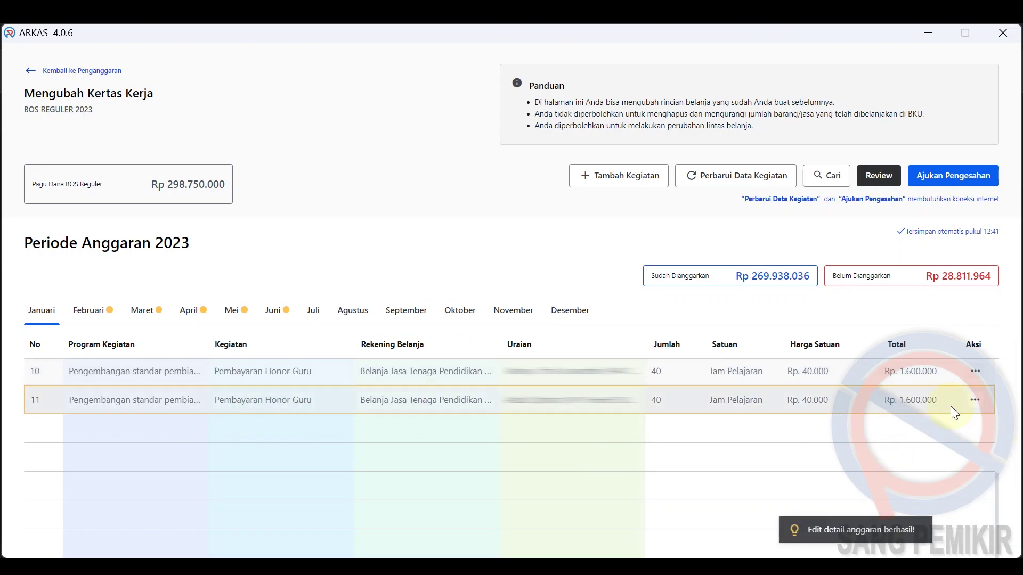
Switch to the Perencanaan BOSP 2023 (Perubahan) workbook in Excel and examine the planned prices and hours on the Honor sheet.
scroll(868, 403, up, 3)
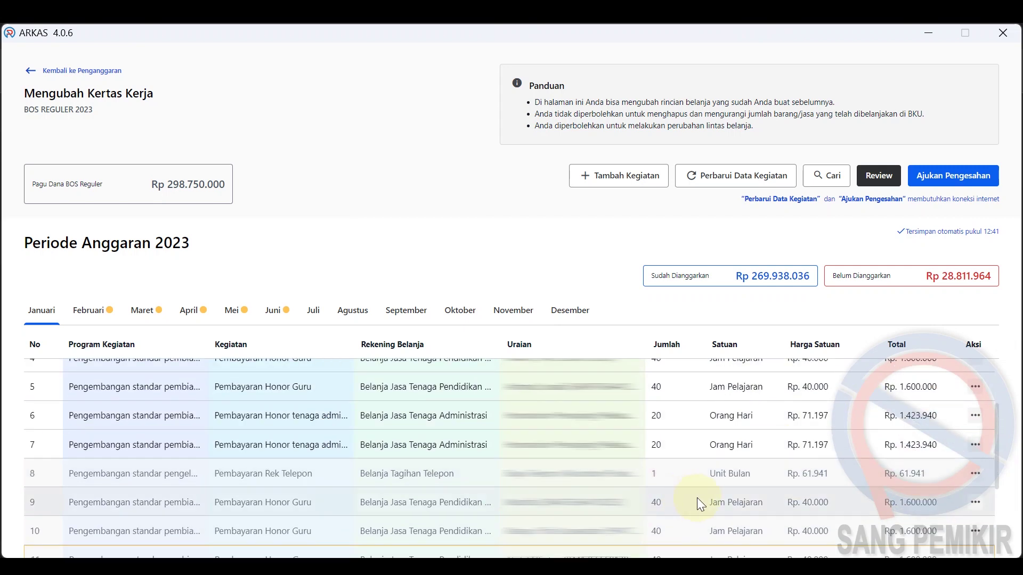
scroll(759, 458, up, 2)
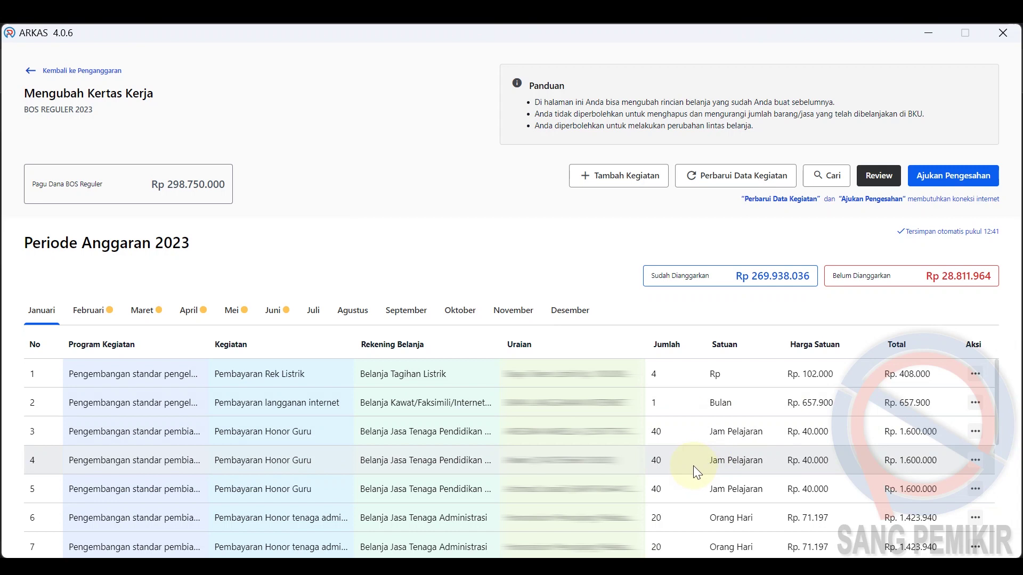
click(655, 568)
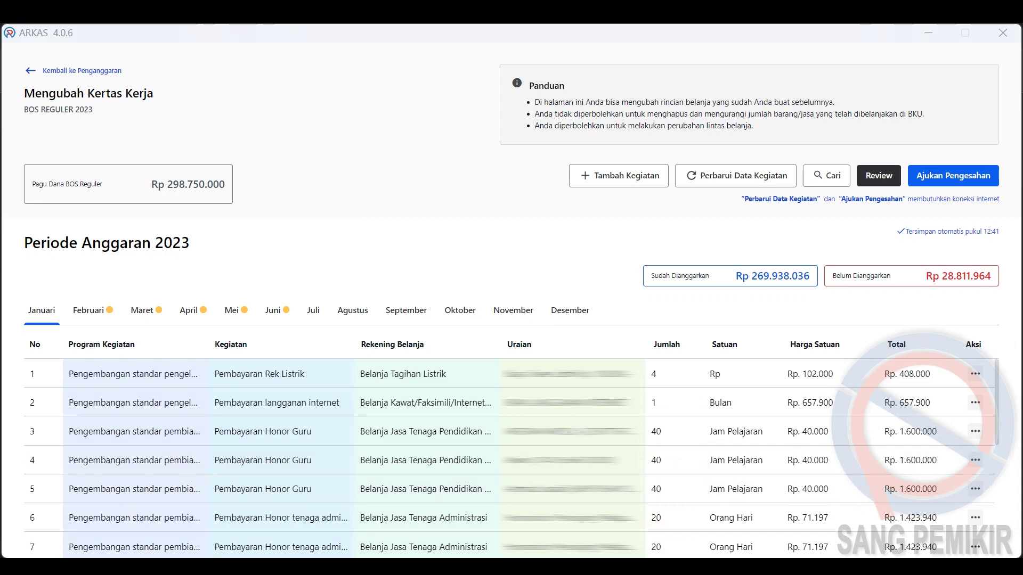
click(596, 527)
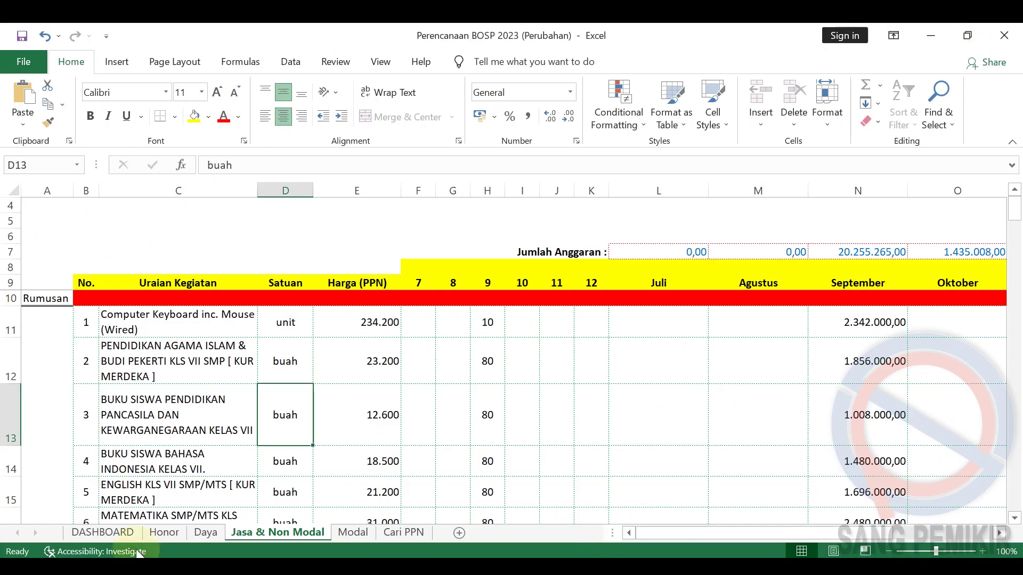
click(162, 528)
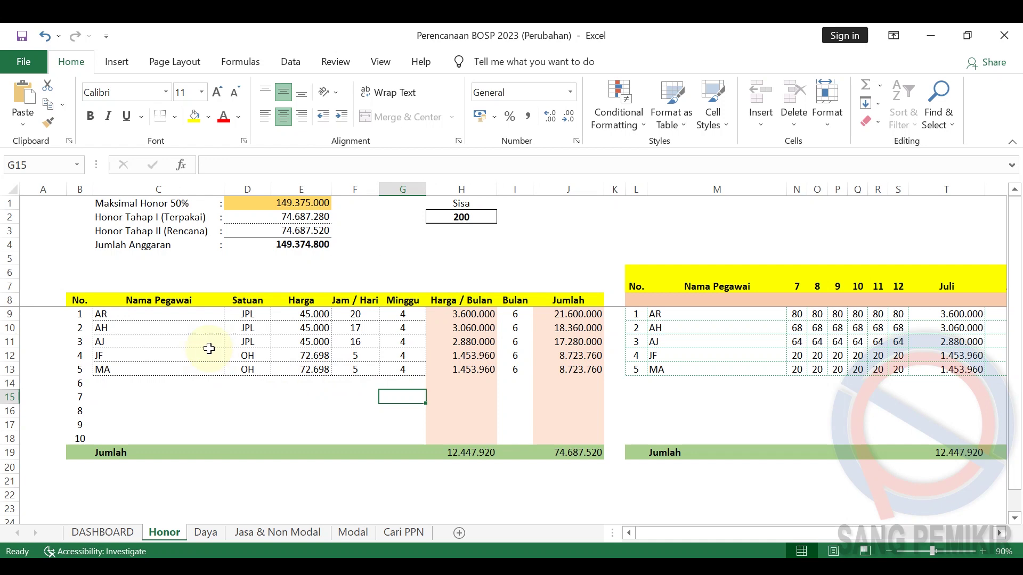
click(294, 319)
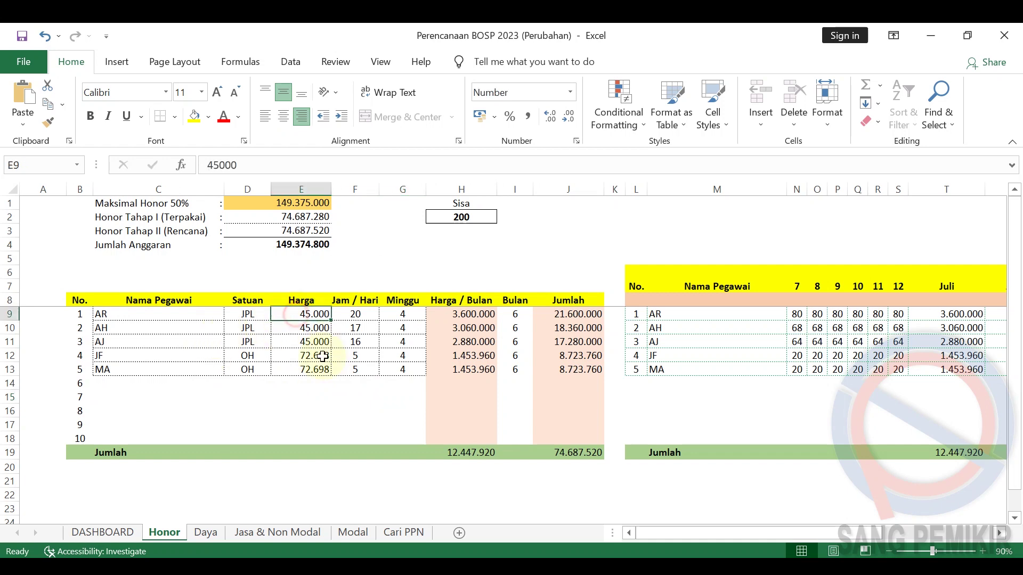
click(304, 326)
click(346, 315)
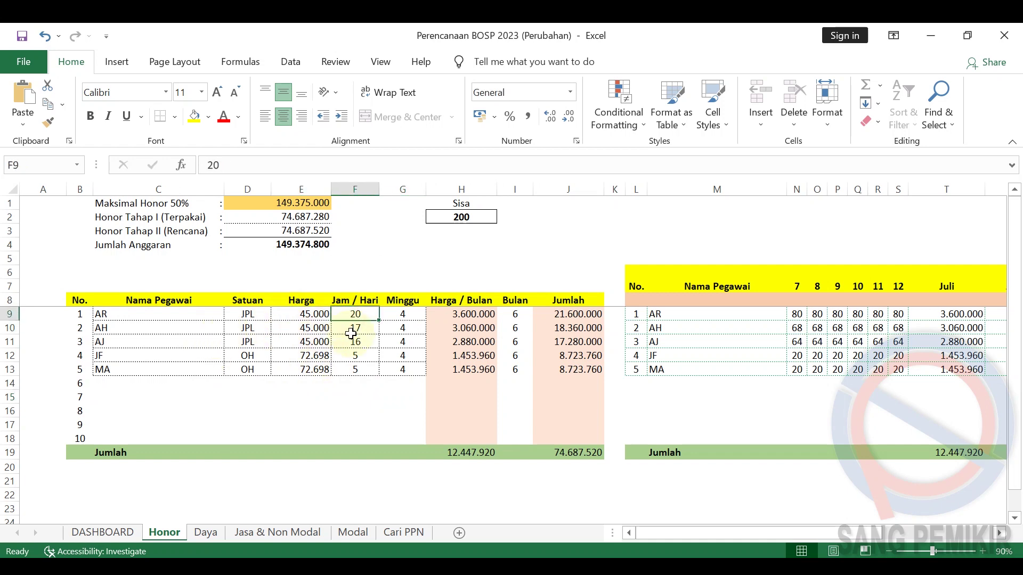
click(330, 355)
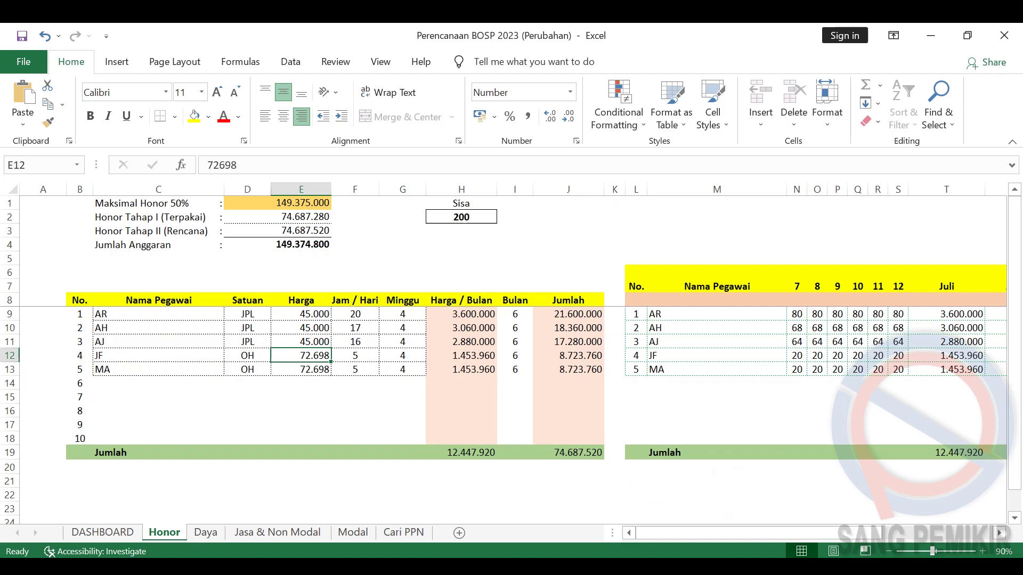
Switch back to ARKAS and open the budget detail of the Pembayaran Honor Guru item in row 3 for editing.
click(746, 567)
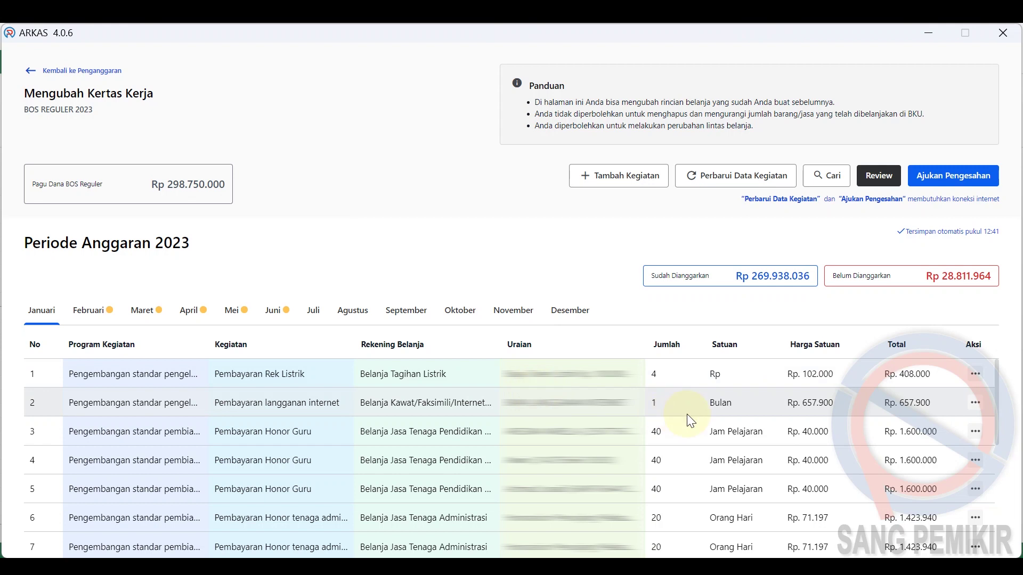
click(978, 432)
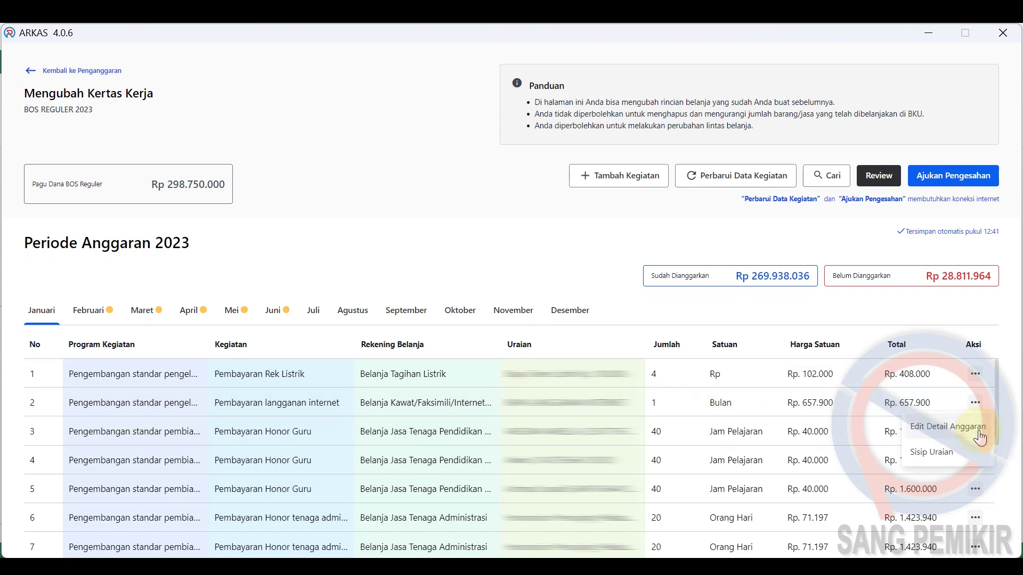
click(948, 427)
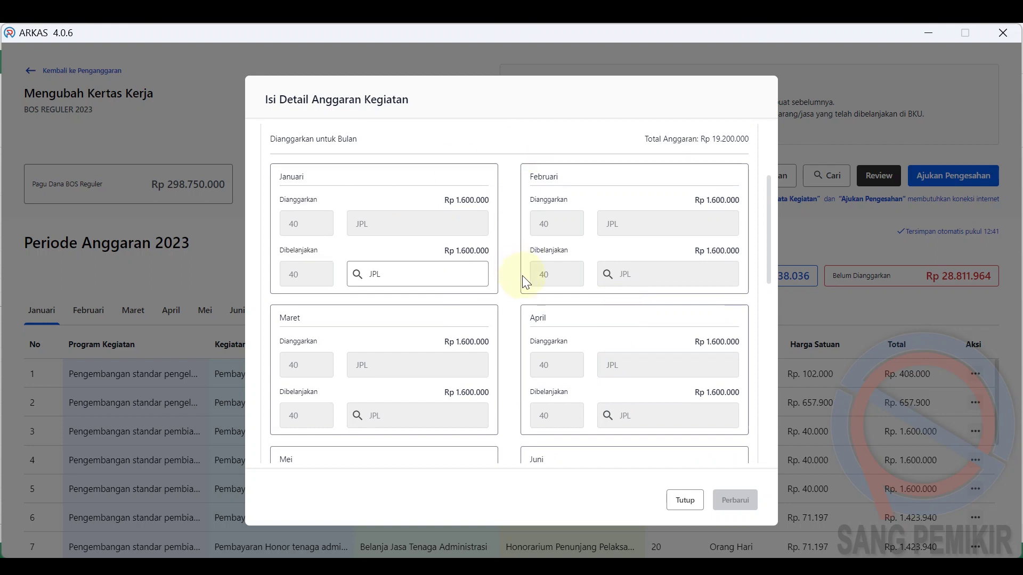
Compare the row 3 honorarium's monthly hours with the July–December hours on the Excel workbook's Honor sheet, and return to ARKAS.
scroll(523, 283, down, 10)
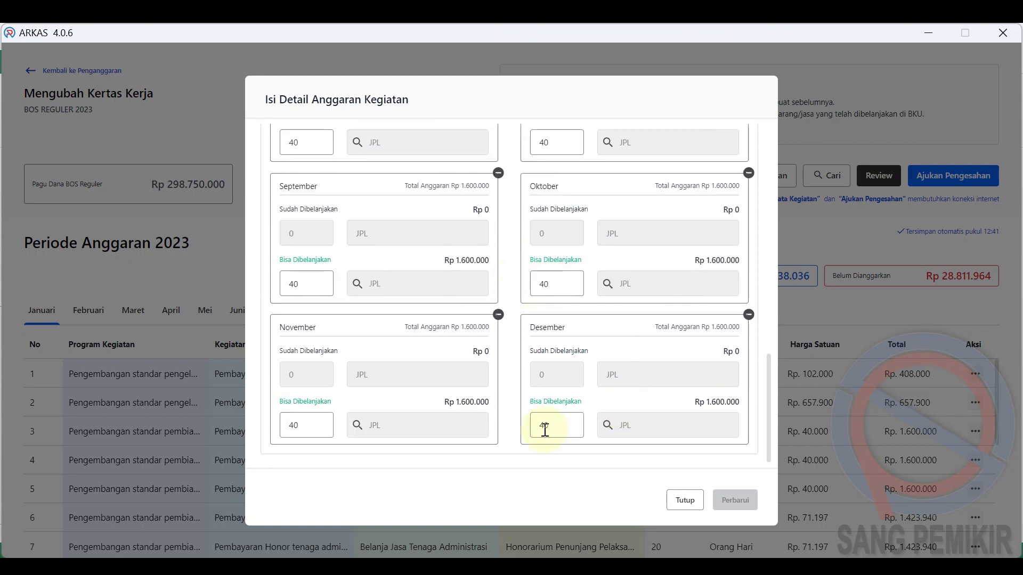
scroll(520, 437, up, 5)
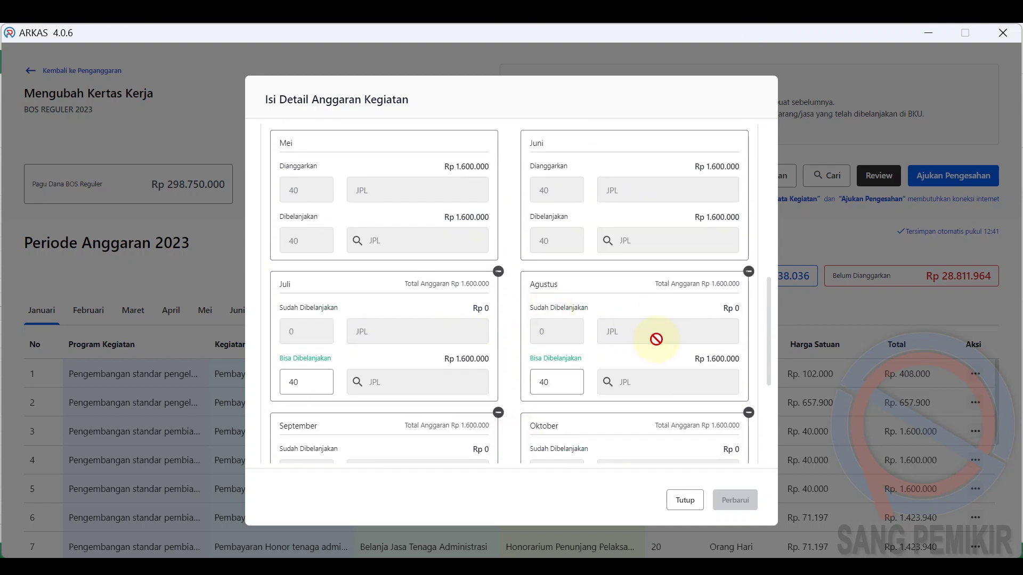
scroll(650, 354, down, 5)
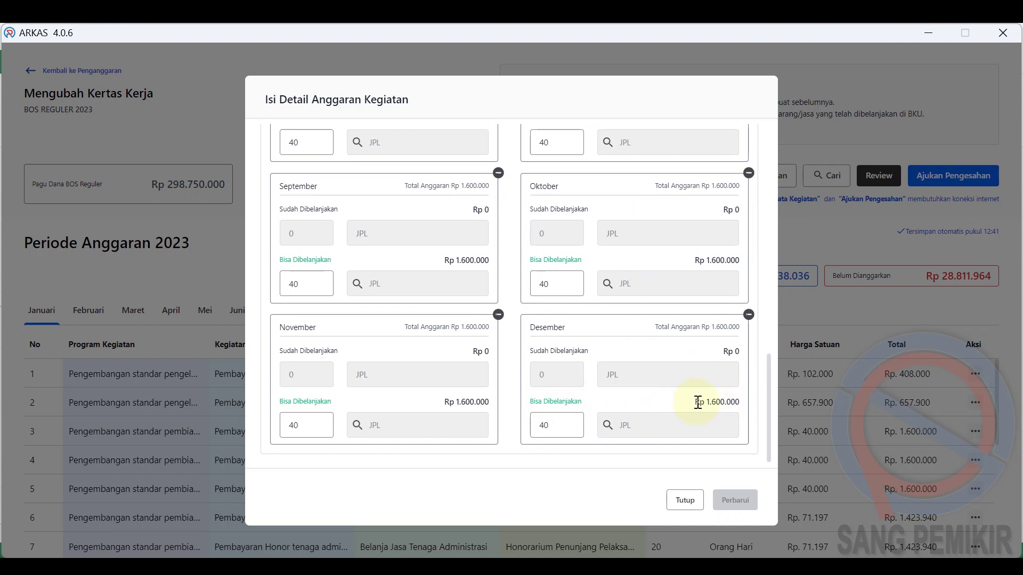
mouse_move(648, 566)
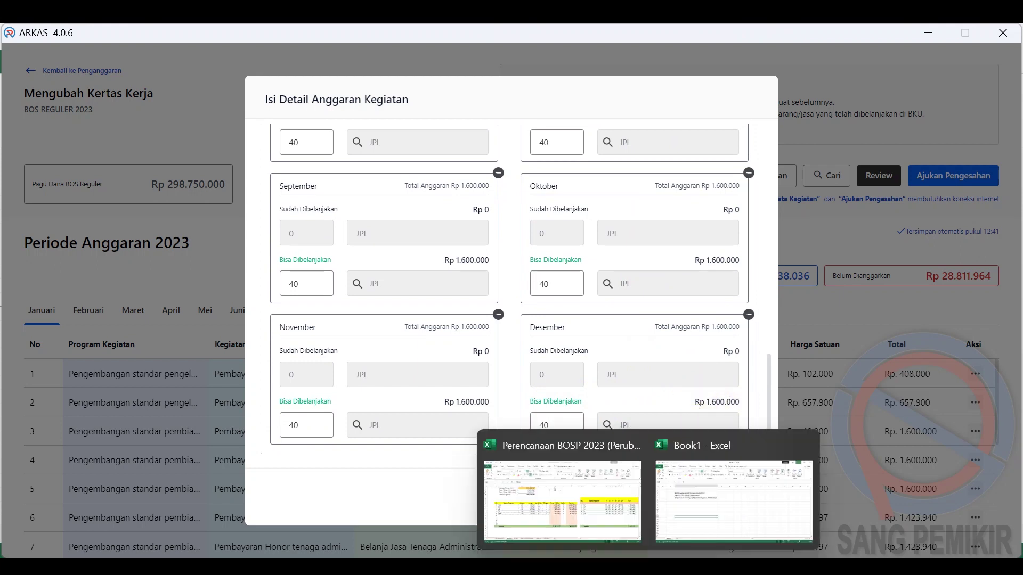
click(582, 492)
click(949, 312)
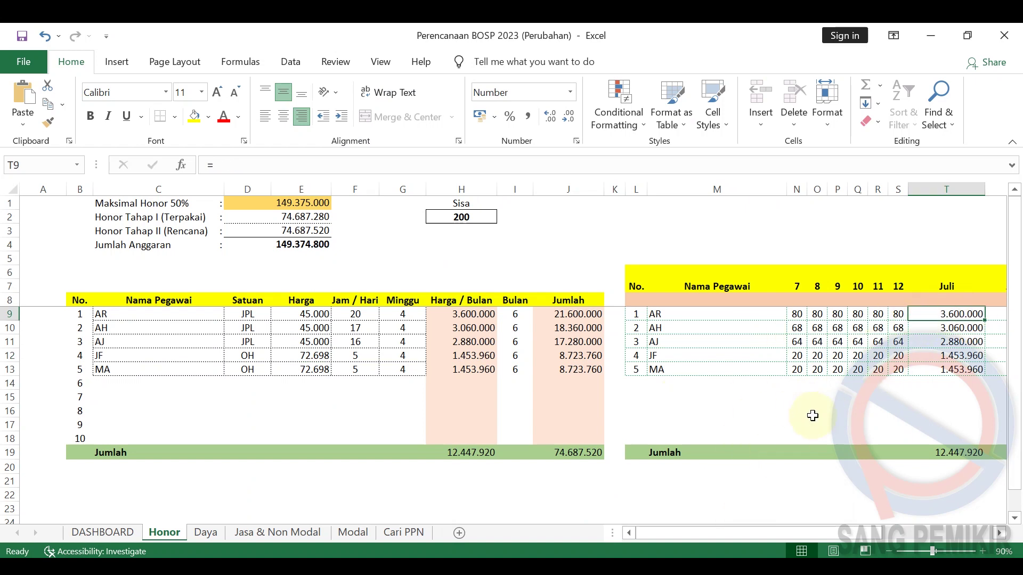
click(767, 495)
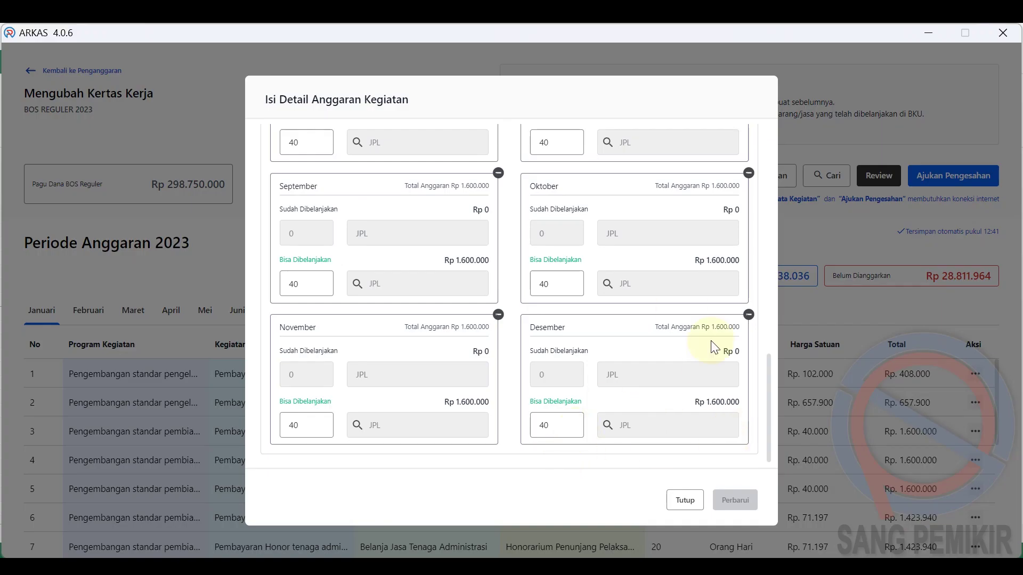
Remove the Juli through Desember months from the row 3 honorarium's budget detail and confirm the update.
click(748, 314)
click(500, 317)
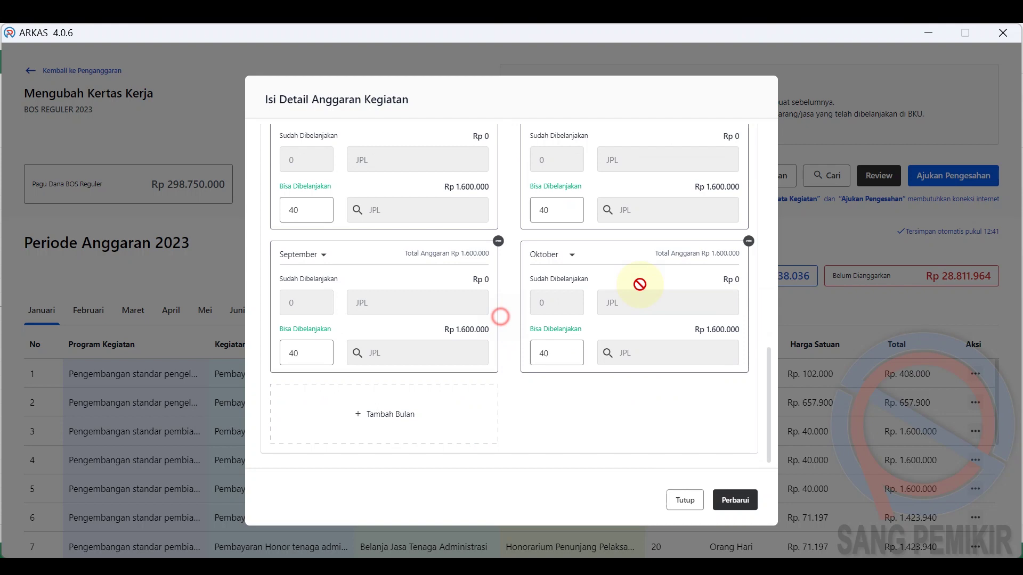
click(748, 241)
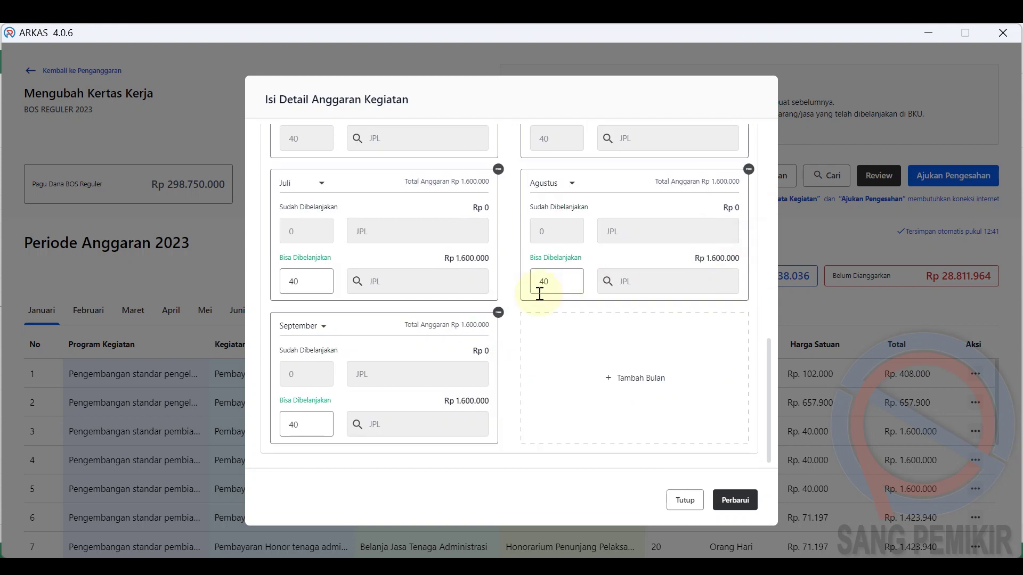
click(498, 312)
click(749, 242)
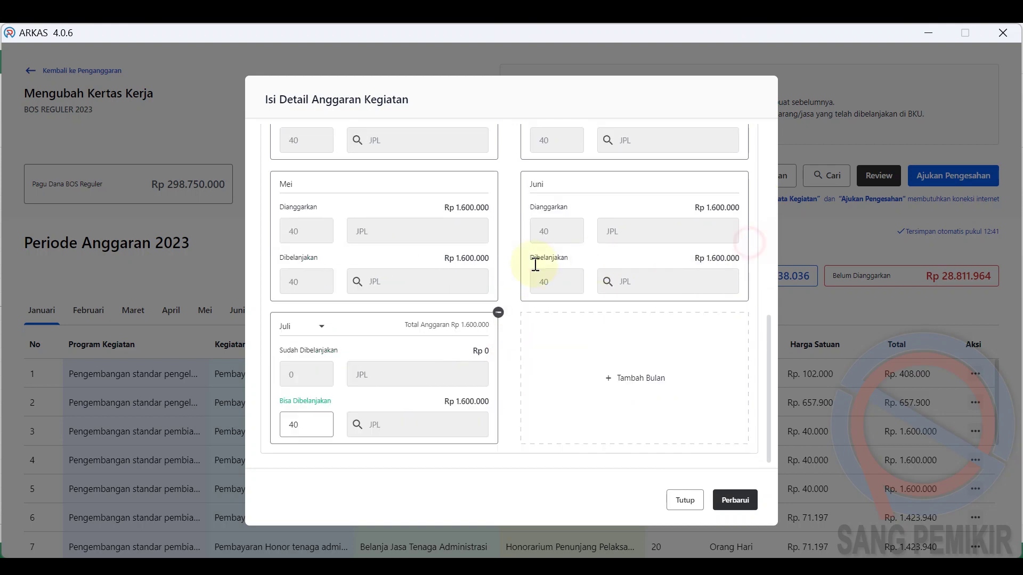
click(498, 312)
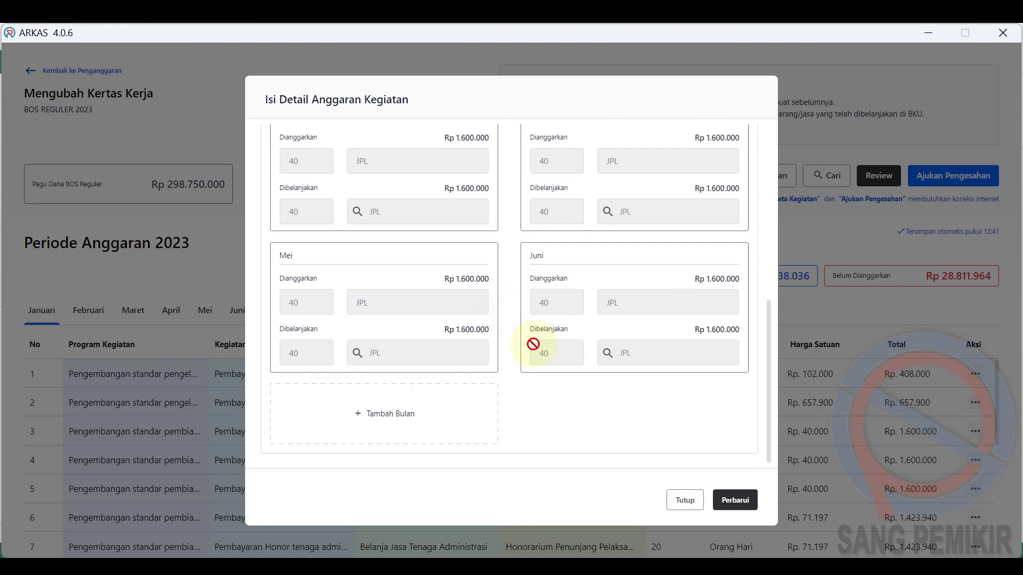
click(736, 501)
click(622, 366)
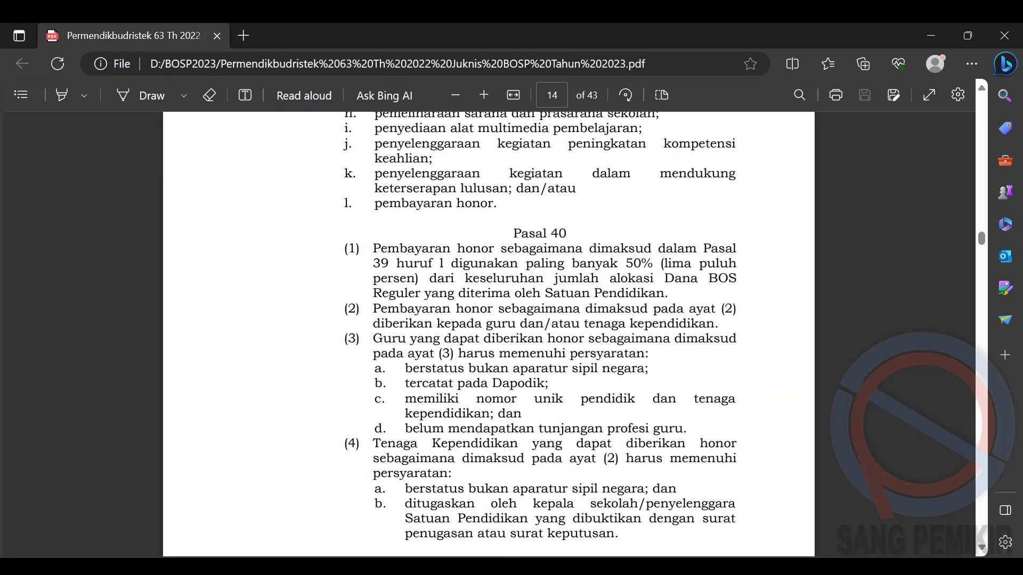
Examine Pasal 40 in the Permendikbudristek 63 Th 2022 PDF for the honorarium limit and the requirements for teachers and education staff.
drag(567, 233, 513, 233)
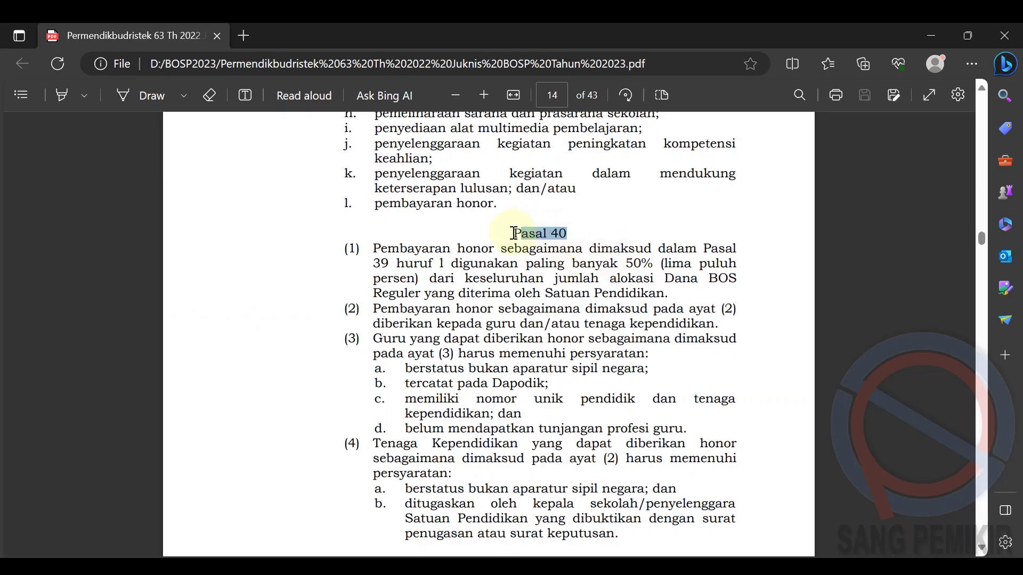
click(804, 285)
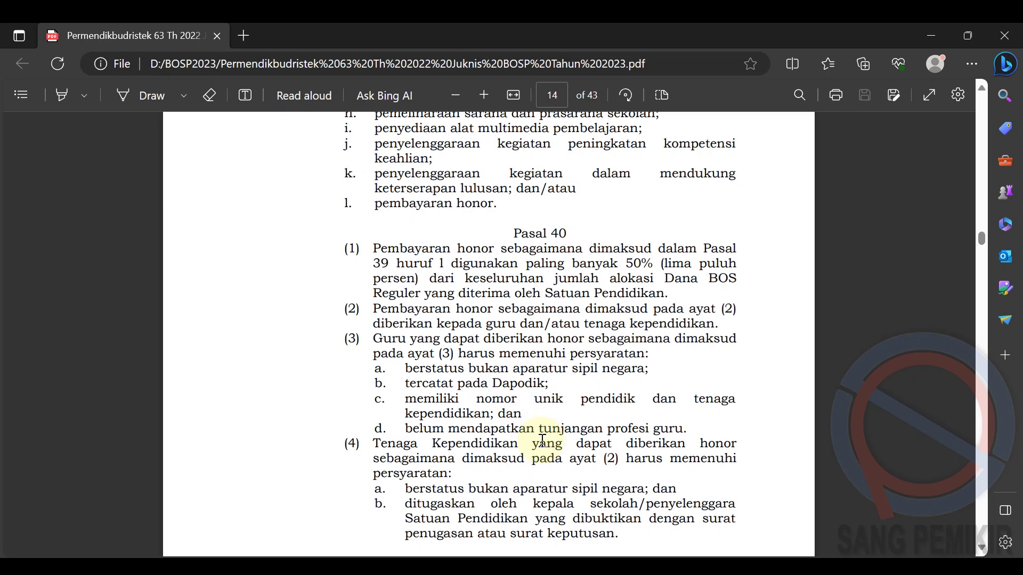
drag(541, 489, 622, 490)
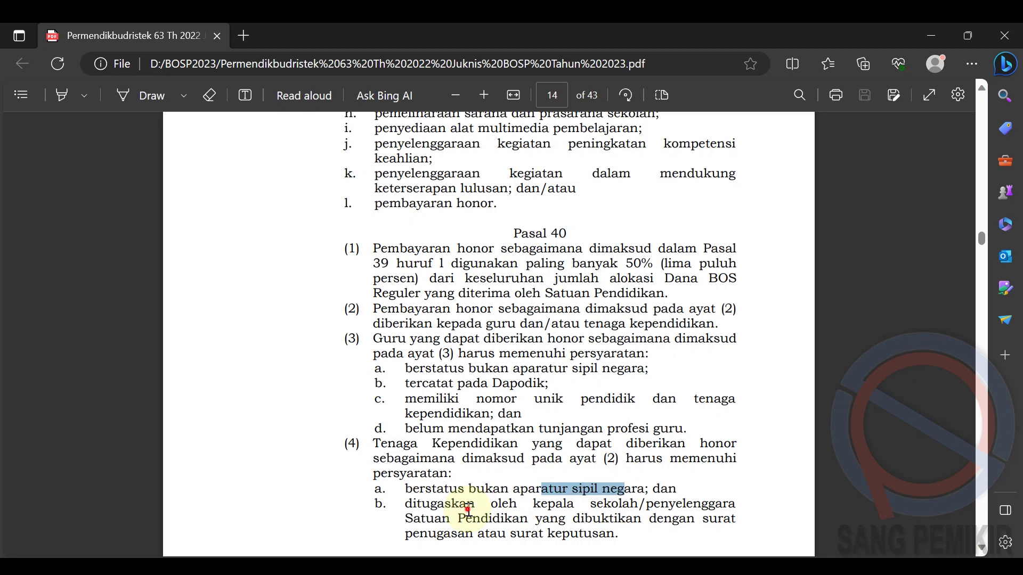
click(468, 509)
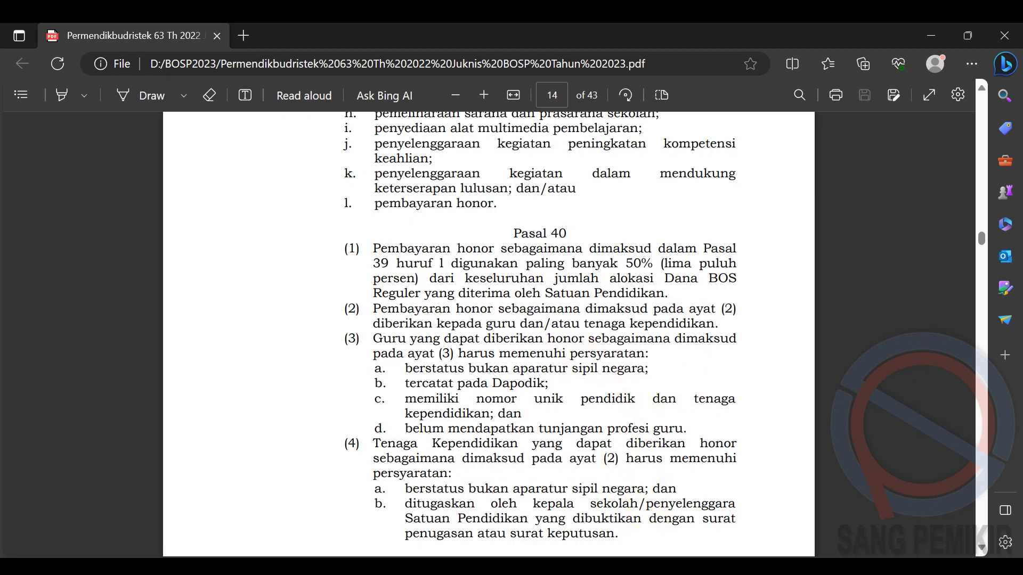
Switch to the Perencanaan BOSP 2023 (Perubahan) workbook and examine the Maksimal Honor 50%, Honor Tahap I and Honor Tahap II amounts.
click(648, 570)
click(609, 527)
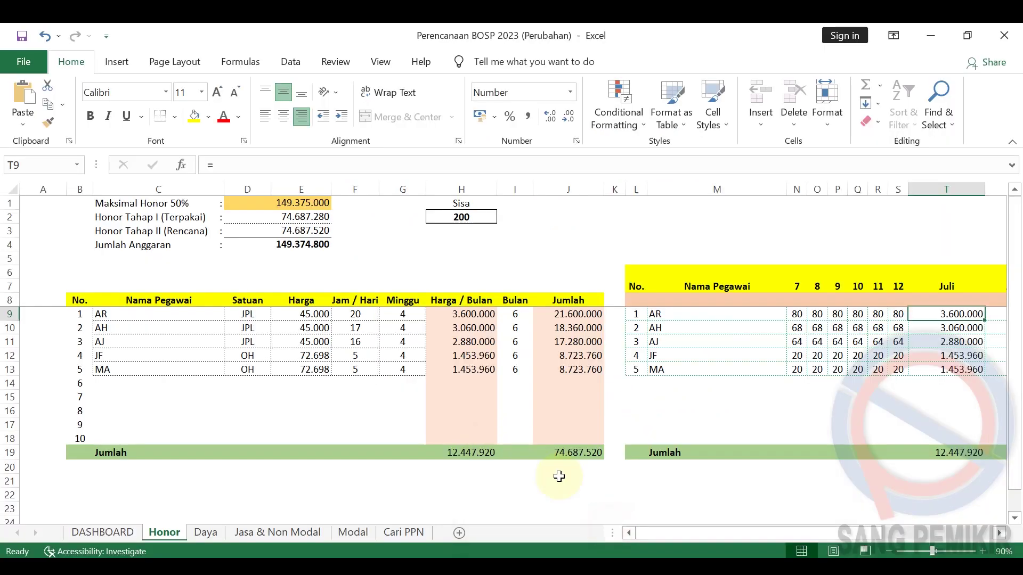
click(363, 267)
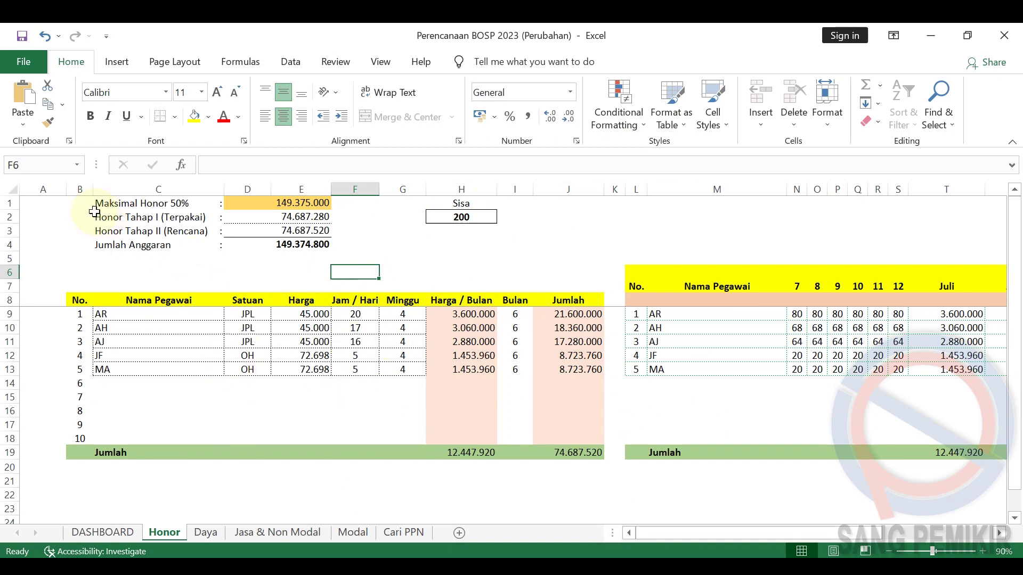
click(254, 203)
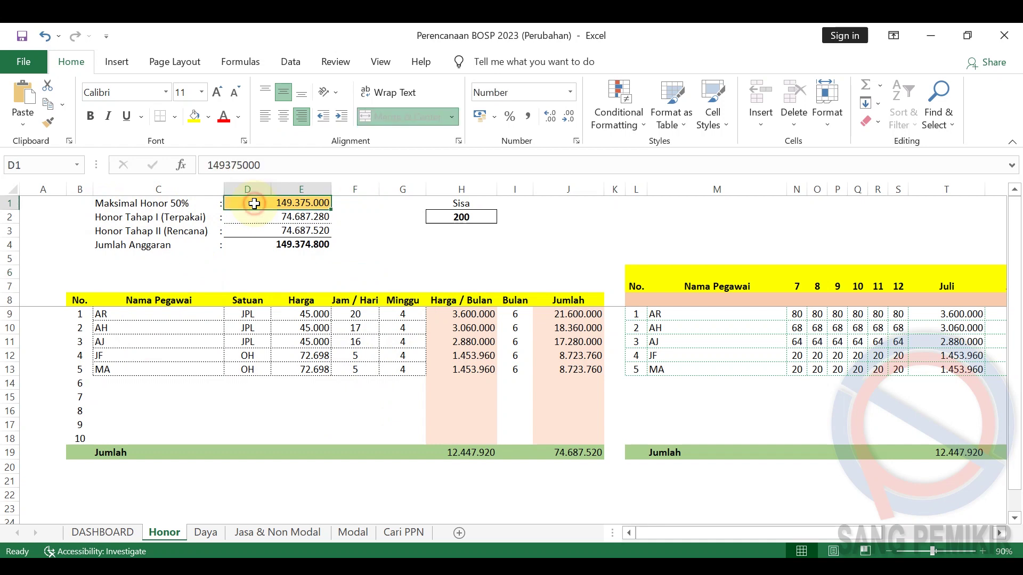
click(382, 228)
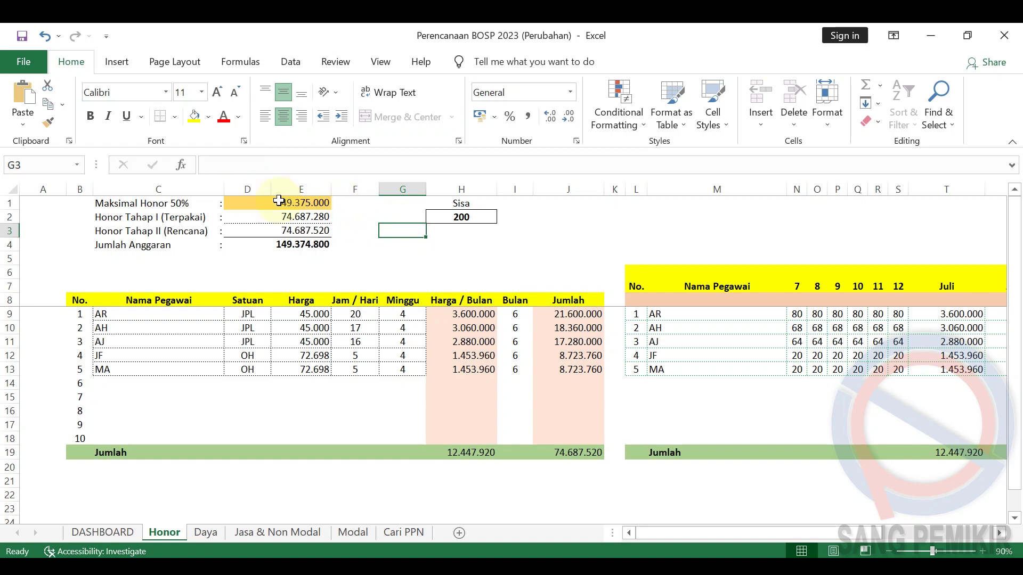
click(343, 204)
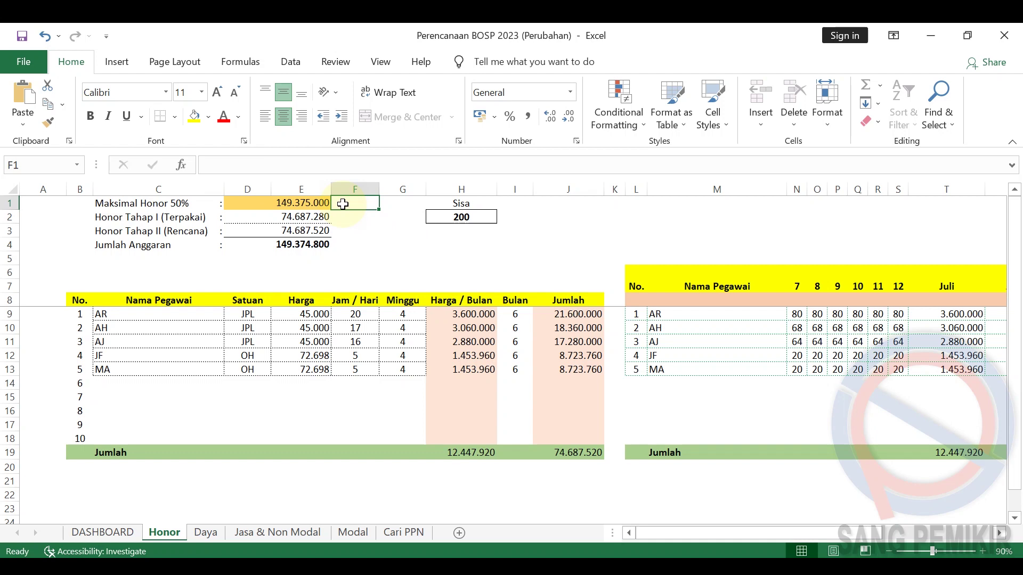
key(Return)
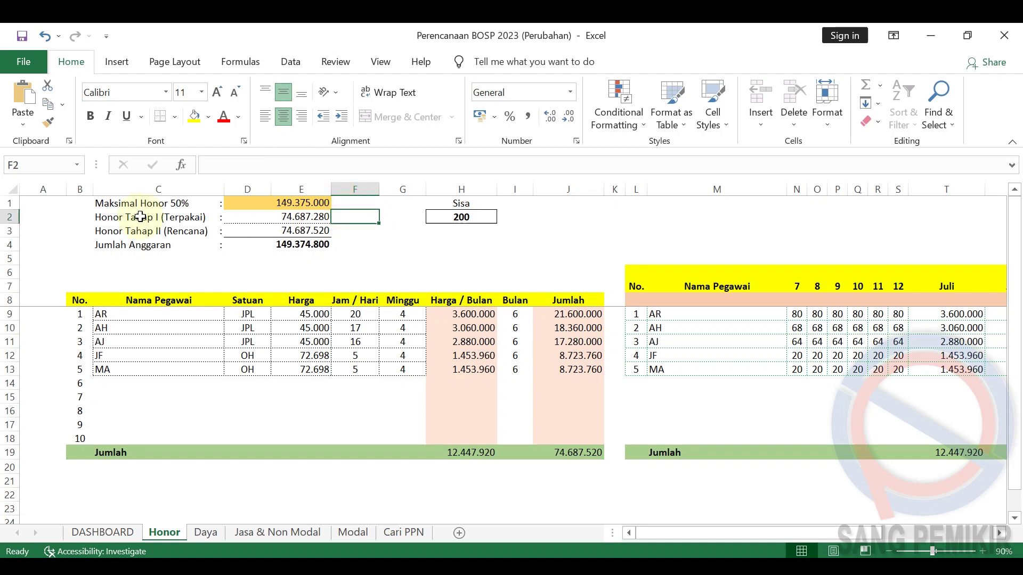
click(250, 216)
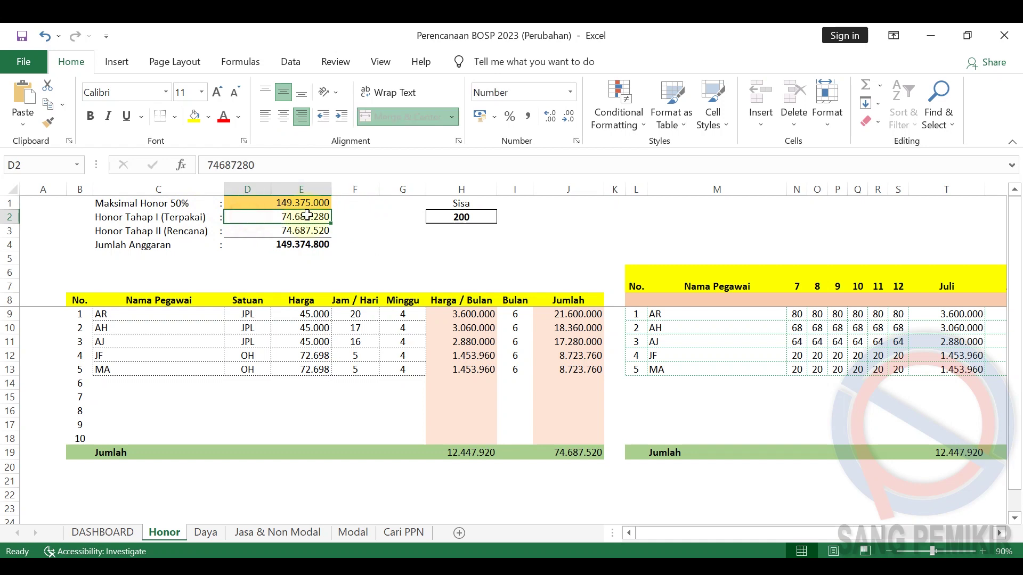
click(368, 226)
click(337, 216)
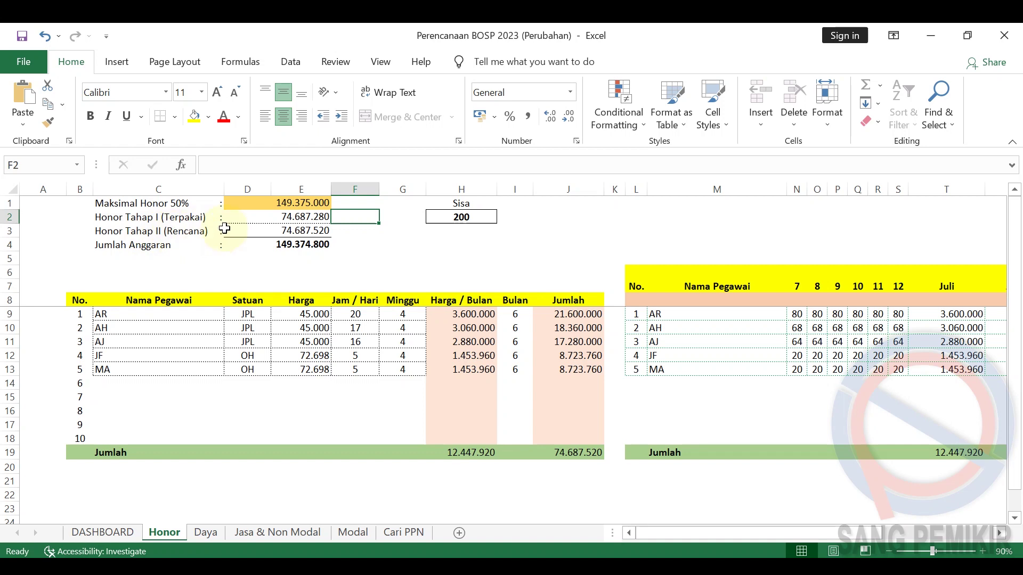
click(340, 228)
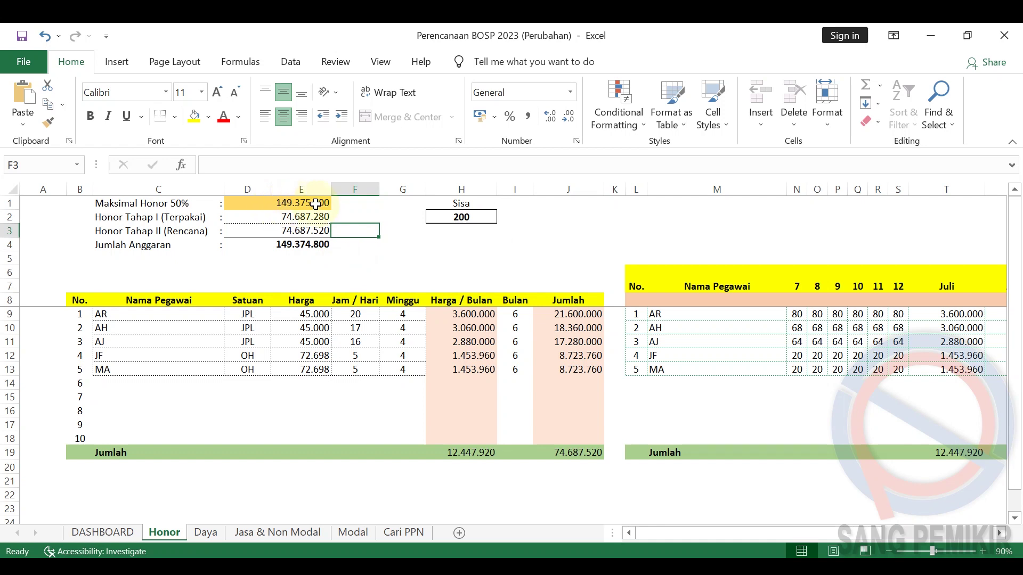
Try Honor Tahap I (Terpakai) at 75.000.000 on the Honor sheet, and undo the change.
click(286, 218)
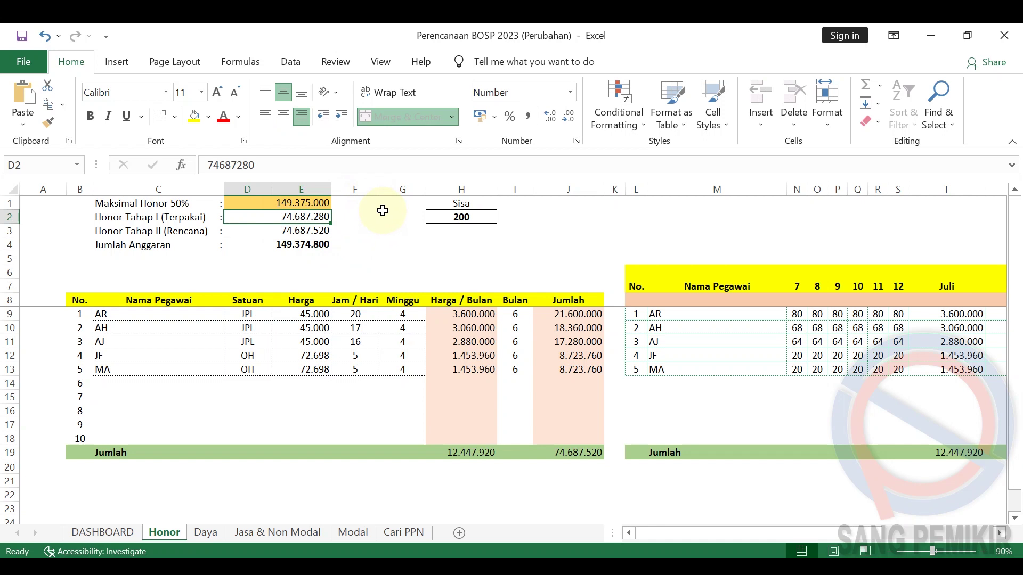
text(7500)
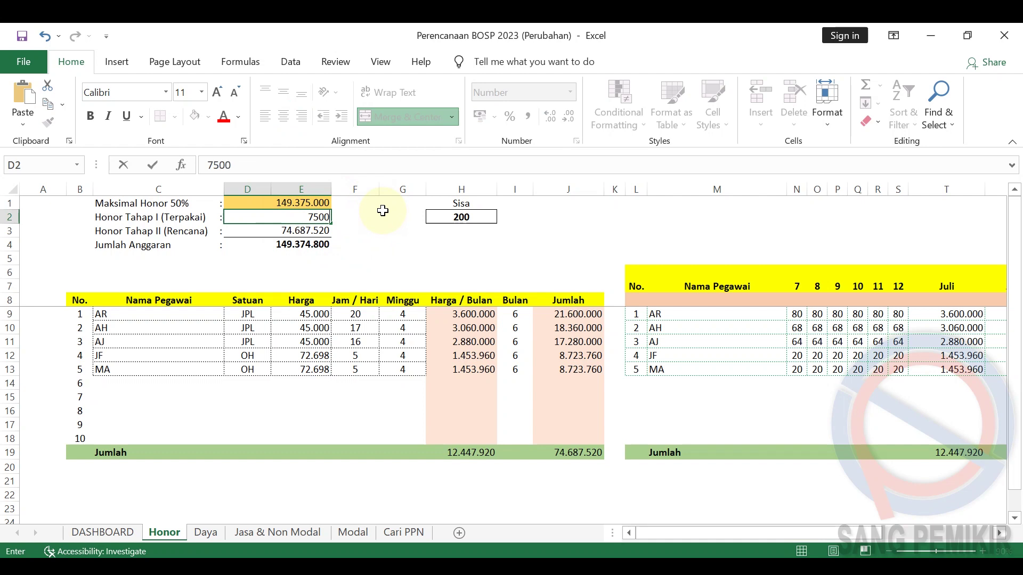
text(0000)
key(Return)
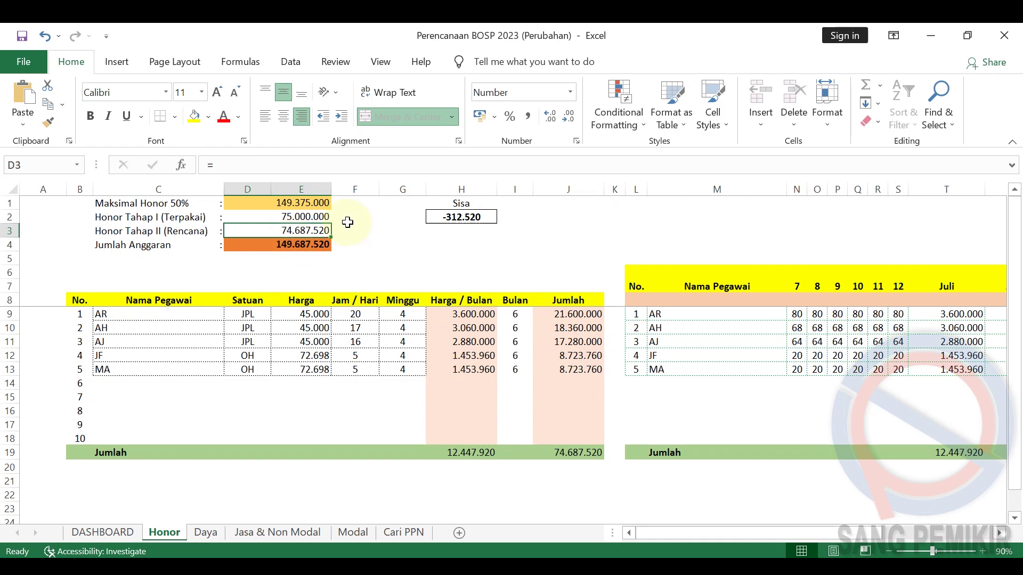
key(ctrl+z)
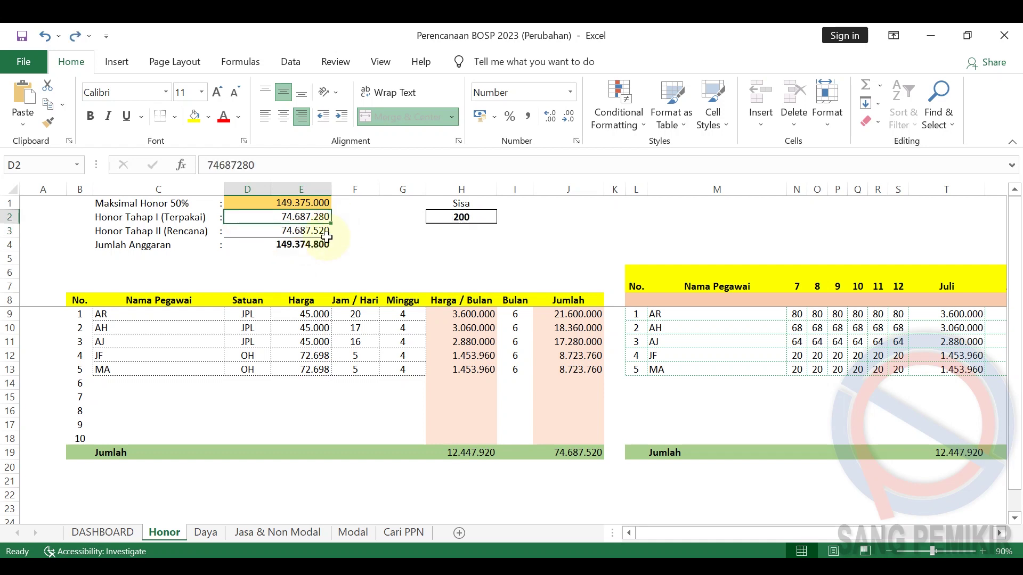
click(353, 231)
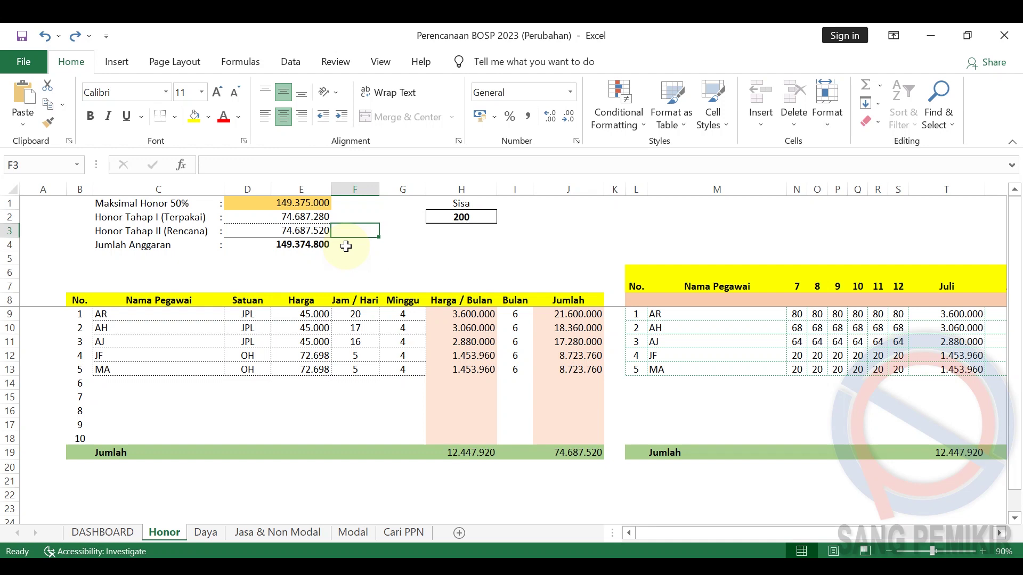
click(346, 246)
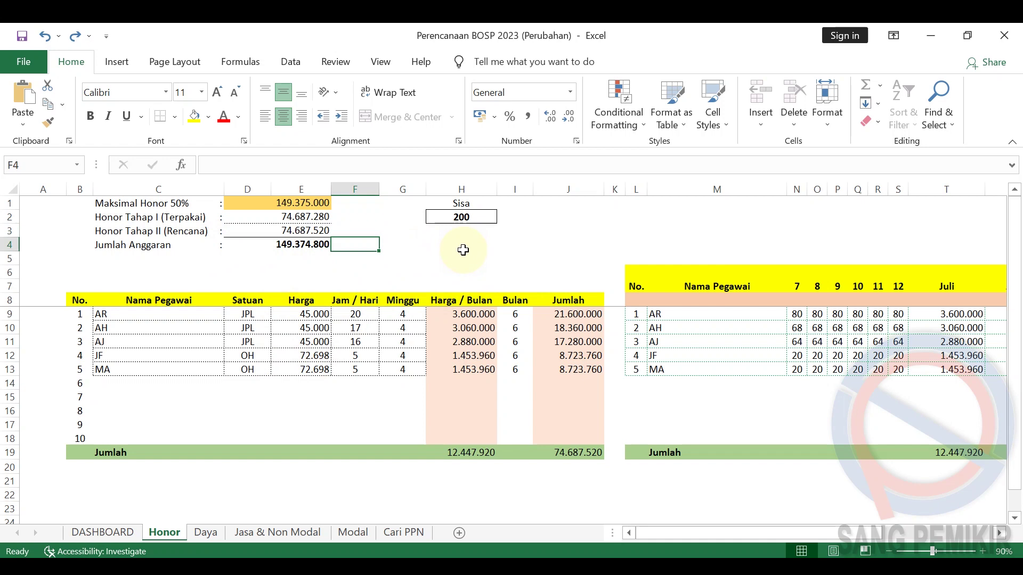
Switch back to ARKAS, start a new budget activity, search for "Honor" and choose Pembayaran Honor Guru as its Kegiatan.
mouse_move(706, 556)
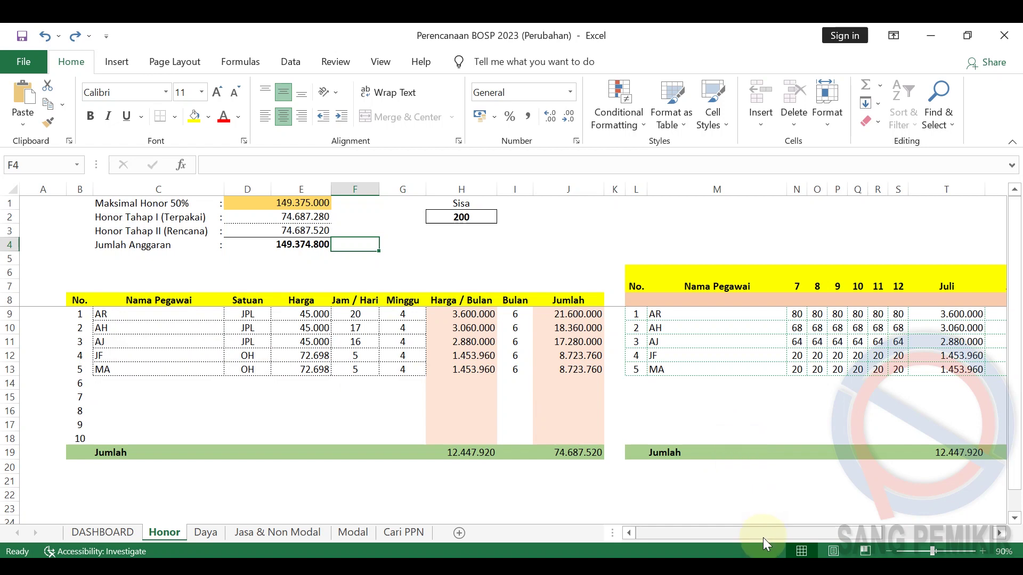
click(511, 566)
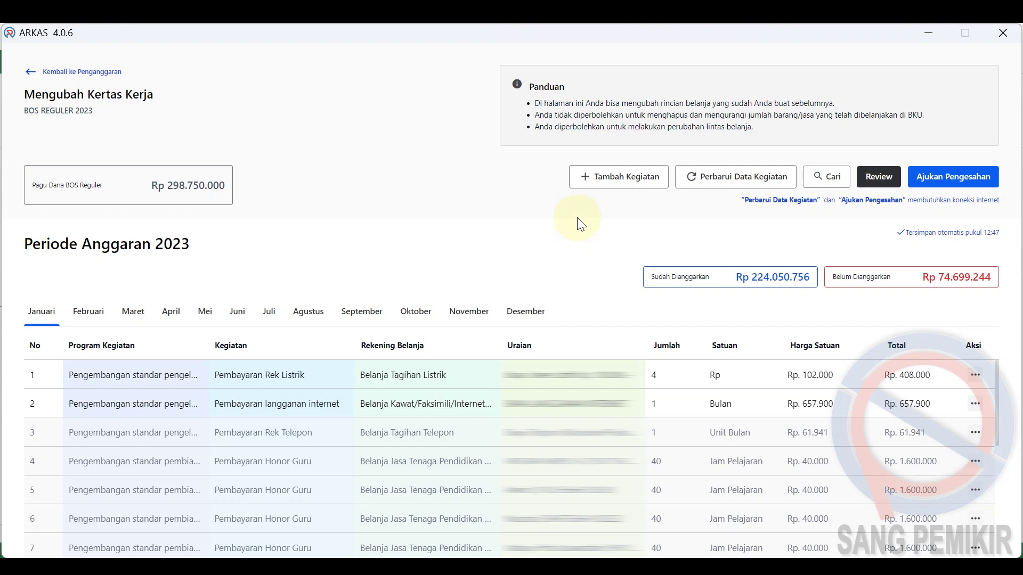
click(587, 186)
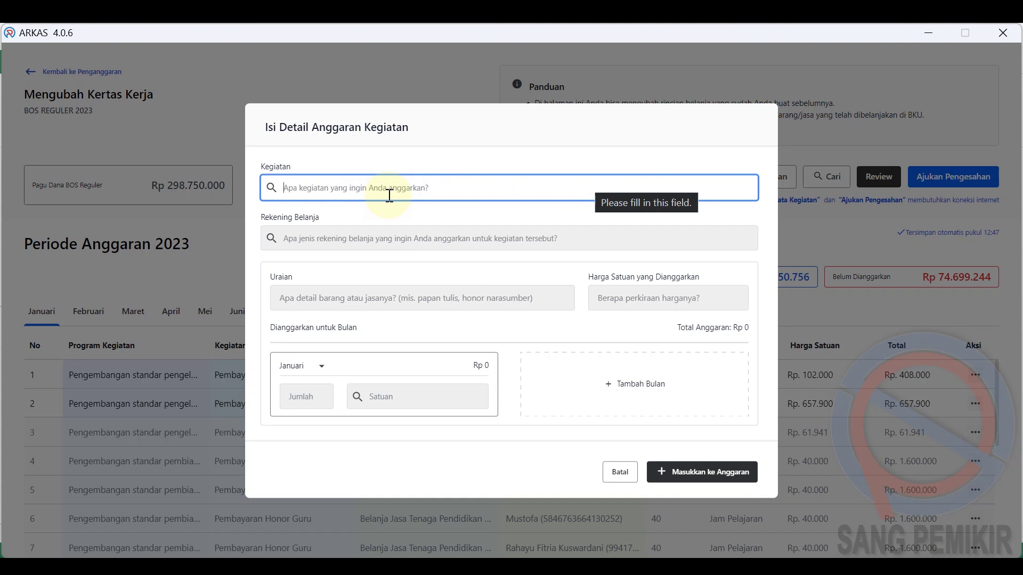
text(Honor)
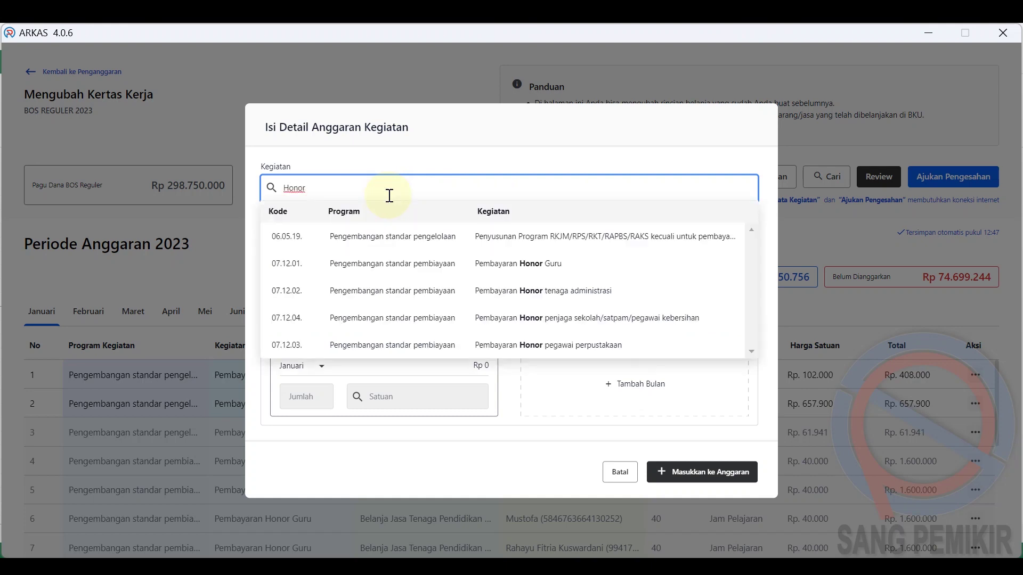
click(534, 271)
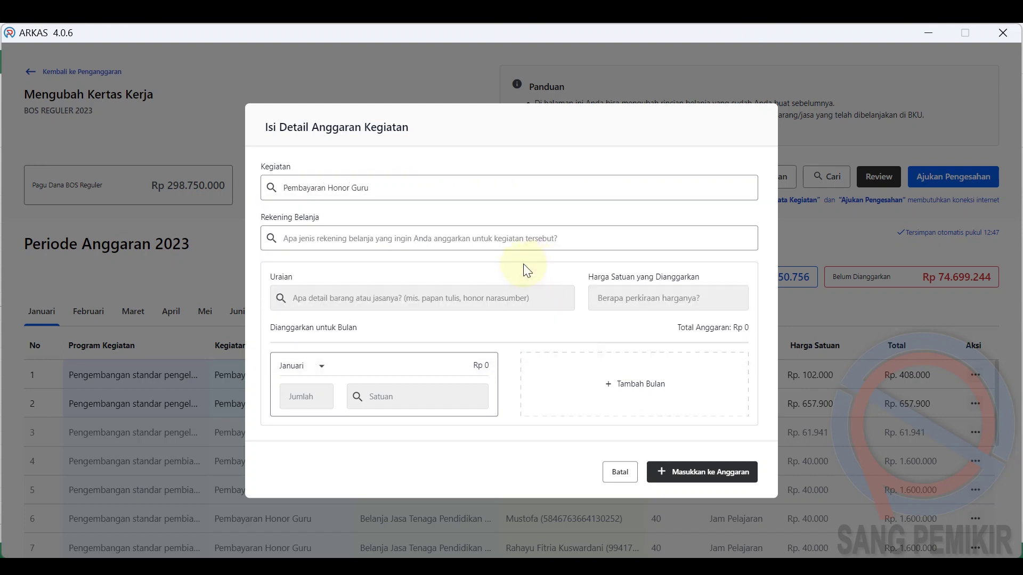
Search the Rekening Belanja for "Honor" and choose Belanja Jasa Tenaga Pendidikan / Honorarium Guru.
click(397, 243)
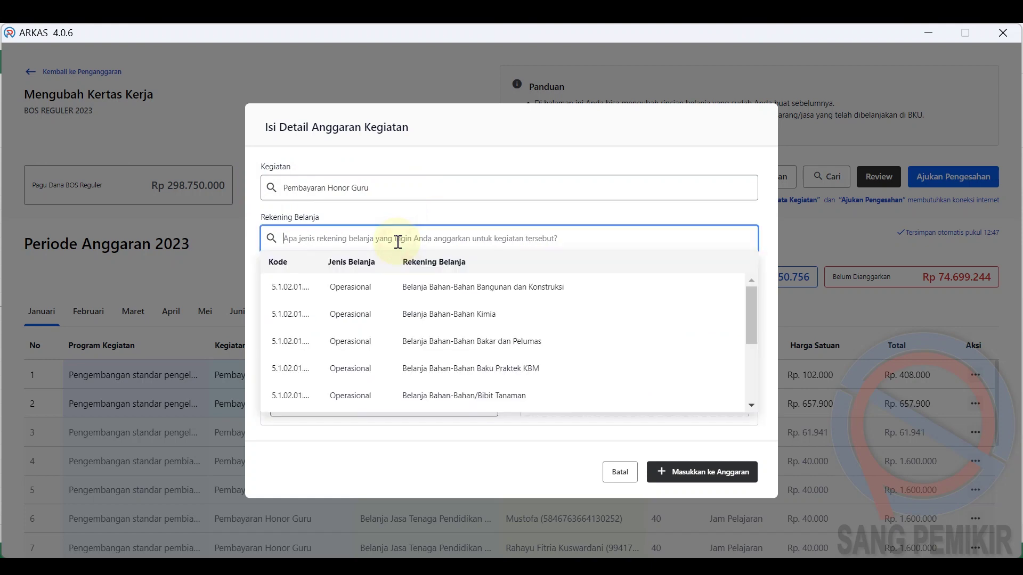
text(Honor)
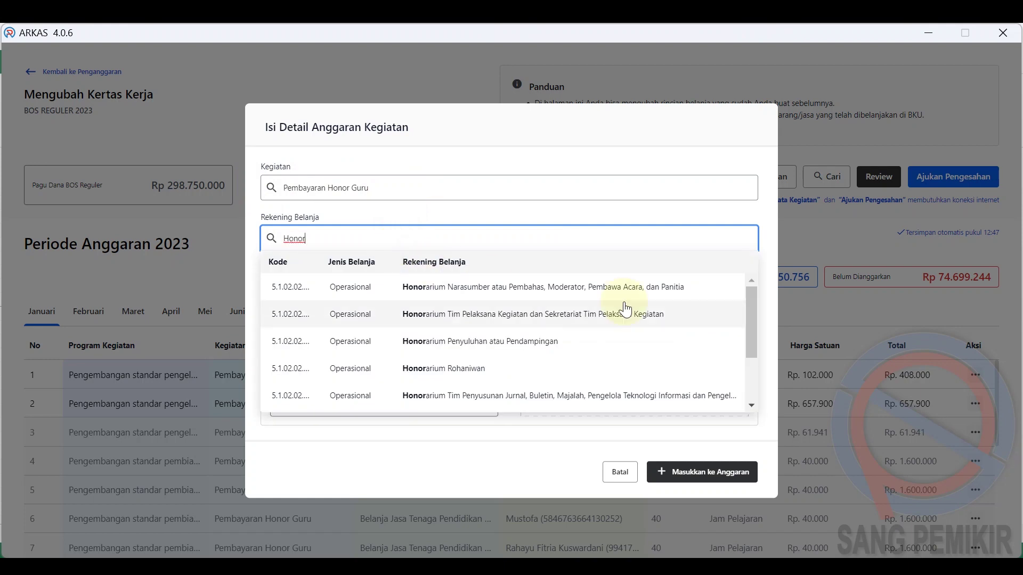
drag(754, 306, 747, 372)
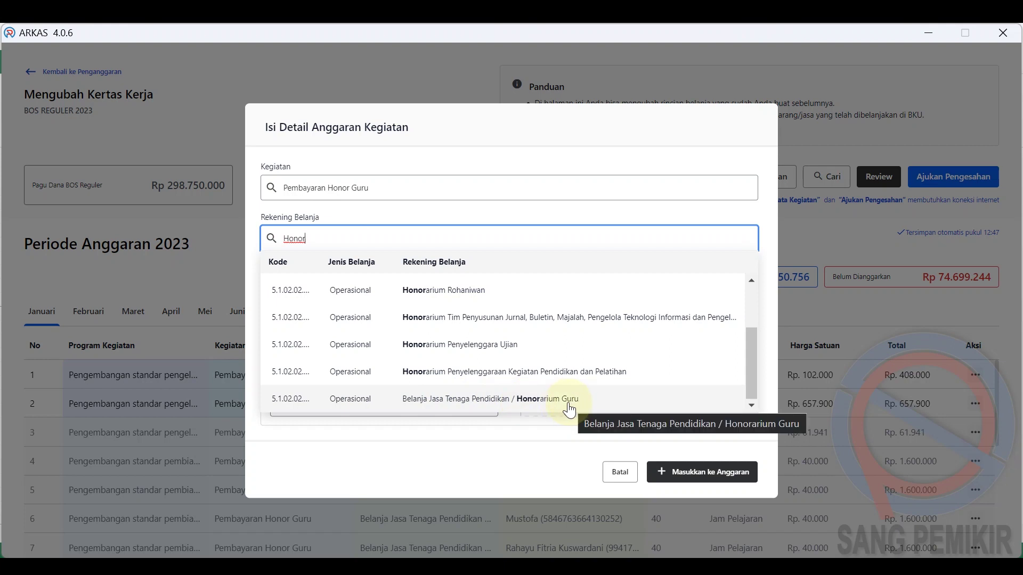
click(513, 405)
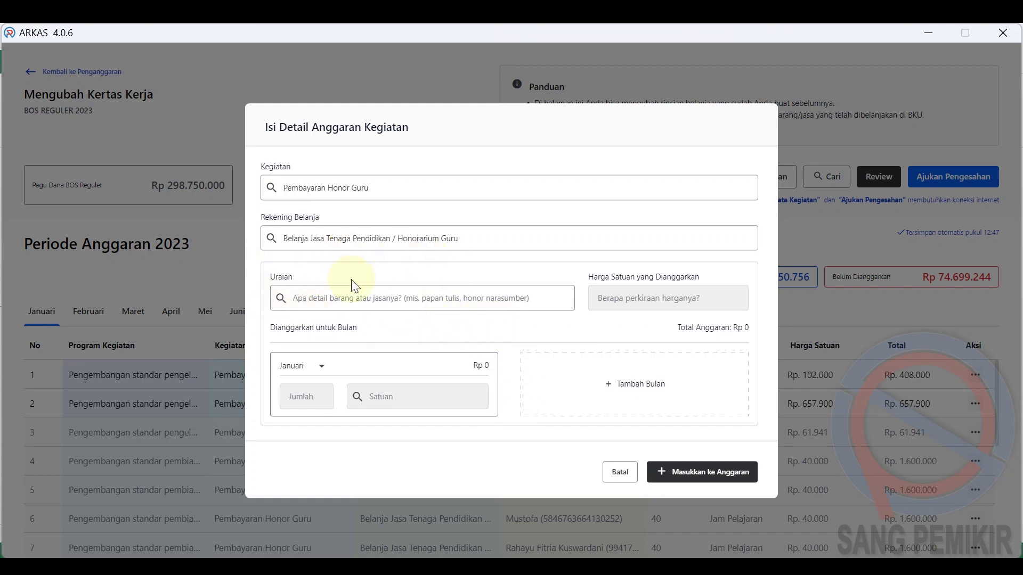
Choose the teacher for the Uraian and set the first budgeted month to Juli.
click(466, 296)
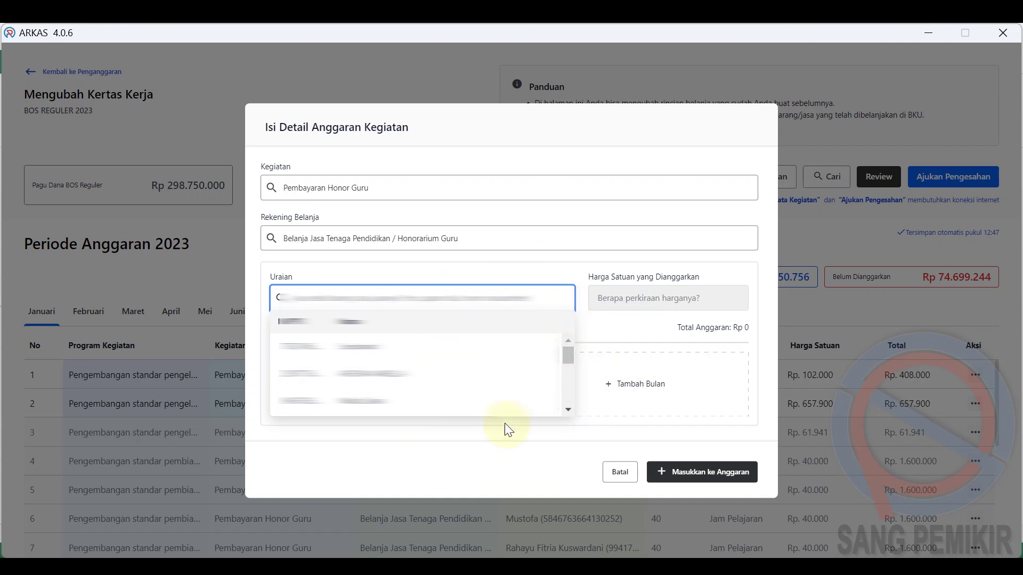
drag(569, 354, 568, 367)
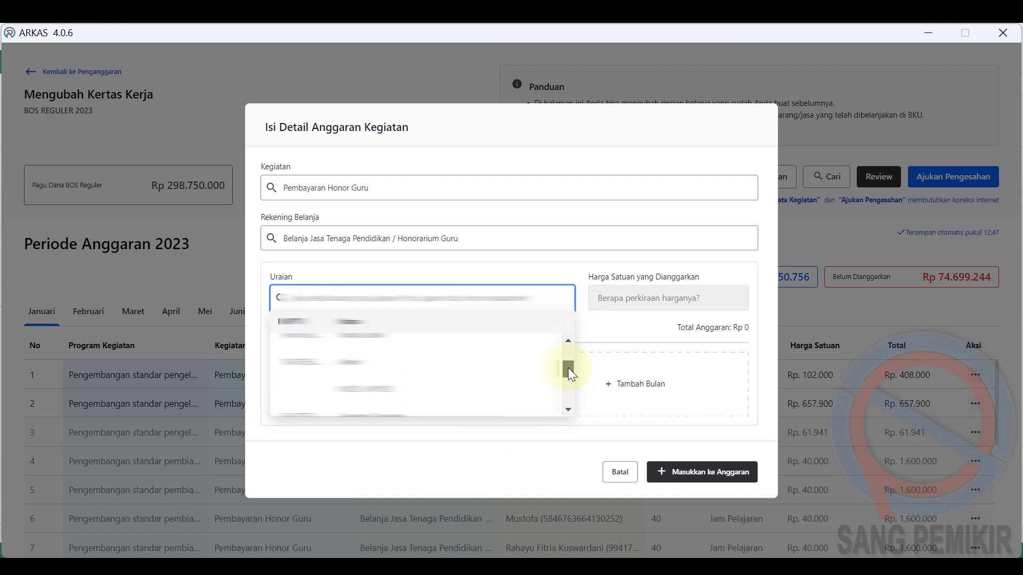
mouse_move(568, 368)
mouse_down()
mouse_move(564, 388)
mouse_move(581, 353)
mouse_up()
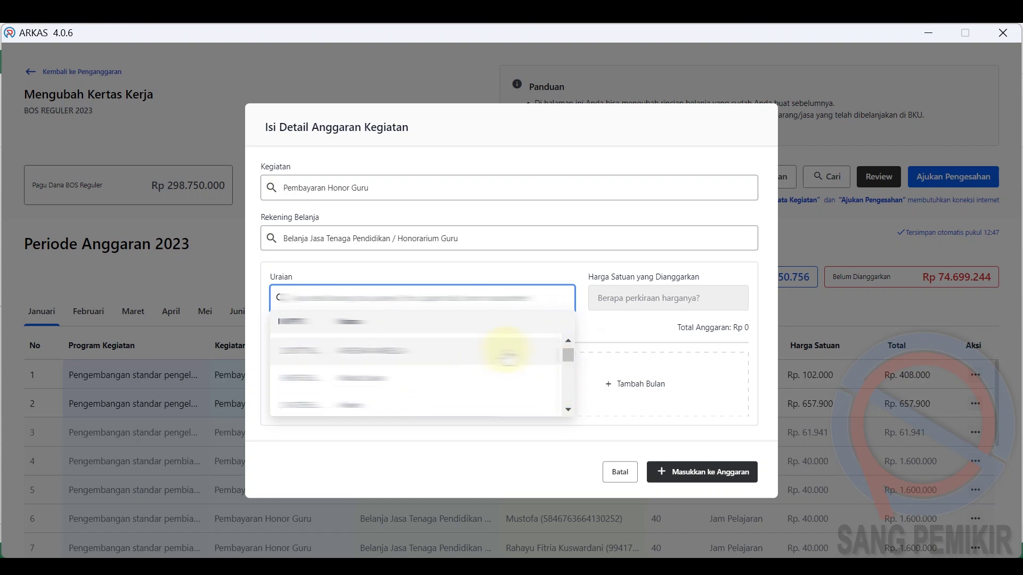
click(506, 351)
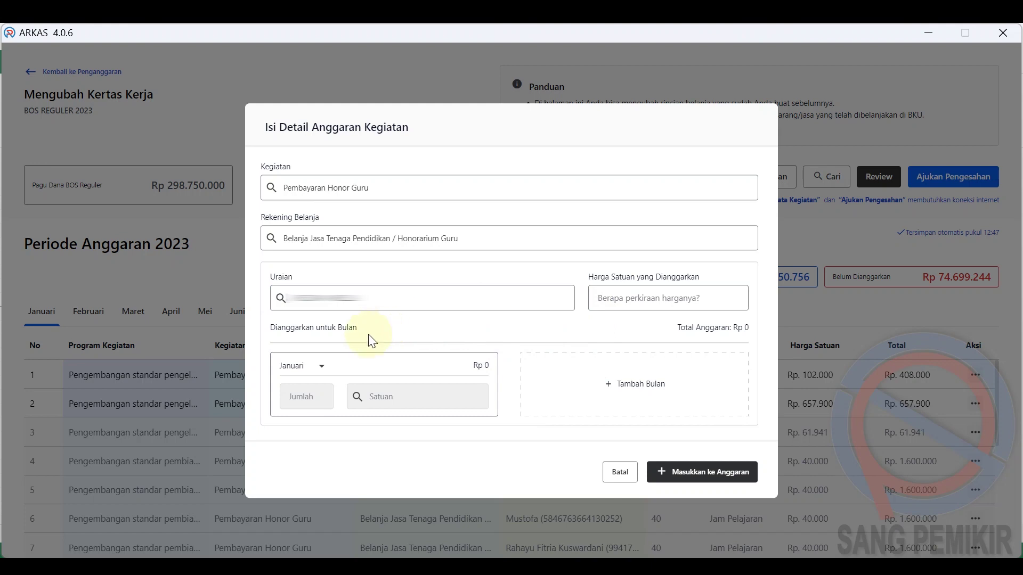
click(322, 366)
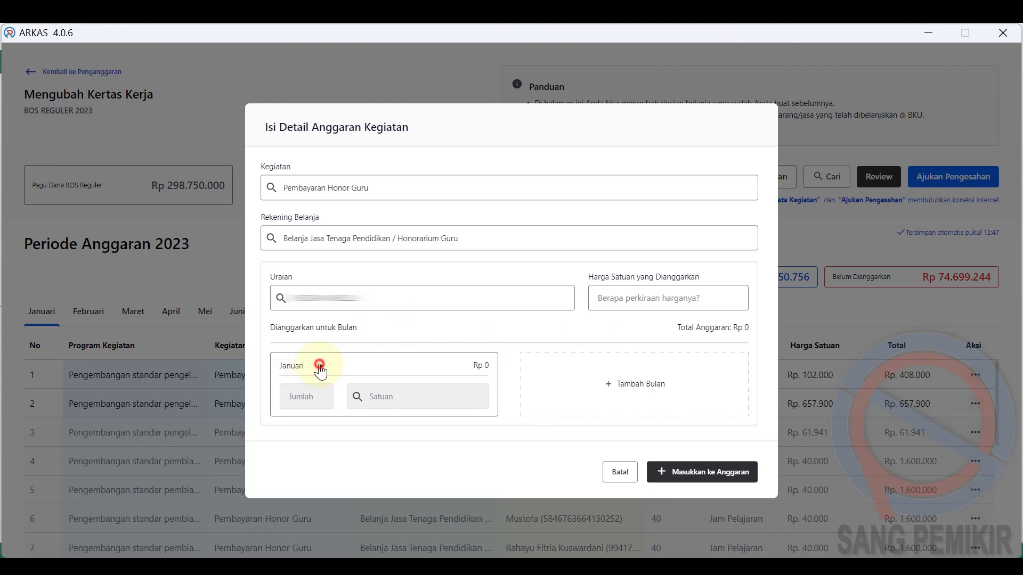
drag(322, 395, 322, 429)
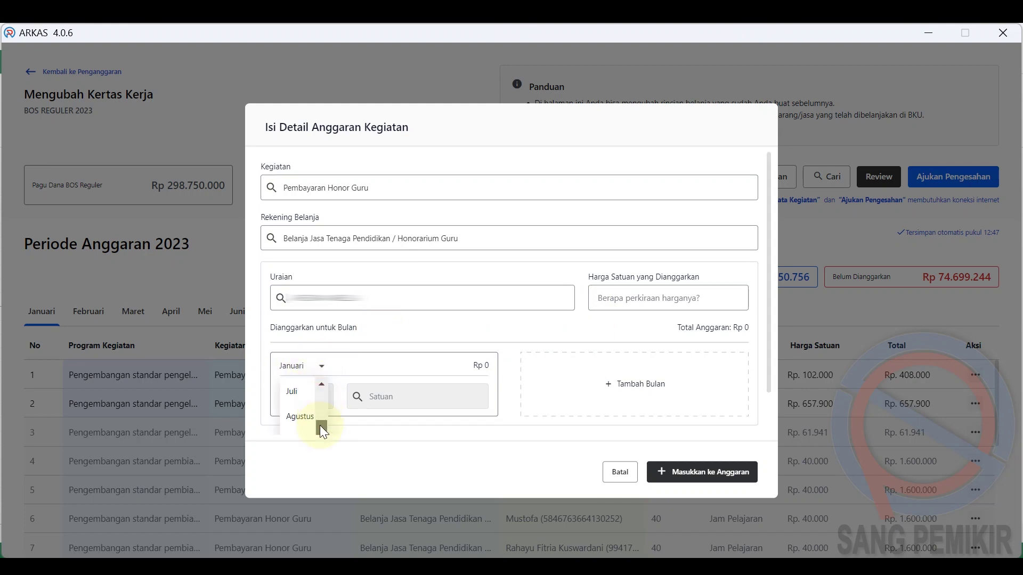
click(293, 392)
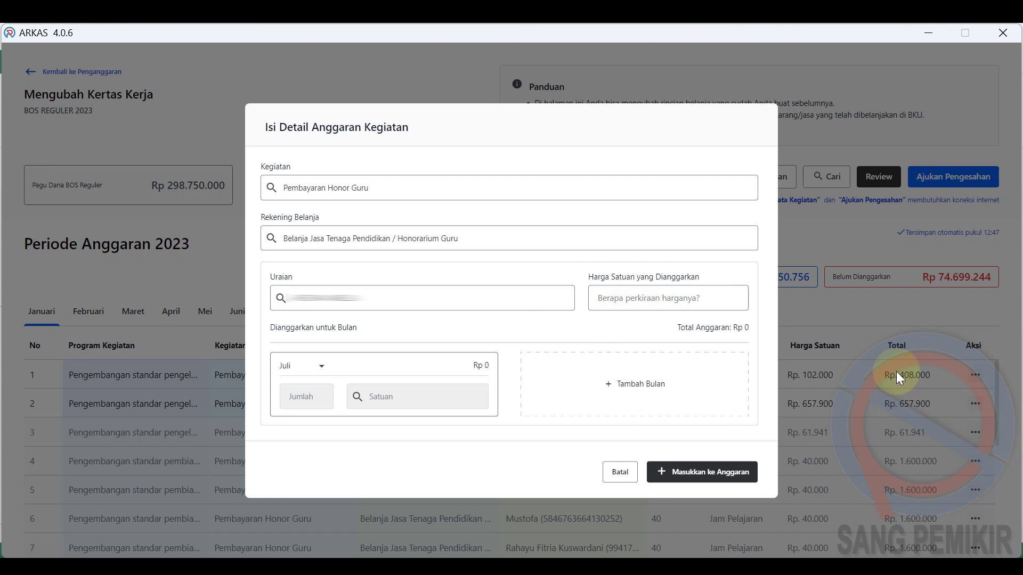
Switch to the Perencanaan BOSP 2023 (Perubahan) workbook and check the first employee's Harga on the Honor sheet.
click(648, 567)
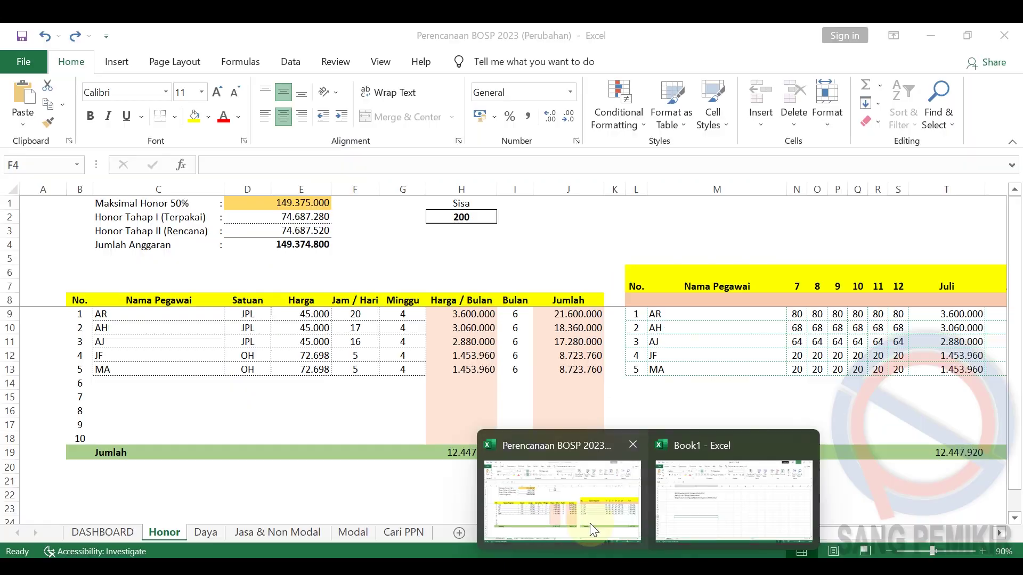
click(590, 523)
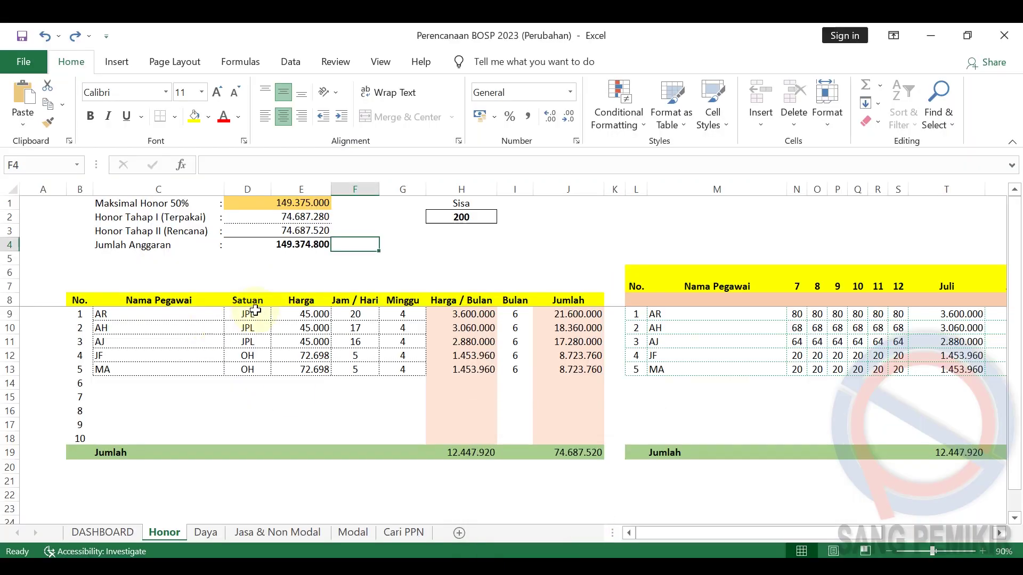
click(307, 316)
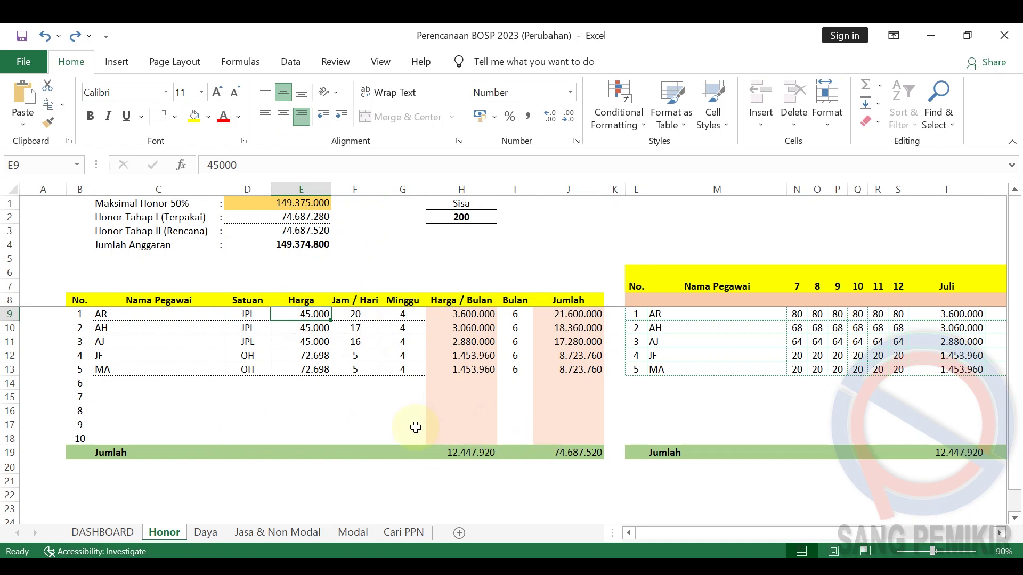
Switch back to ARKAS and set the Harga Satuan yang Dianggarkan to Rp 45.000.
mouse_move(612, 566)
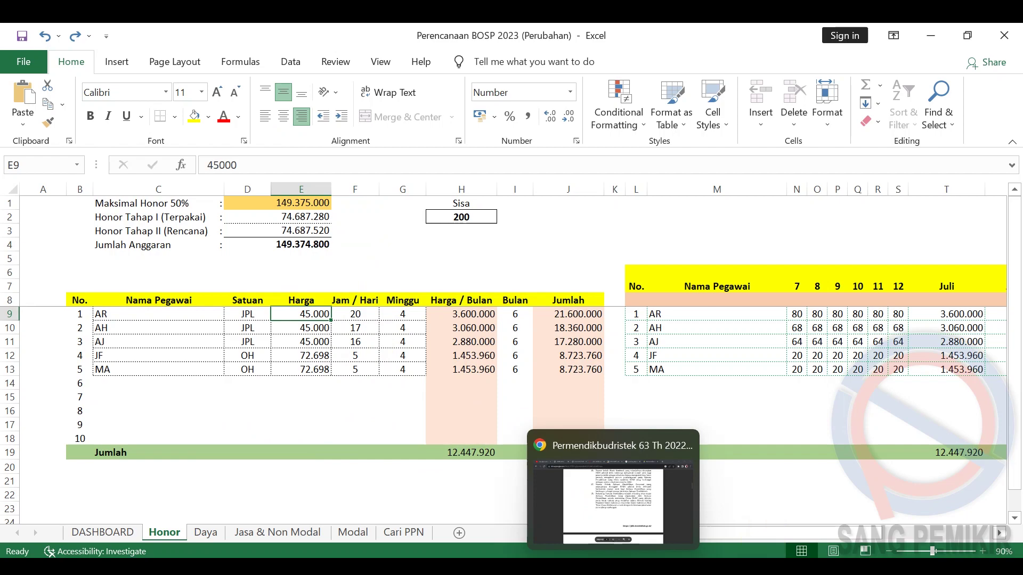
click(785, 566)
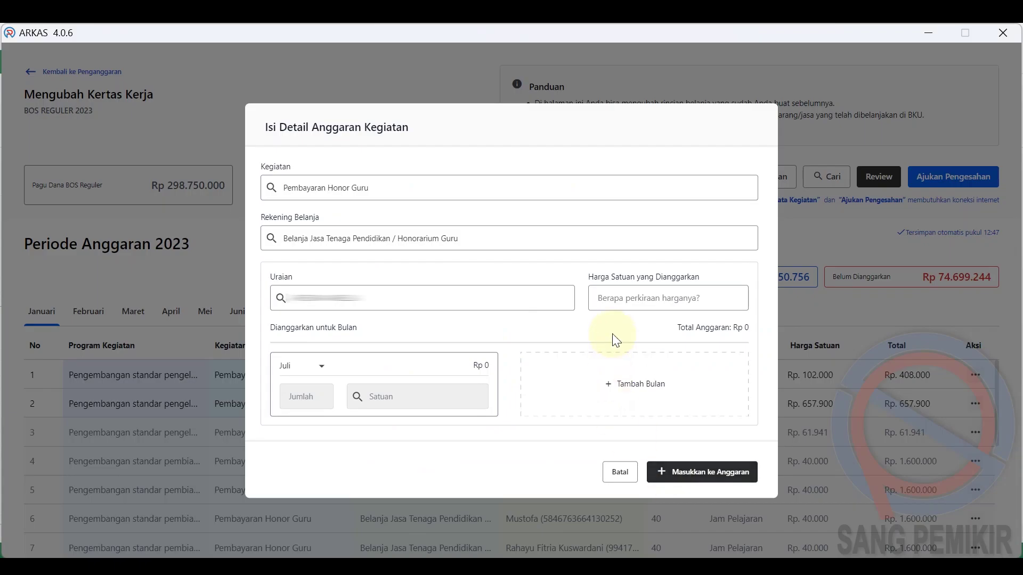
click(637, 299)
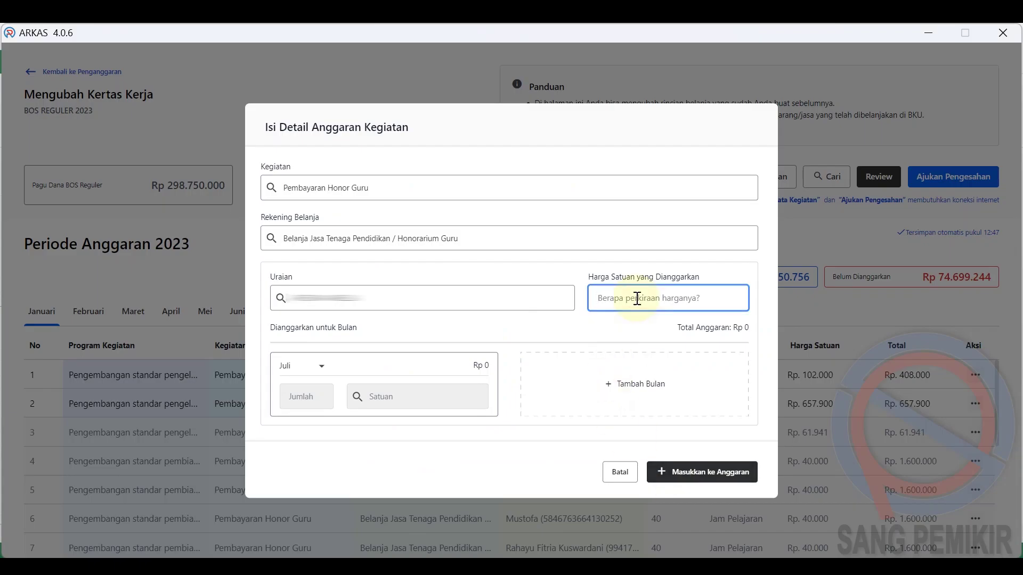
text(450000)
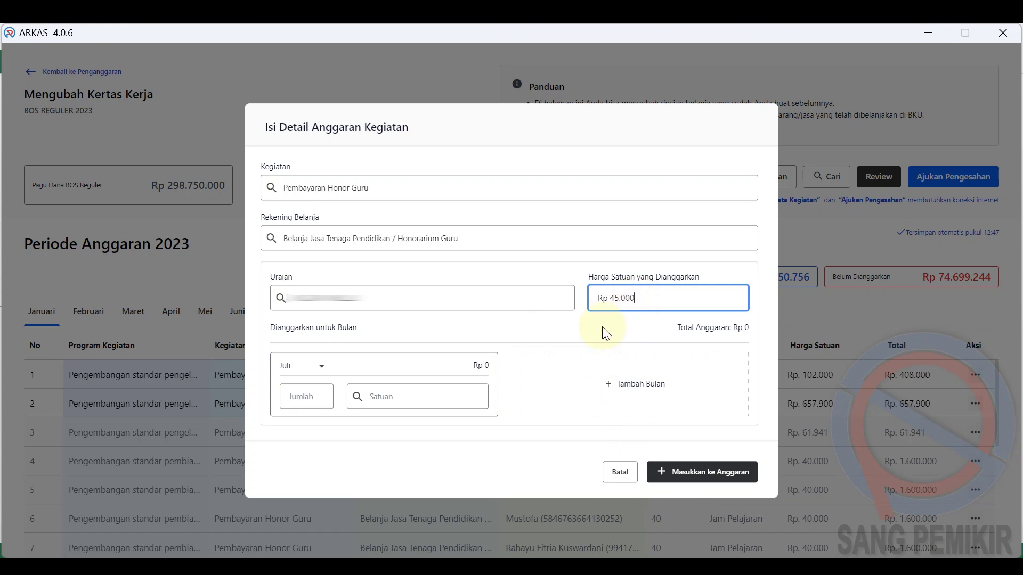
click(602, 327)
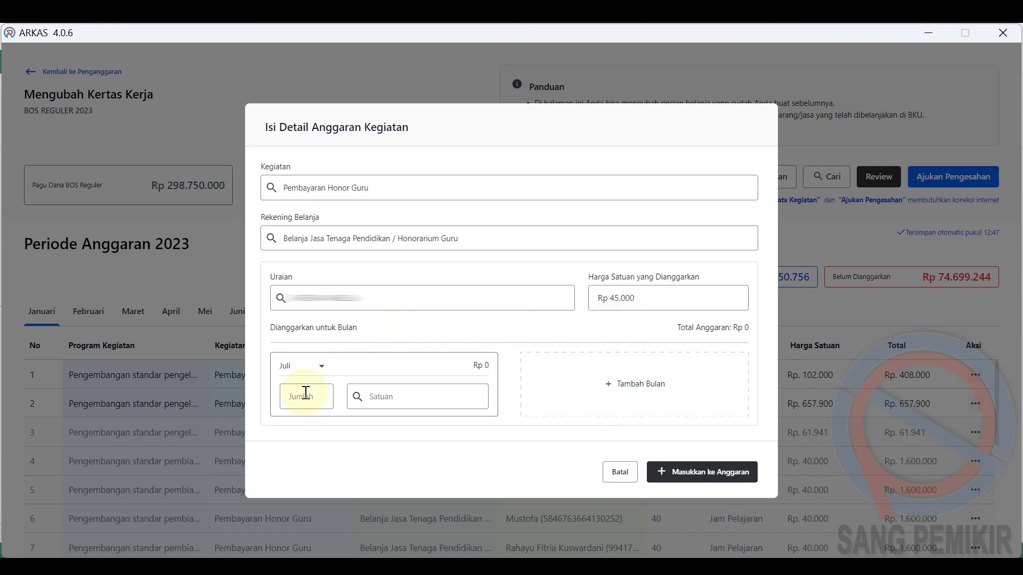
Preview the plan workbook for the monthly quantity, and enter 80 with the unit jpl for Juli.
mouse_move(648, 567)
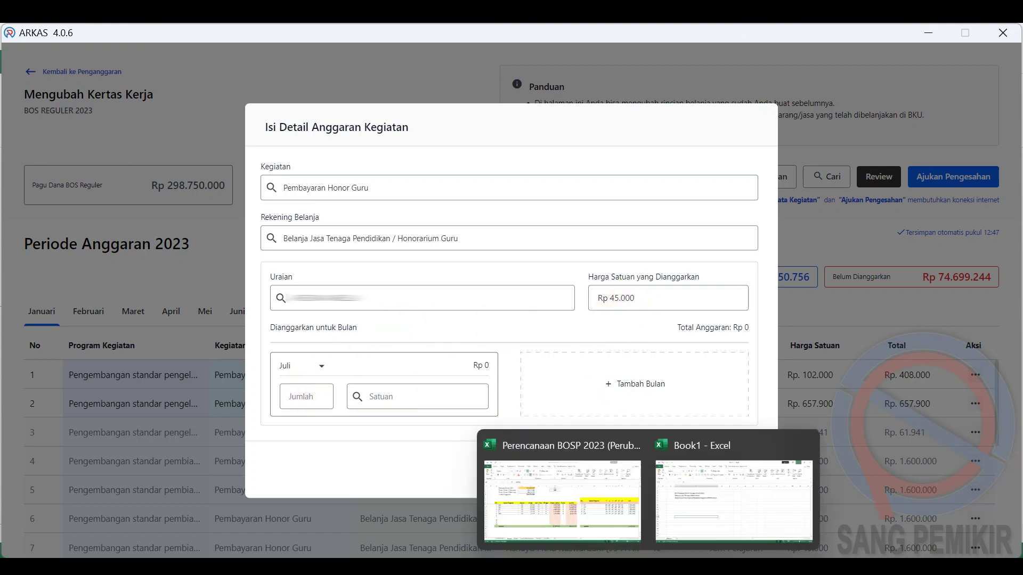
mouse_move(593, 530)
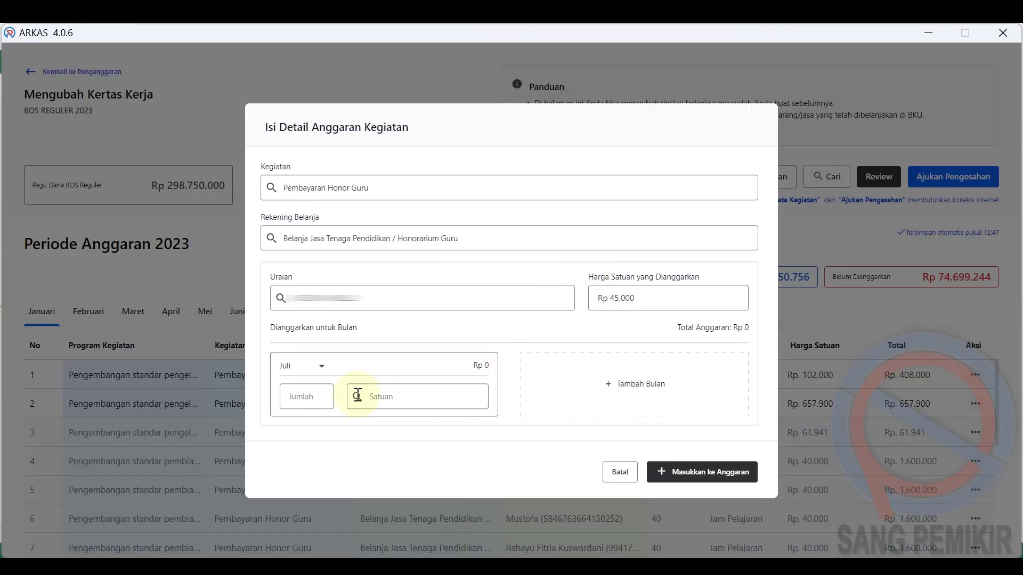
click(308, 397)
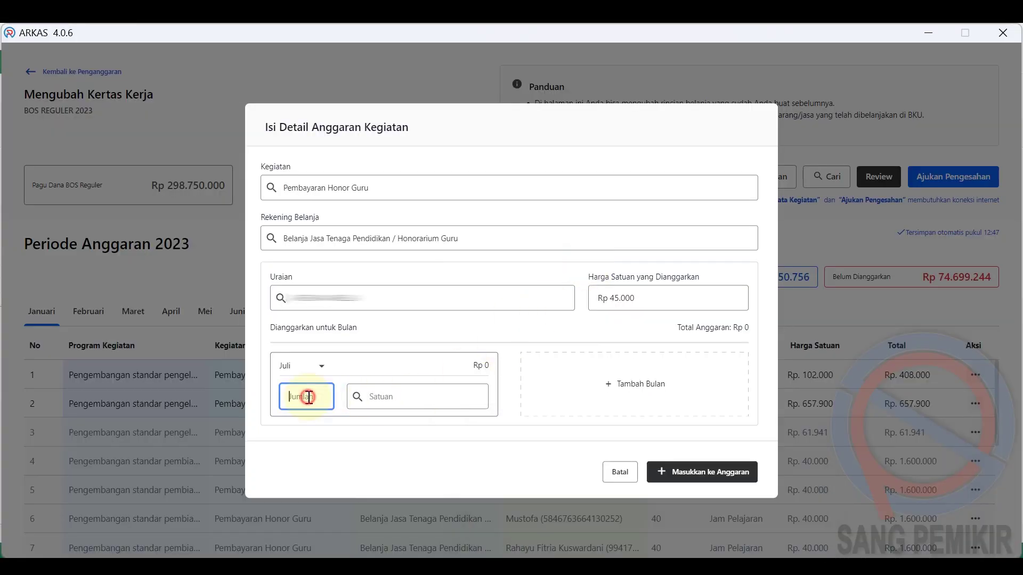
text(80)
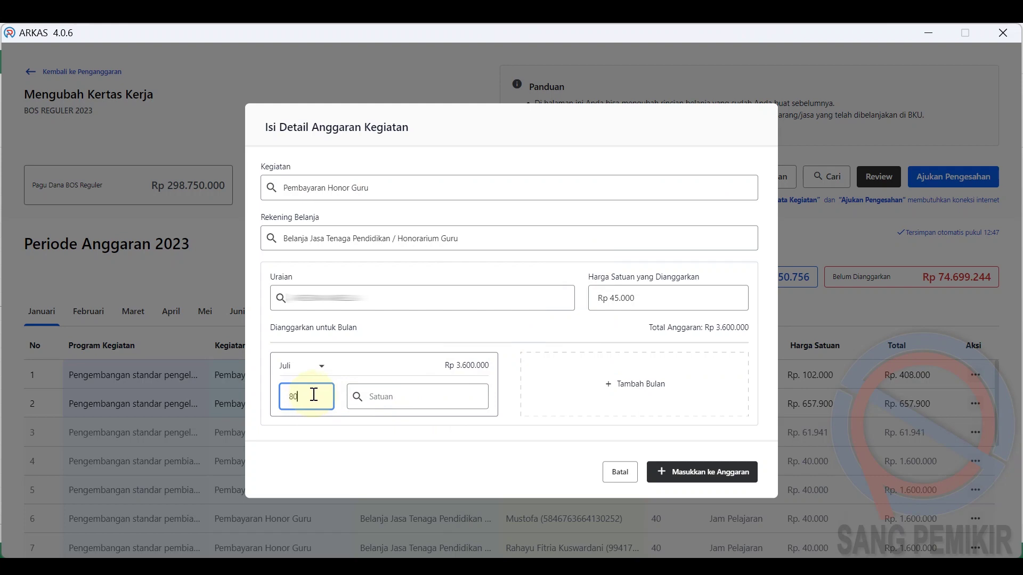
click(409, 392)
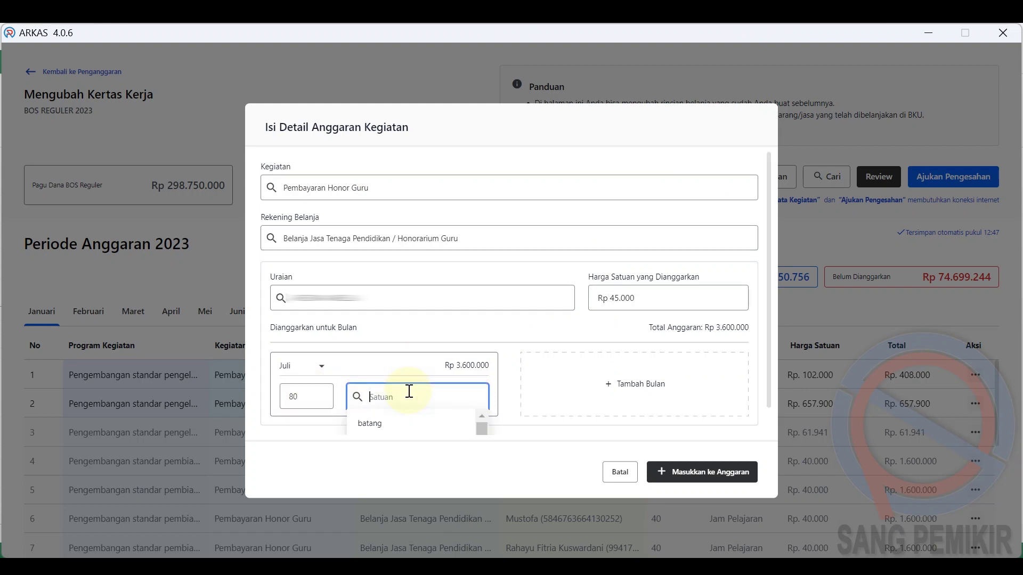
text(jpl)
click(392, 422)
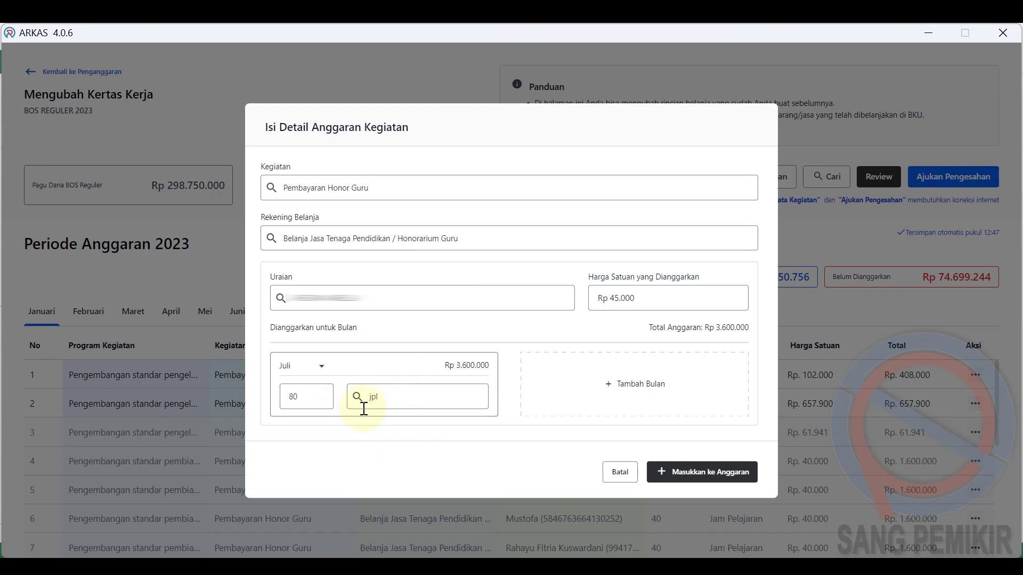
click(376, 397)
key(BackSpace)
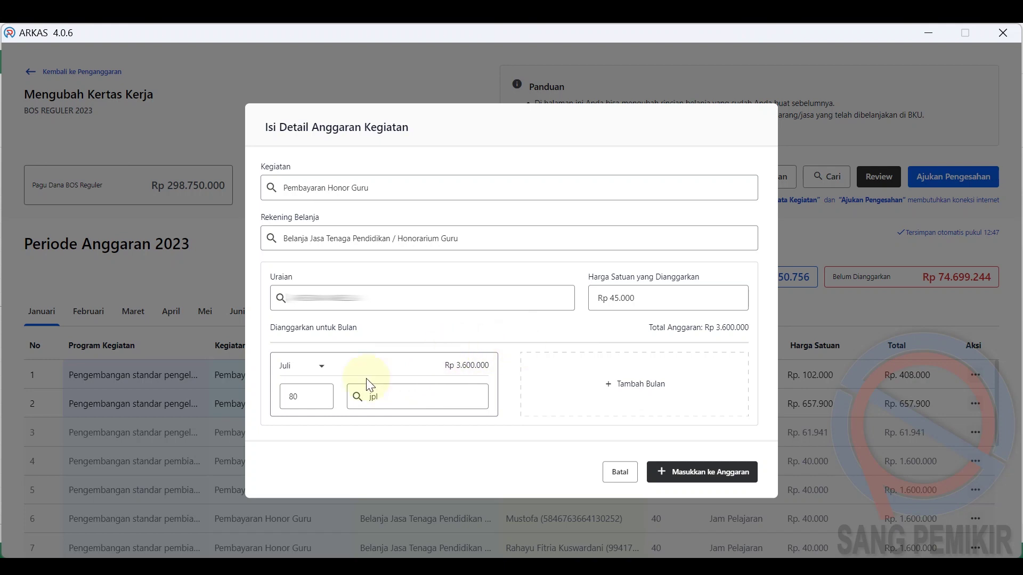
Add Agustus with a quantity of 80 and submit the honorarium to the budget.
click(539, 378)
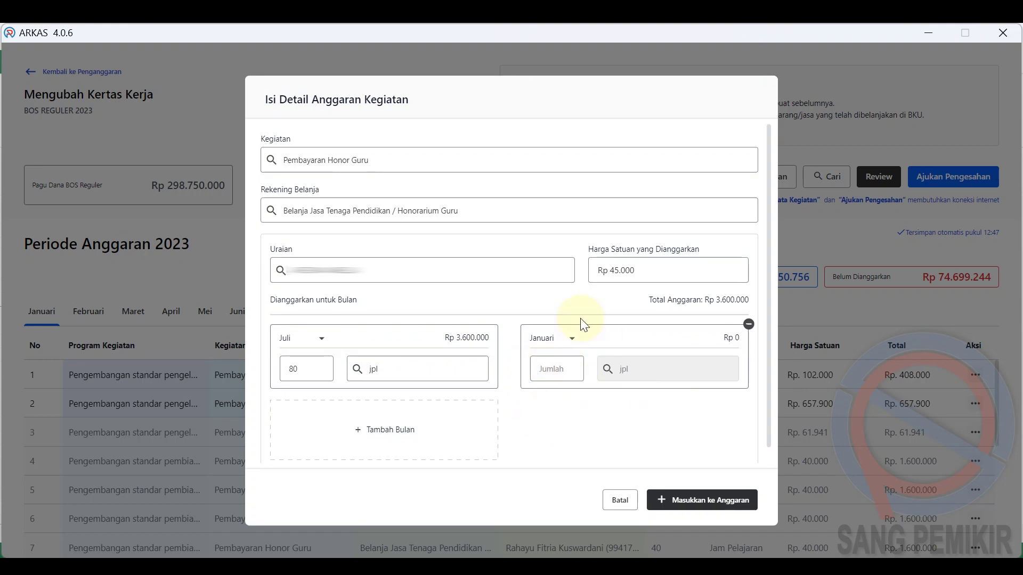
click(570, 340)
drag(570, 366, 572, 401)
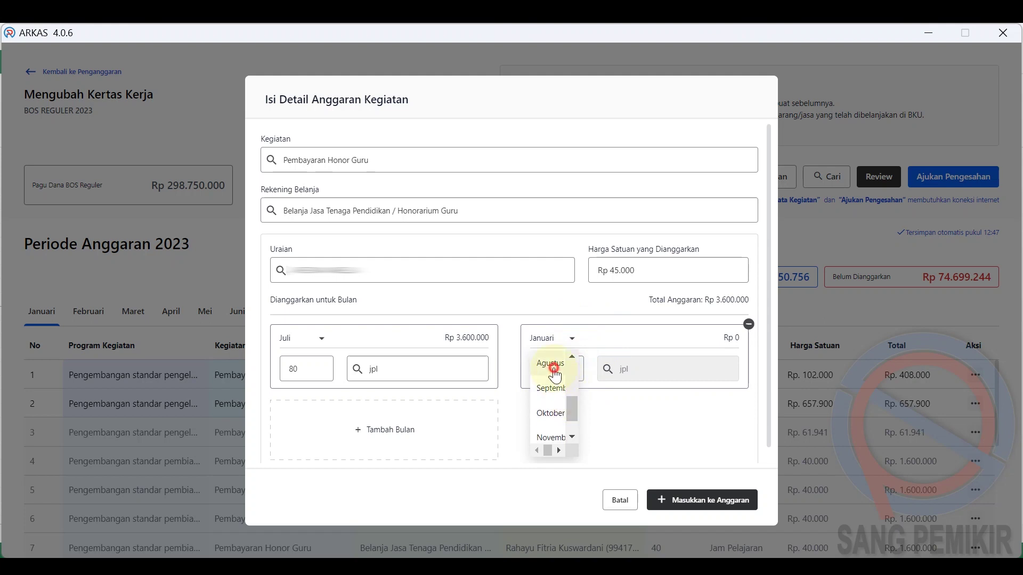
click(549, 366)
click(551, 373)
text(80)
click(566, 404)
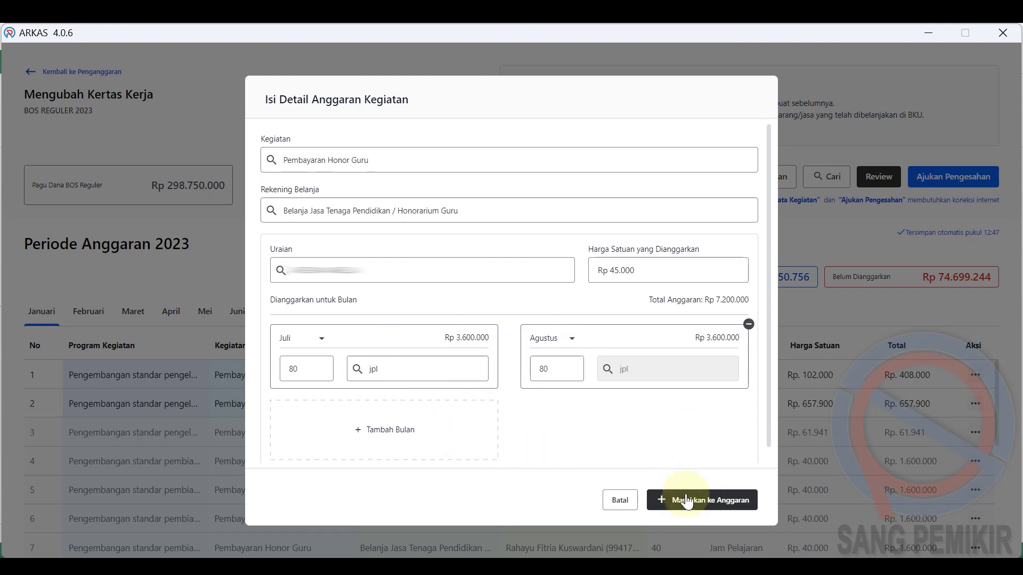
click(717, 503)
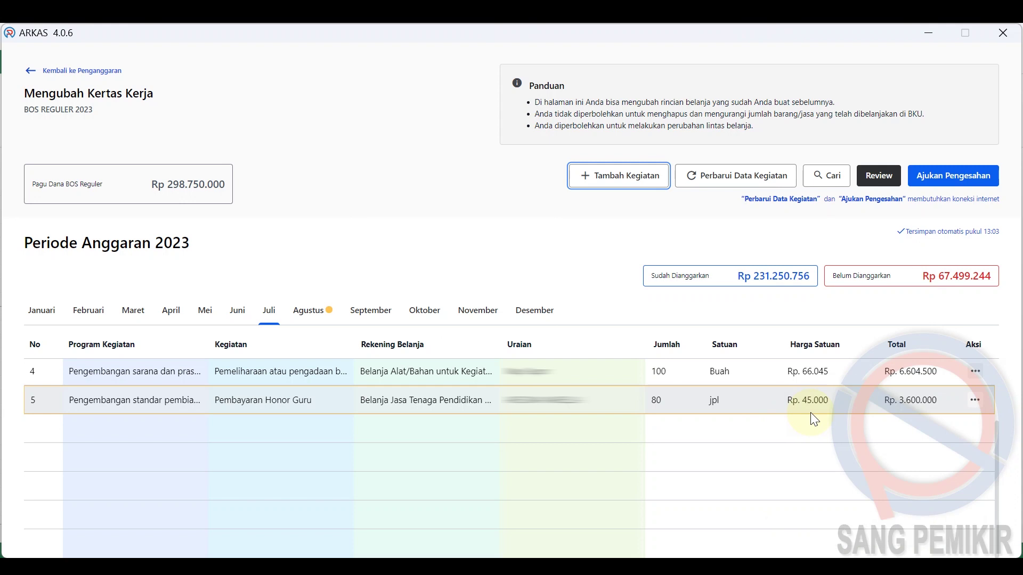
Edit the budget details of the 80 jpl Pembayaran Honor Guru entry in Juli and add September as a budget month.
click(975, 402)
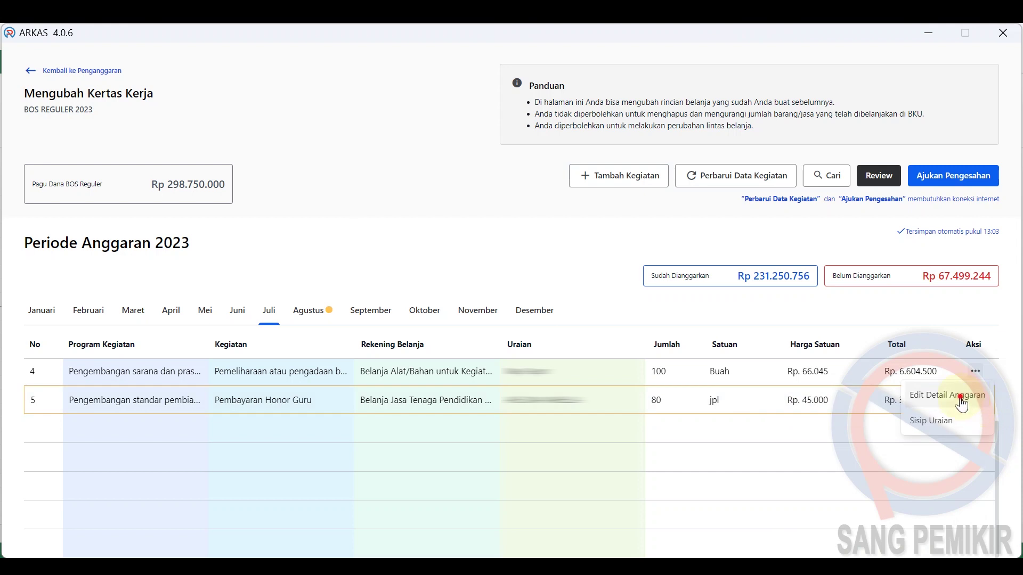
click(960, 397)
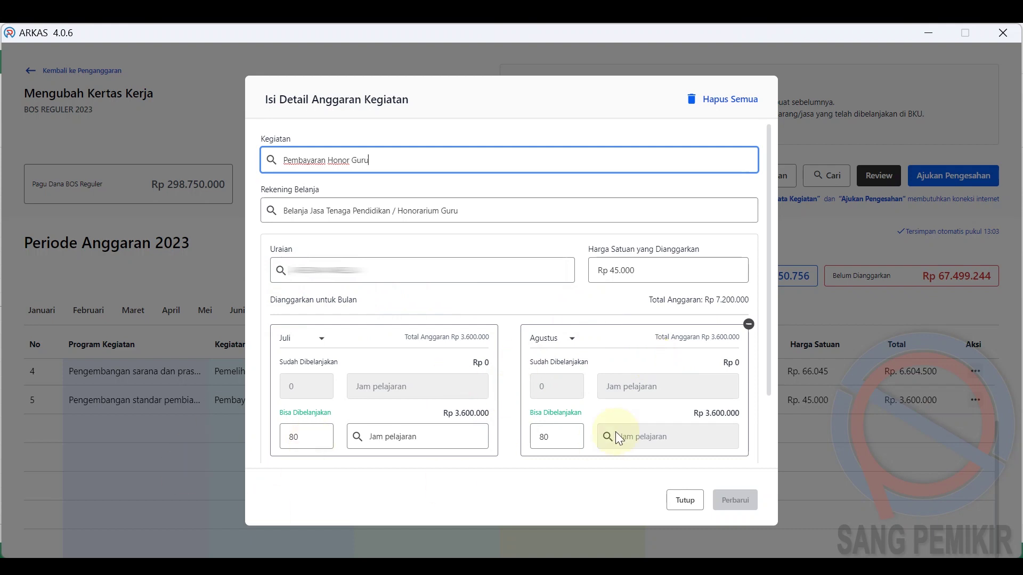
drag(768, 260, 765, 394)
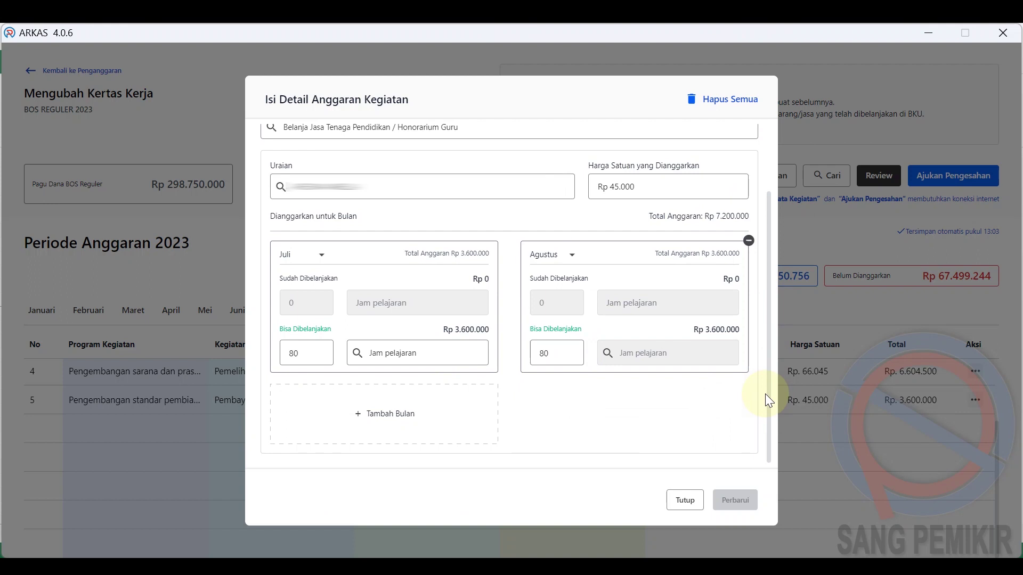
click(375, 417)
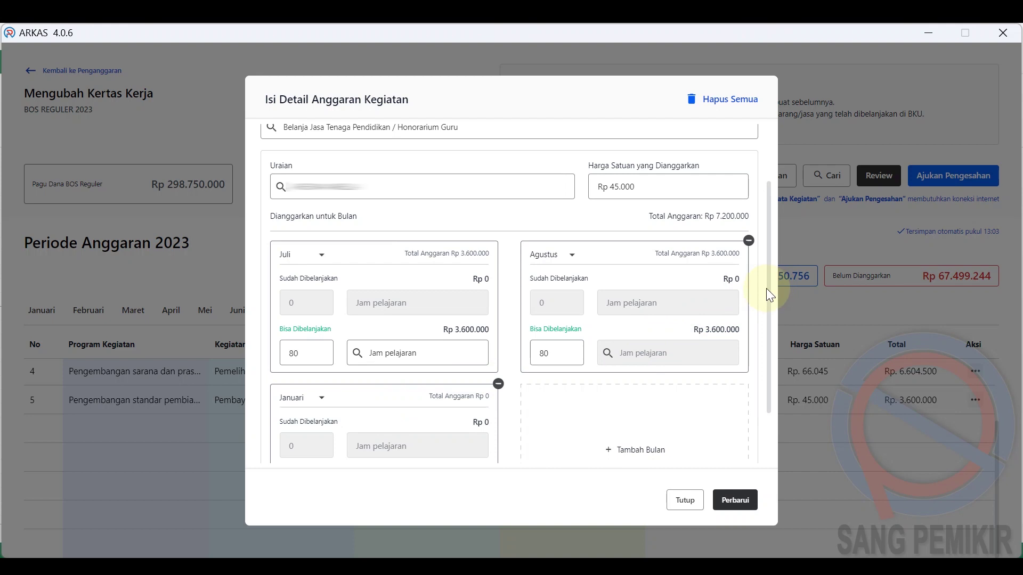
drag(766, 296, 765, 324)
click(753, 344)
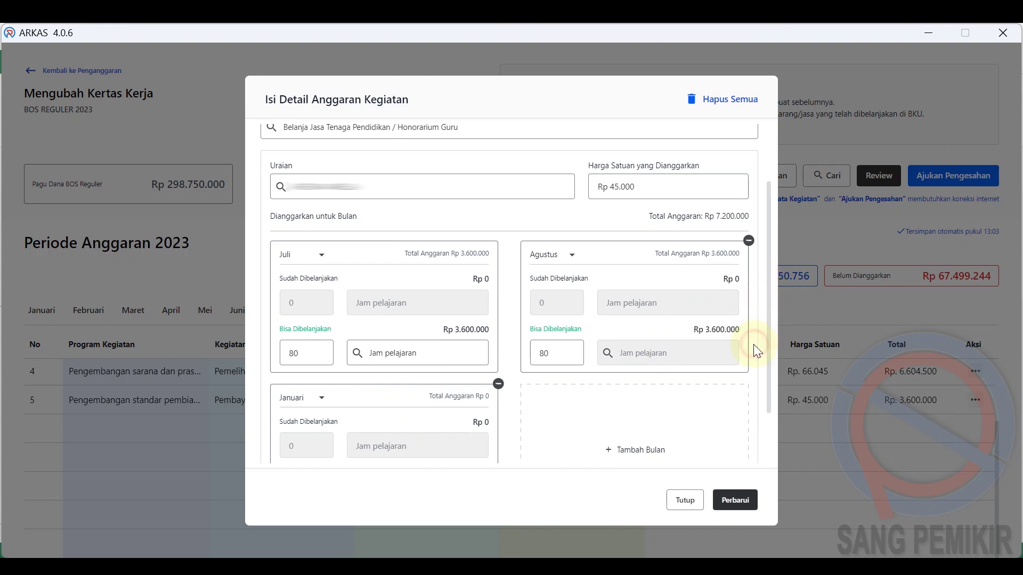
click(321, 407)
scroll(322, 432, down, 2)
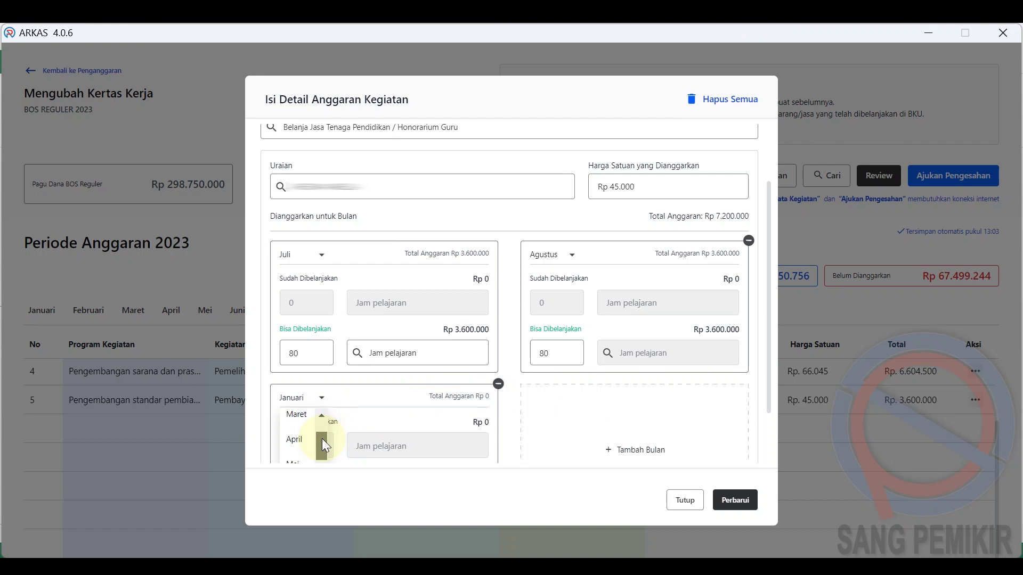
scroll(770, 311, down, 2)
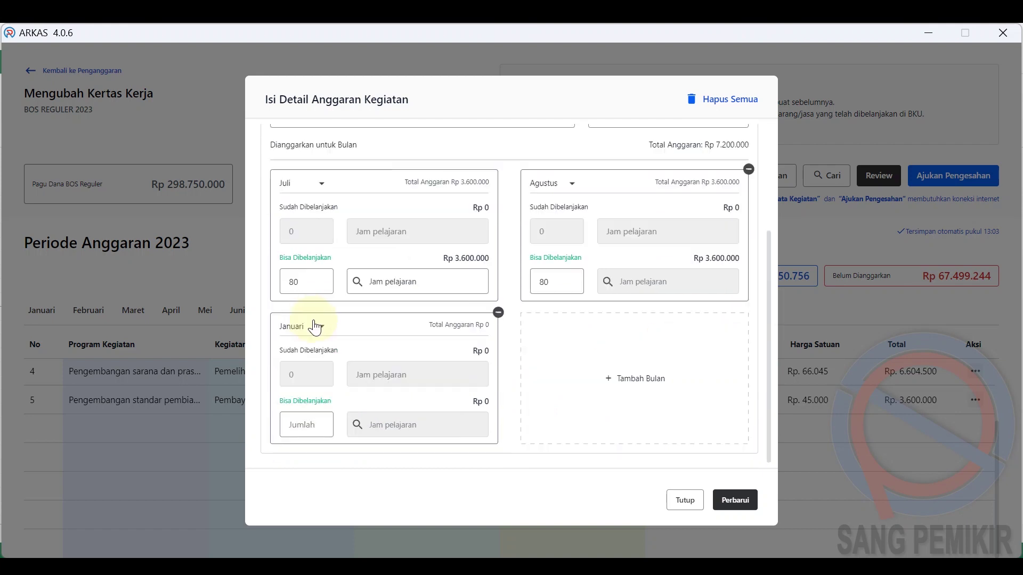
click(324, 332)
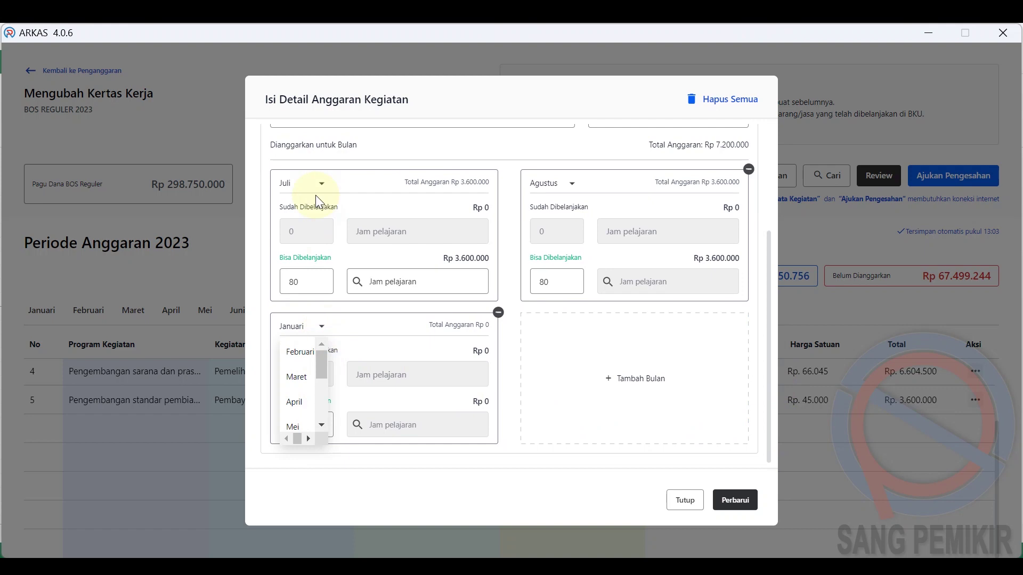
drag(317, 378, 318, 413)
click(301, 352)
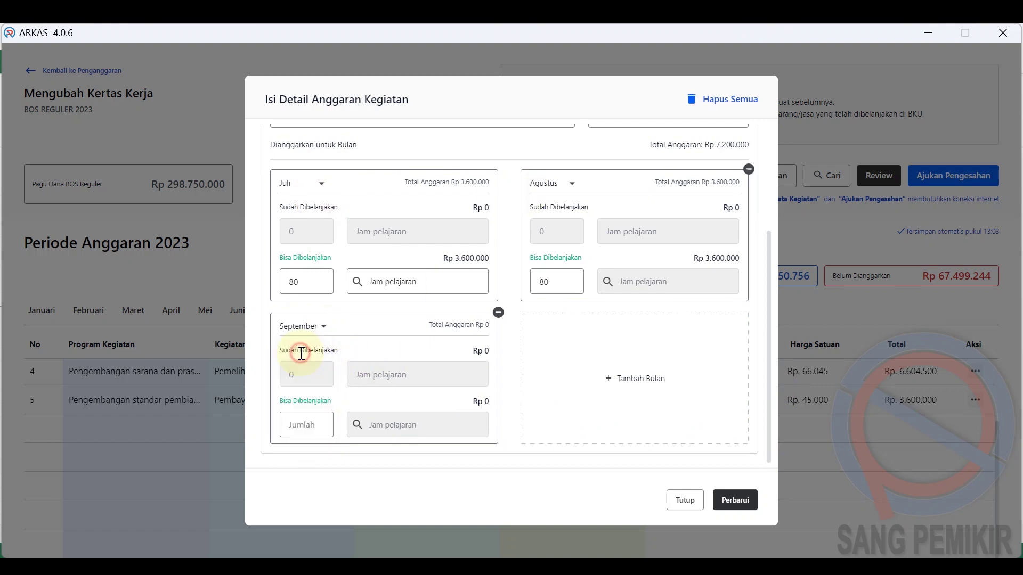
Add Oktober as another budget month for the teacher honorarium.
click(614, 351)
click(567, 326)
drag(571, 354, 569, 393)
click(554, 367)
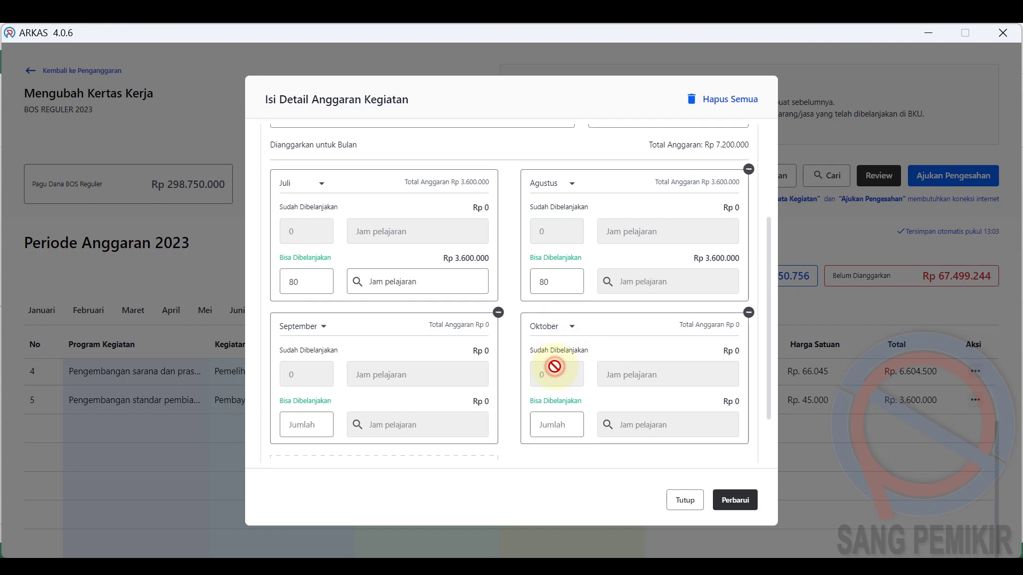
Add November as another budget month for the teacher honorarium.
scroll(555, 373, down, 2)
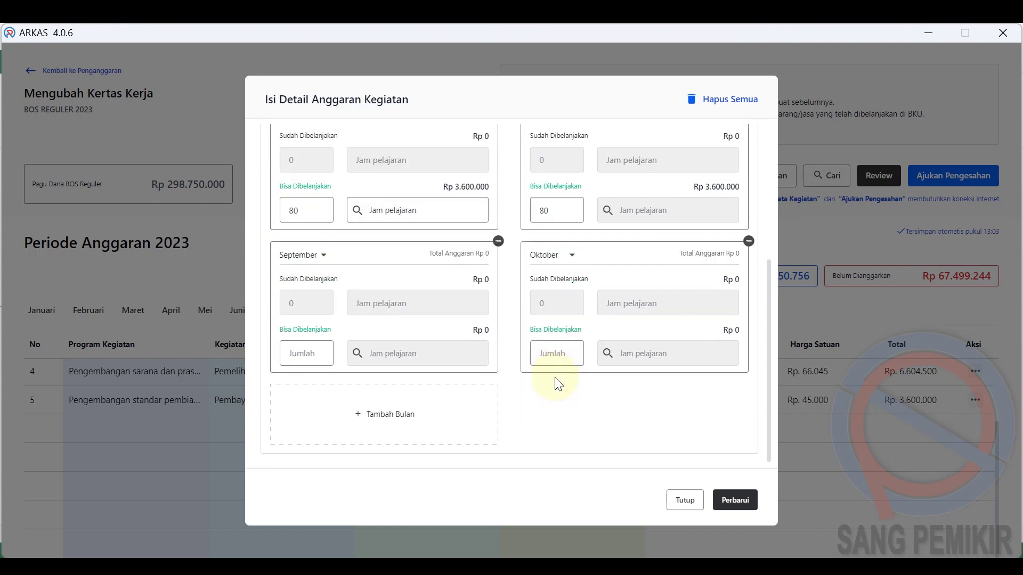
click(379, 411)
click(319, 399)
drag(319, 439, 326, 473)
scroll(325, 469, down, 2)
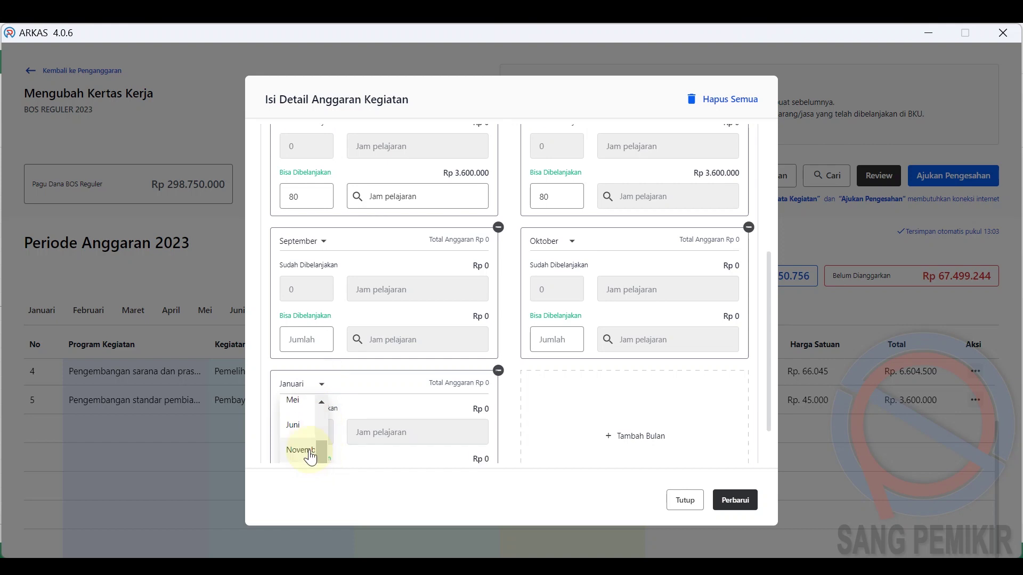
click(305, 395)
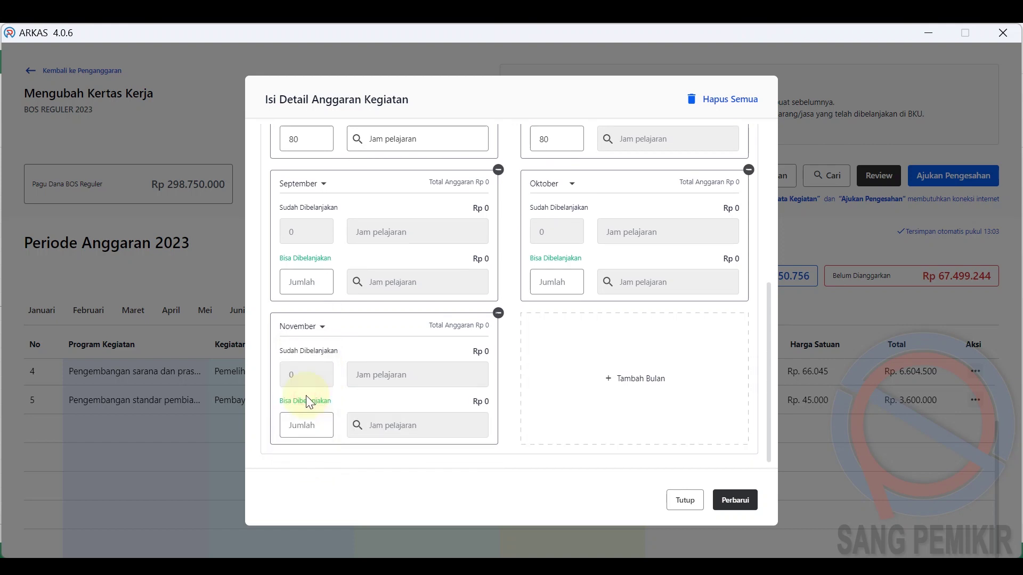
Add Desember as the final budget month for the teacher honorarium.
click(571, 348)
click(564, 327)
drag(573, 358, 569, 410)
click(557, 415)
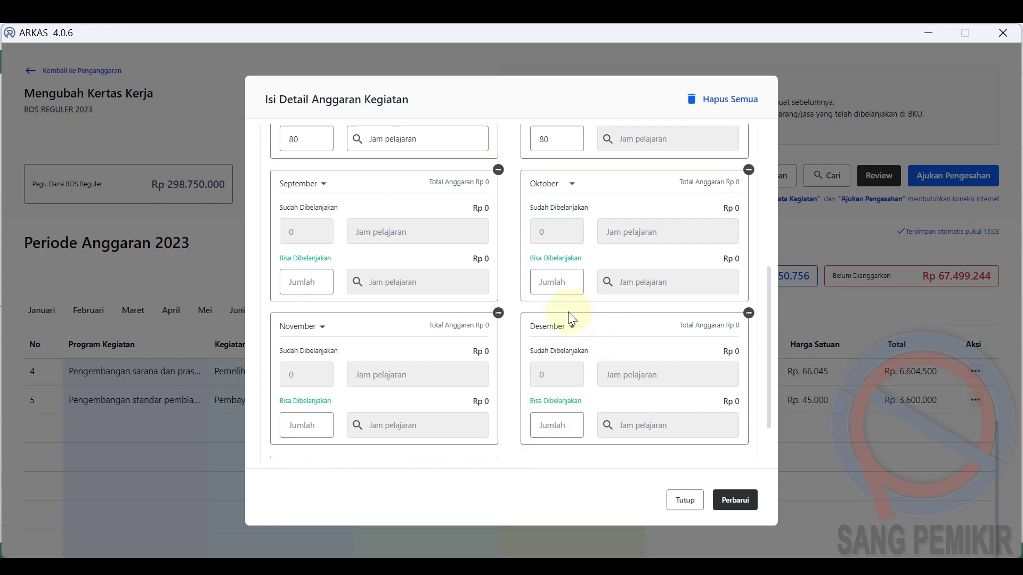
Set the quantity to 80 for each of September, Oktober, November and Desember.
click(309, 283)
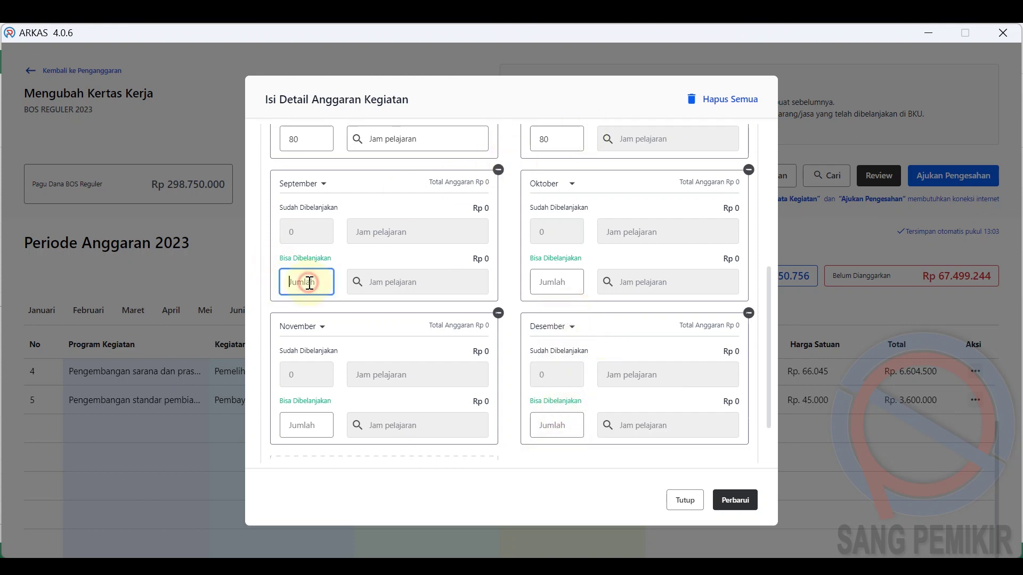
text(80)
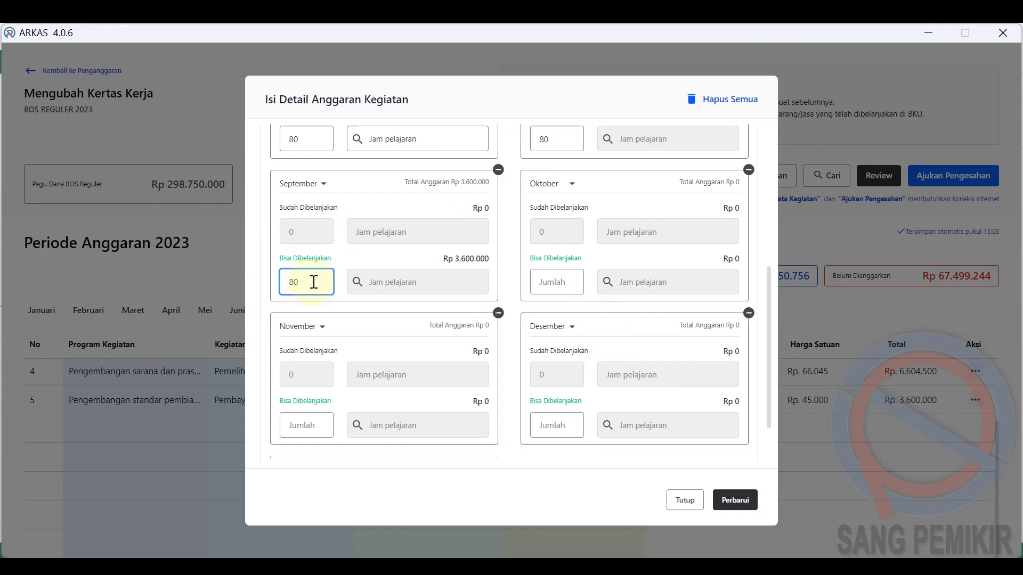
click(533, 281)
text(80)
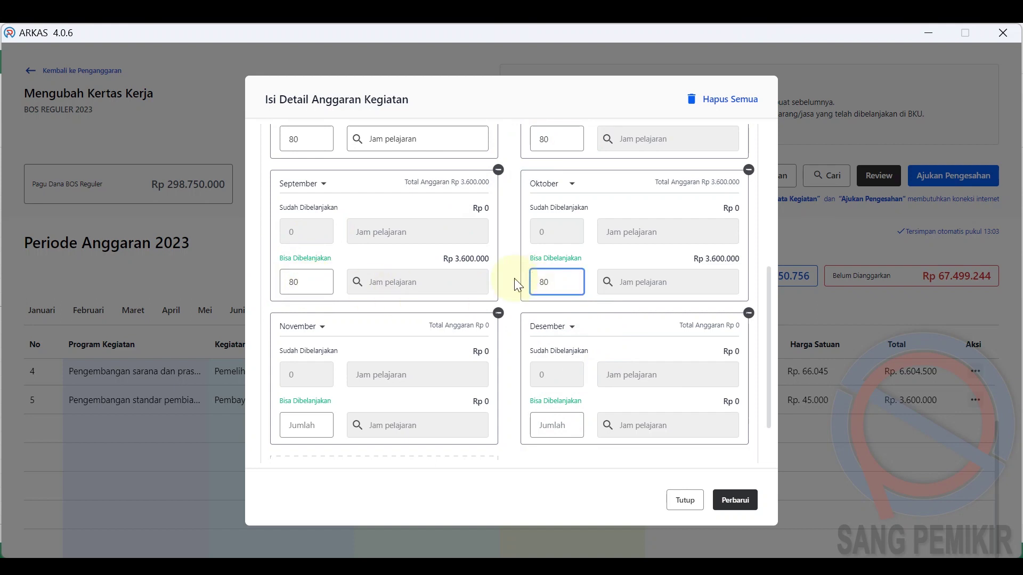
click(303, 426)
text(80)
click(540, 427)
text(80)
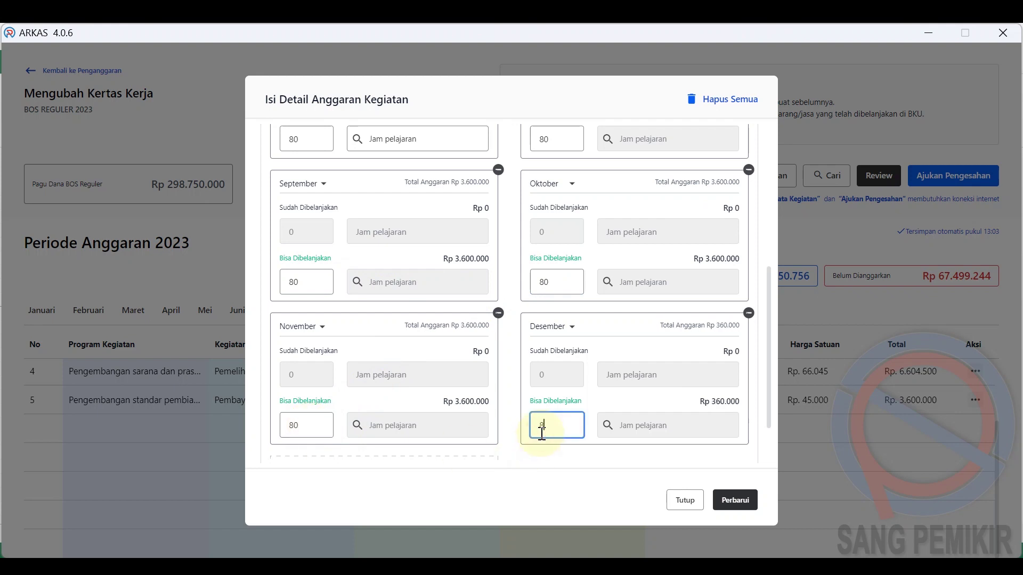
click(541, 470)
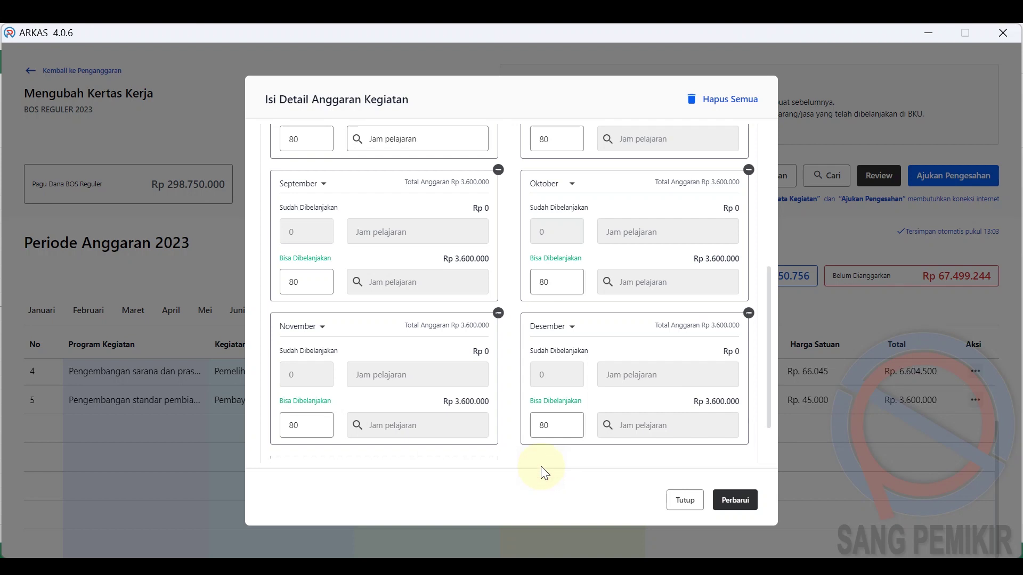
Review the Juli to Desember entries and save the updated teacher honorarium.
drag(769, 330, 755, 276)
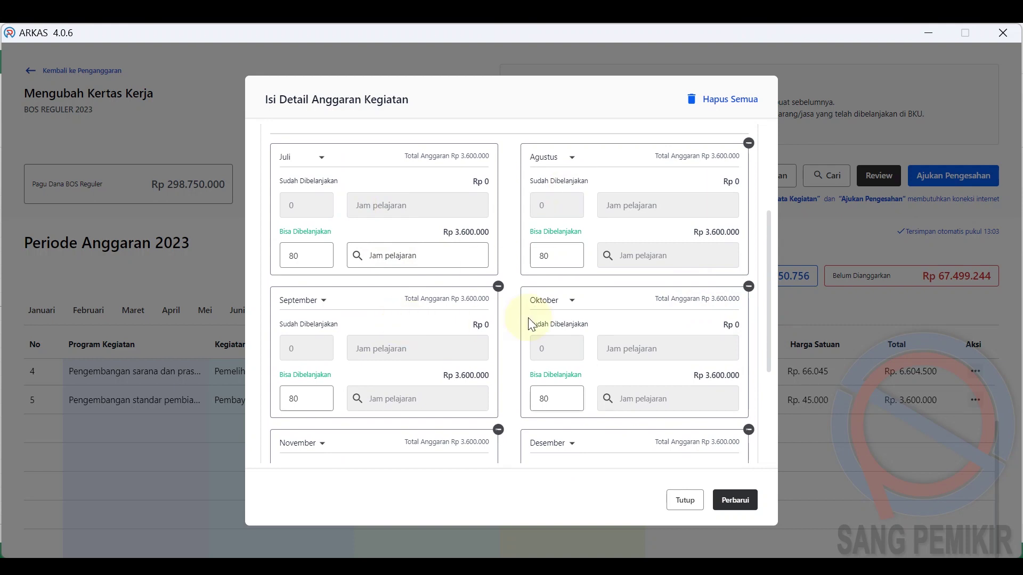
scroll(692, 394, down, 4)
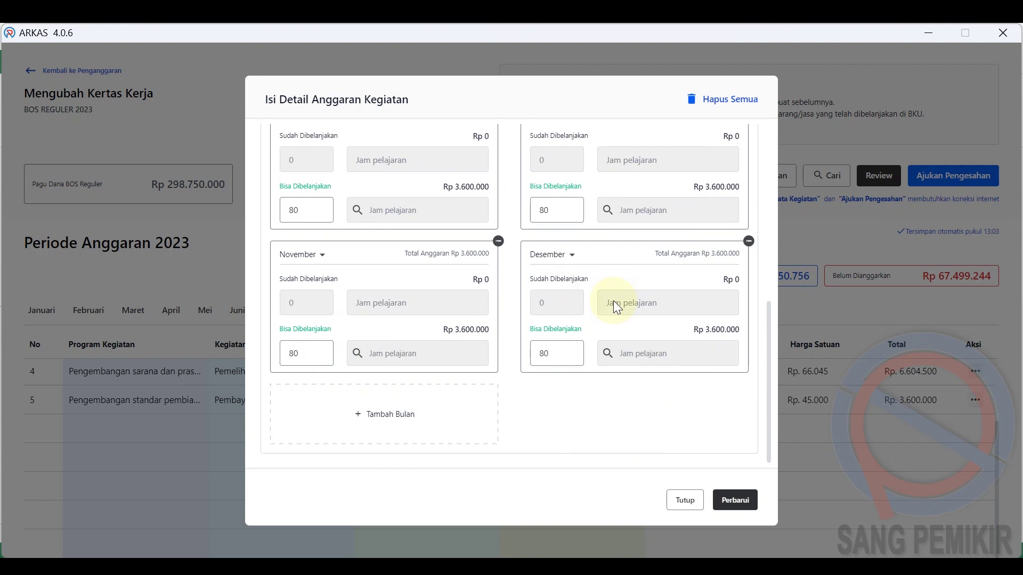
click(735, 501)
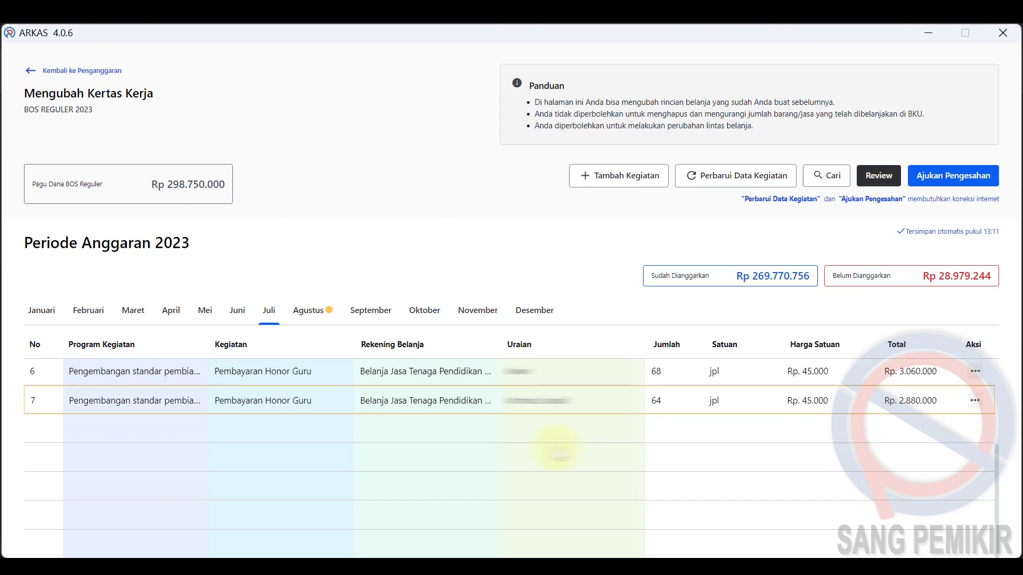
Start a new budget activity and find "honor" to set its Kegiatan to Pembayaran Honor tenaga administrasi.
scroll(695, 469, up, 3)
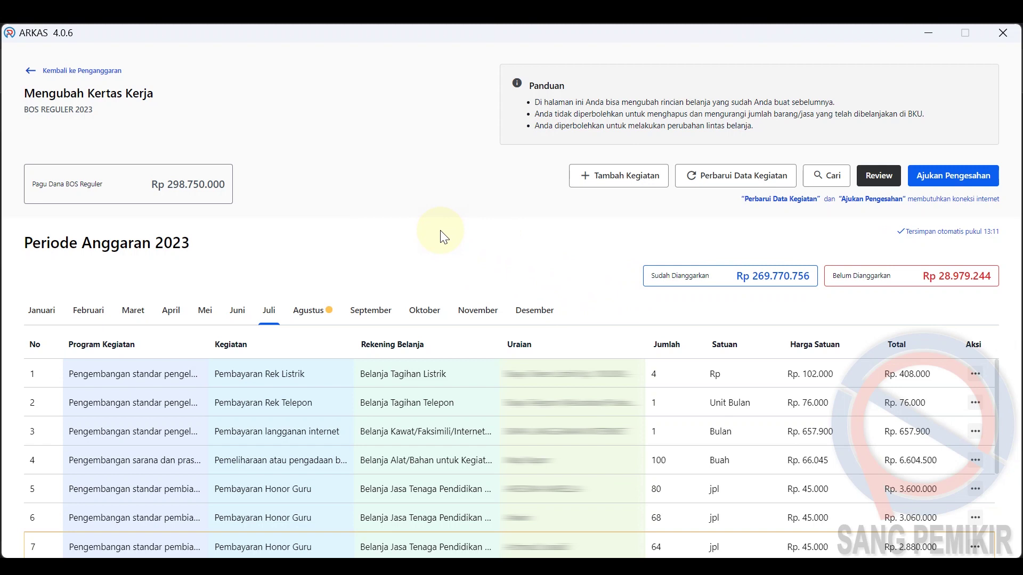
click(617, 177)
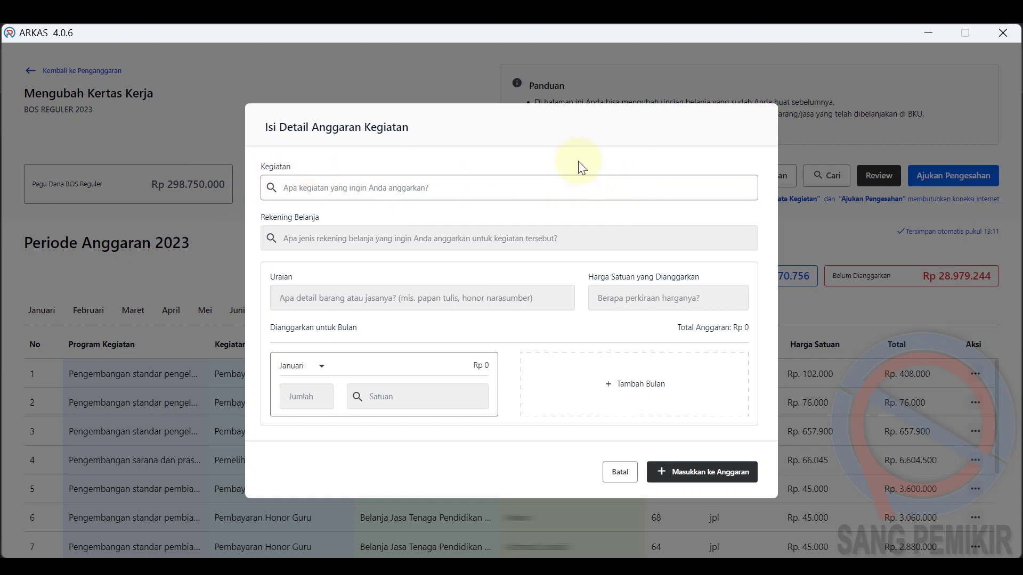
click(351, 194)
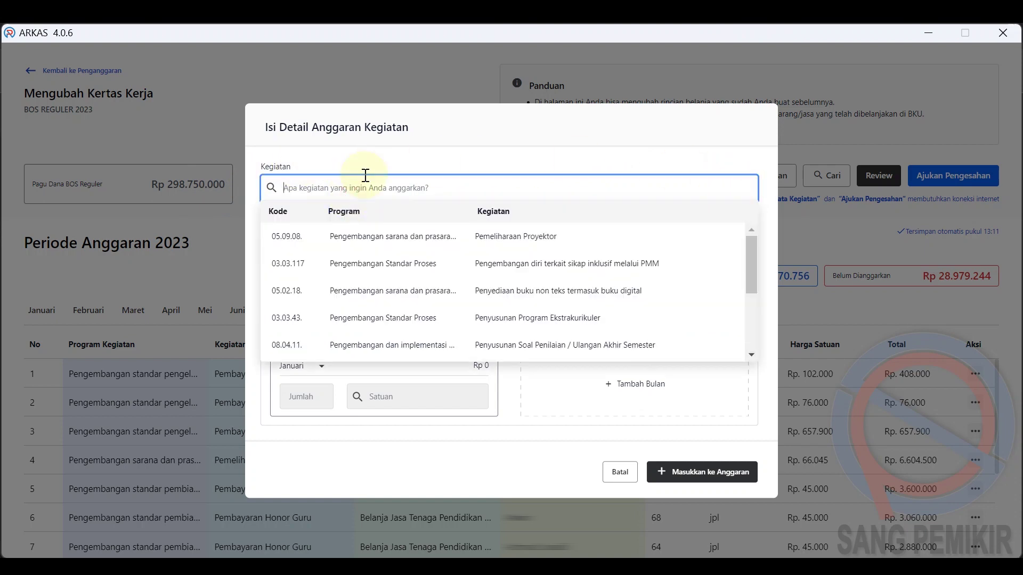
text(honor)
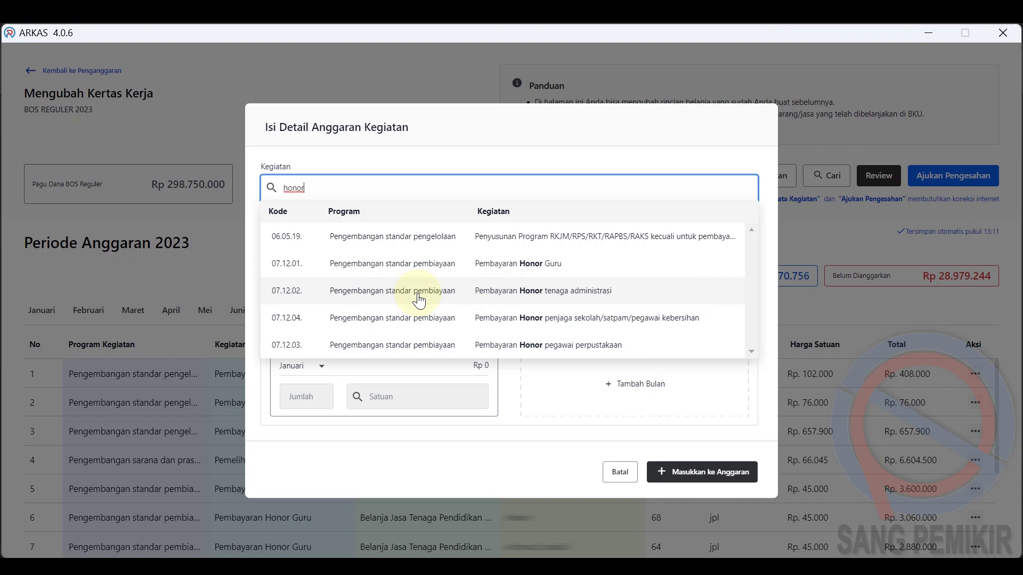
click(547, 298)
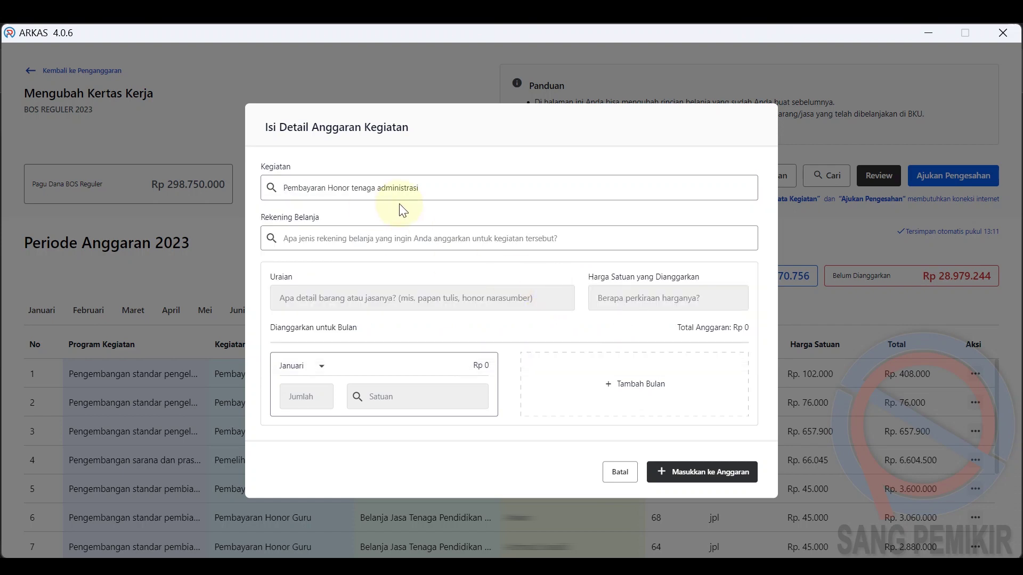
Look up "jasa" accounts and set the Rekening Belanja to Belanja Jasa Tenaga Administrasi.
click(364, 230)
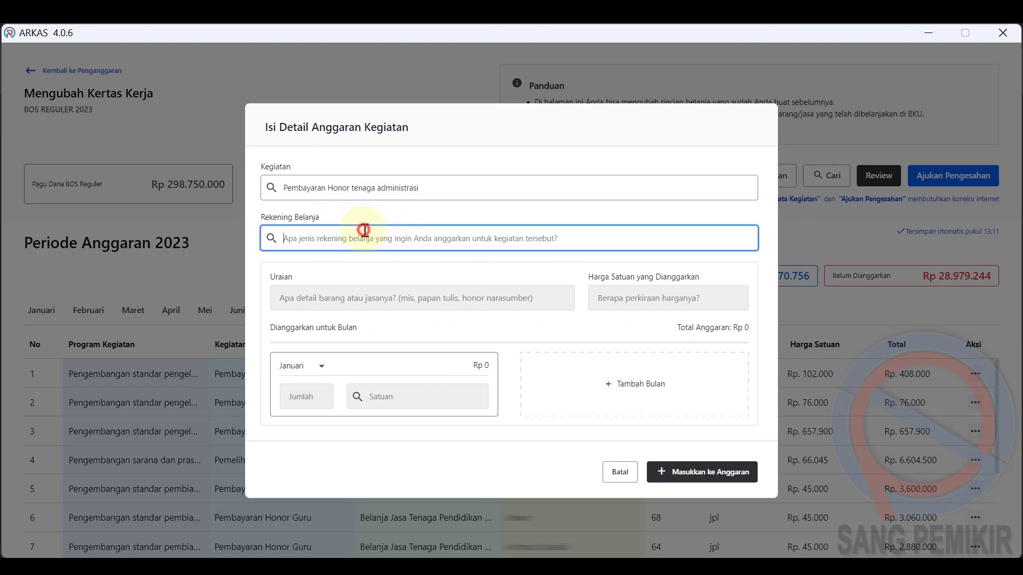
text(jasa)
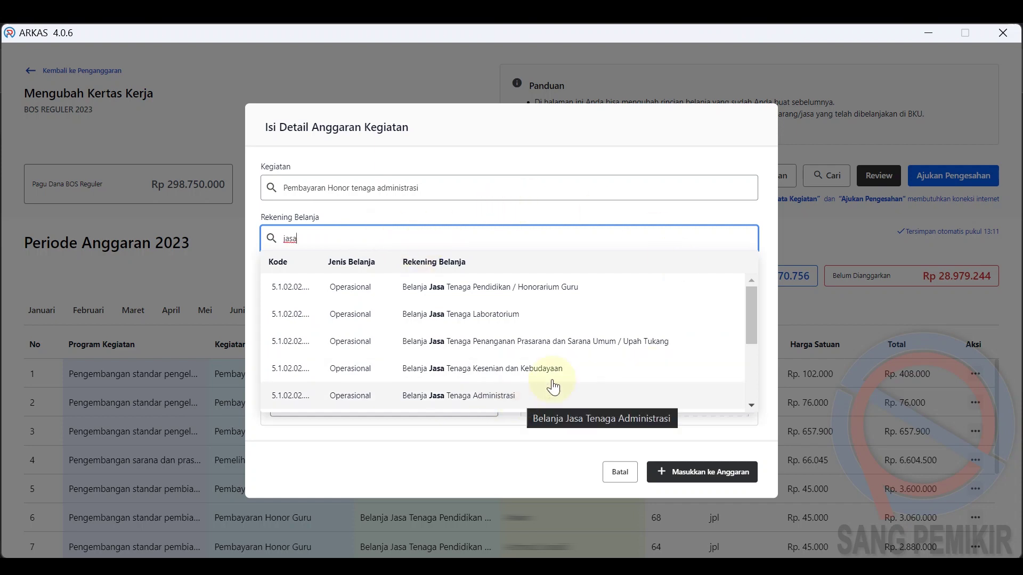
scroll(549, 320, down, 6)
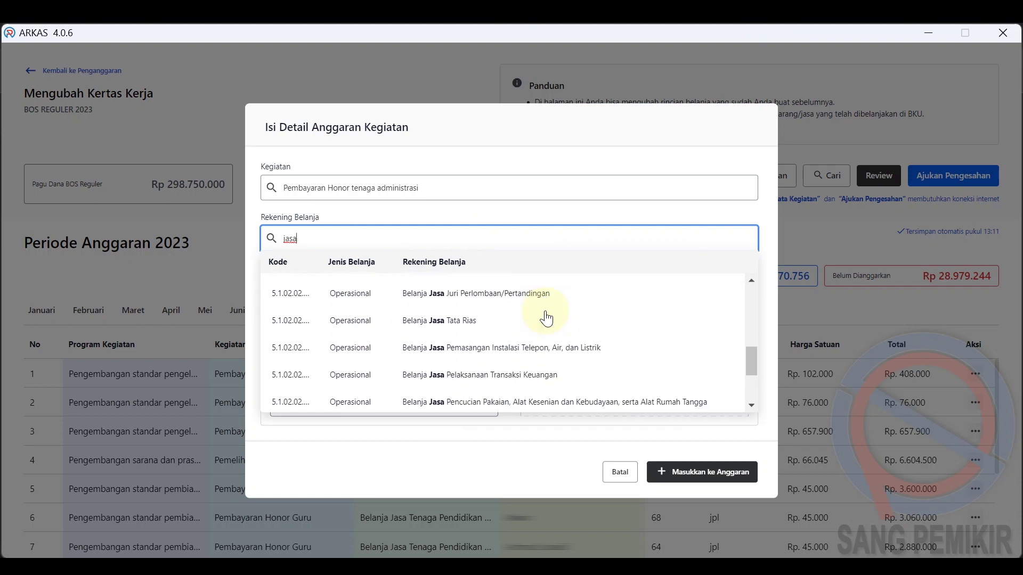
scroll(546, 319, down, 4)
scroll(527, 389, up, 3)
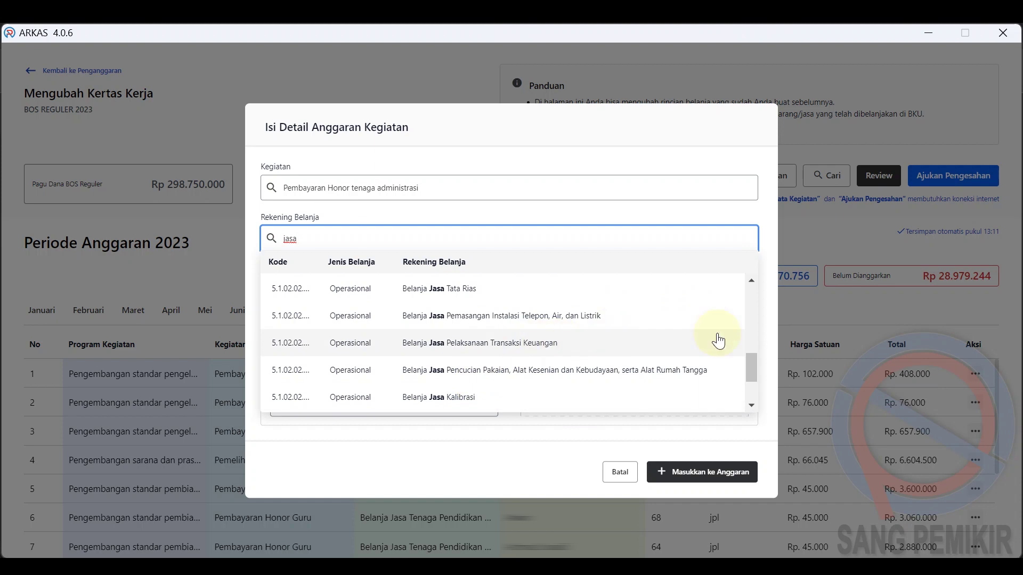
drag(748, 372, 760, 304)
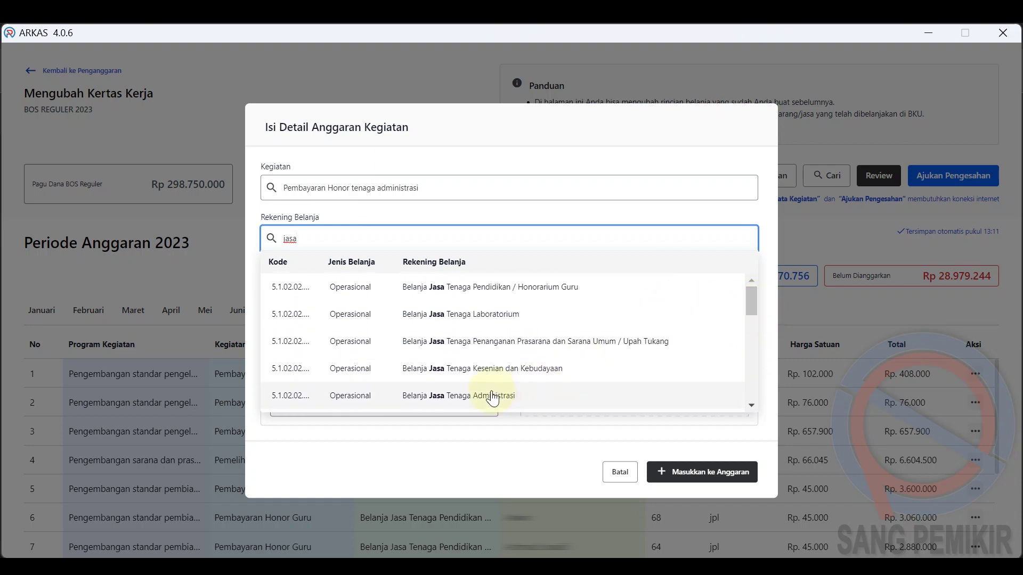
click(441, 399)
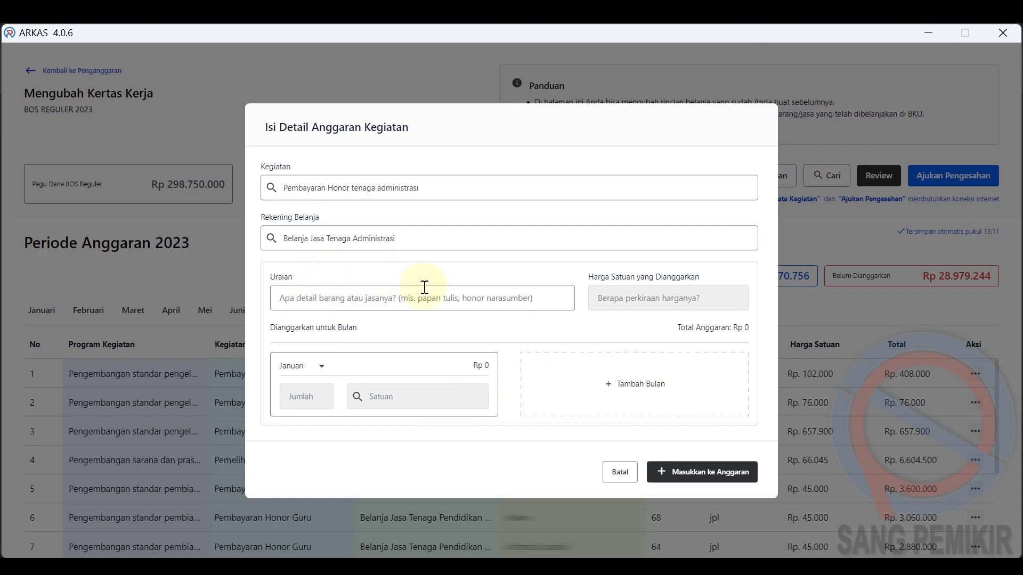
Enter "Honorarium Penunjang Pelaksana Kegiatan Administrasi" as the Uraian of the new budget activity.
click(388, 301)
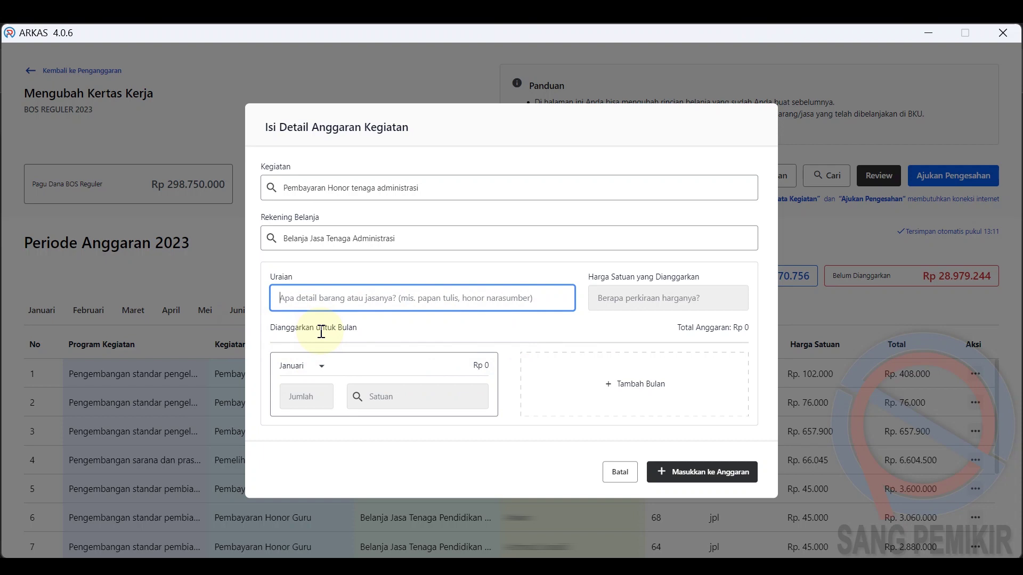
text(Honor)
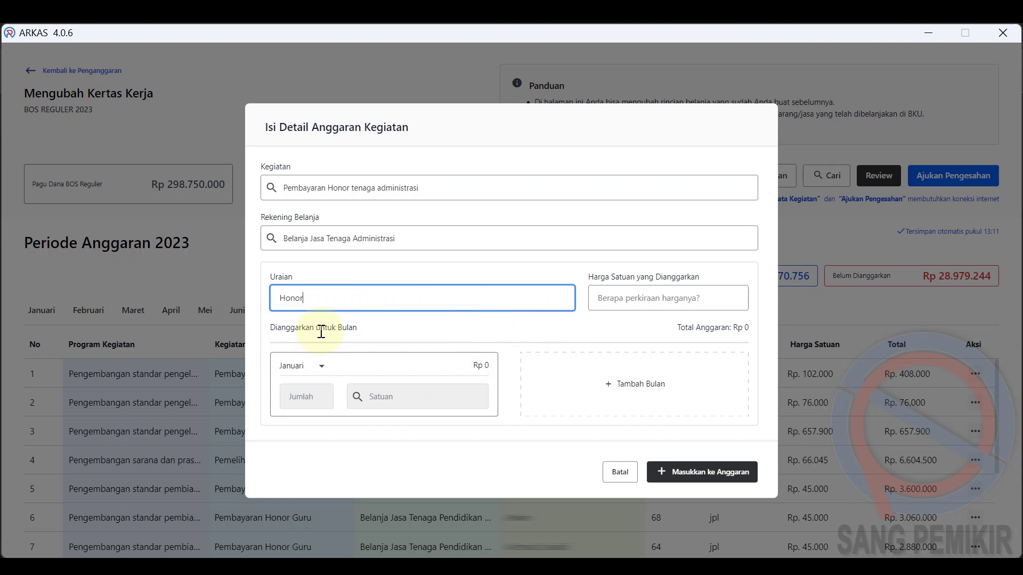
text(arium Penunjang Pelaksanaan)
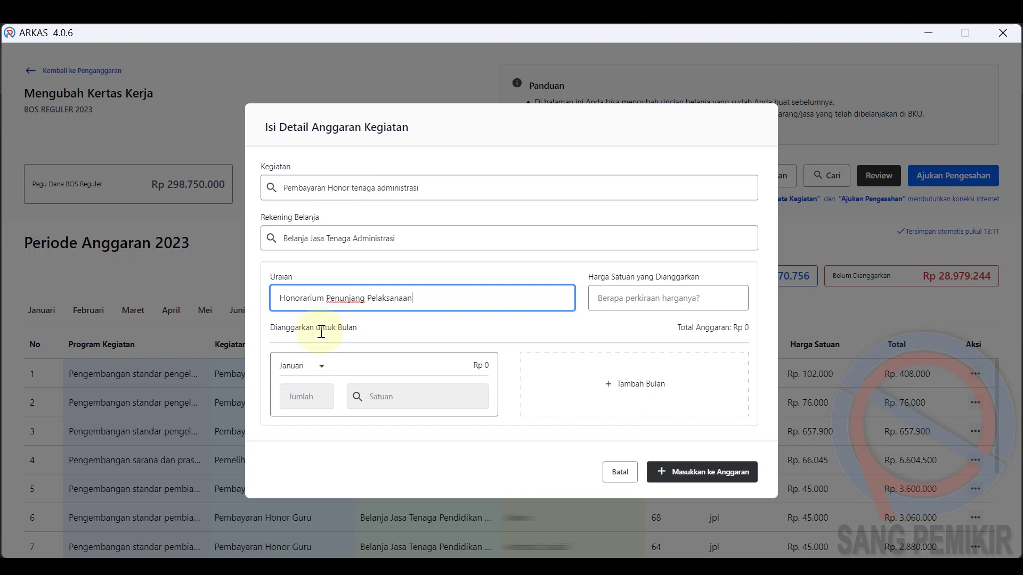
key(BackSpace)
text(Kegiatan Administrasi)
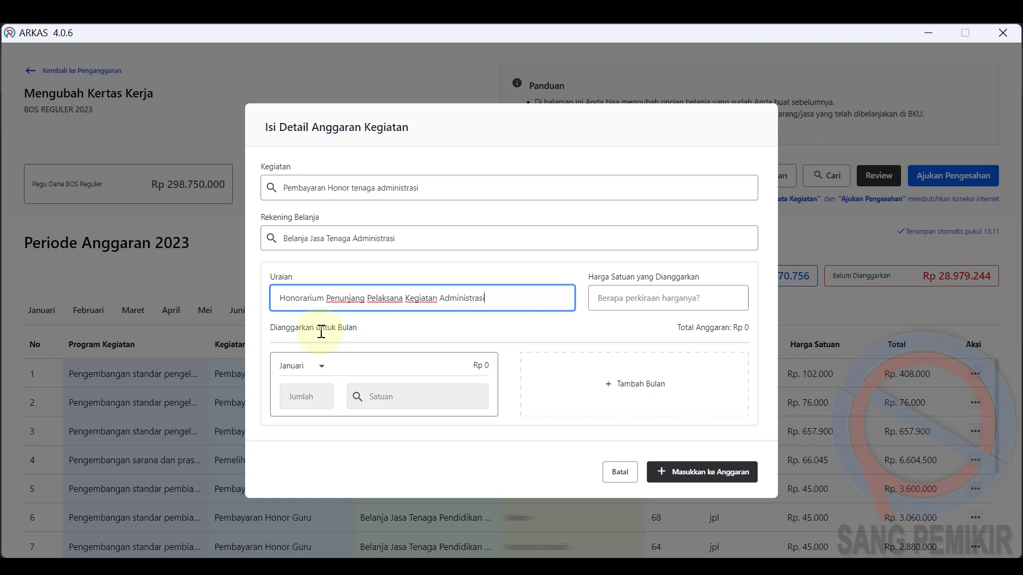
click(375, 325)
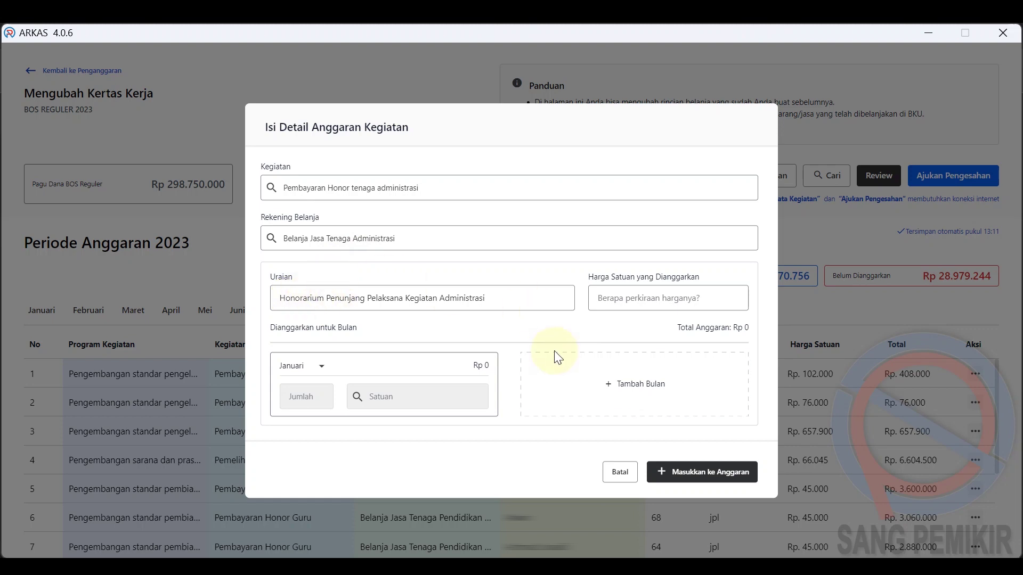
Switch to the Pencarian Data GTK page in the browser and set the province to Jawa Timur.
mouse_move(613, 567)
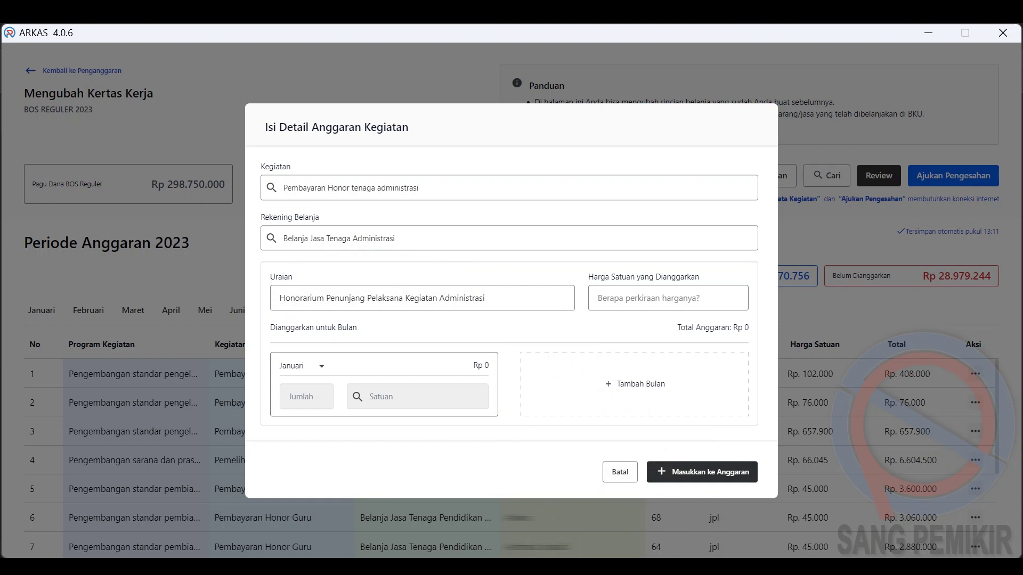
click(612, 568)
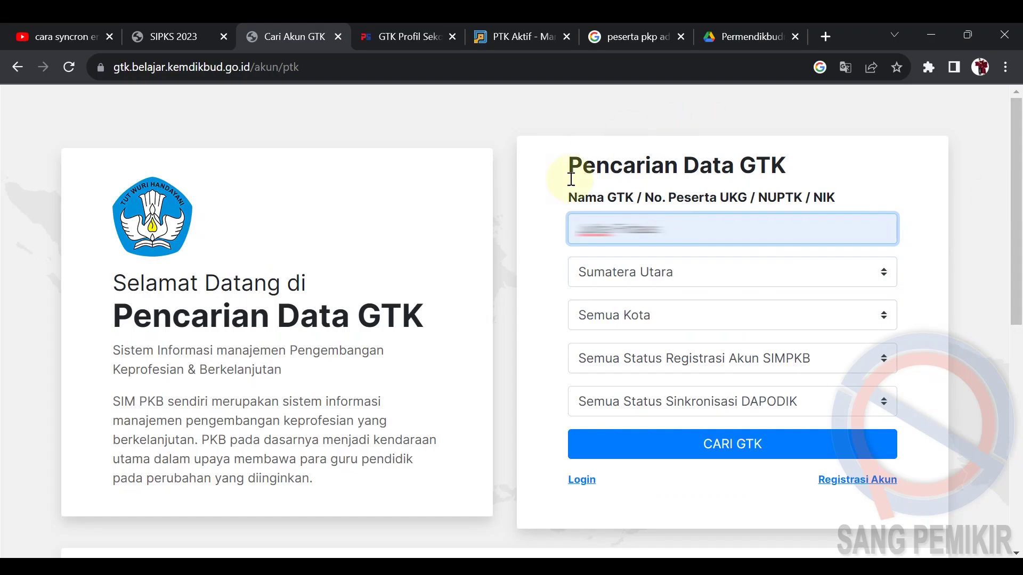
click(534, 228)
click(751, 229)
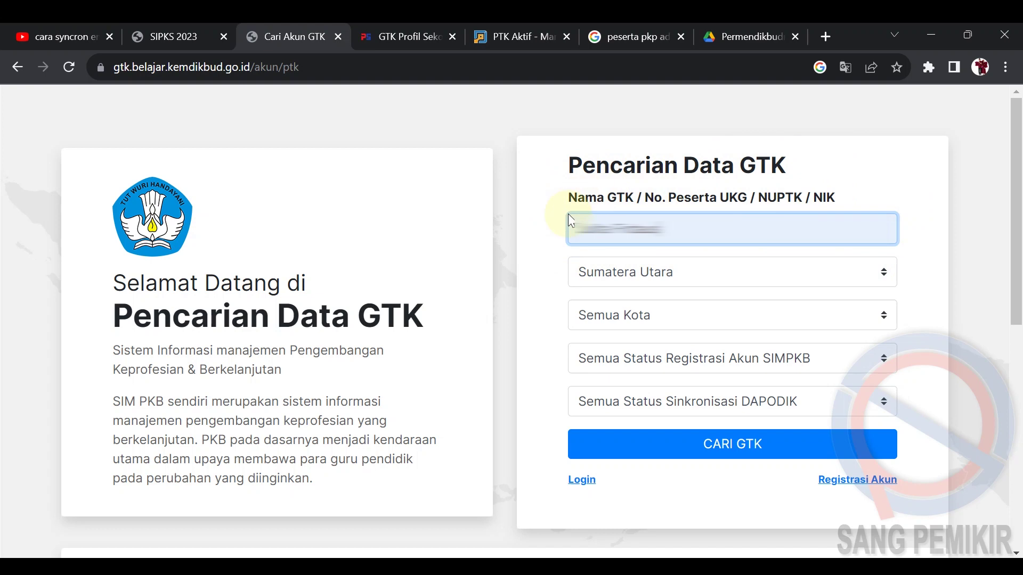
key(Tab)
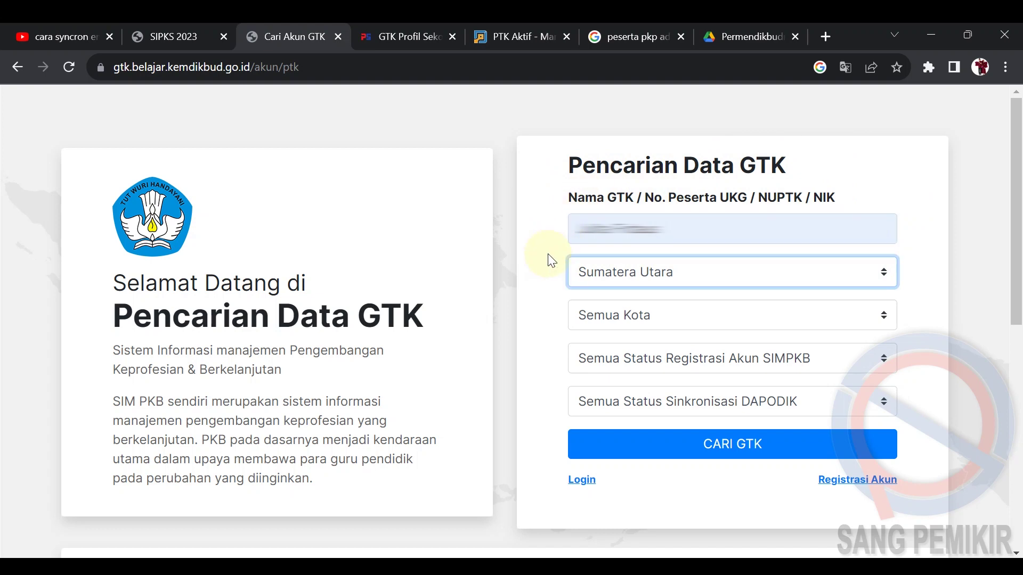
click(649, 270)
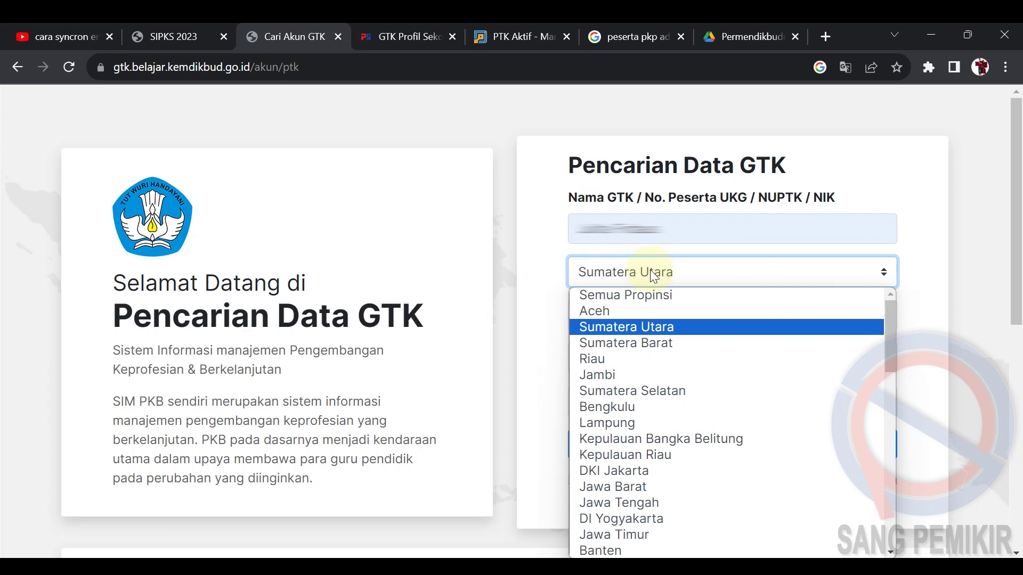
click(679, 535)
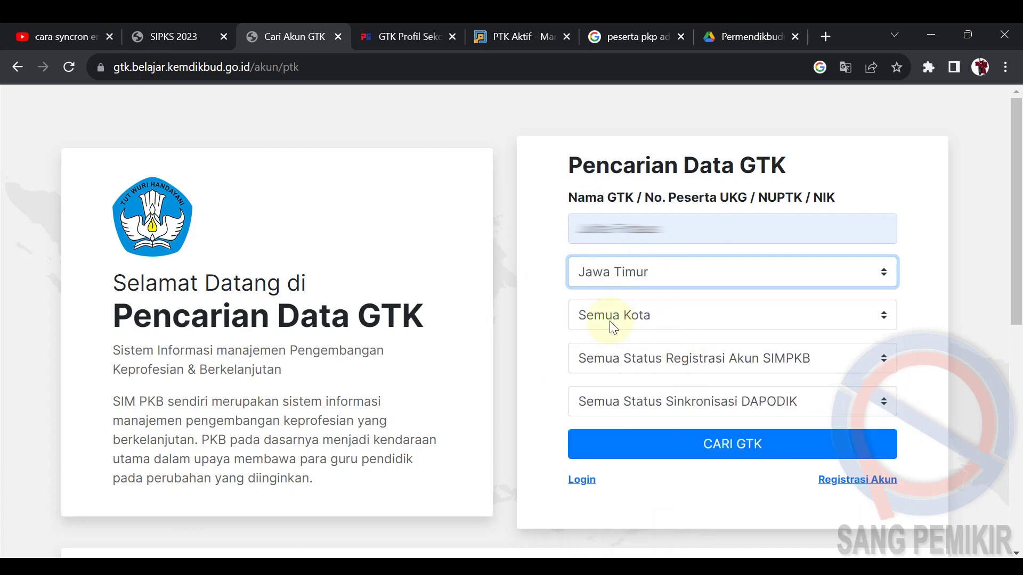
Set the city to Kota Surabaya and search for the staff member's GTK record to check the registered name.
key(Tab)
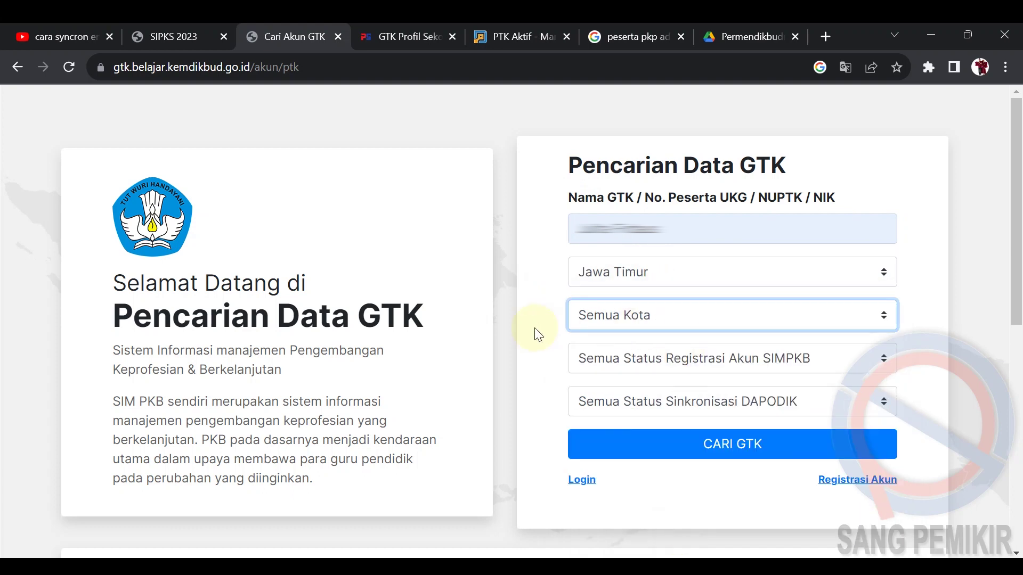
click(823, 315)
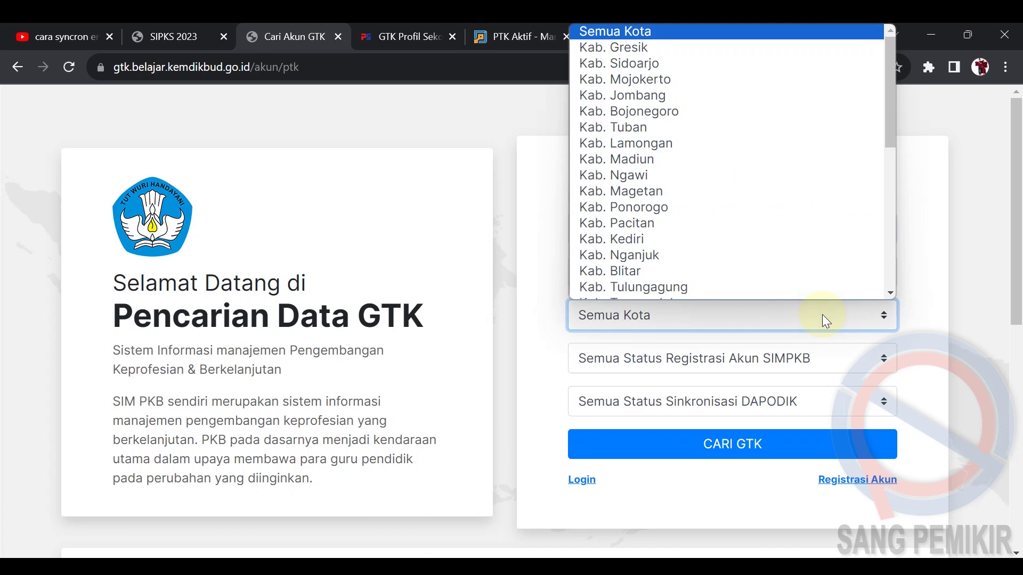
scroll(793, 192, down, 7)
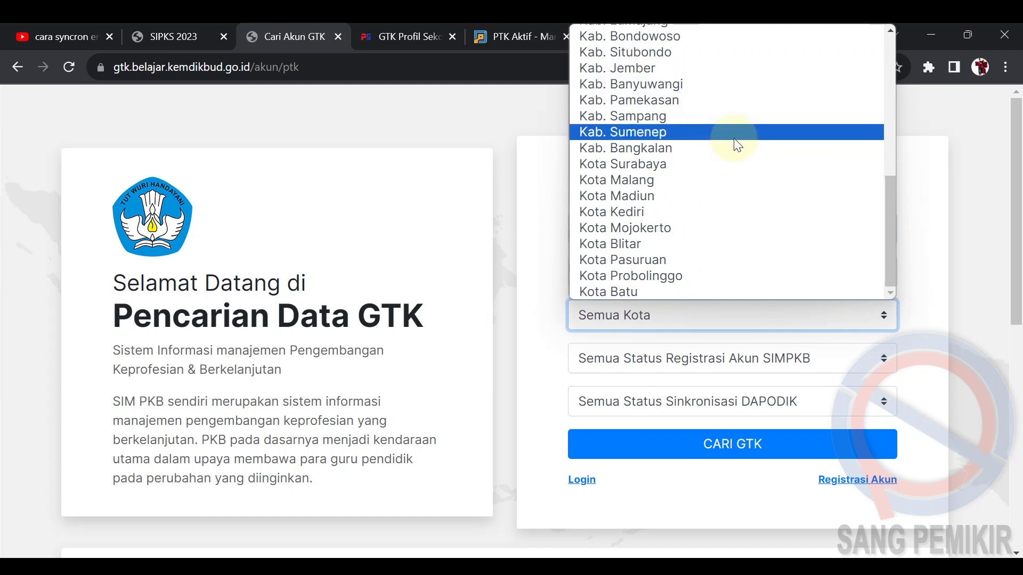
drag(887, 237, 888, 263)
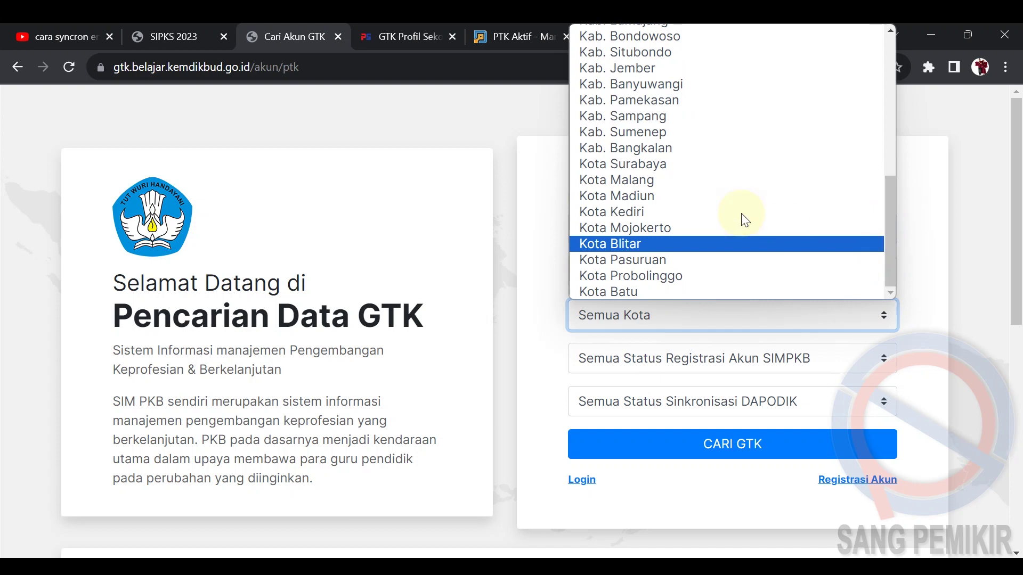
click(687, 164)
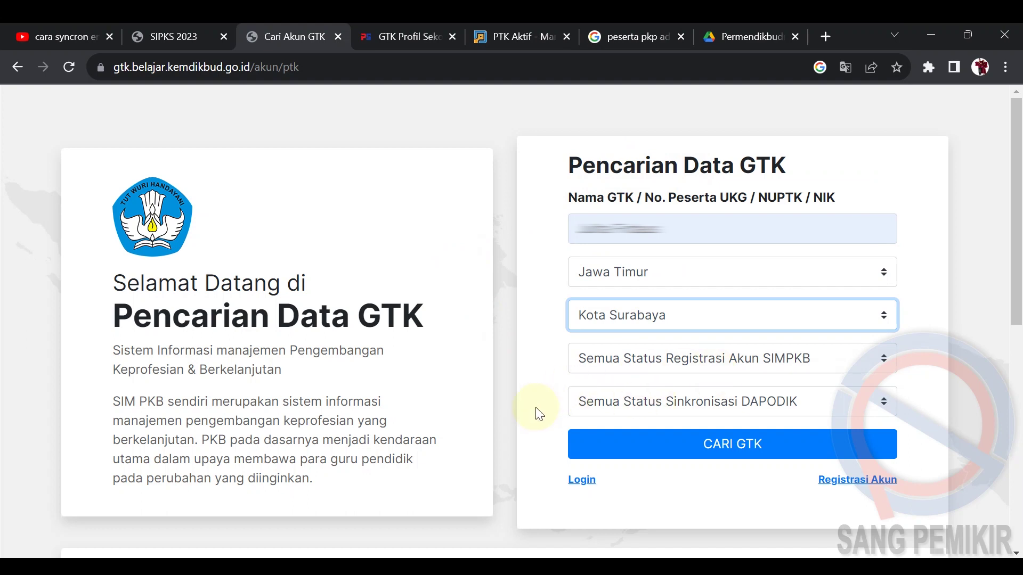
click(748, 458)
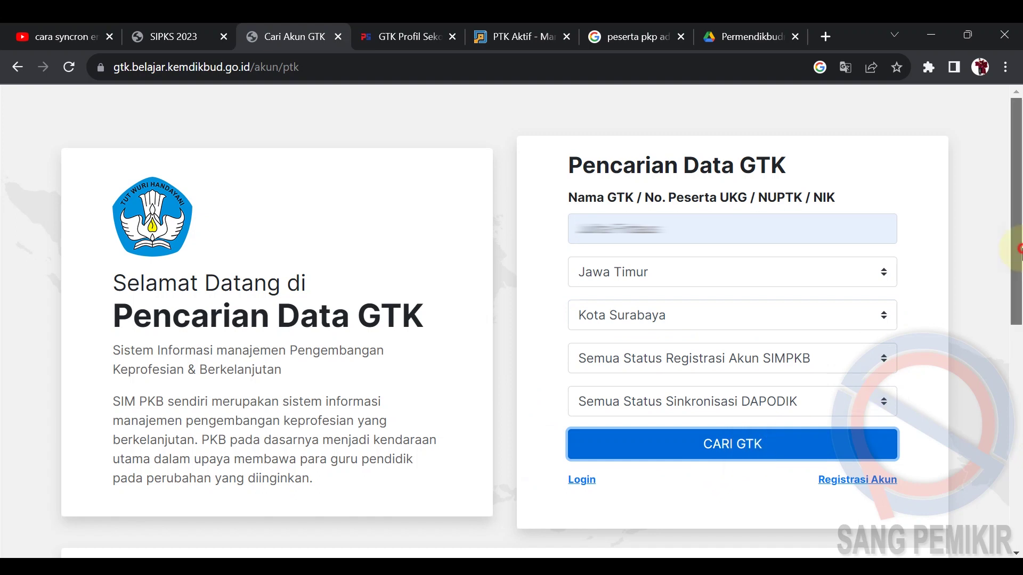
drag(1017, 250, 1016, 460)
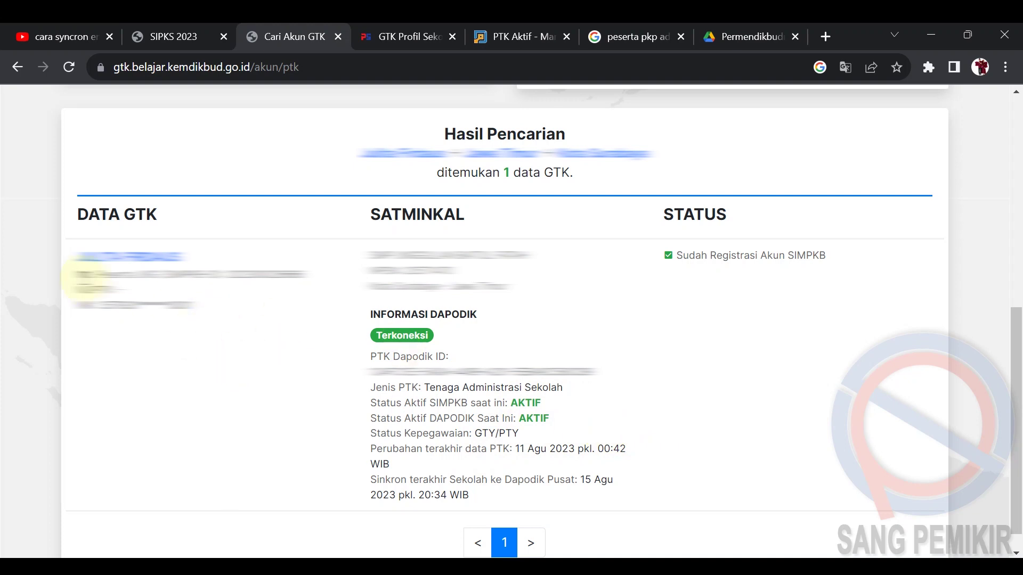
drag(236, 256, 81, 250)
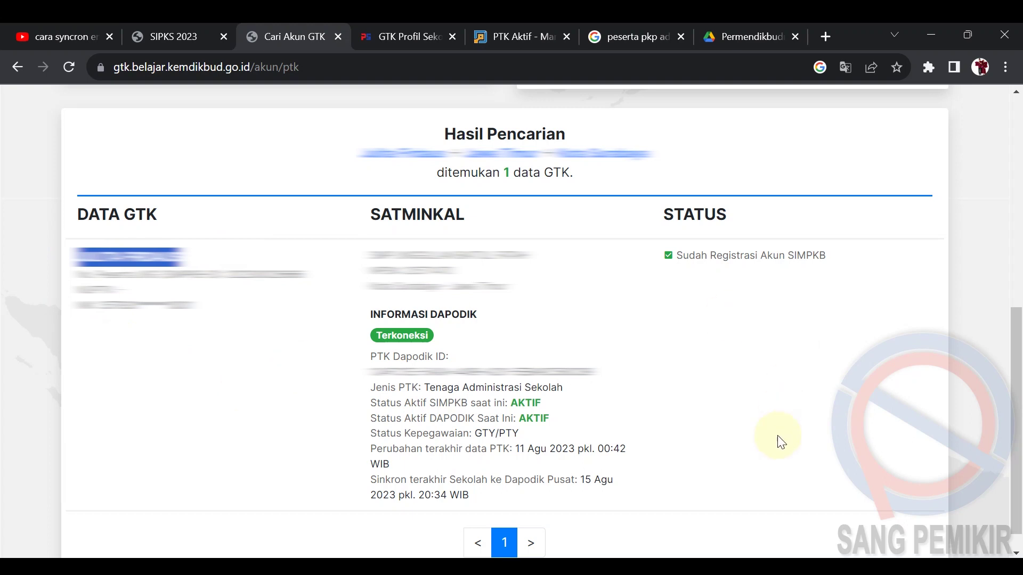
Switch back to ARKAS and replace the Uraian with the administrative staff member's name.
click(759, 568)
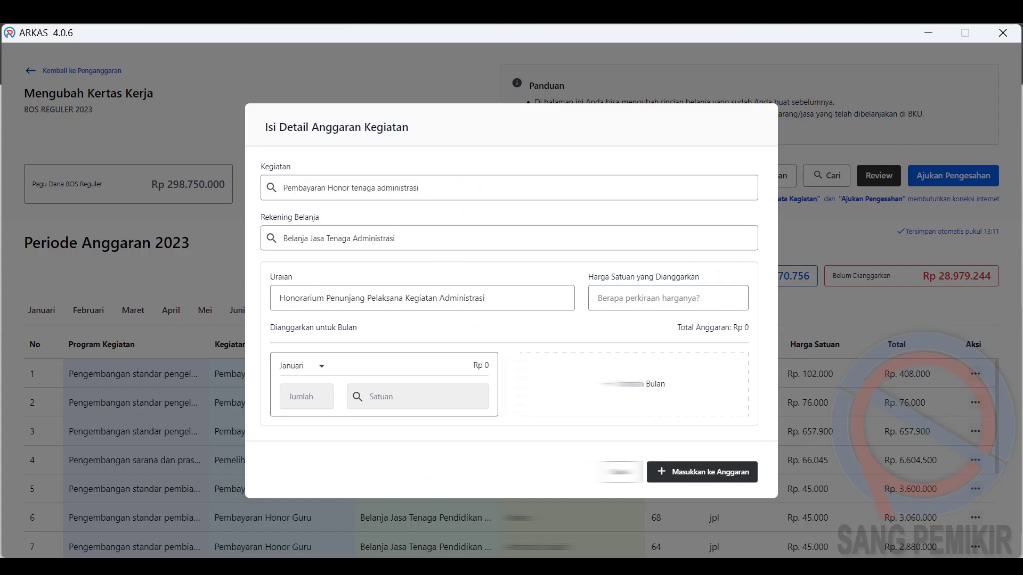
drag(507, 296, 254, 296)
key(BackSpace)
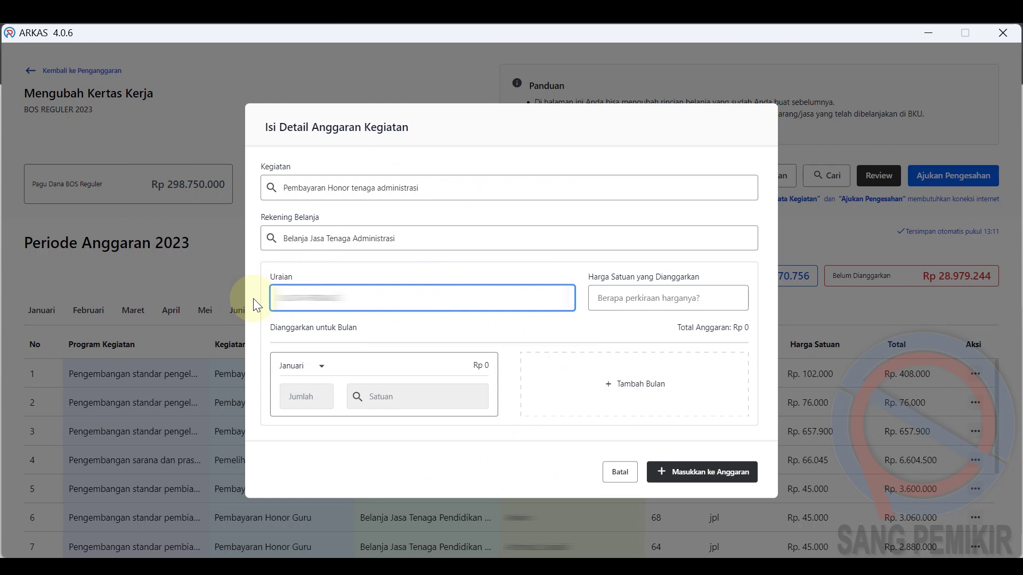
click(396, 256)
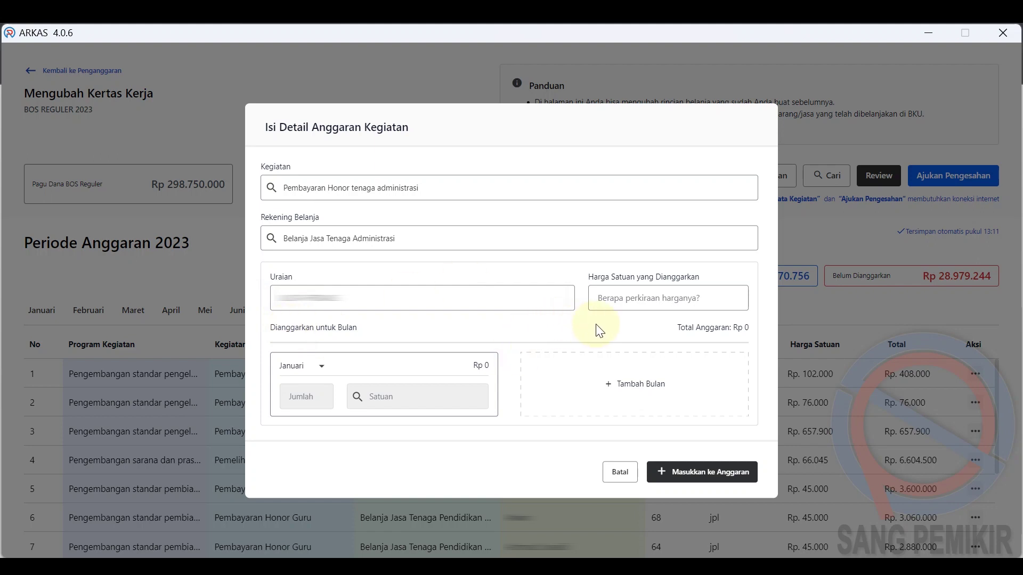
Set the Harga Satuan yang Dianggarkan to Rp 72.698.
click(632, 297)
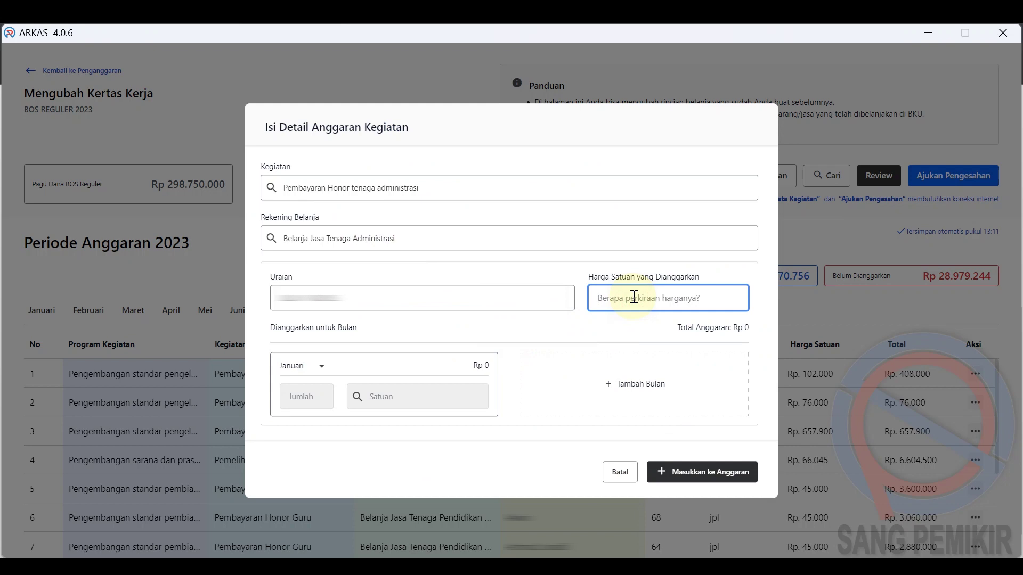
text(72698)
click(609, 330)
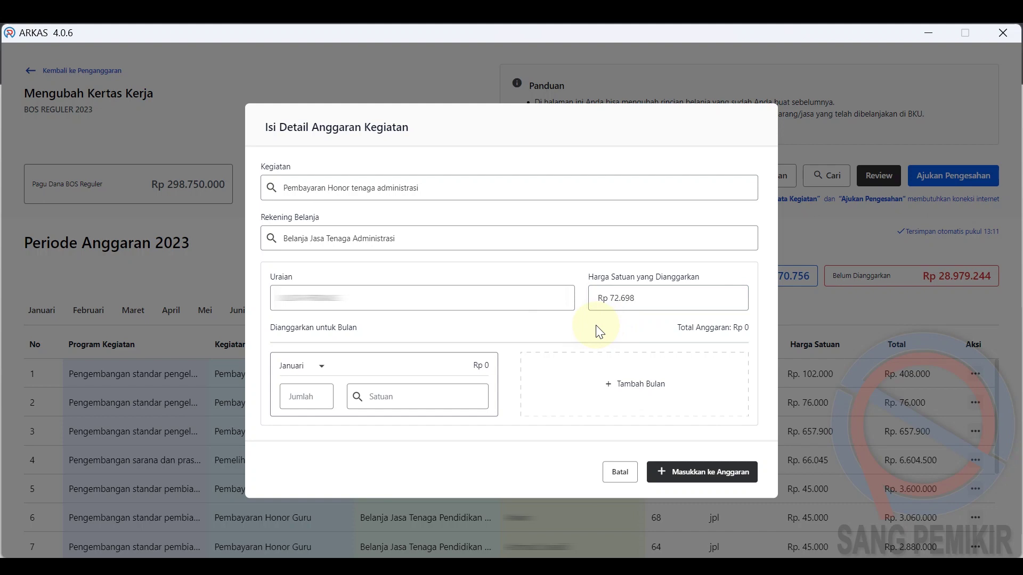
Set the first budgeted month to Juli with a quantity of 20.
click(315, 368)
drag(321, 407, 319, 422)
click(304, 396)
click(305, 400)
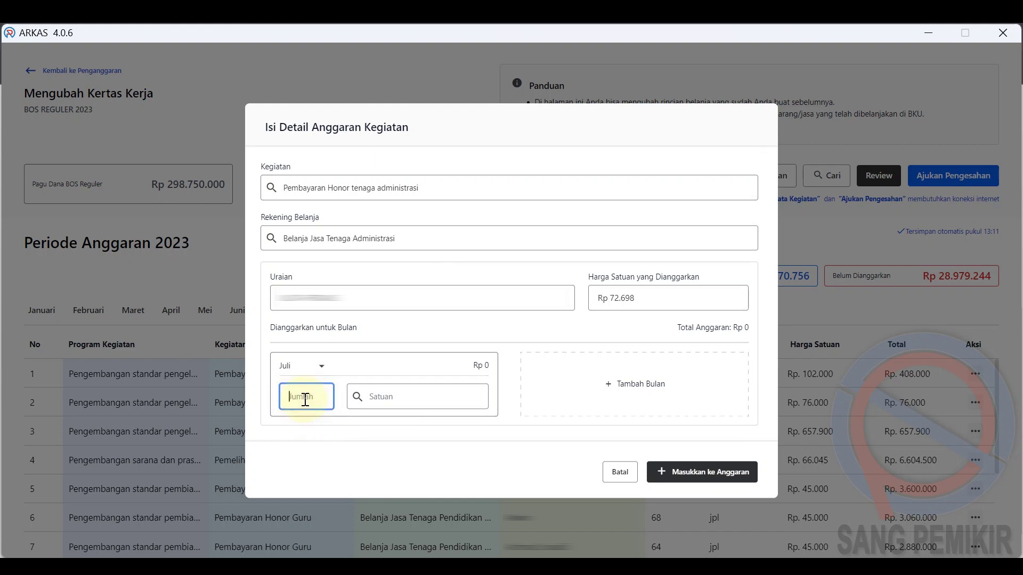
text(20)
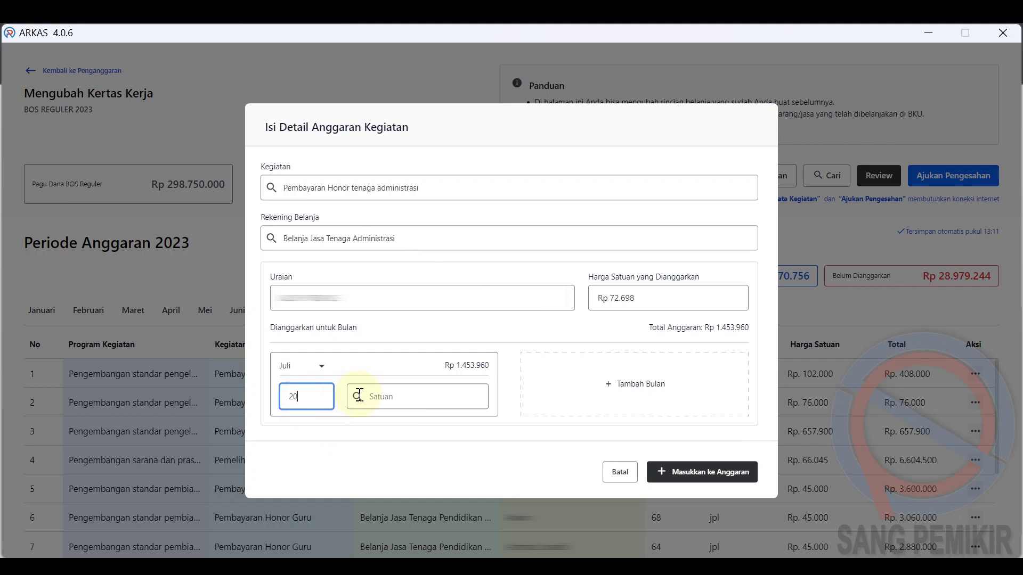
Look up the Satuan for the Juli entry and set it to hari.
click(388, 395)
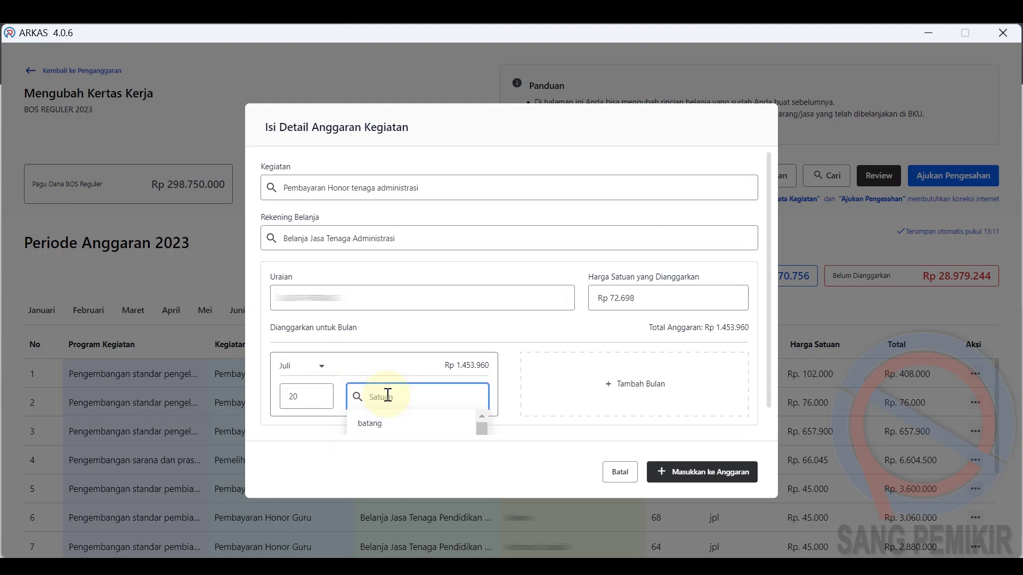
text(oh)
key(BackSpace)
key(BackSpace)
text(o)
key(BackSpace)
text(ora)
key(BackSpace)
key(BackSpace)
key(BackSpace)
text(ha)
click(384, 424)
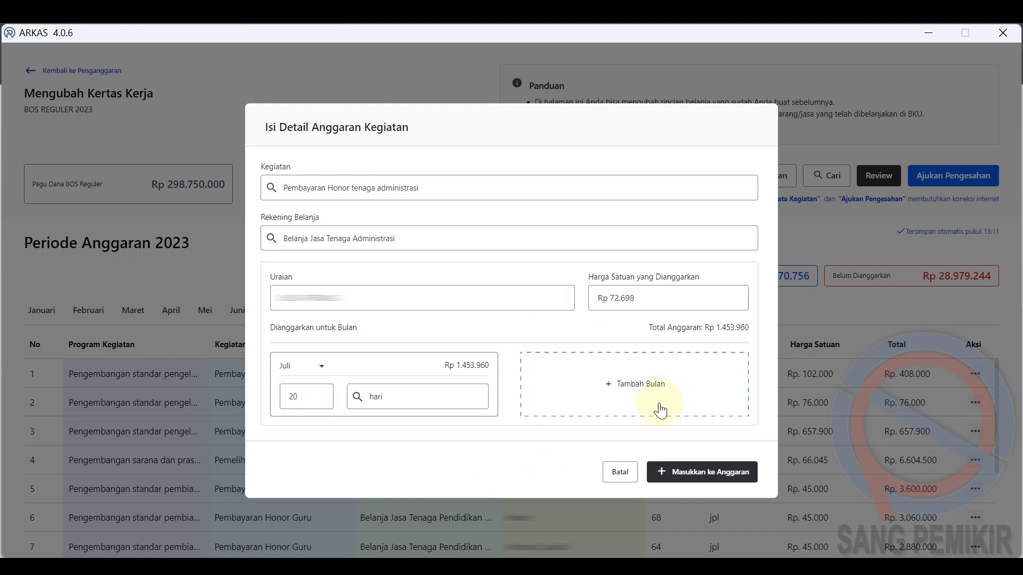
Add a second budgeted month, Agustus, with a quantity of 20.
click(593, 408)
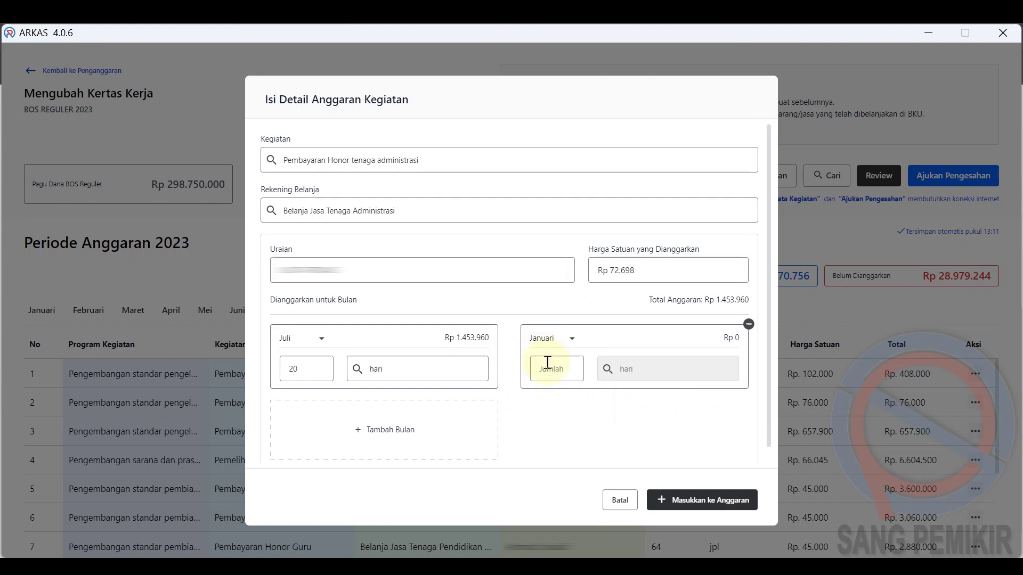
click(567, 340)
drag(568, 371, 570, 405)
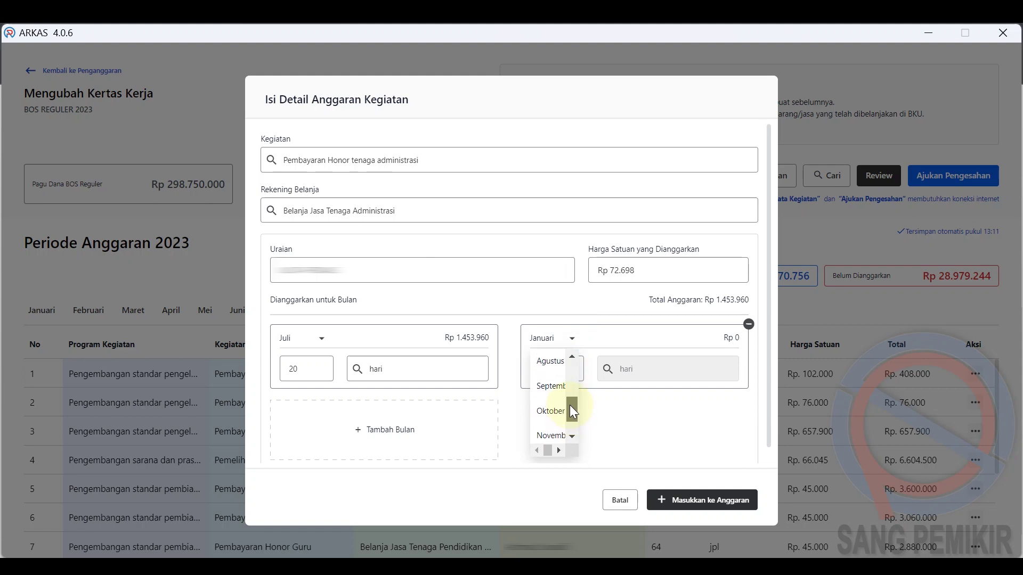
click(551, 364)
click(555, 371)
text(20)
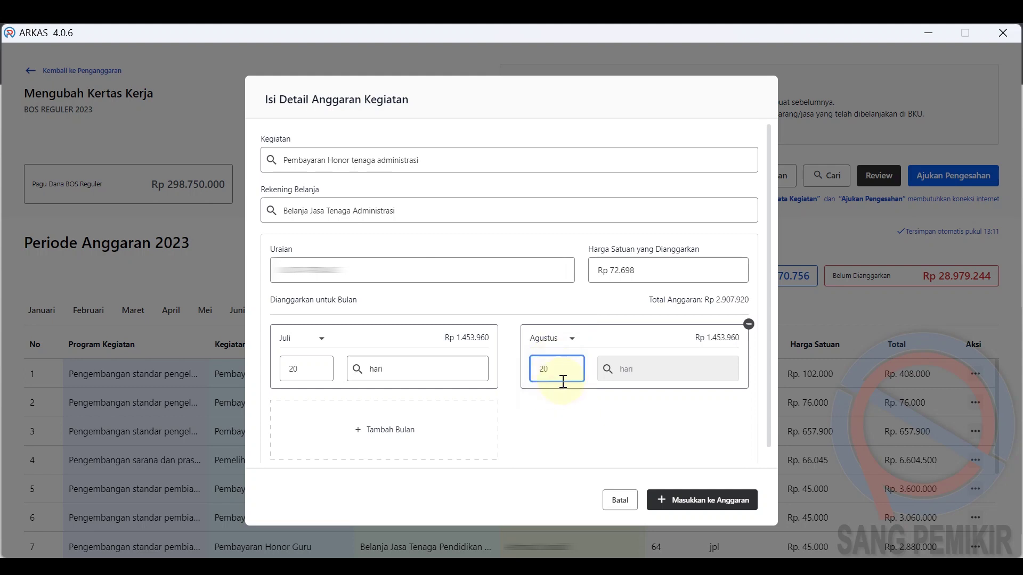
click(563, 394)
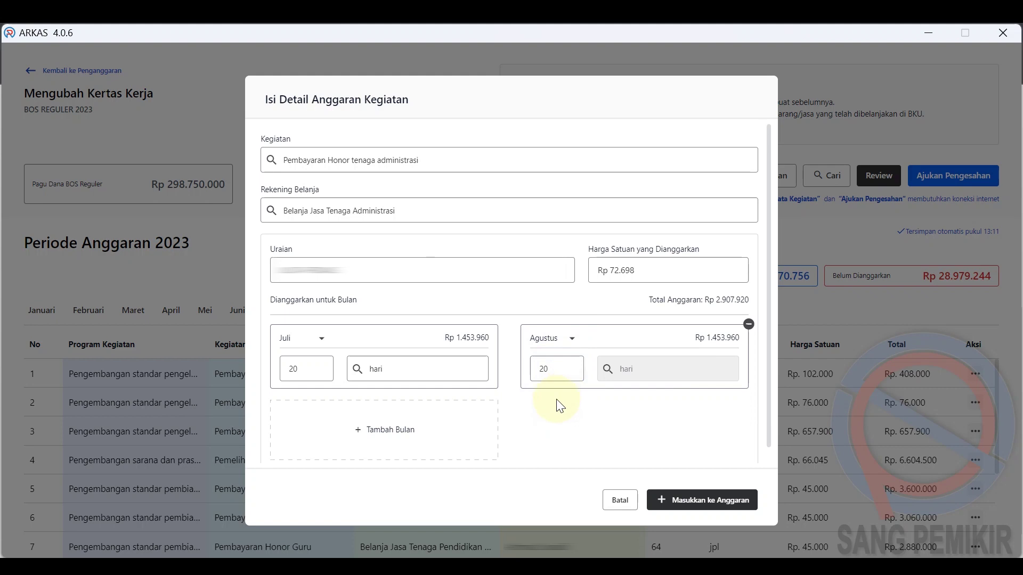
Add a third budgeted month, September, with a quantity of 20.
click(384, 445)
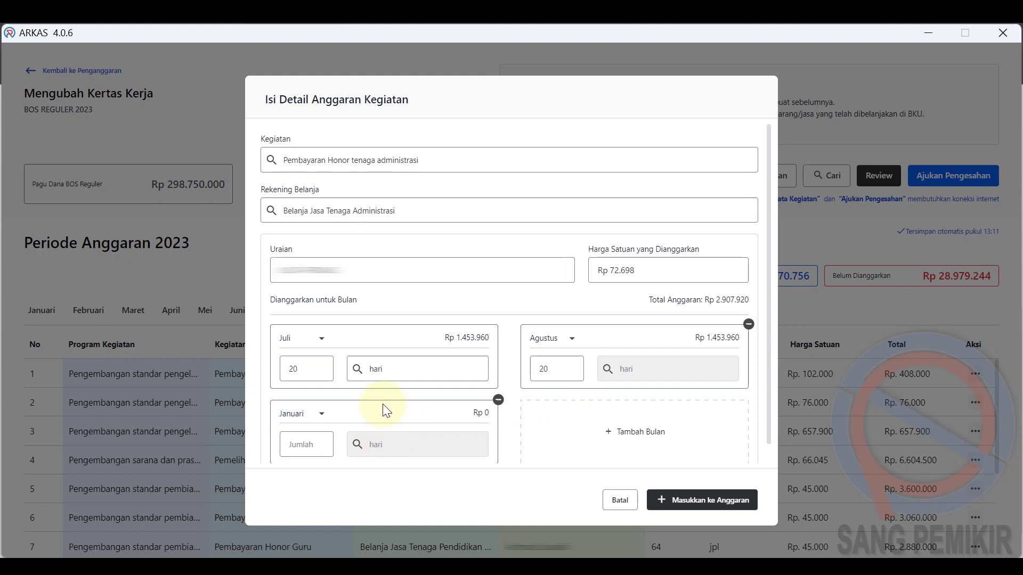
scroll(383, 404, down, 1)
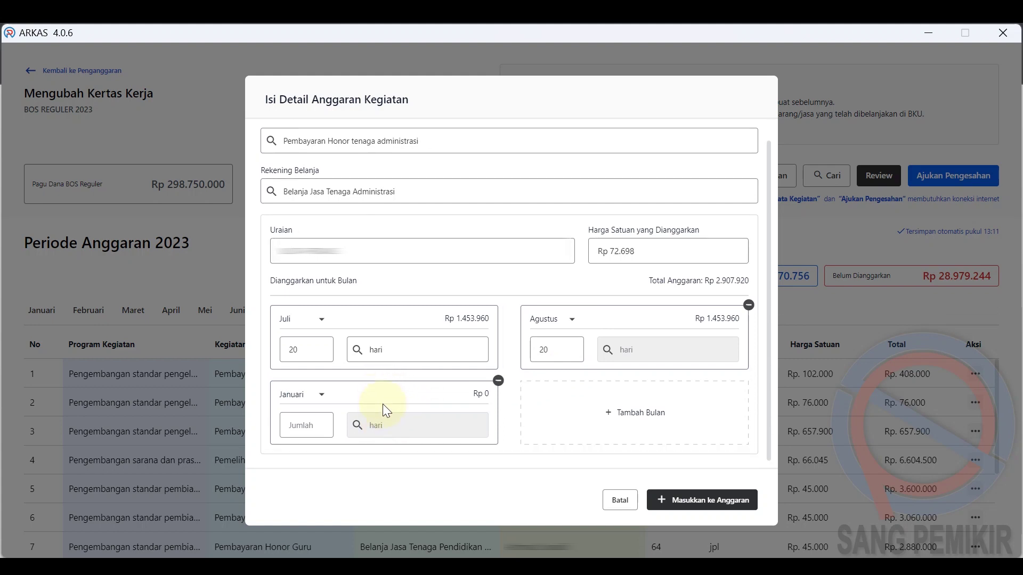
click(318, 405)
scroll(335, 399, down, 3)
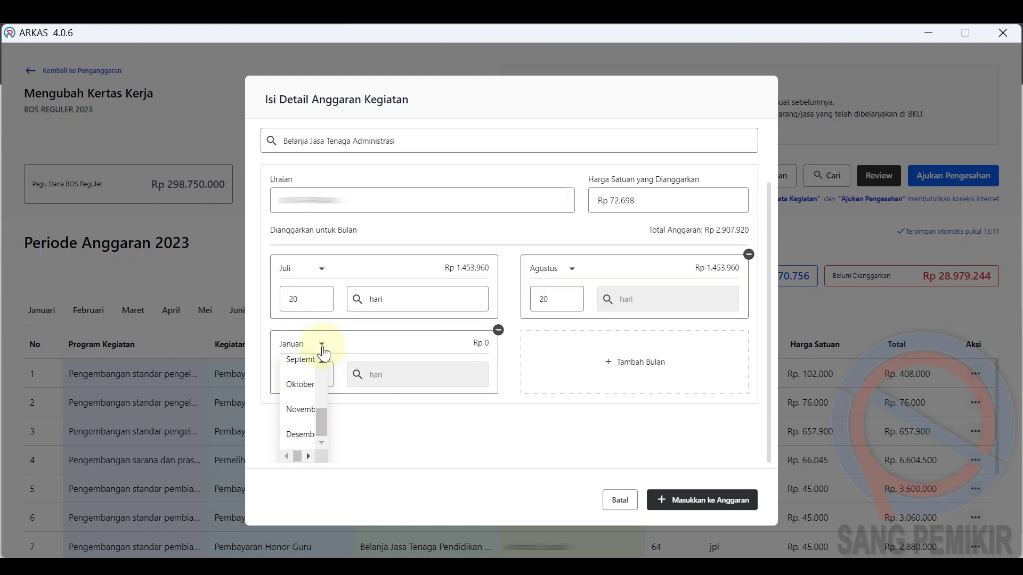
drag(321, 419, 321, 395)
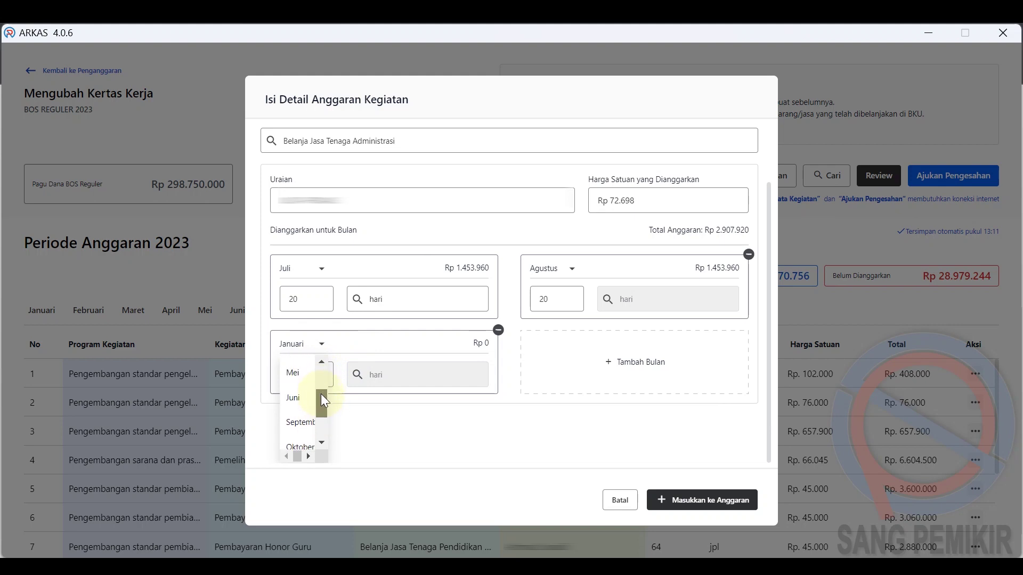
click(302, 424)
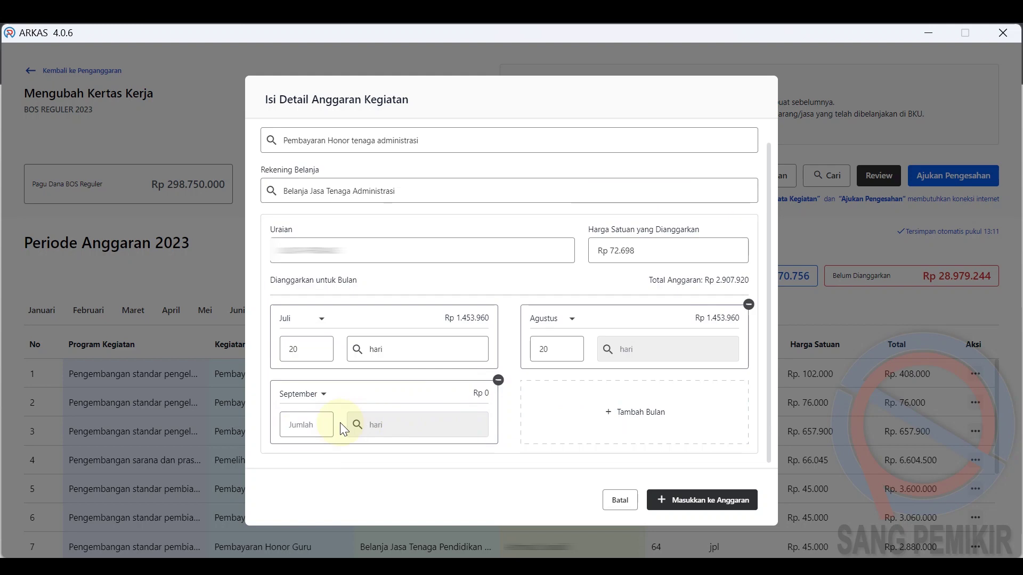
click(319, 422)
text(2)
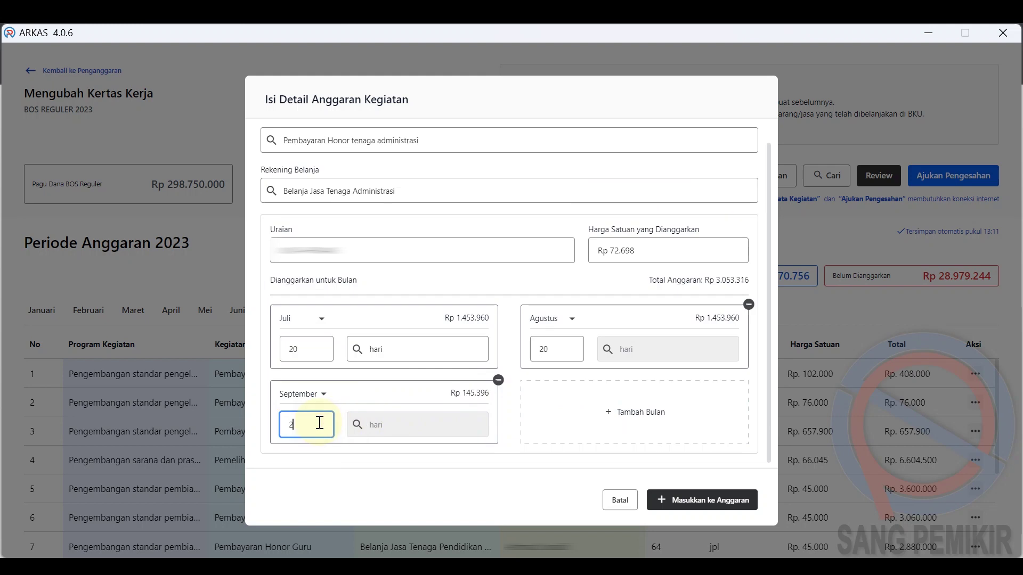
text(0)
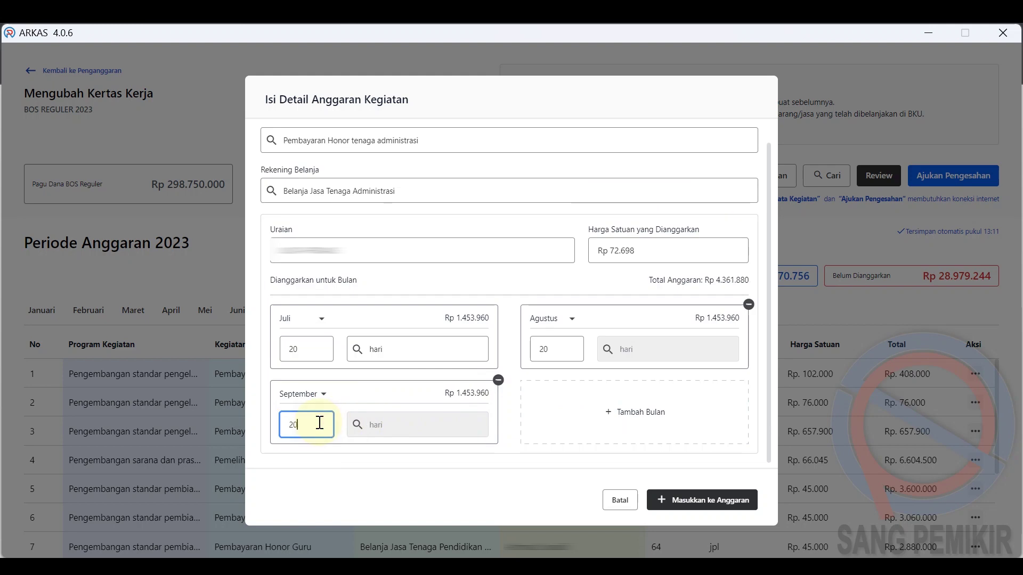
Add a fourth budgeted month, Oktober, with a quantity of 20.
click(559, 415)
click(571, 395)
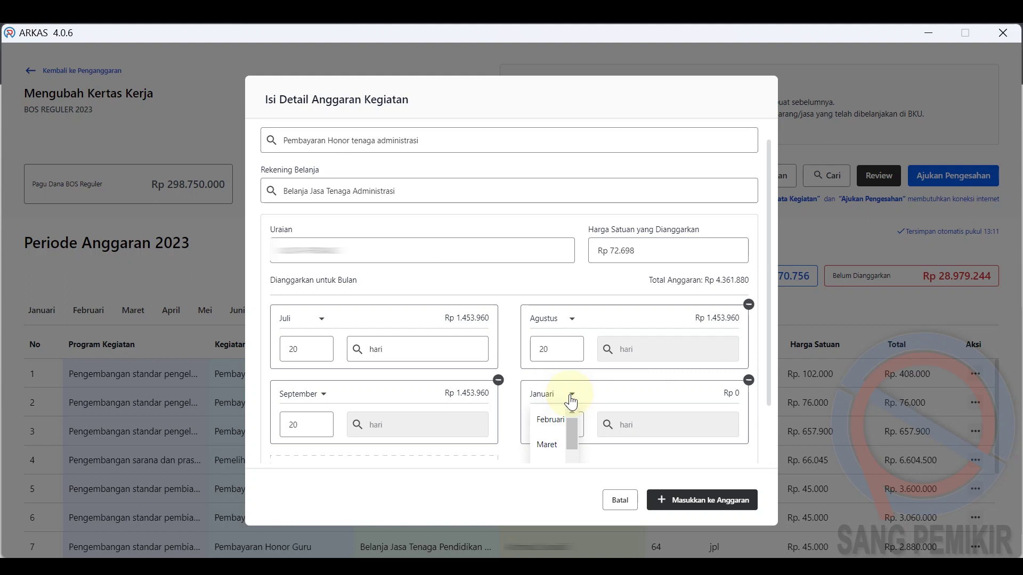
scroll(570, 397, down, 3)
click(563, 397)
click(563, 355)
text(20)
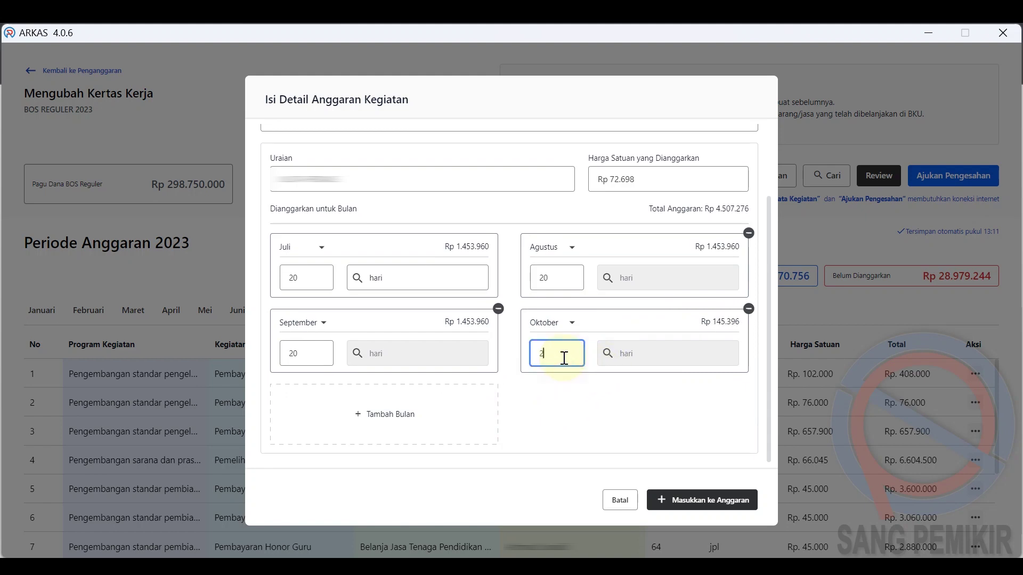
click(546, 421)
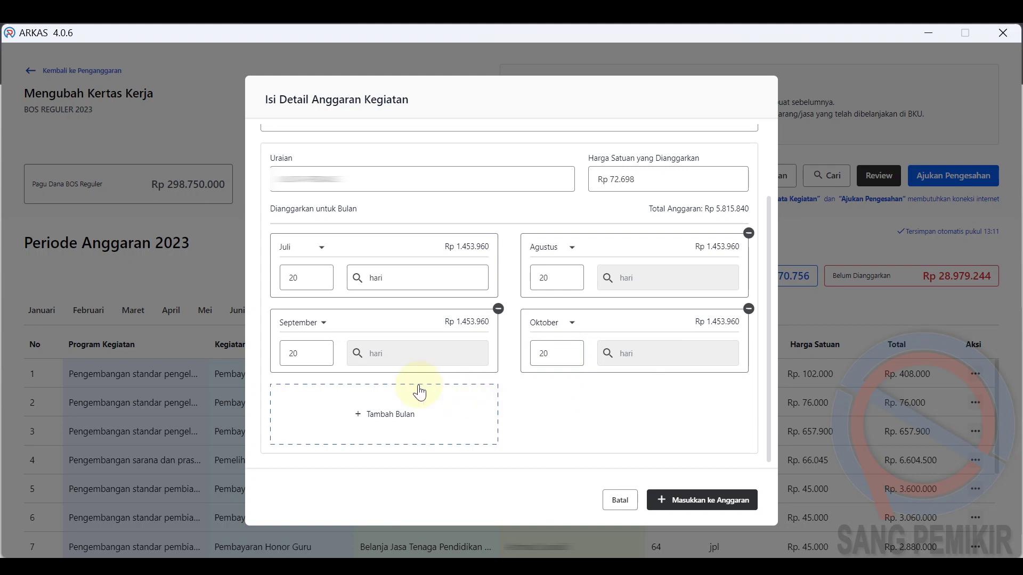
Add a fifth budgeted month, November, with a quantity of 20.
click(393, 420)
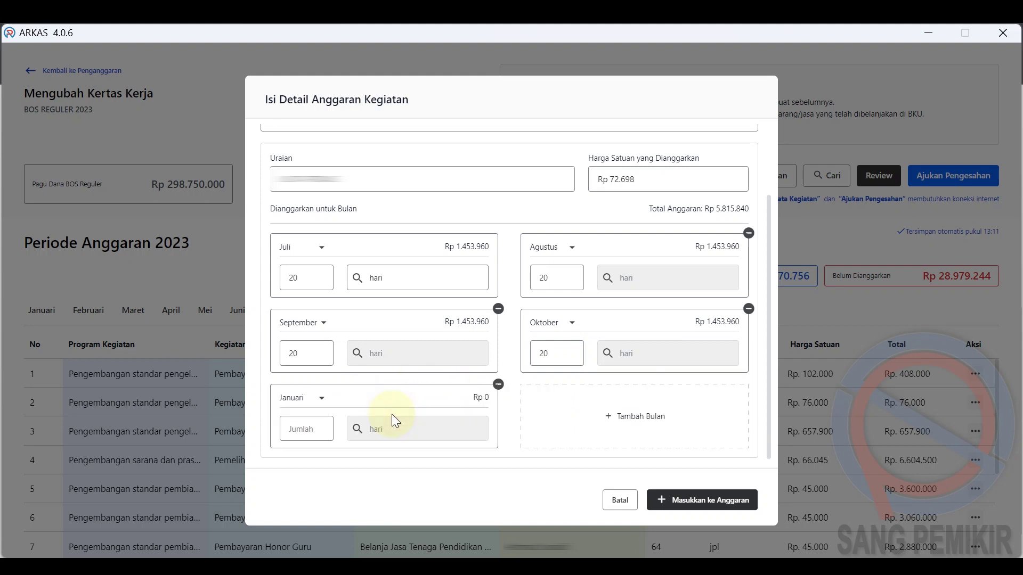
click(322, 397)
scroll(319, 419, down, 3)
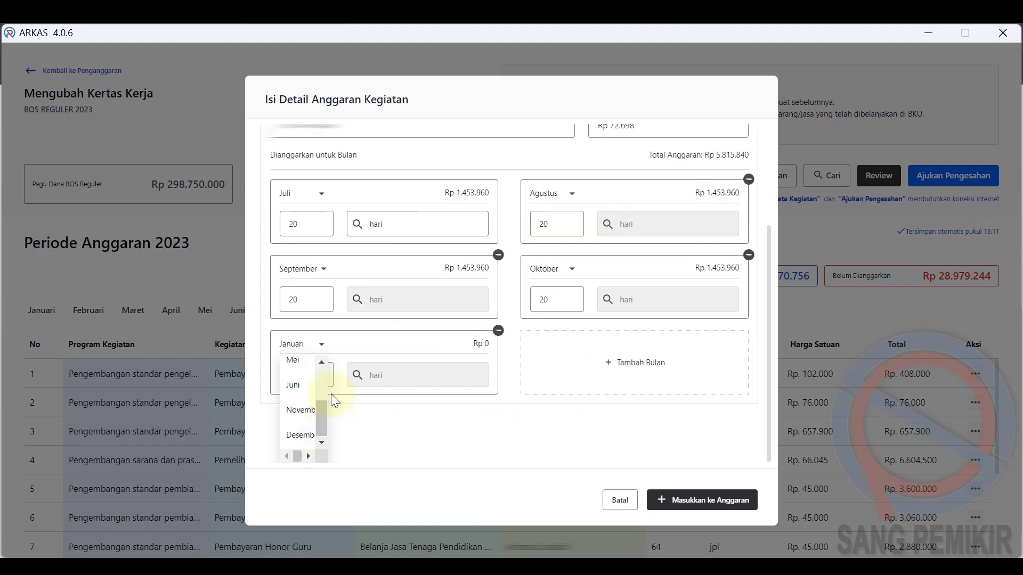
click(299, 421)
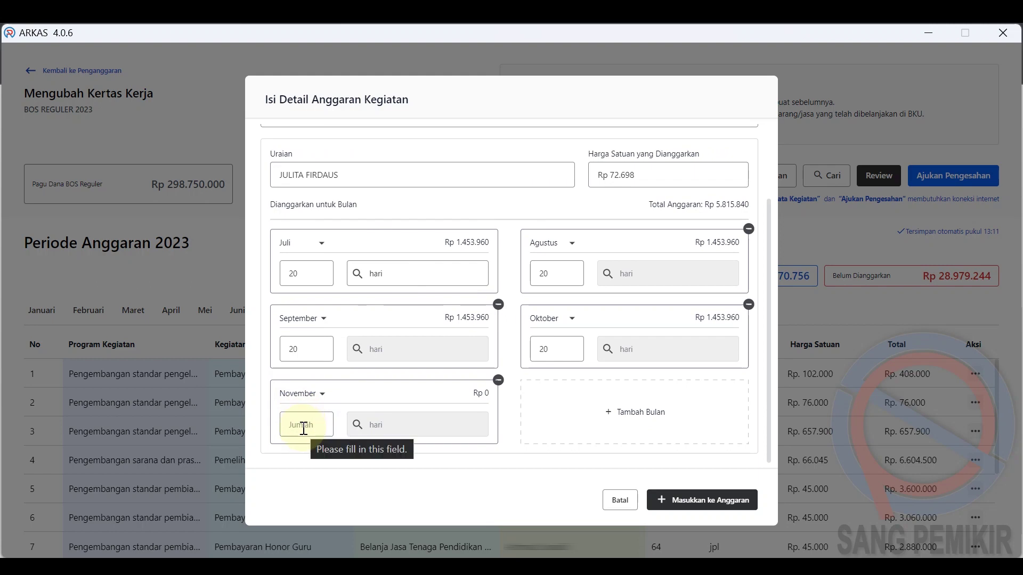
click(303, 429)
text(20)
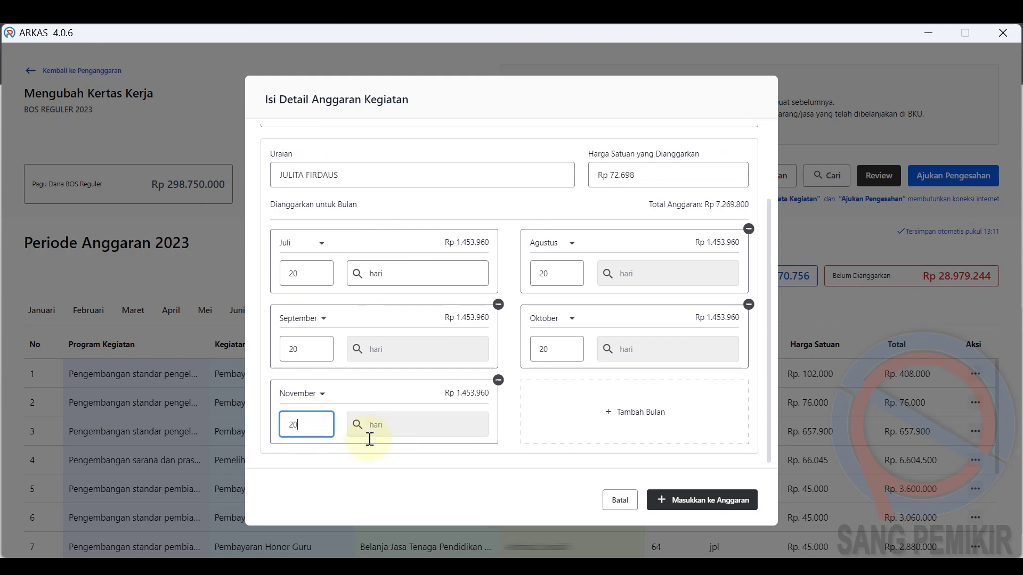
click(514, 427)
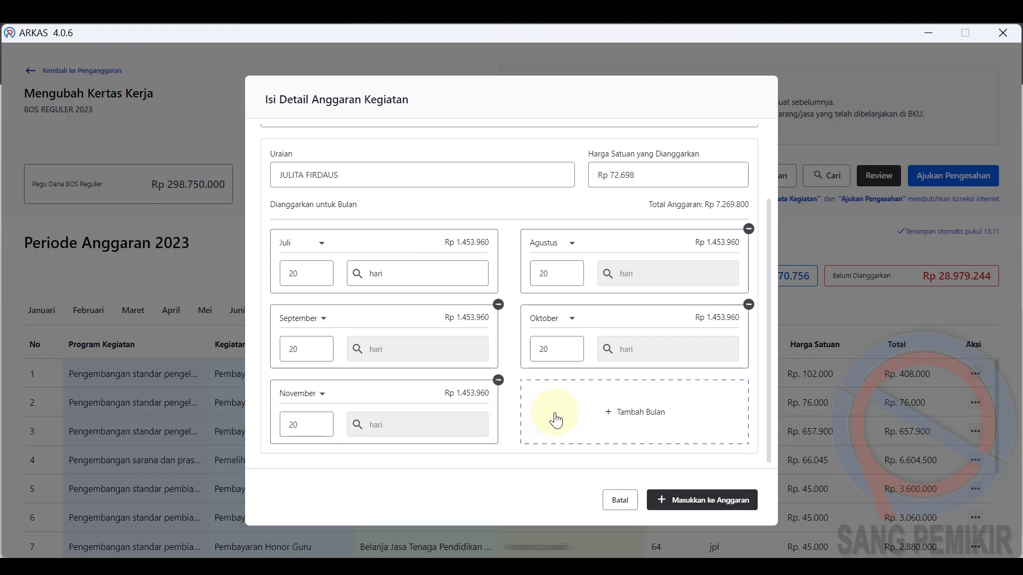
Add a sixth budgeted month, Desember, with a quantity of 20, and submit the administrative staff honorarium to the budget.
click(556, 420)
scroll(634, 379, down, 1)
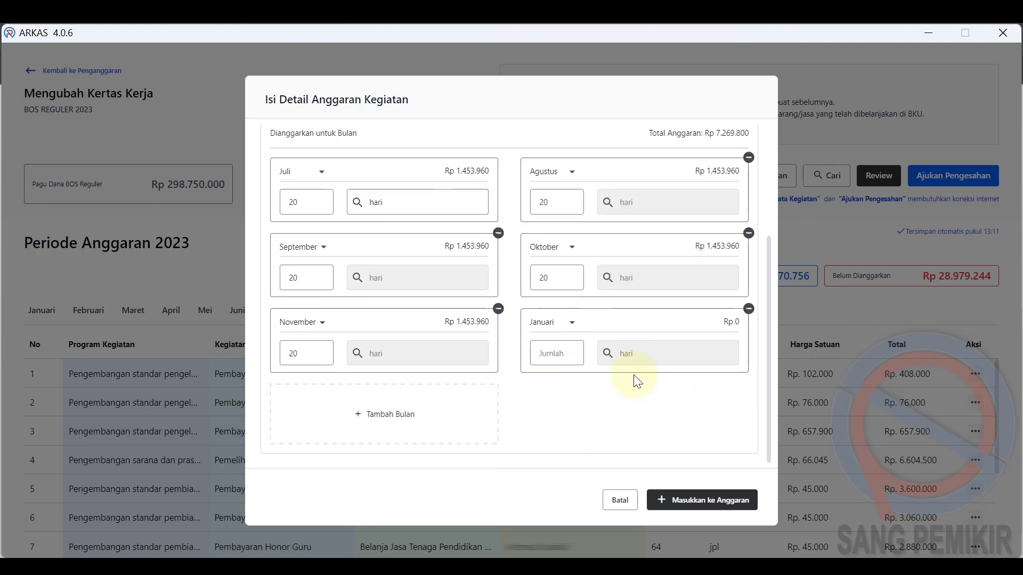
click(570, 330)
scroll(567, 359, down, 2)
click(551, 413)
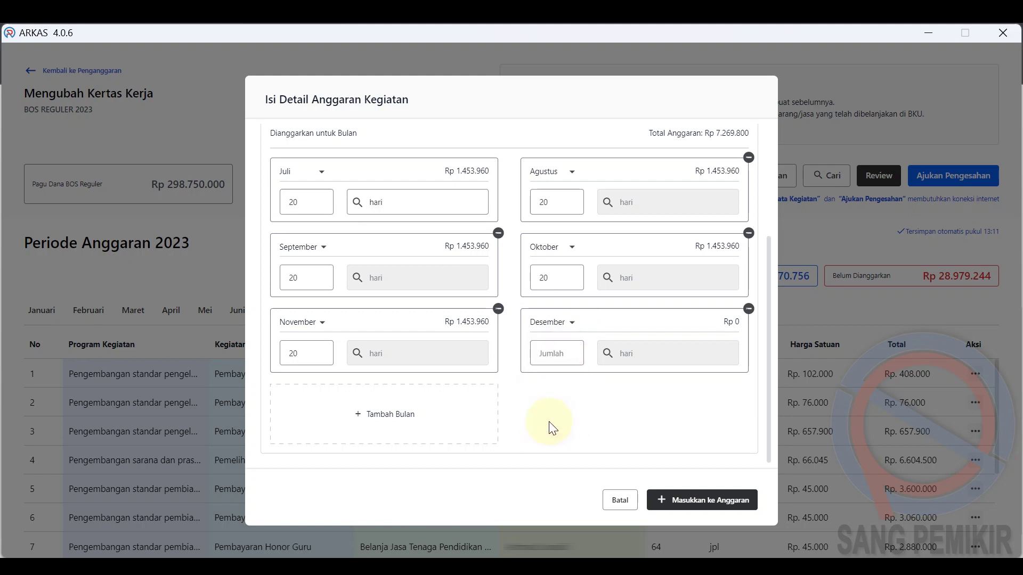
click(556, 354)
text(20)
click(558, 400)
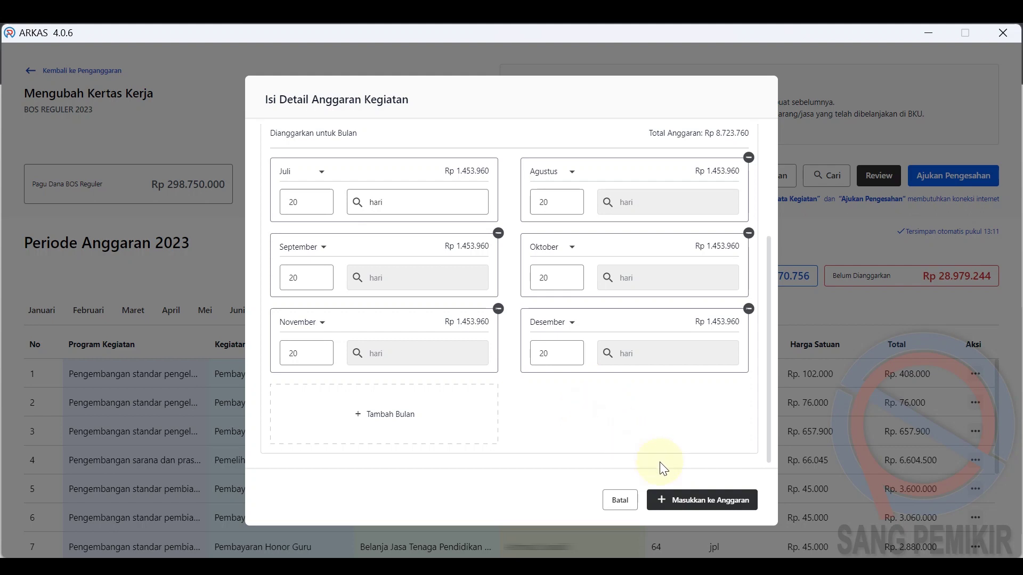
click(698, 501)
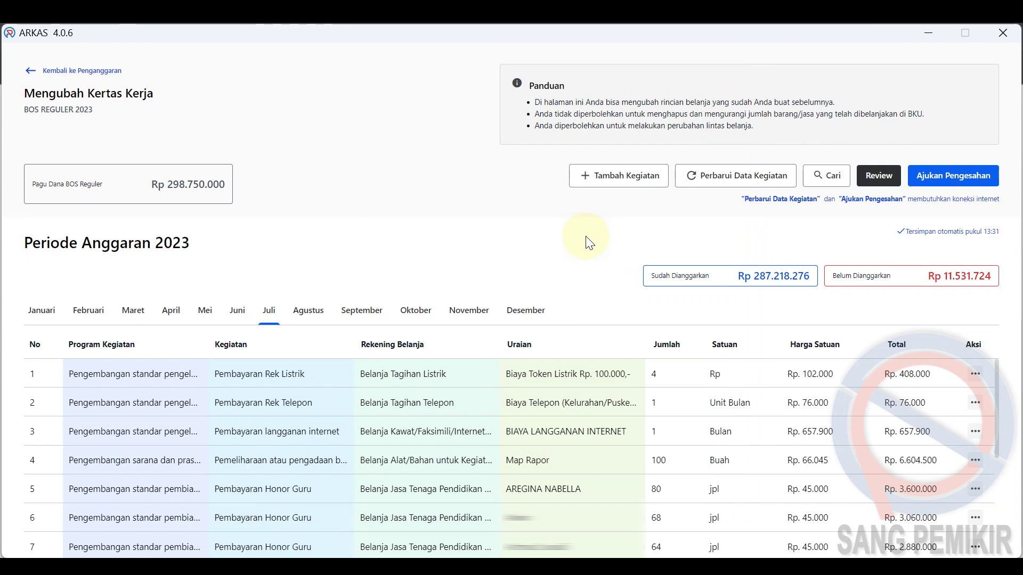
Start a new activity budget detail entry.
click(604, 179)
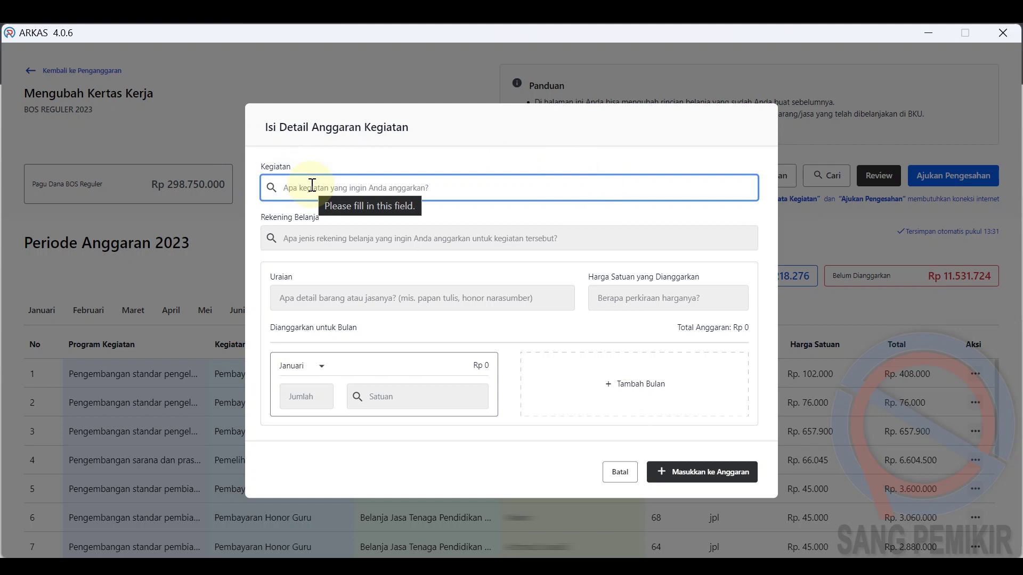
click(502, 187)
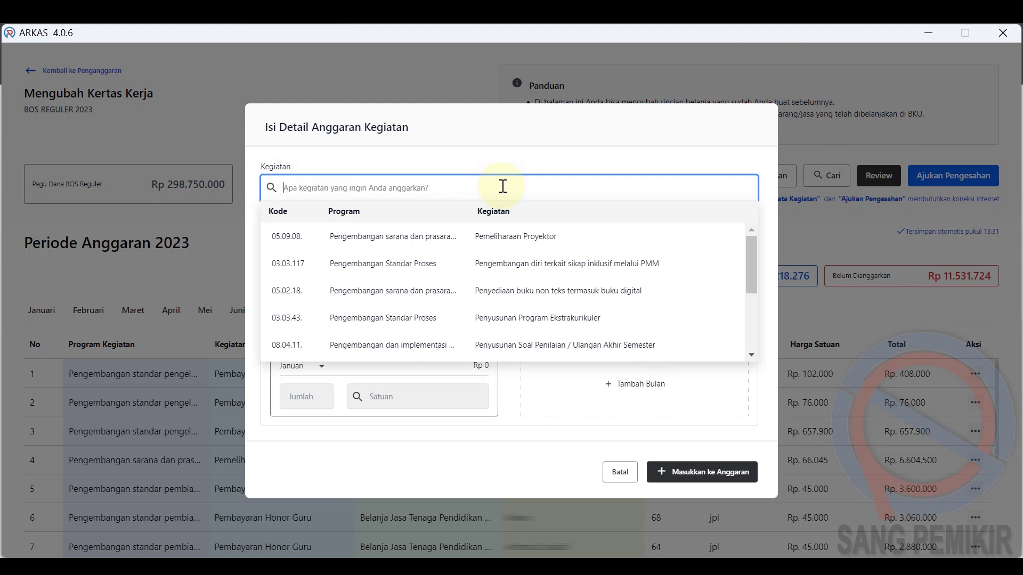
text(keber)
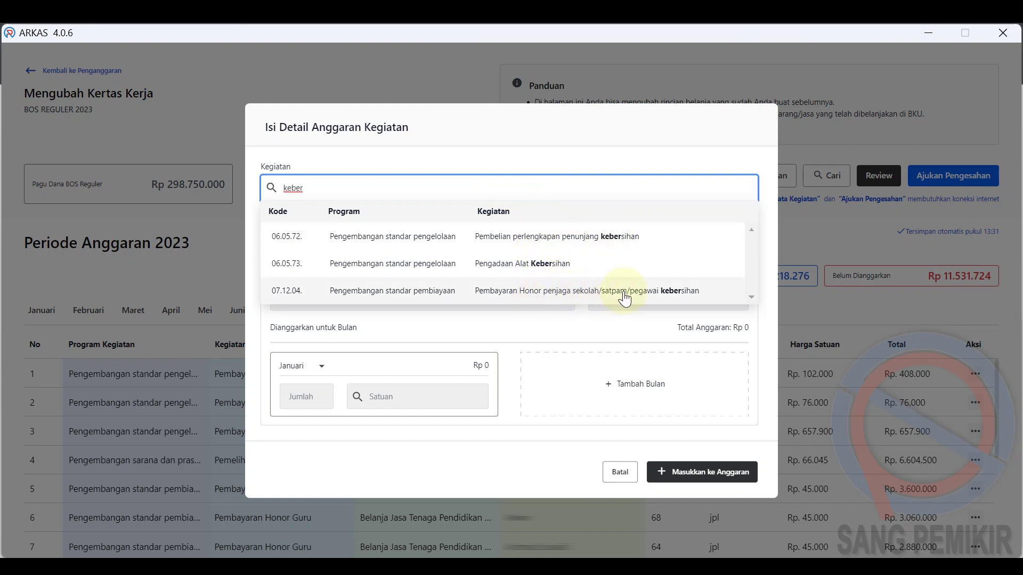
click(564, 291)
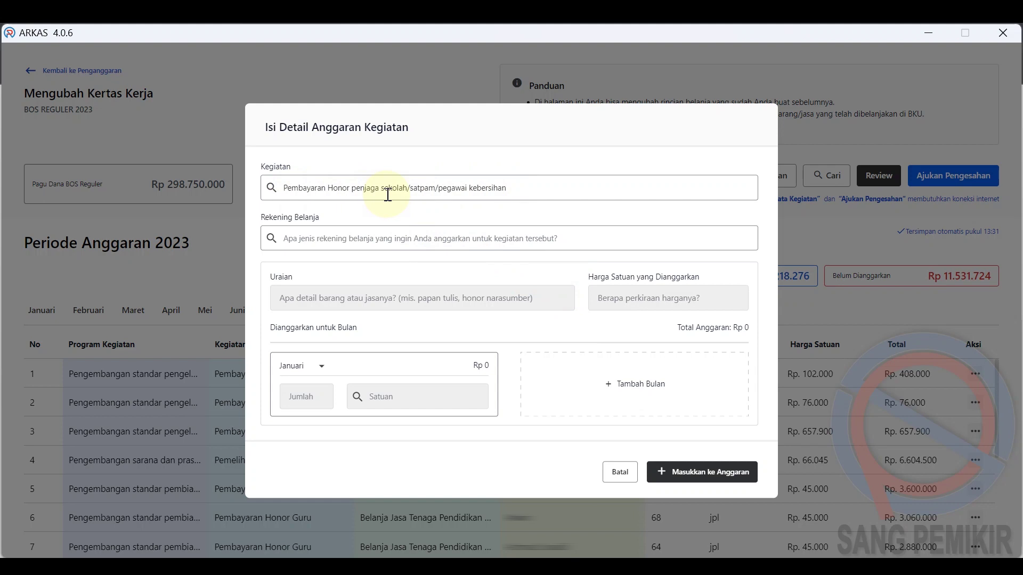
click(406, 190)
click(412, 213)
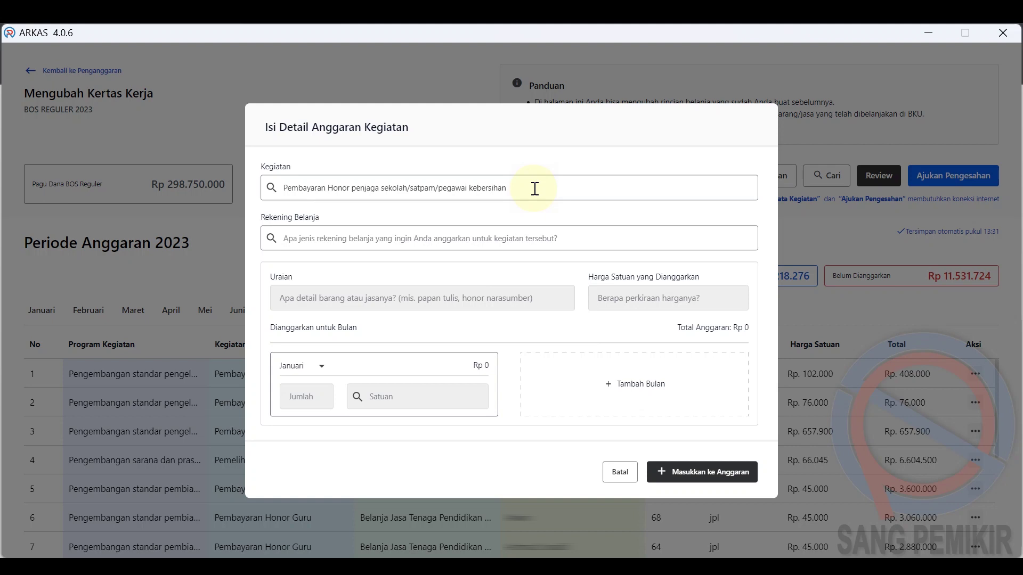
Search the Kegiatan list for "sampah" and set the activity to Pembayaran Retribusi keamanan dan sampah.
drag(535, 188, 267, 188)
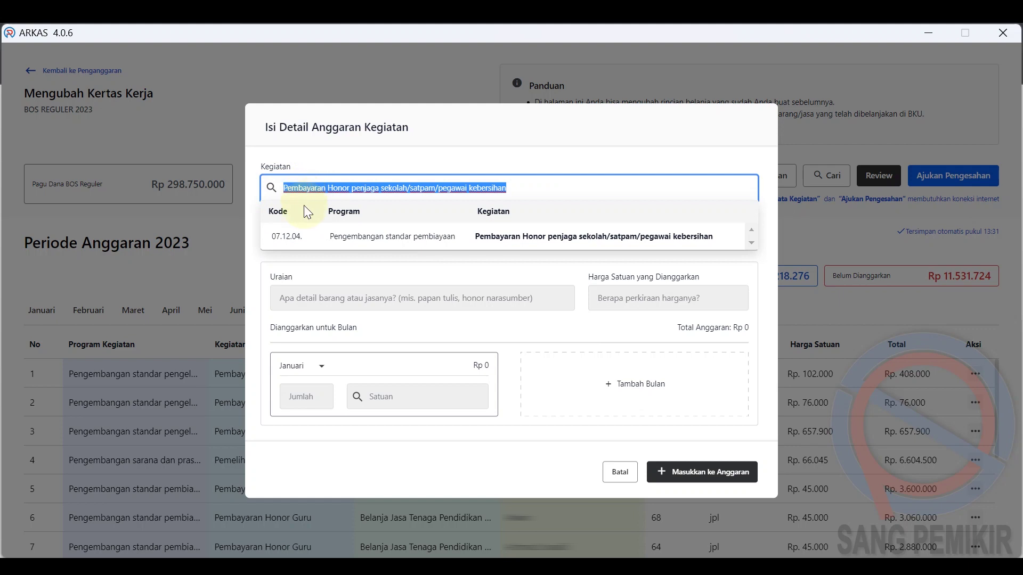
text(s)
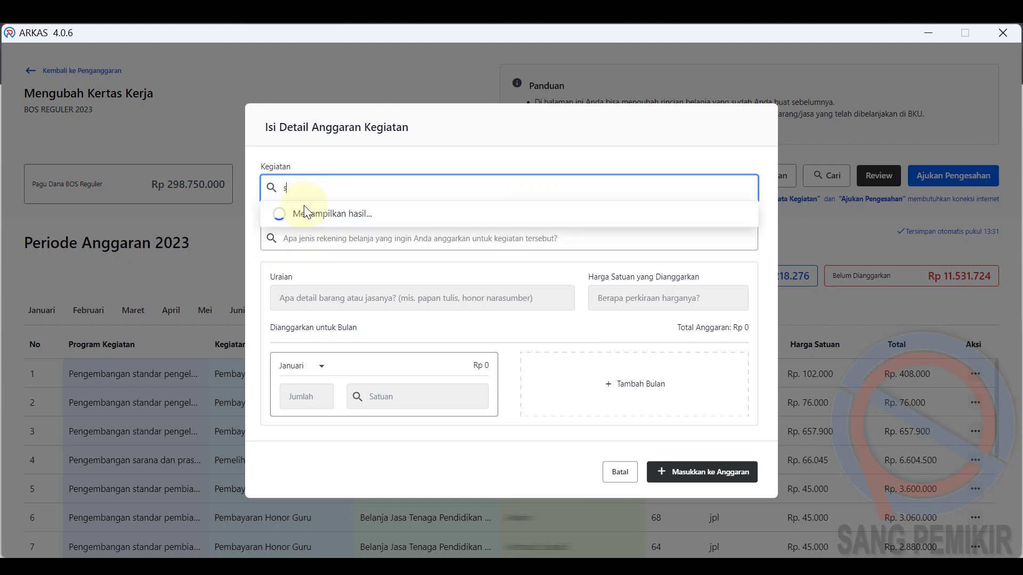
text(ampah)
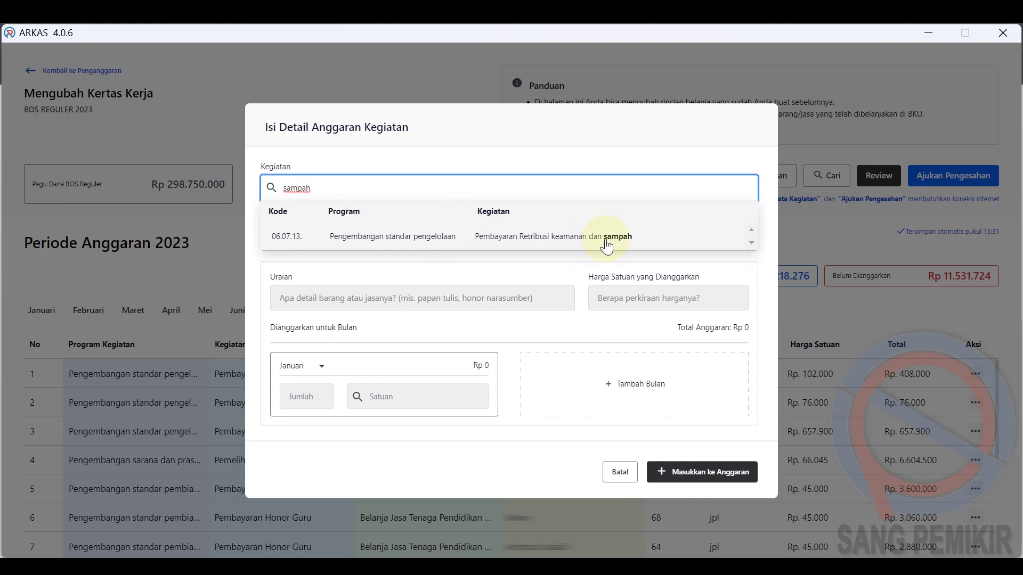
click(486, 247)
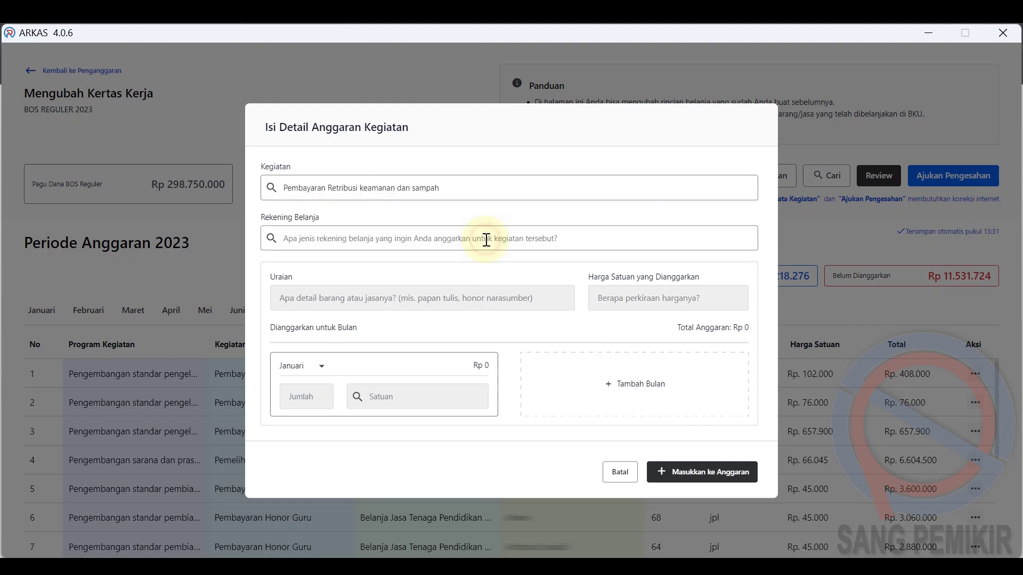
Set the Rekening Belanja to Belanja Jasa Tenaga Kebersihan and the Uraian to PENGELOLAAN / PENGANGKUTAN SAMPAH SEKOLAH KE TPS.
click(298, 235)
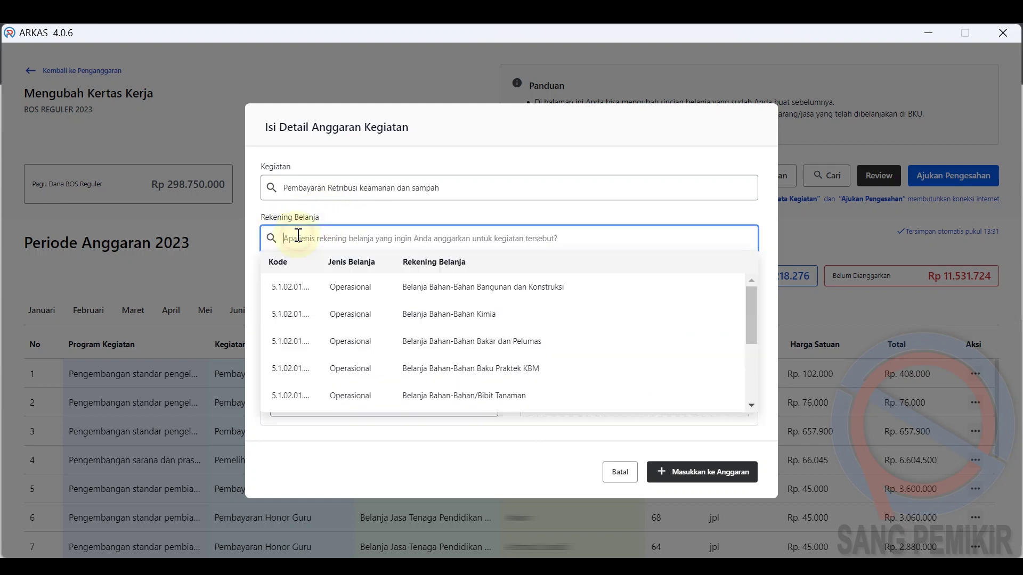
text(jasa)
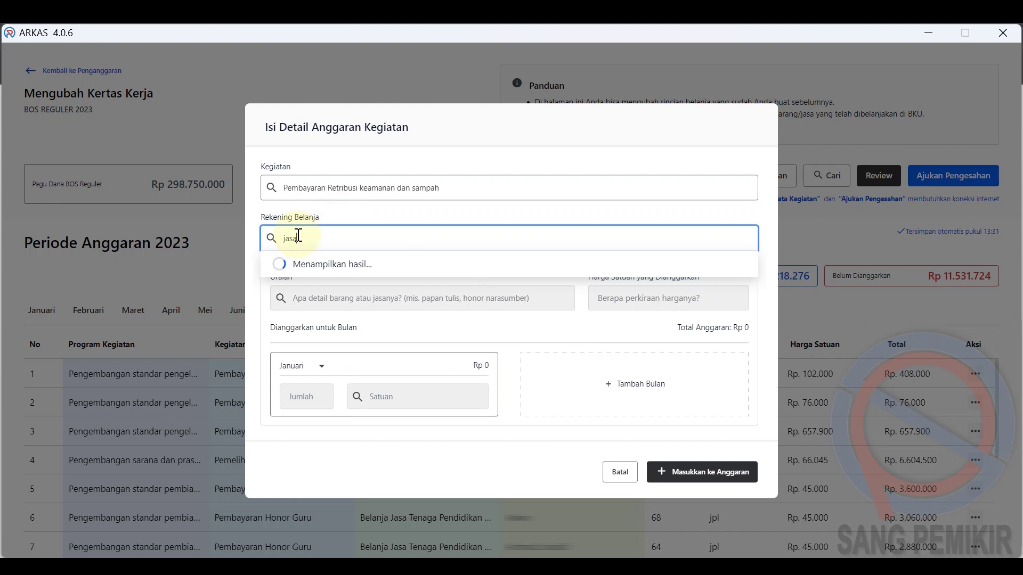
scroll(497, 299, down, 3)
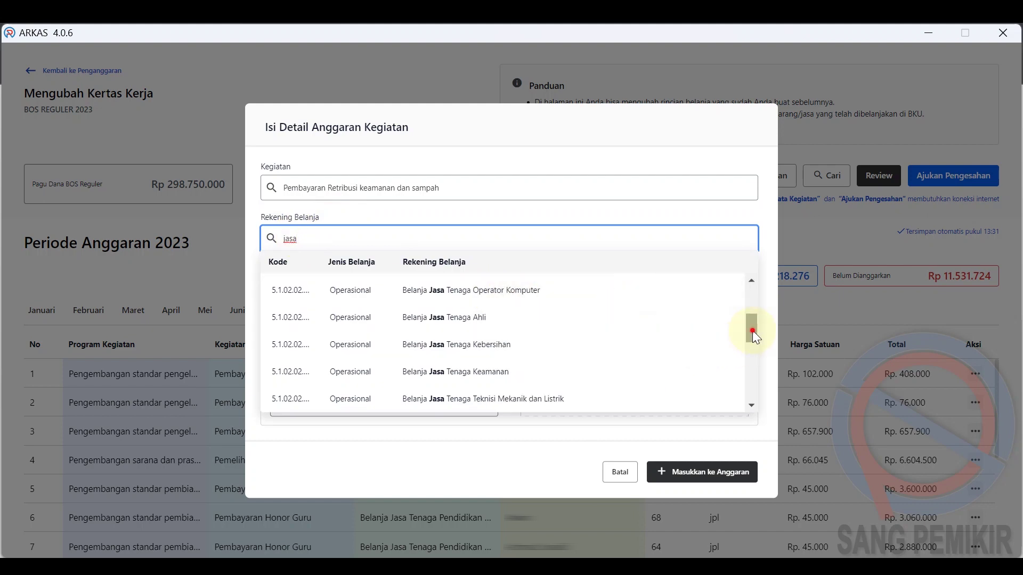
drag(752, 330, 752, 332)
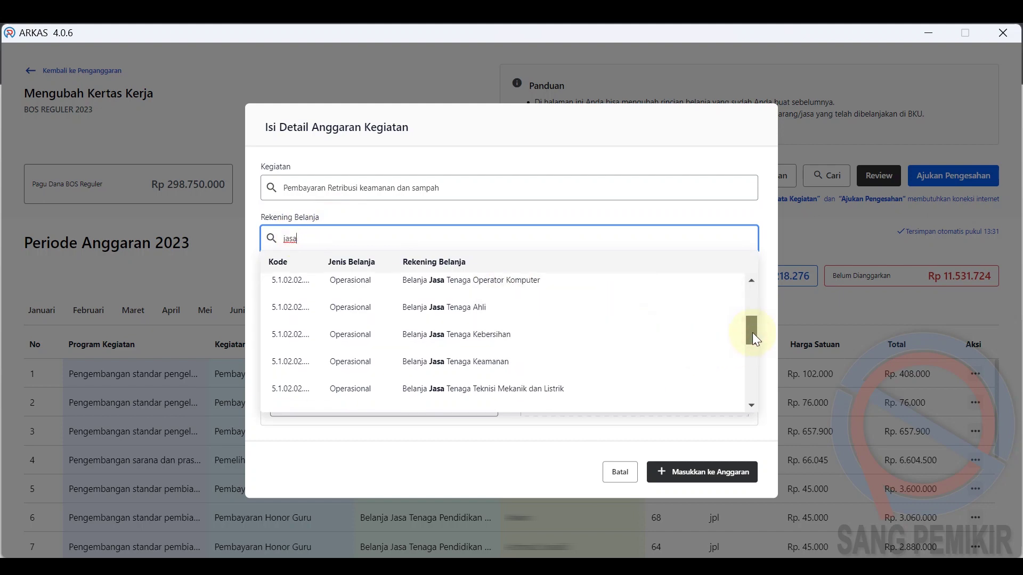
click(442, 333)
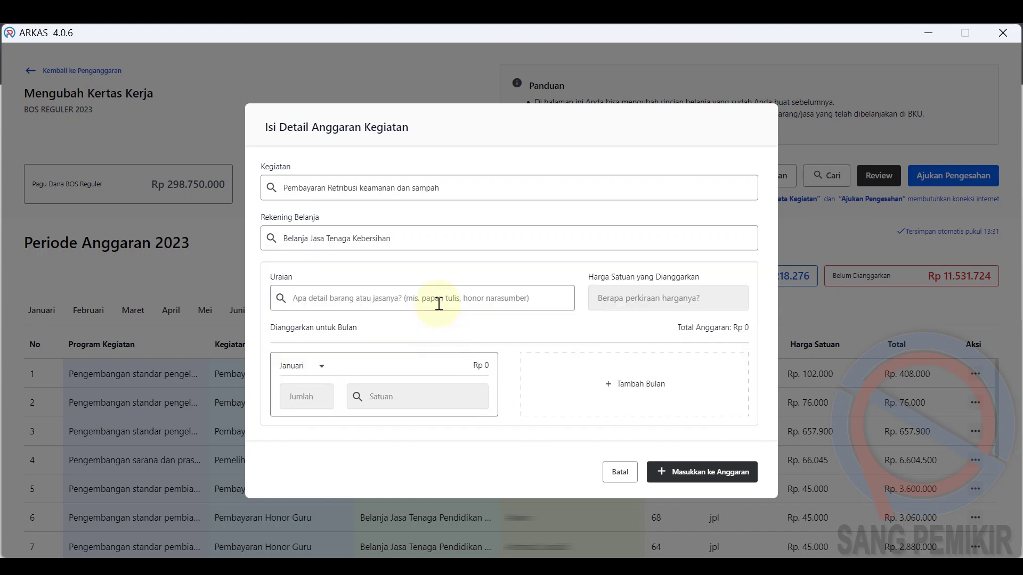
click(356, 292)
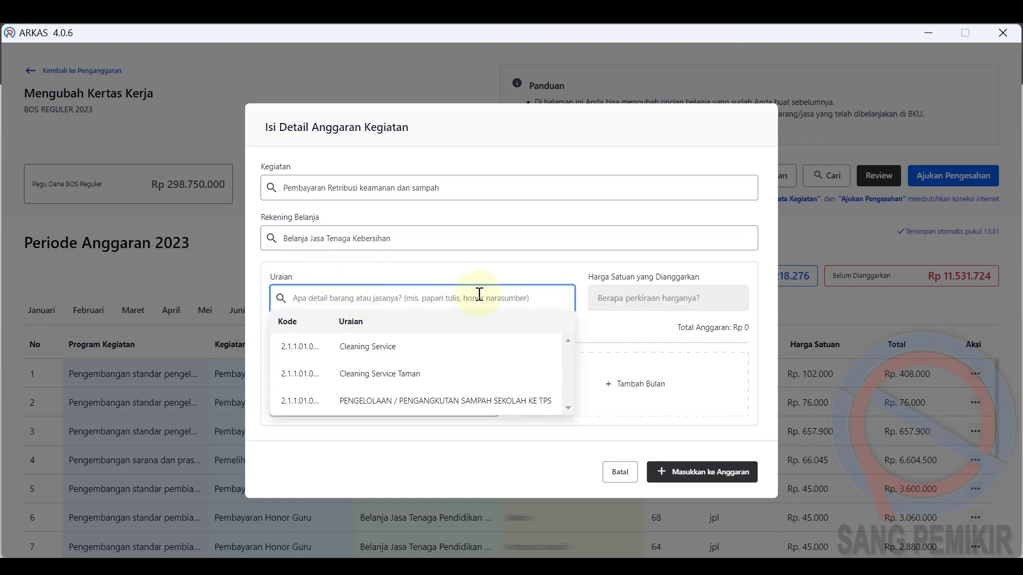
click(401, 405)
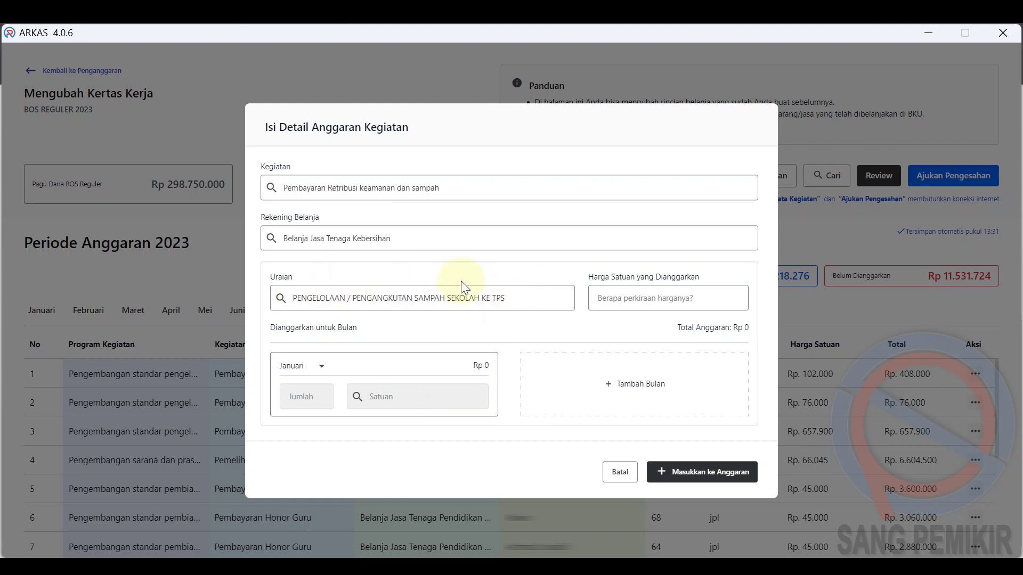
Set the waste-collection entry's unit price to Rp 200.000 and its budgeted month to Juli.
click(633, 302)
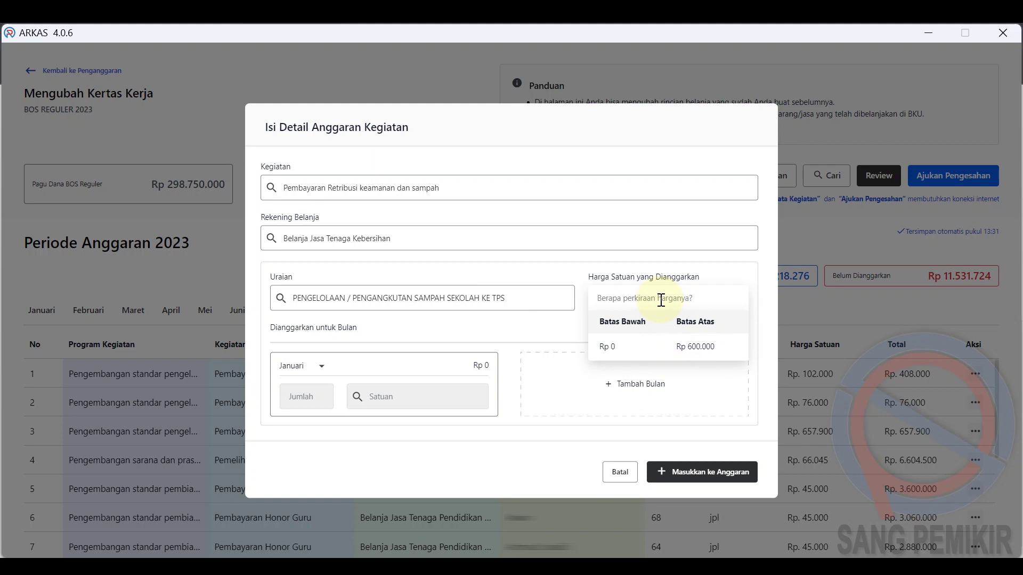
text(2000000)
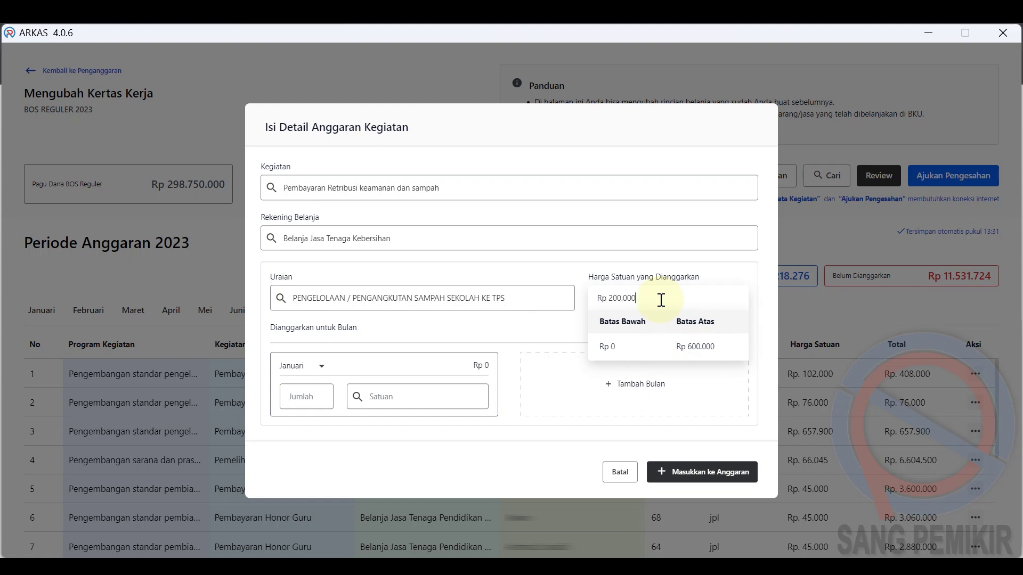
click(565, 275)
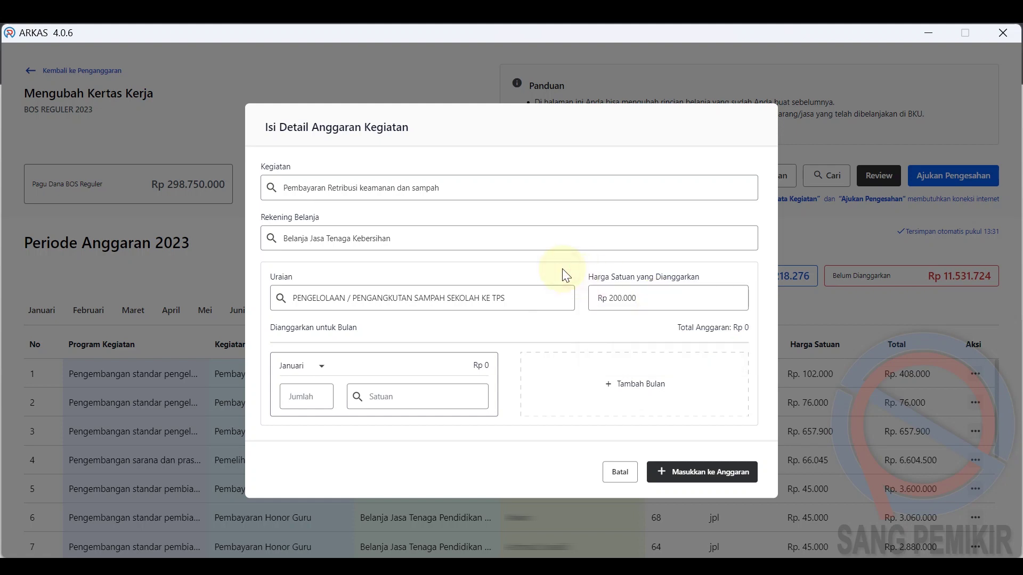
click(321, 368)
drag(321, 398, 321, 424)
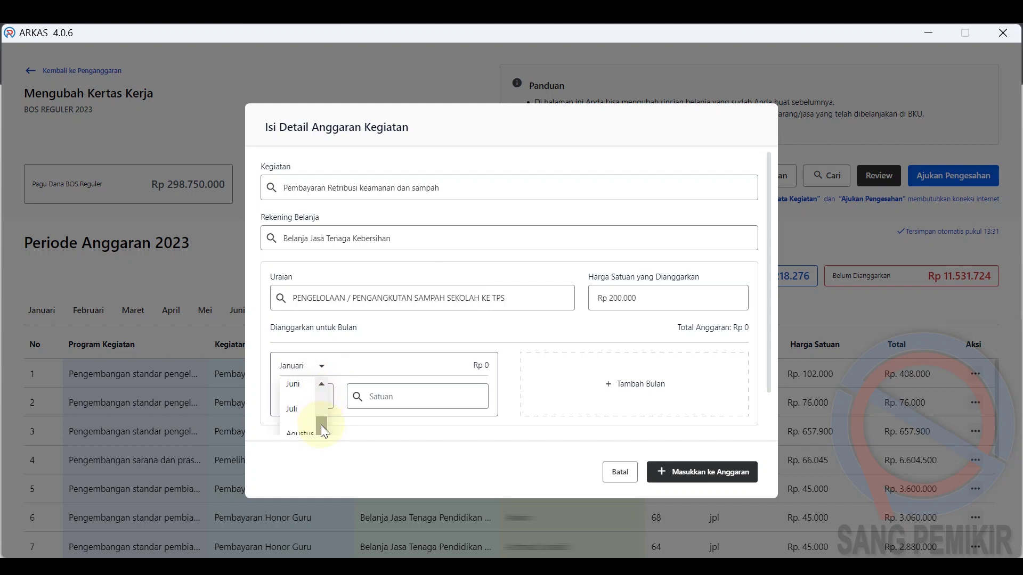
click(295, 415)
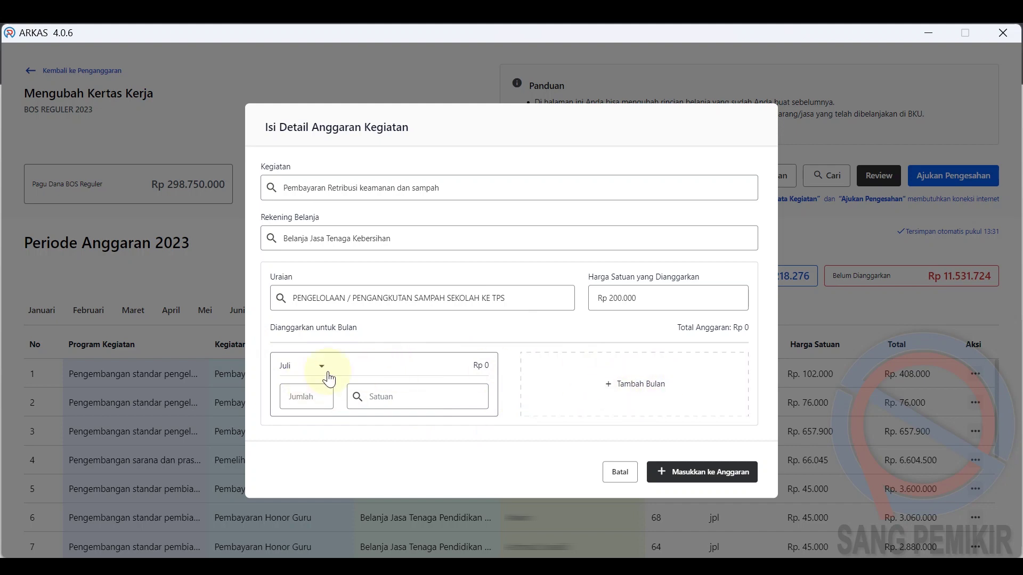
Set the Juli quantity to 1 with the unit bulan and submit the waste-collection entry to the budget.
click(308, 401)
text(1)
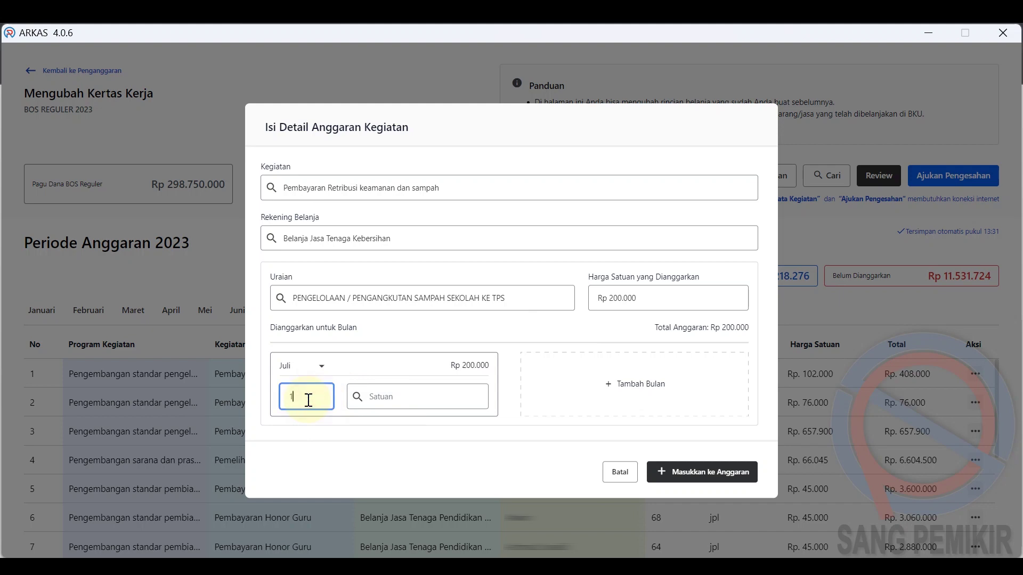
click(317, 423)
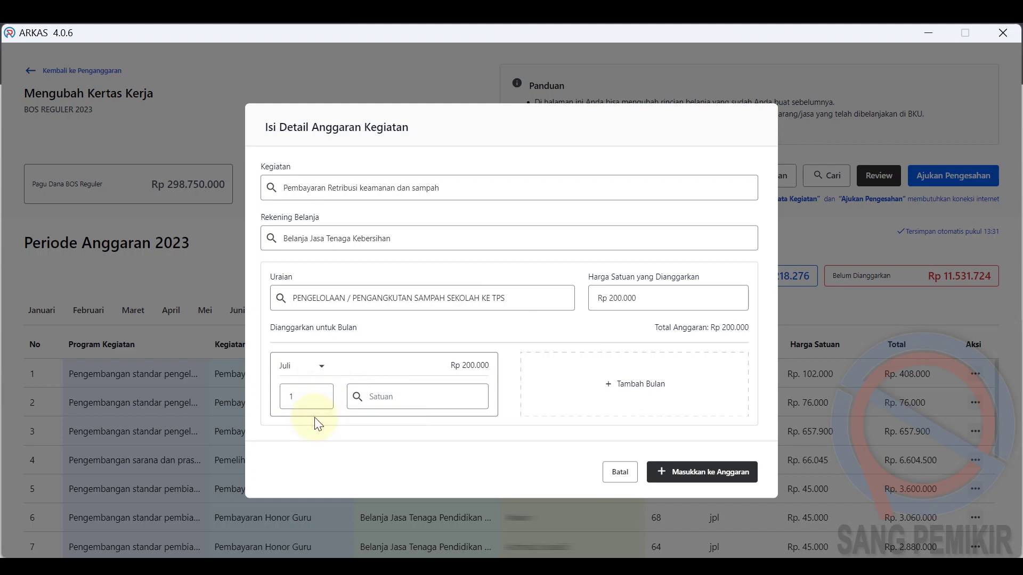
click(437, 391)
text(bu)
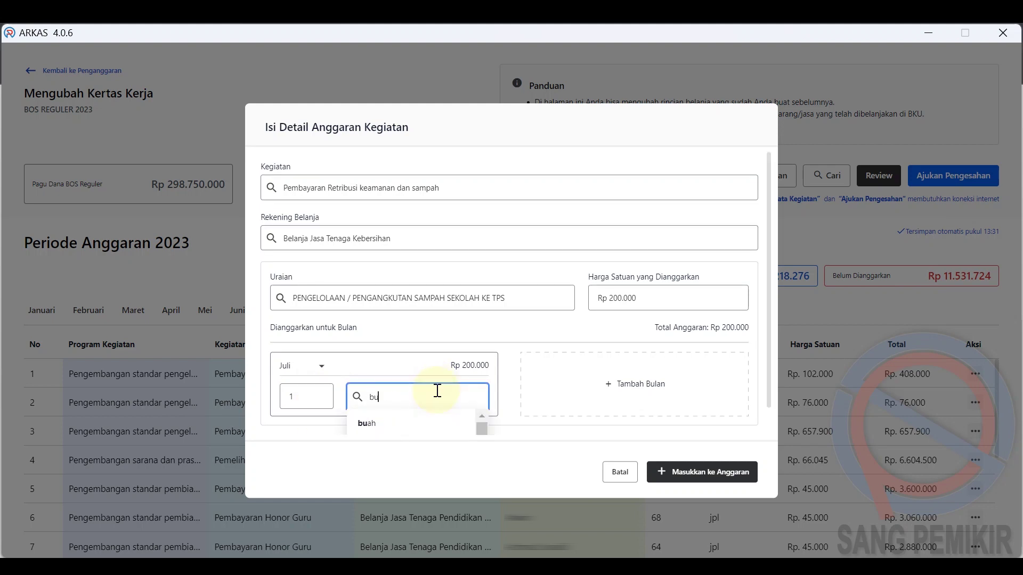
text(lan)
click(429, 423)
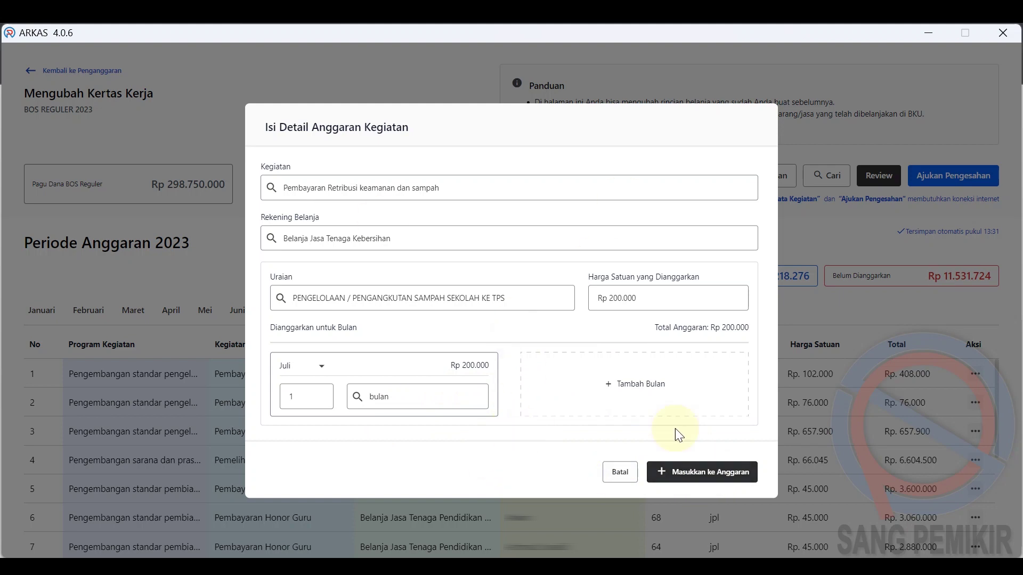
click(699, 480)
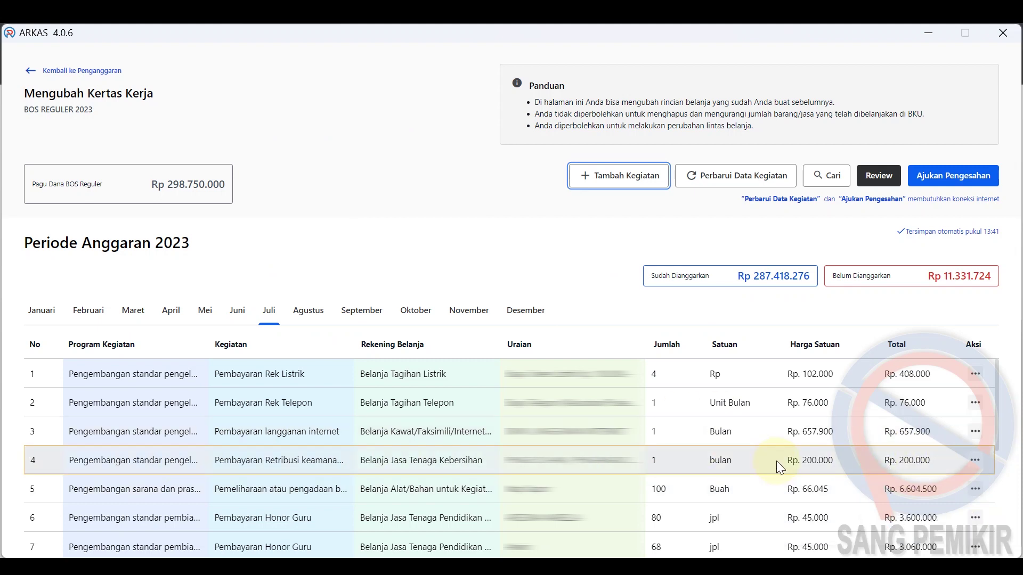
Open the Juli Pembayaran Retribusi keamanan dan sampah entry for editing and delete it entirely.
click(974, 460)
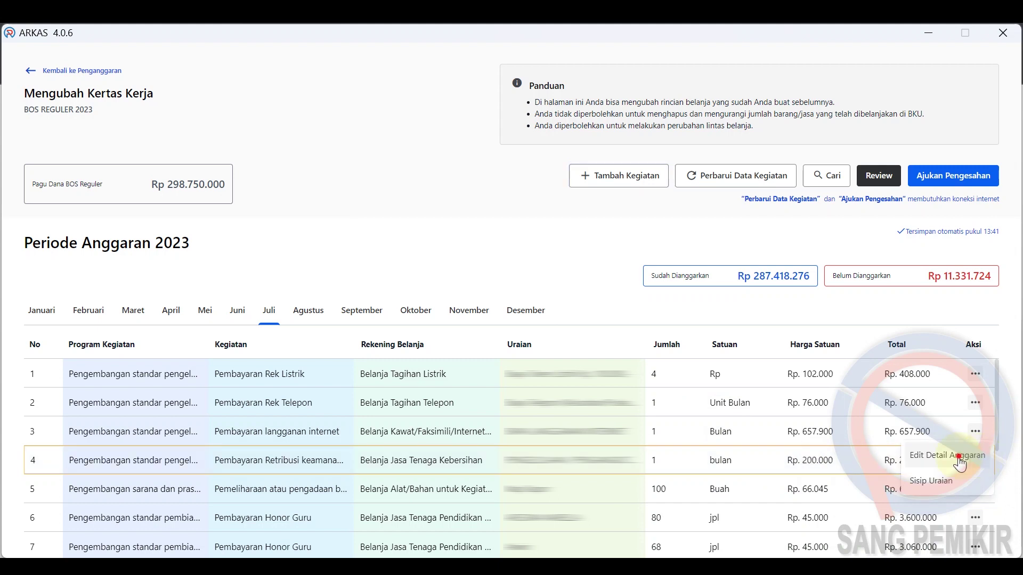
click(958, 461)
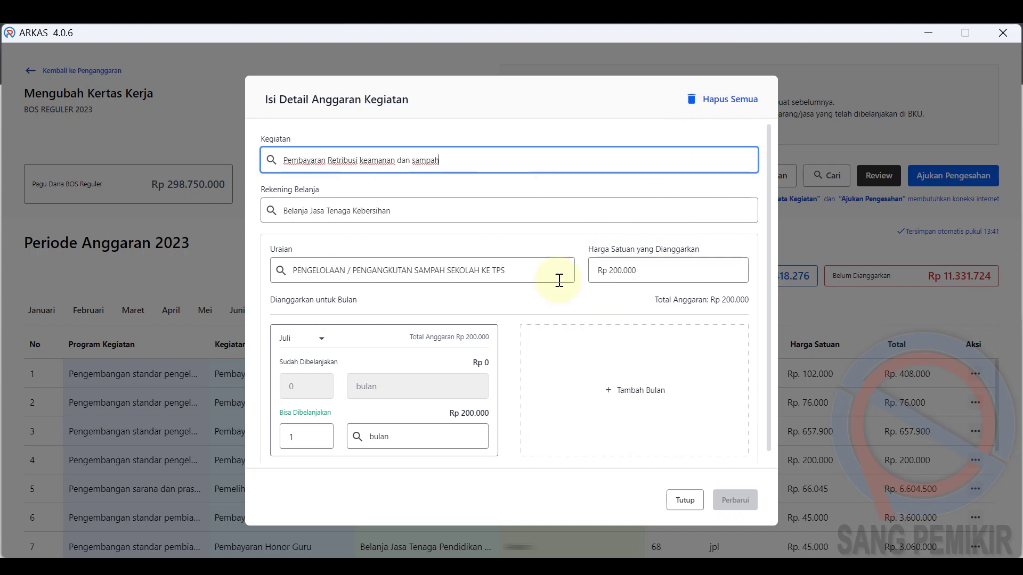
click(722, 107)
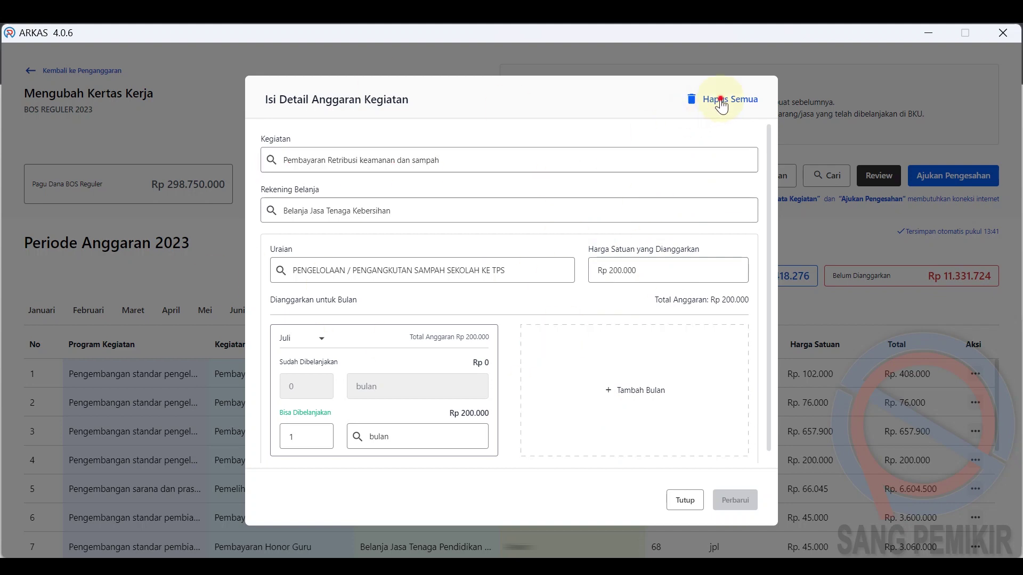
click(627, 353)
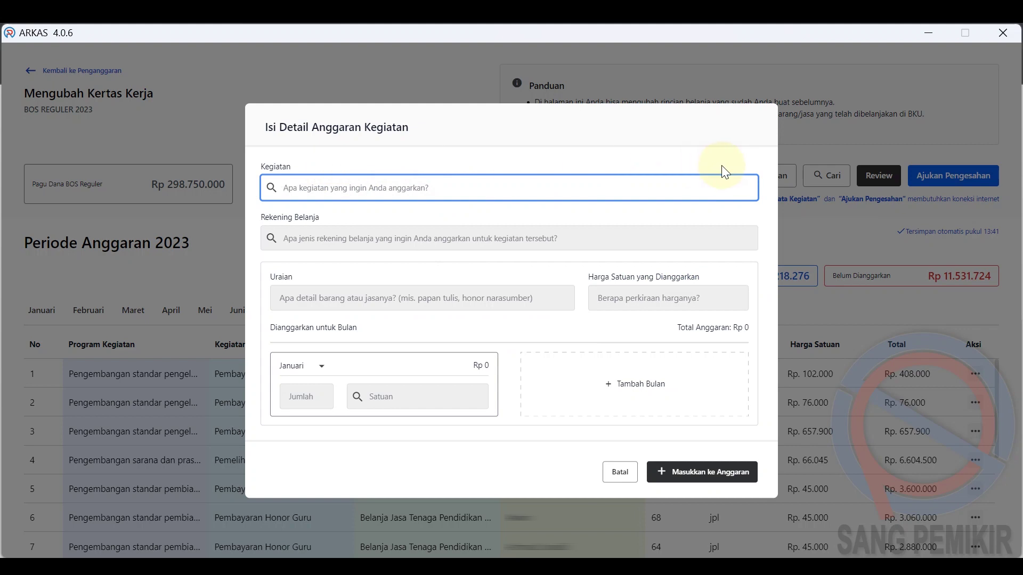
In a new entry, set Kegiatan to Pengecatan, perbaikan atap bocor and Rekening Belanja to Belanja Jasa Tenaga Penanganan Prasarana dan Sarana Umum / Upah Tukang.
text(perb)
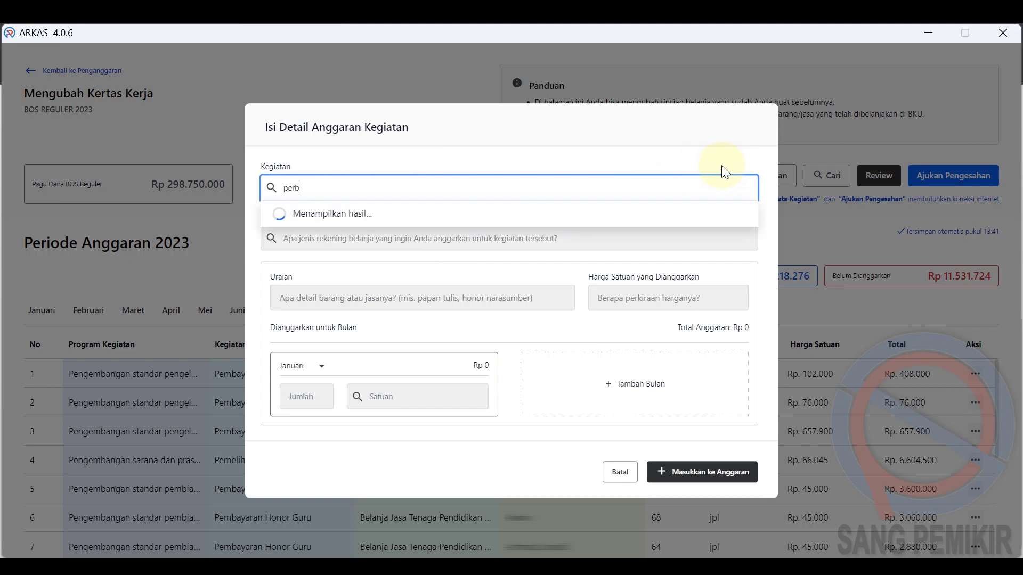
text(aikan)
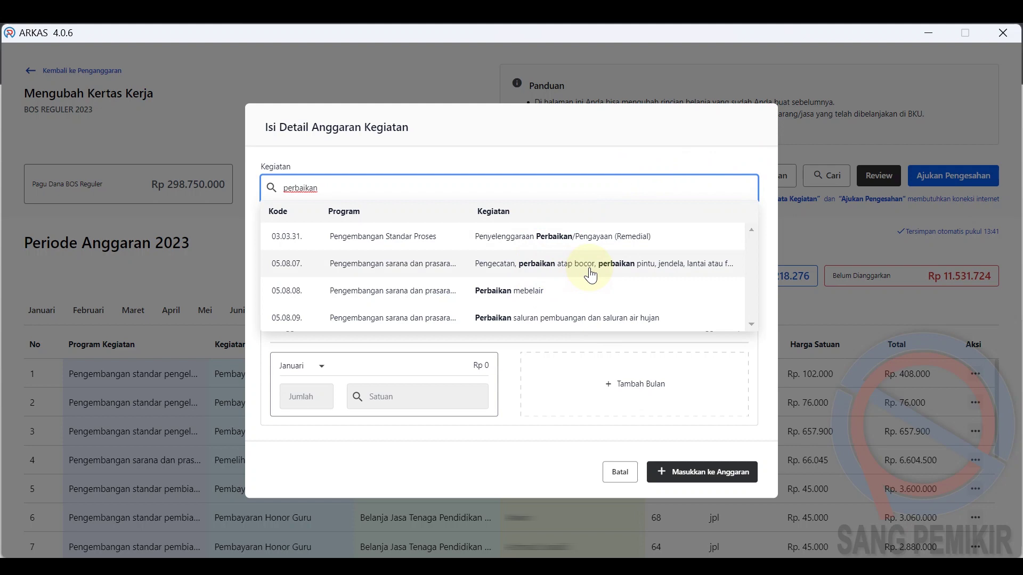
click(554, 266)
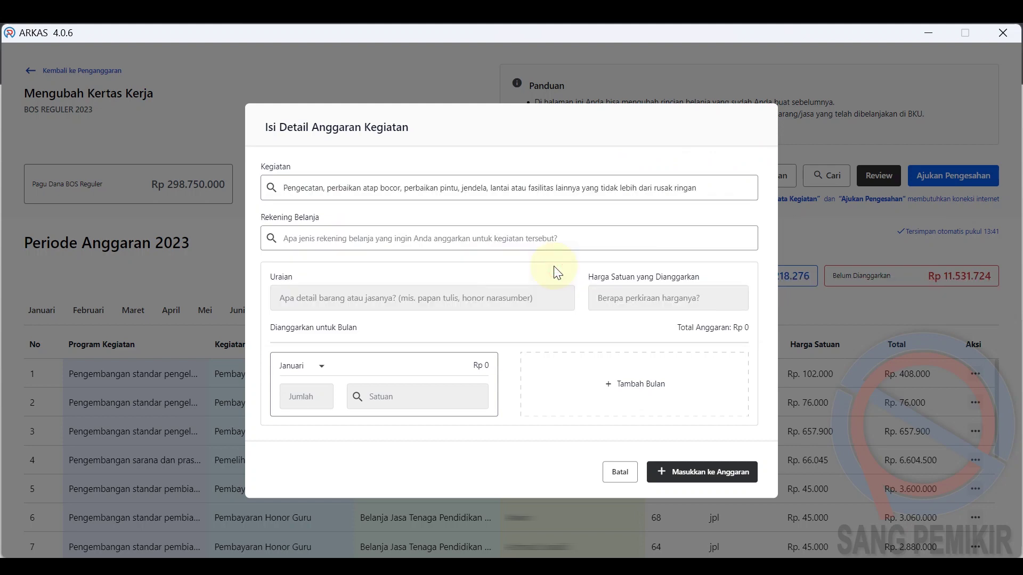
click(357, 235)
text(jasa)
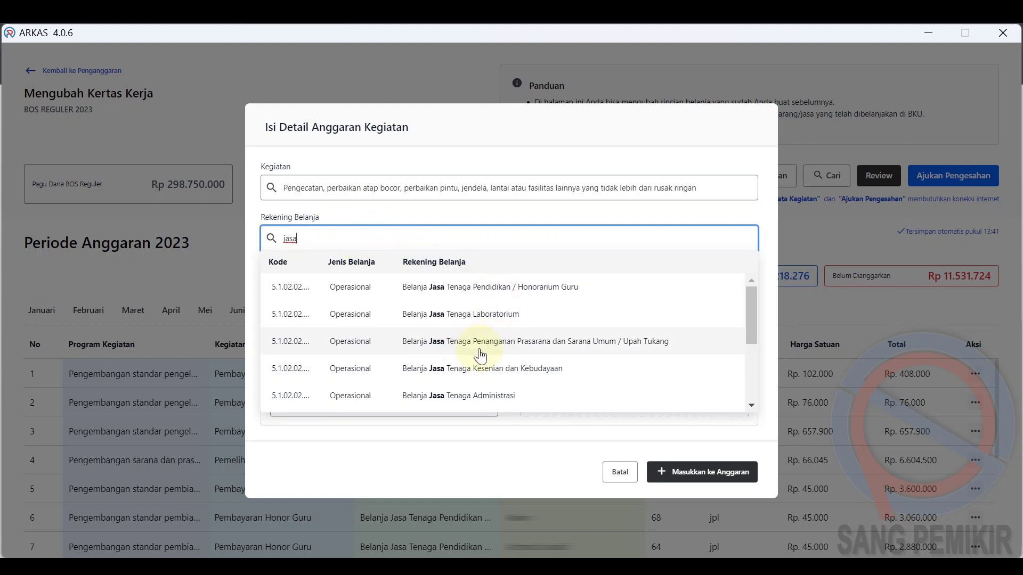
click(624, 349)
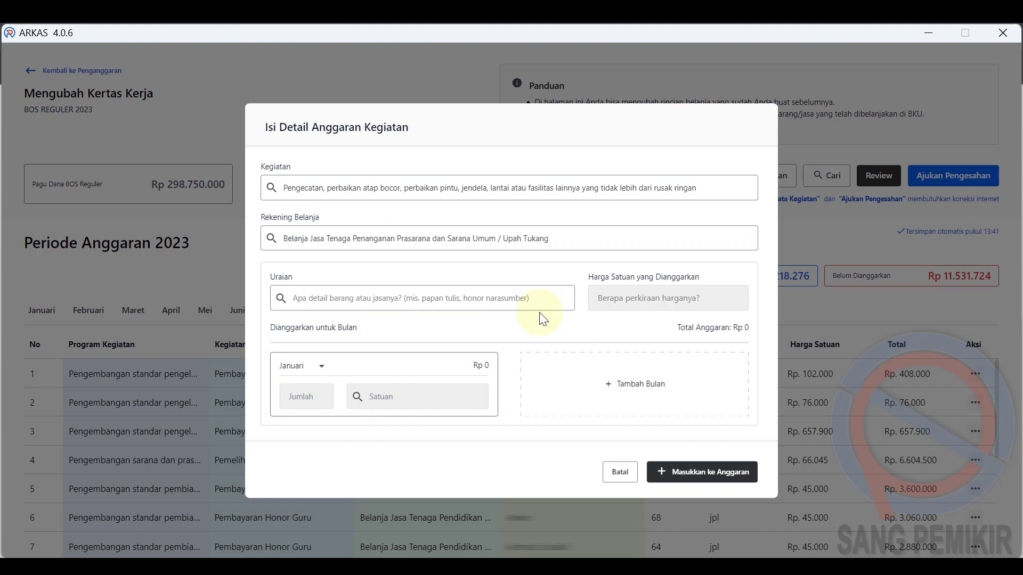
Set the Uraian to Kepala Tukang and the budgeted unit price to Rp 150.000.
click(388, 293)
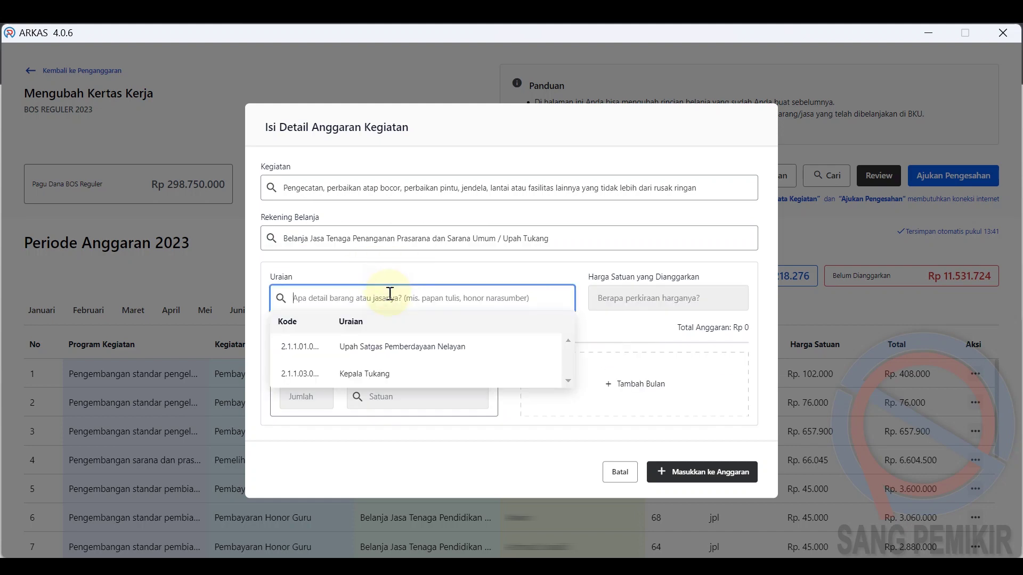
click(384, 374)
click(675, 296)
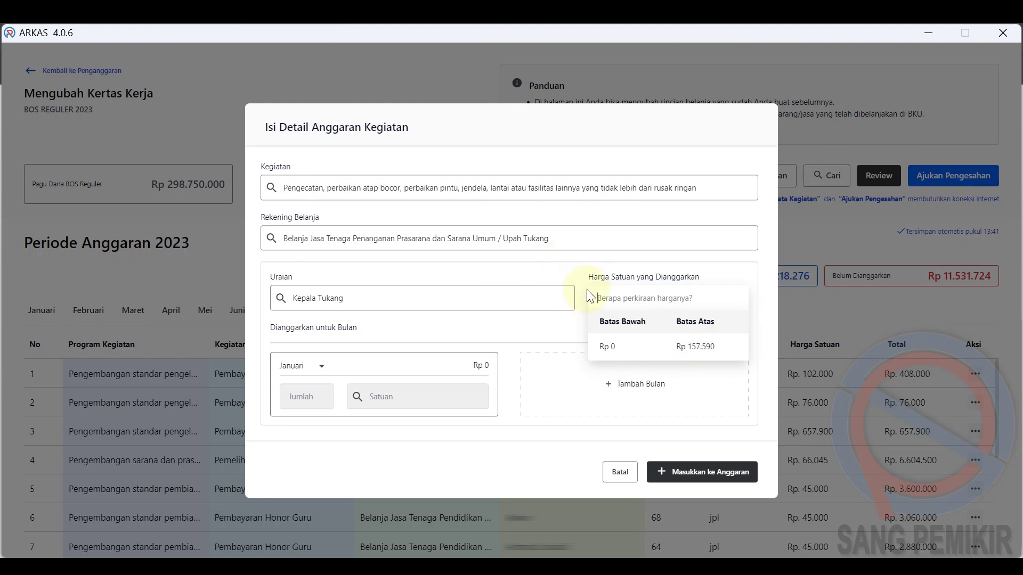
text(1500000)
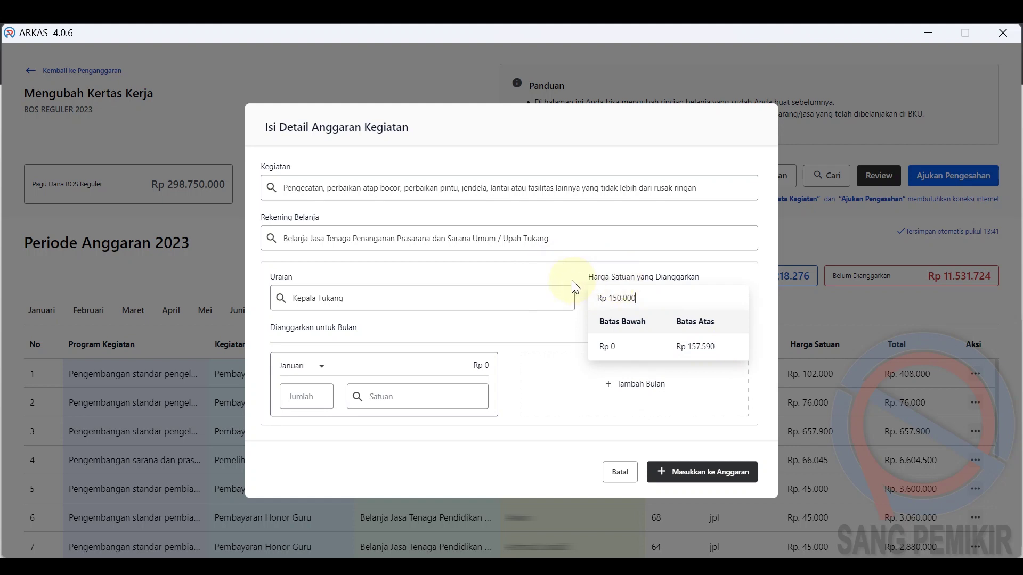
click(570, 281)
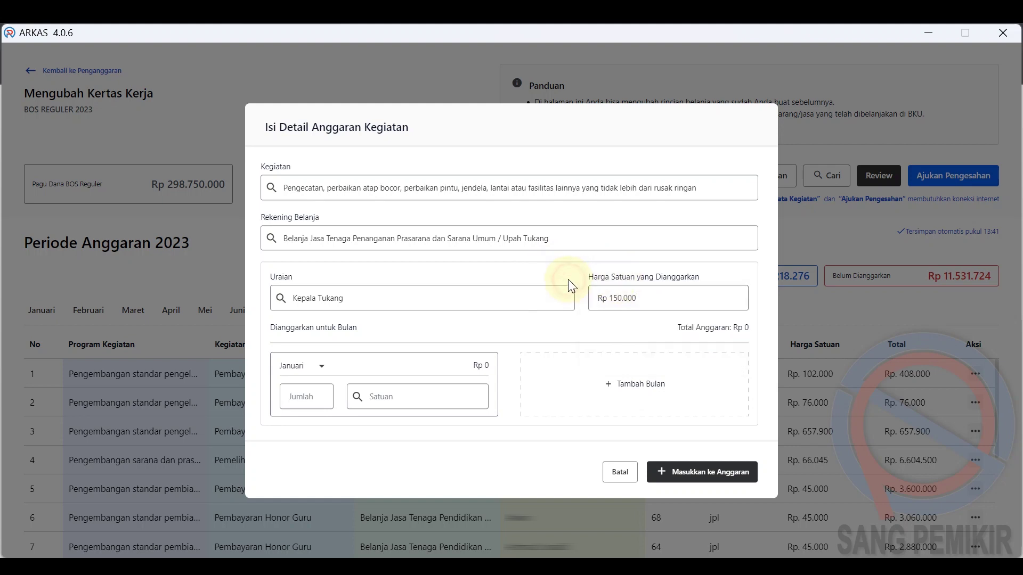
Set the Januari quantity to 1 with the unit hari.
click(305, 397)
text(1)
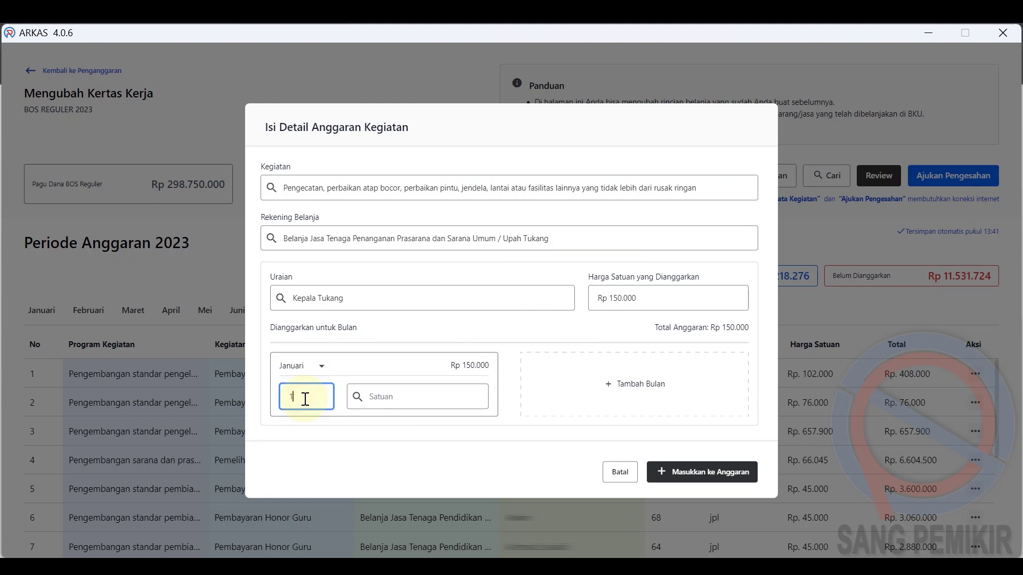
click(403, 396)
text(har)
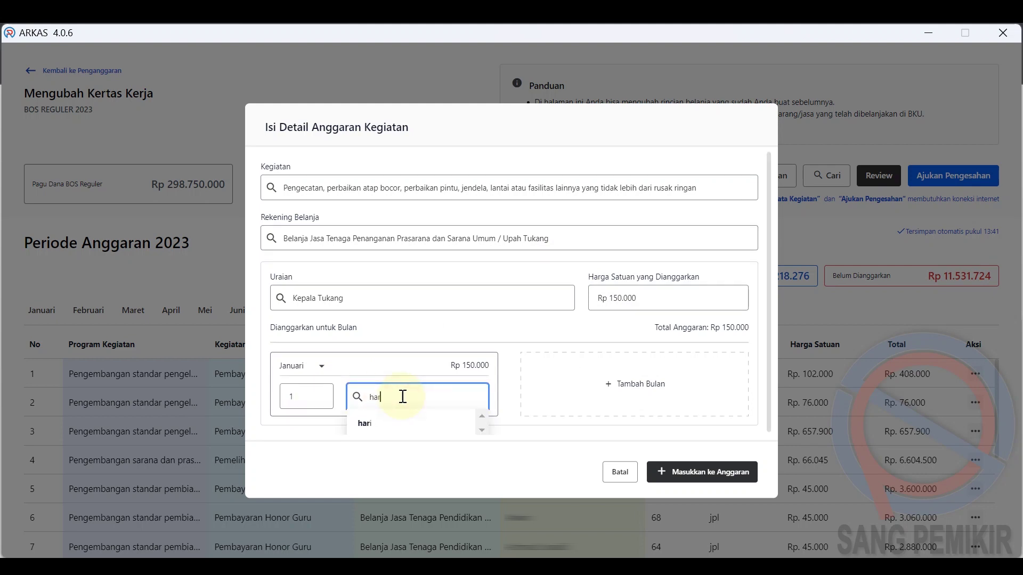
text(i)
key(Return)
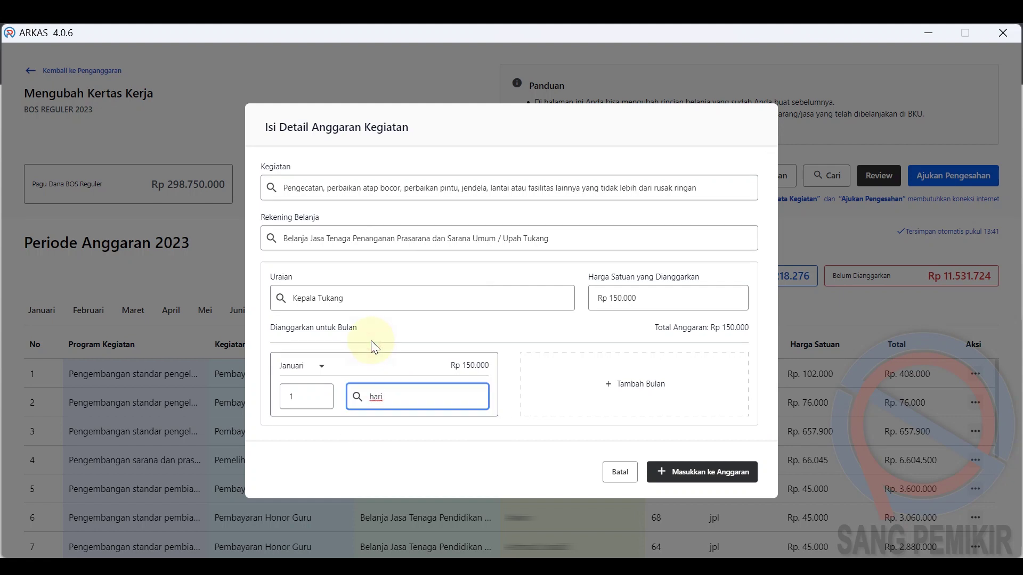
Change the Januari quantity to 2 and its unit to orang.
drag(308, 394, 288, 397)
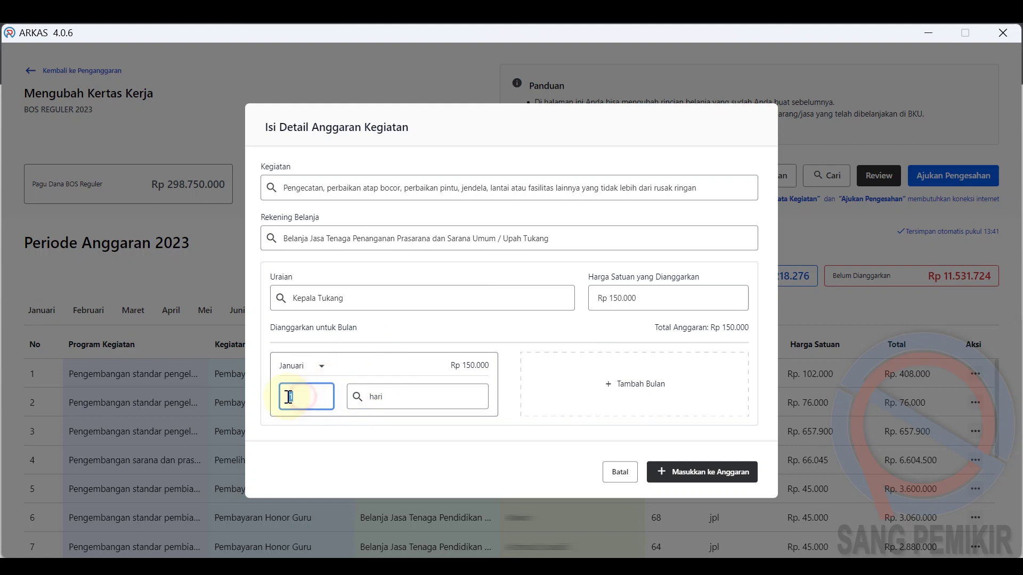
text(2)
click(372, 398)
text(orang)
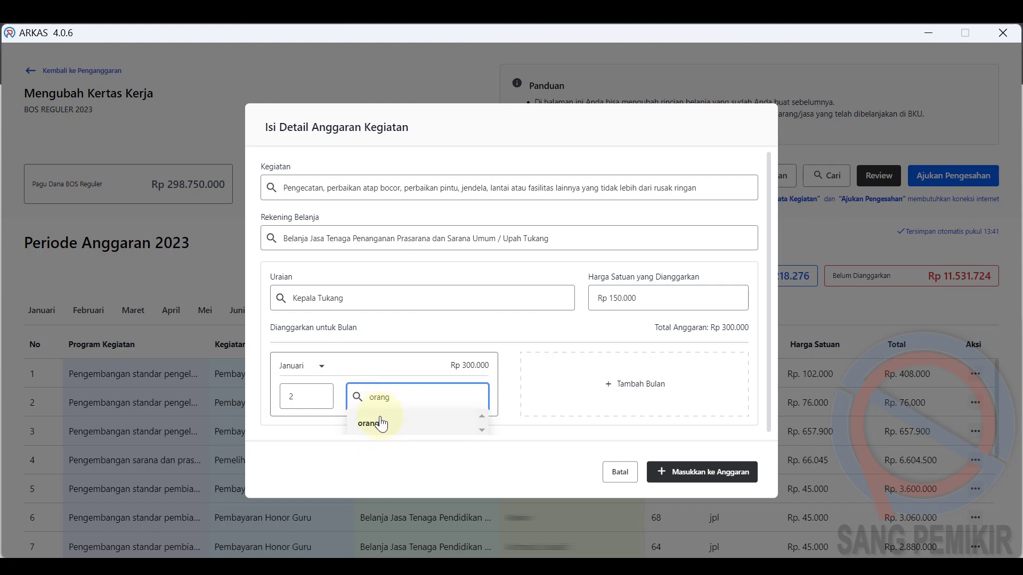
click(375, 423)
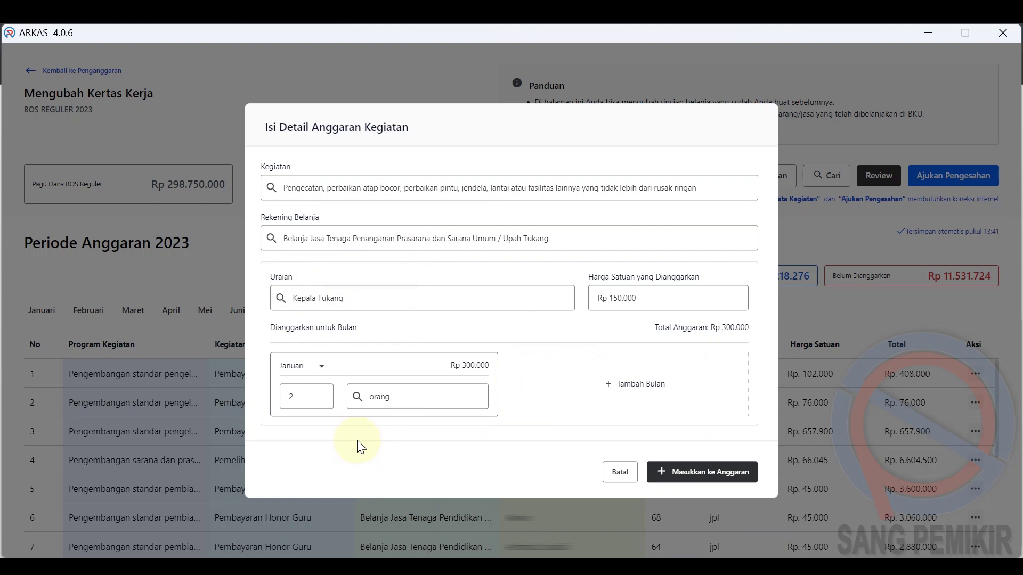
Set the budgeted month of the Kepala Tukang entry to Juli.
click(324, 369)
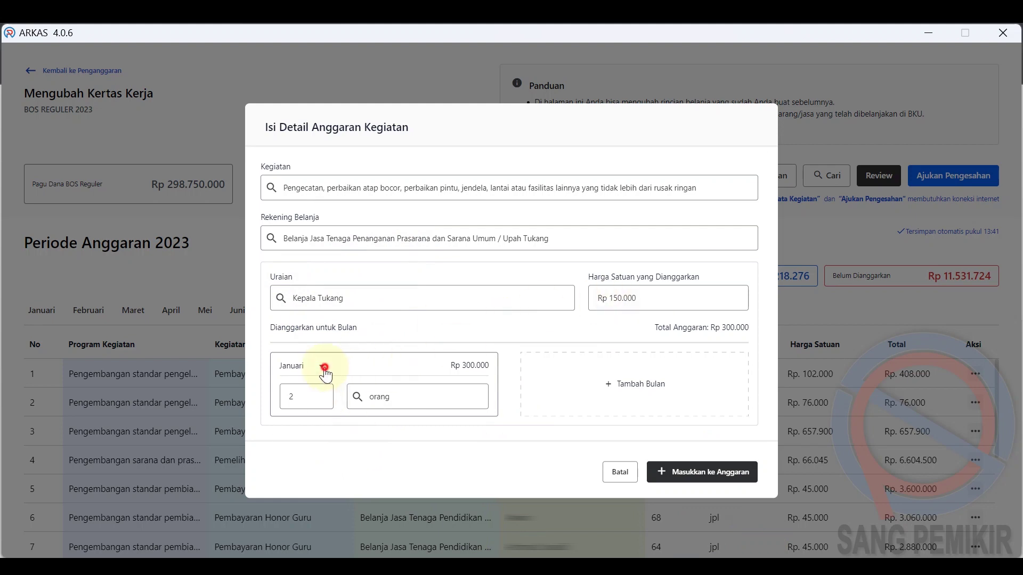
drag(322, 398, 318, 422)
click(301, 417)
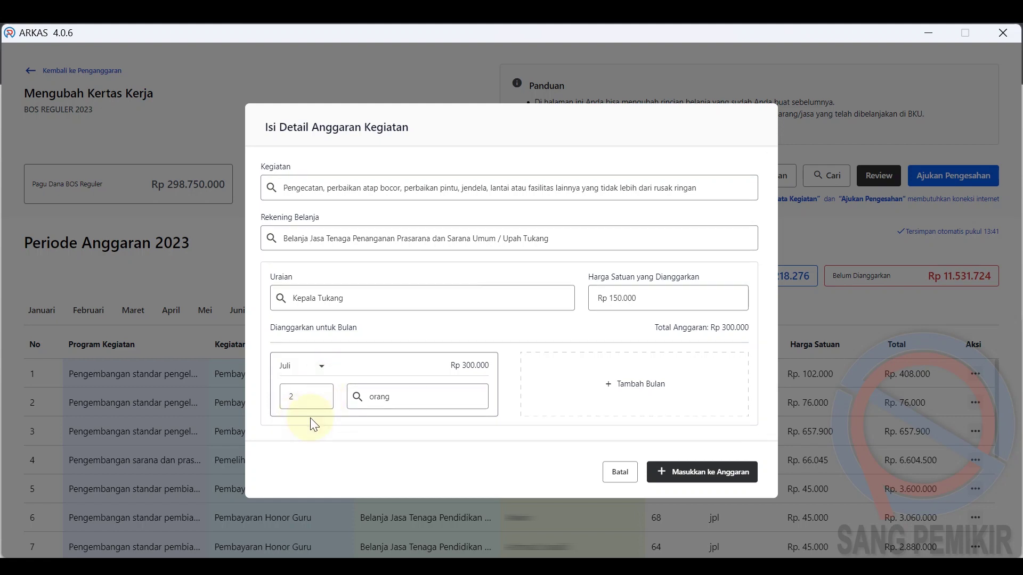
Set the Juli quantity to 1 with the unit hari and submit the Kepala Tukang entry to the budget.
double_click(303, 397)
text(1)
double_click(403, 394)
text(hari)
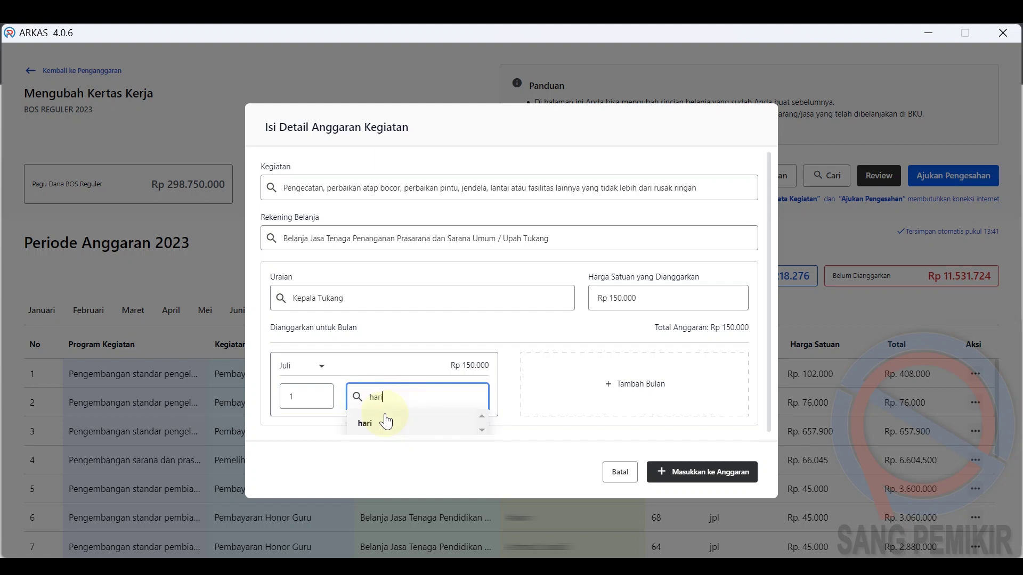
click(385, 422)
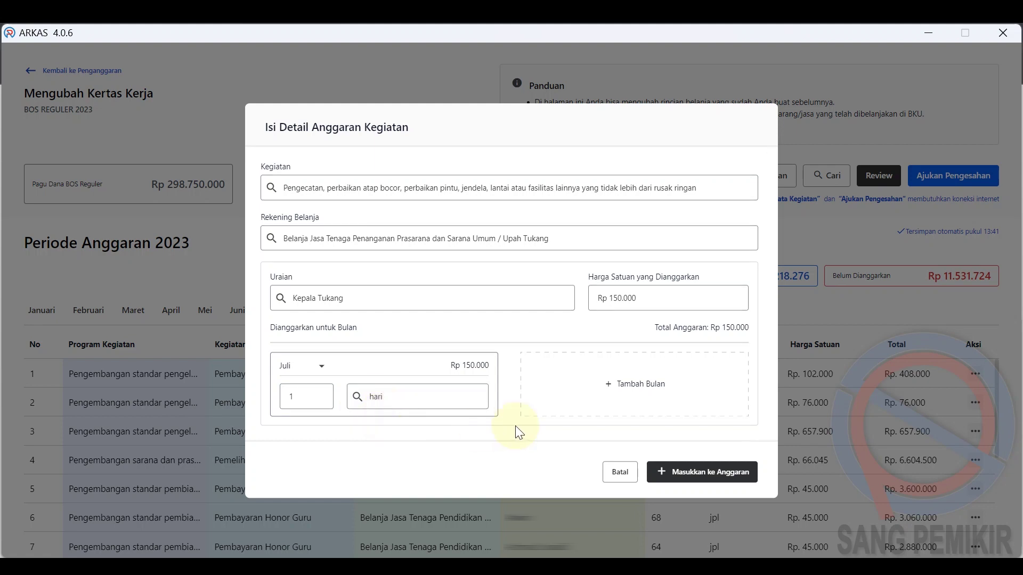
click(697, 472)
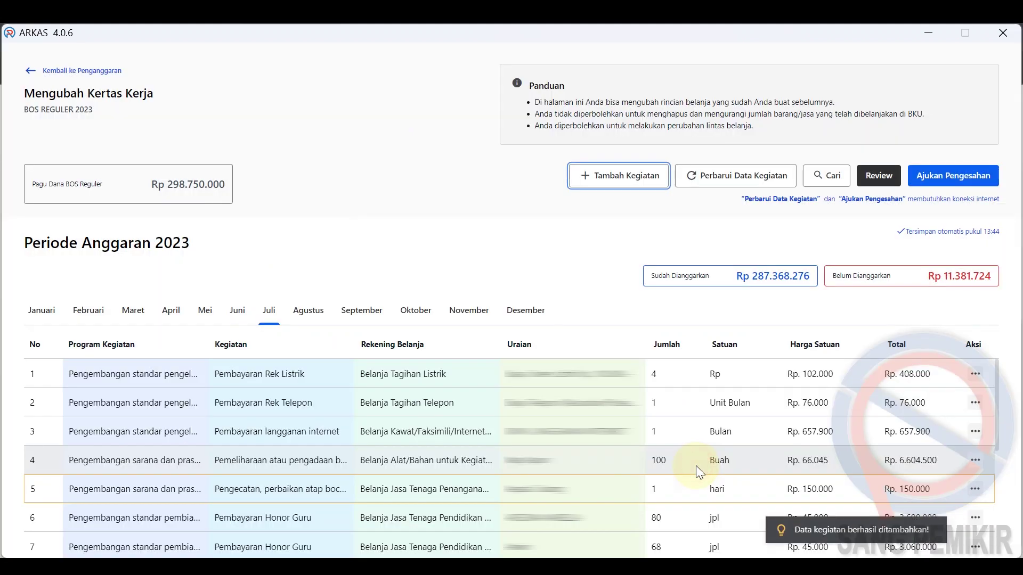
Insert another description under the July Pengecatan activity, choosing Kepala Tukang with a budgeted unit price of Rp 150.000.
click(972, 489)
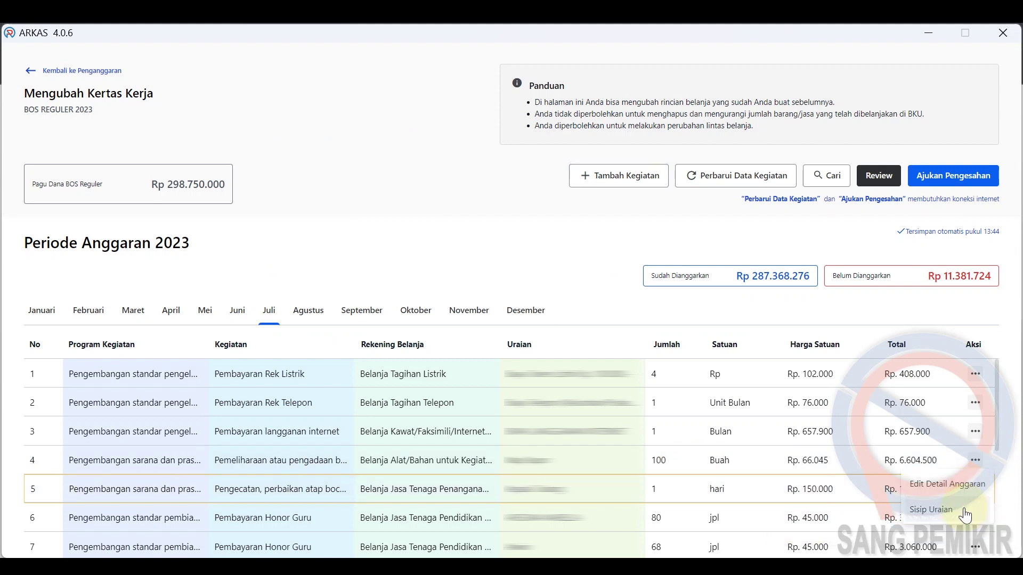
click(964, 509)
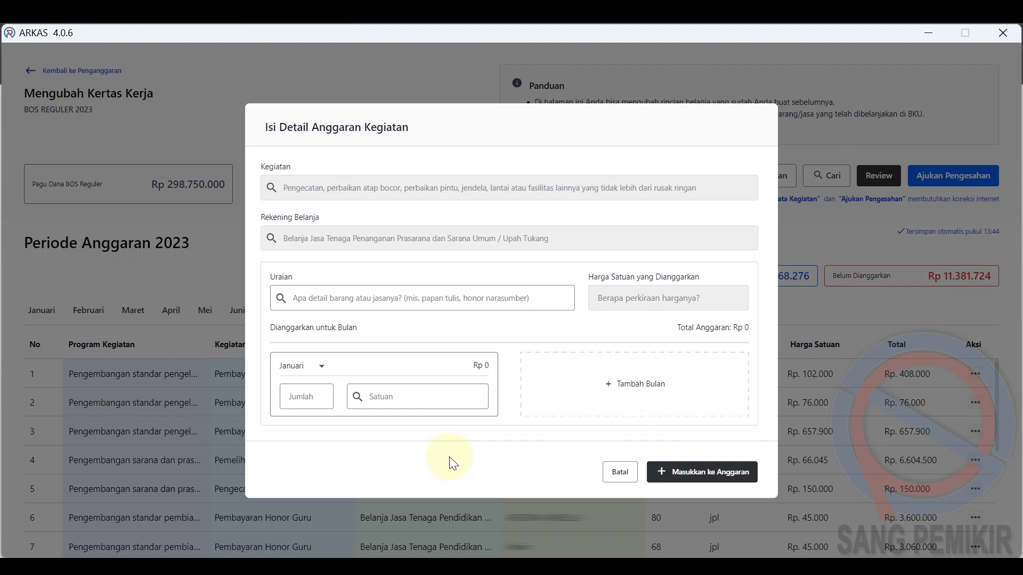
click(391, 306)
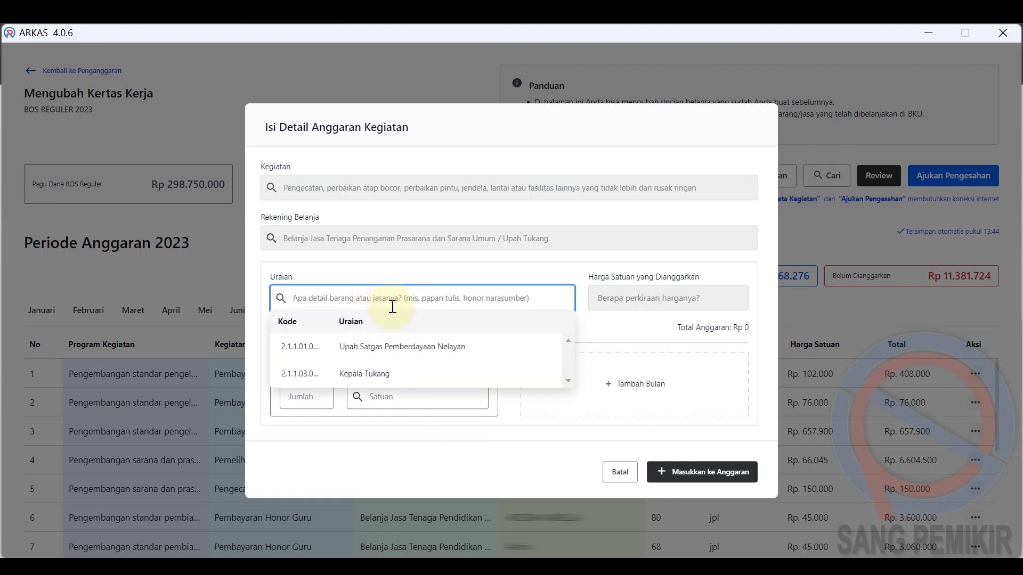
click(388, 373)
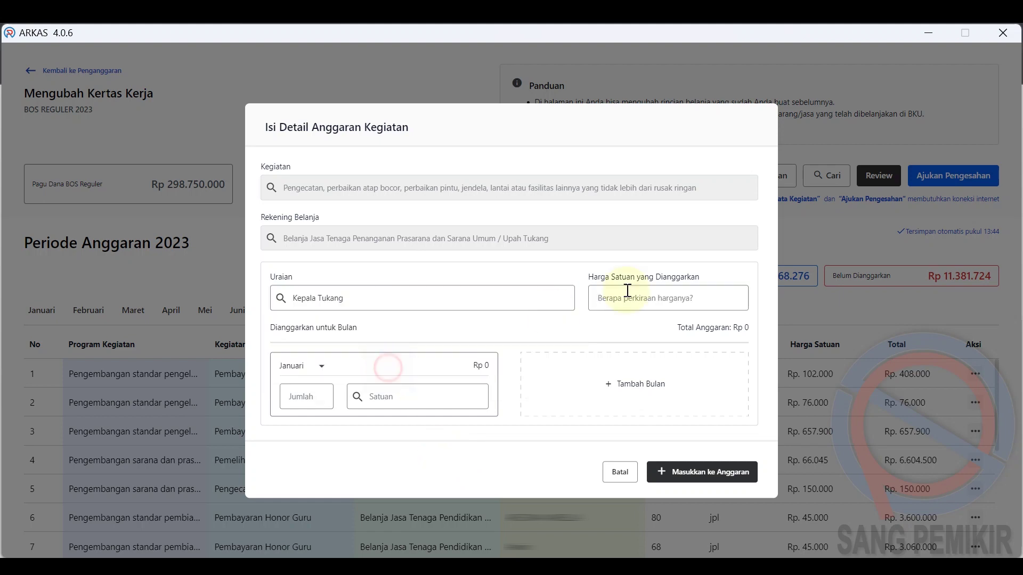
click(657, 294)
text(1500000)
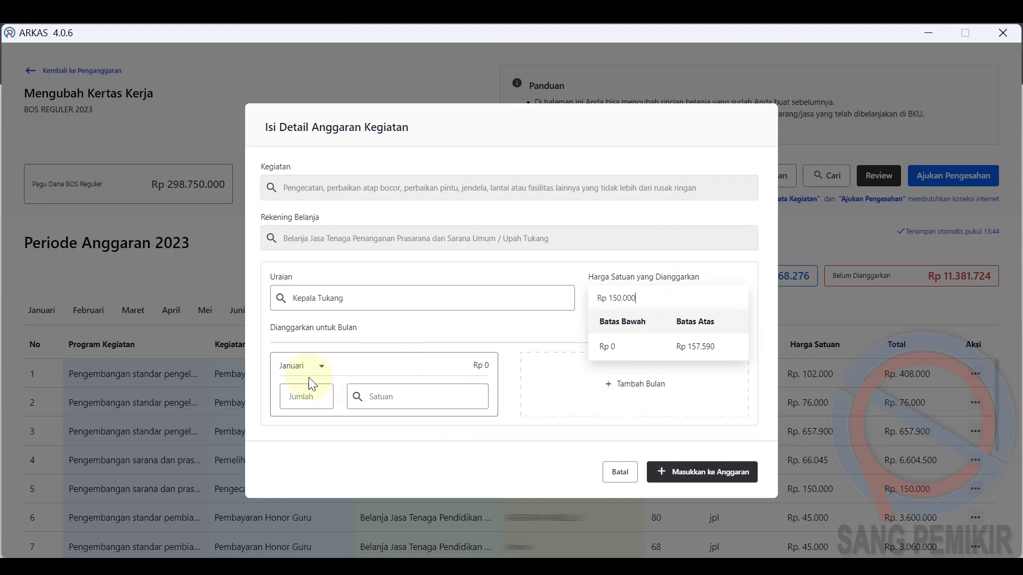
Budget the inserted Kepala Tukang description for Juli with quantity 1 and the unit hari.
click(319, 366)
scroll(319, 395, down, 5)
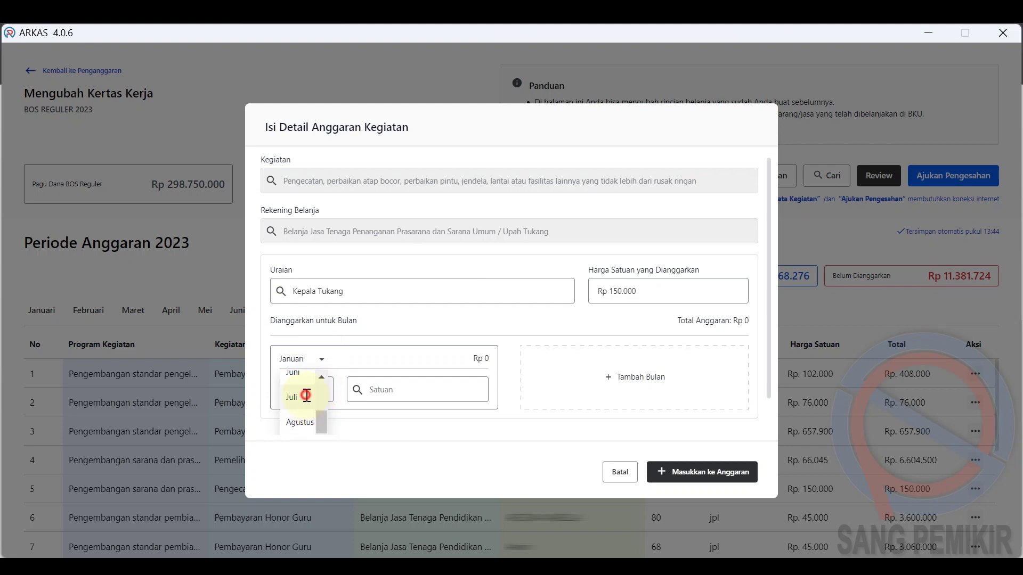
click(307, 400)
click(311, 401)
text(1)
click(450, 398)
text(hari)
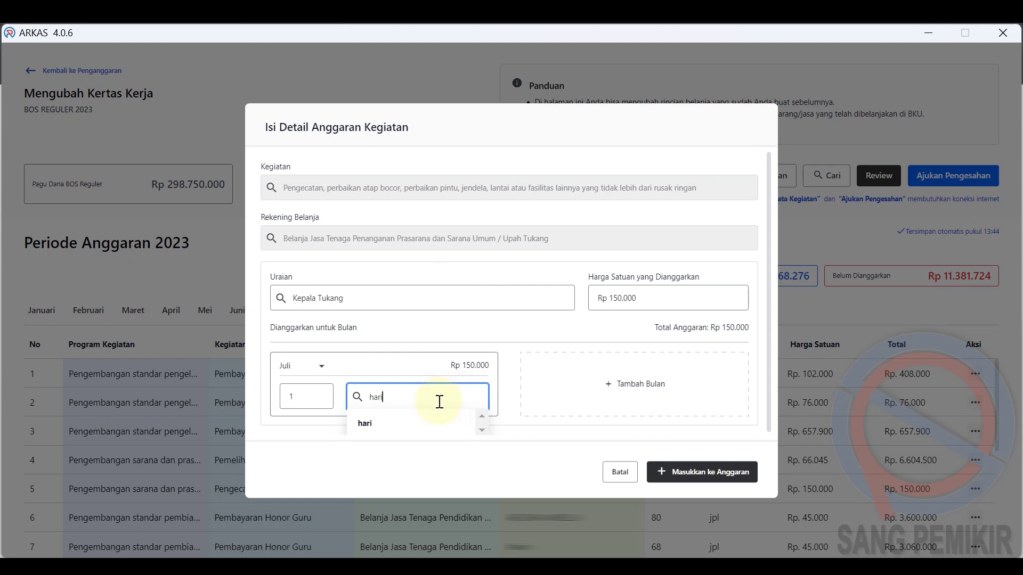
click(400, 424)
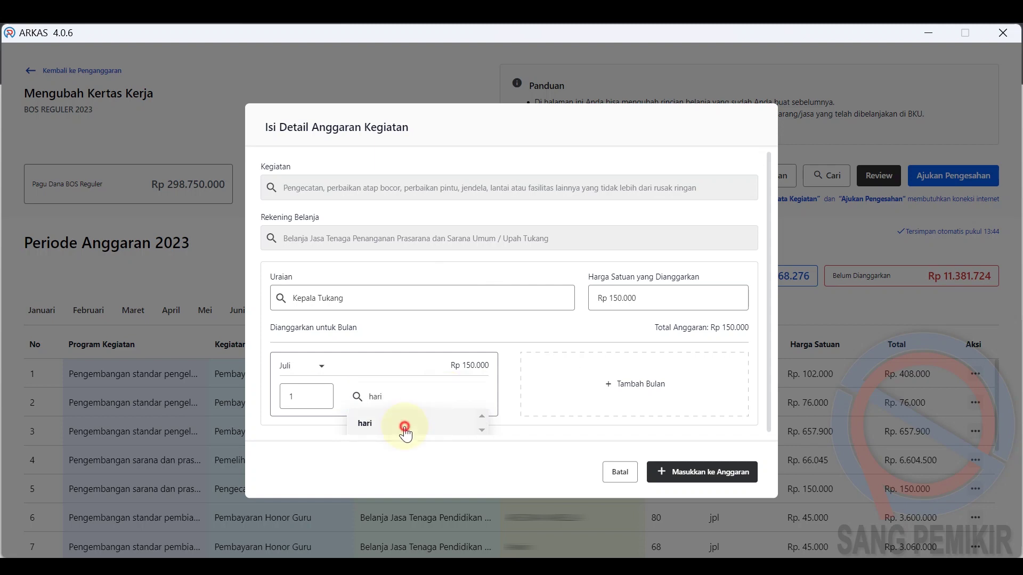
Try to submit the second Kepala Tukang entry to the budget and open the previously budgeted matching activity.
click(687, 471)
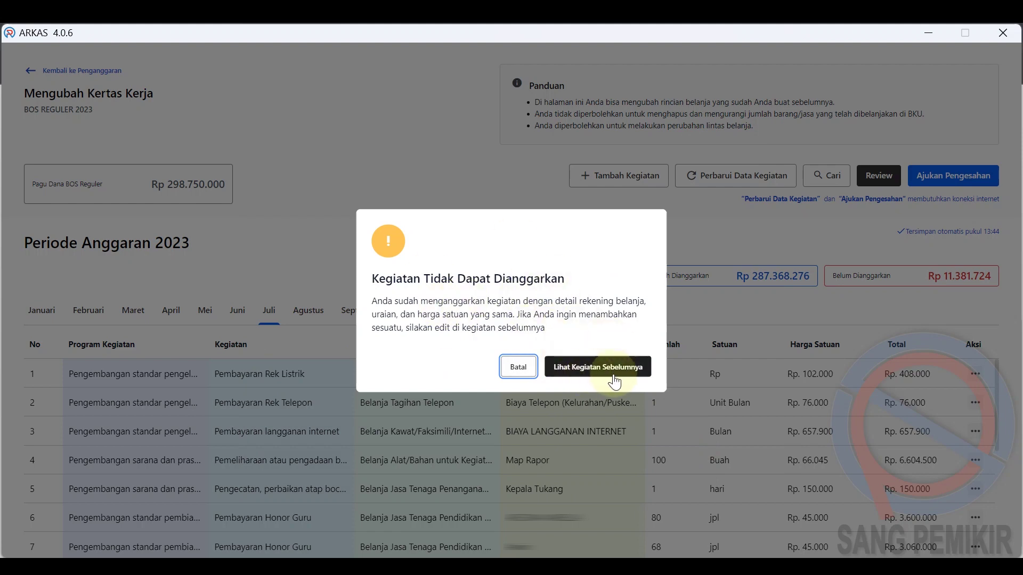
click(597, 367)
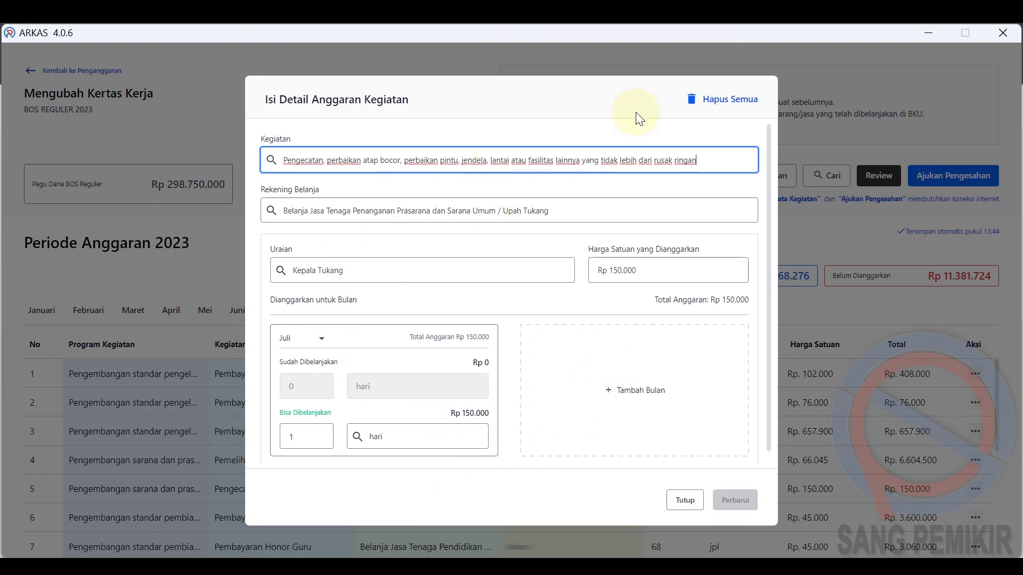
Delete the entire Kepala Tukang activity entry from the July budget and check the remaining July rows.
click(719, 100)
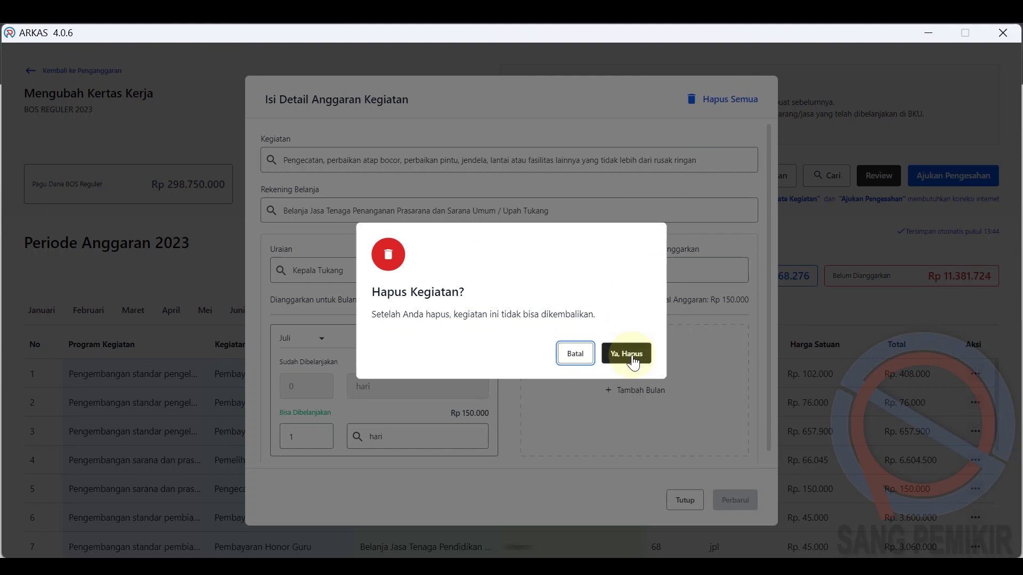
click(634, 357)
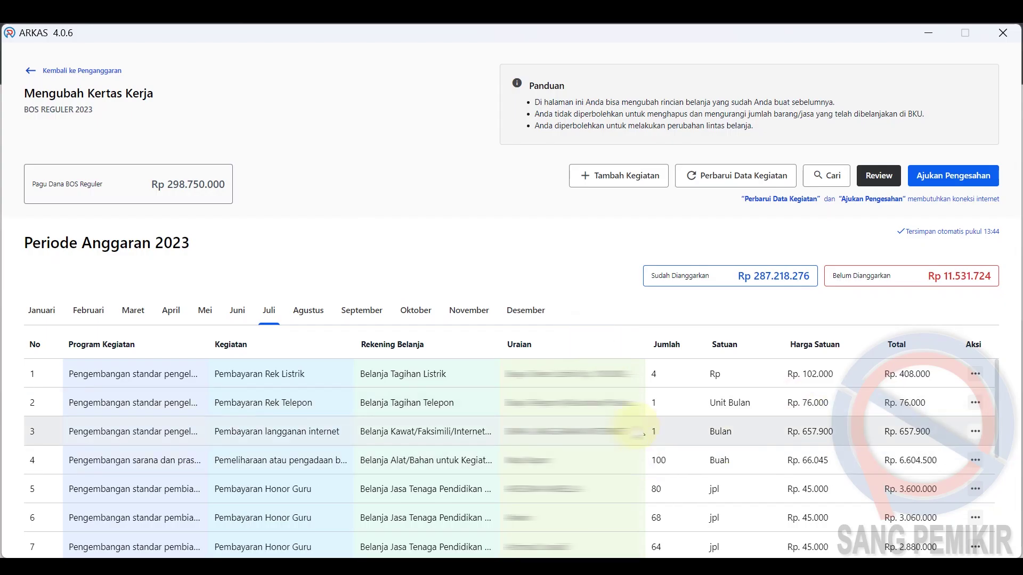
scroll(926, 446, down, 5)
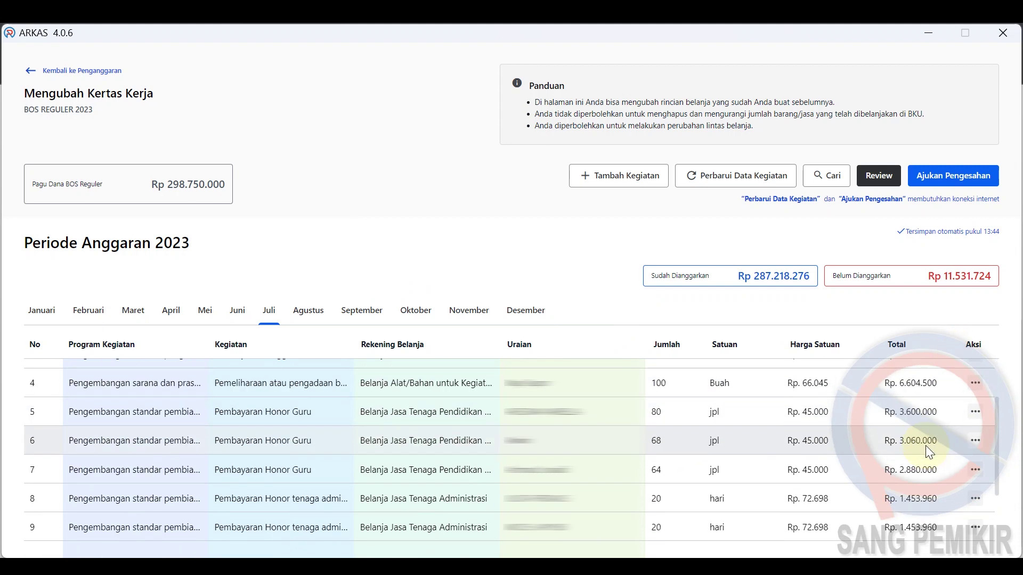
scroll(926, 445, up, 5)
scroll(925, 446, up, 1)
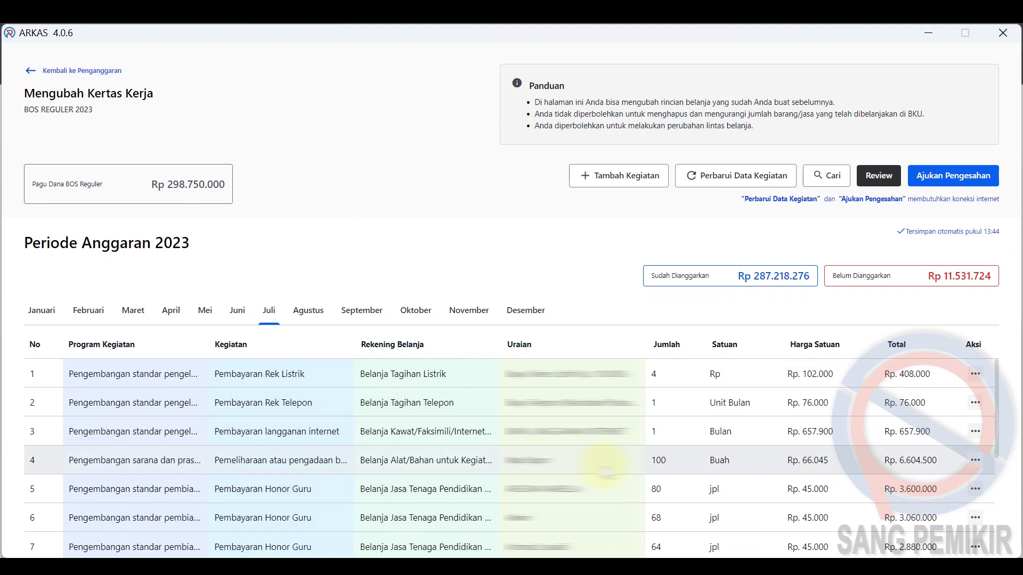
Start a new budget activity for "Pengecatan, perbaikan atap bocor" under the account Belanja Jasa Tenaga Penanganan Prasarana dan Sarana Umum / Upah Tukang.
click(632, 180)
click(392, 189)
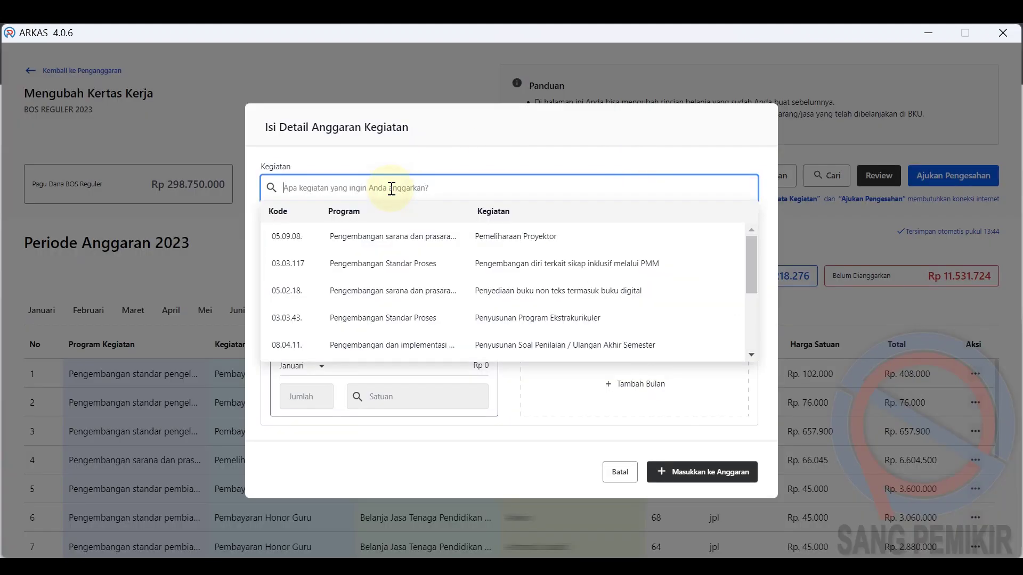
text(perbaikan)
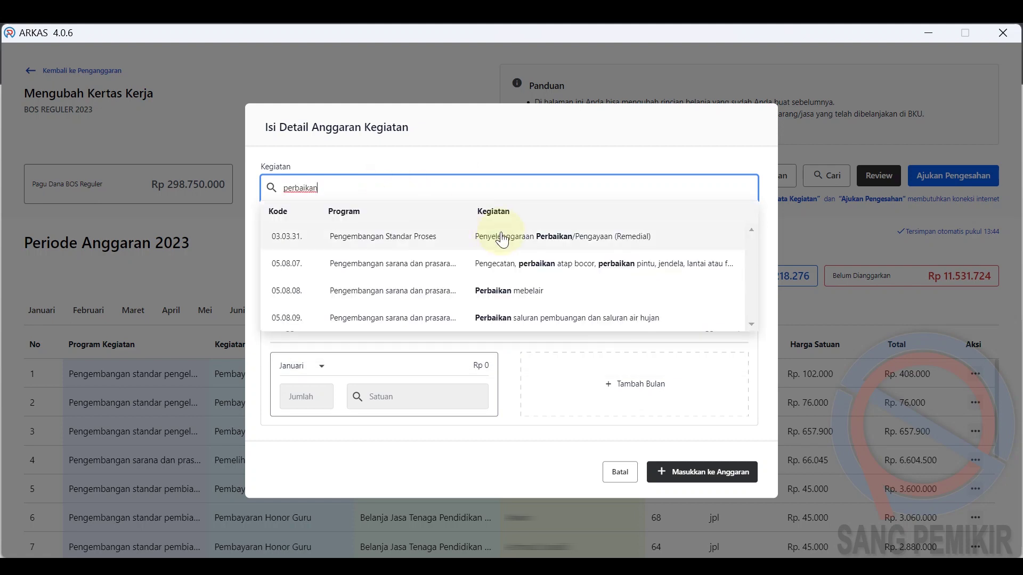
click(524, 266)
click(525, 242)
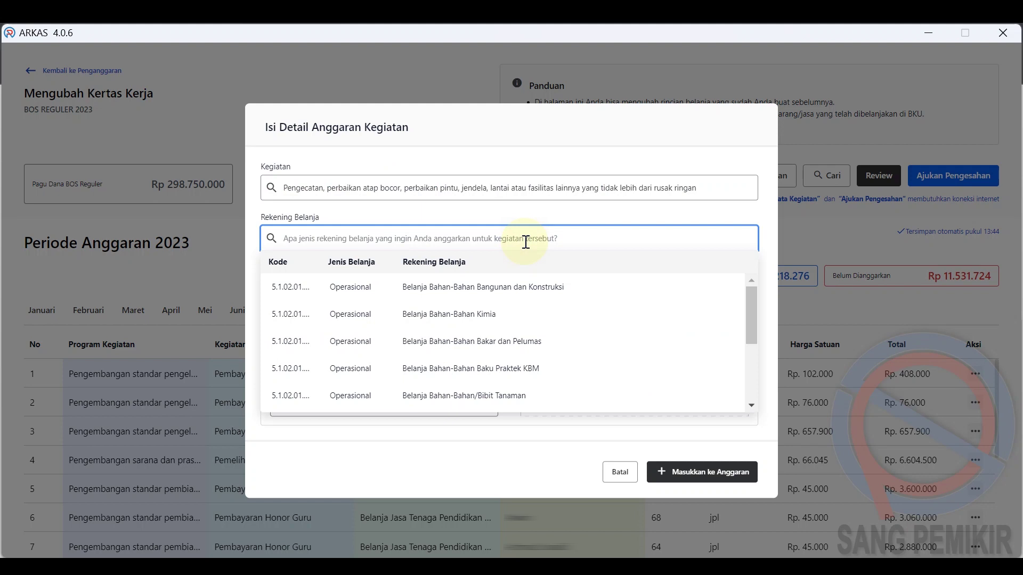
text(jasa)
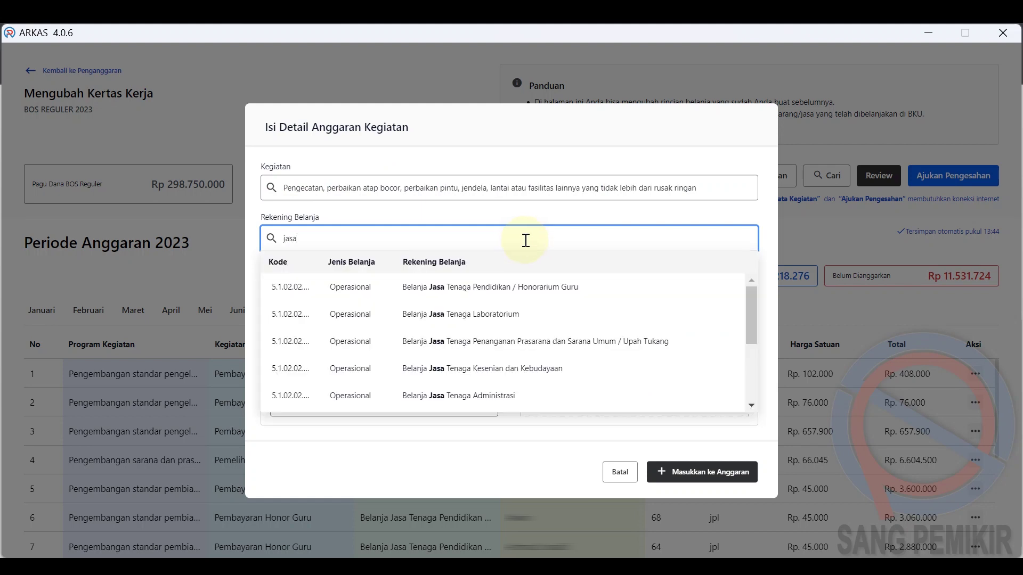
click(580, 341)
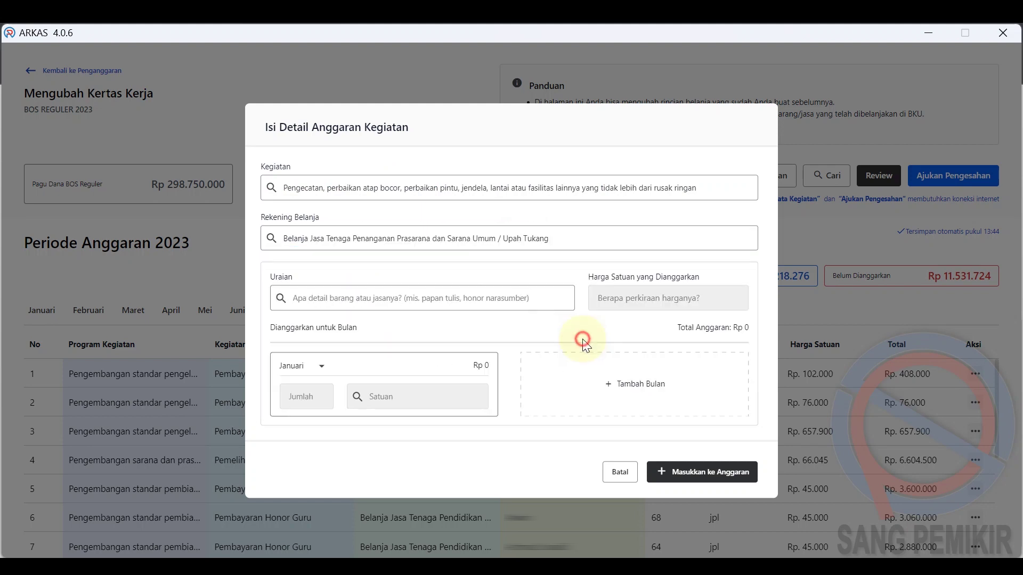
Choose Kepala Tukang as the item description and set its budgeted unit price to Rp 150.000.
click(412, 302)
click(403, 368)
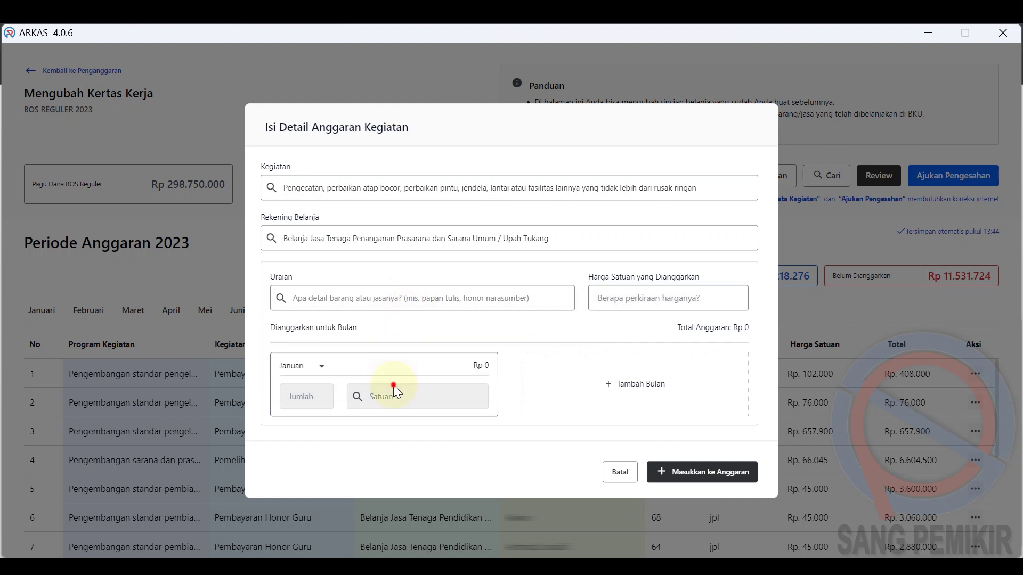
click(618, 303)
text(15)
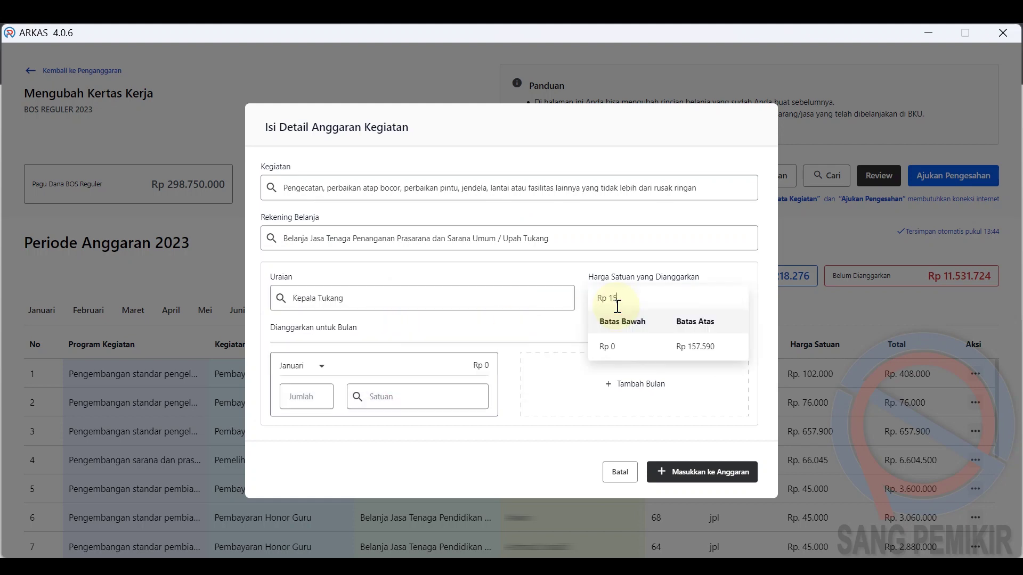
text(0.000)
Budget the Kepala Tukang item for Juli with a quantity of 3 and the unit orang.
click(321, 366)
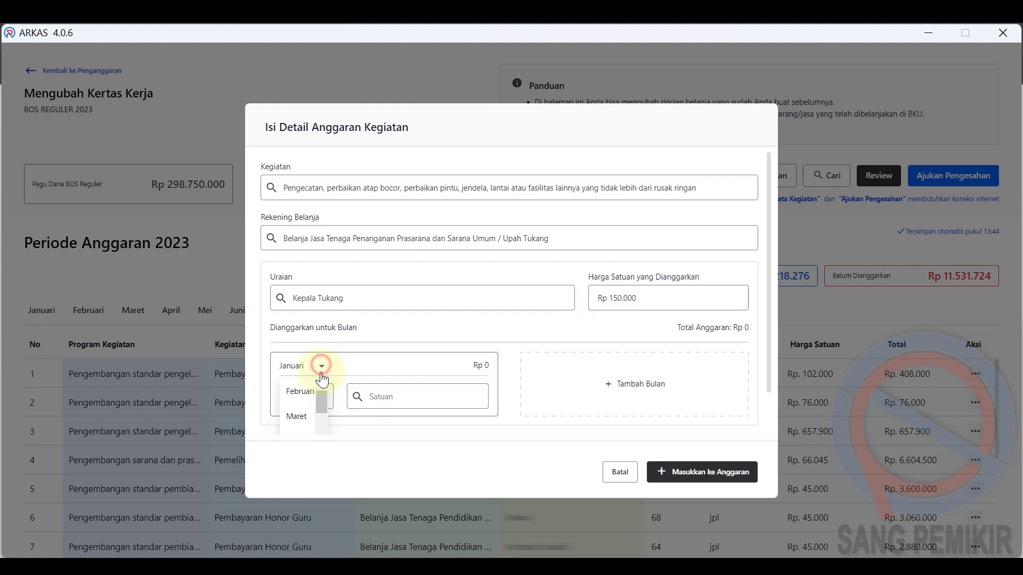
drag(322, 394, 320, 414)
click(312, 404)
click(311, 393)
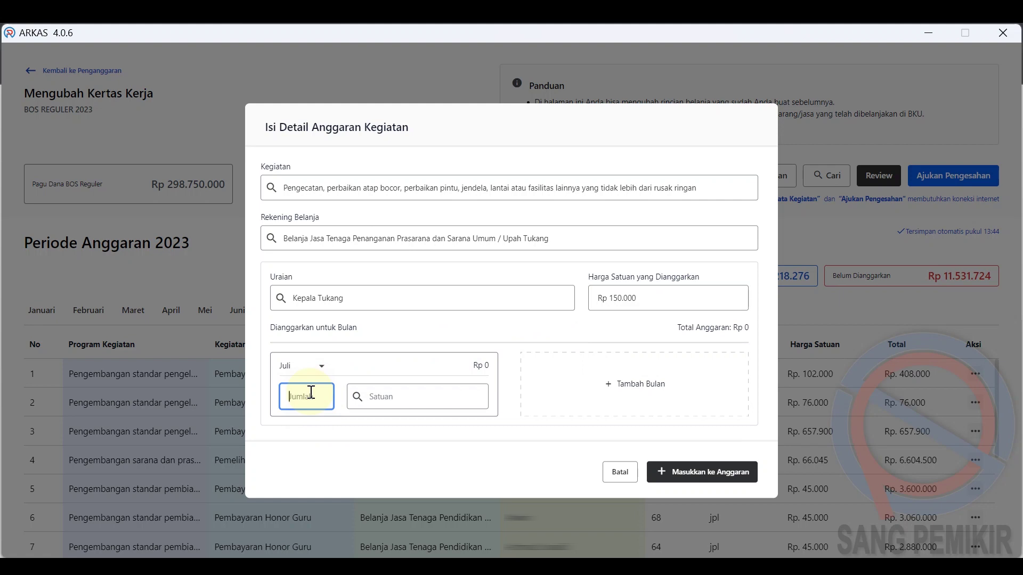
text(3)
click(387, 397)
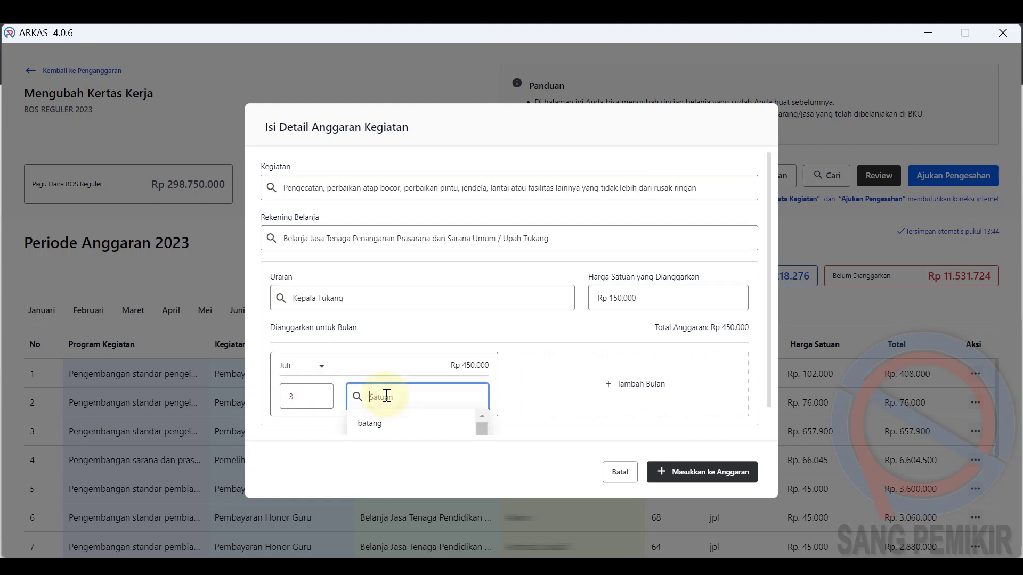
text(orang)
click(383, 422)
click(438, 468)
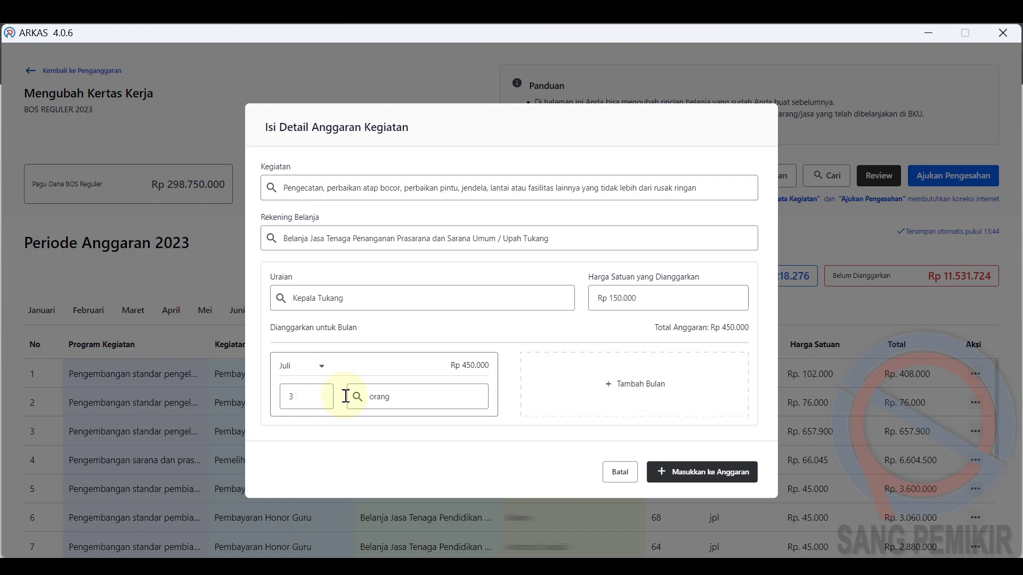
Try to replace the Juli unit with OH and add the entry to the budget.
click(405, 401)
key(BackSpace)
key(BackSpace)
key(BackSpace)
key(BackSpace)
key(BackSpace)
text(oH)
key(BackSpace)
text(h)
key(BackSpace)
key(BackSpace)
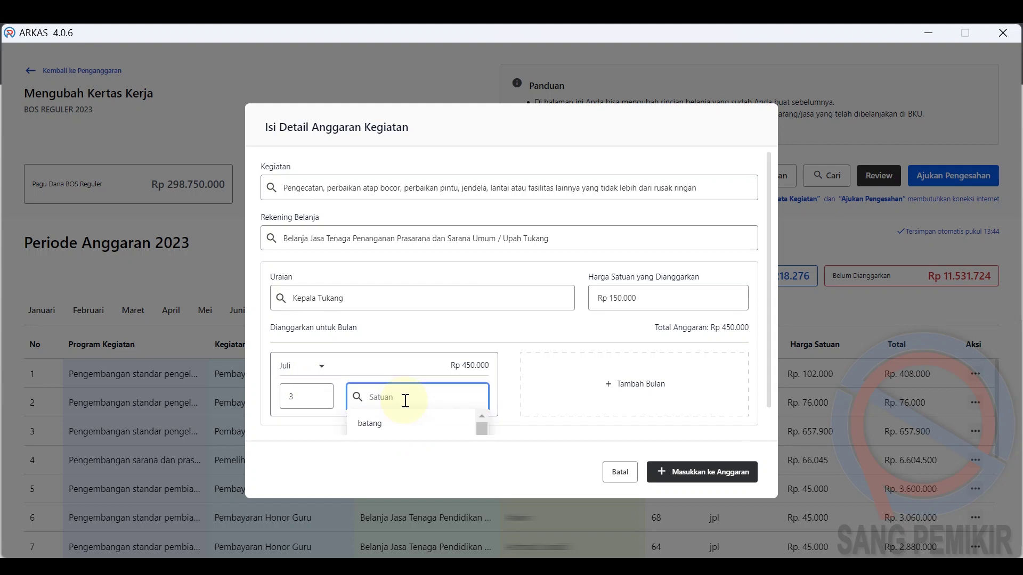
text(o)
key(BackSpace)
text(OH)
click(707, 472)
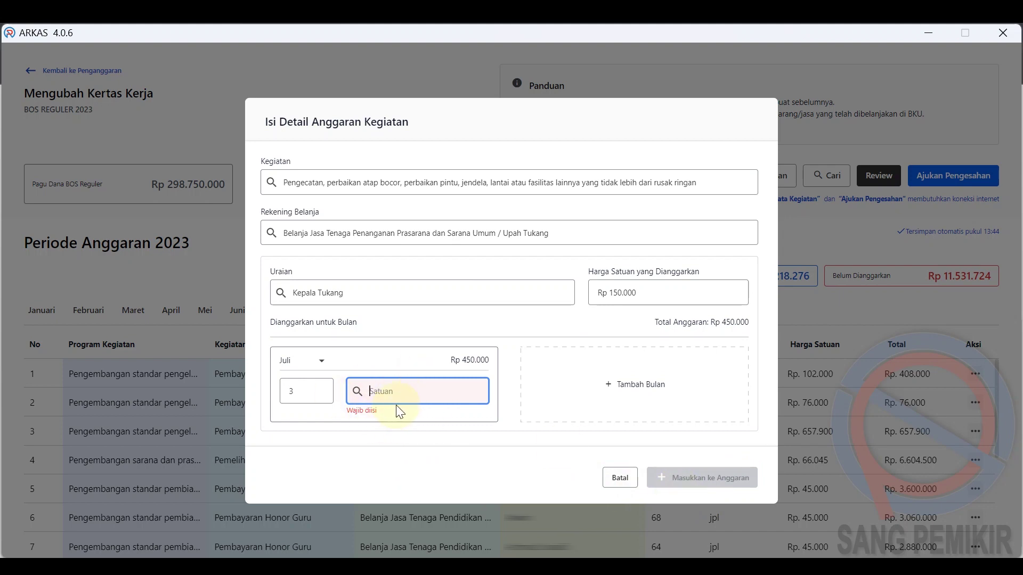
Set the Juli quantity to 30 and choose hari as the unit.
double_click(311, 389)
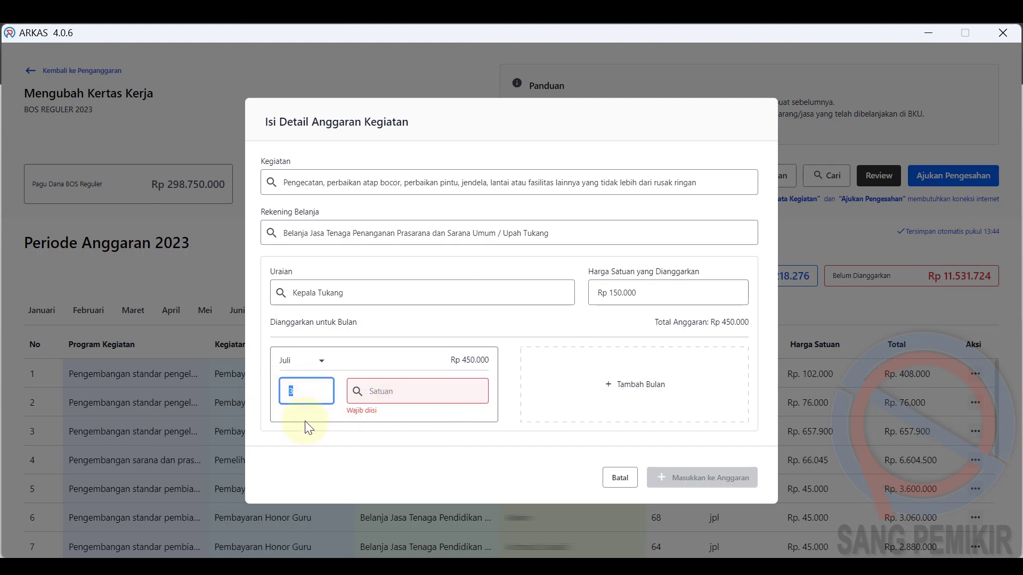
text(0)
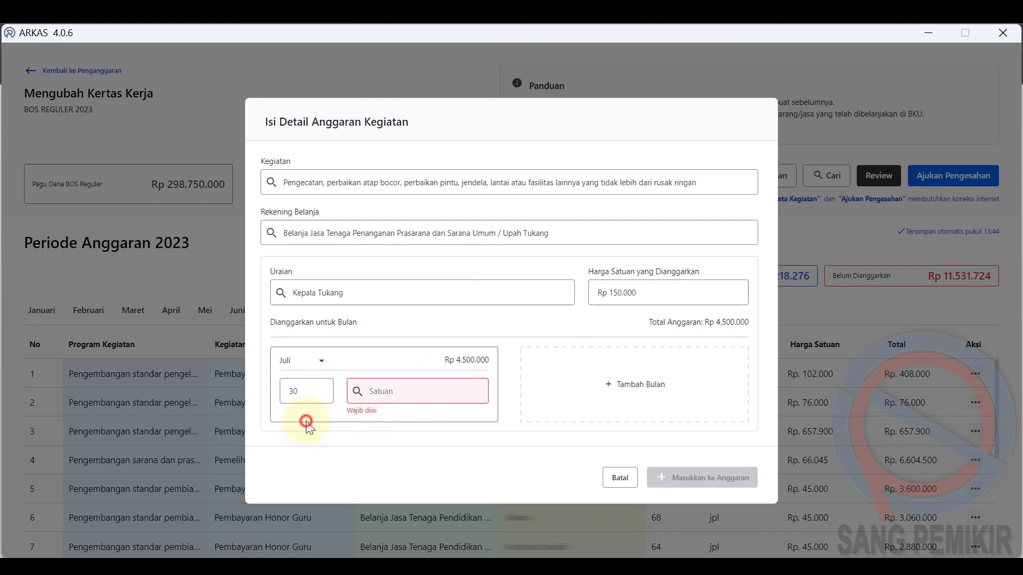
click(388, 393)
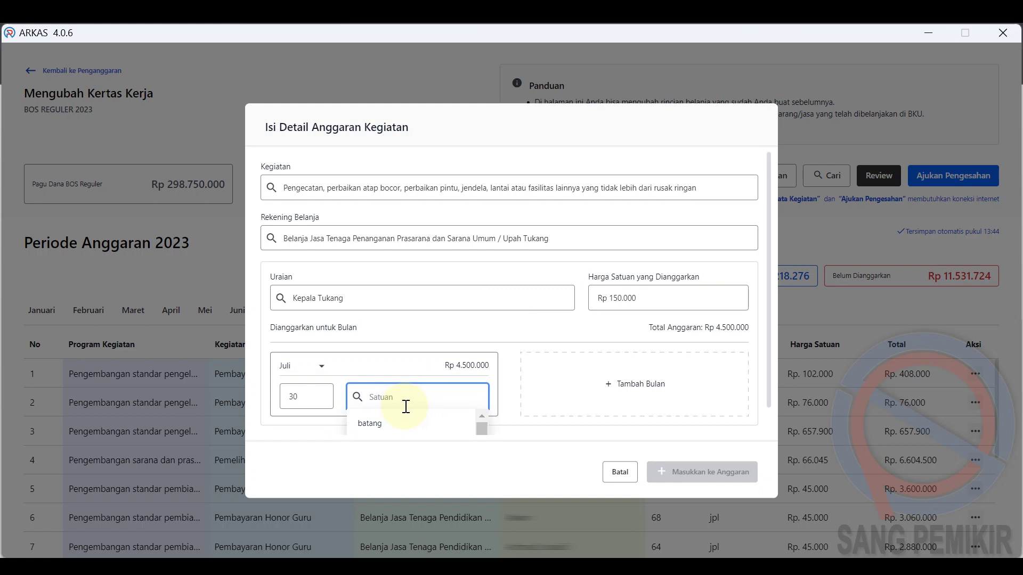
text(hari)
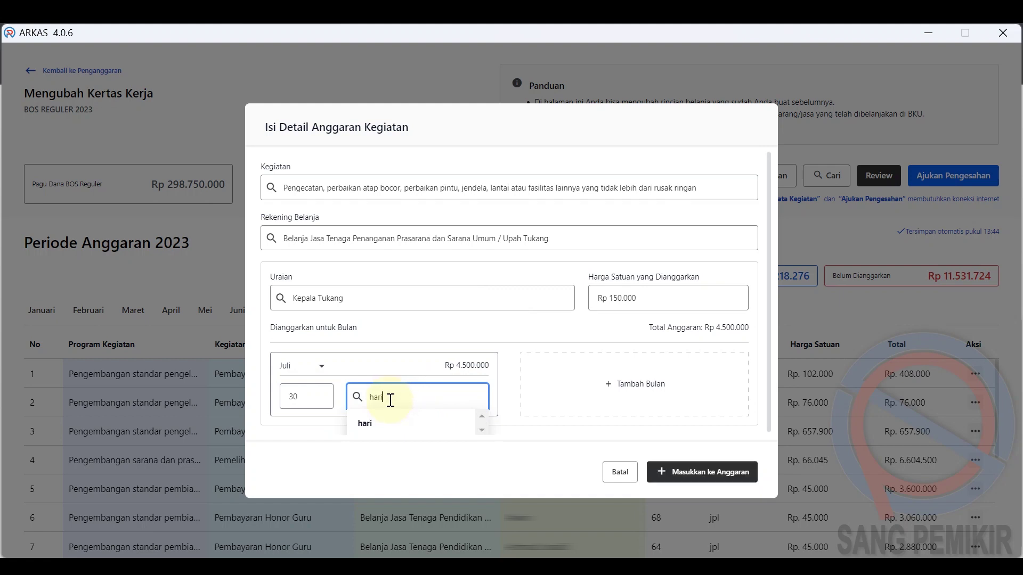
click(368, 424)
click(393, 467)
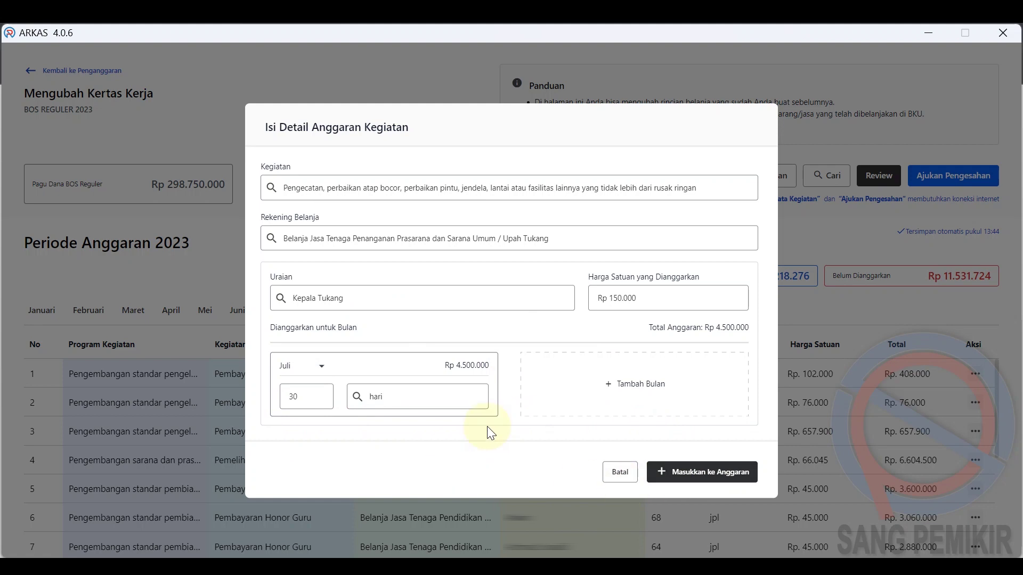
Cancel the new Kepala Tukang entry without adding it to the budget.
click(618, 471)
click(548, 362)
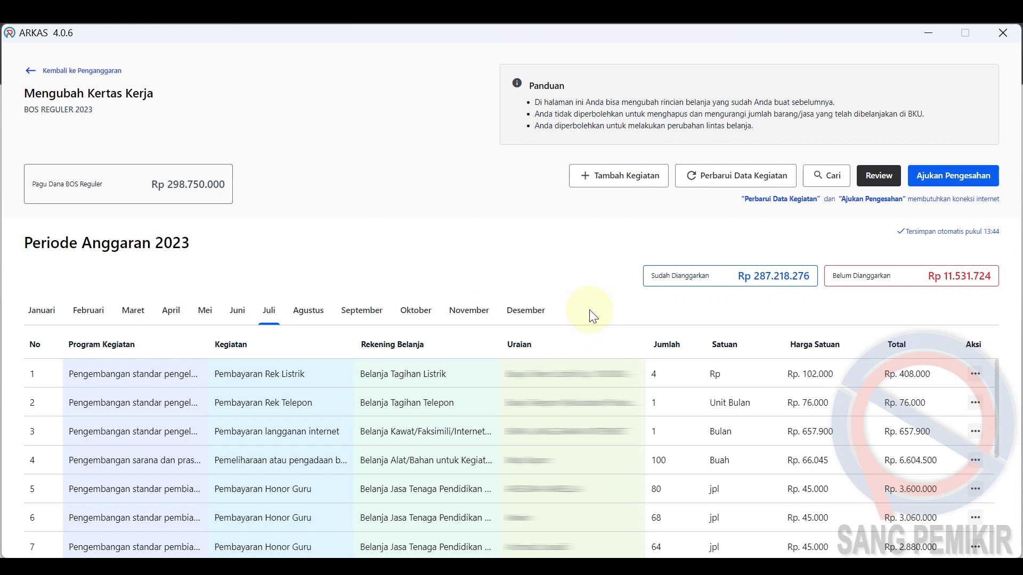
click(584, 279)
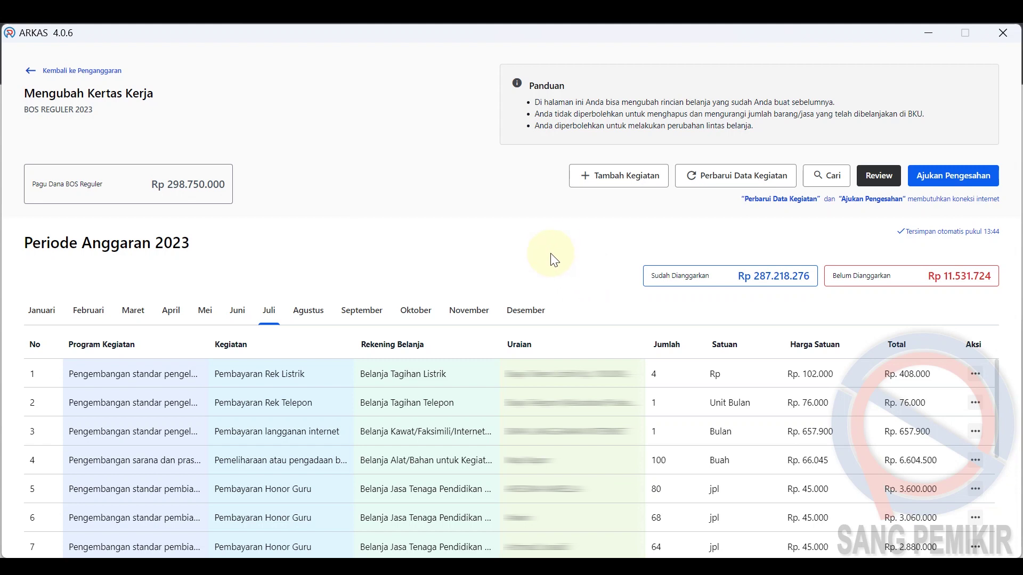
Start another budget activity and select "Simulasi dan pelaksanaan Asesmen Nasional Berbasis Komputer" by searching for "ases".
click(588, 183)
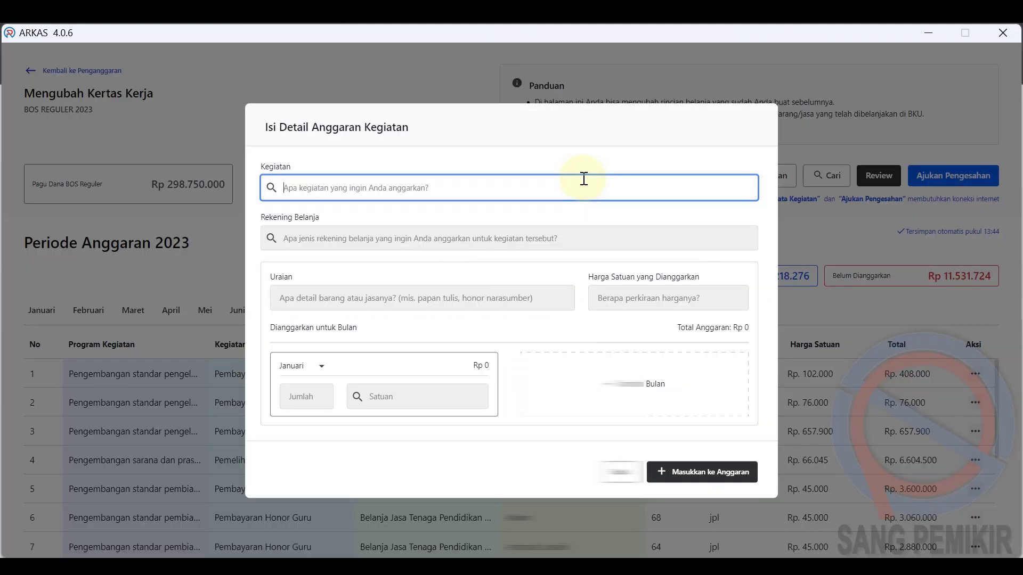
text(anbk)
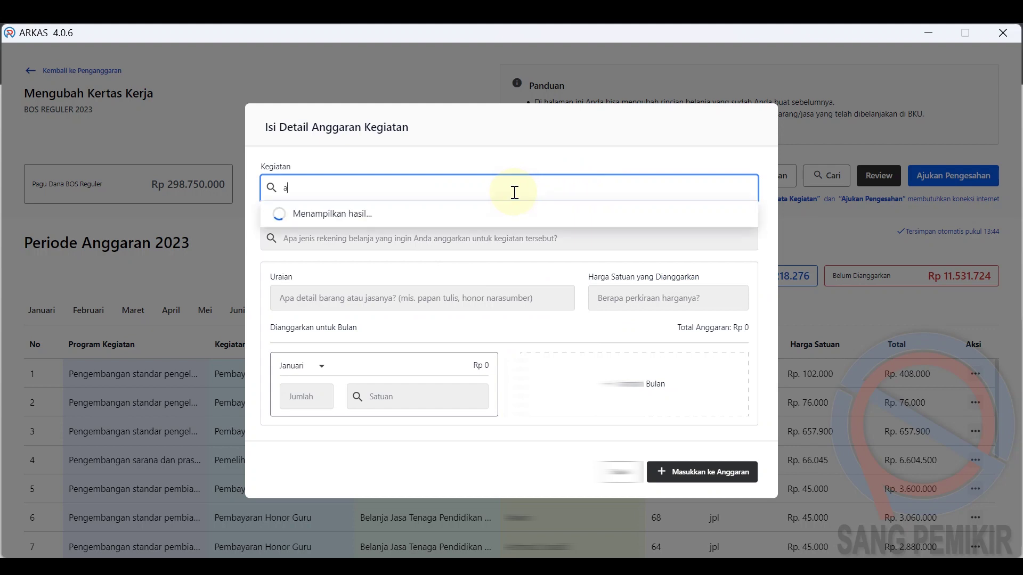
key(BackSpace)
key(BackSpace)
key(BackSpace)
key(BackSpace)
text(ases)
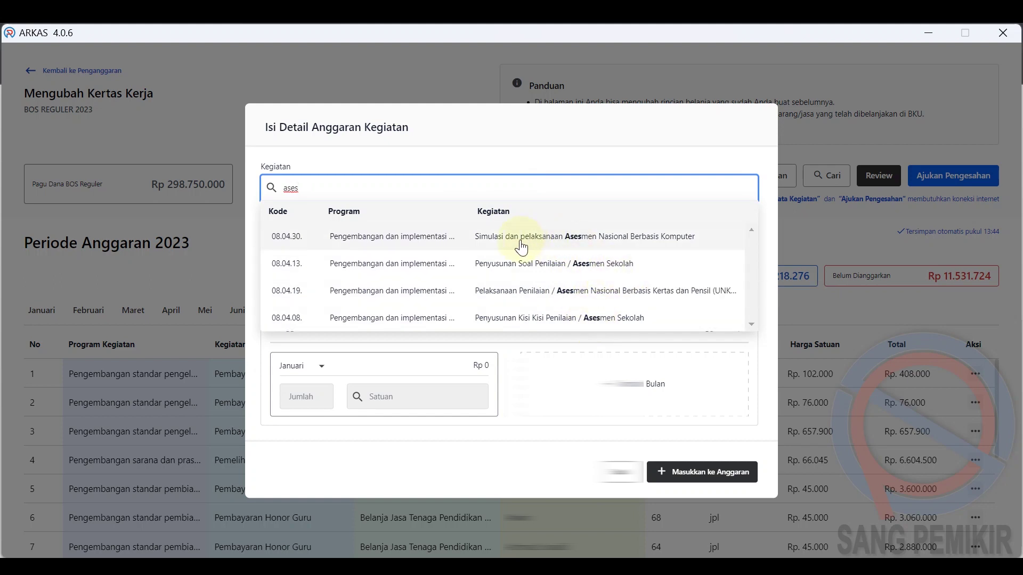
click(657, 236)
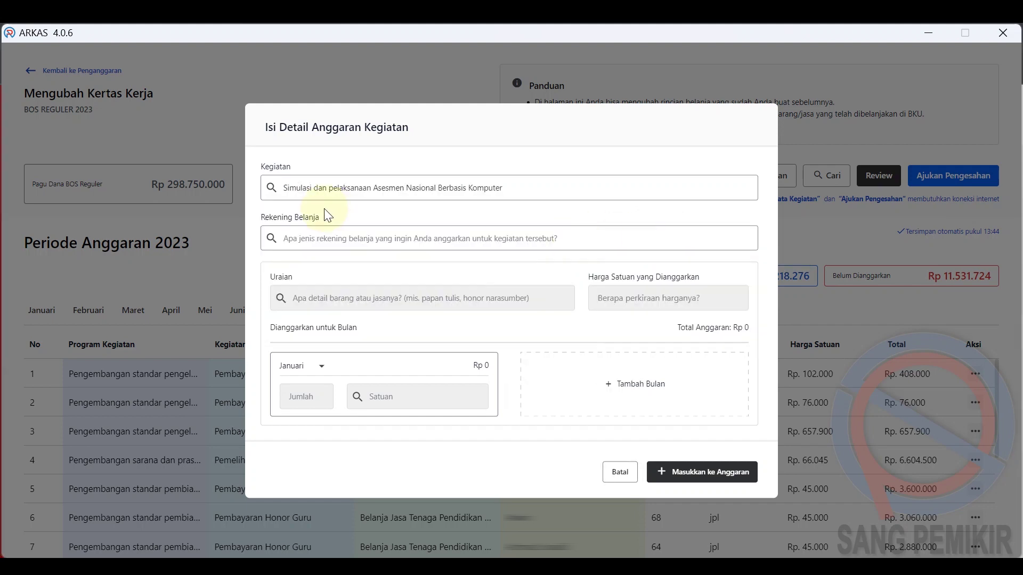
Search the expense accounts for "honor" and choose Belanja Jasa Tenaga Pendidikan / Honorarium Guru.
click(327, 235)
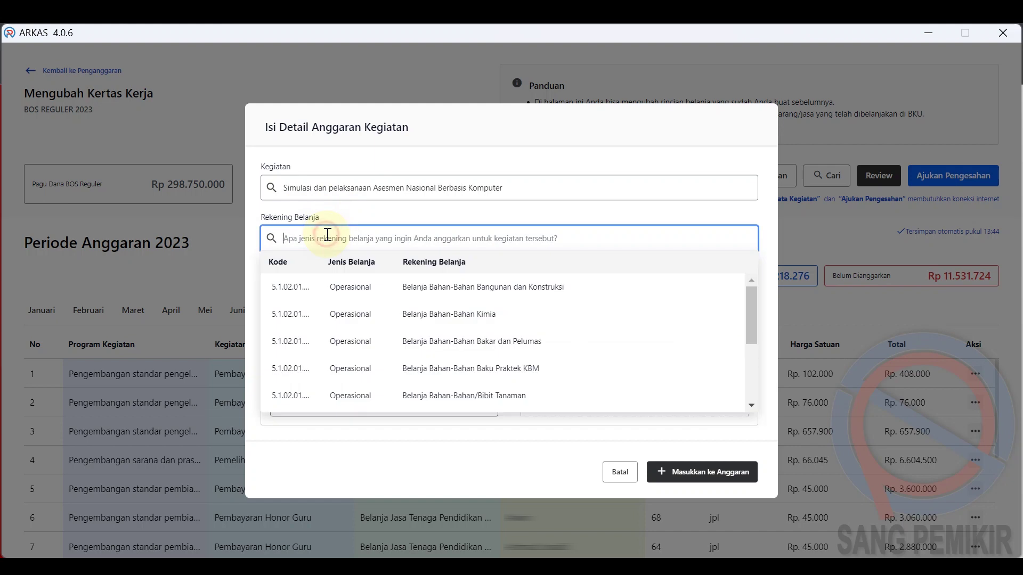
text(honor)
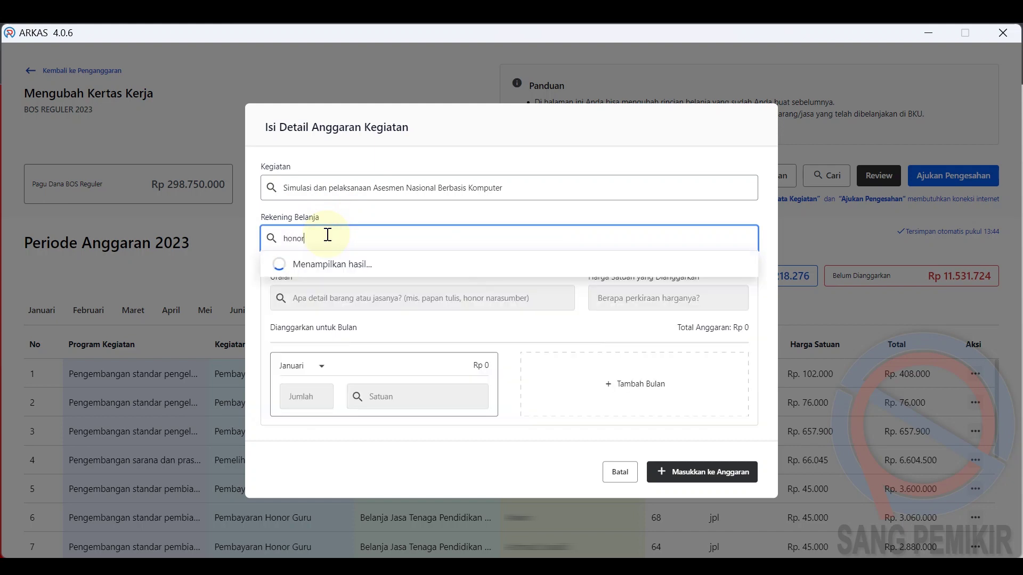
scroll(585, 373, down, 3)
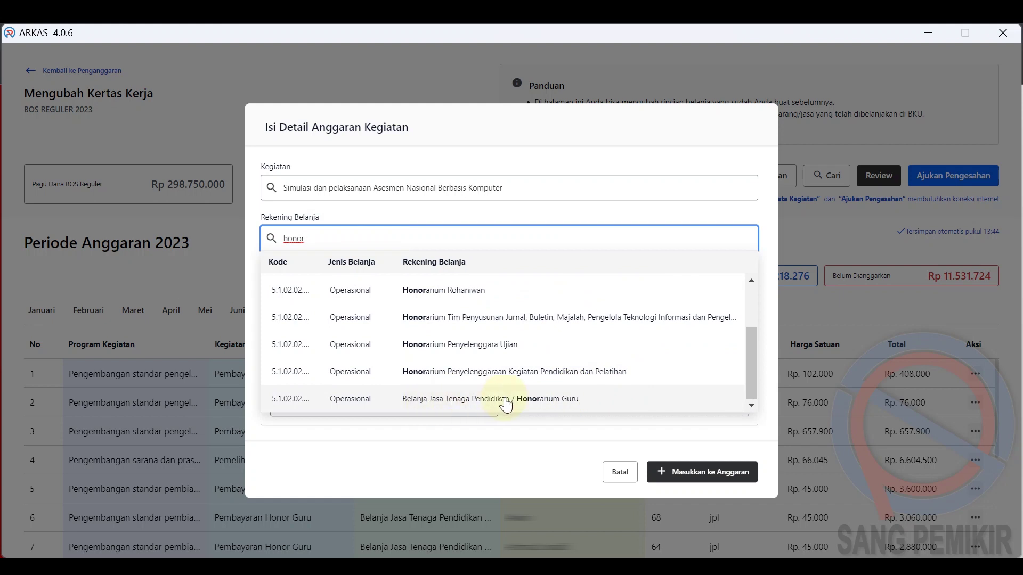
click(548, 400)
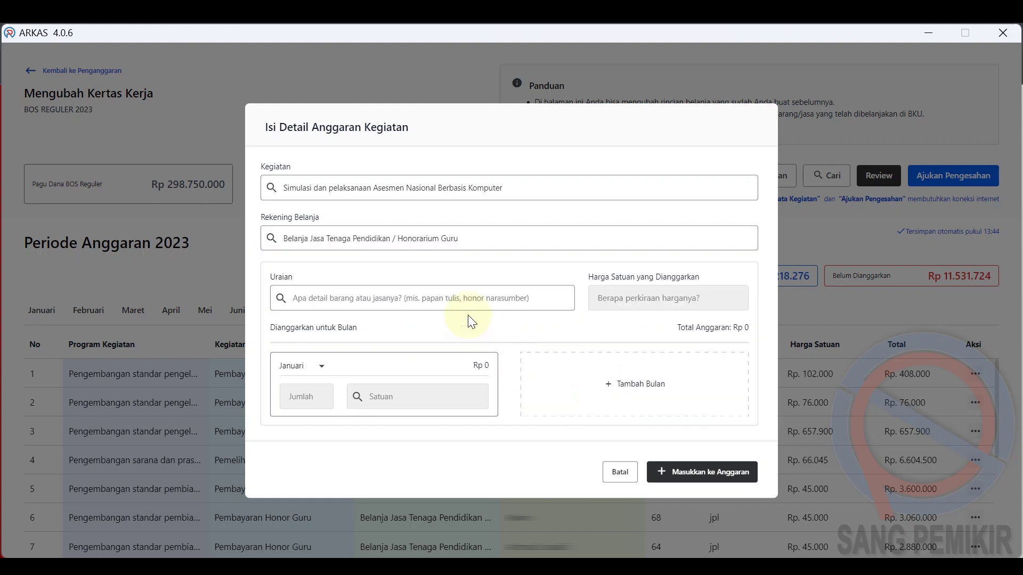
Look through the item descriptions for the honorarium account and choose HONOR PROKTOR ANBK.
click(323, 299)
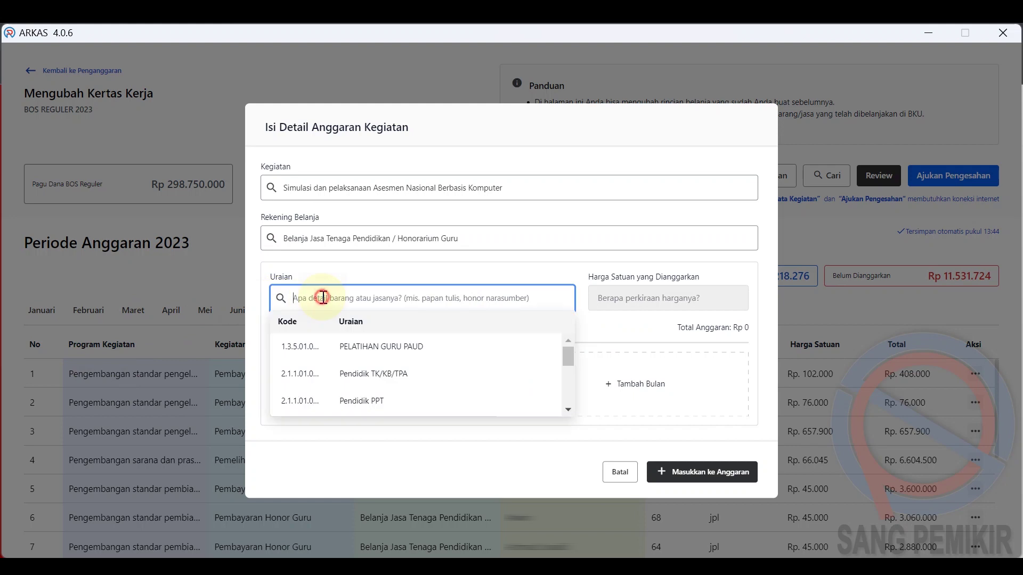
drag(566, 357, 567, 398)
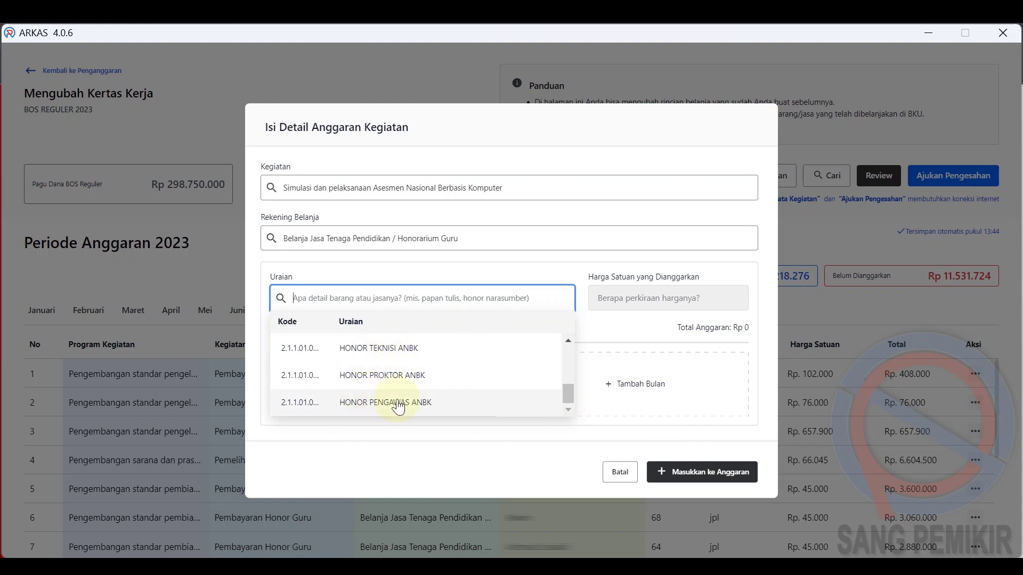
mouse_move(565, 388)
mouse_down()
mouse_move(569, 349)
mouse_move(565, 371)
mouse_up()
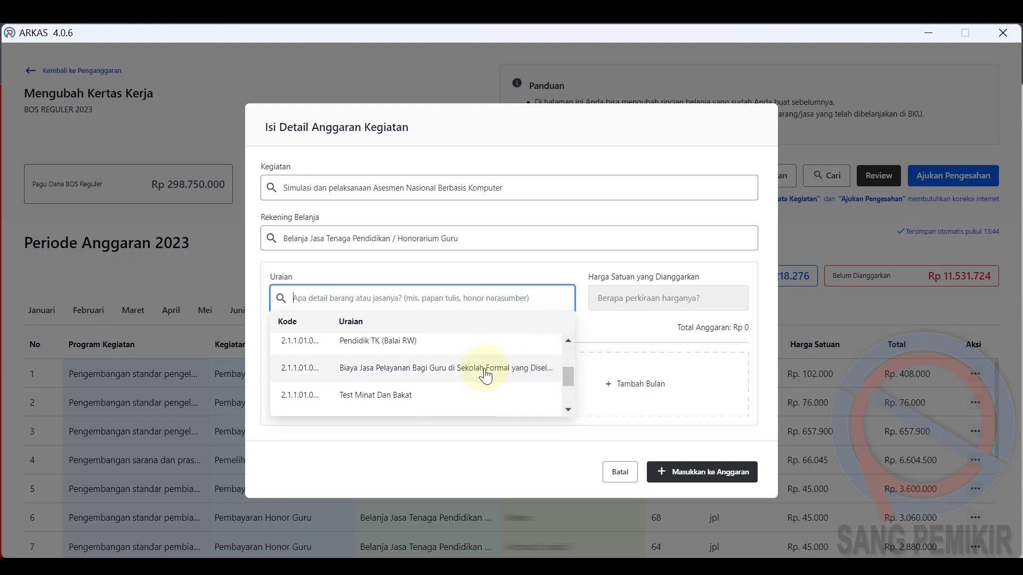
mouse_move(569, 371)
mouse_down()
mouse_move(567, 397)
mouse_move(563, 383)
mouse_up()
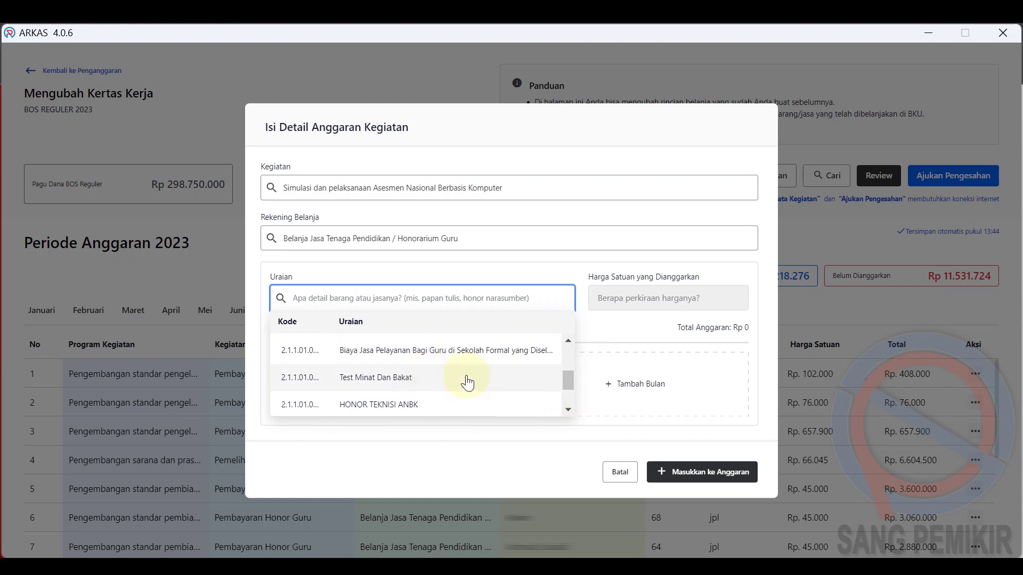
drag(567, 382, 564, 399)
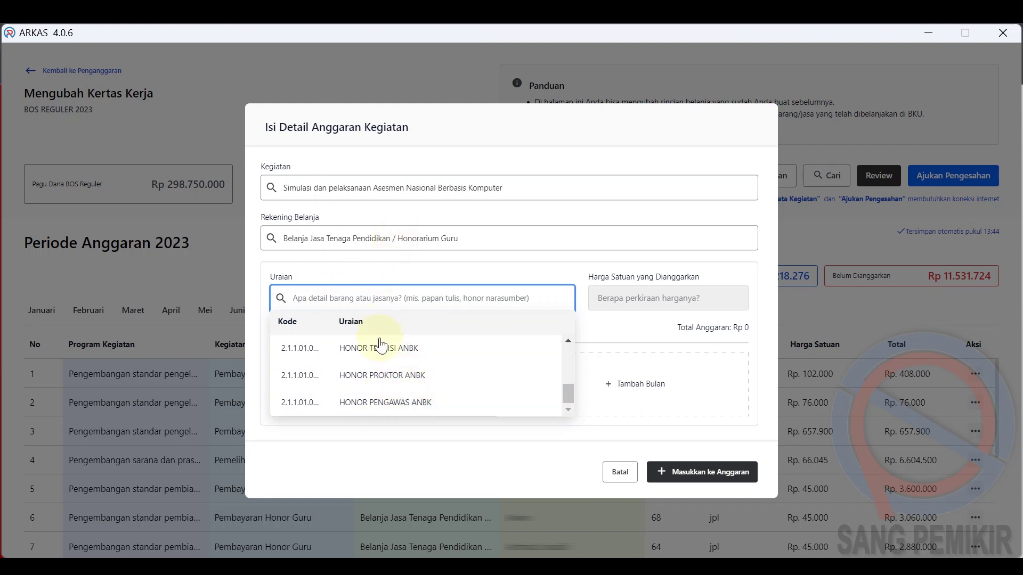
click(367, 376)
Set the budgeted unit price of HONOR PROKTOR ANBK to Rp 50.000.
click(637, 301)
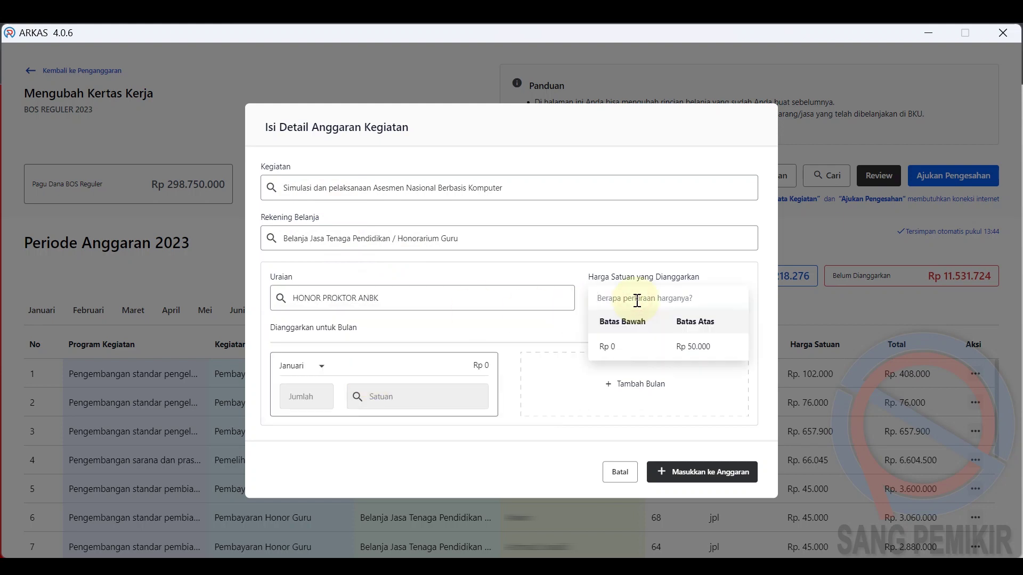
text(500000)
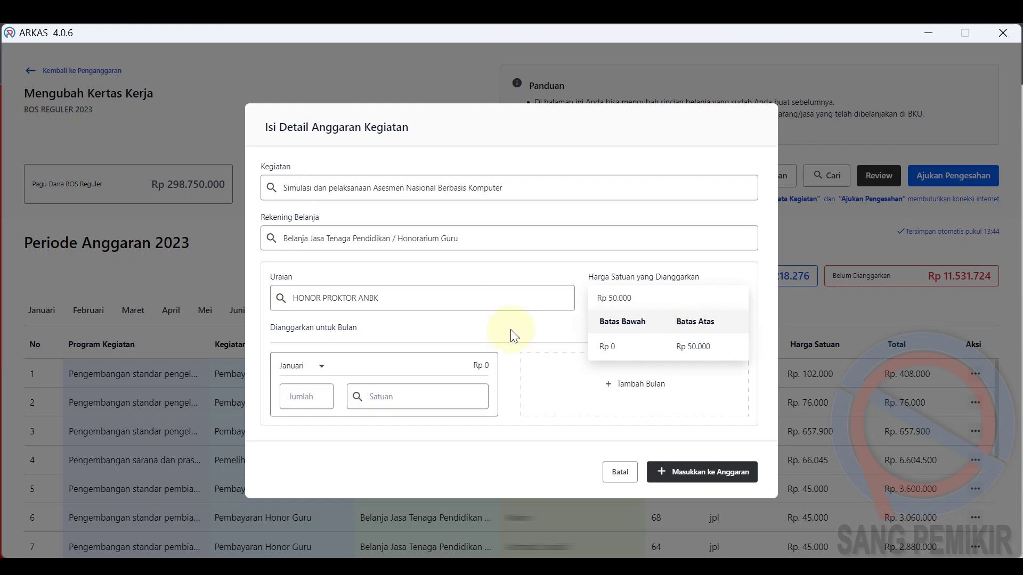
click(512, 335)
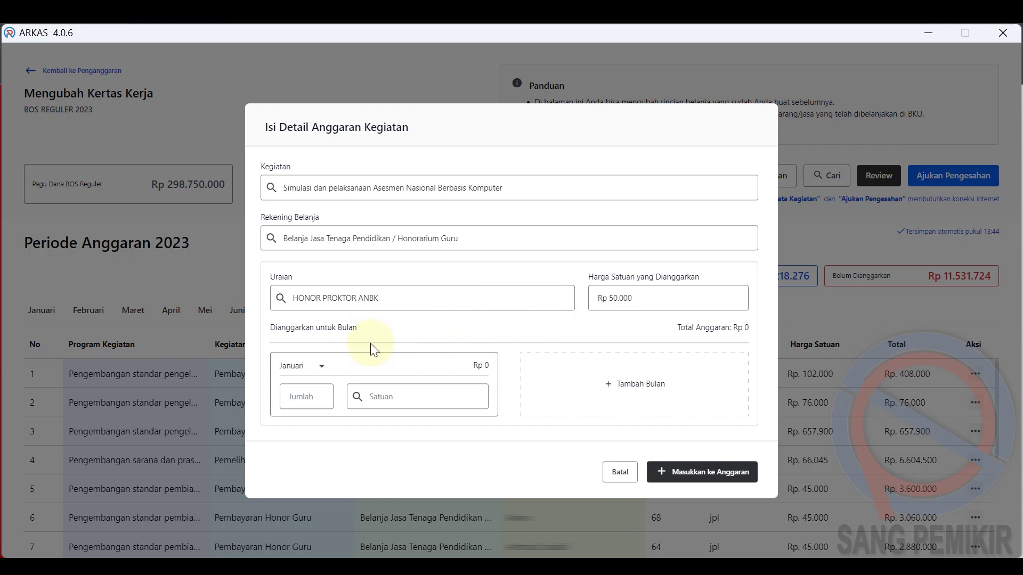
Change the budgeted month from Januari to September and set its quantity to 6.
click(320, 367)
drag(322, 413, 322, 428)
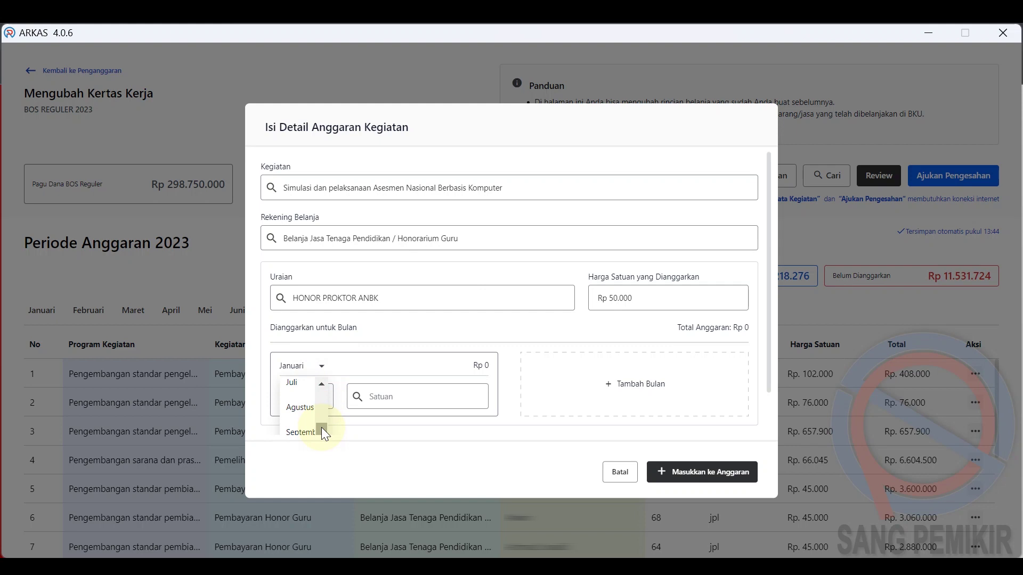
click(321, 430)
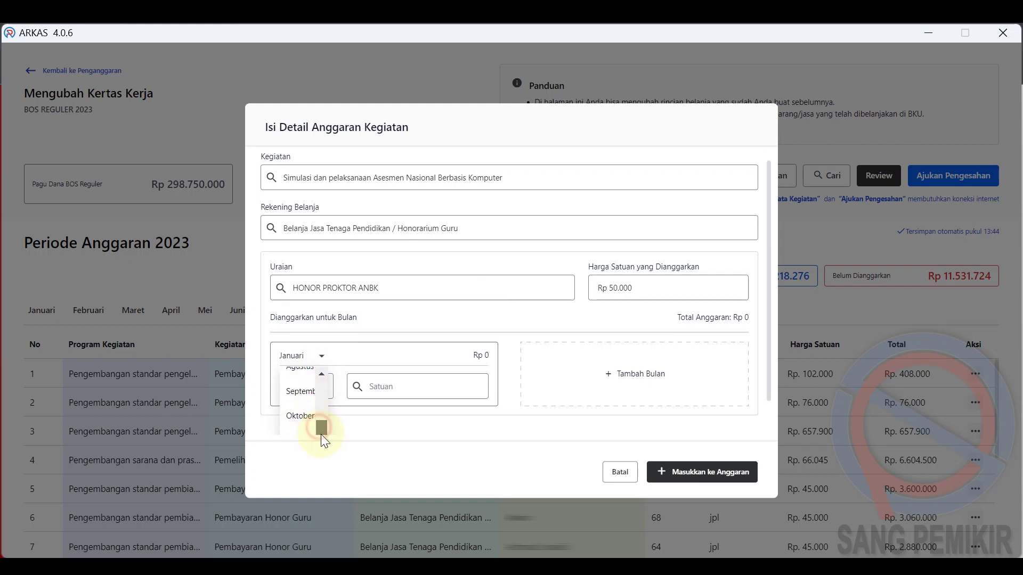
click(298, 391)
click(304, 394)
text(6)
Try "sesi" as the September unit, and choose hari instead.
click(385, 395)
text(se)
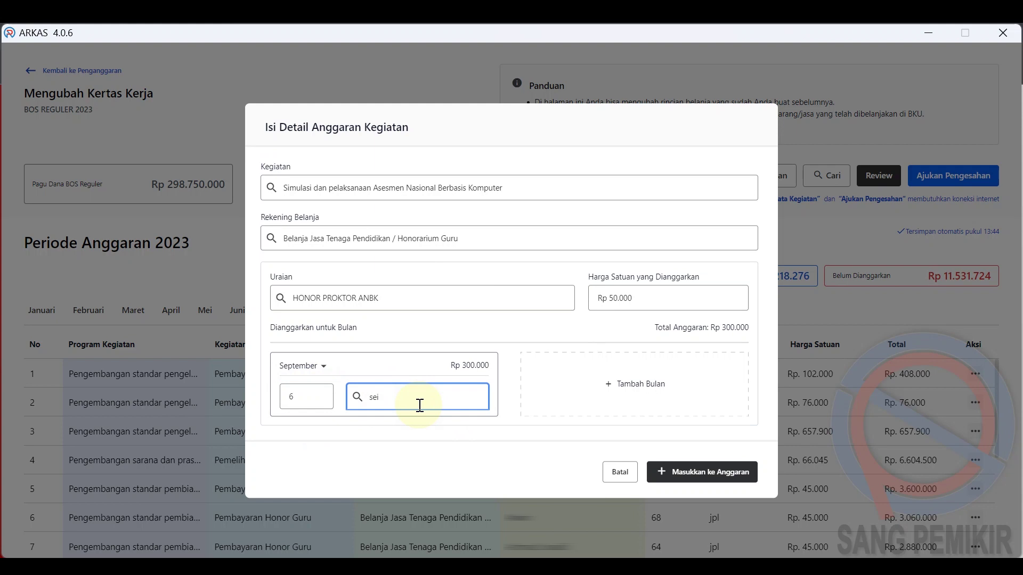
text(si)
drag(408, 402, 367, 399)
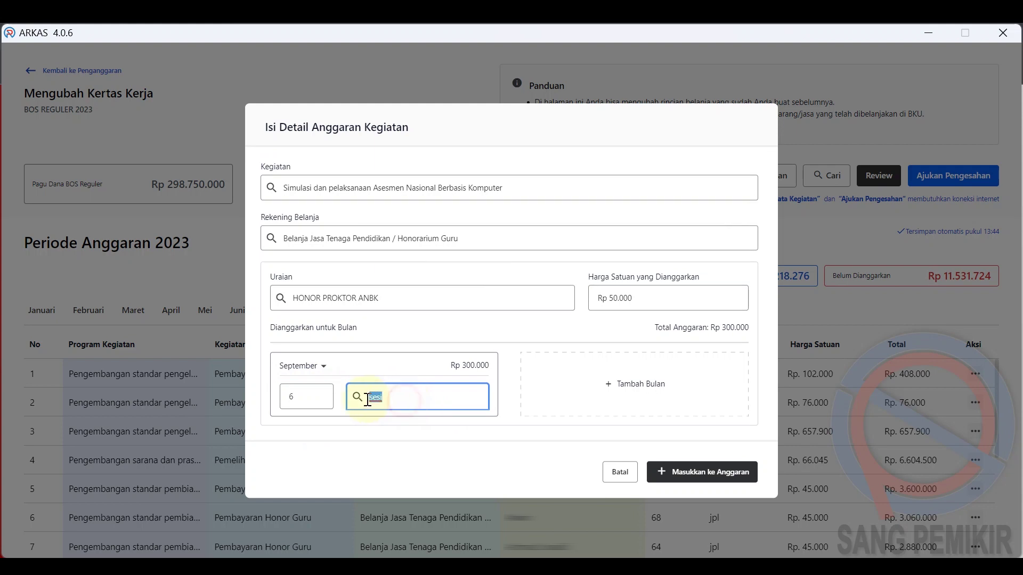
text(har)
click(387, 421)
click(396, 445)
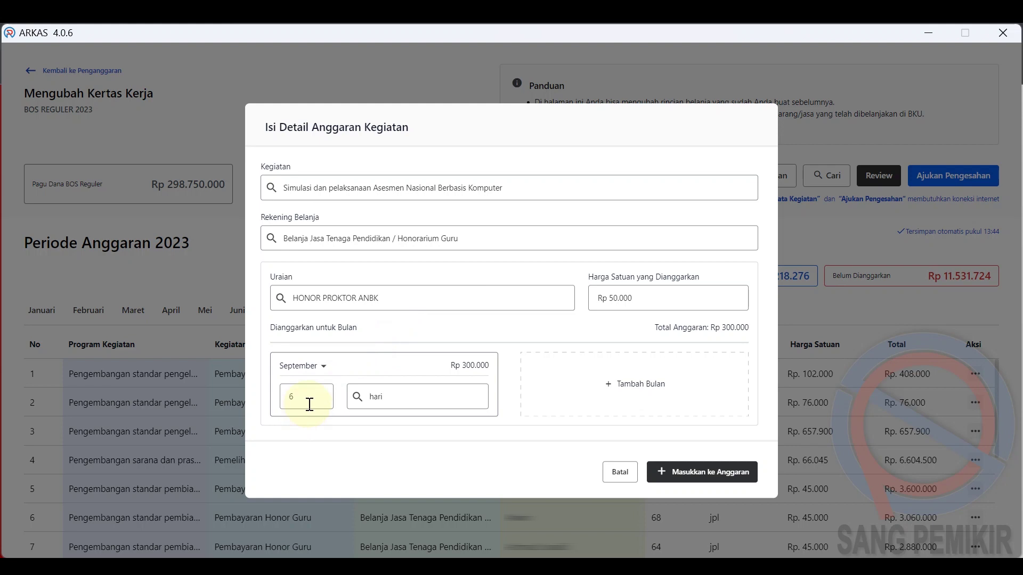
Replace the item description with HONOR PENGAWAS ANBK and set its unit price to Rp 50.000.
click(405, 301)
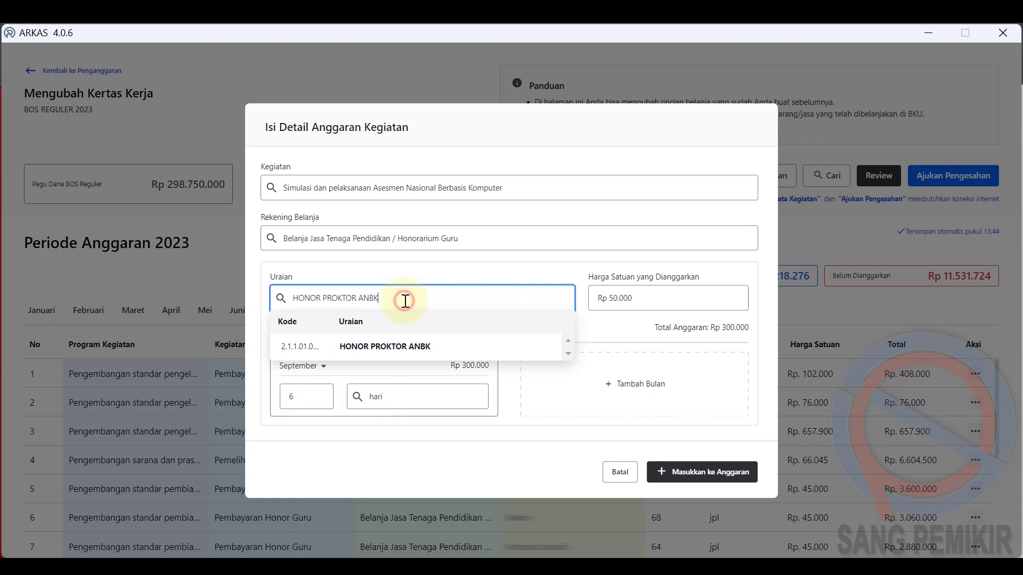
drag(404, 301, 321, 302)
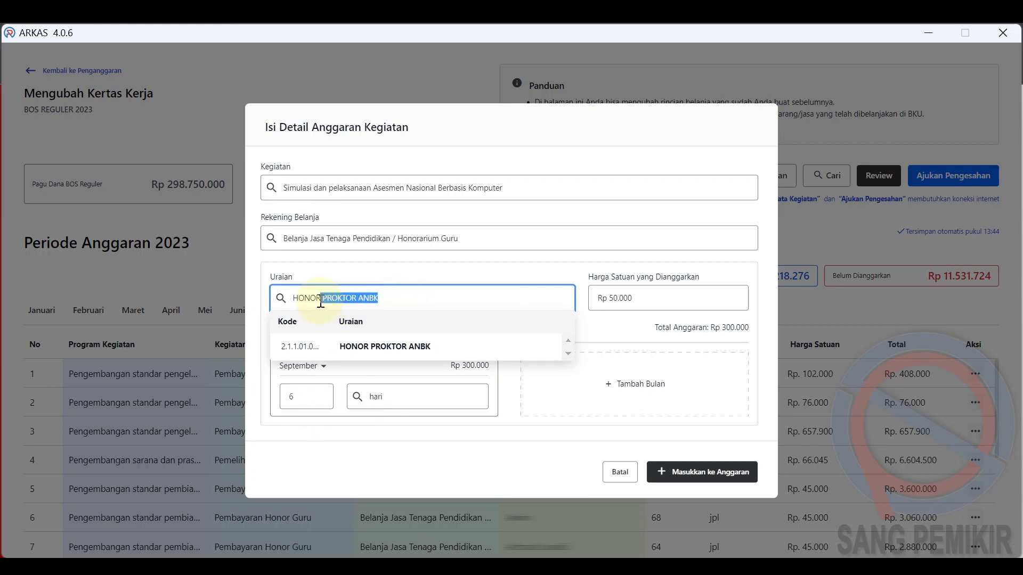
key(BackSpace)
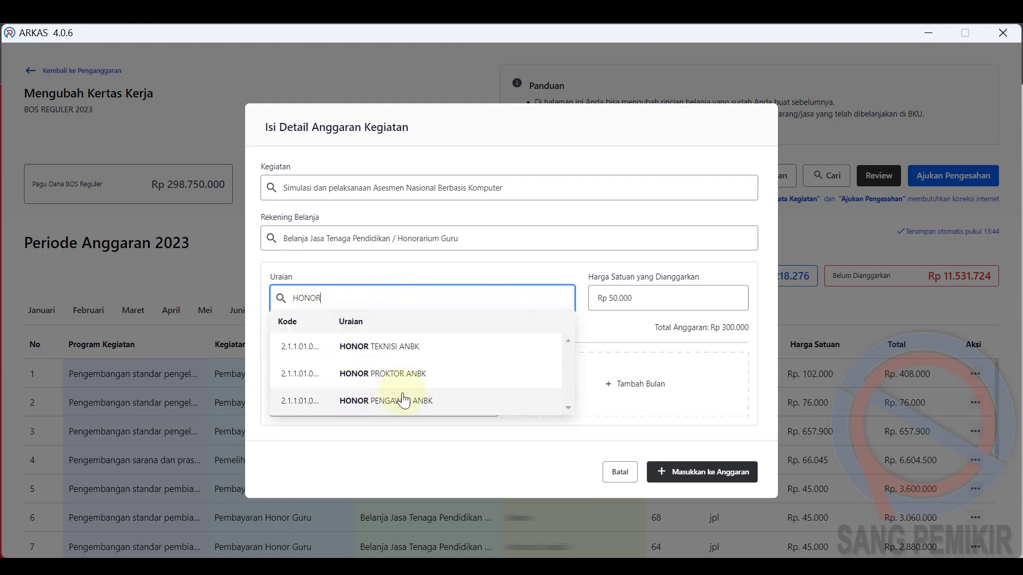
click(406, 397)
click(666, 296)
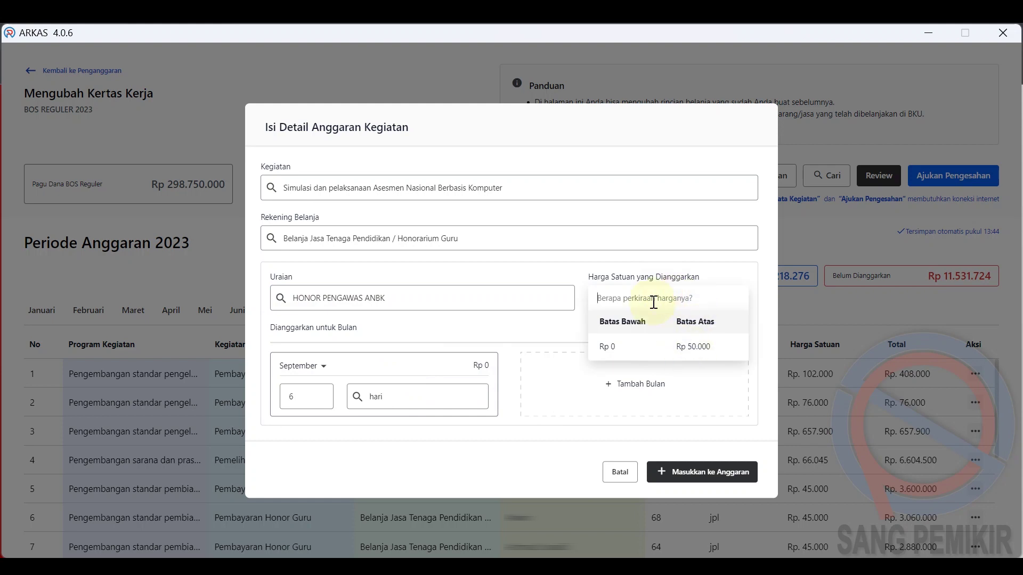
text(500000)
click(433, 442)
Search the September units for "sesi" and "keg", and choose paket as the unit.
click(372, 397)
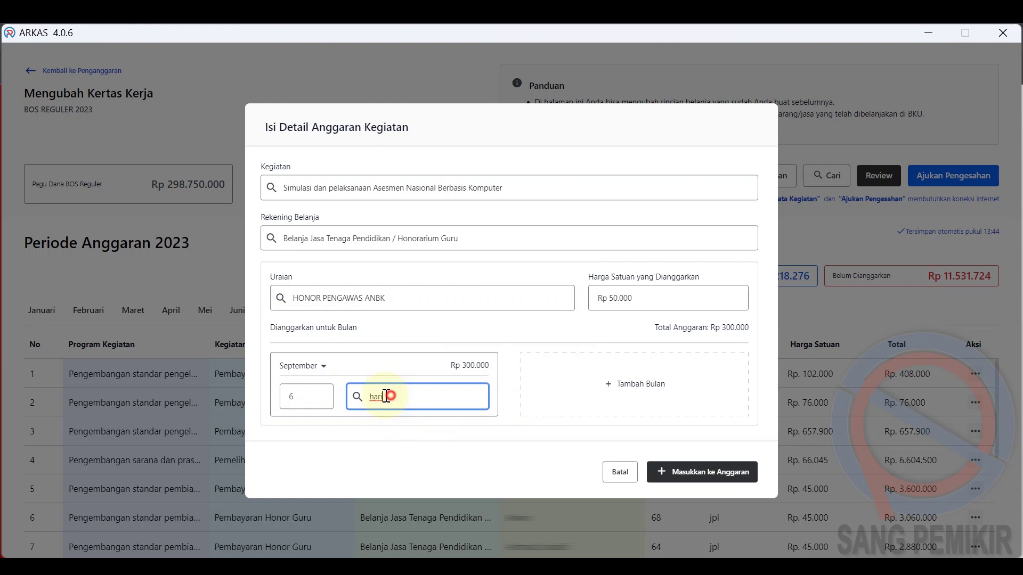
text(s)
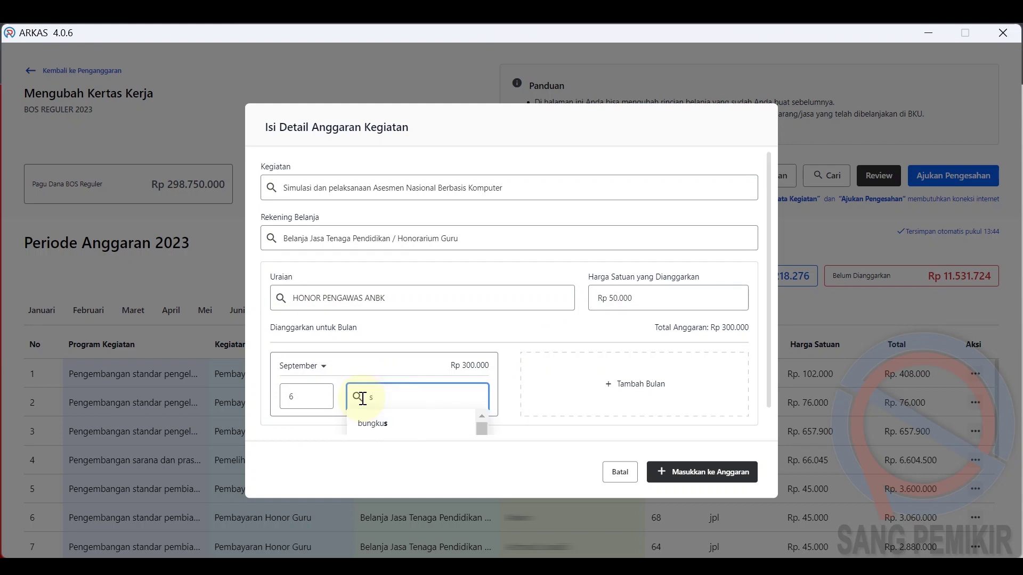
text(es)
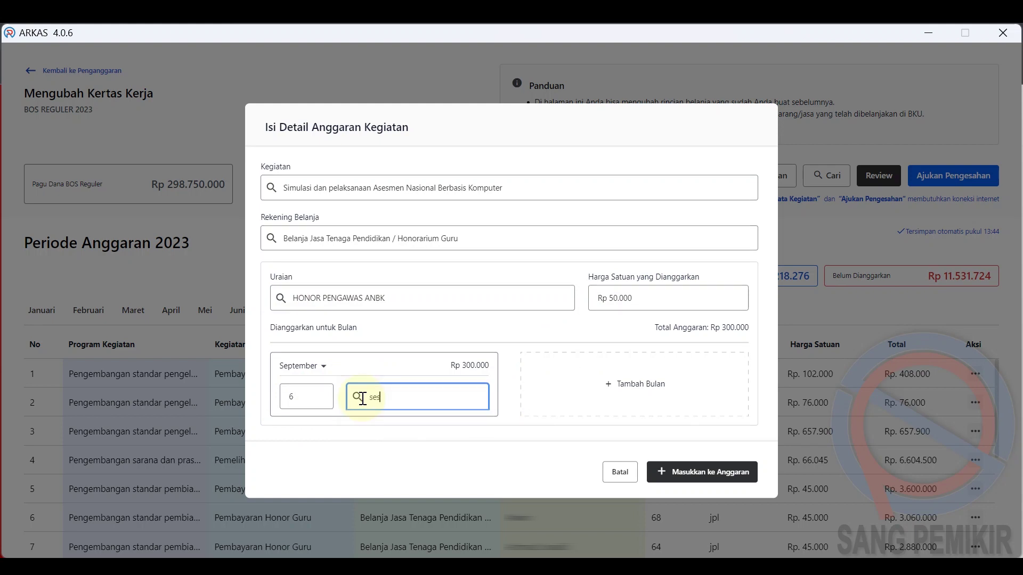
text(is)
key(BackSpace)
key(BackSpace)
key(BackSpace)
key(BackSpace)
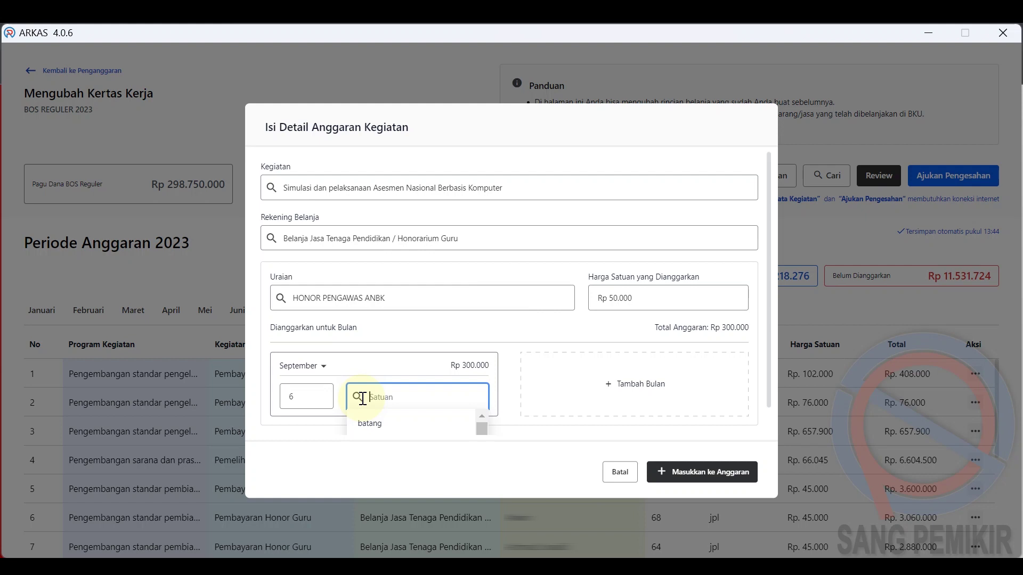
text(keg)
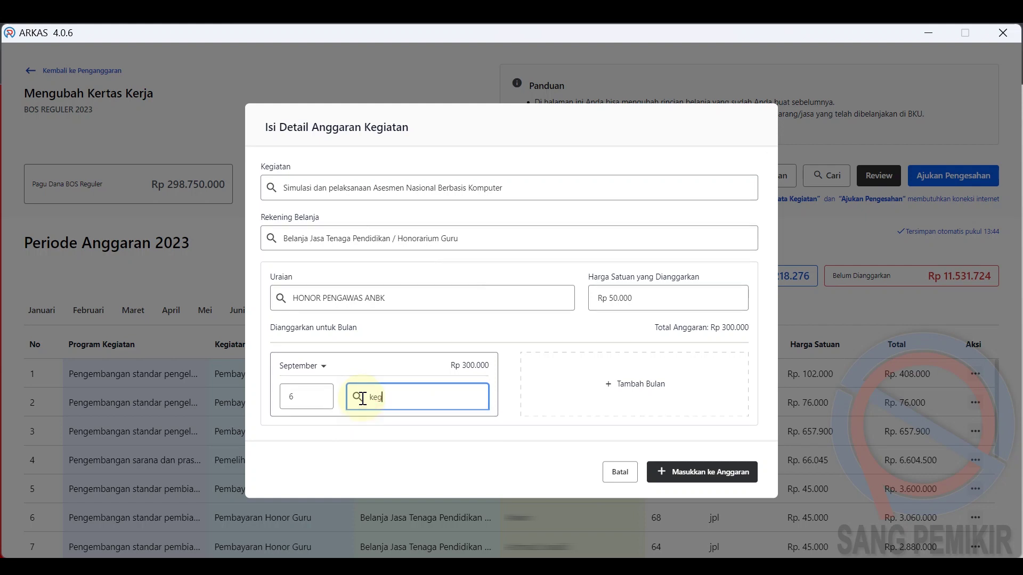
key(BackSpace)
key(BackSpace)
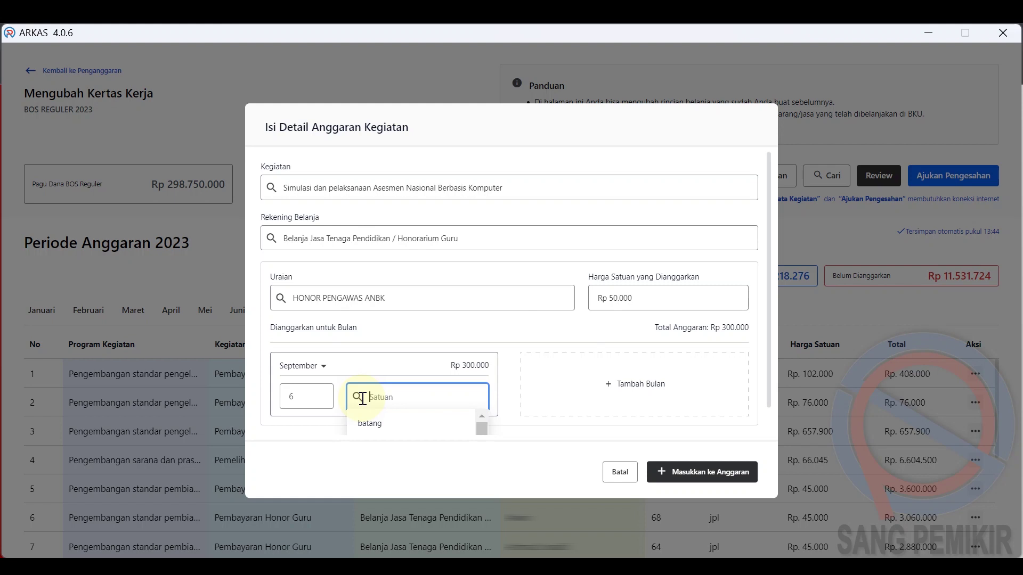
text(paket)
click(377, 429)
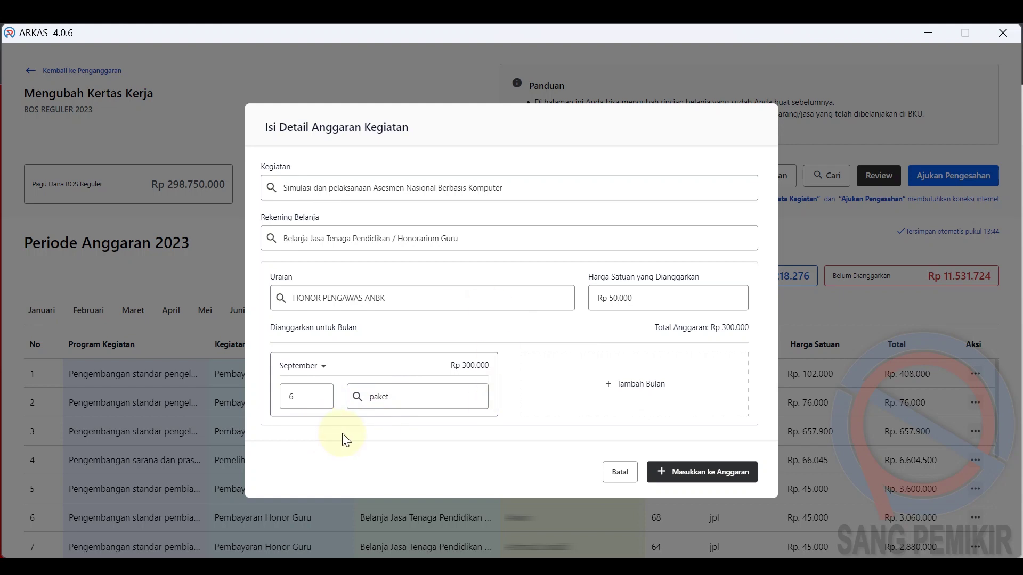
Change the September unit to hari and set the quantity to 2.
drag(408, 395, 359, 396)
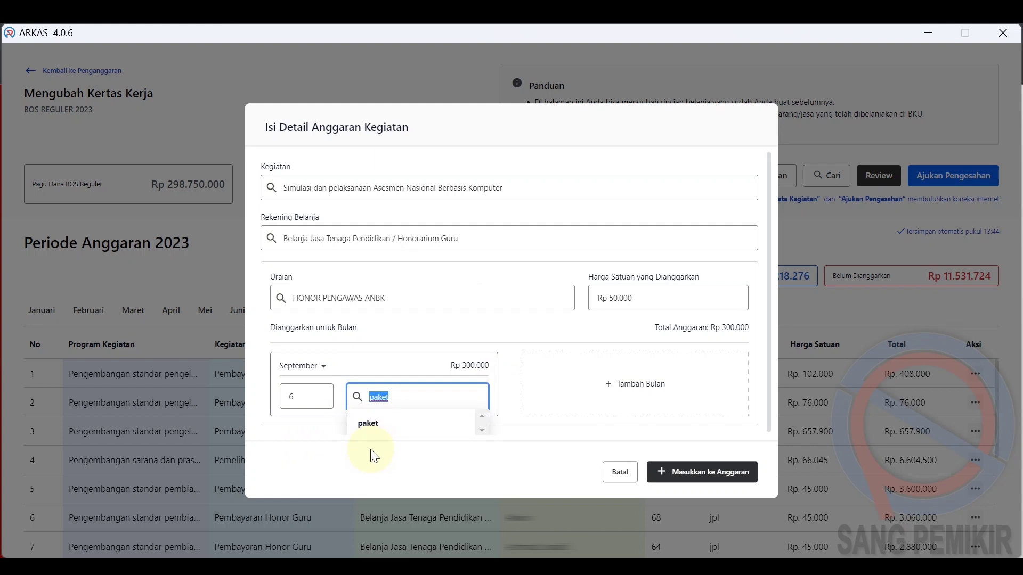
text(hari)
key(Return)
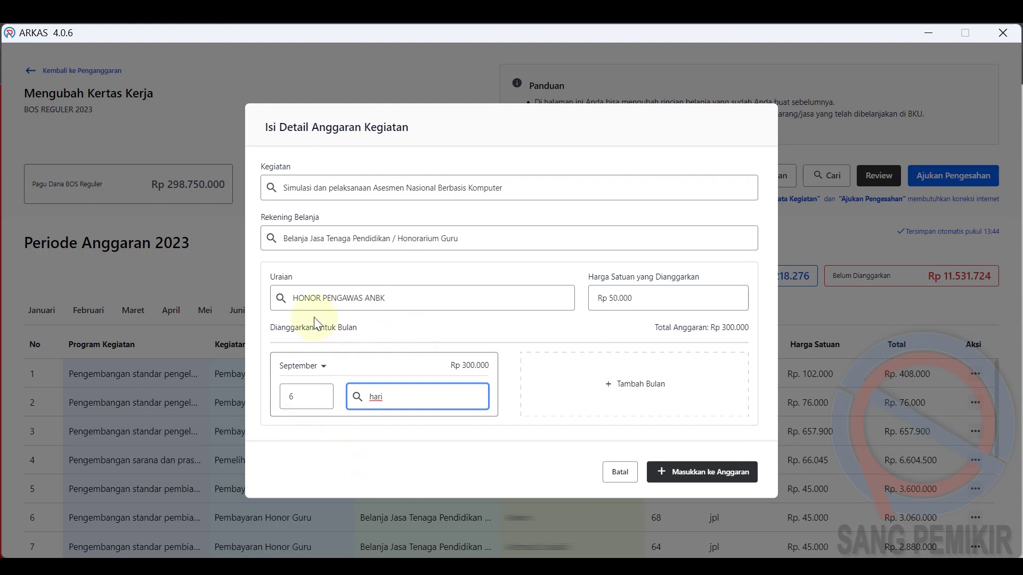
double_click(293, 395)
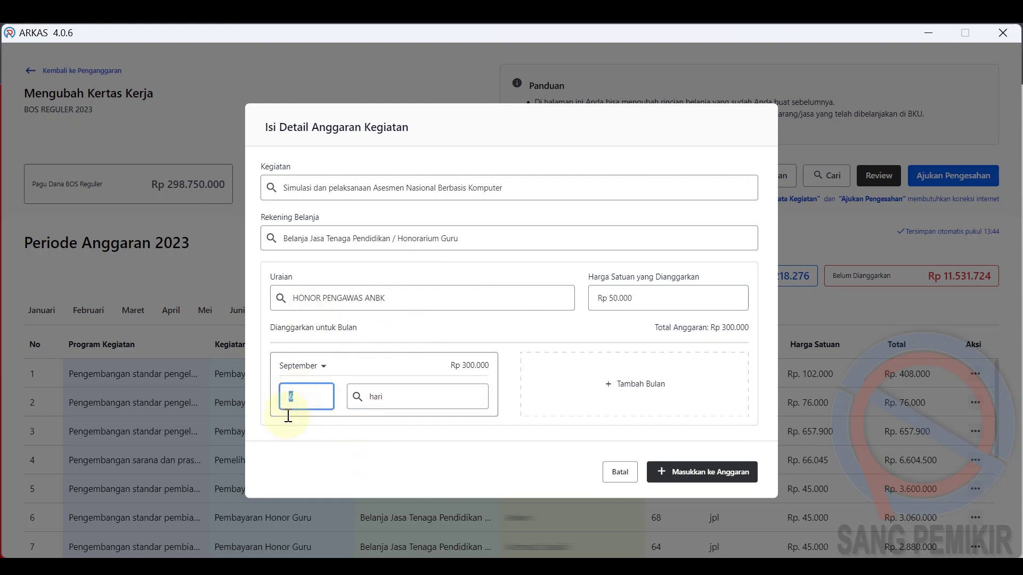
text(2)
click(306, 453)
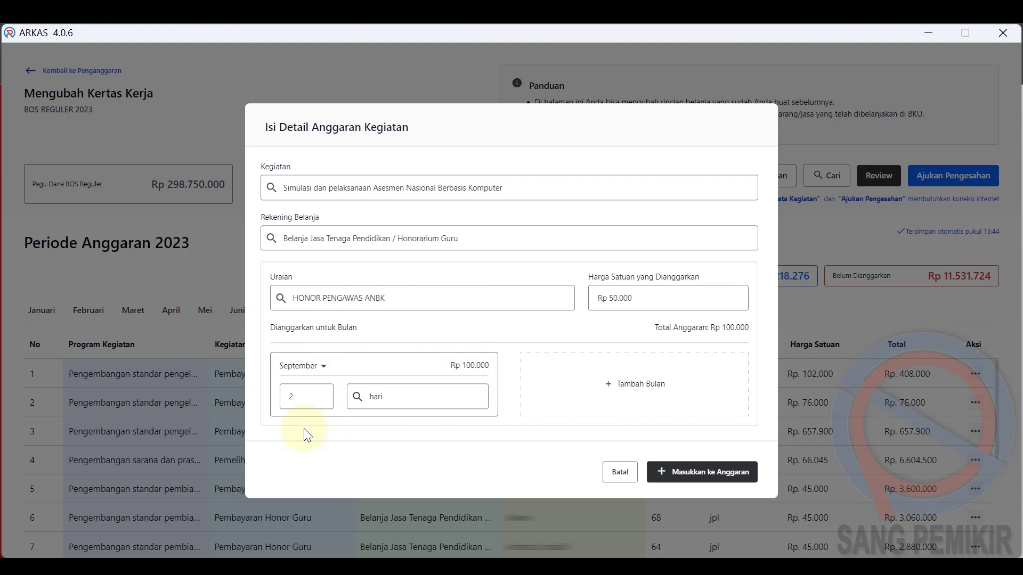
Set the September quantity for HONOR PENGAWAS ANBK to 4.
double_click(308, 397)
text(4)
click(295, 438)
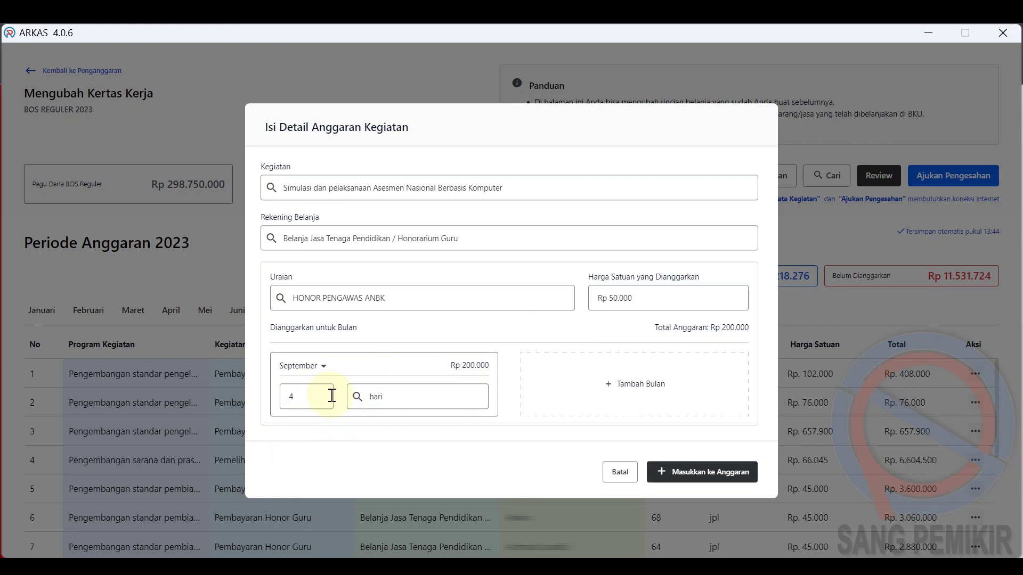
Replace the September unit of HONOR PENGAWAS ANBK with sesi by searching for it among the units.
click(371, 398)
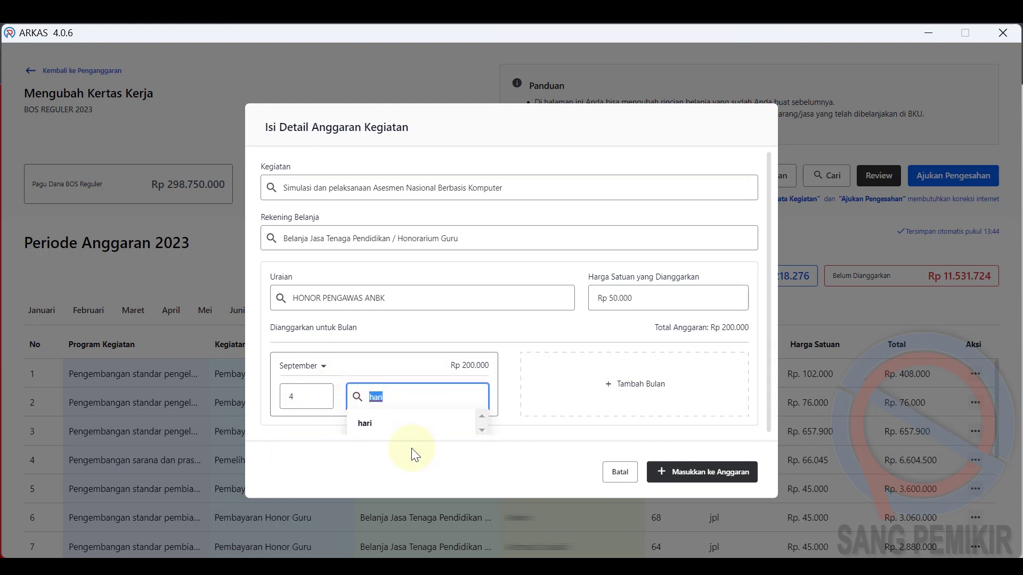
click(374, 477)
click(373, 441)
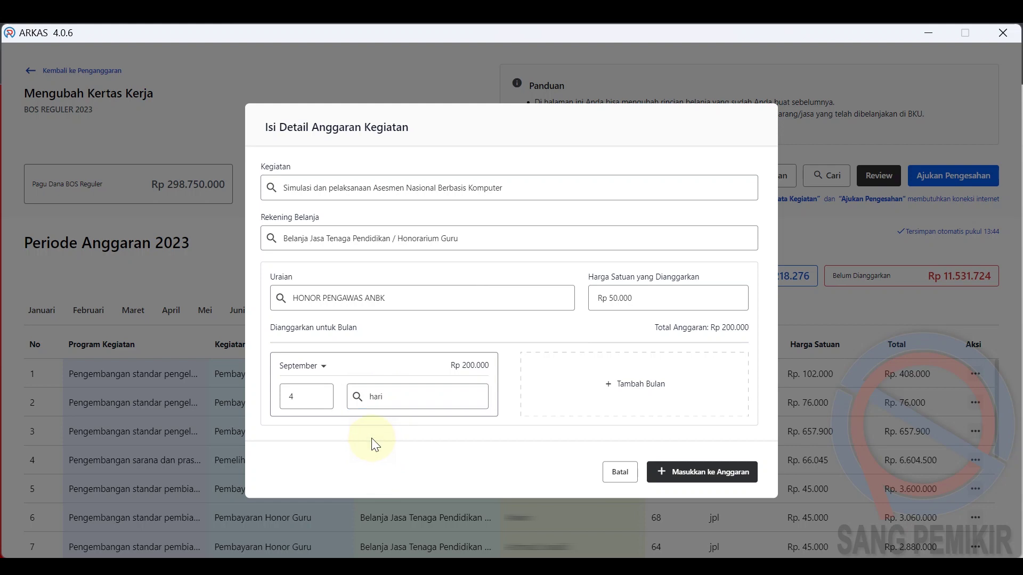
click(429, 406)
text(ses)
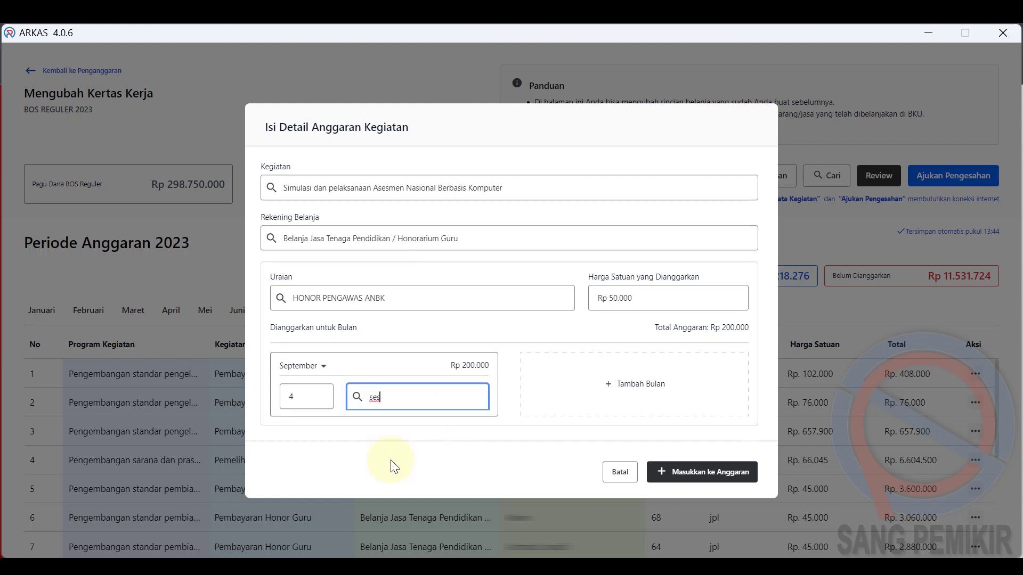
click(417, 462)
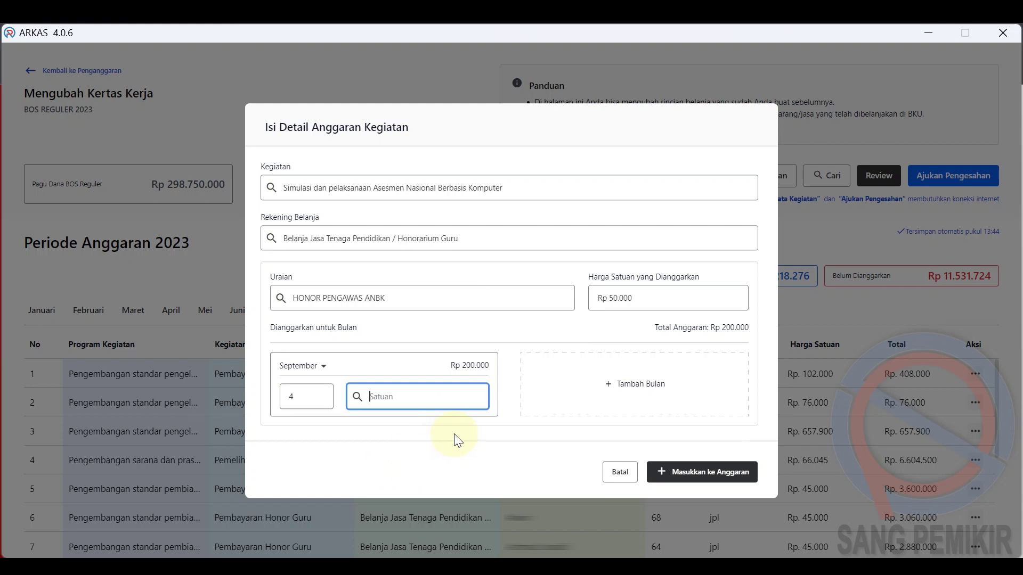
click(404, 393)
text(ses)
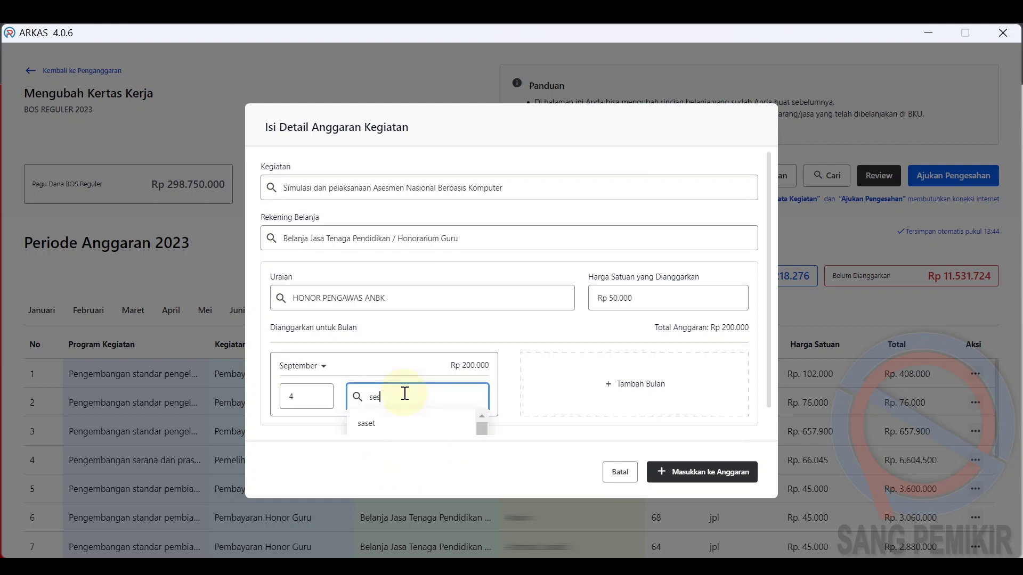
text(i)
click(421, 419)
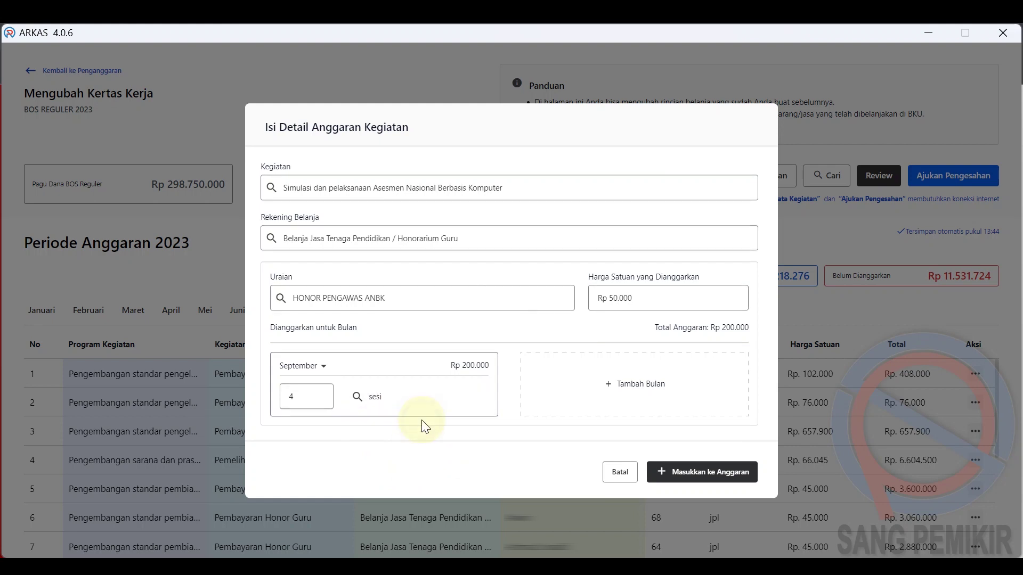
Clear the September unit of HONOR PENGAWAS ANBK and discard the activity entry without adding it to the budget.
click(696, 481)
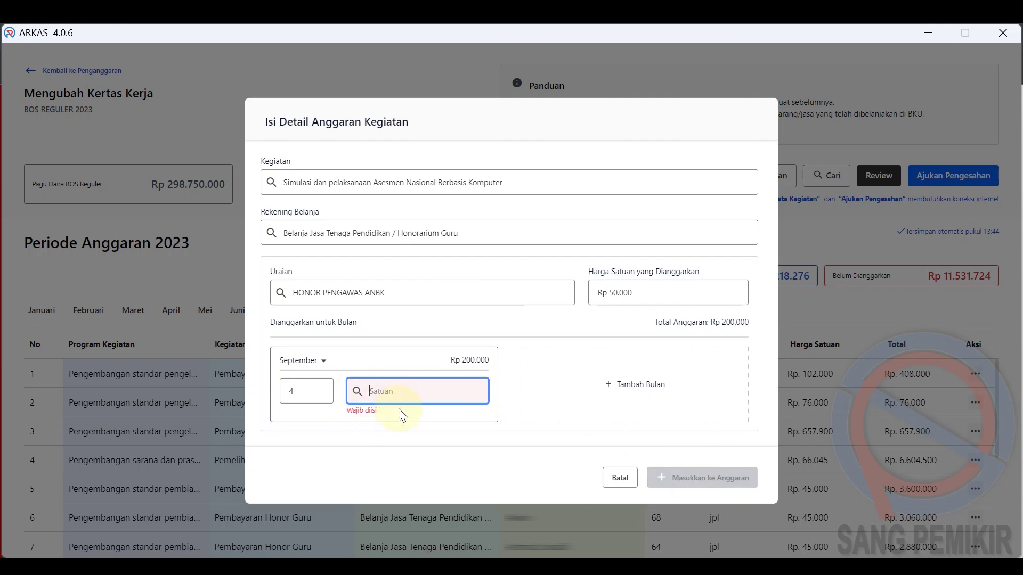
text(sat)
key(BackSpace)
key(BackSpace)
key(BackSpace)
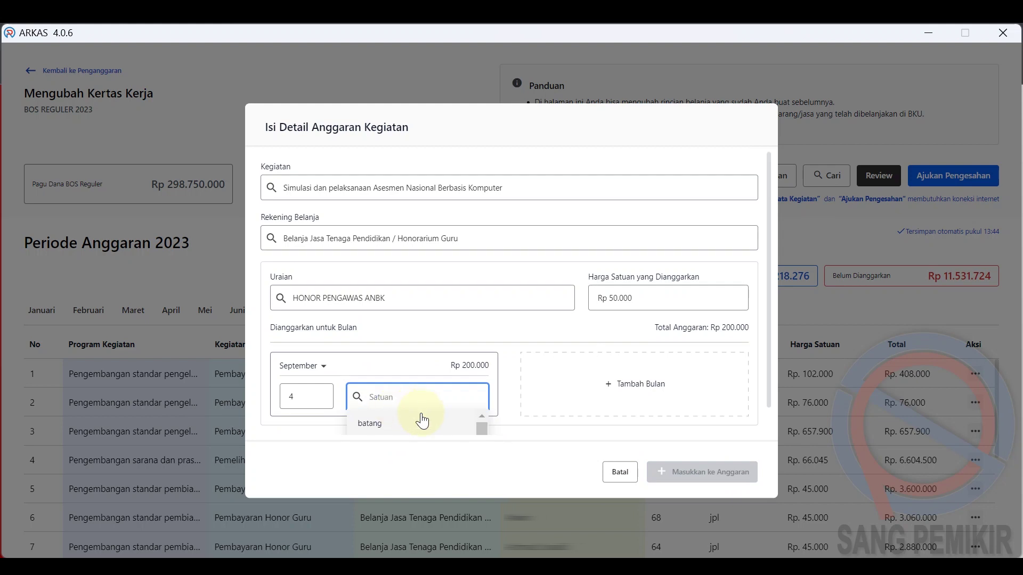
click(392, 446)
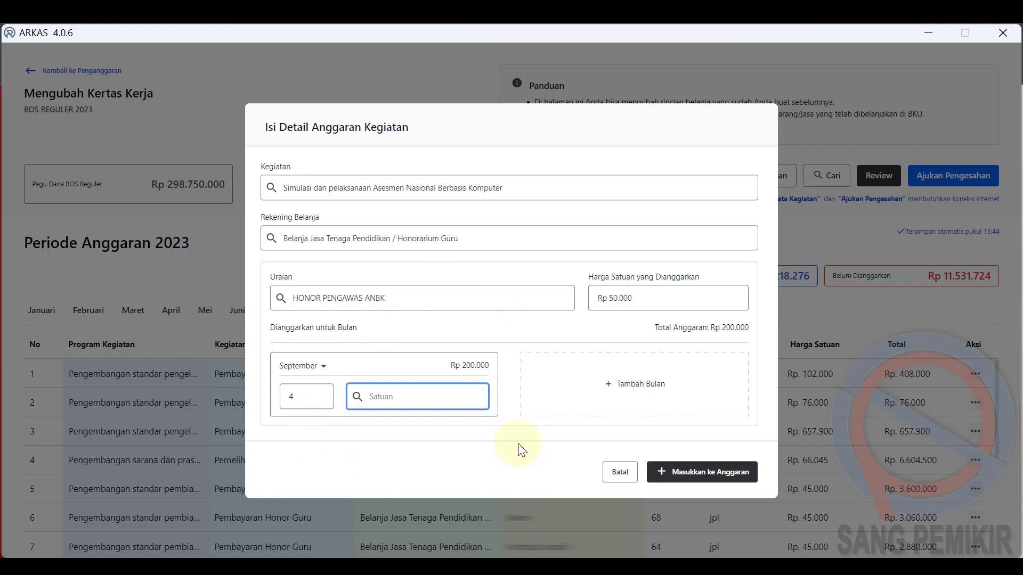
click(615, 472)
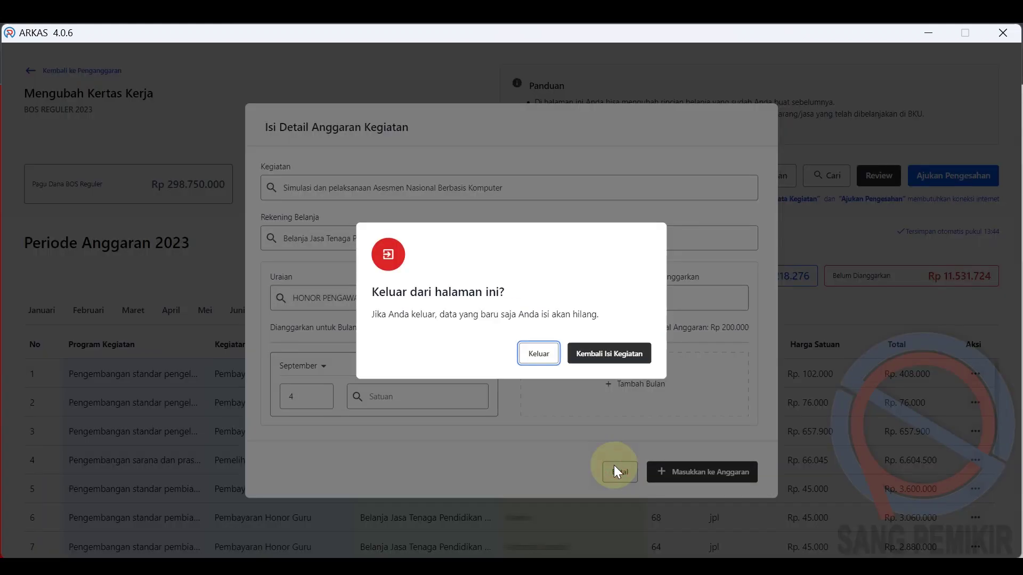
click(539, 352)
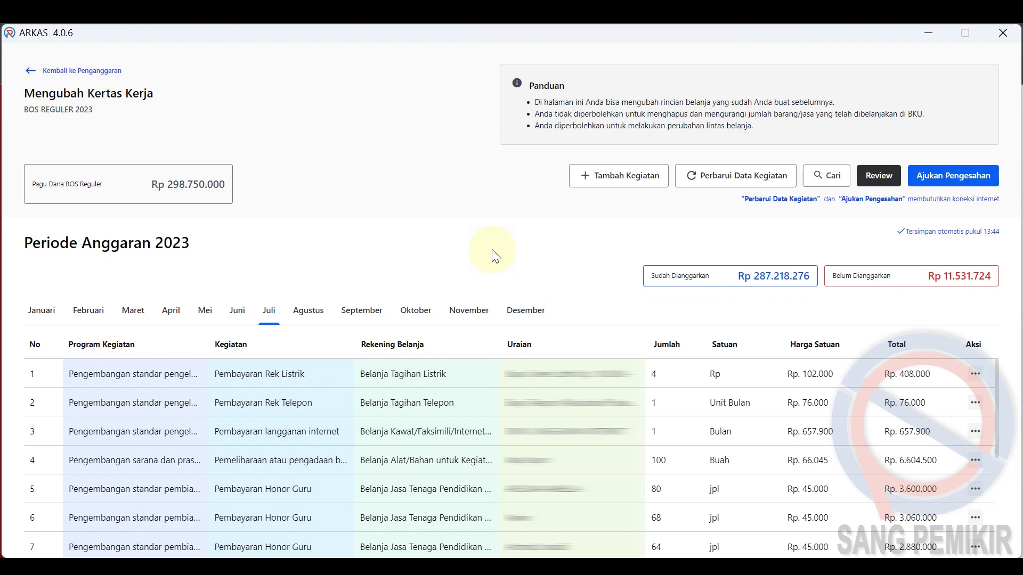
Start a new budget activity, search the activities for "ekstra", and choose Pelaksanaan Ekstrakurikuler Keagamaan.
click(589, 176)
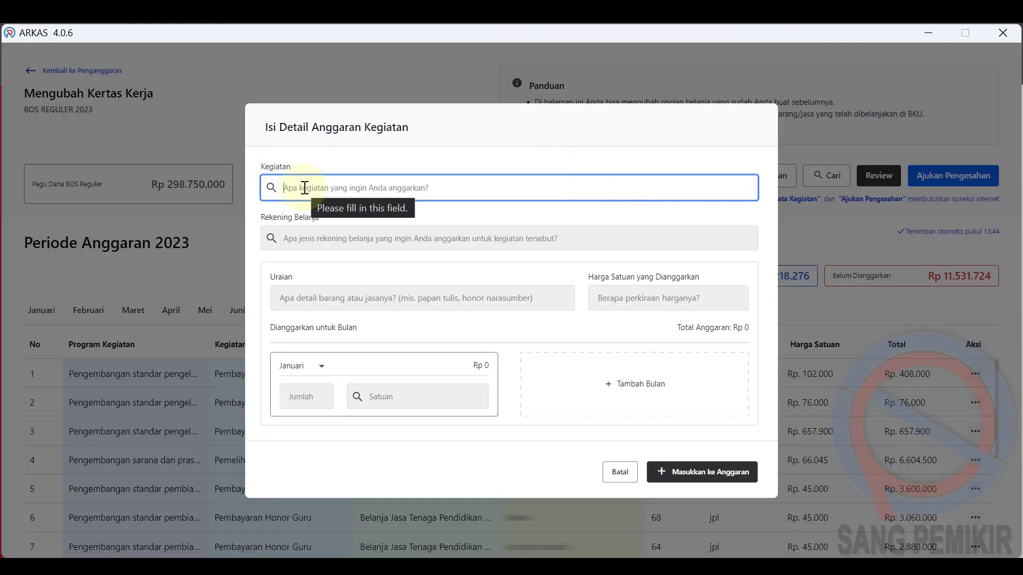
text(ekstra)
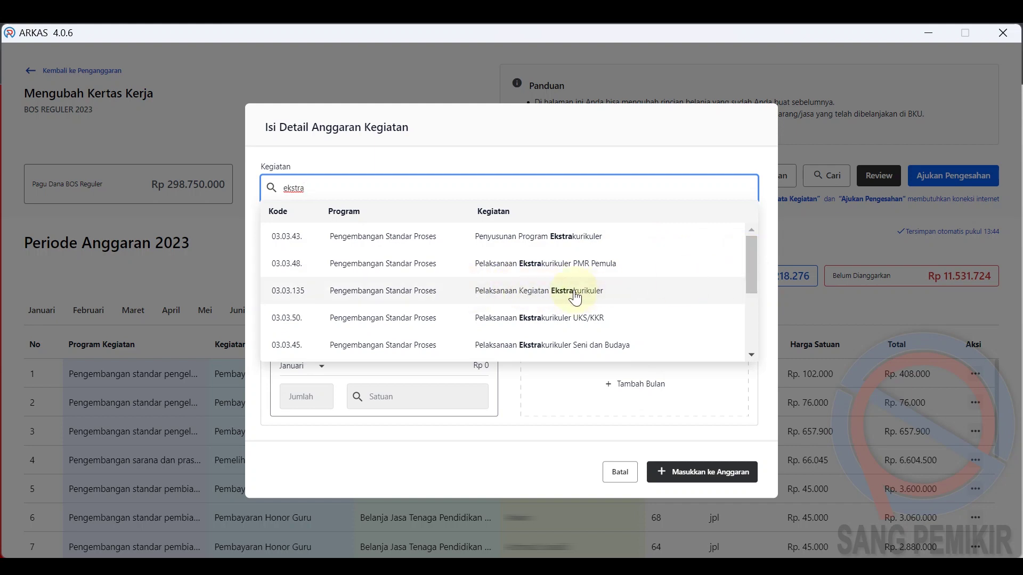
drag(752, 261, 754, 289)
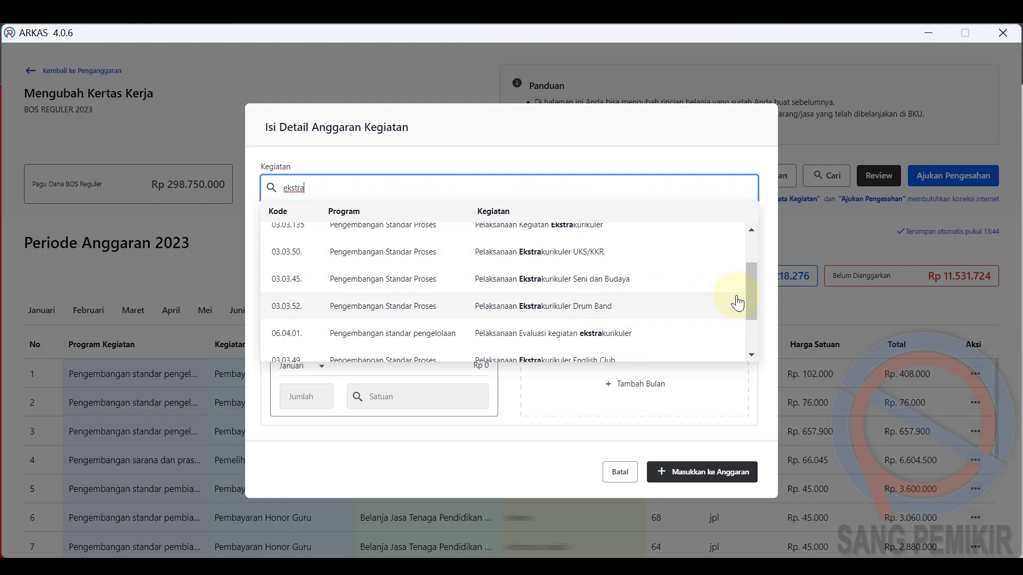
scroll(749, 289, down, 1)
scroll(752, 312, down, 1)
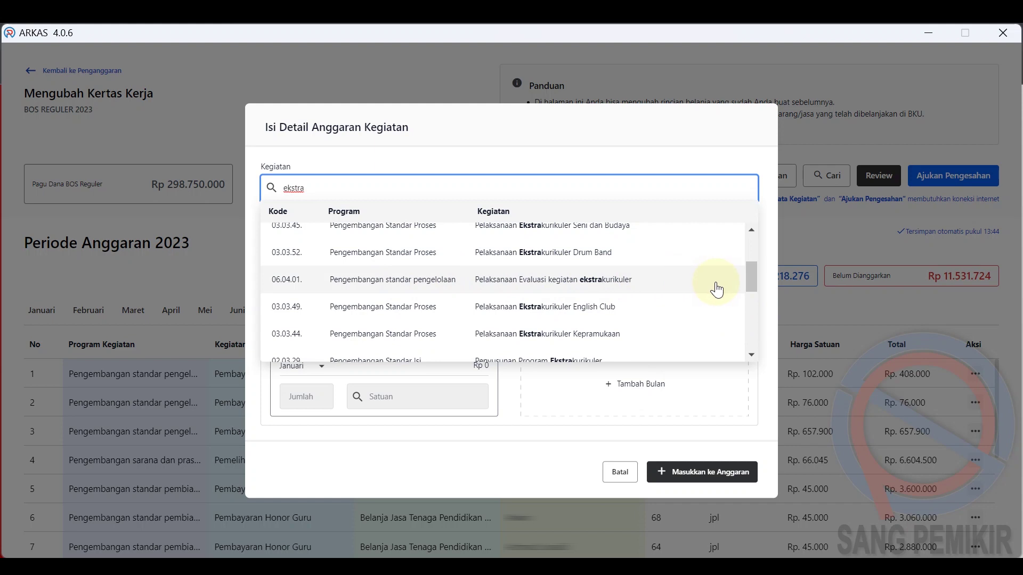
drag(753, 277, 753, 283)
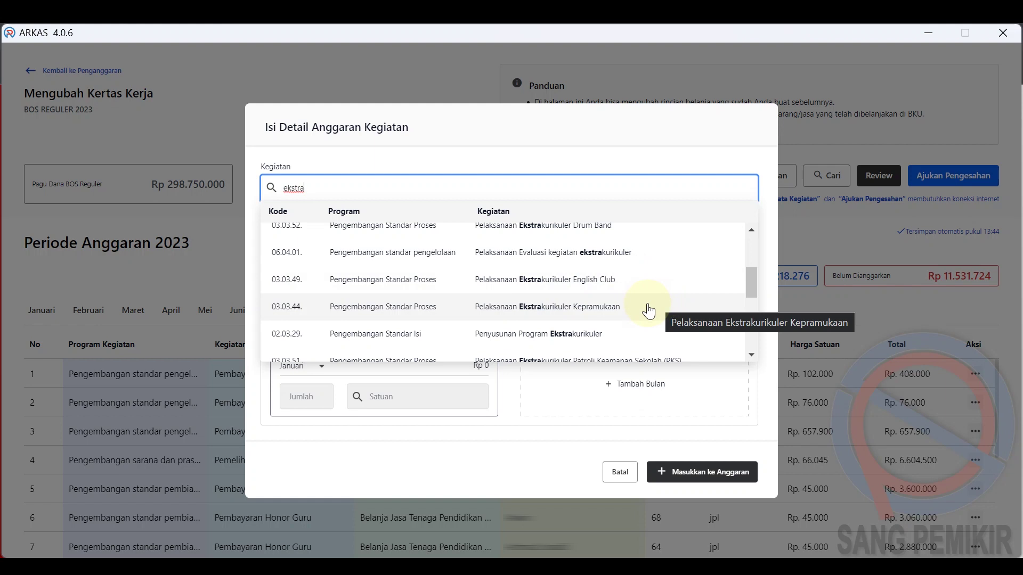
drag(756, 275, 752, 298)
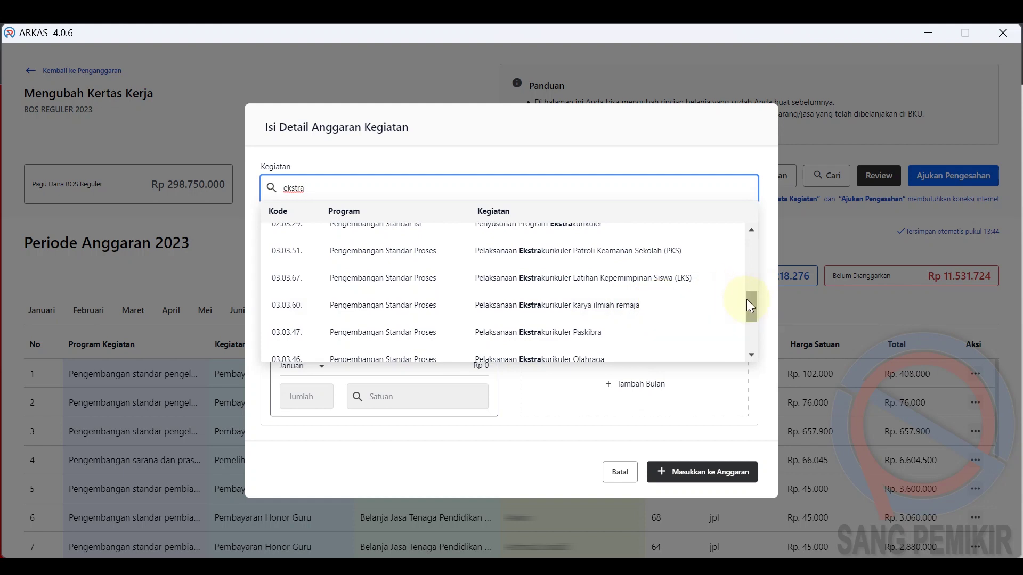
drag(748, 300, 750, 311)
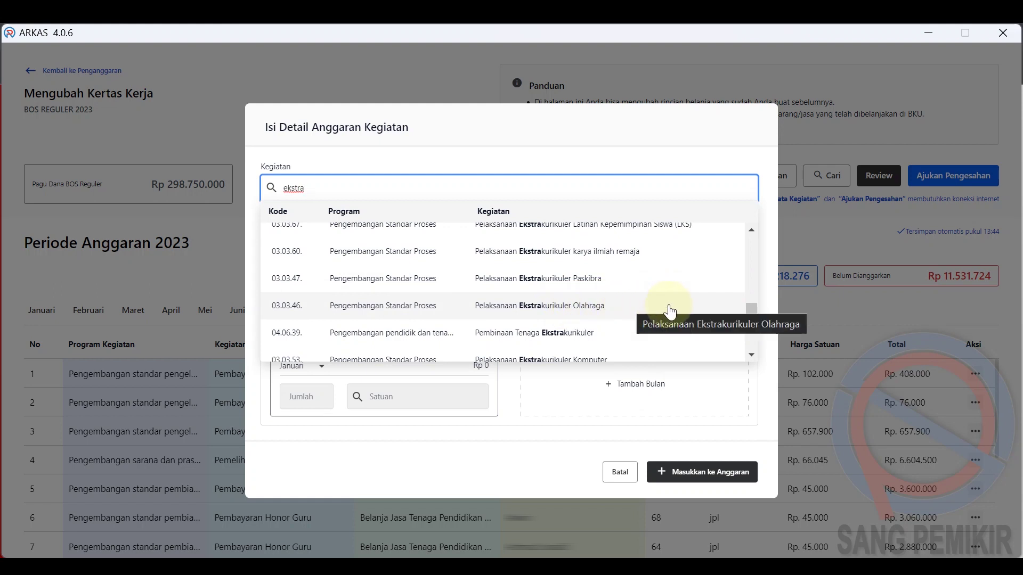
drag(756, 311, 749, 327)
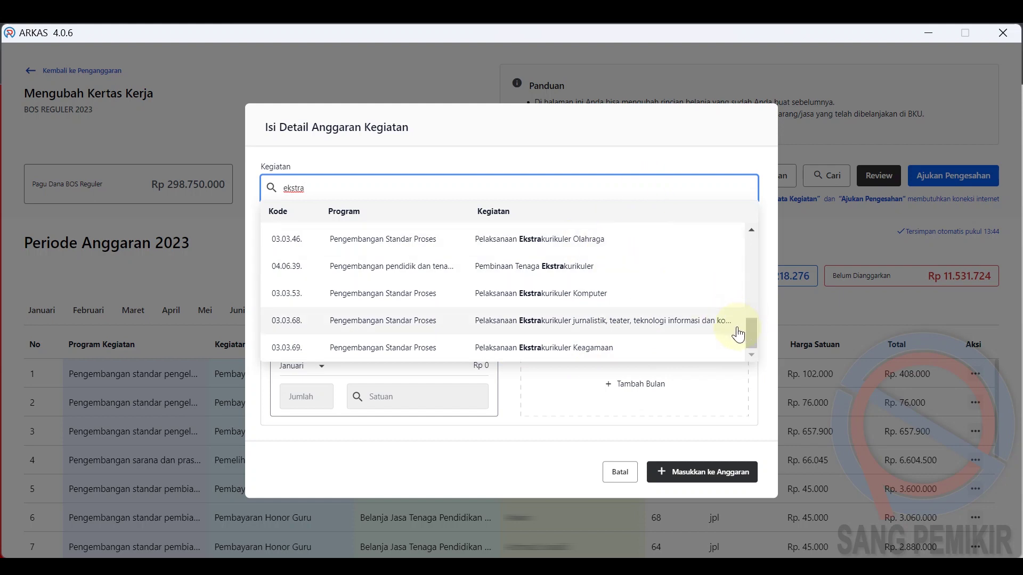
click(644, 349)
Search the expenditure accounts for "jasa" and choose Belanja Jasa Tenaga Ahli.
click(489, 241)
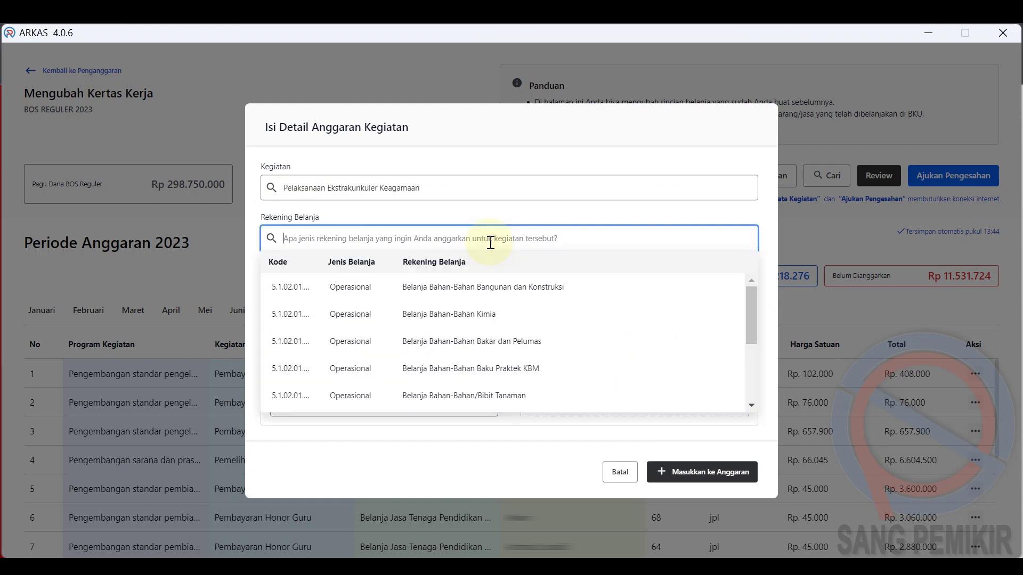
text(jasa)
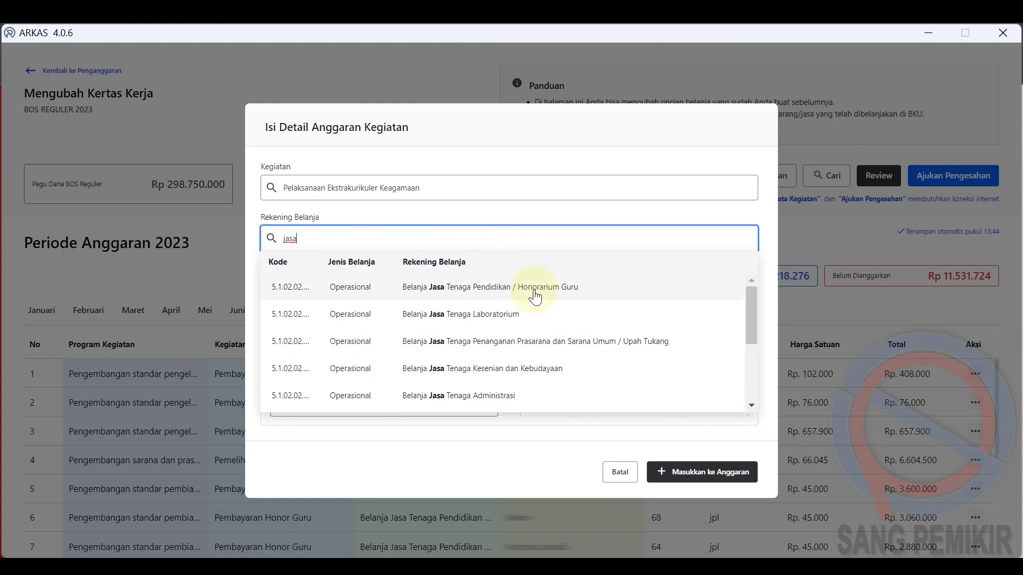
drag(756, 296, 755, 349)
click(459, 314)
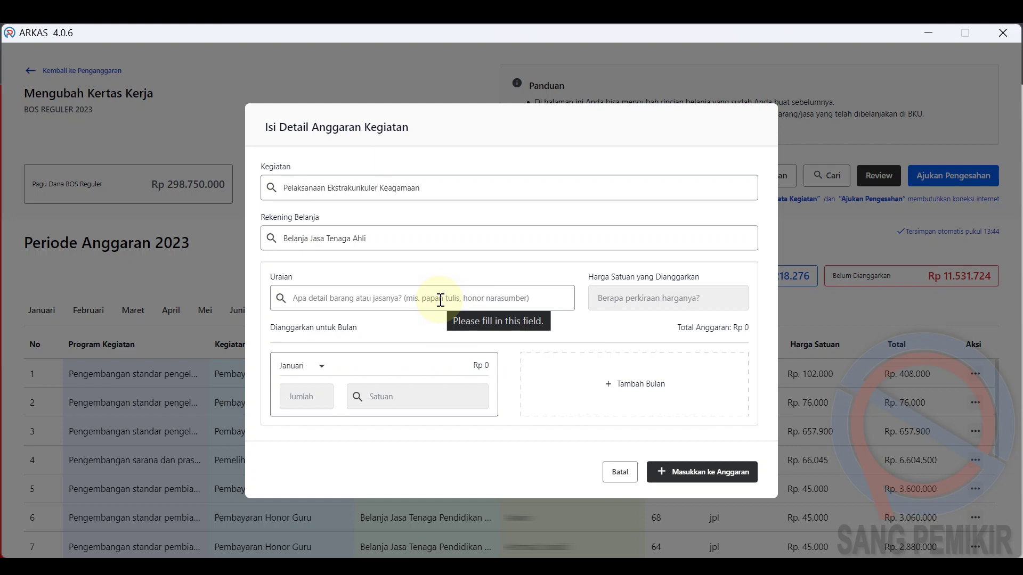
Choose Jasa Pelatih Ekskul as the item and set its unit price to Rp 150.000.
click(440, 300)
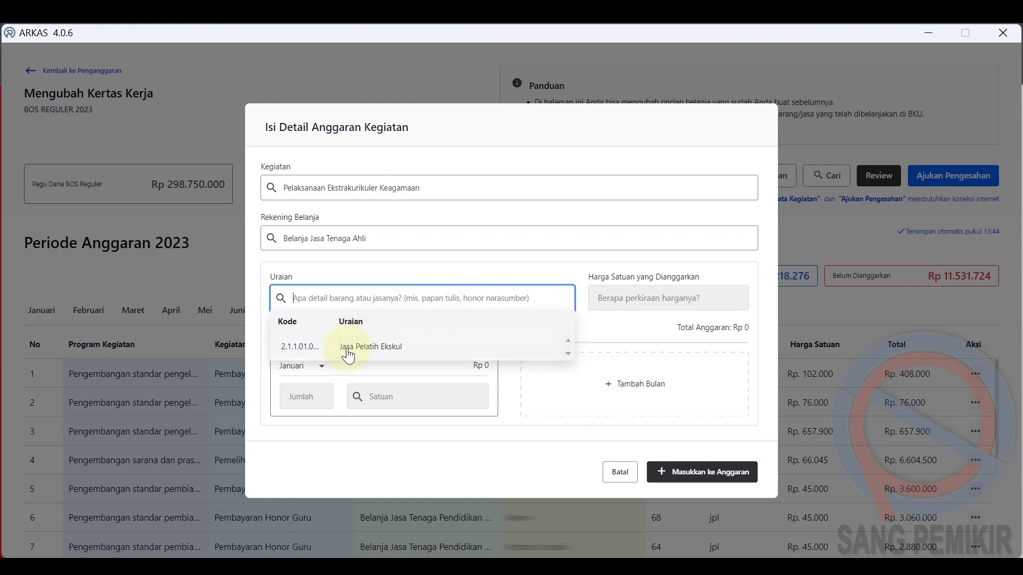
click(381, 349)
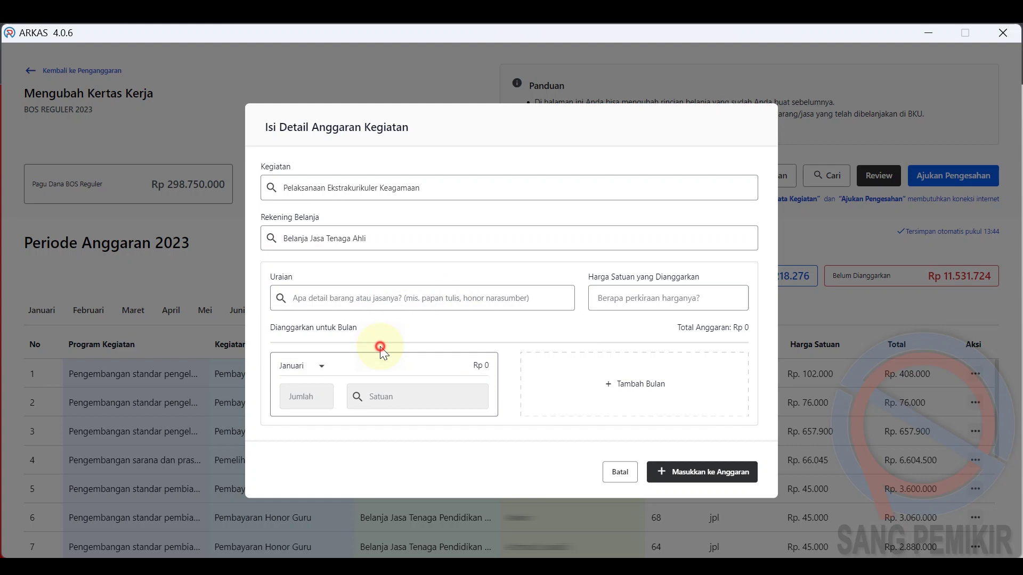
click(638, 301)
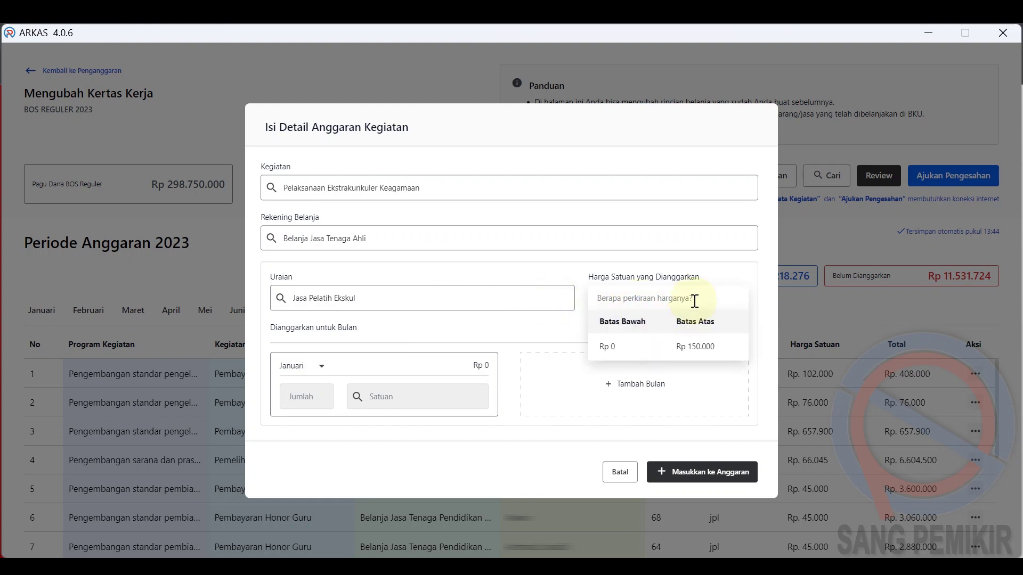
text(1.500.000)
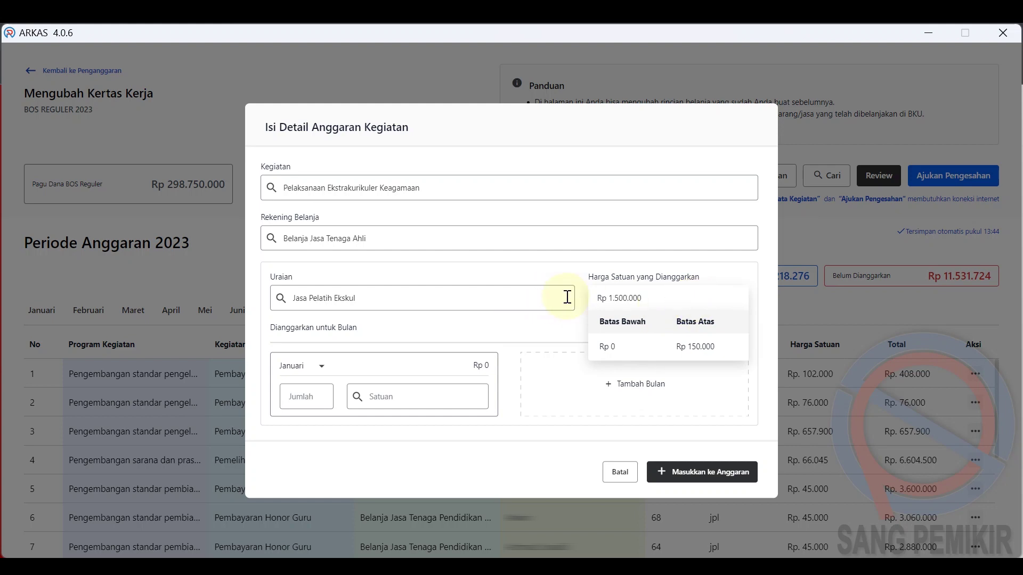
key(BackSpace)
click(548, 315)
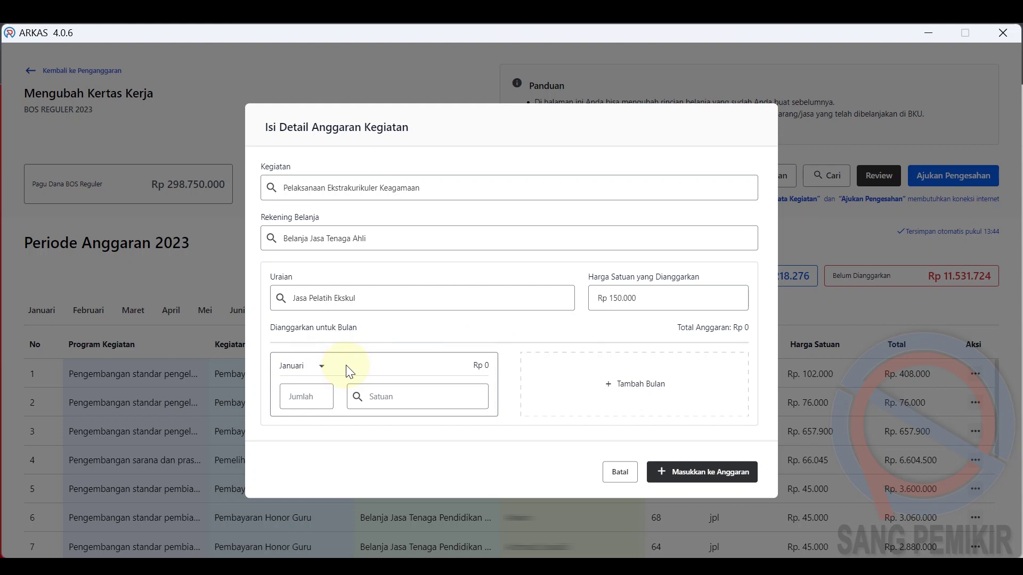
Budget the Jasa Pelatih Ekskul item for Juli with quantity 2 and unit jam.
click(322, 370)
drag(323, 406, 324, 417)
click(311, 421)
click(311, 398)
text(2)
click(399, 390)
text(jam)
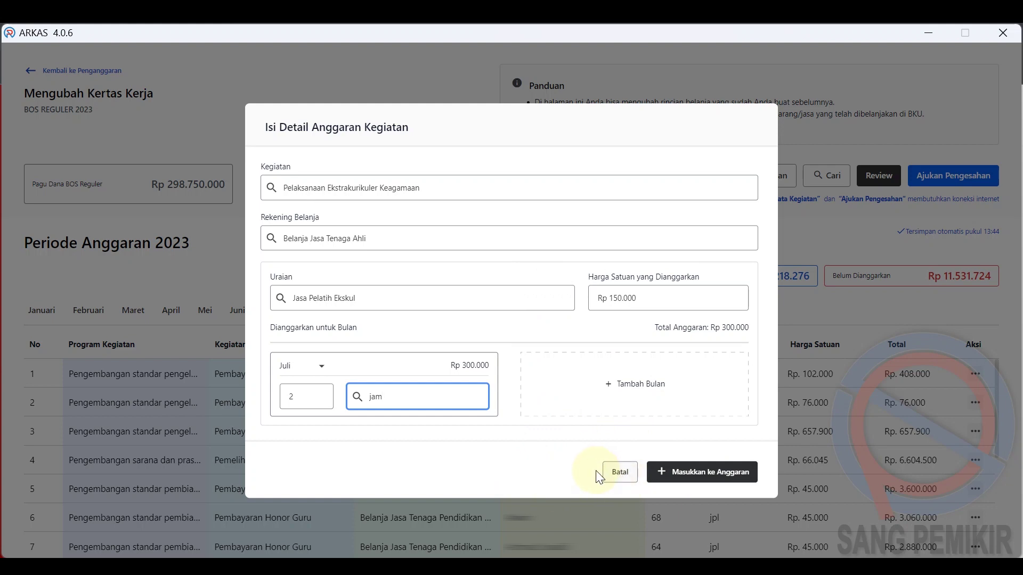
Discard the unsaved Pelaksanaan Ekstrakurikuler Keagamaan entry and return to the worksheet.
click(611, 472)
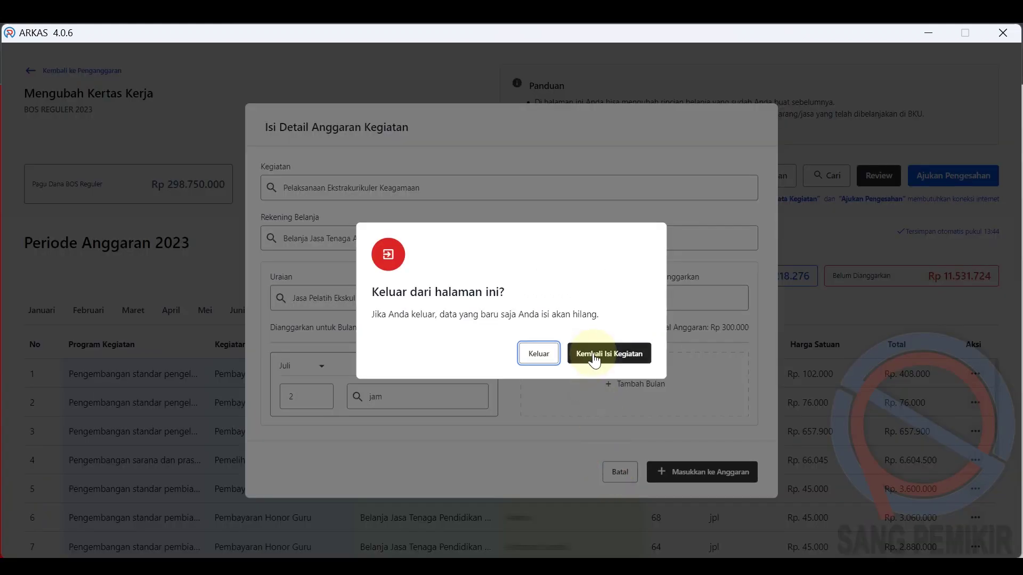
click(597, 354)
click(617, 472)
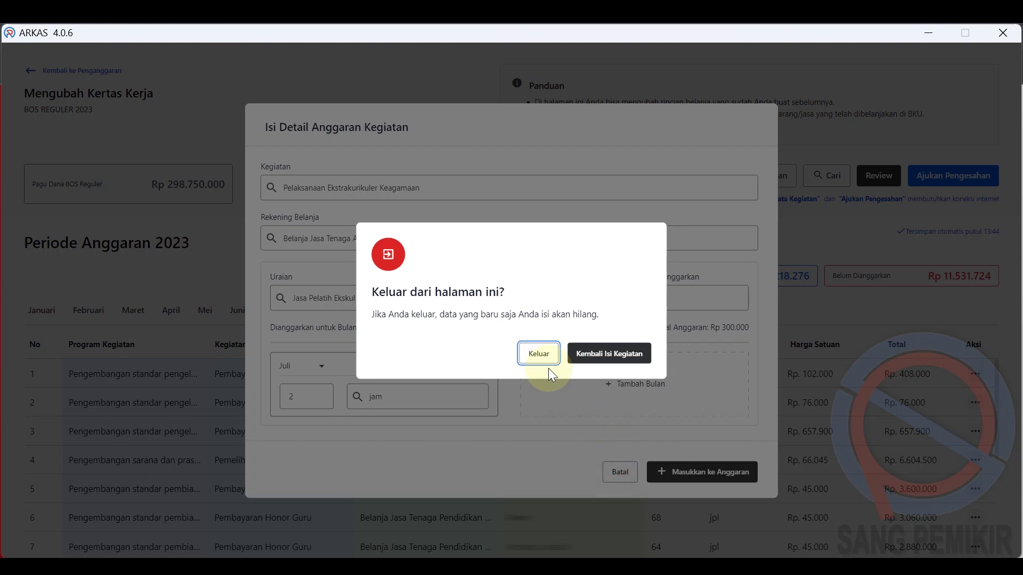
click(538, 356)
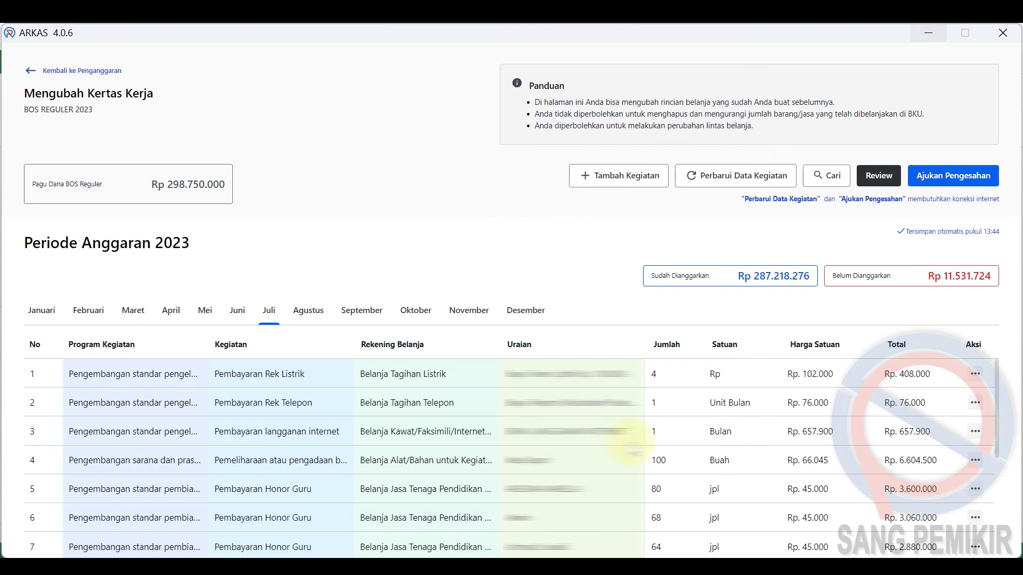
Switch to the Perencanaan BOSP 2023 (Perubahan) workbook in Excel and examine the Daya sheet's monthly electricity, Telkom, telephone and water plans.
click(589, 539)
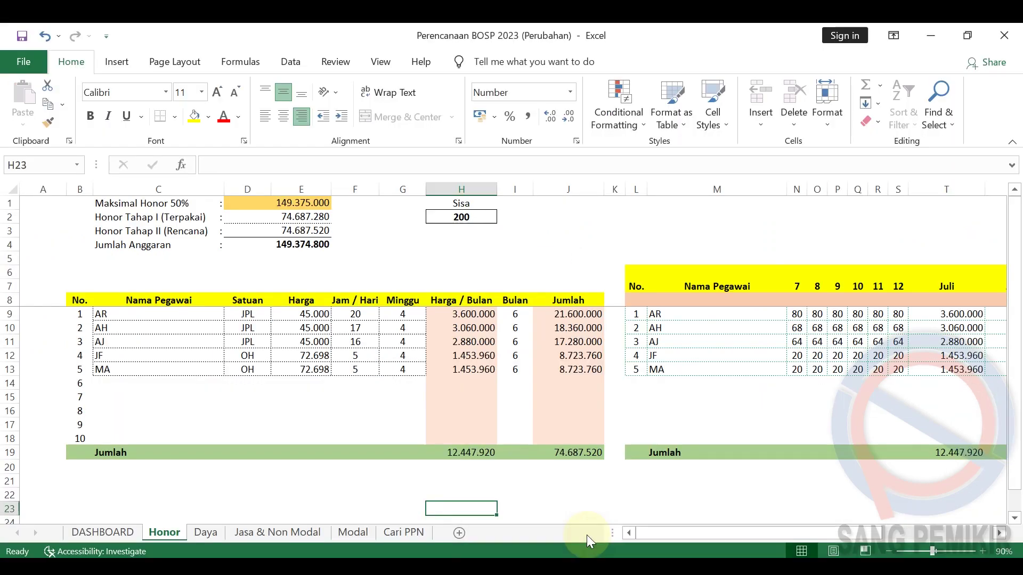
click(206, 533)
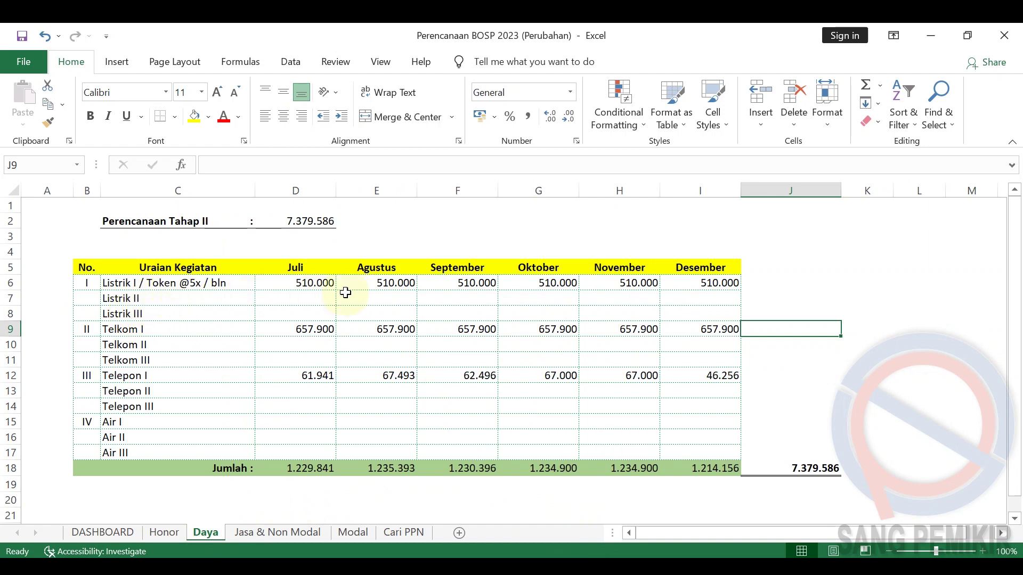
click(215, 283)
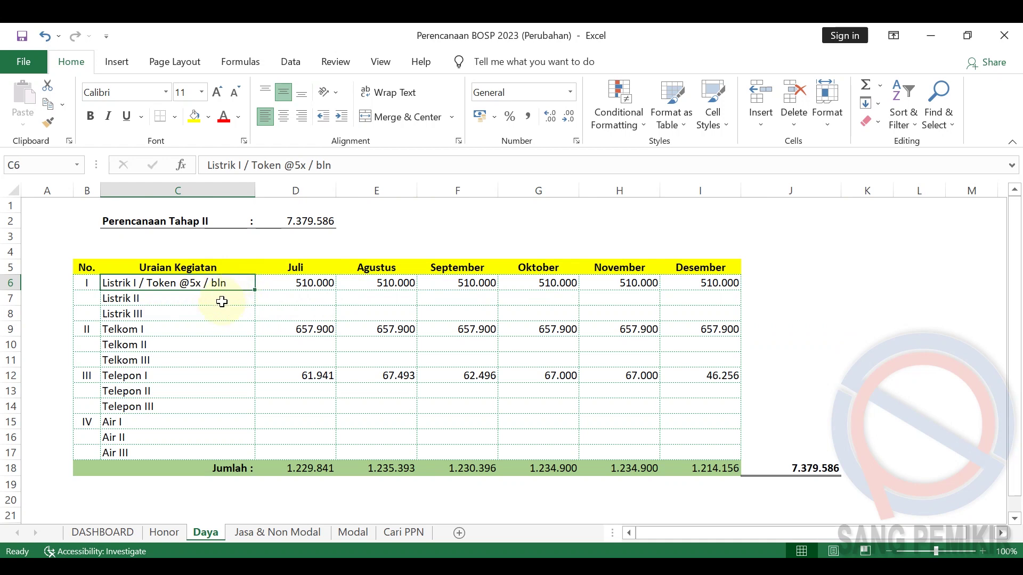
click(221, 301)
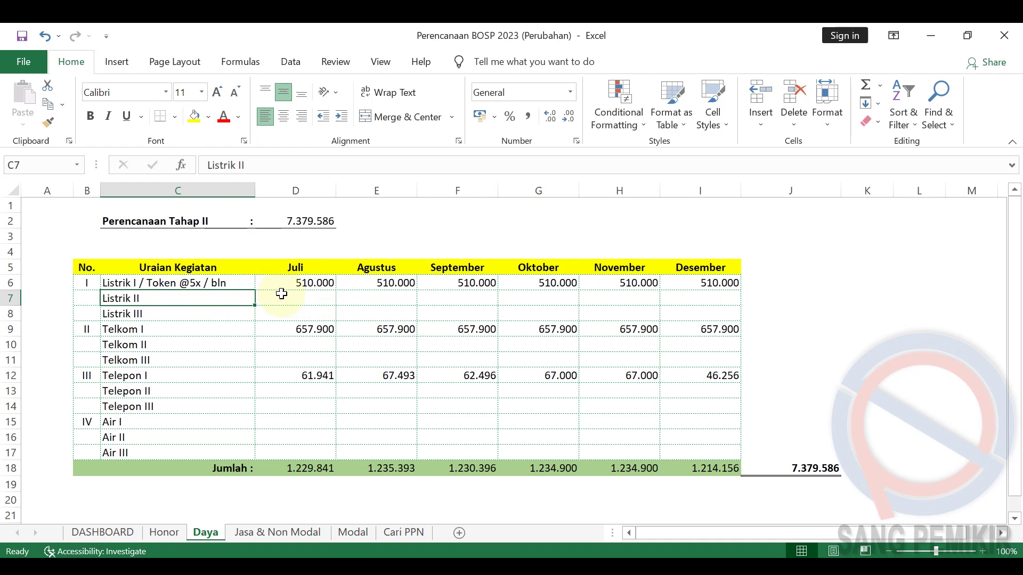
click(243, 283)
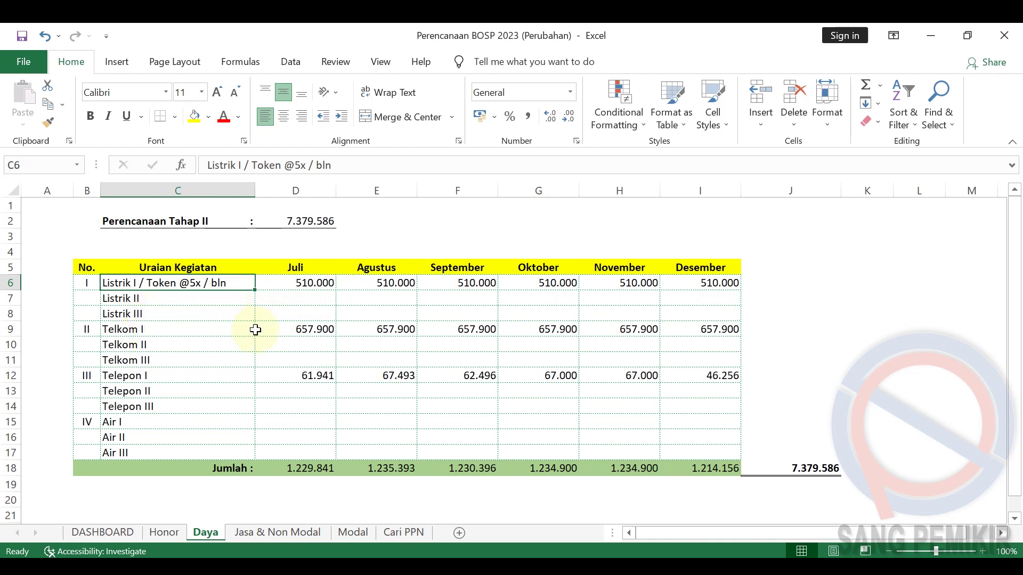
click(274, 329)
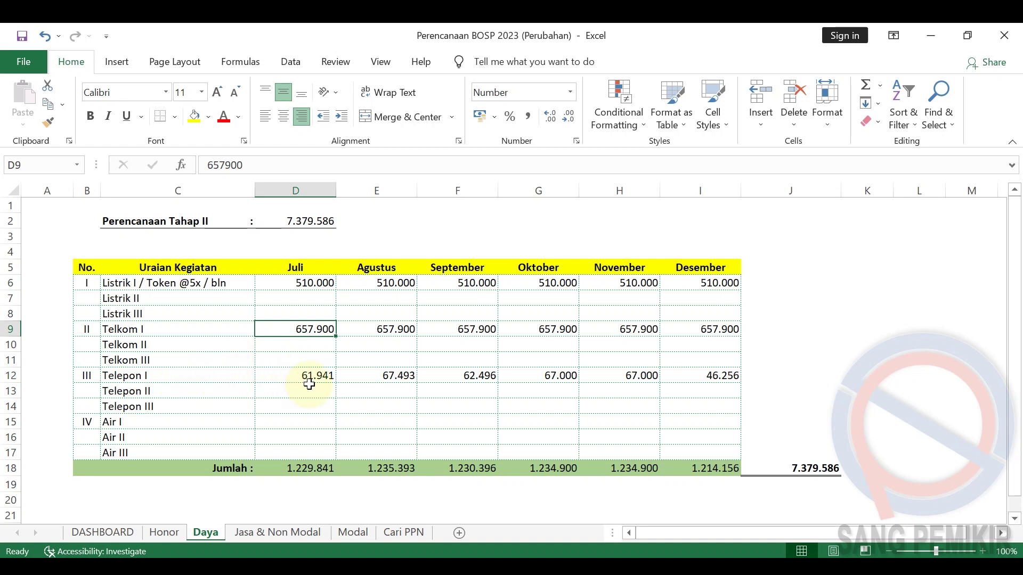
click(299, 420)
drag(708, 420, 300, 420)
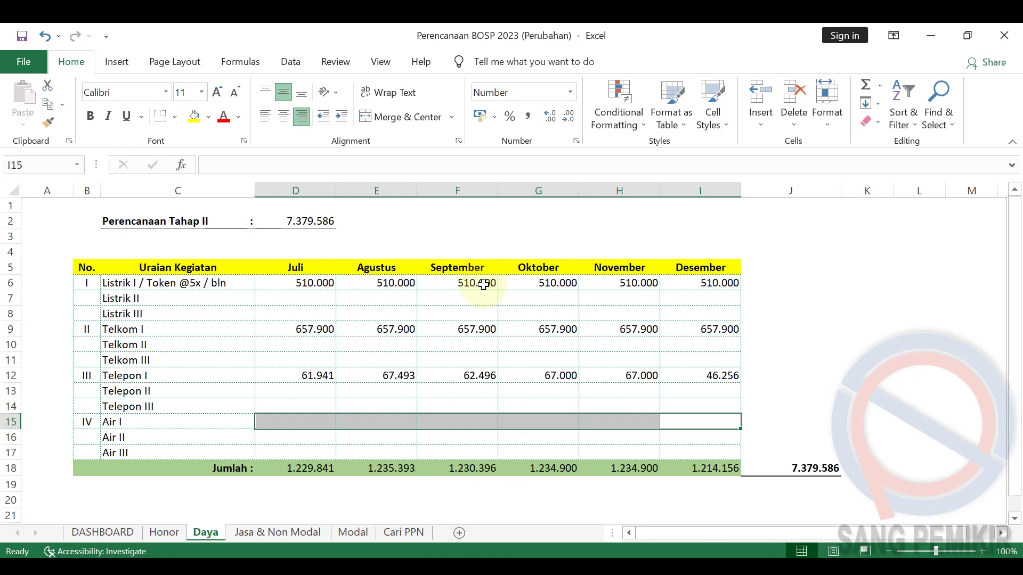
click(235, 286)
click(223, 329)
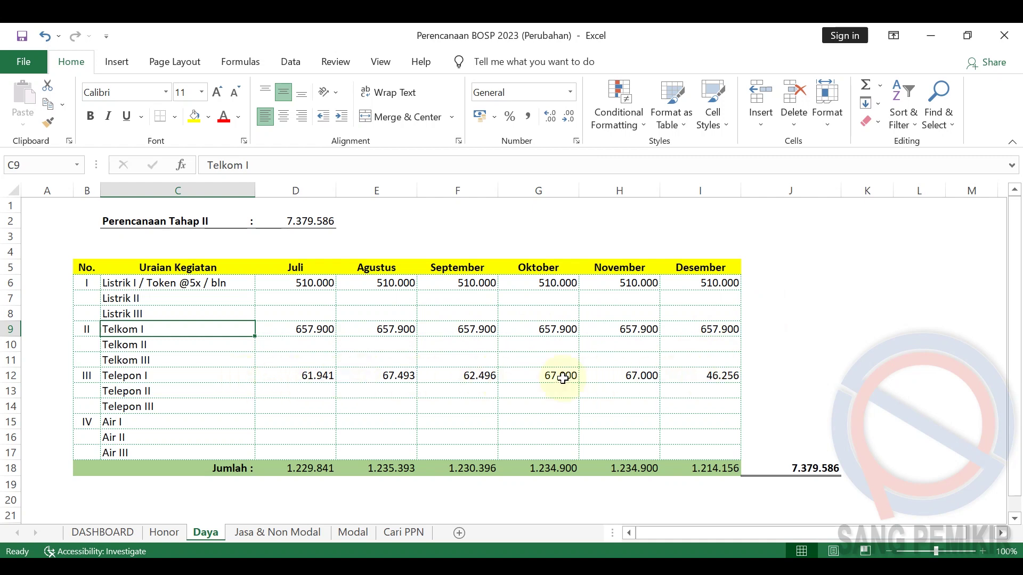
click(203, 284)
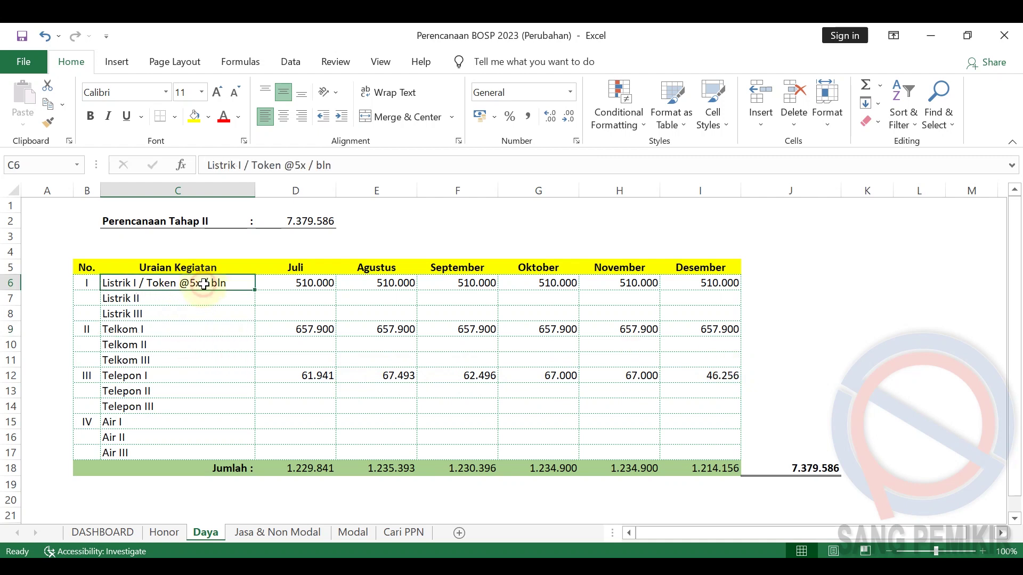
click(257, 382)
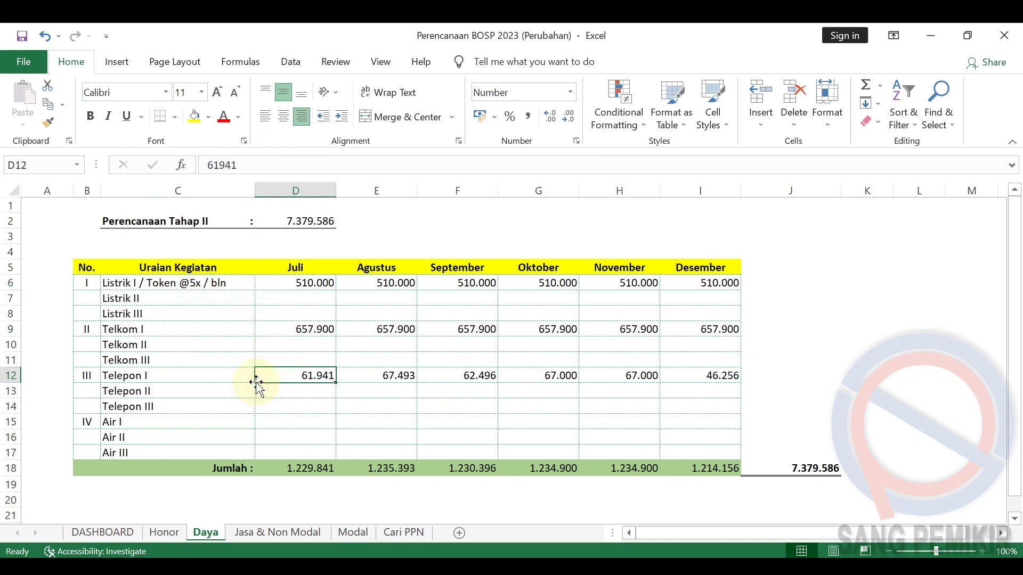
Examine the Telkom I amounts planned for Juli through Desember on the Daya sheet.
click(264, 330)
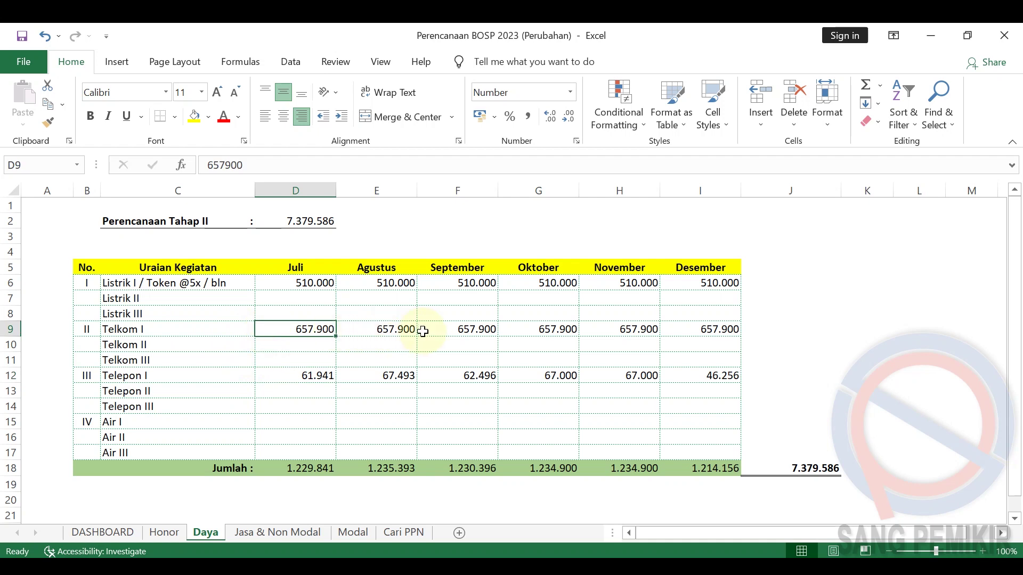
drag(319, 329, 685, 328)
click(854, 310)
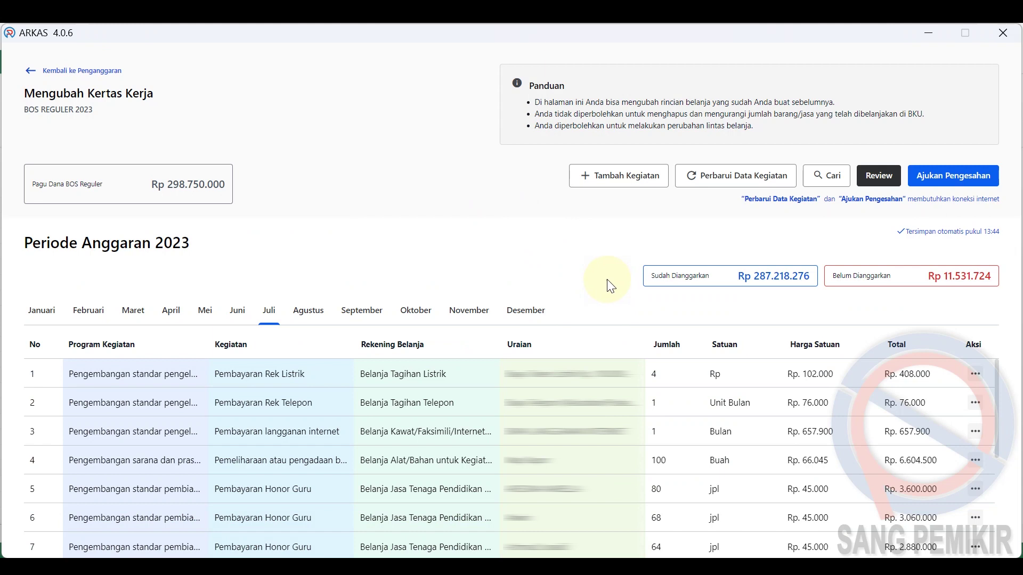
Switch to ARKAS and open Januari's Pembayaran Rek Listrik budget detail for editing, down to its Juli–Desember allocations.
click(38, 313)
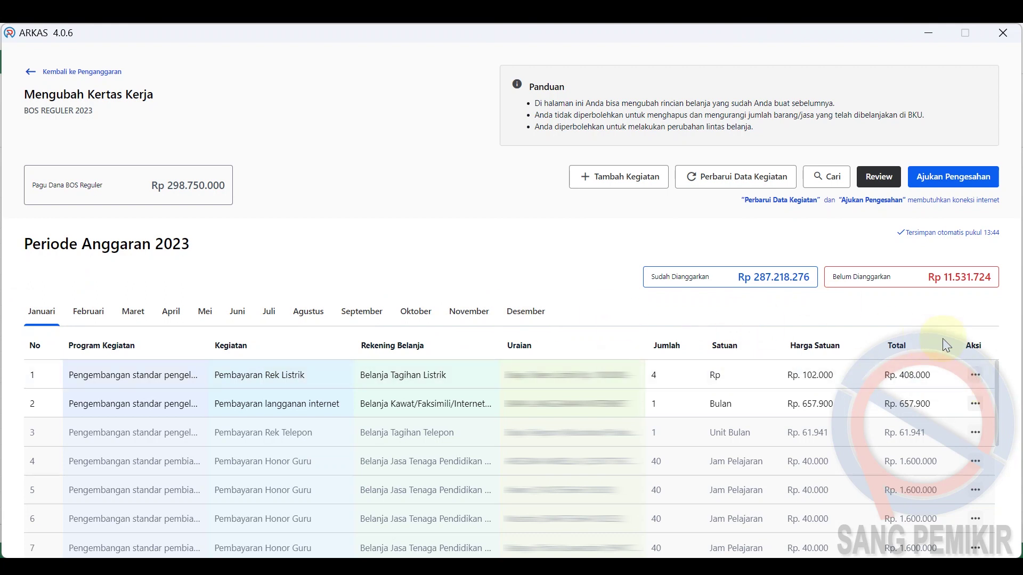
click(974, 375)
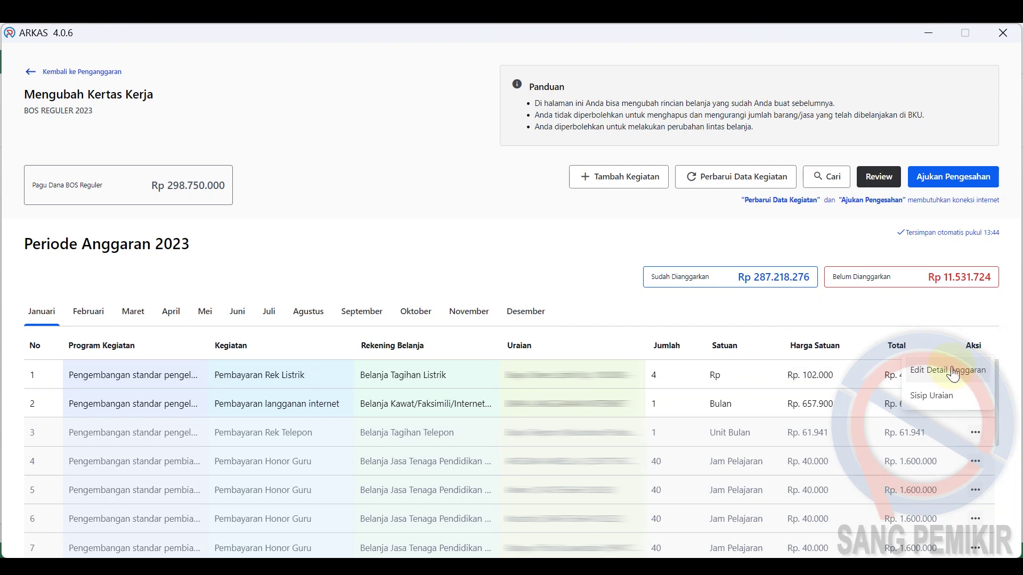
click(953, 374)
scroll(502, 185, down, 2)
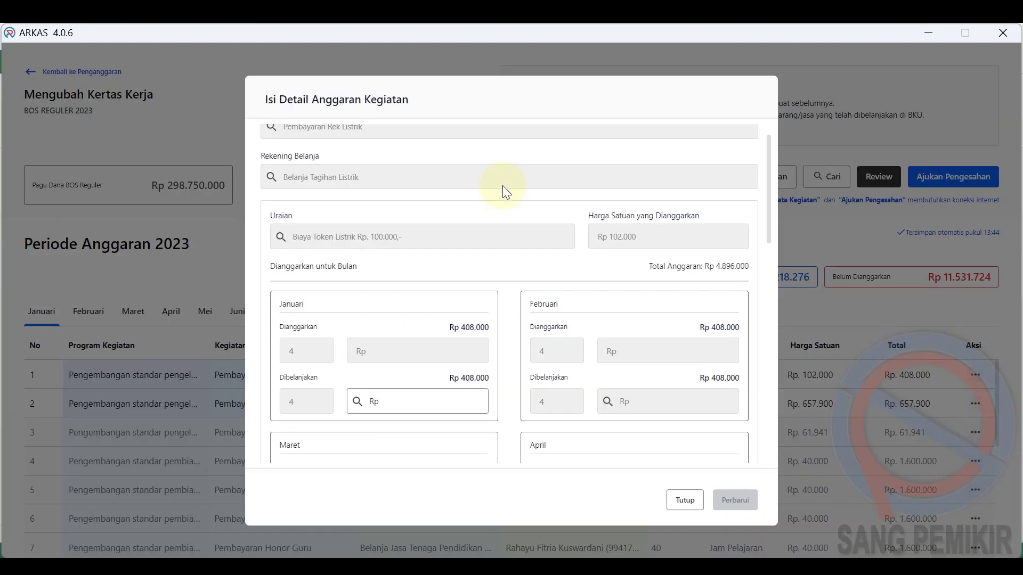
scroll(627, 235, down, 3)
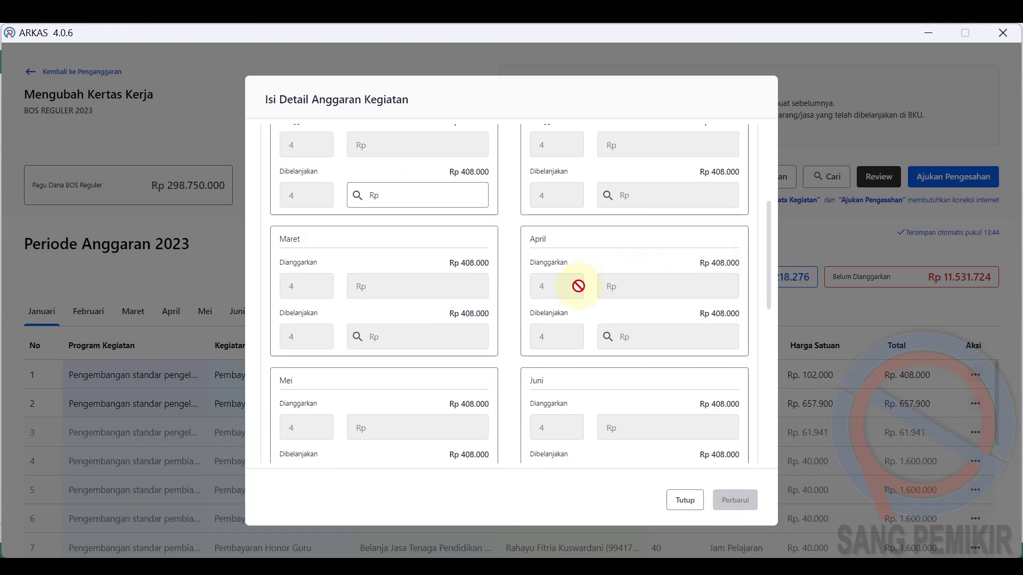
scroll(579, 283, down, 5)
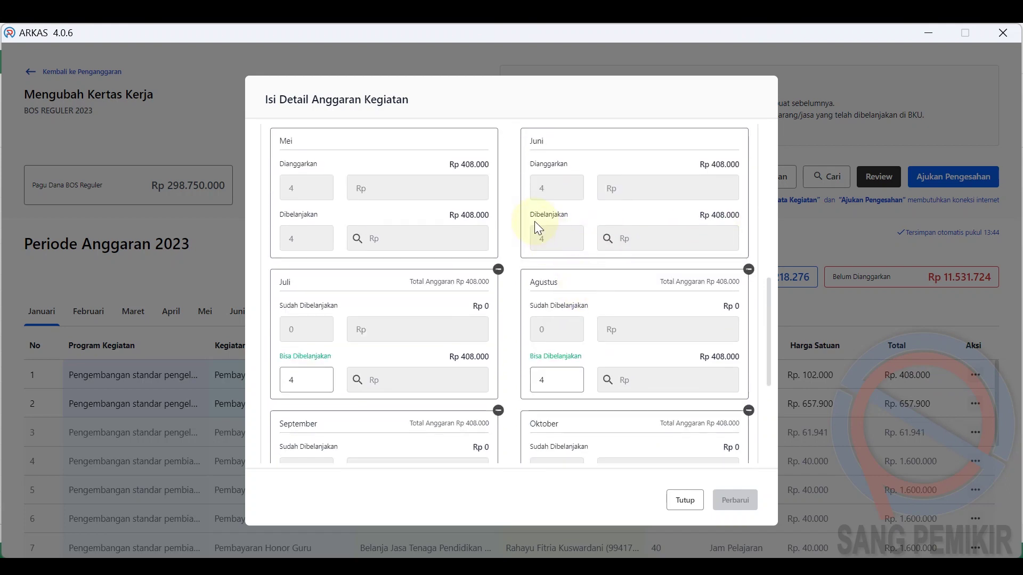
scroll(535, 222, down, 5)
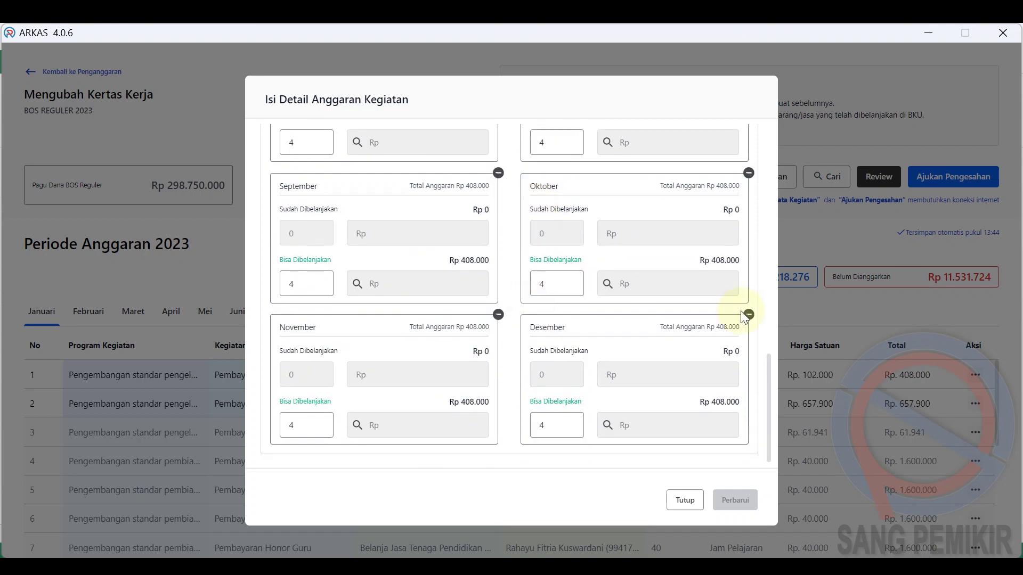
Remove the Juli through Desember allocations from the Pembayaran Rek Listrik budget detail and save the update.
click(748, 314)
click(498, 314)
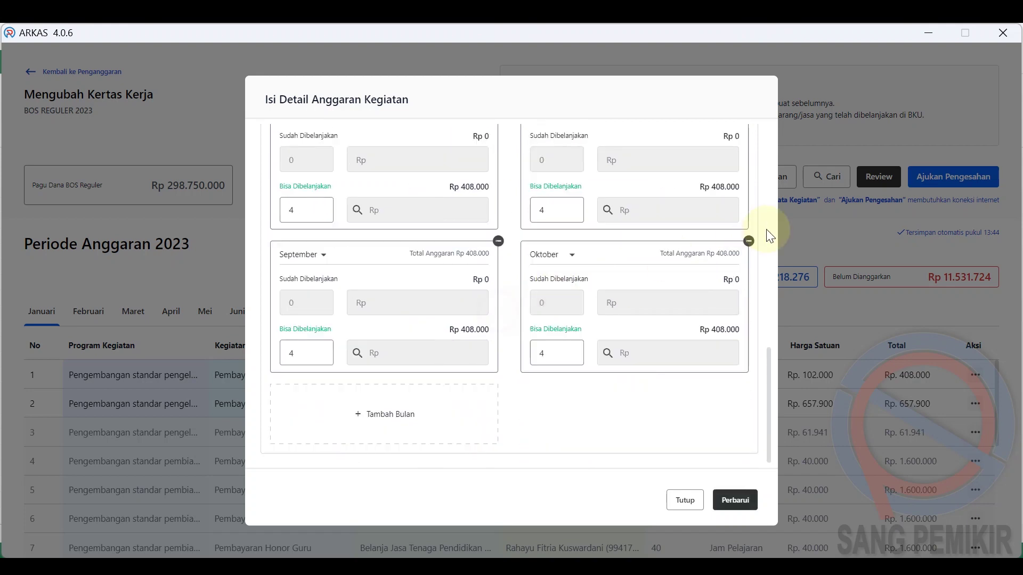
click(748, 241)
click(498, 312)
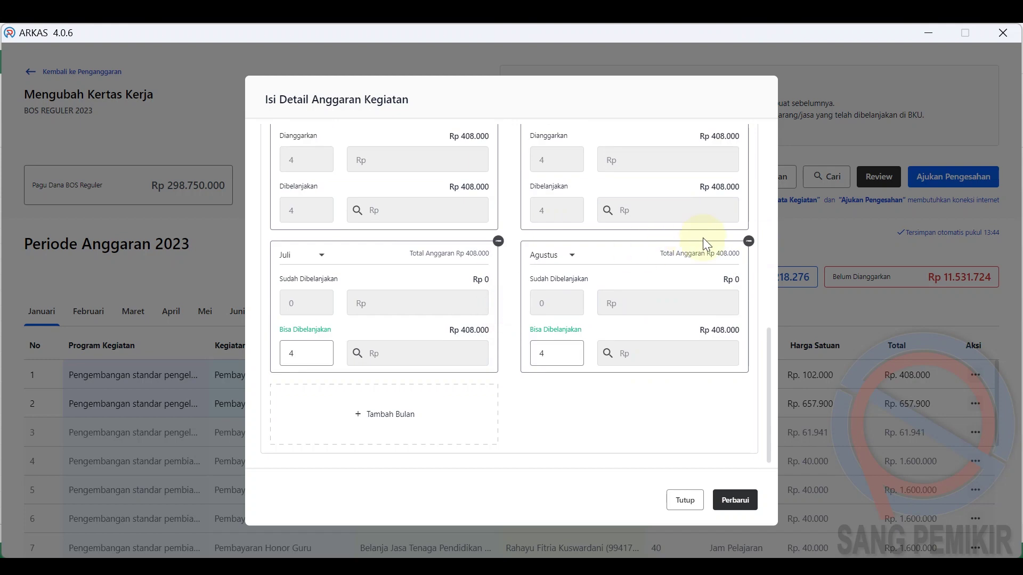
click(748, 241)
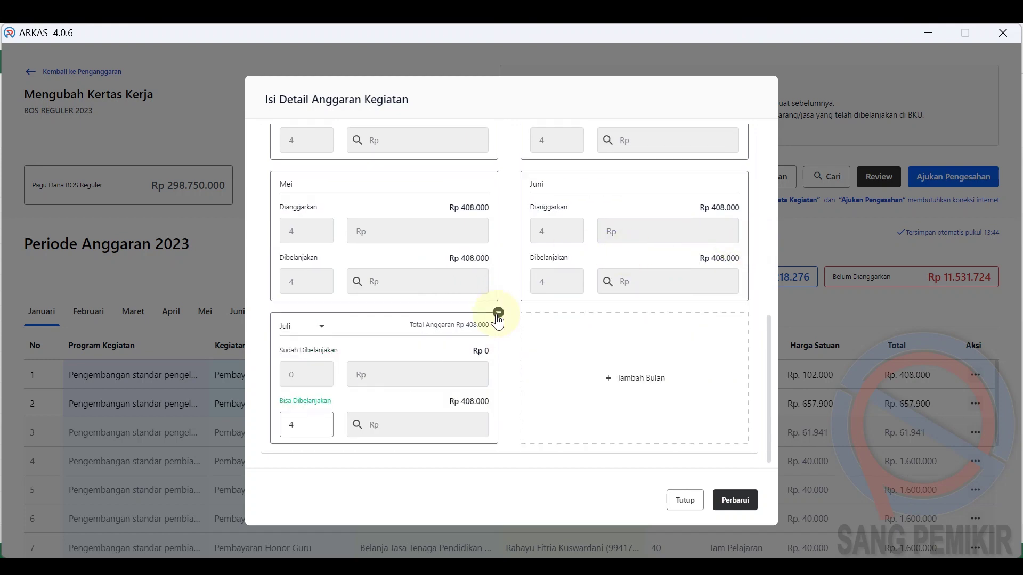
click(497, 313)
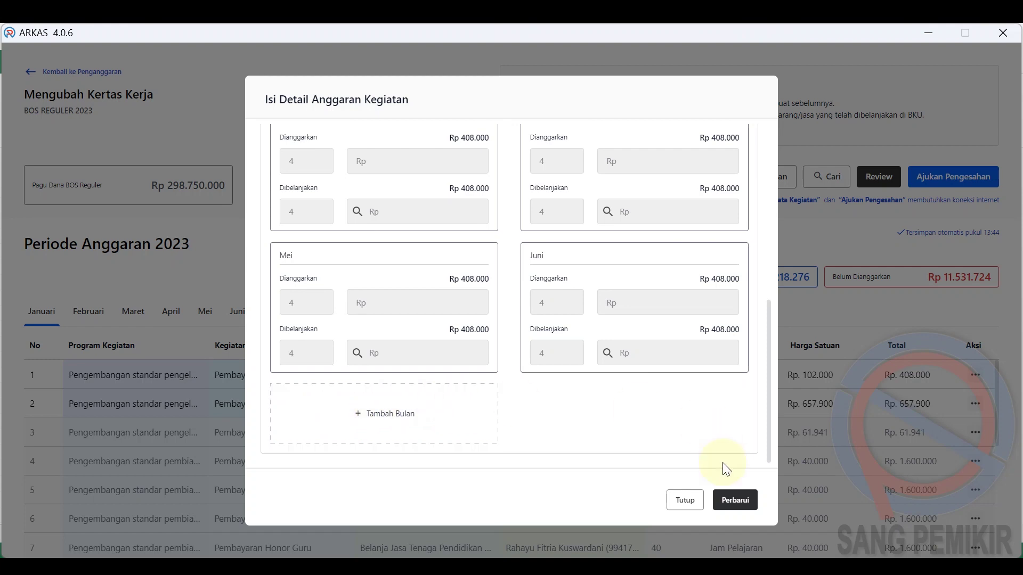
click(731, 501)
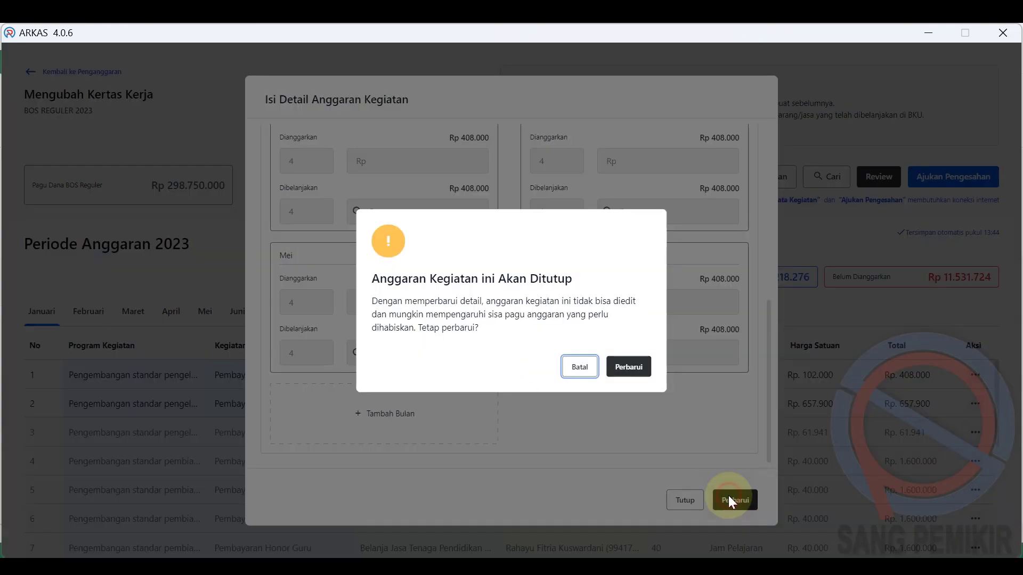
click(627, 366)
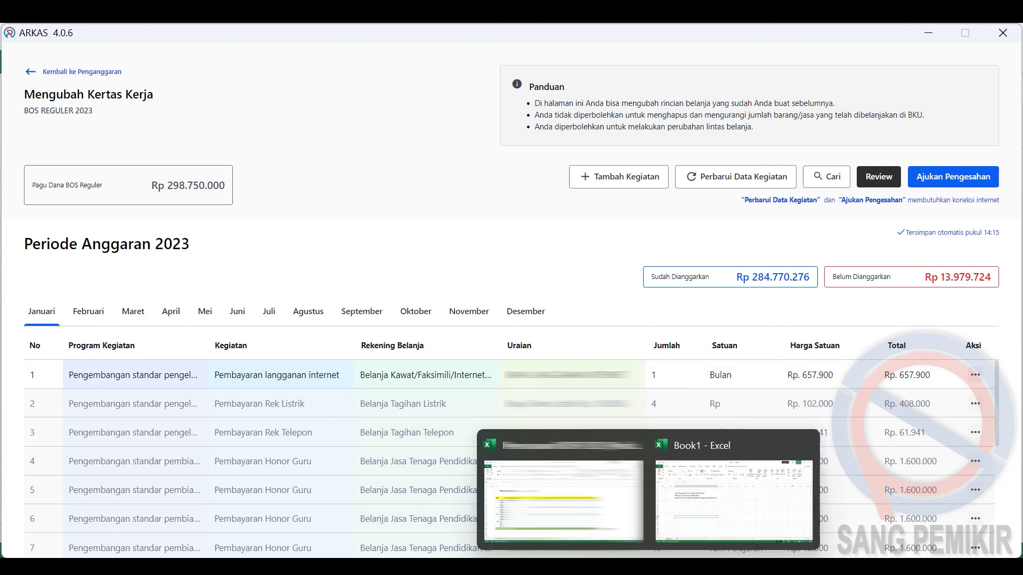
Compare the Pembayaran langganan internet budget detail with the Telkom I plan in the Excel workbook, and close it without changes.
click(975, 376)
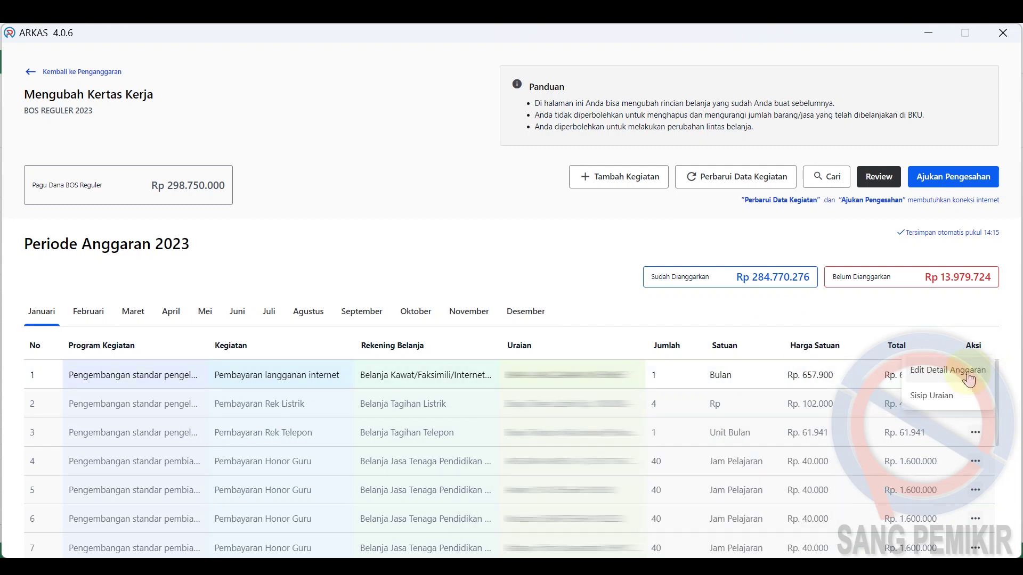
click(940, 367)
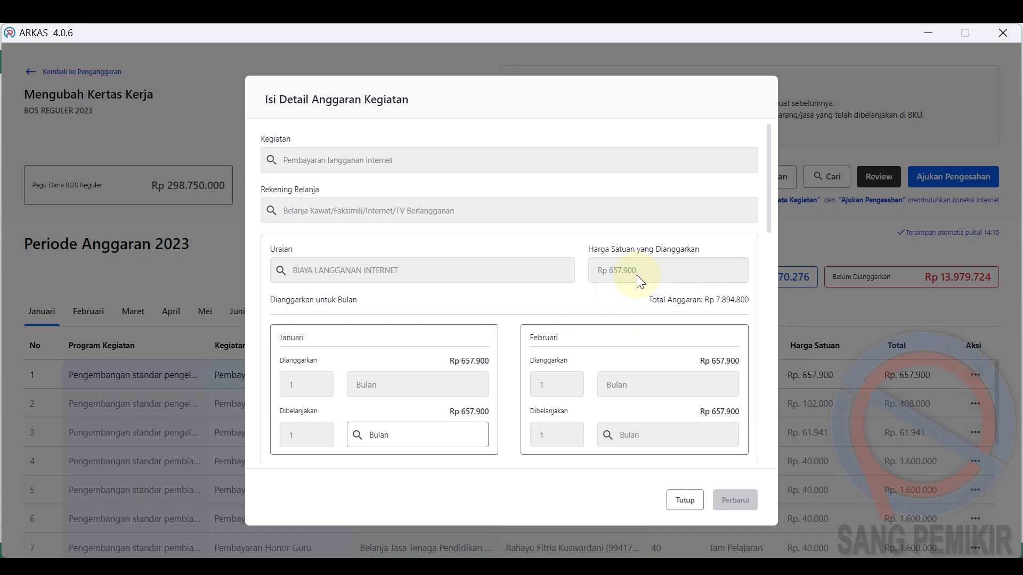
mouse_move(648, 566)
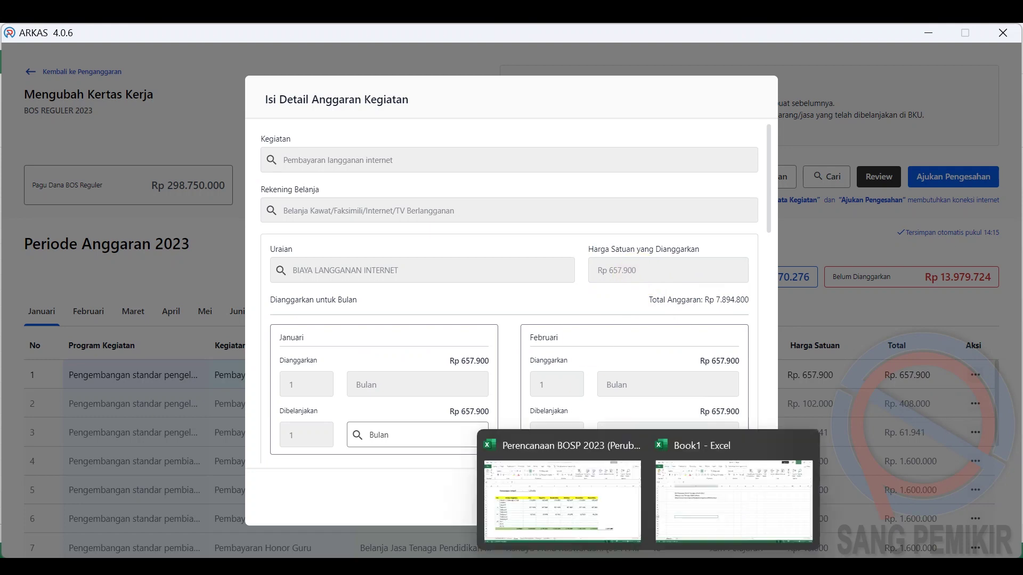
click(513, 499)
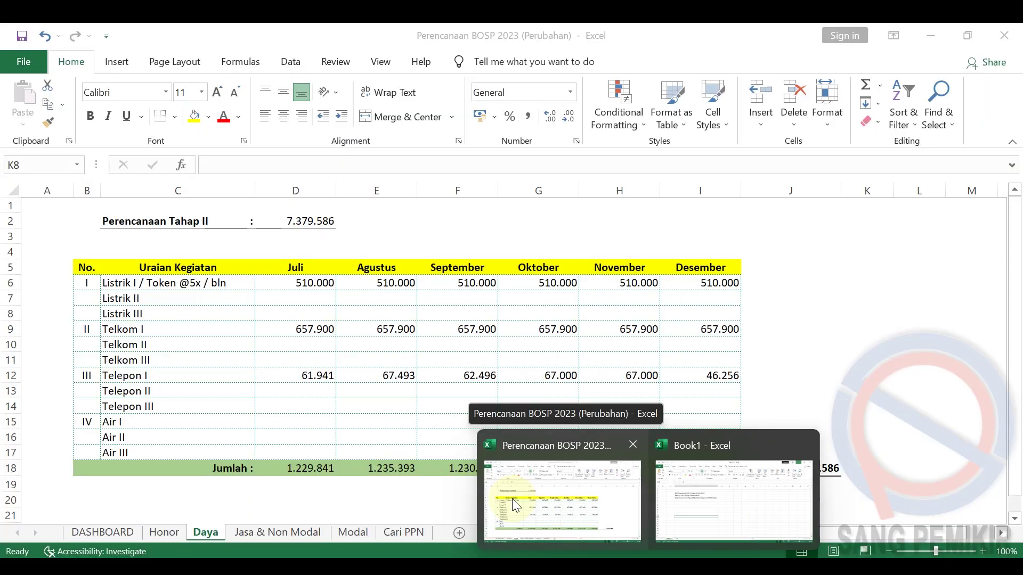
click(315, 329)
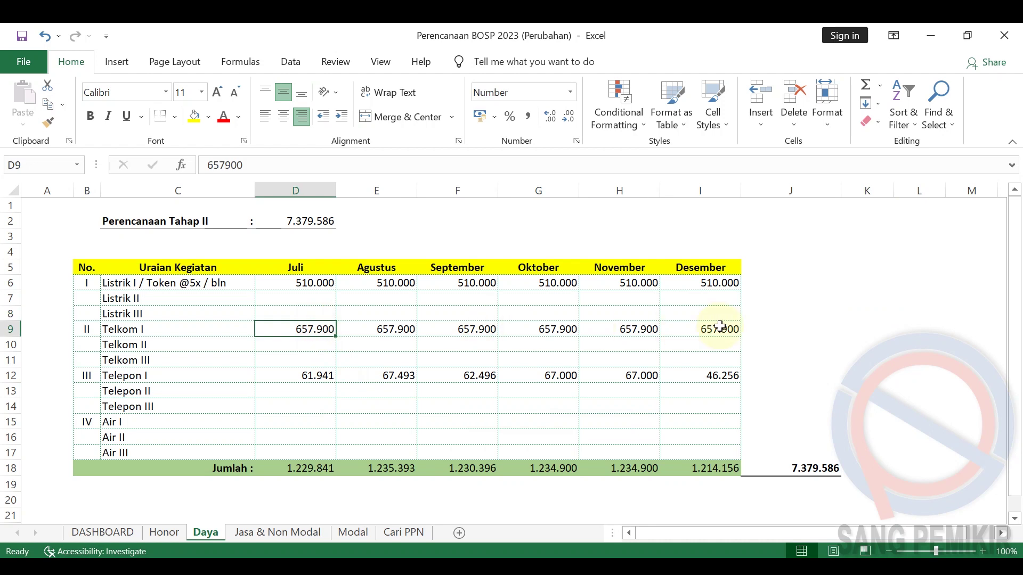
mouse_move(613, 565)
key(alt+Tab)
scroll(455, 308, down, 5)
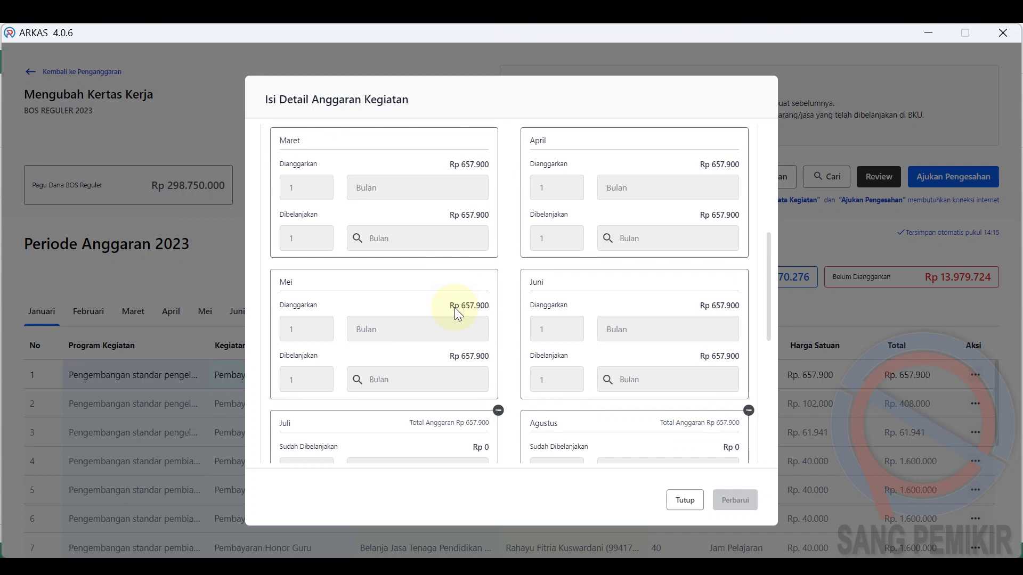
scroll(469, 377, down, 5)
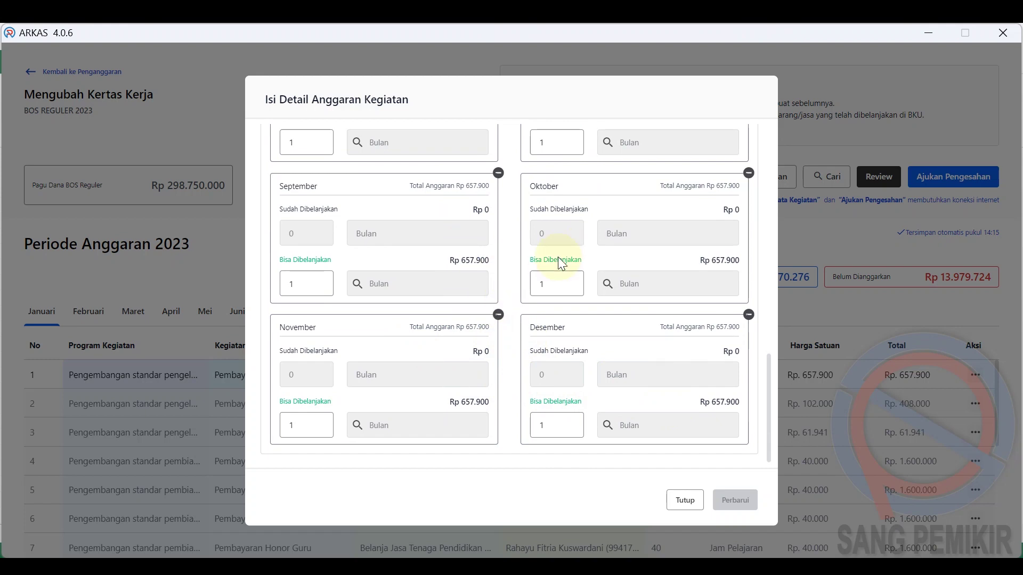
click(681, 505)
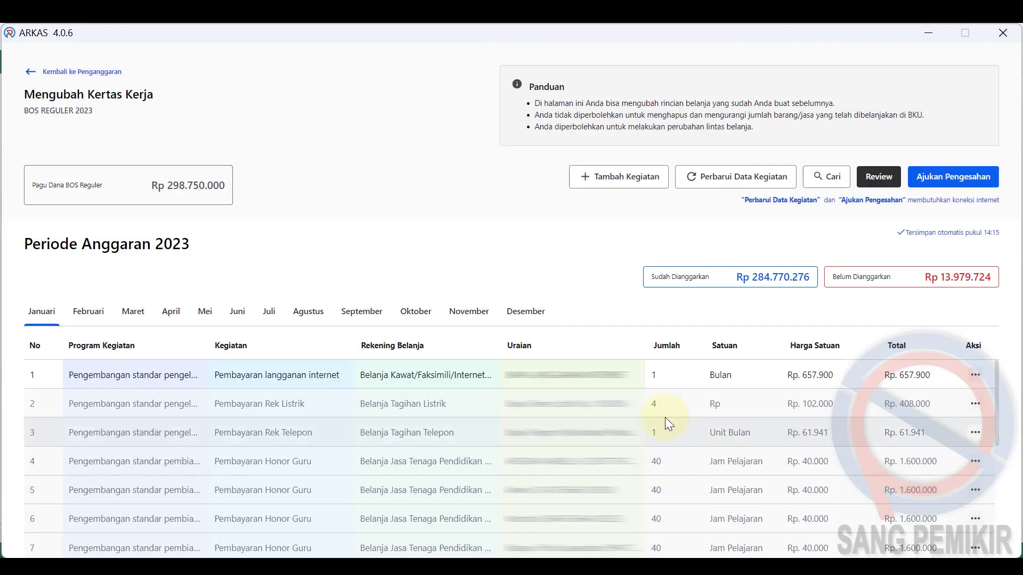
Review the worksheet's budget items for Januari through Mei and check which actions Mei's Pembayaran Rek Listrik item offers.
scroll(673, 401, down, 5)
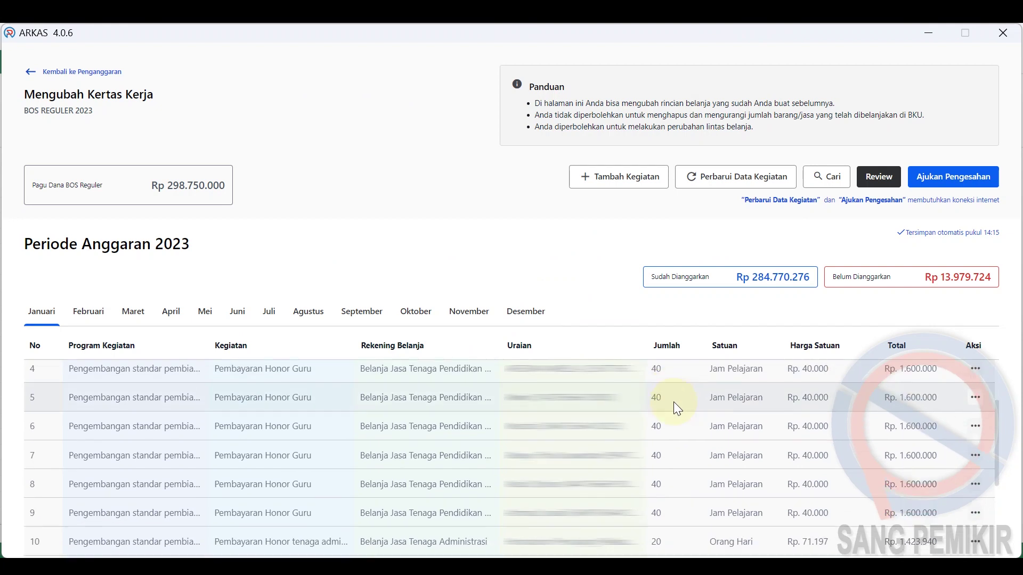
scroll(673, 402, up, 5)
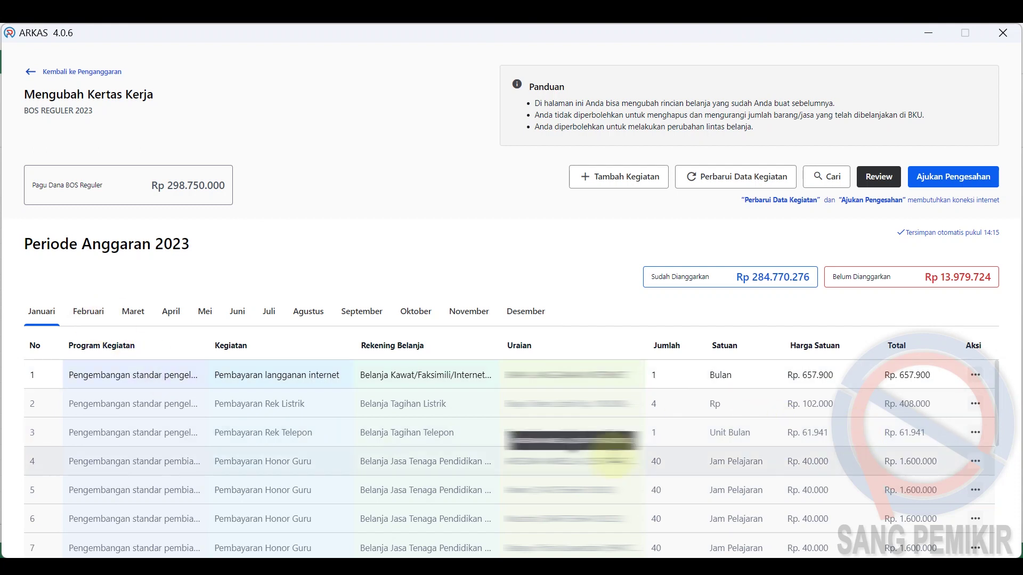
click(89, 313)
scroll(745, 423, down, 2)
scroll(744, 423, down, 2)
scroll(745, 423, up, 5)
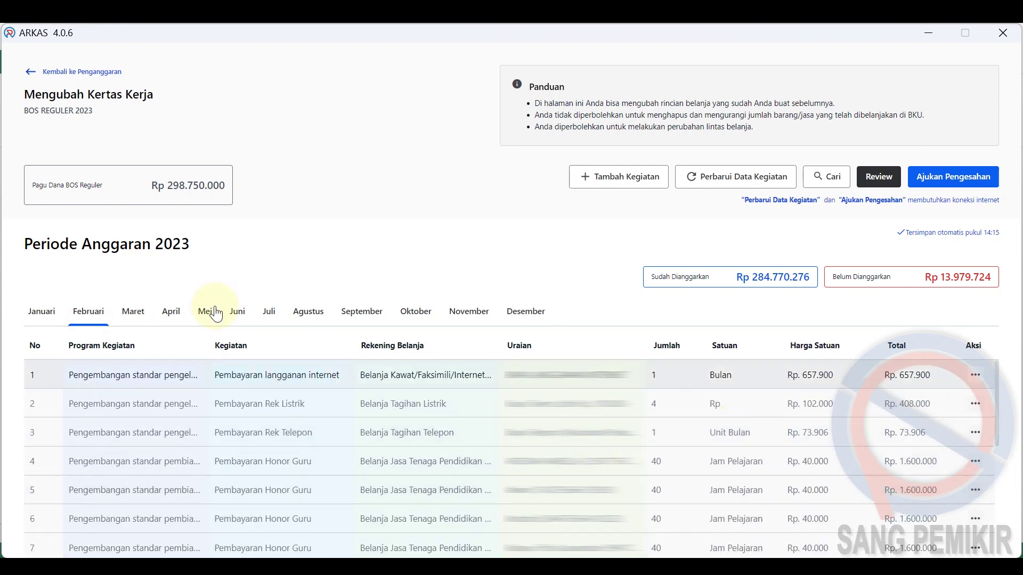
click(134, 311)
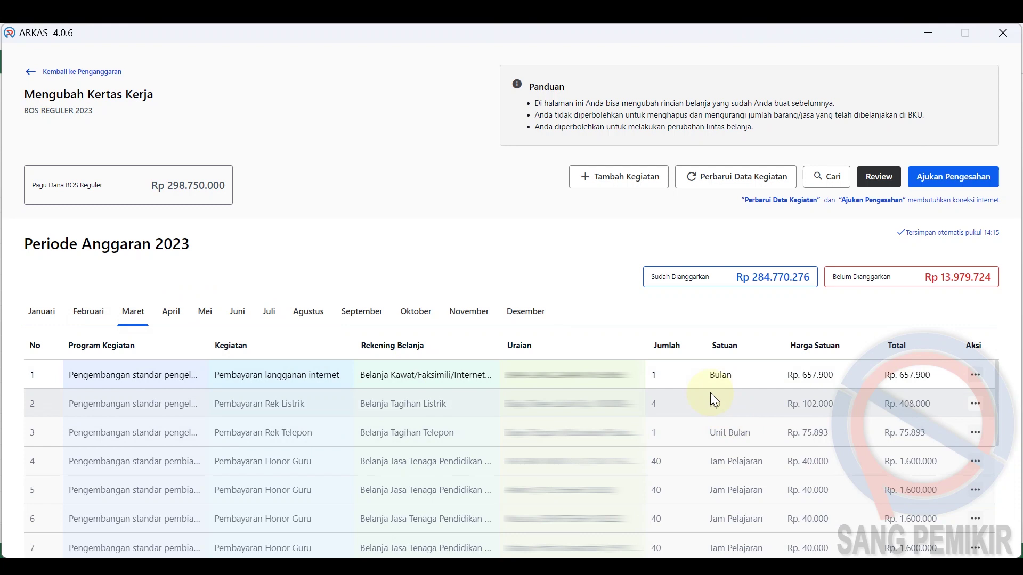
click(179, 316)
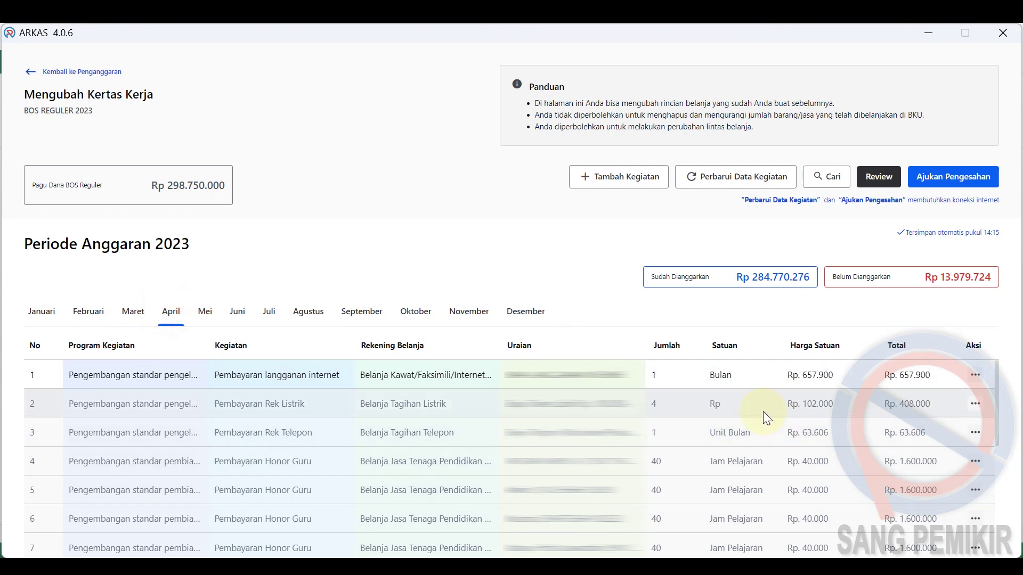
scroll(763, 411, down, 3)
scroll(768, 438, up, 3)
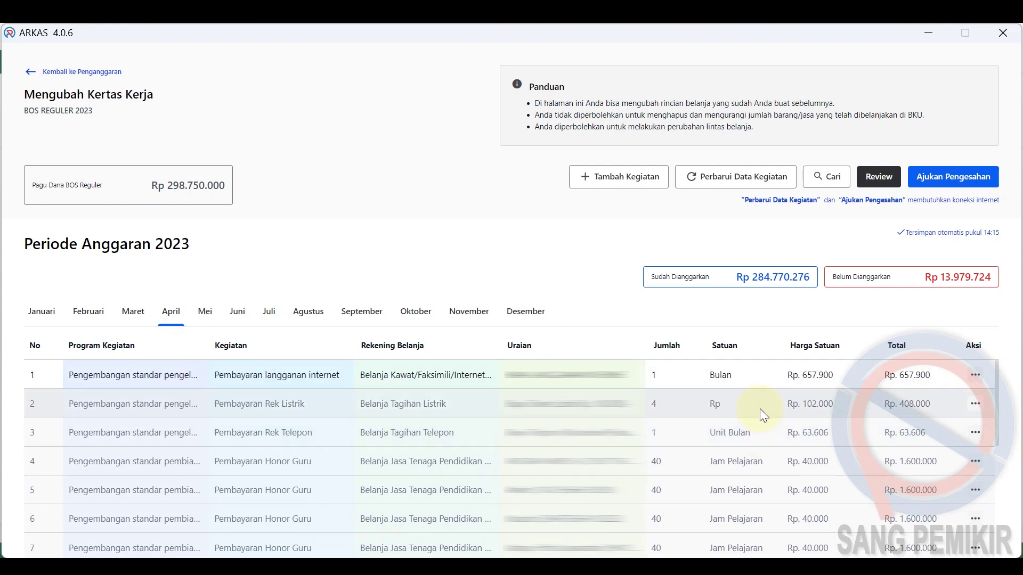
click(210, 314)
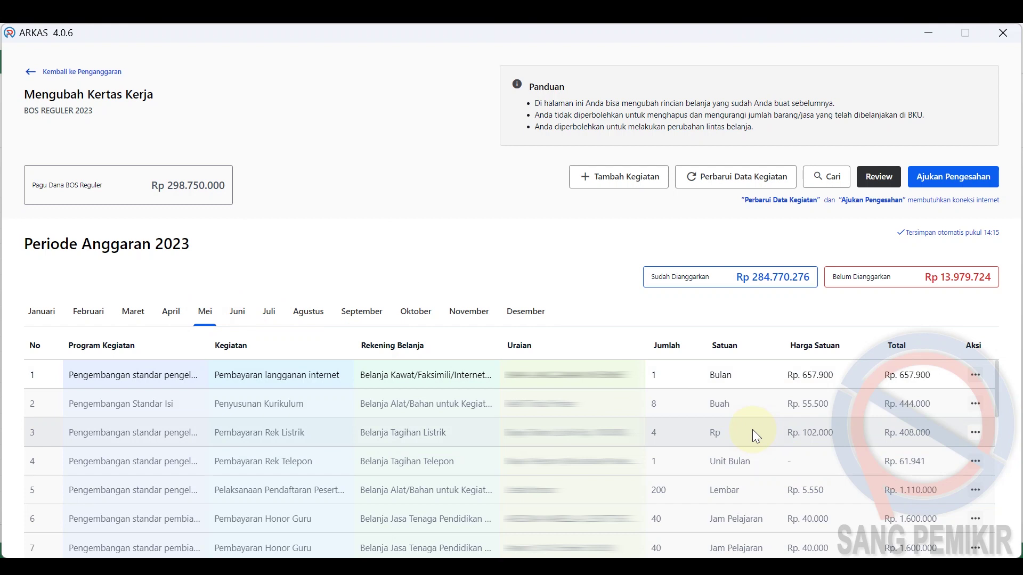
click(980, 433)
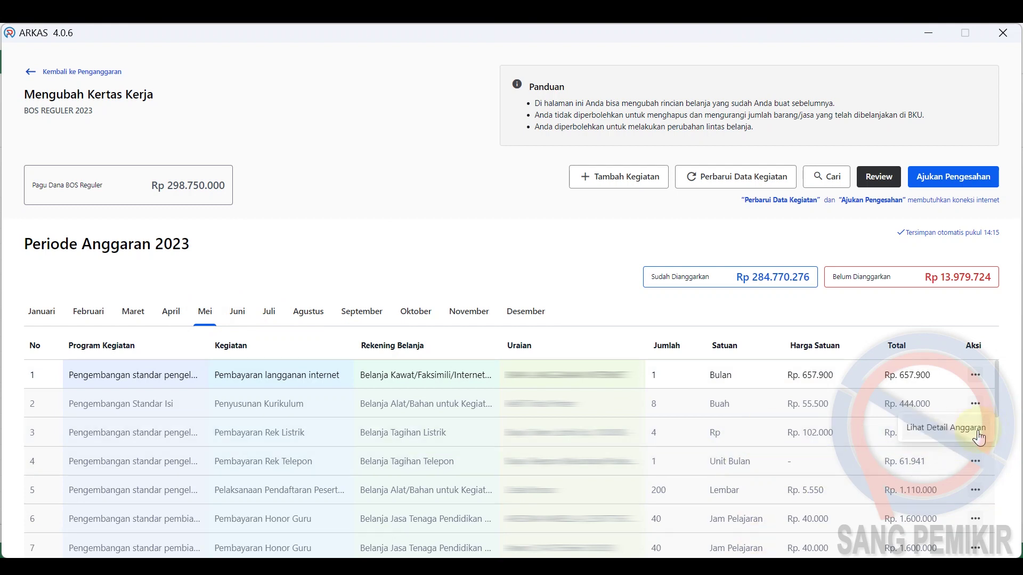
click(685, 455)
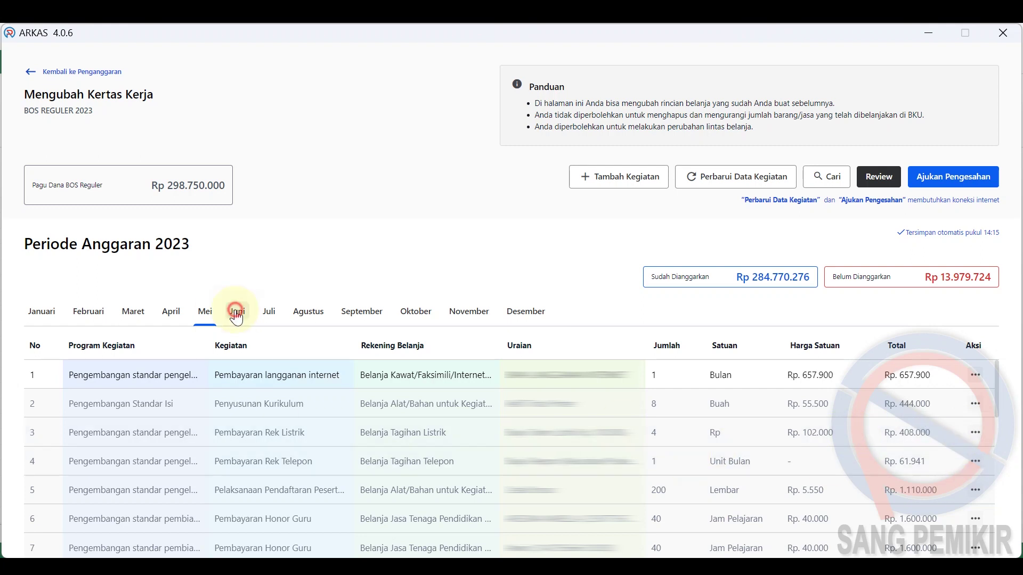
Open Juni's Pembayaran Rek Telepon budget detail for editing and examine its Juni budgeted and spent amounts alongside the following months' allocations.
click(235, 312)
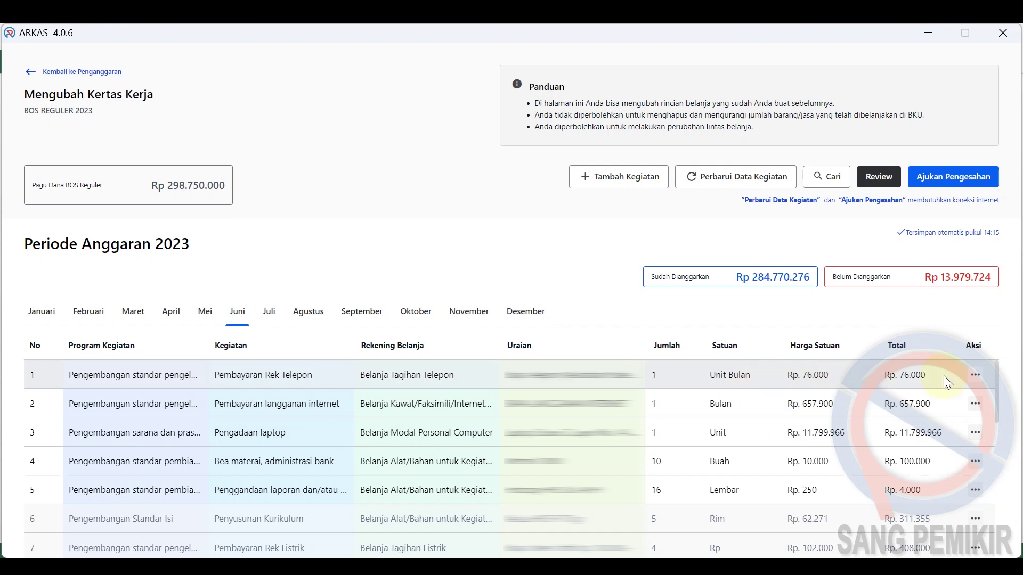
click(976, 378)
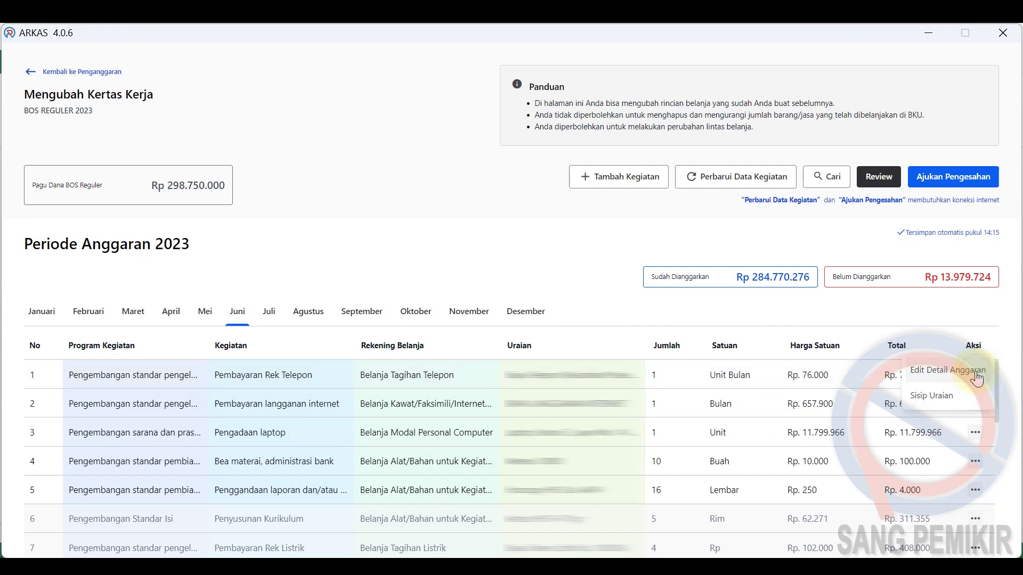
click(958, 367)
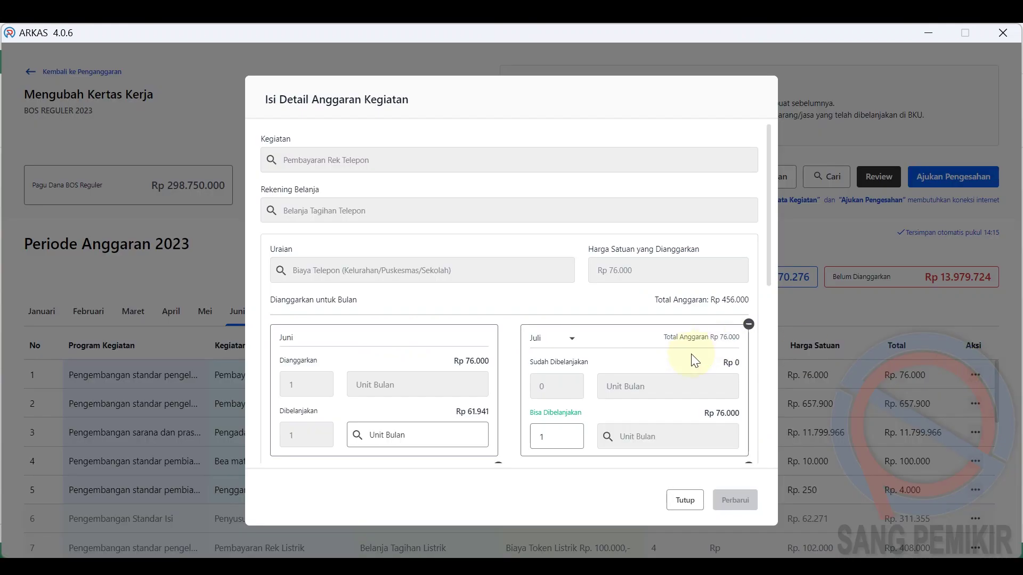
scroll(621, 376, down, 5)
scroll(615, 378, up, 3)
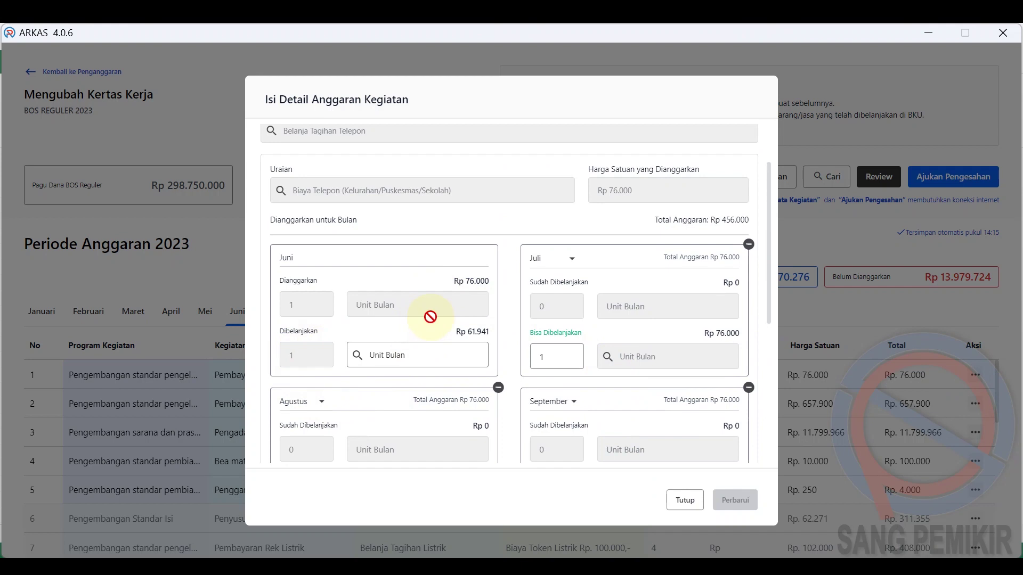
click(445, 356)
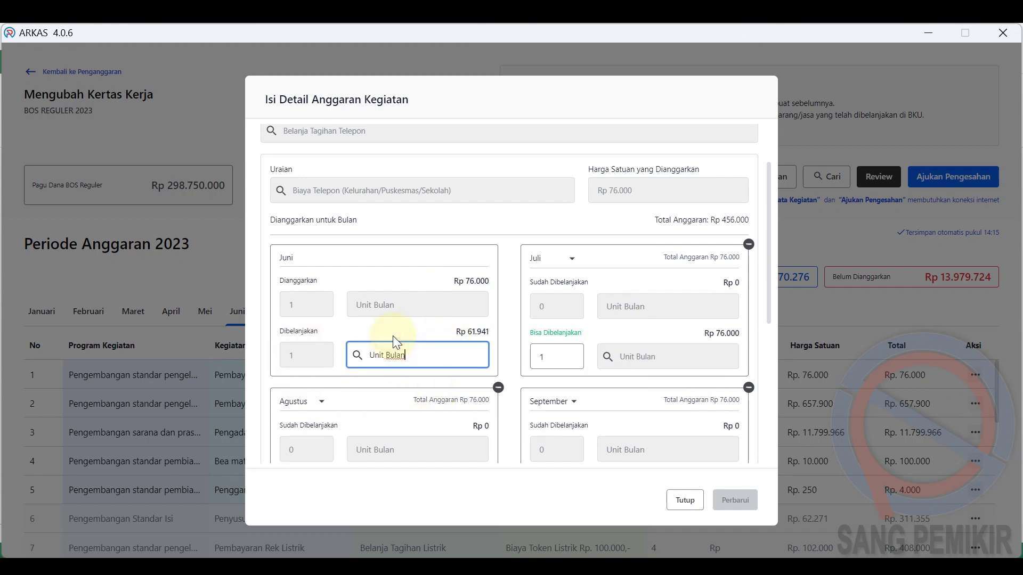
scroll(330, 290, down, 5)
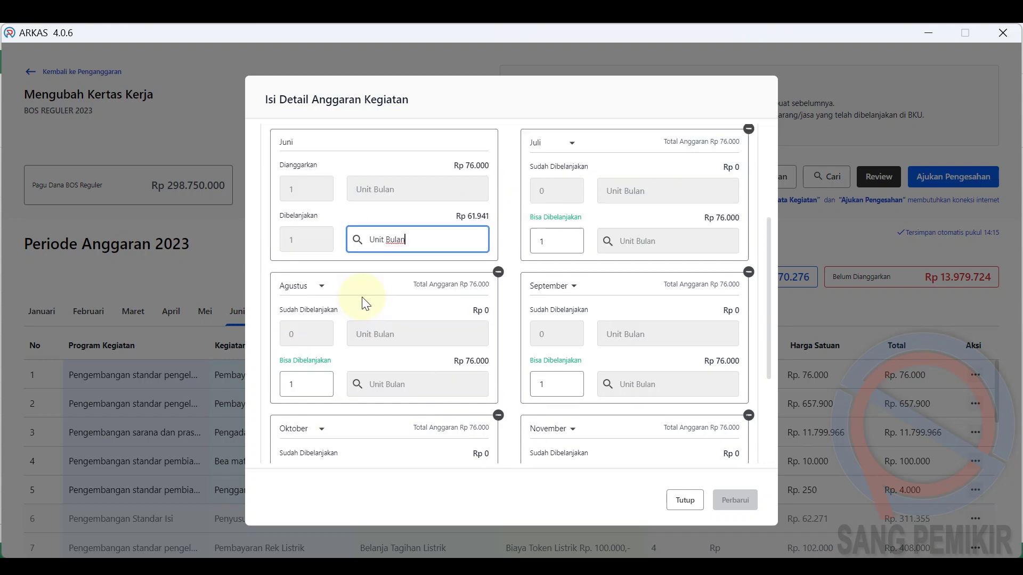
scroll(611, 313, up, 5)
scroll(611, 314, up, 3)
scroll(607, 315, down, 5)
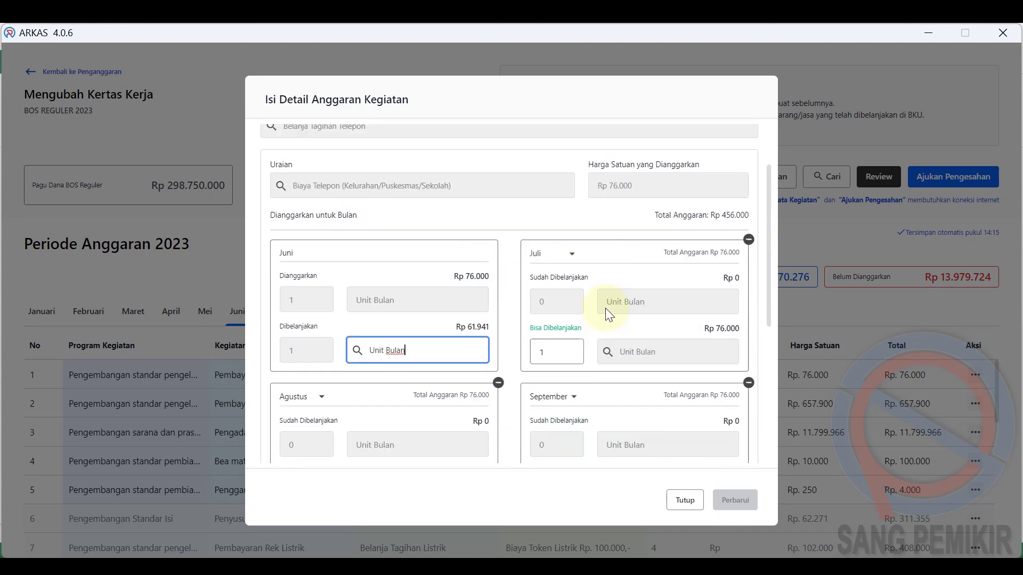
scroll(424, 287, up, 3)
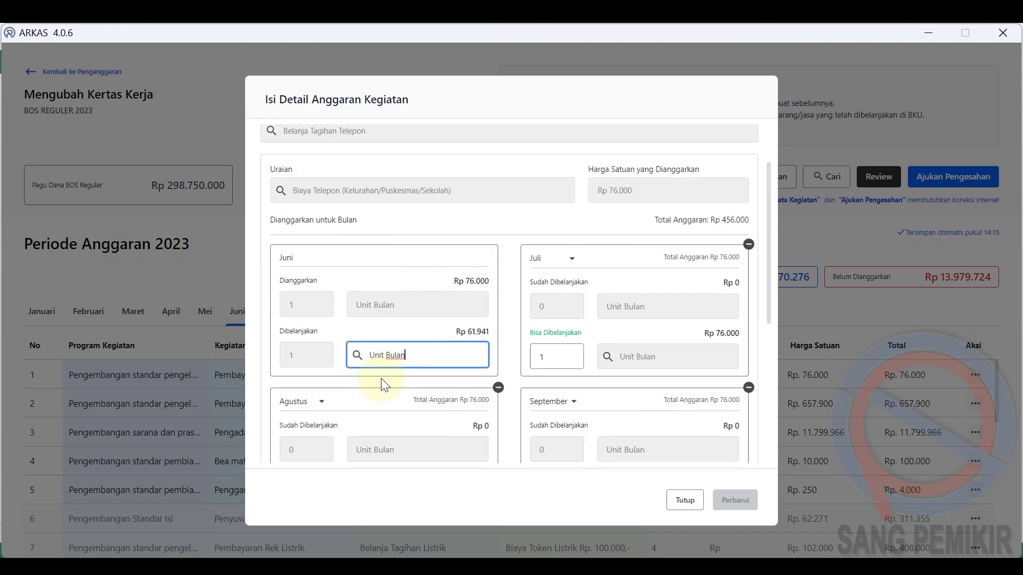
click(420, 278)
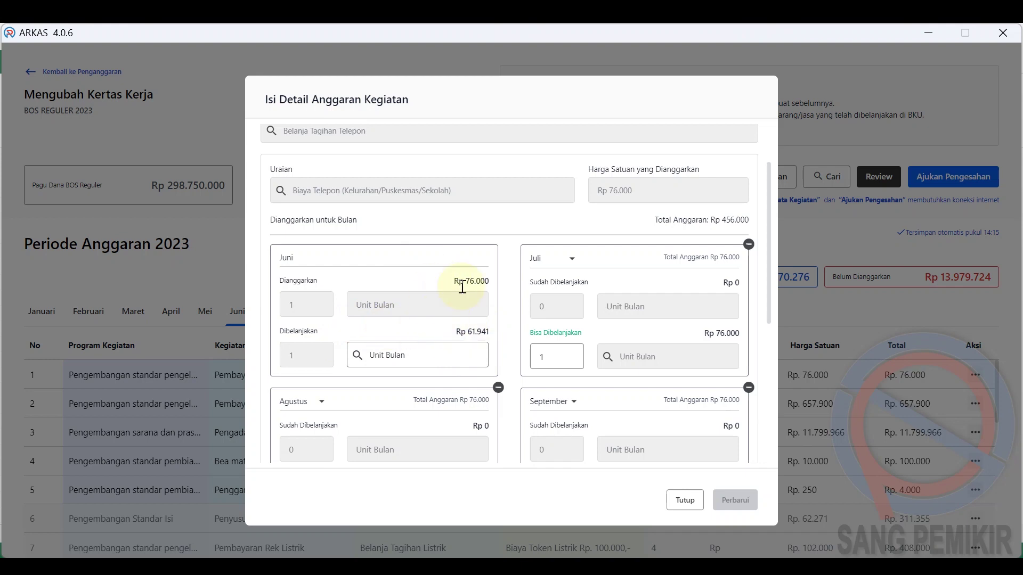
Remove the Juli through November allocations from the Pembayaran Rek Telepon budget detail and save the update.
scroll(462, 288, down, 5)
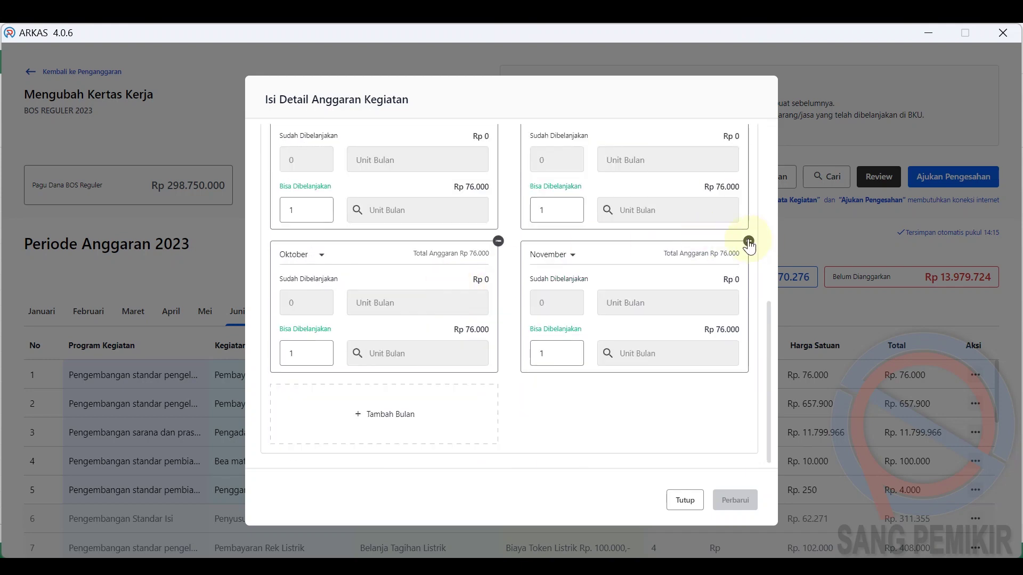
click(748, 241)
click(498, 310)
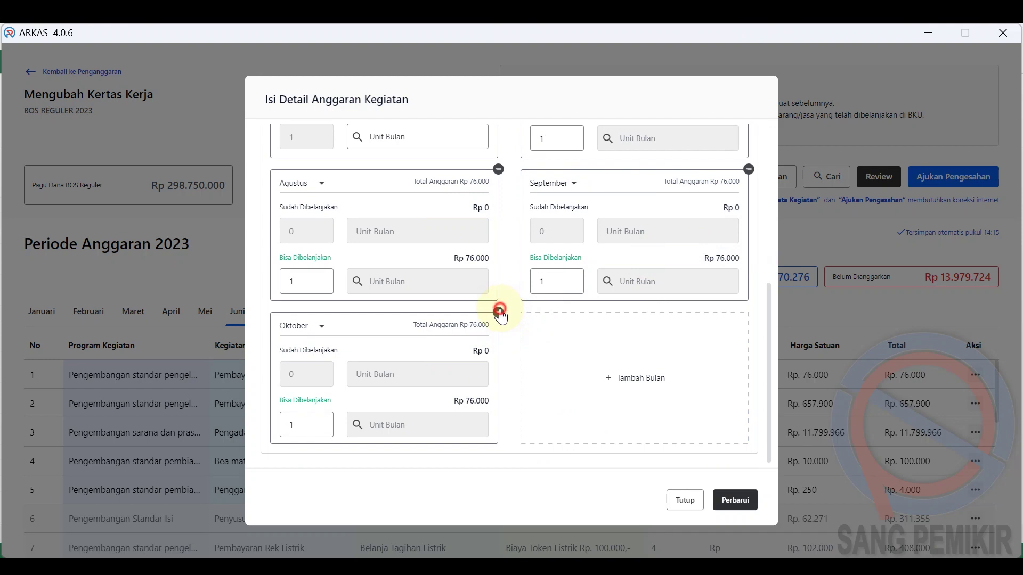
click(748, 241)
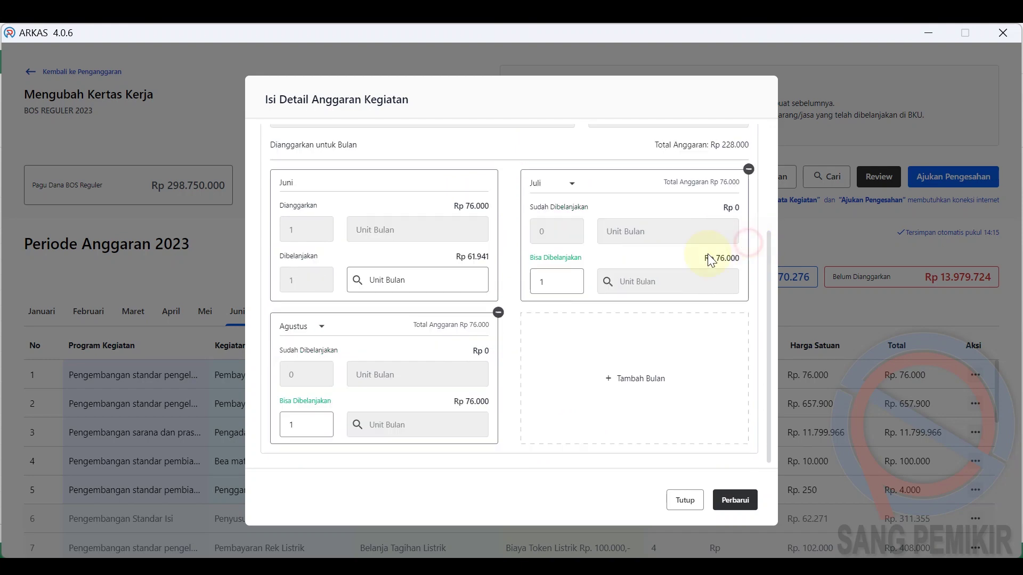
click(498, 312)
click(749, 241)
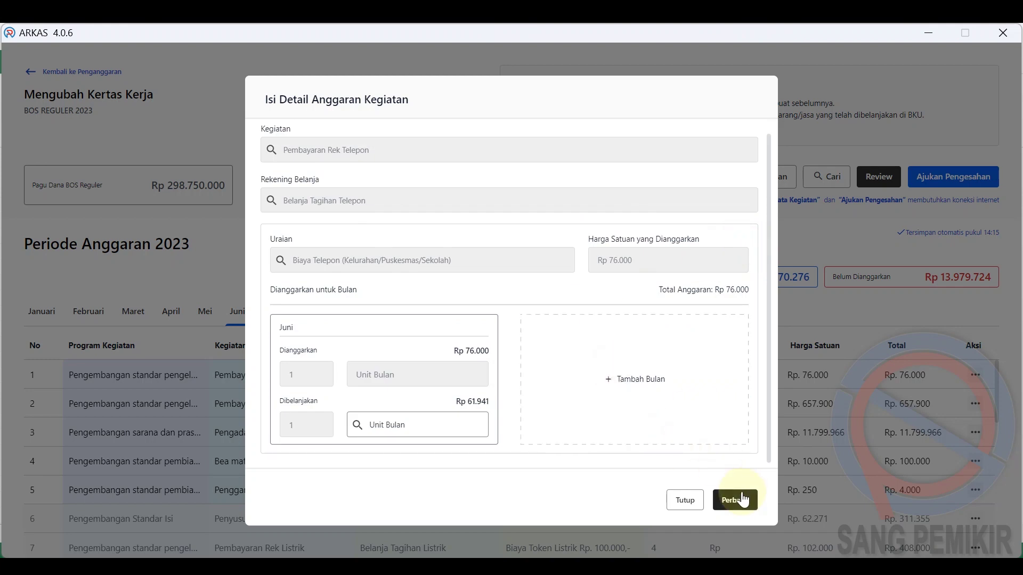
click(743, 499)
click(641, 368)
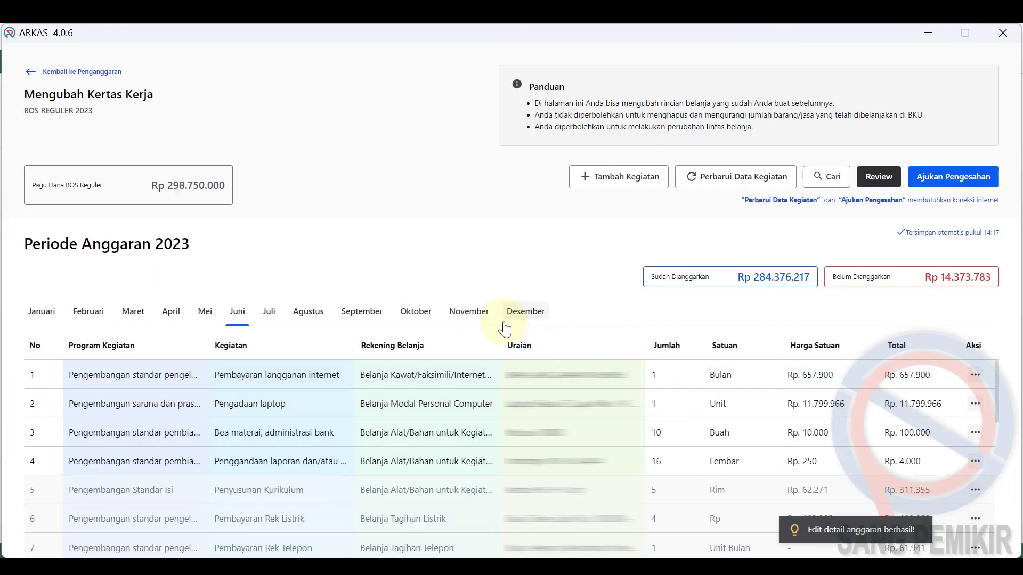
Set the Desember quantity to 0 in Desember's Pembayaran Rek Telepon budget detail and save the update.
click(524, 315)
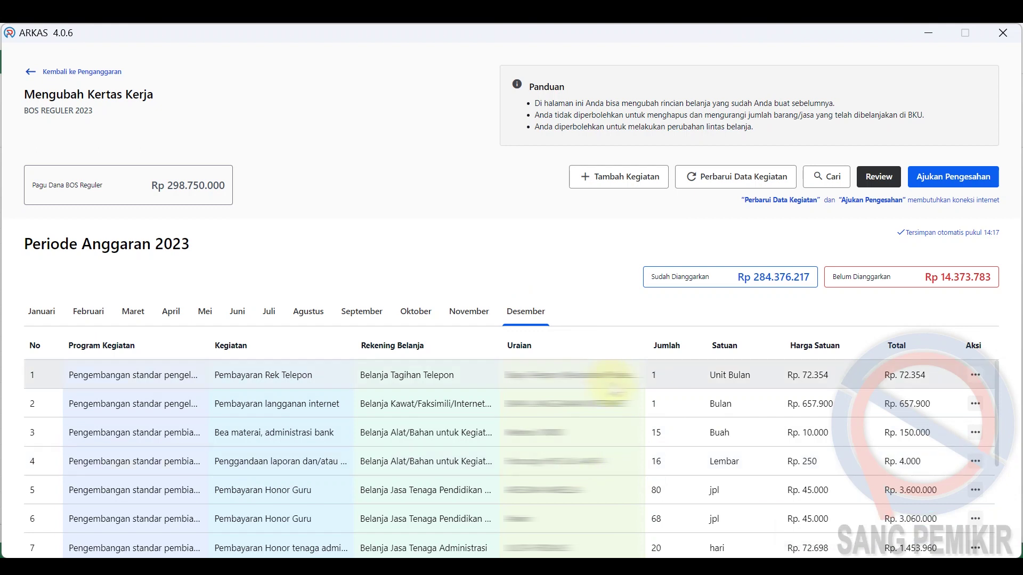
click(974, 376)
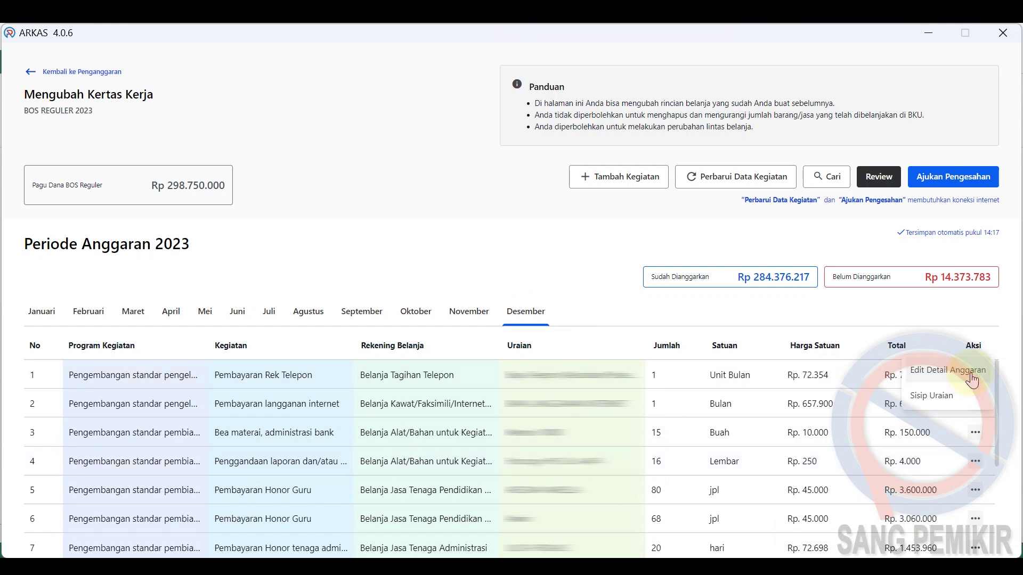
click(972, 373)
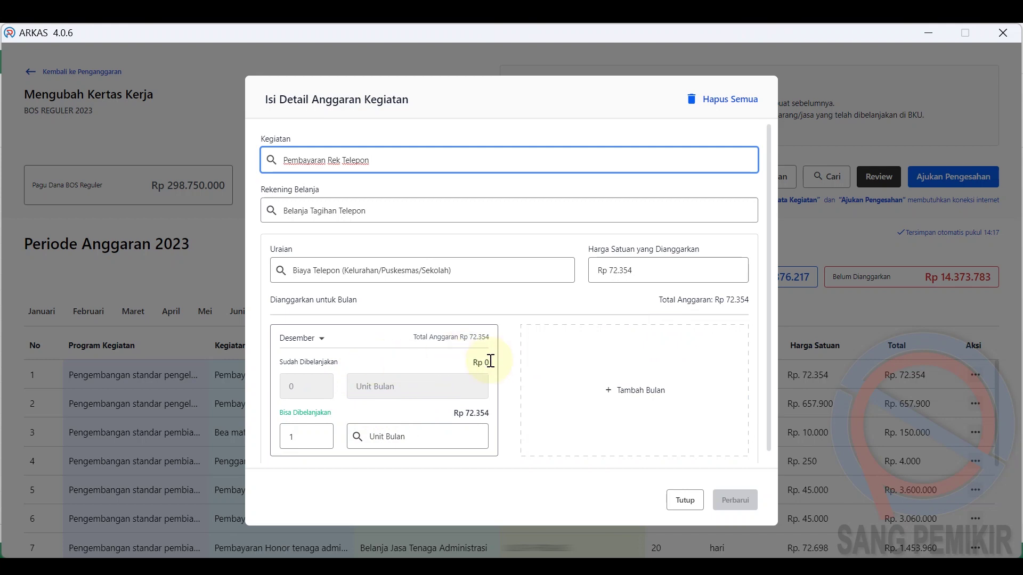
double_click(288, 438)
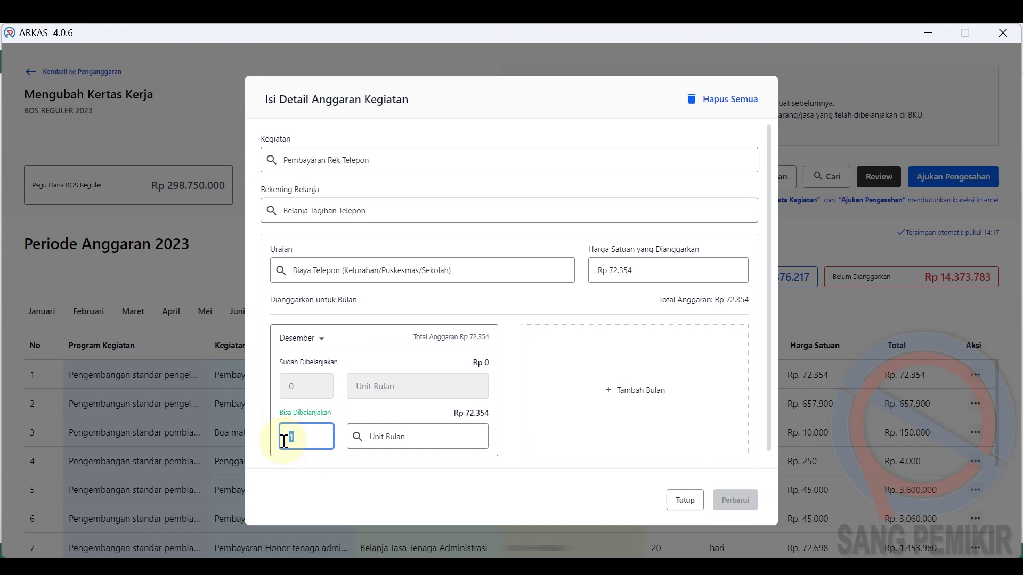
key(BackSpace)
click(340, 469)
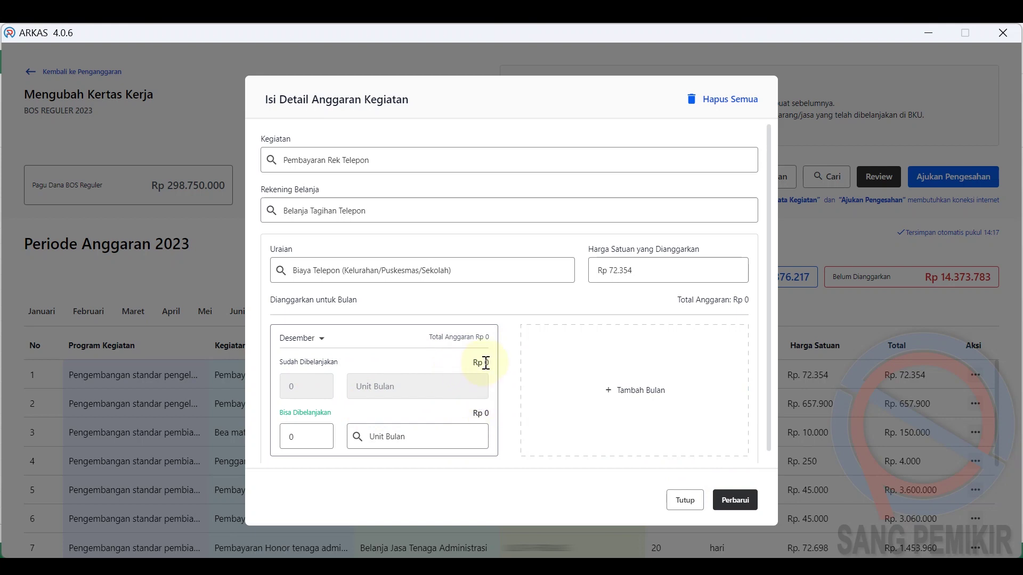
drag(294, 442, 287, 437)
key(BackSpace)
click(311, 473)
click(735, 500)
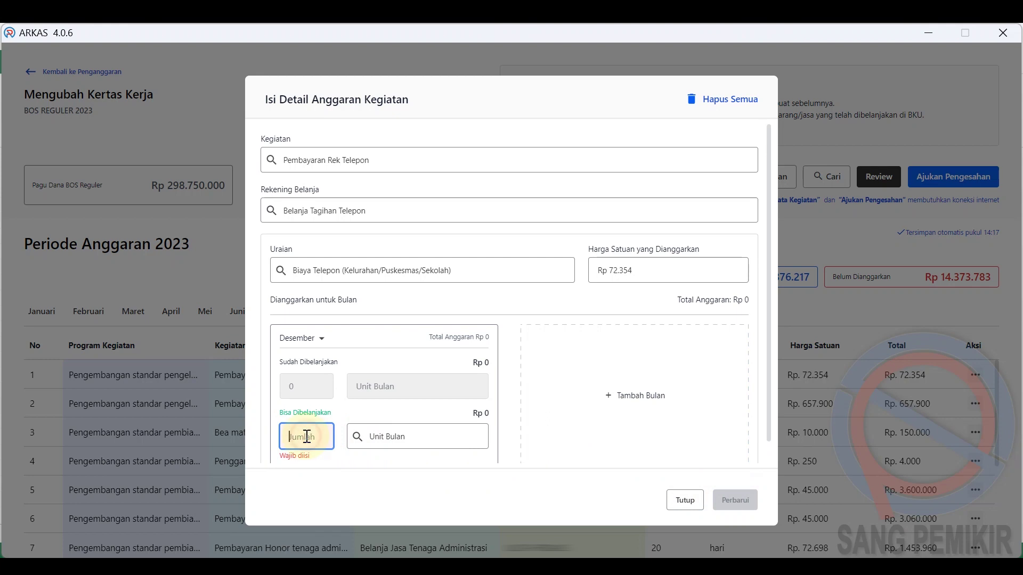
text(0)
click(401, 487)
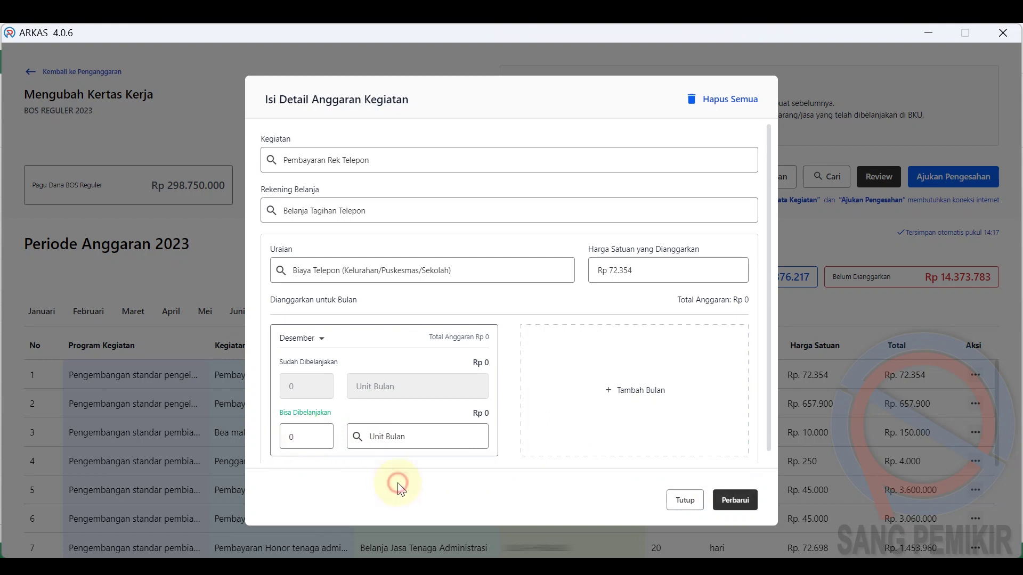
click(731, 503)
click(620, 356)
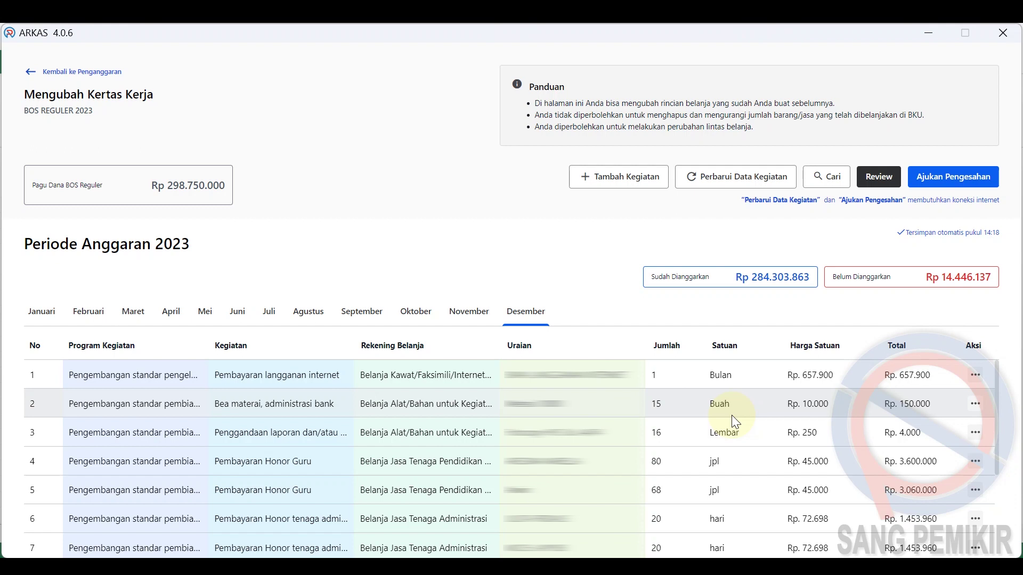
Review the budget items for Januari through Juni and check which actions Februari's Pembayaran Rek Listrik item offers.
click(54, 322)
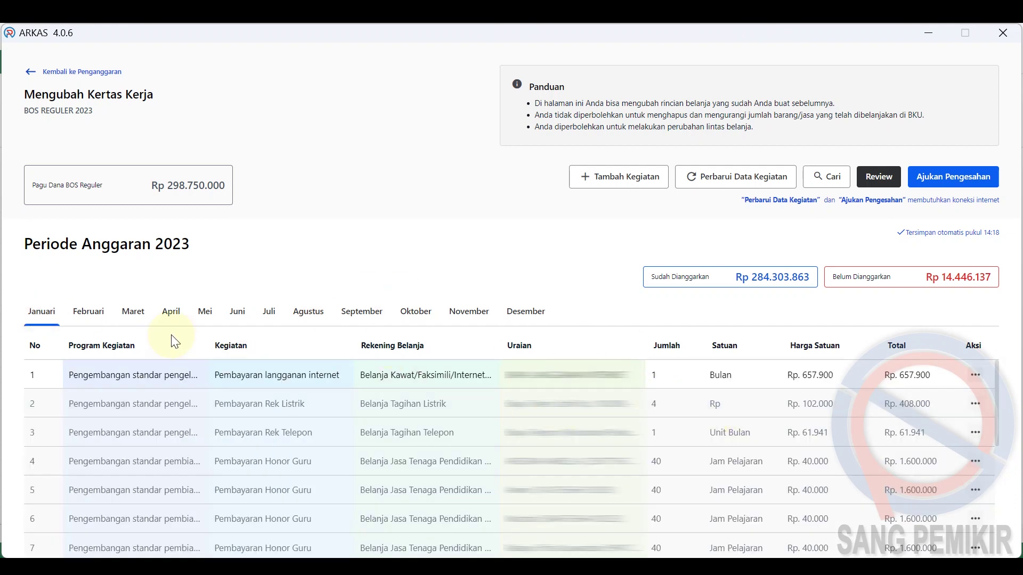
click(95, 312)
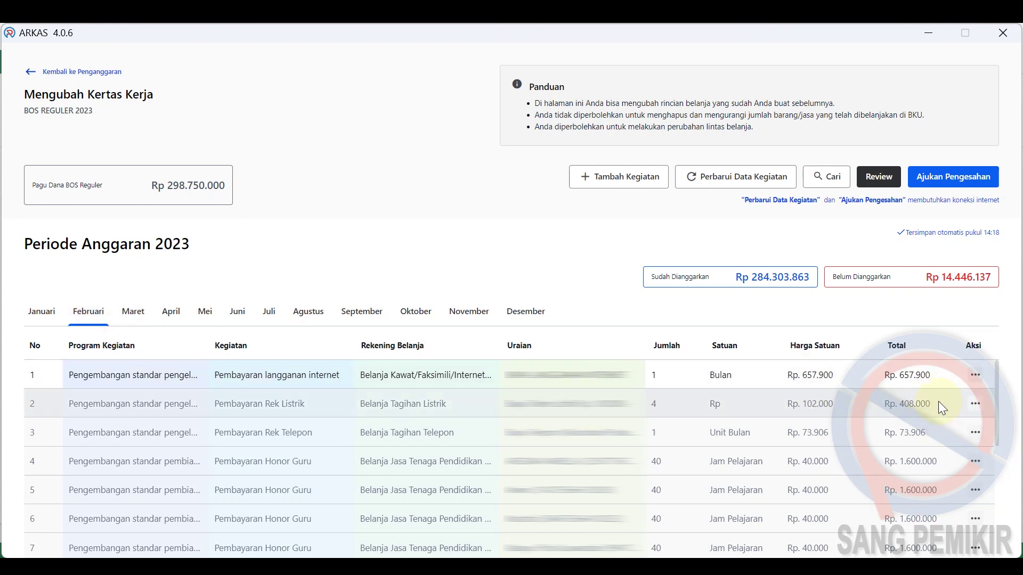
click(801, 406)
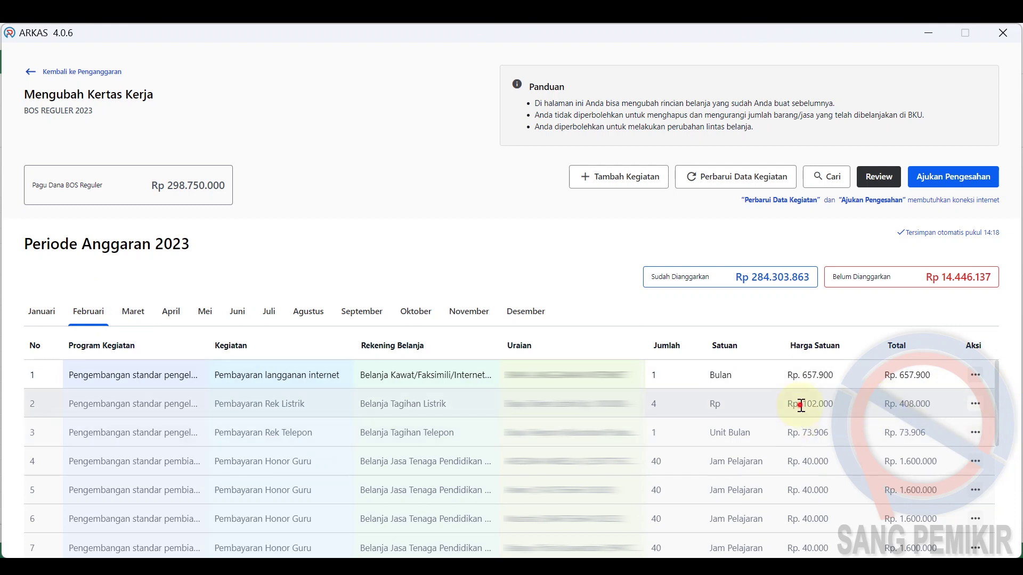
click(980, 406)
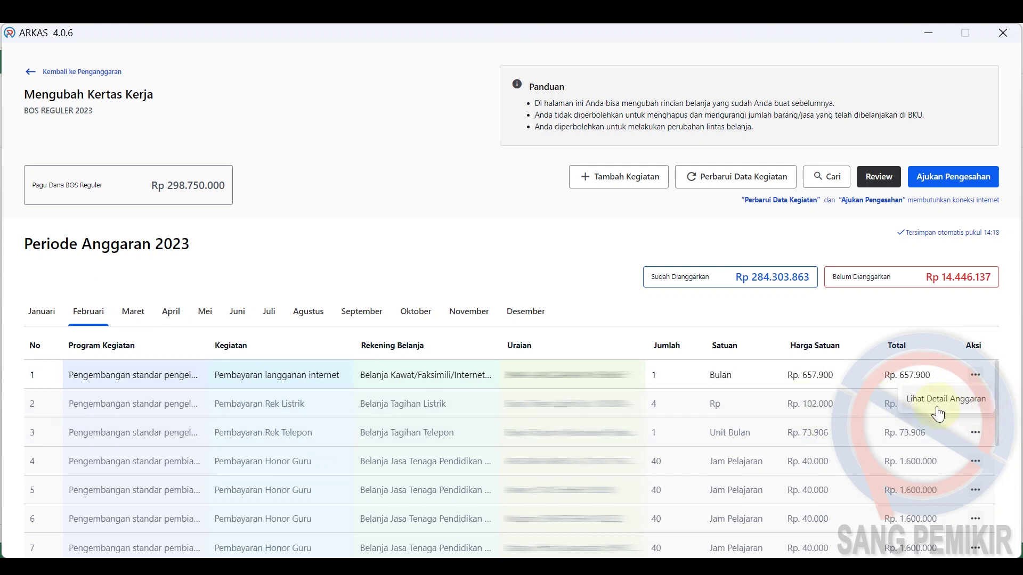
click(853, 403)
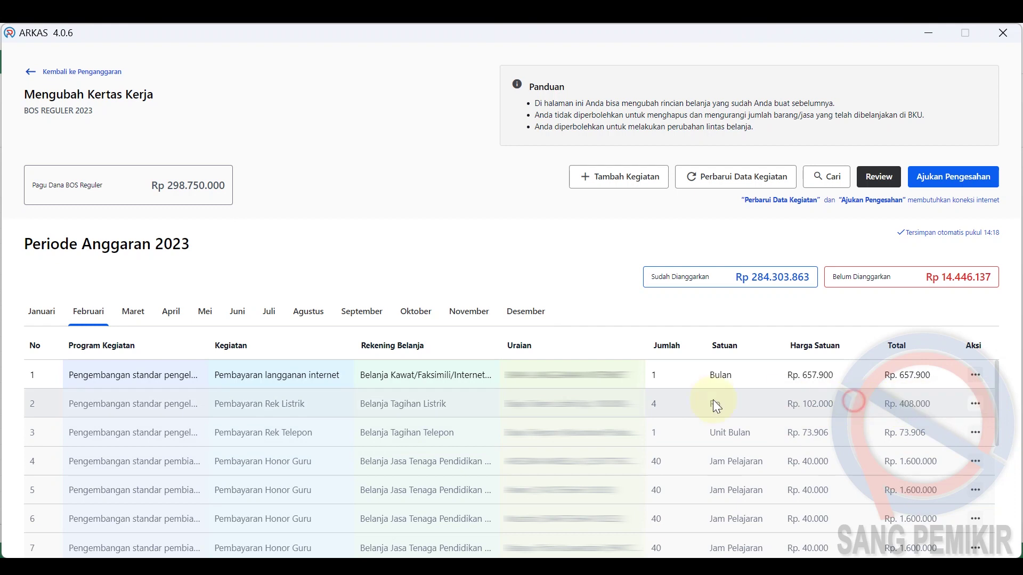
click(133, 313)
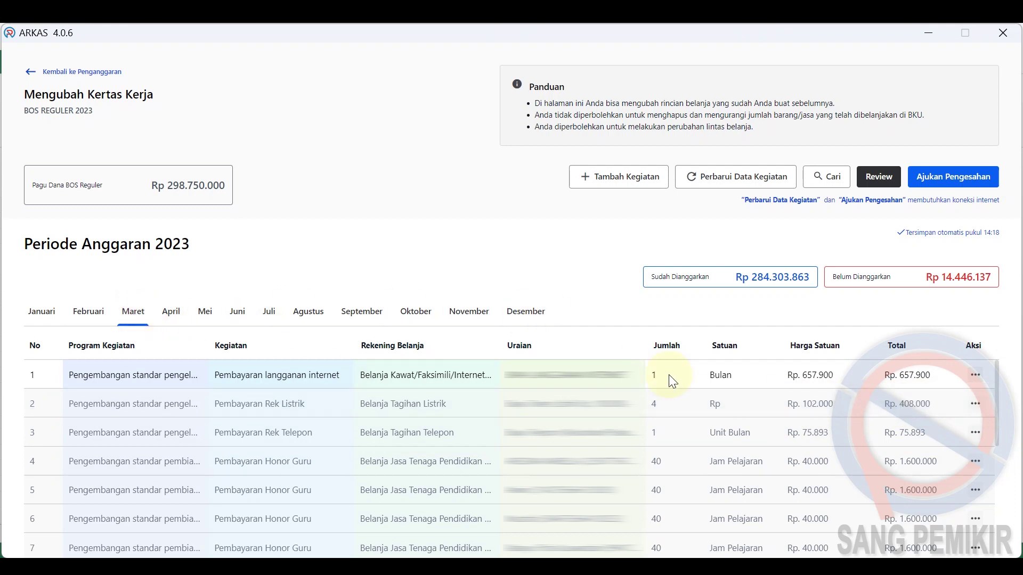
click(170, 312)
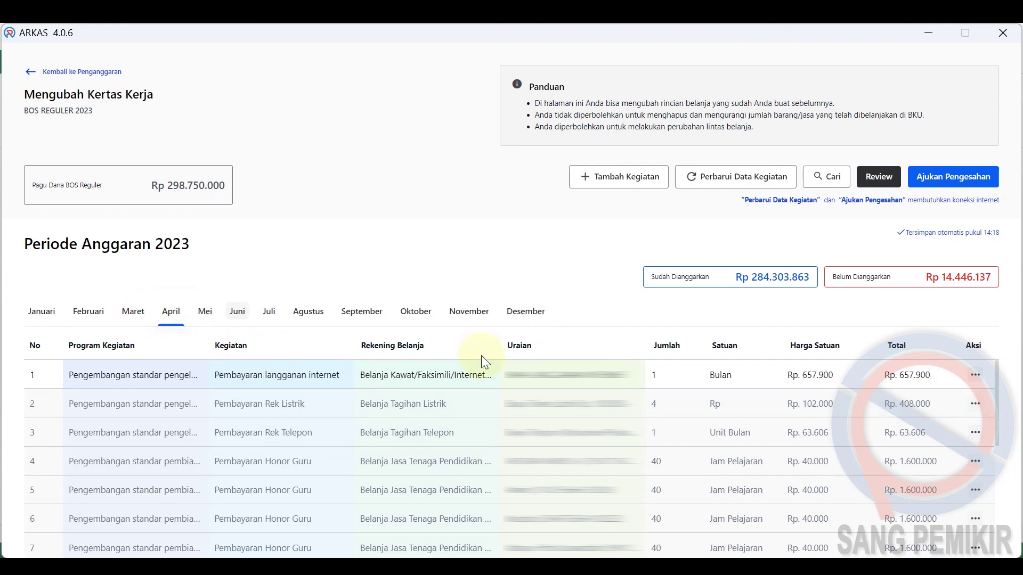
click(211, 319)
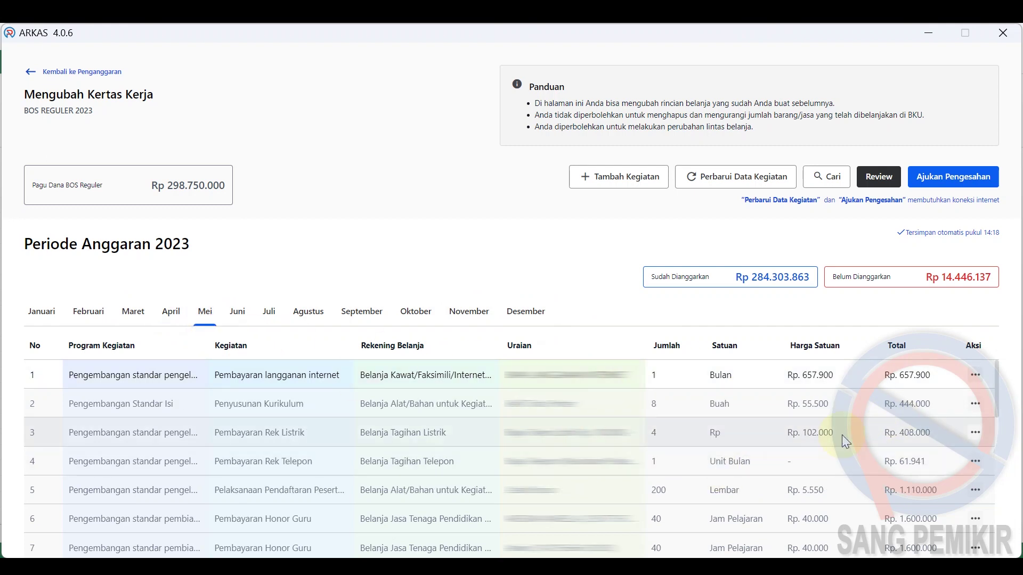
click(236, 314)
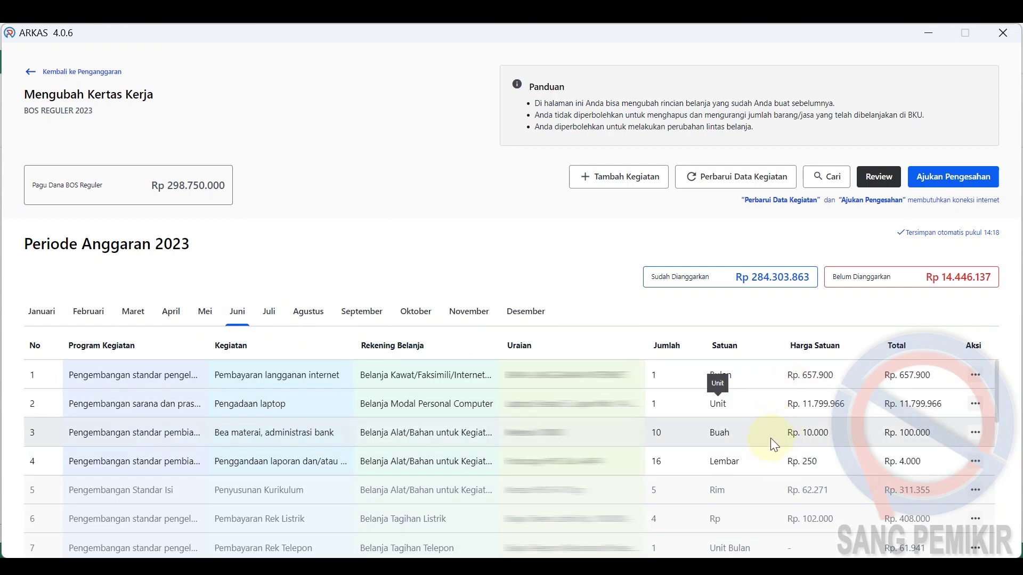
Review the worksheet's budget items for Juli through Desember, looking for leftover electricity and telephone allocations.
click(272, 326)
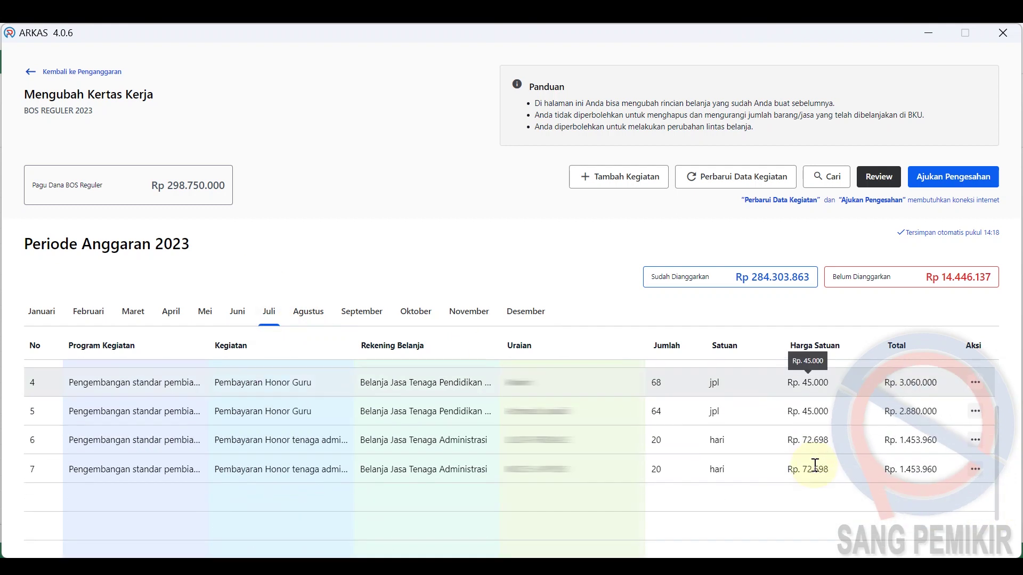
click(307, 311)
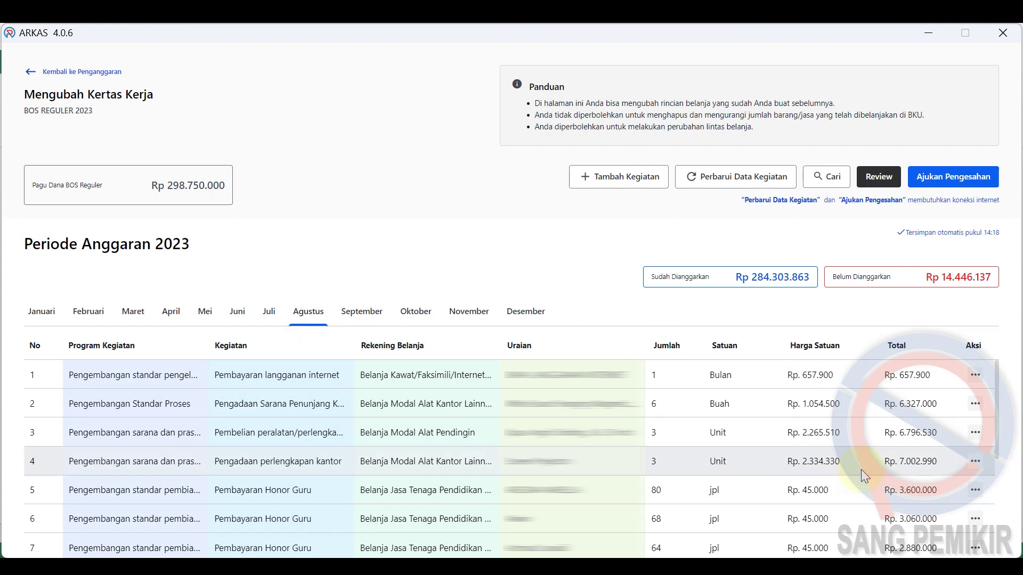
click(361, 313)
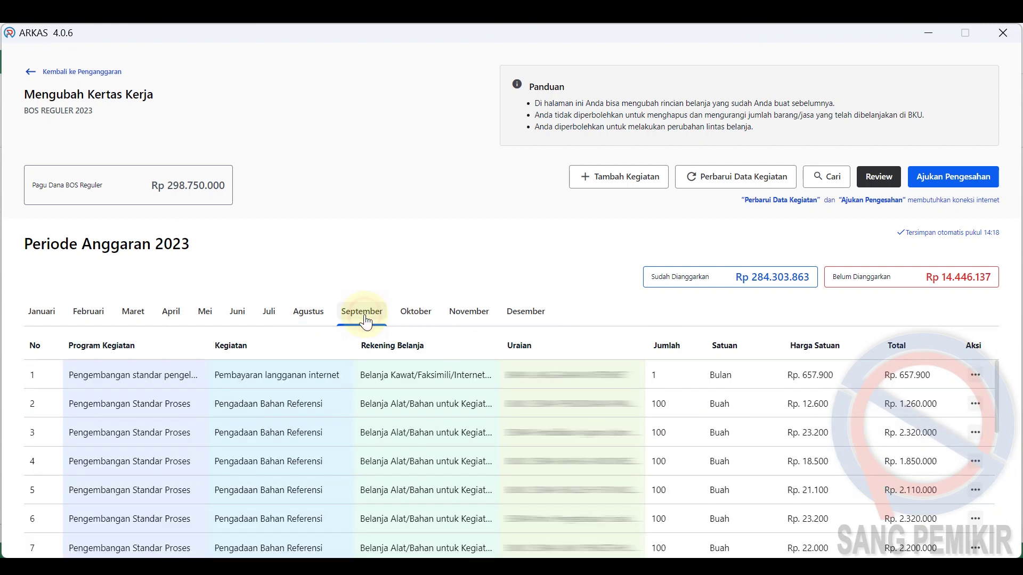
click(410, 319)
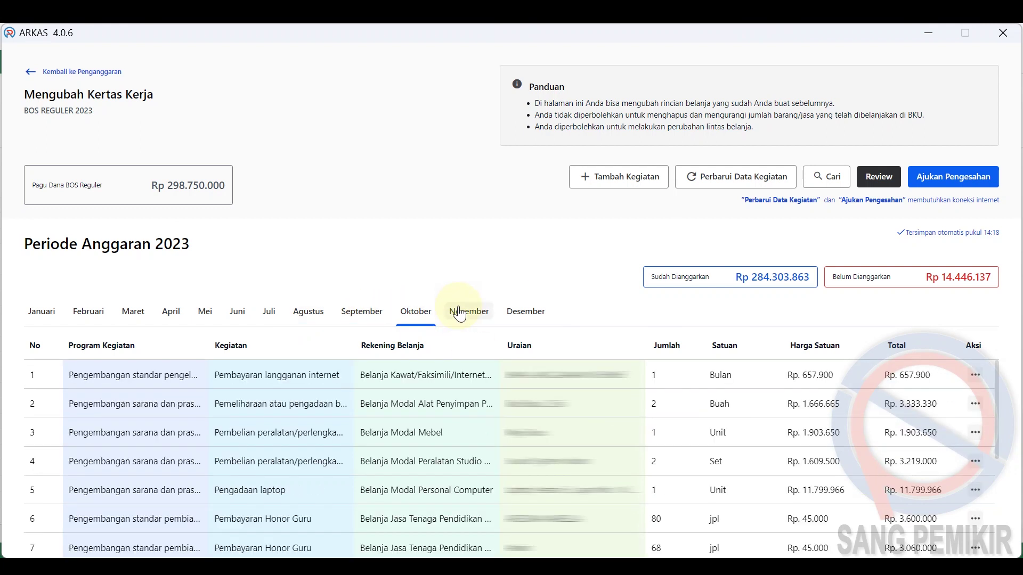
click(459, 314)
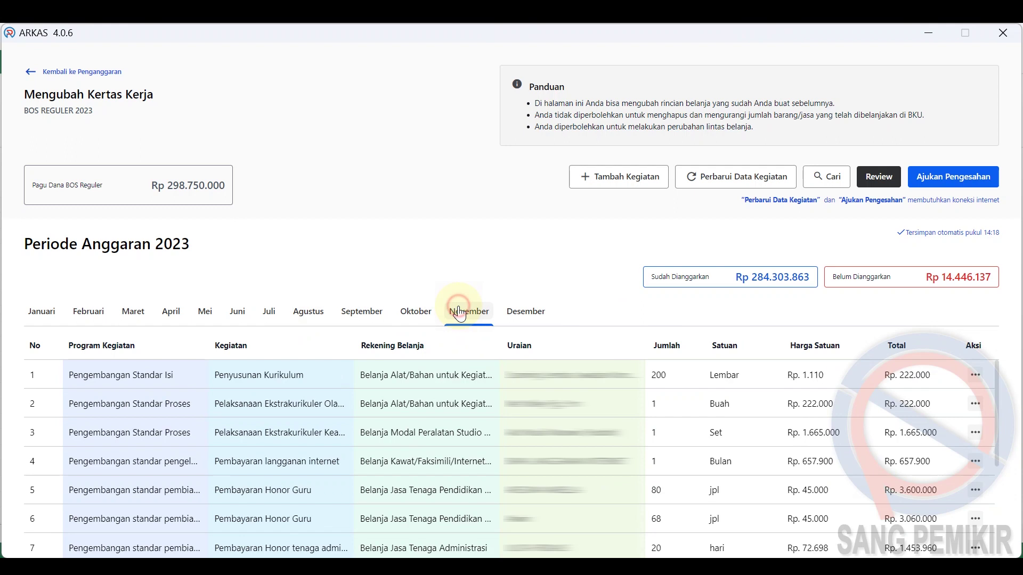
click(512, 316)
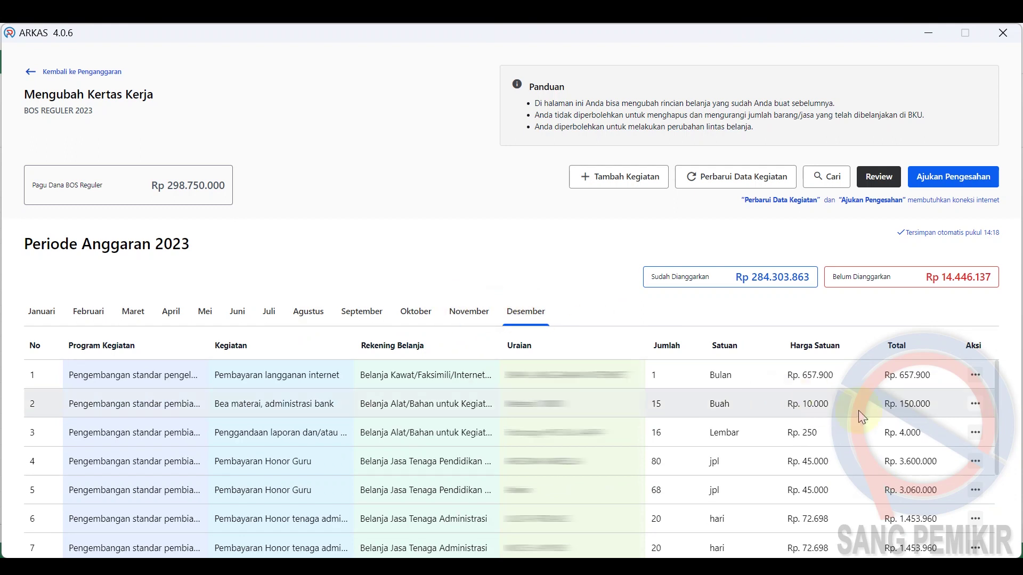
scroll(858, 419, down, 2)
scroll(859, 418, up, 2)
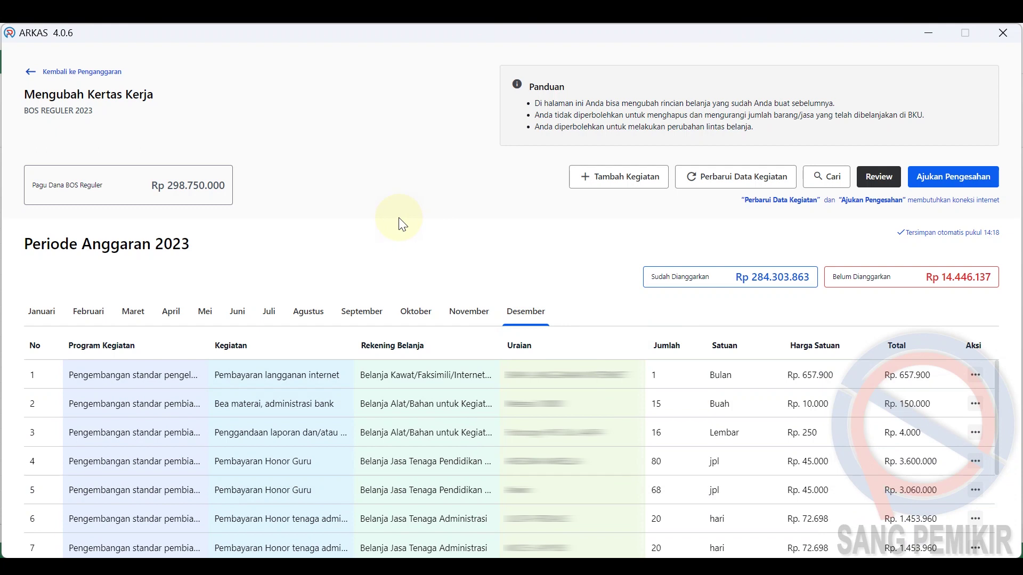
Start a new budget activity for Pembayaran Rek Listrik with Belanja Tagihan Listrik as its expenditure account.
click(269, 311)
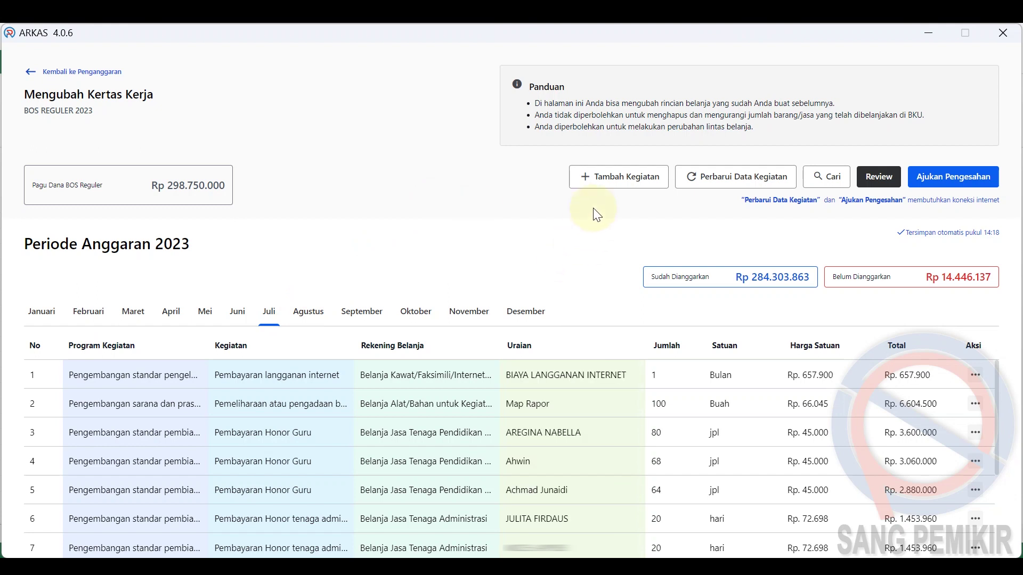
click(610, 178)
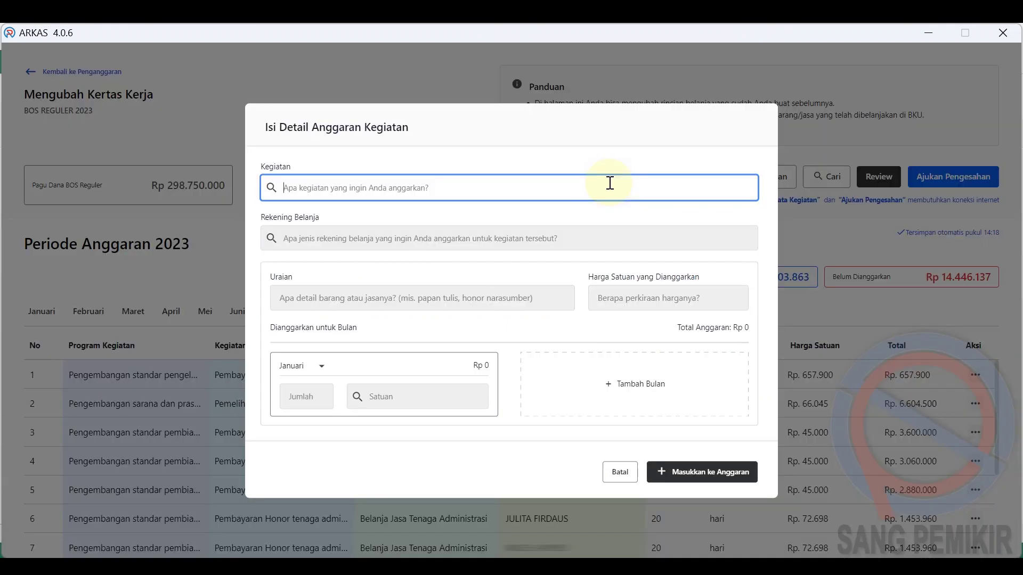
text(li)
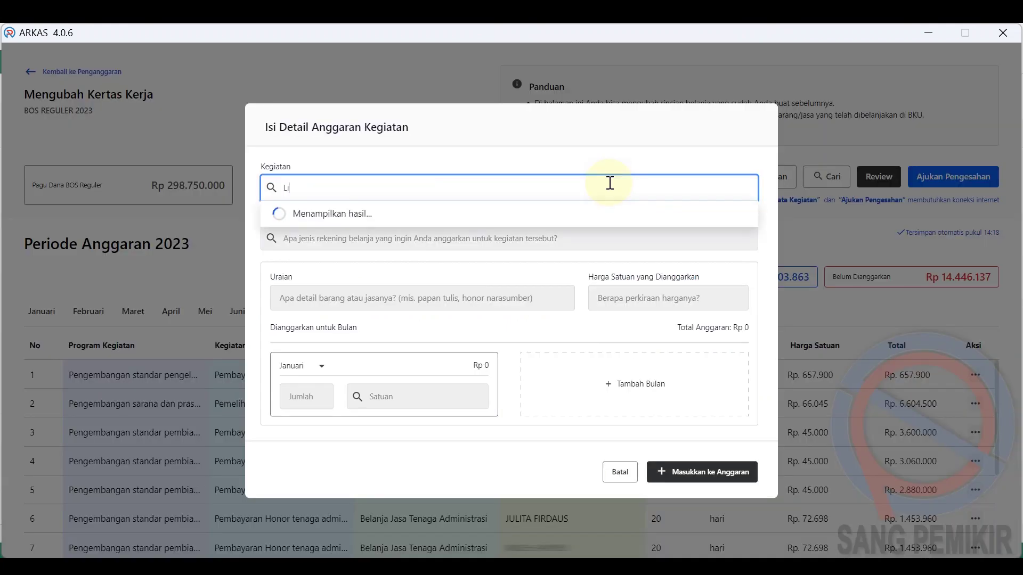
text(strik)
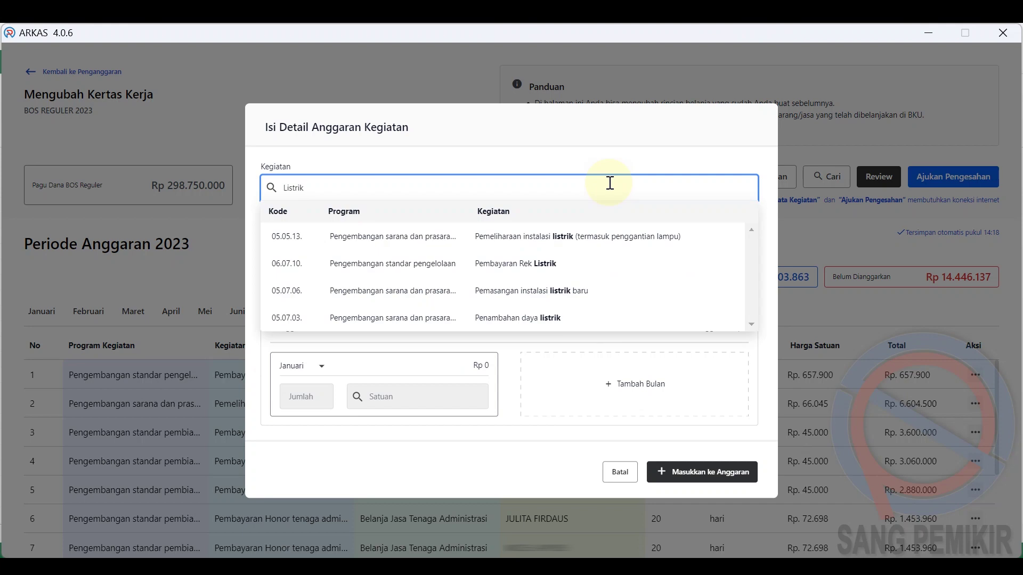
click(534, 263)
click(458, 245)
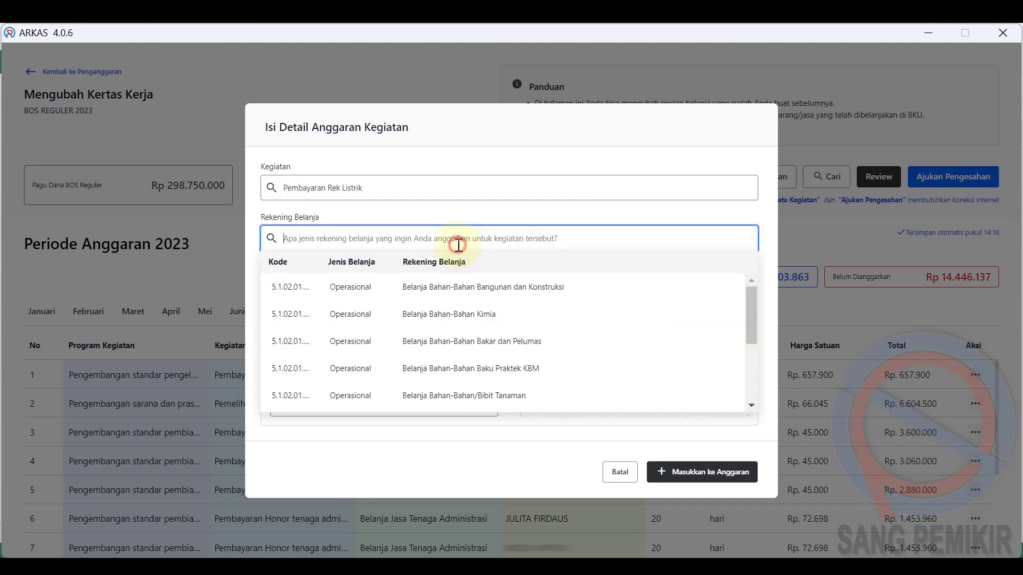
text(li)
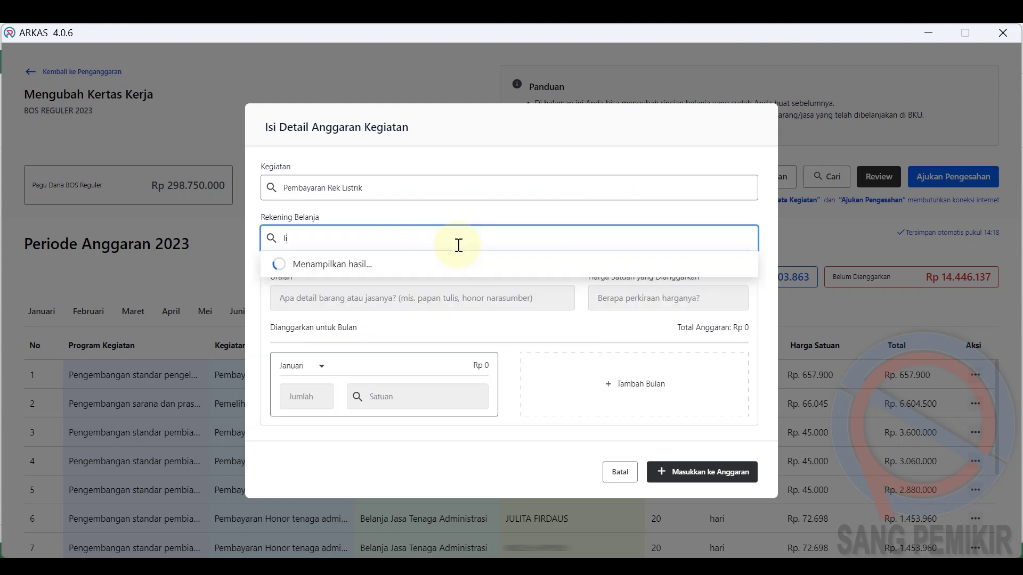
text(stri)
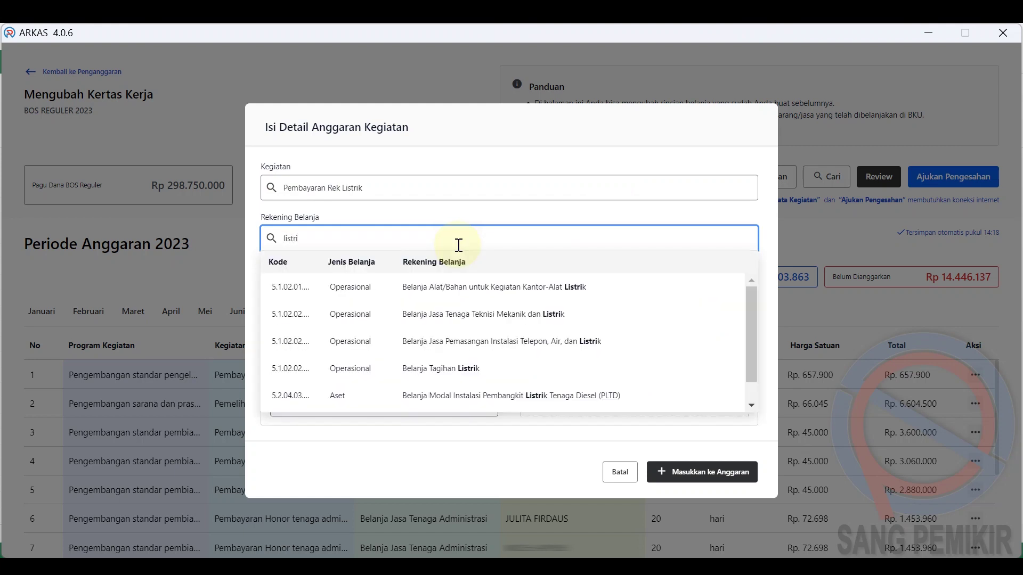
click(463, 369)
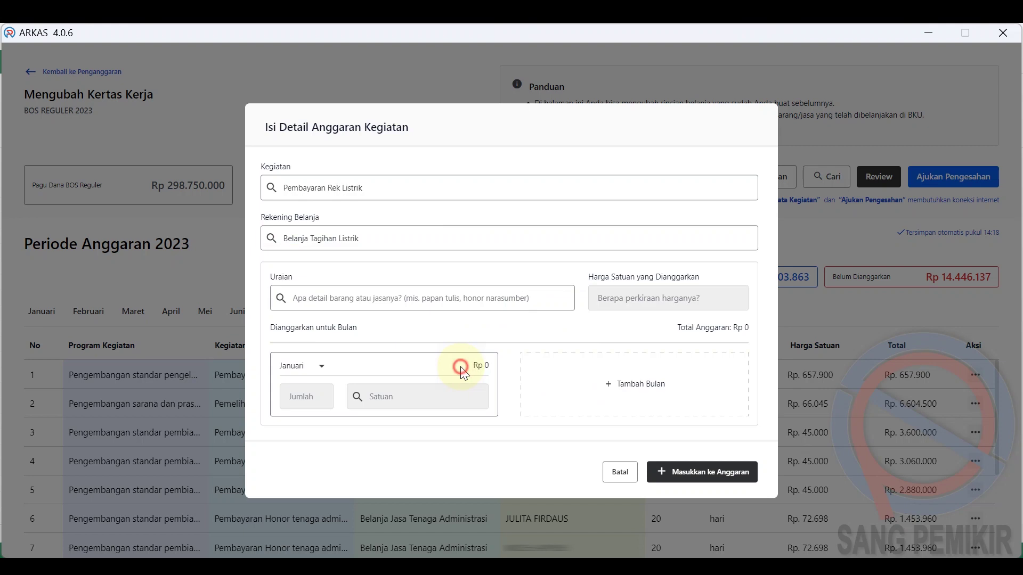
Choose Biaya Token Listrik Rp. 100.000,- as the item description and set its budgeted unit price to Rp 102.000.
click(362, 300)
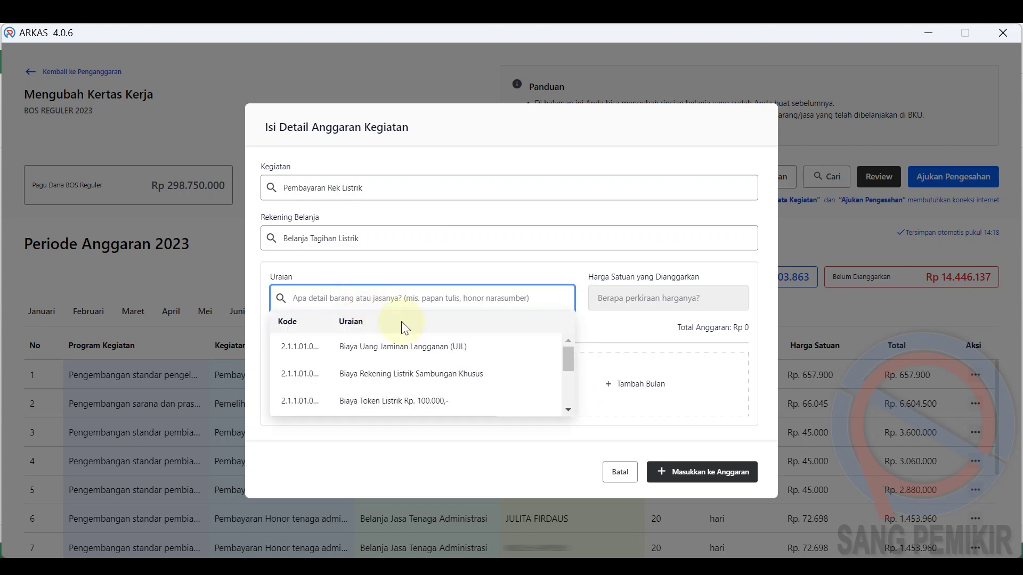
click(393, 408)
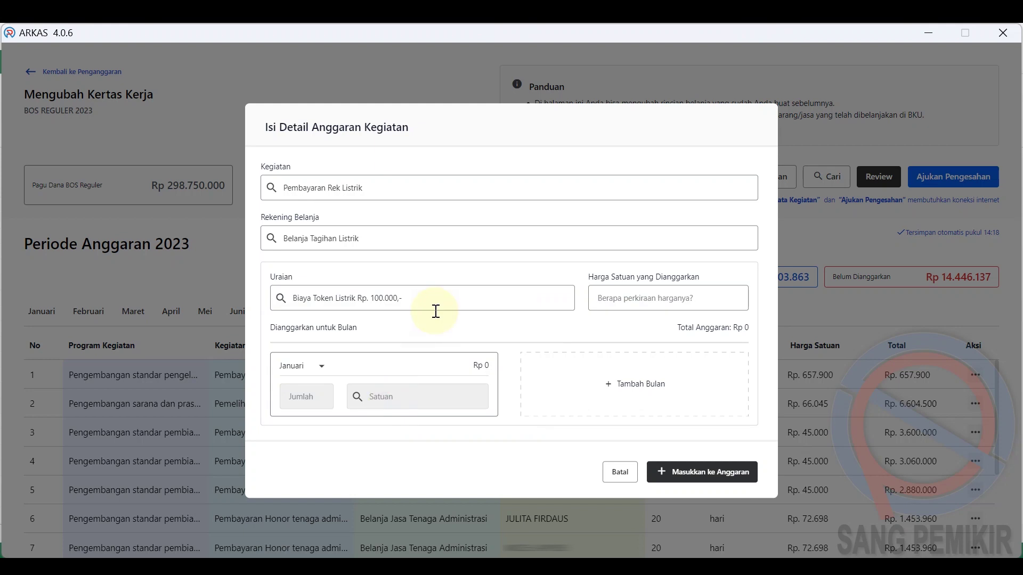
click(622, 301)
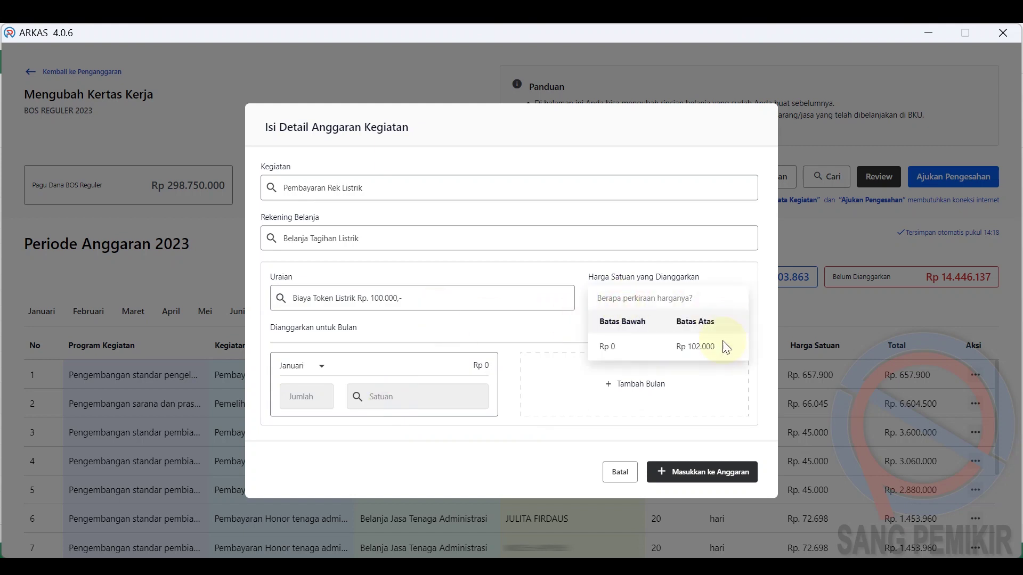
text(10)
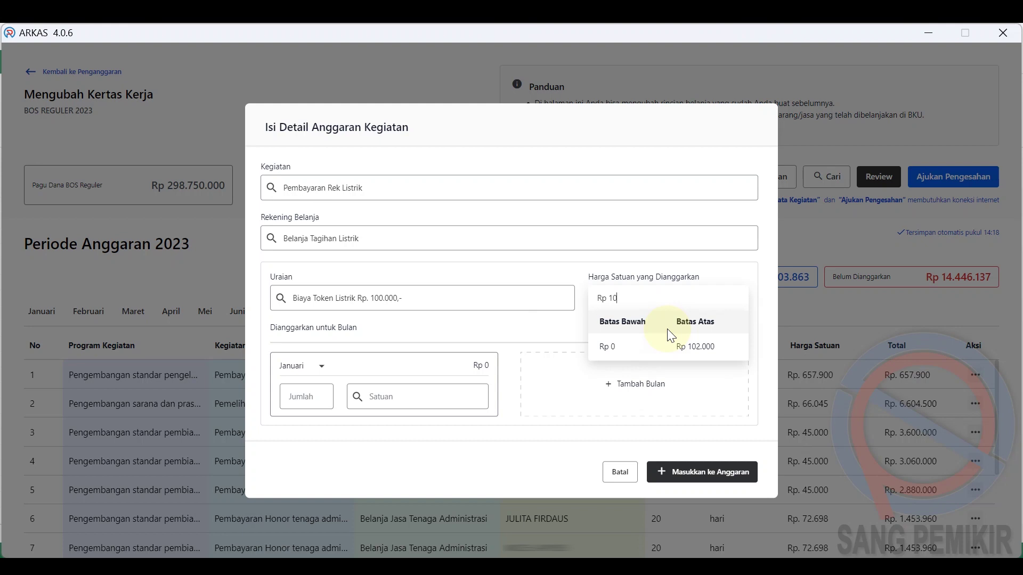
text(2.000)
click(548, 251)
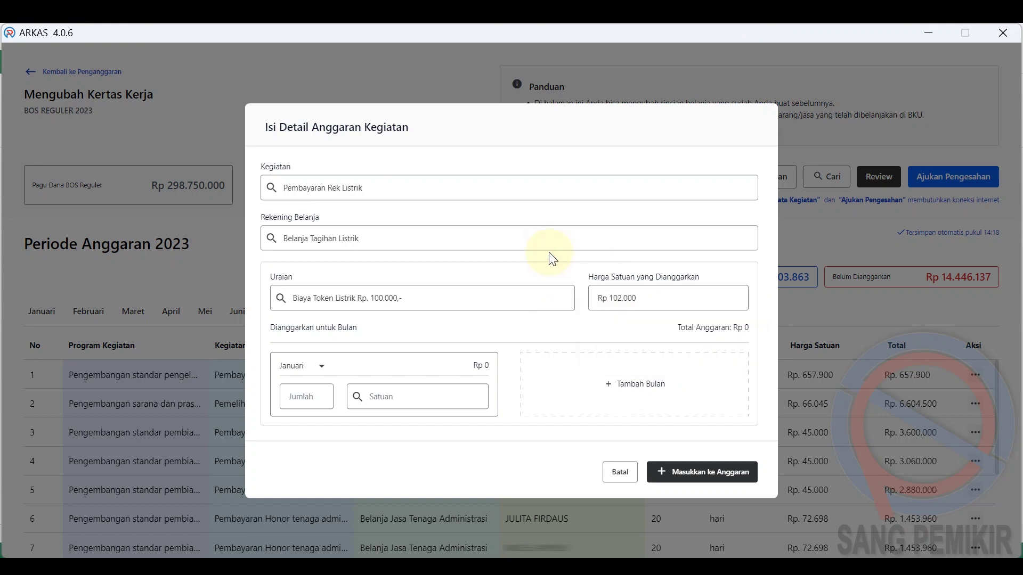
Allocate the electricity token item to Juli with a quantity of 5.
click(321, 368)
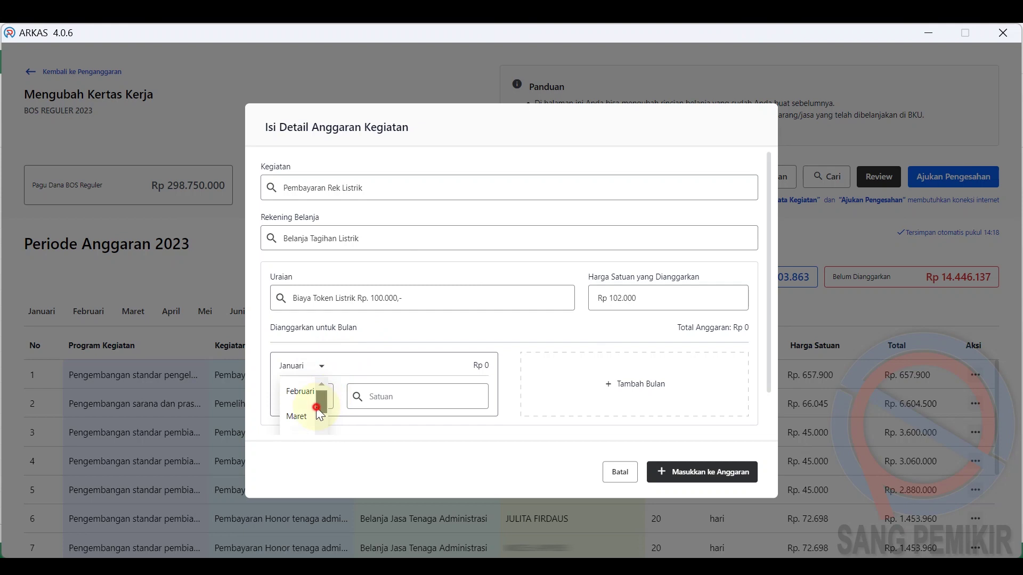
scroll(320, 424, down, 4)
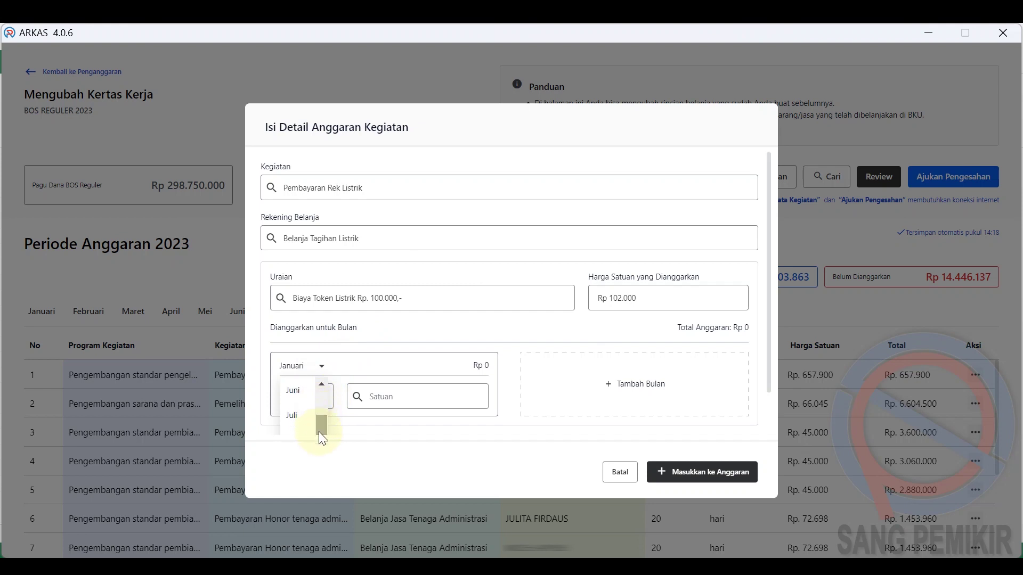
click(308, 421)
click(312, 396)
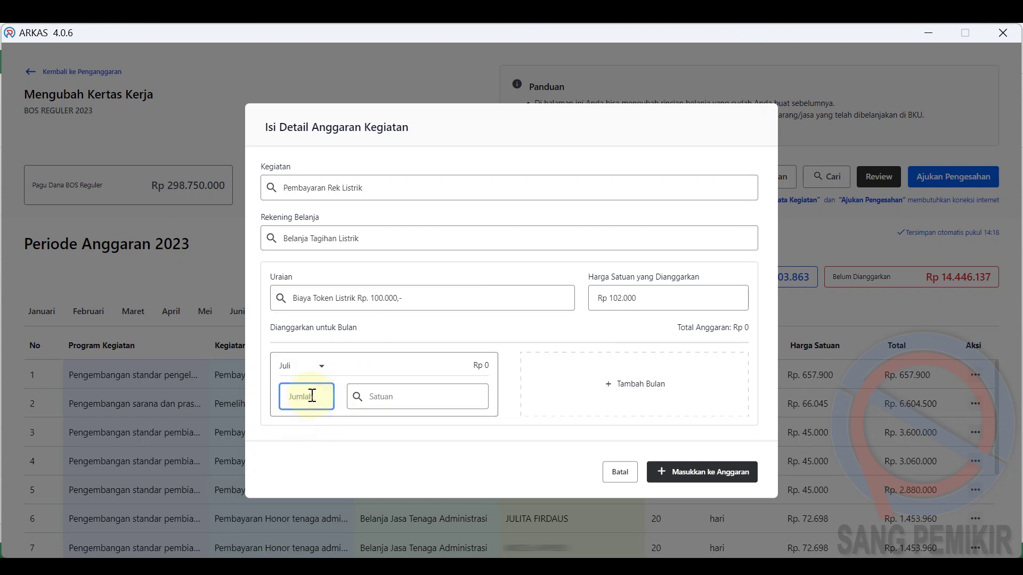
text(5)
click(341, 429)
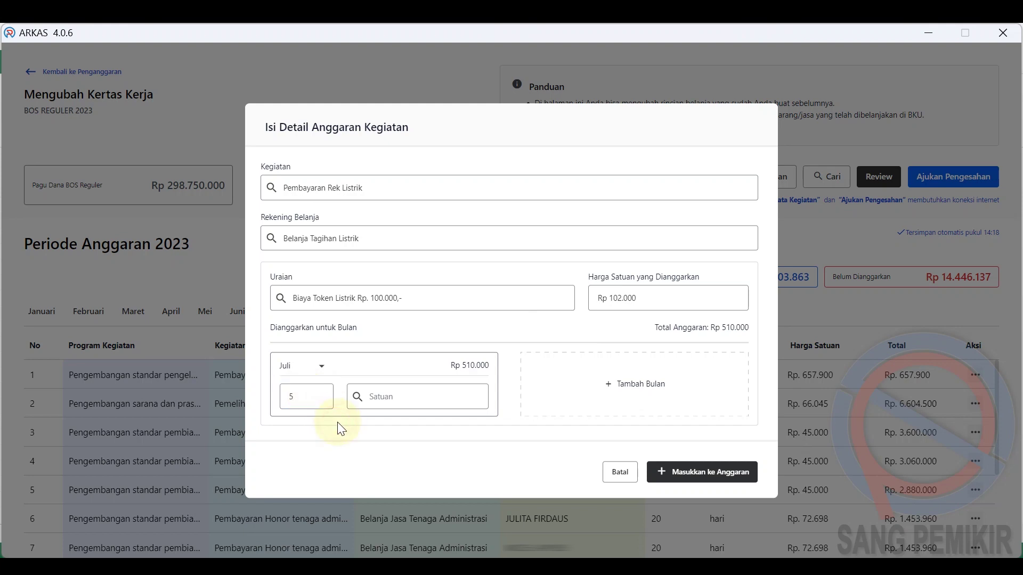
Set the unit of the Juli electricity token allocation to buah.
click(390, 399)
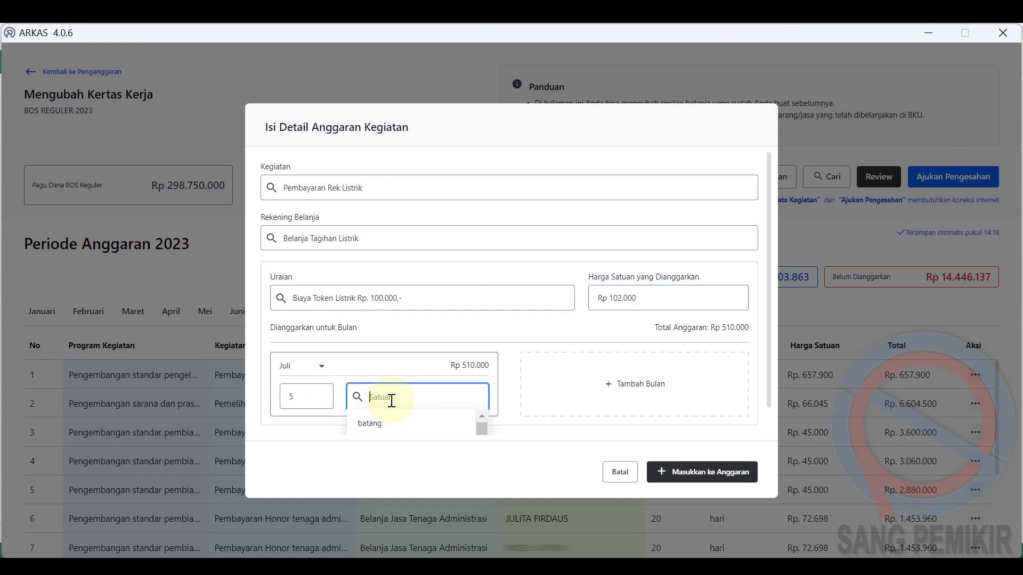
text(buah)
key(BackSpace)
key(BackSpace)
key(BackSpace)
text(lem)
key(BackSpace)
key(BackSpace)
key(BackSpace)
text(buah)
click(372, 424)
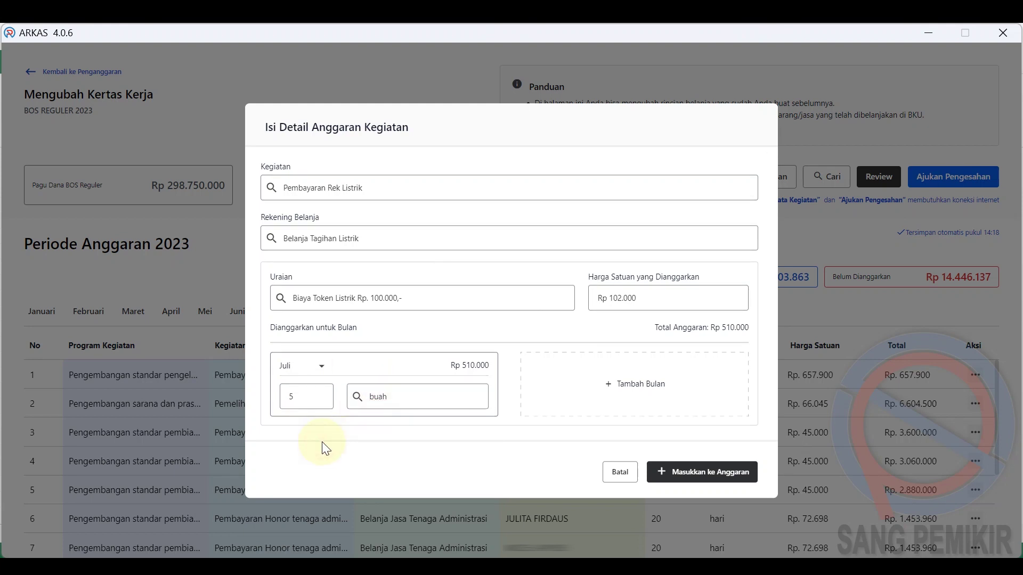
Add five more month allocations to the electricity token item.
click(581, 394)
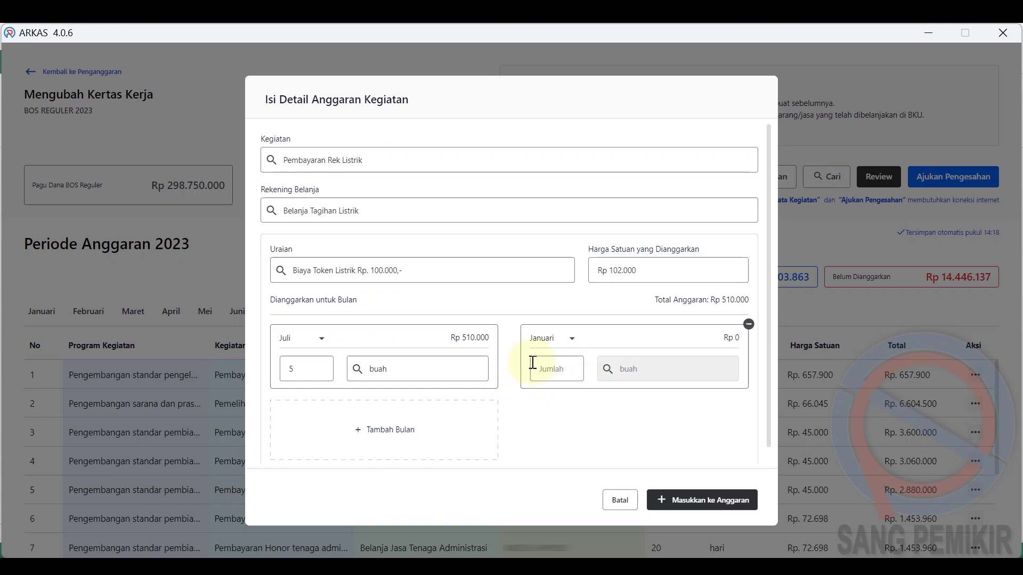
click(440, 424)
click(559, 424)
scroll(560, 424, down, 1)
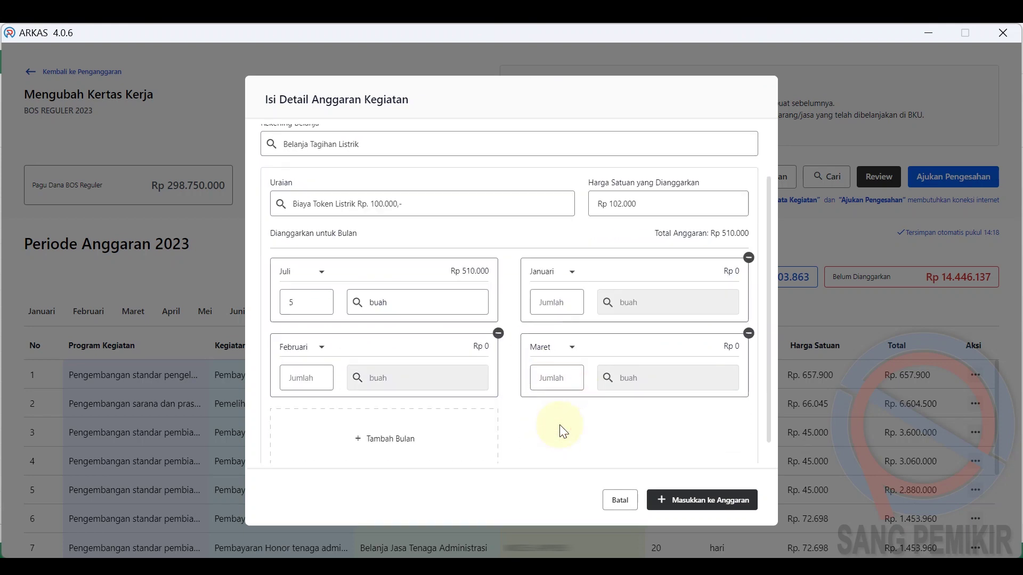
click(441, 408)
click(558, 411)
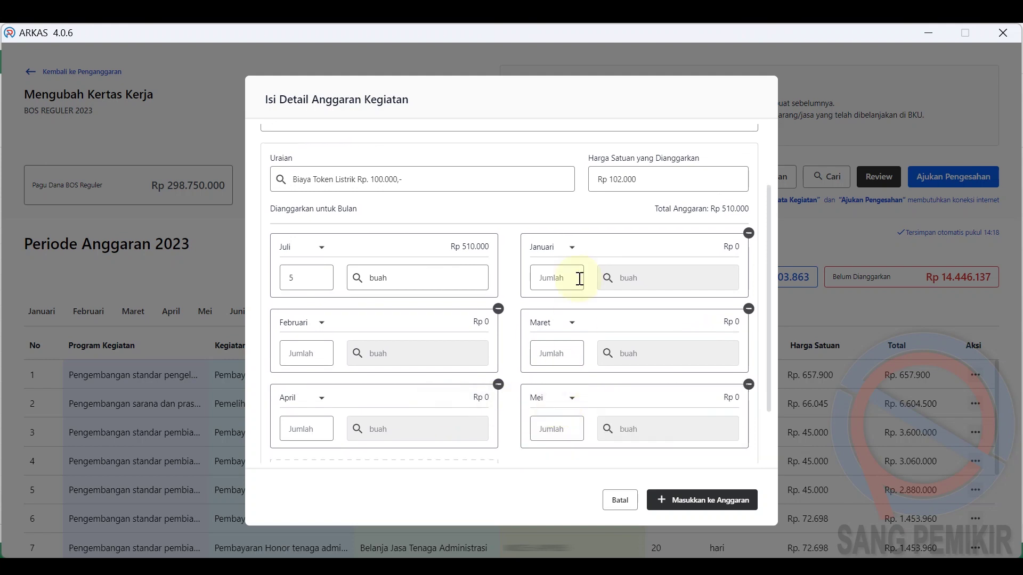
Assign the five added electricity token allocations to Agustus, September, Oktober, November and Desember.
click(572, 249)
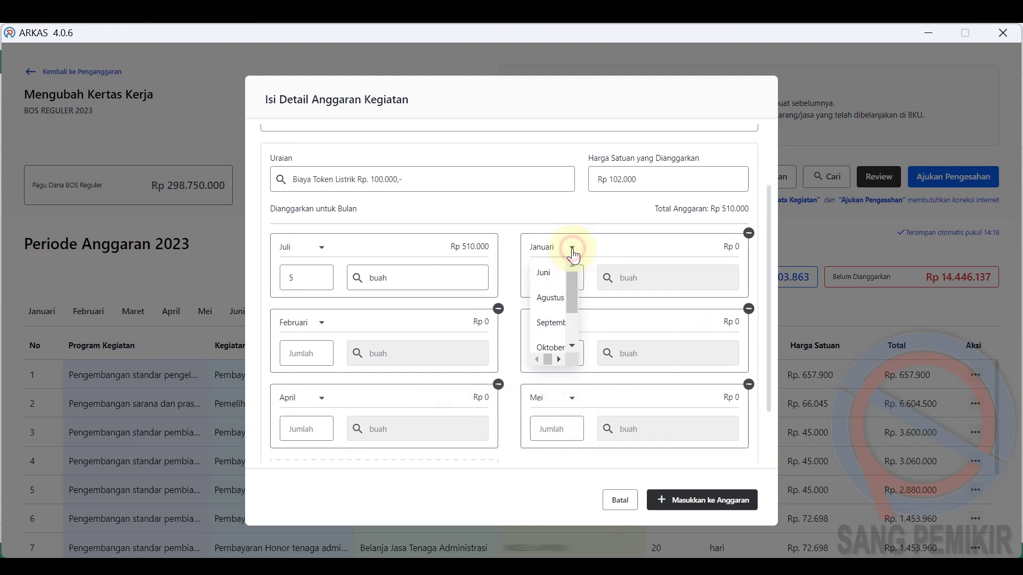
click(552, 298)
click(328, 332)
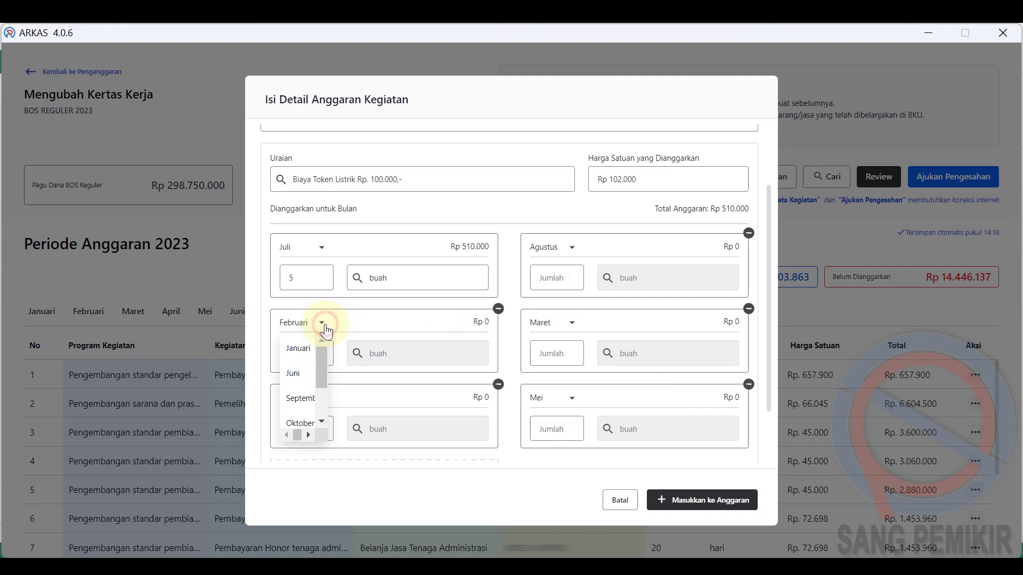
click(308, 394)
click(552, 334)
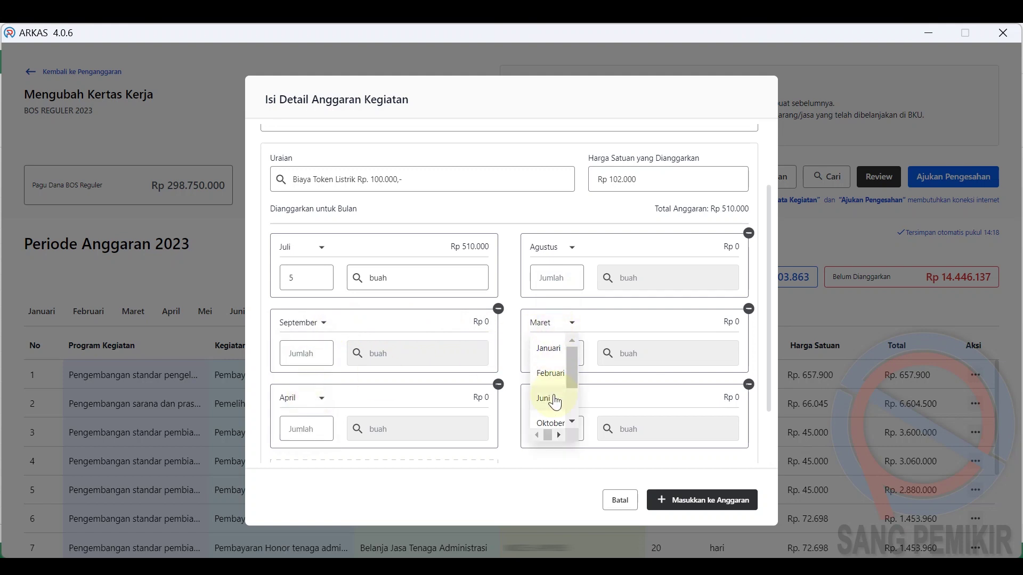
click(551, 424)
click(311, 409)
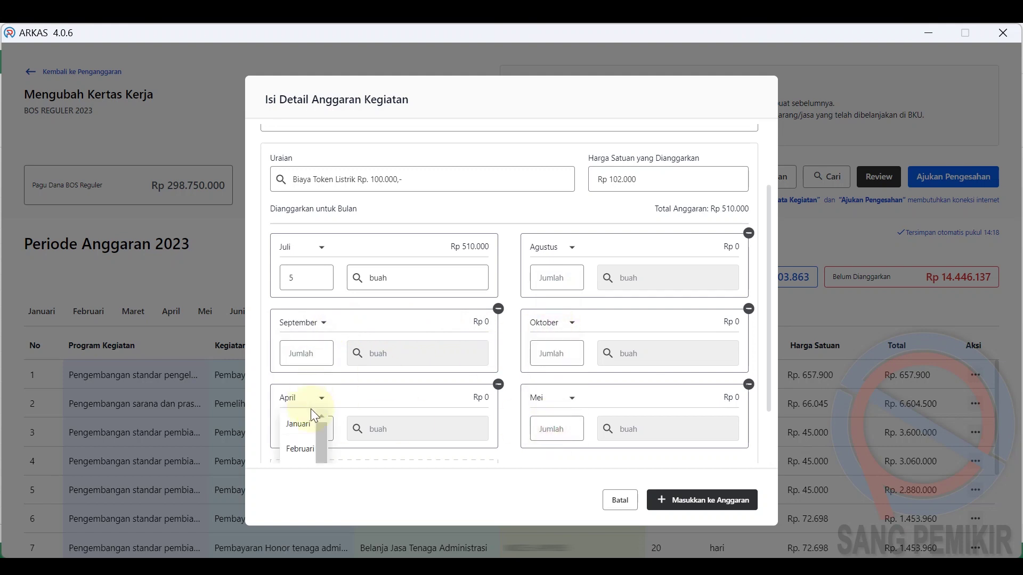
scroll(318, 440, down, 3)
click(311, 452)
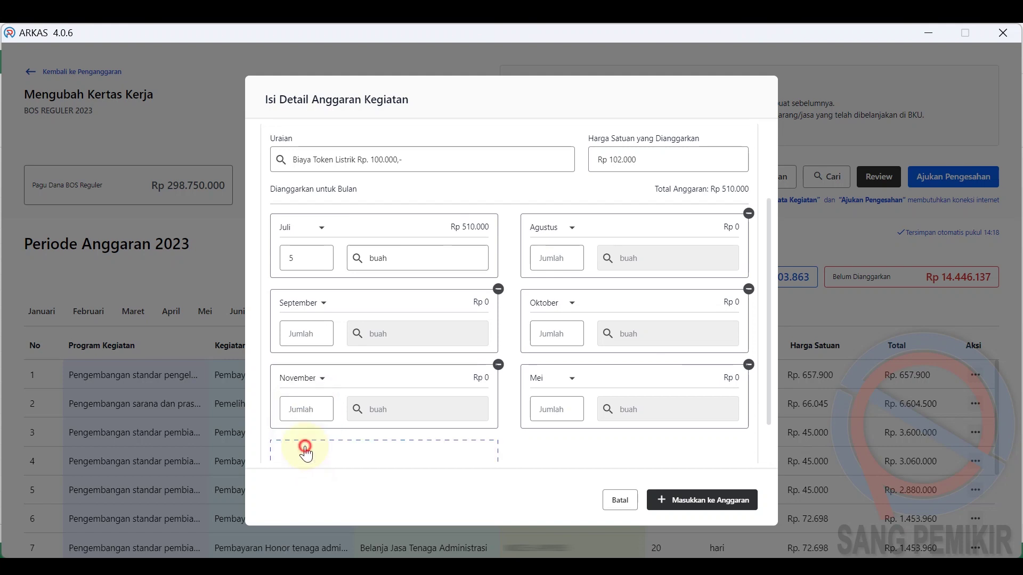
click(568, 383)
scroll(559, 426, down, 5)
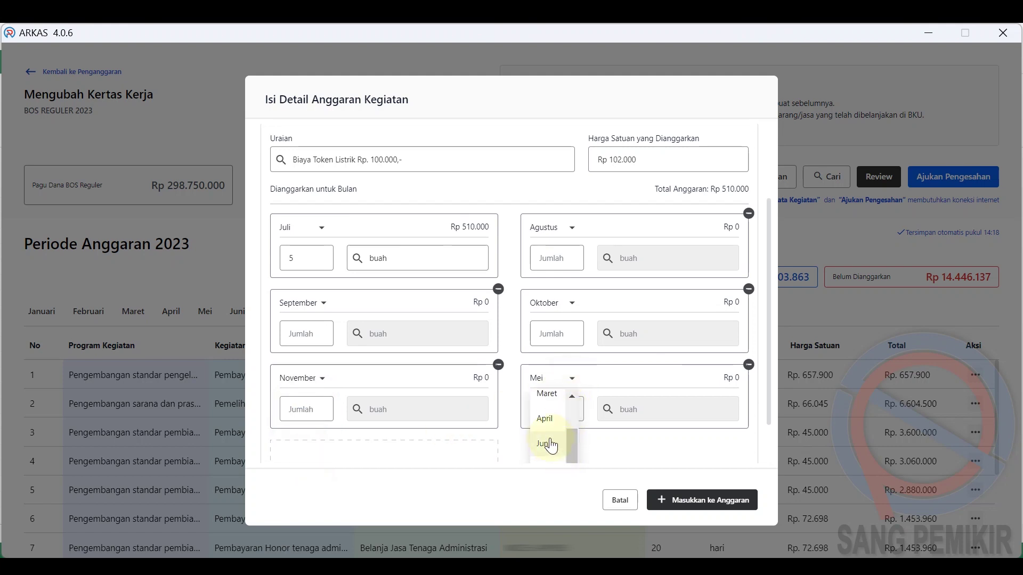
click(548, 424)
scroll(548, 406, up, 3)
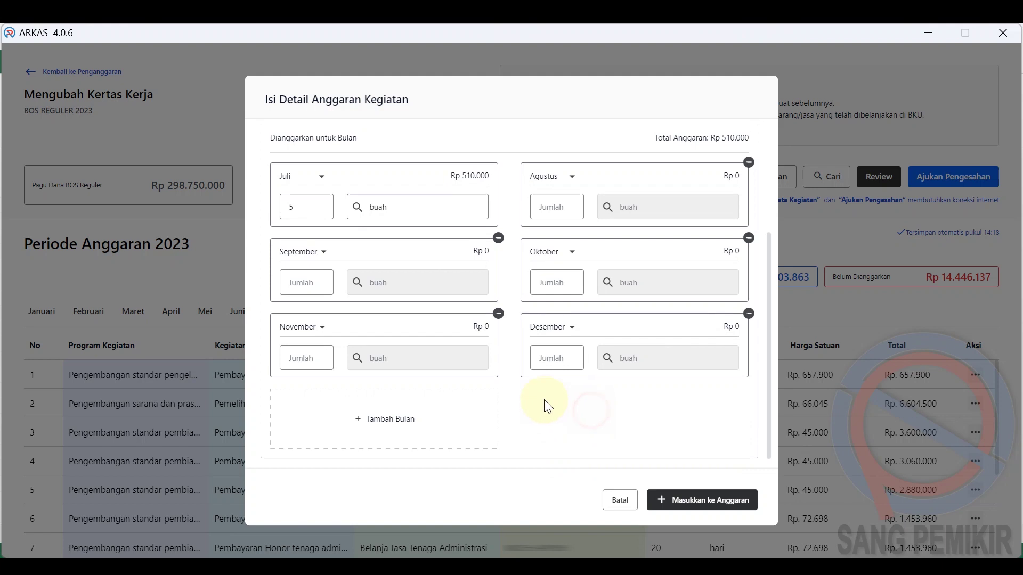
Set the electricity token quantity to 5 for each month from Agustus to Desember.
click(559, 283)
text(5)
click(313, 352)
text(5)
click(540, 355)
text(5)
click(553, 430)
text(5)
click(302, 433)
text(5)
click(395, 455)
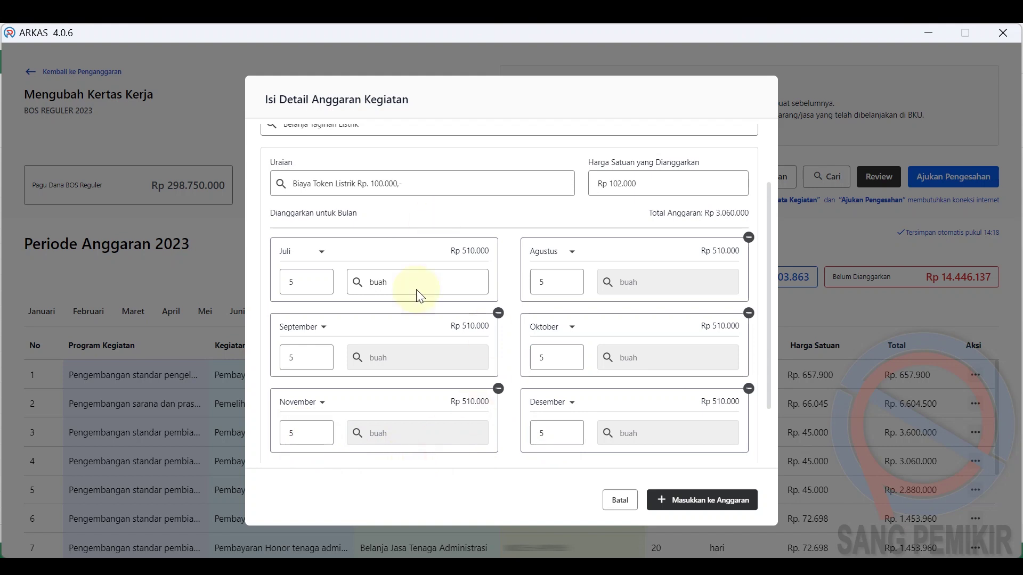
Review the electricity token item's details and monthly allocations, and add it to the budget.
scroll(509, 393, up, 2)
scroll(509, 393, up, 3)
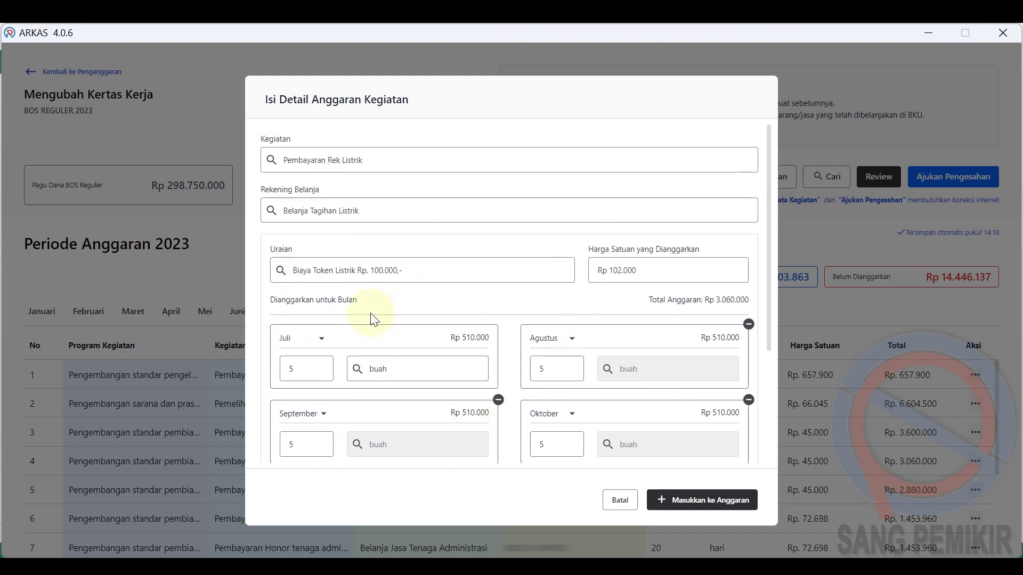
scroll(512, 389, down, 3)
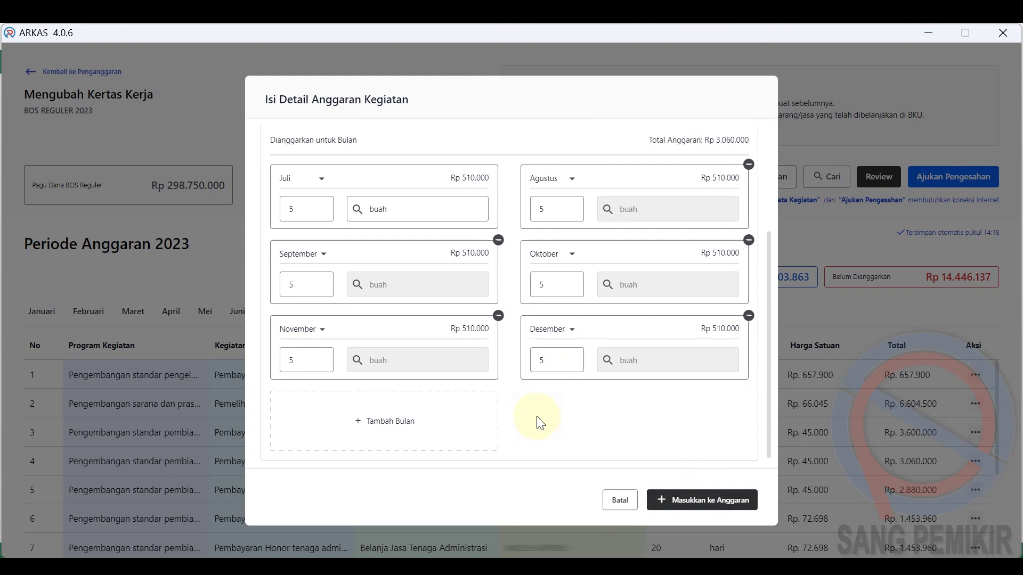
scroll(535, 417, up, 3)
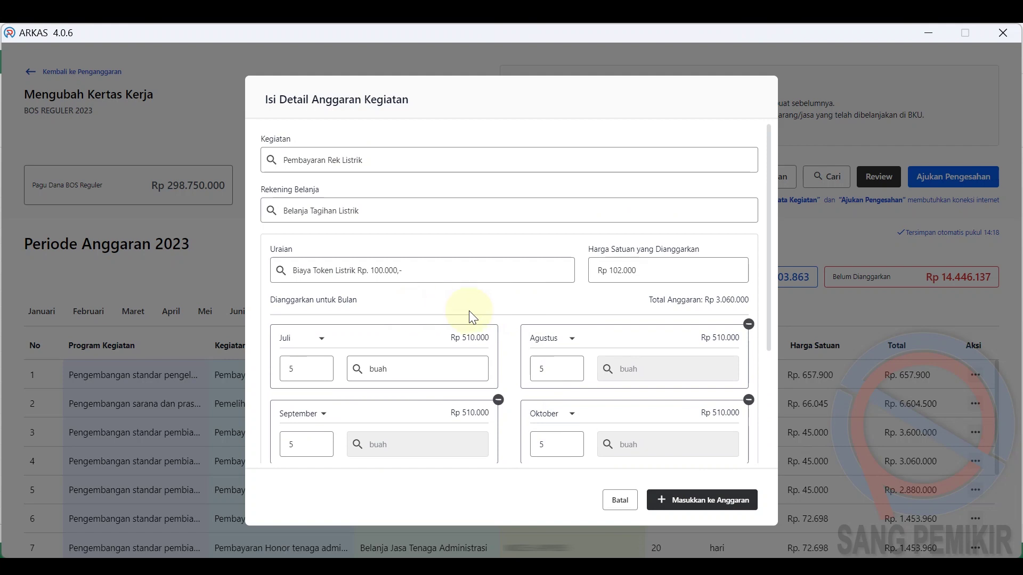
scroll(471, 320, down, 3)
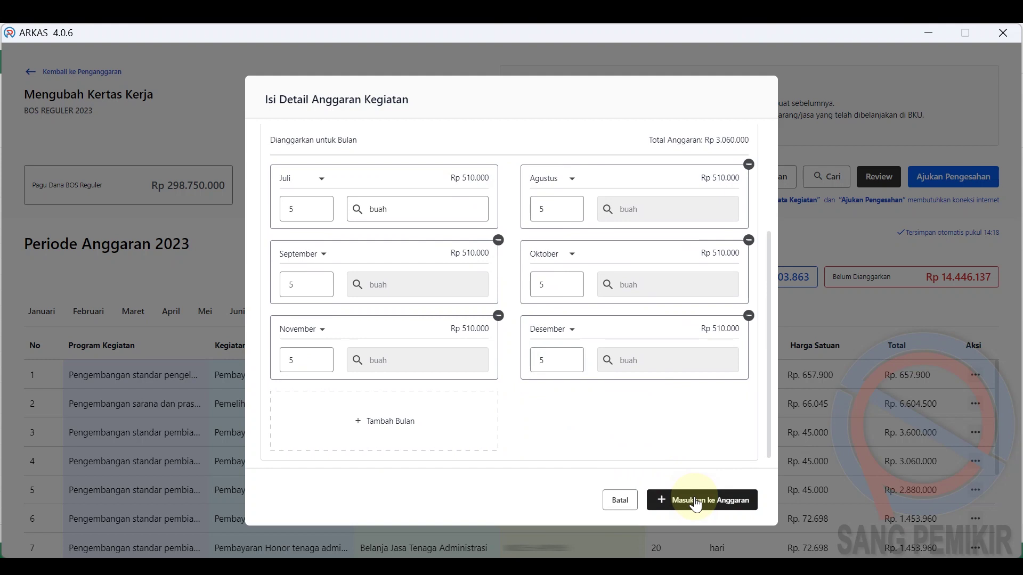
click(695, 500)
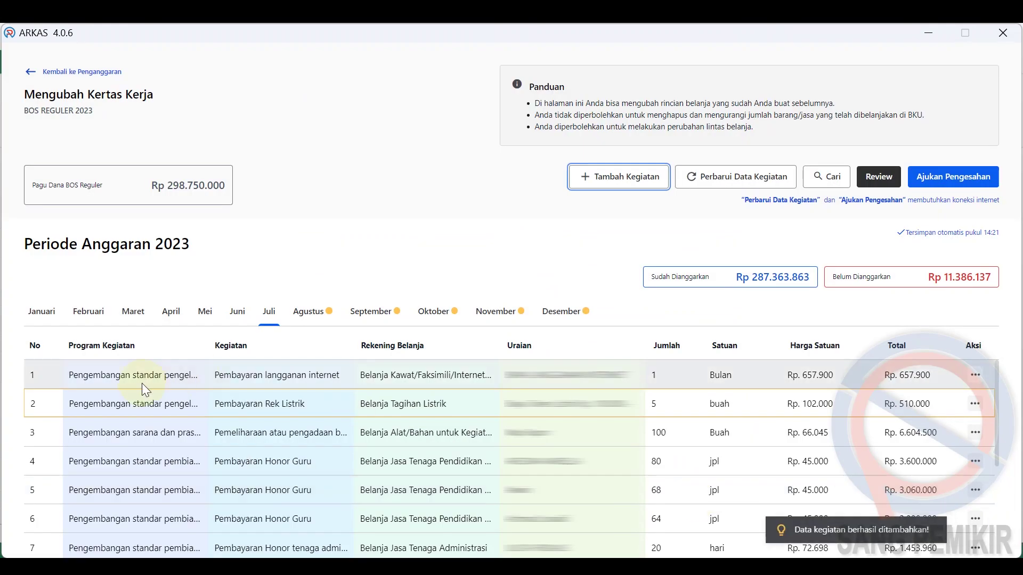
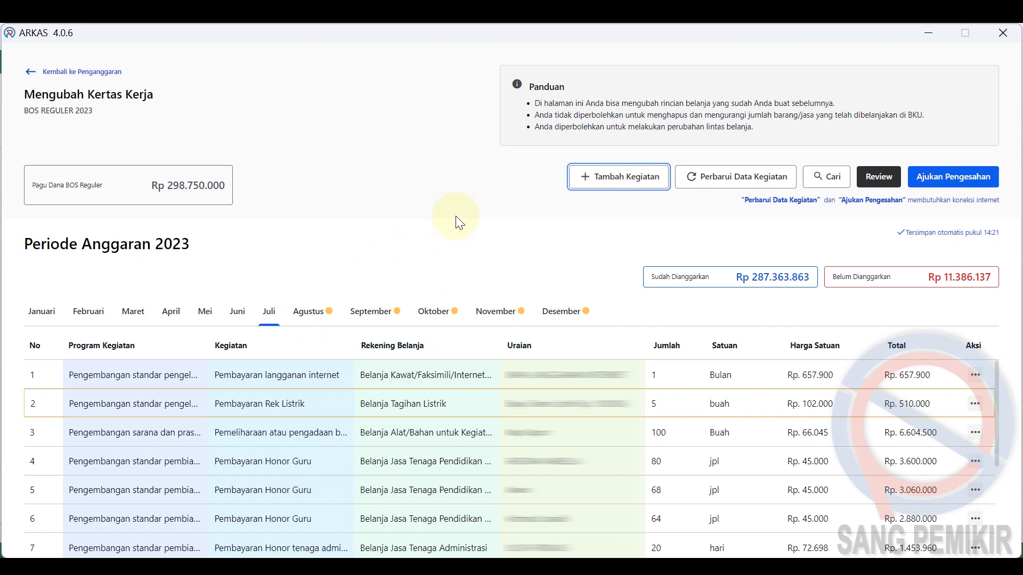
Start another budget activity for Pembayaran Rek Listrik with Belanja Tagihan Listrik as its expenditure account.
click(596, 188)
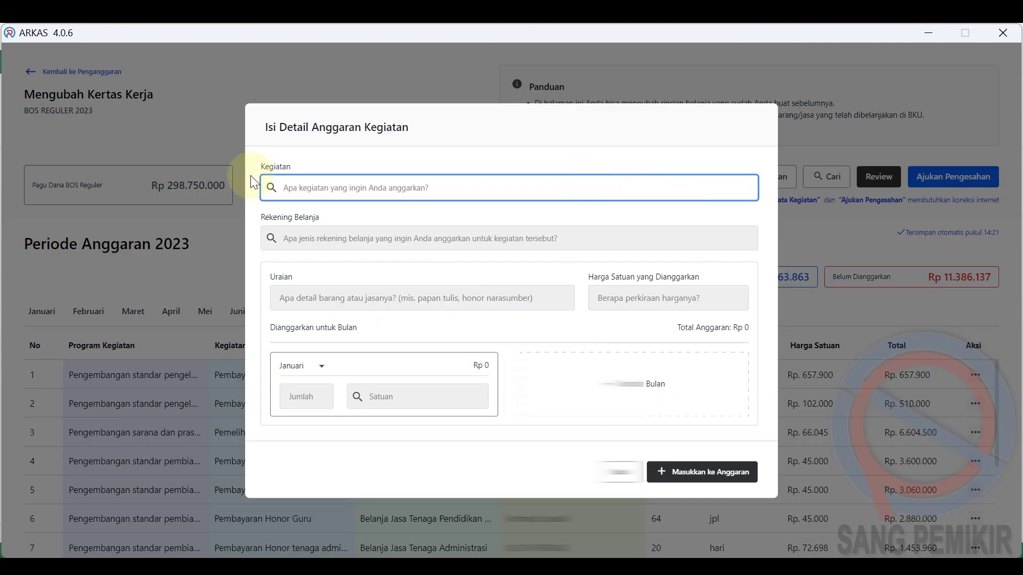
text(l)
text(ik)
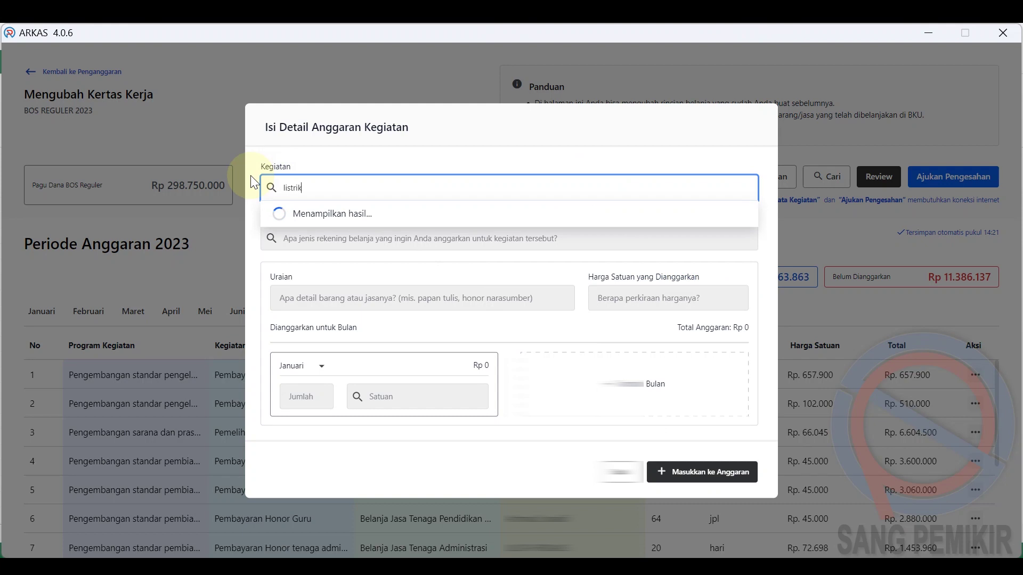
click(457, 261)
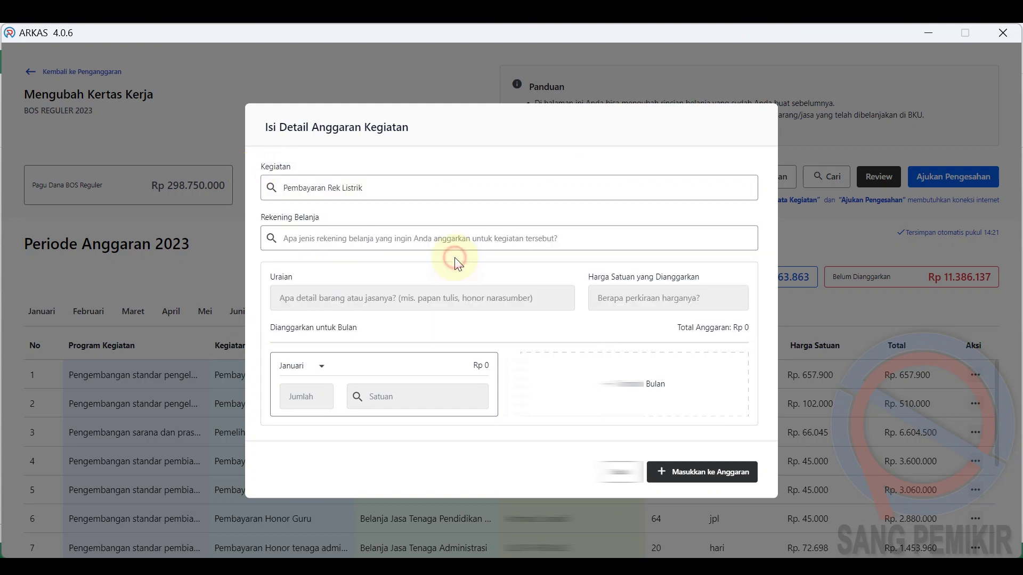
click(400, 235)
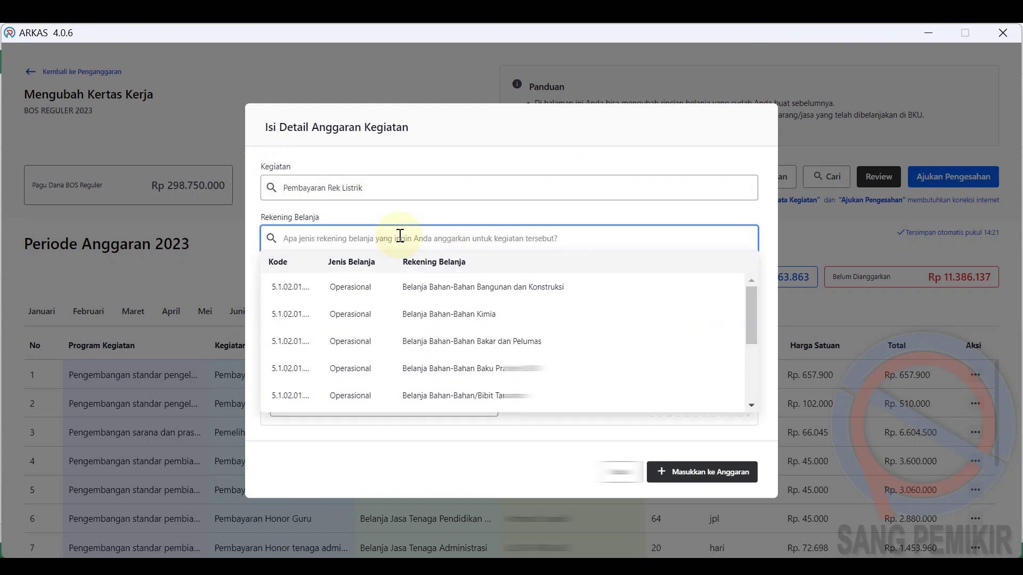
text(listr)
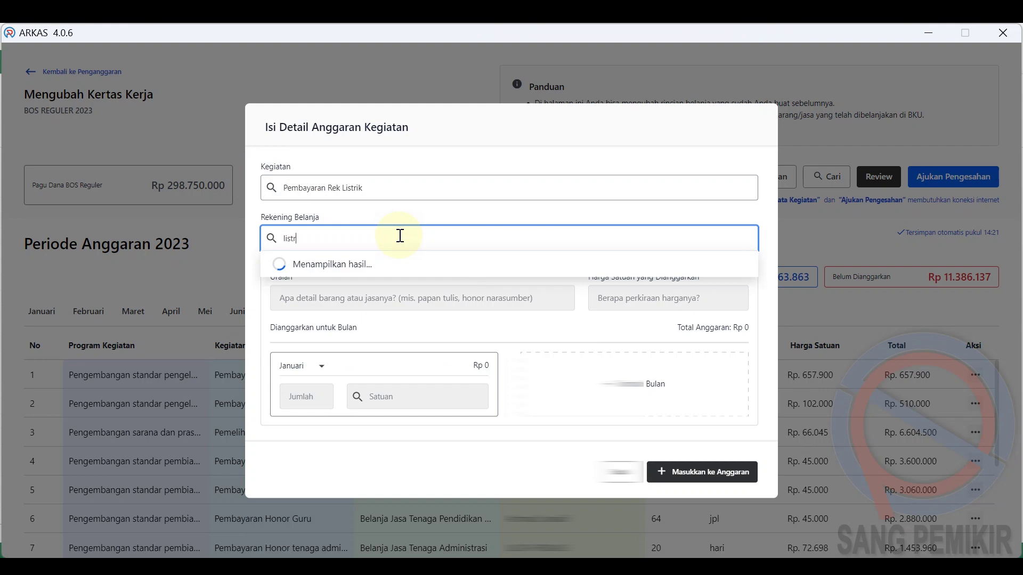
click(459, 363)
Choose the Biaya Tarif Listrik Umum entry without the Rp 1.700 price cap as the item description.
click(389, 300)
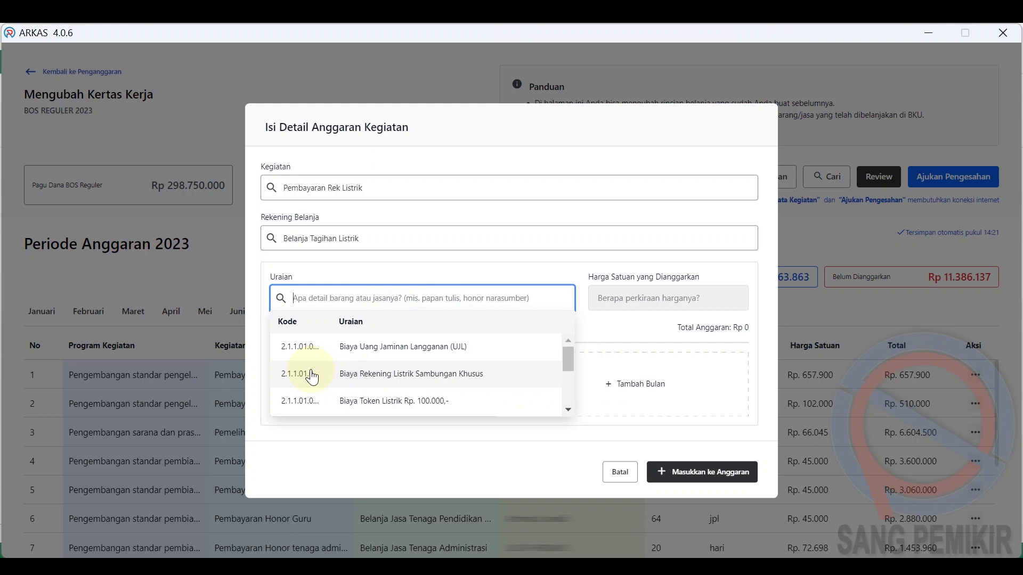
scroll(314, 377, down, 2)
scroll(313, 377, down, 1)
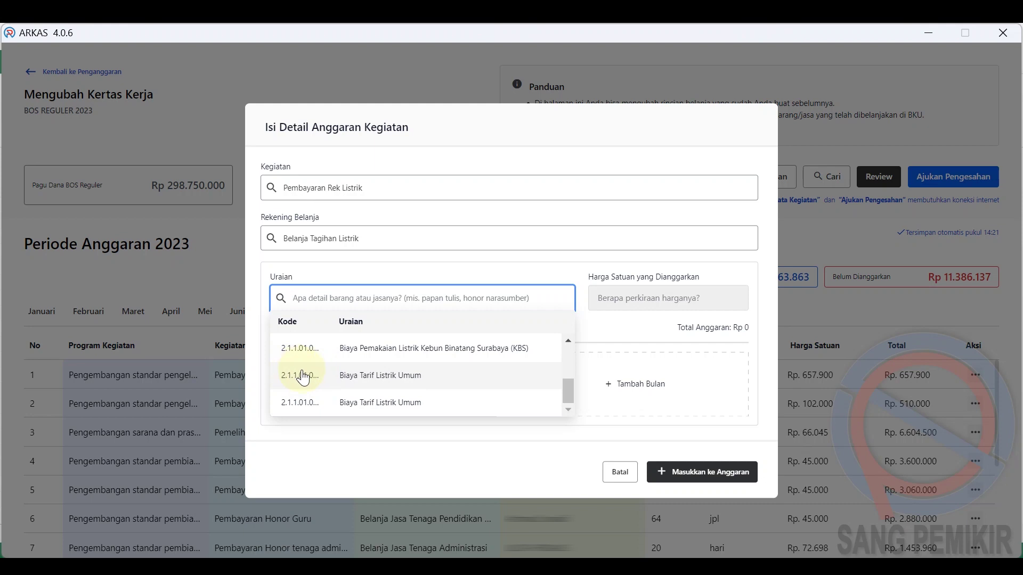
click(312, 406)
click(676, 303)
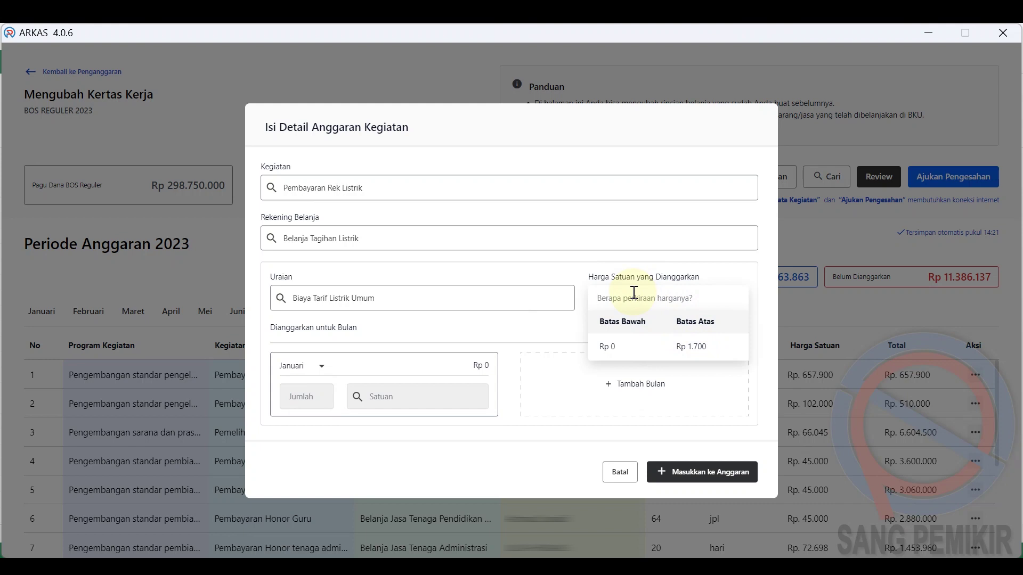
click(349, 298)
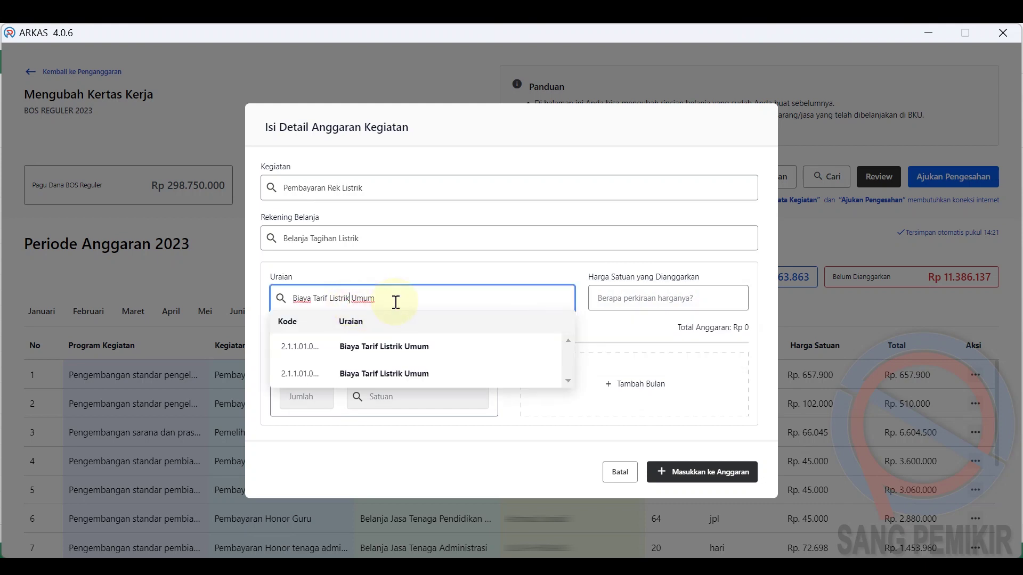
click(306, 352)
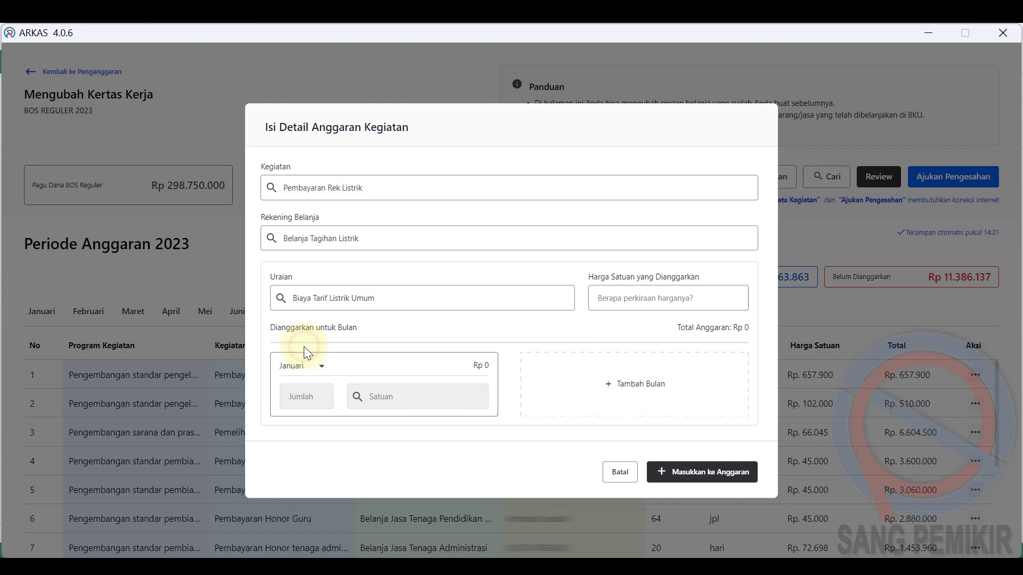
Set the budgeted unit price of the general electricity tariff item to Rp 749.560.
click(649, 302)
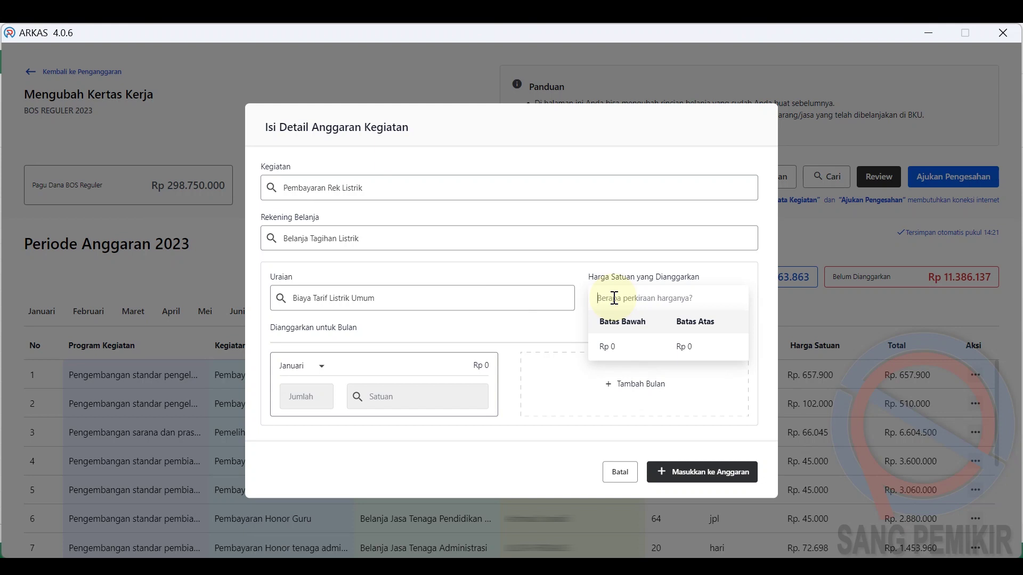
text(72)
text(9.560)
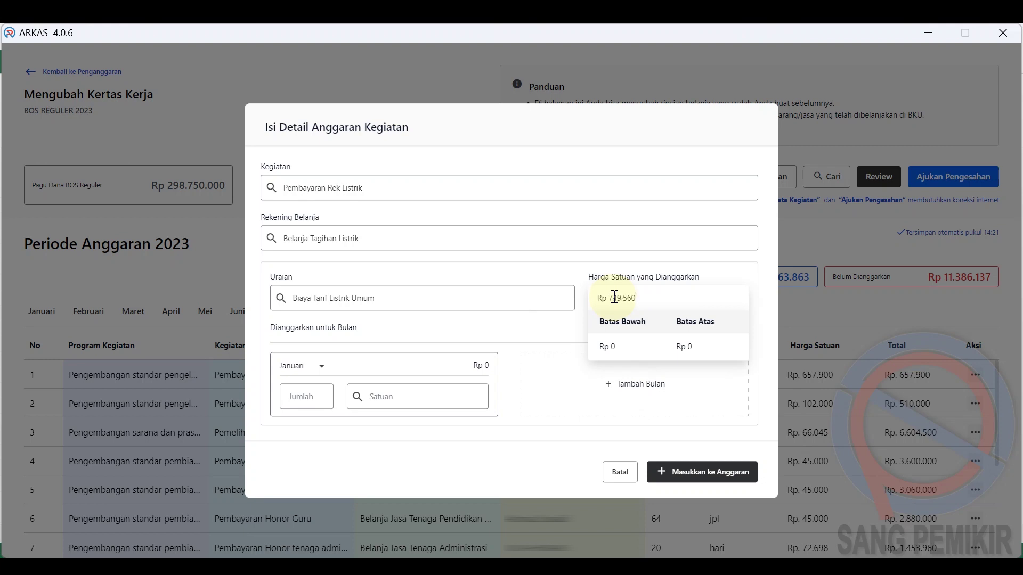
click(560, 320)
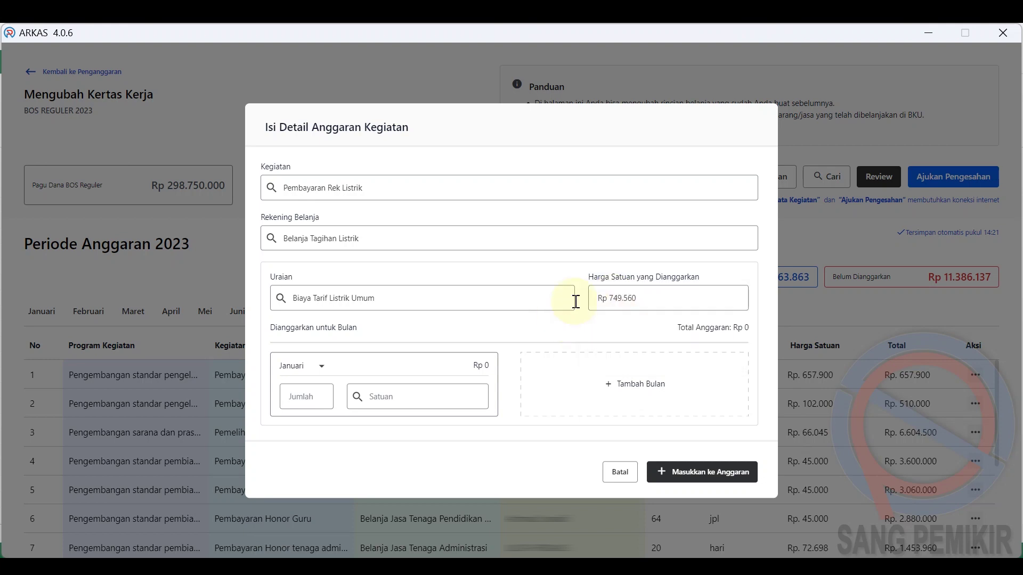
Allocate the general electricity tariff item to Juli with a quantity of 1 bulan and add it to the budget.
click(322, 367)
drag(324, 420, 322, 427)
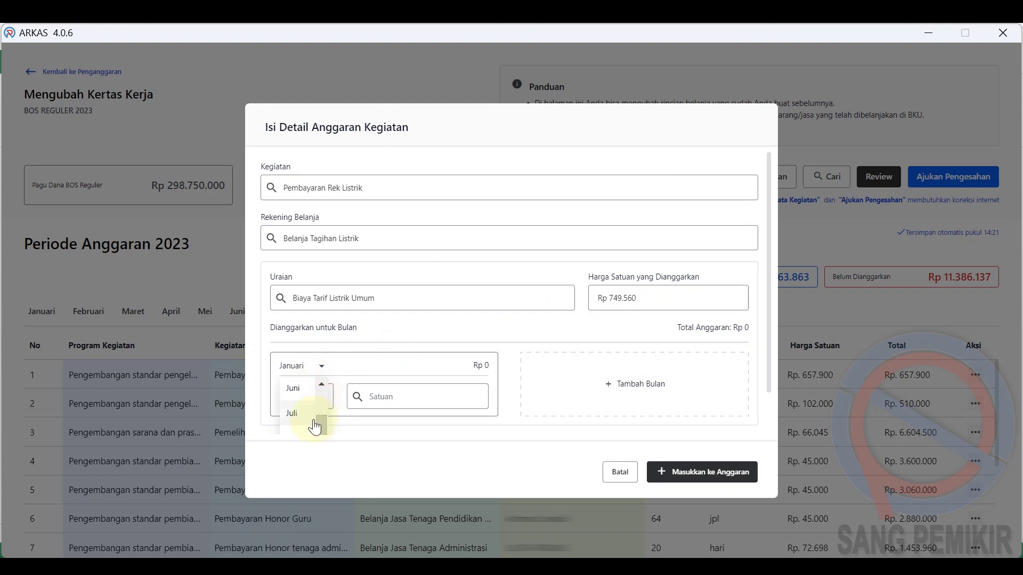
click(293, 413)
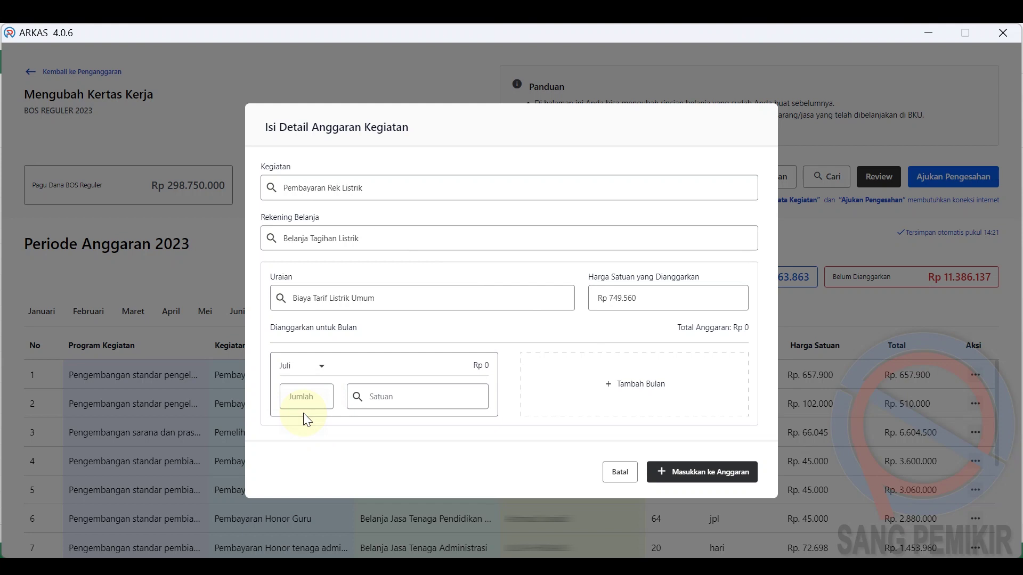
click(308, 395)
text(1)
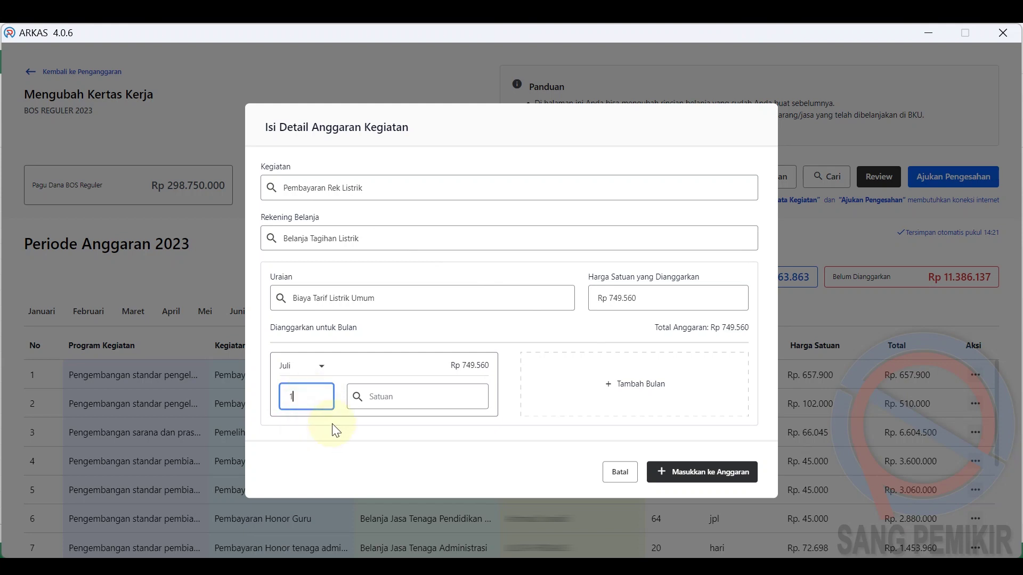
click(377, 395)
text(bulan)
click(390, 426)
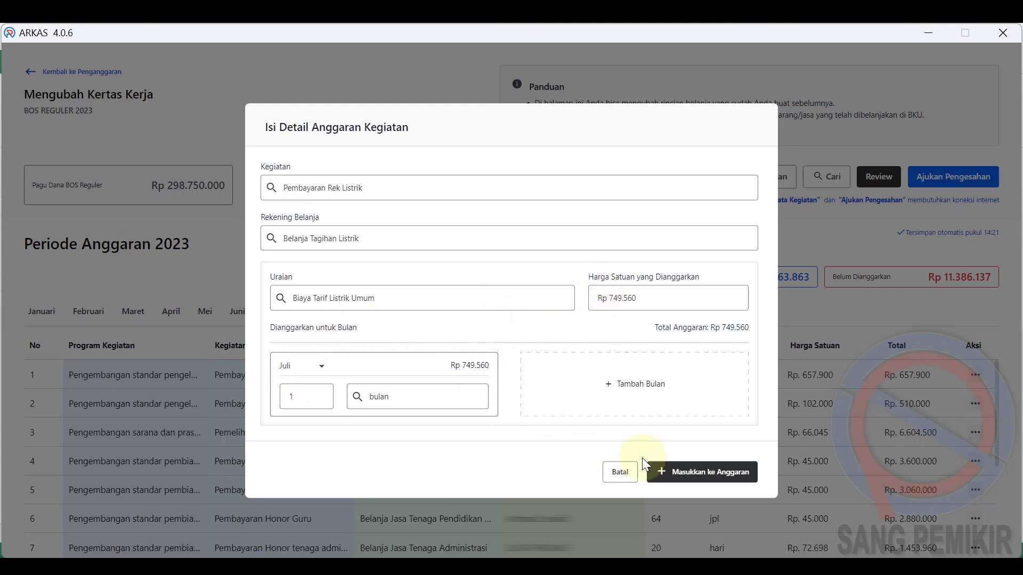
click(692, 473)
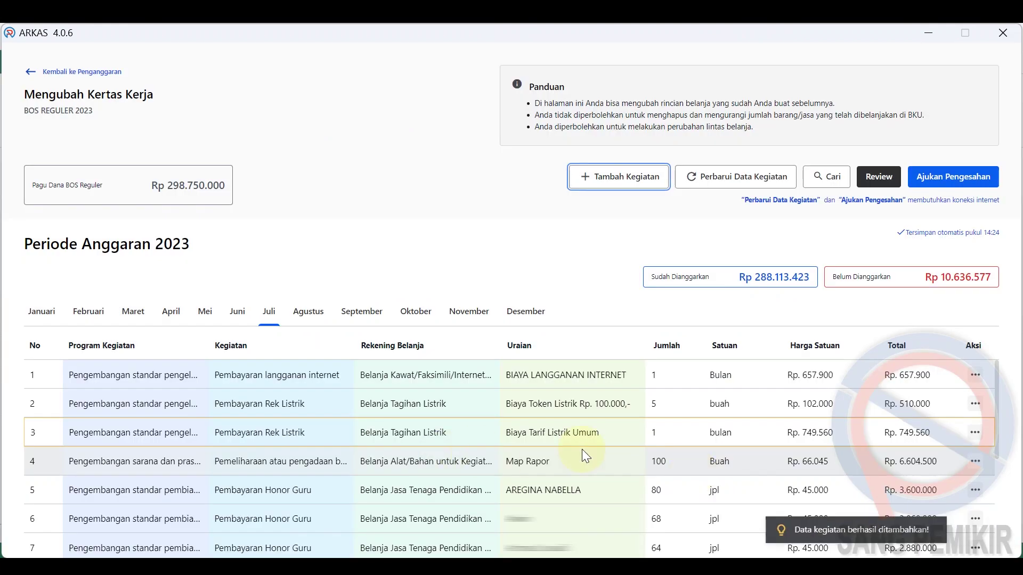
Insert another uncapped Biaya Tarif Listrik Umum item under the Juli general electricity tariff entry, with a unit price of Rp 845.670.
click(975, 432)
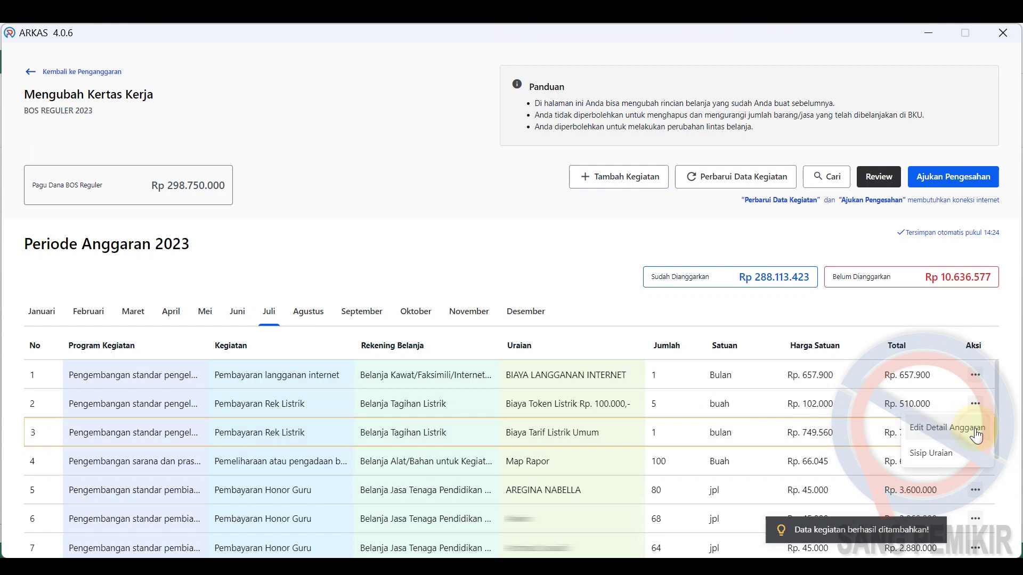
click(930, 453)
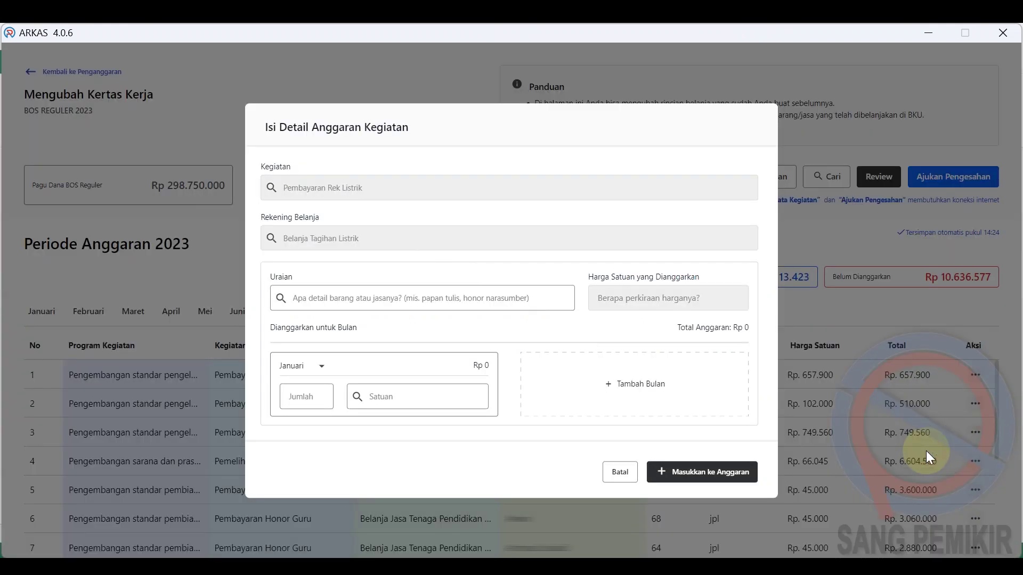
click(412, 301)
scroll(330, 393, down, 3)
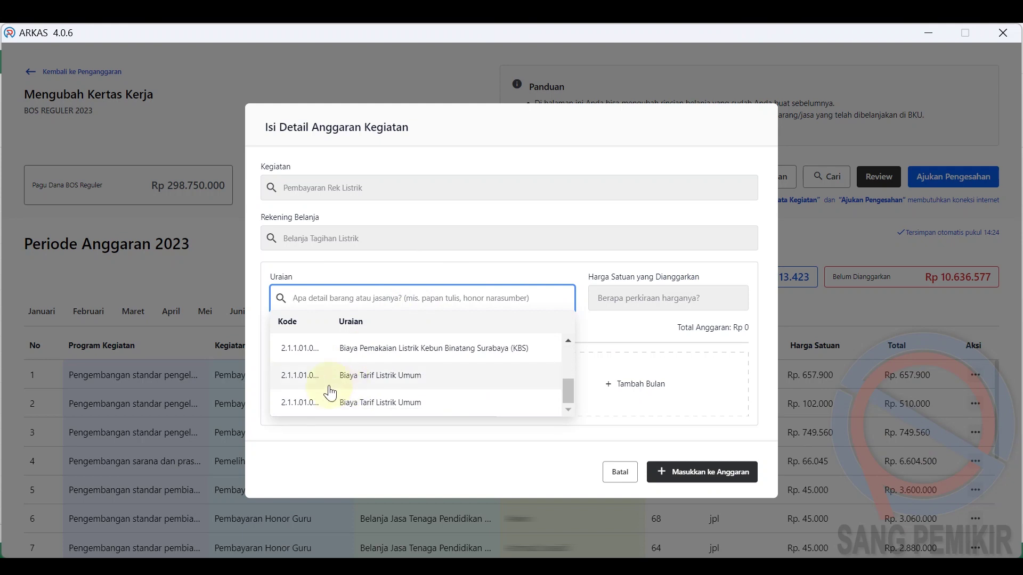
click(301, 378)
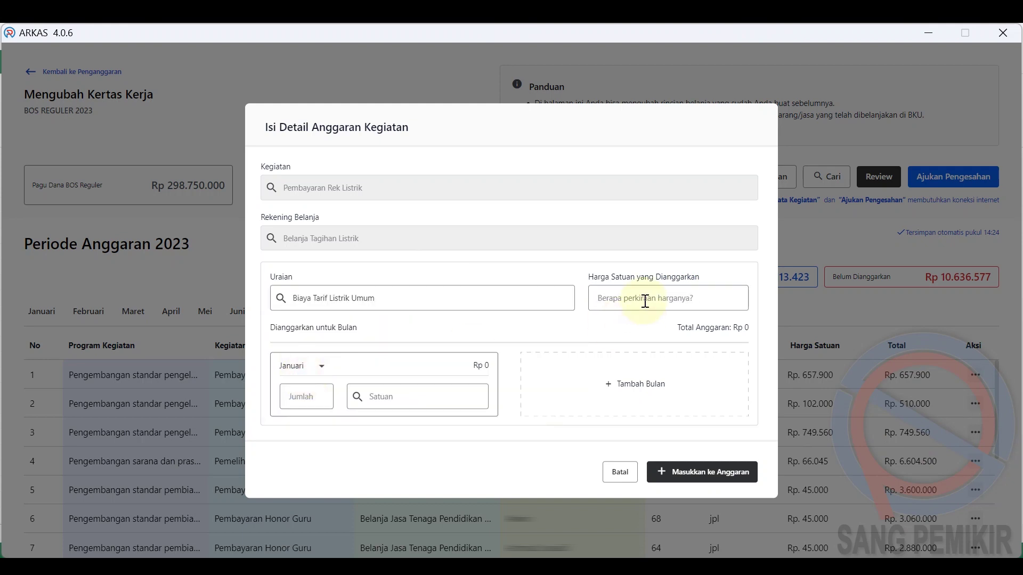
click(644, 302)
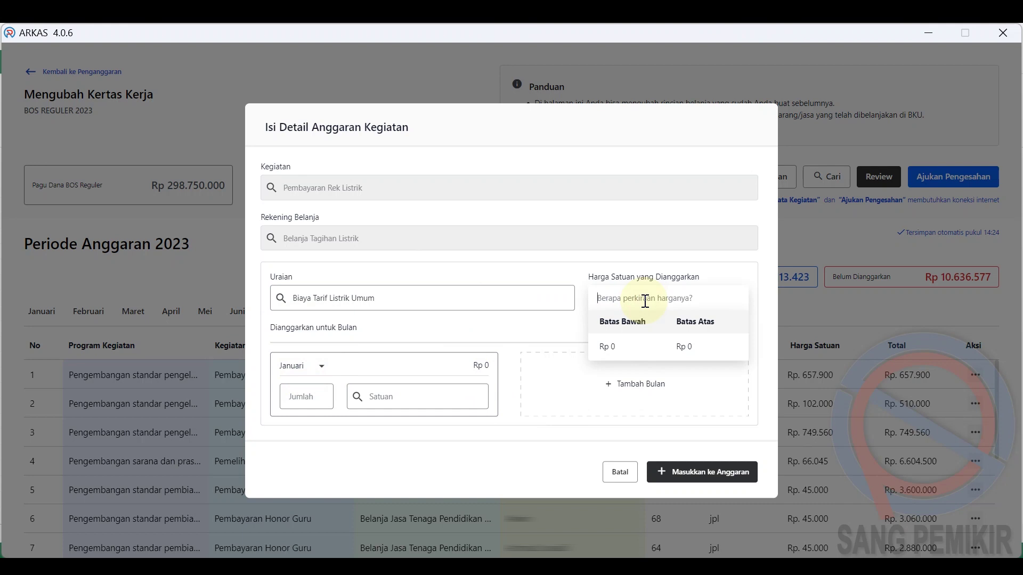
text(845.670)
Allocate the inserted electricity tariff item to Agustus with a quantity of 1 bulan and add it to the budget.
click(320, 366)
drag(321, 379, 320, 427)
click(299, 408)
click(305, 397)
text(1)
click(371, 397)
text(bu)
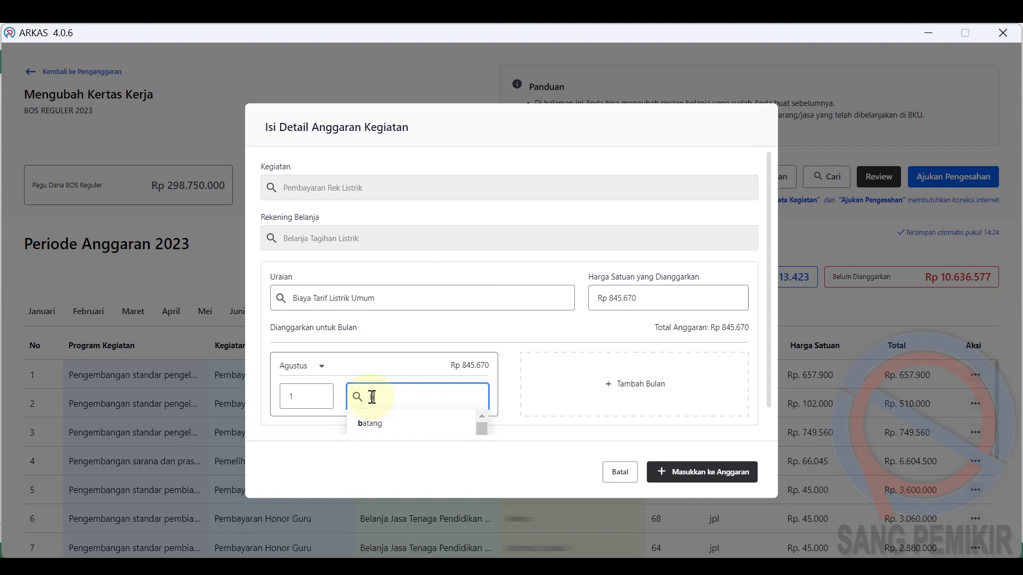
click(372, 424)
click(424, 446)
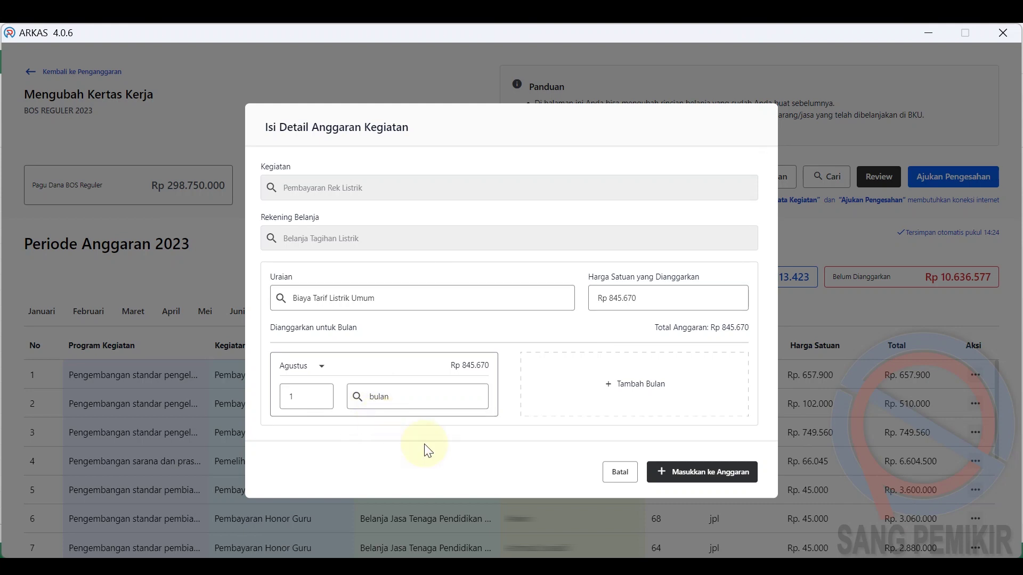
click(718, 480)
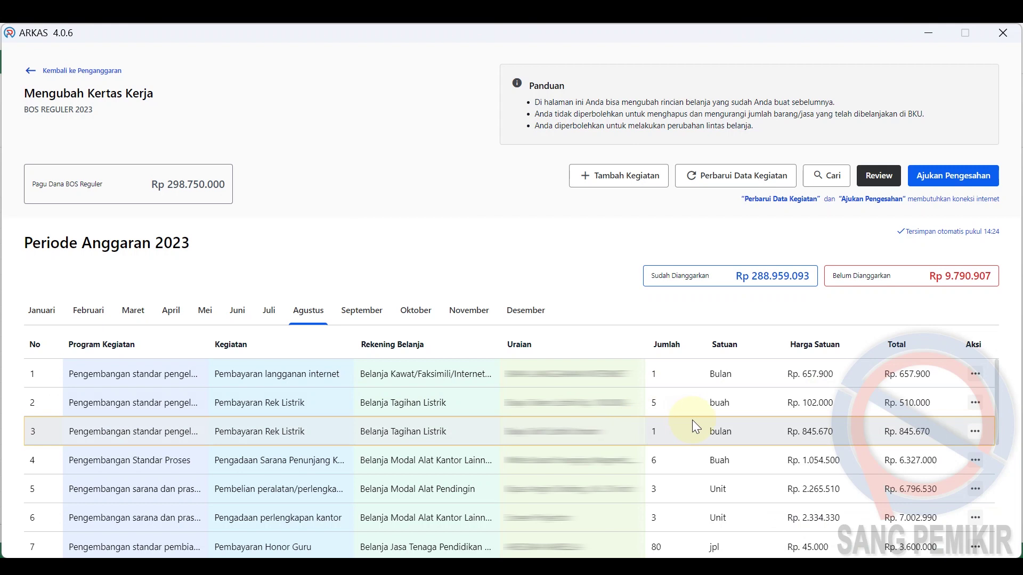
Compare the Juli and Agustus electricity tariff items and delete the Agustus one from the budget.
click(268, 316)
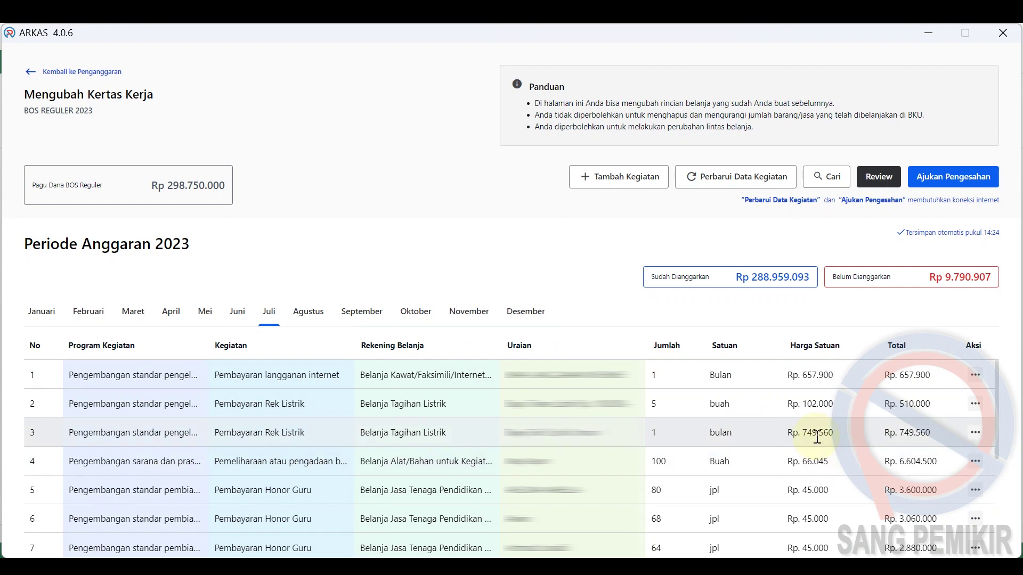
click(315, 319)
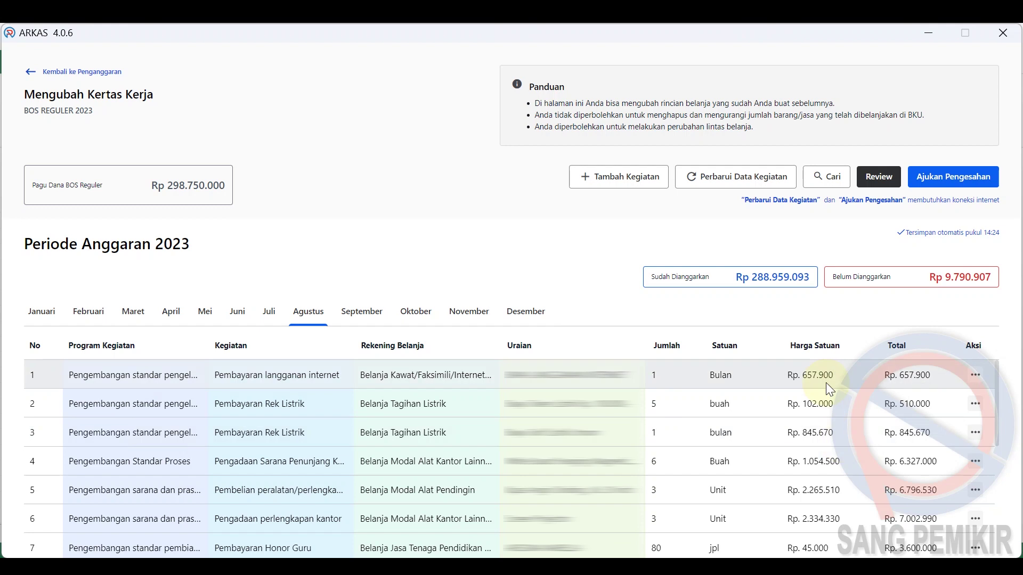
click(977, 433)
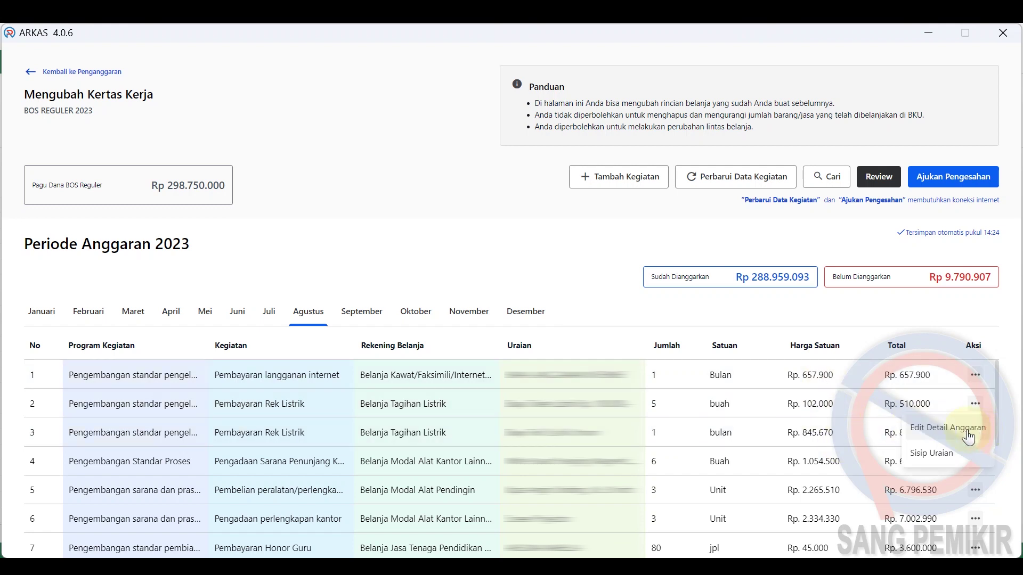
click(968, 437)
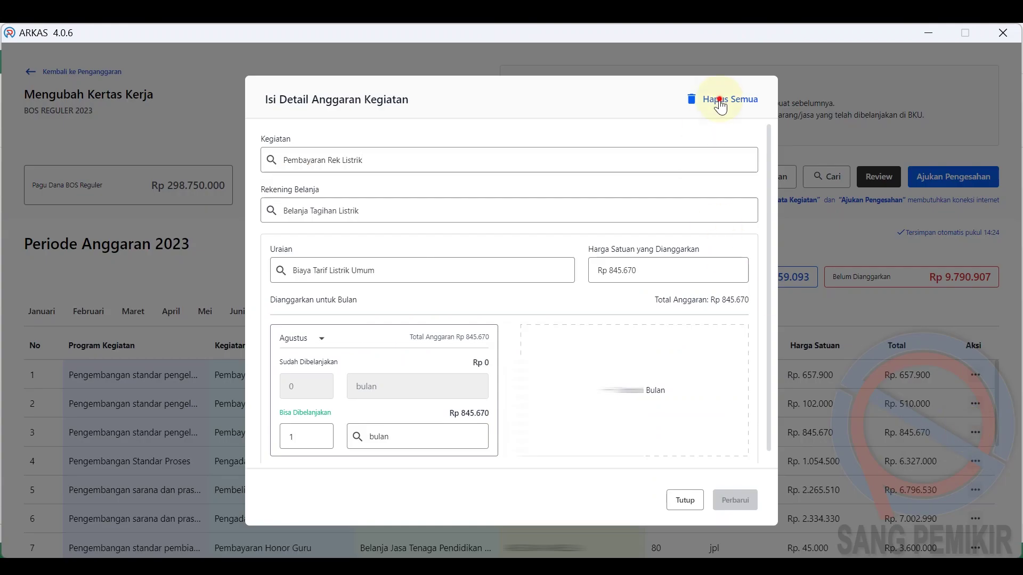
click(720, 101)
click(618, 353)
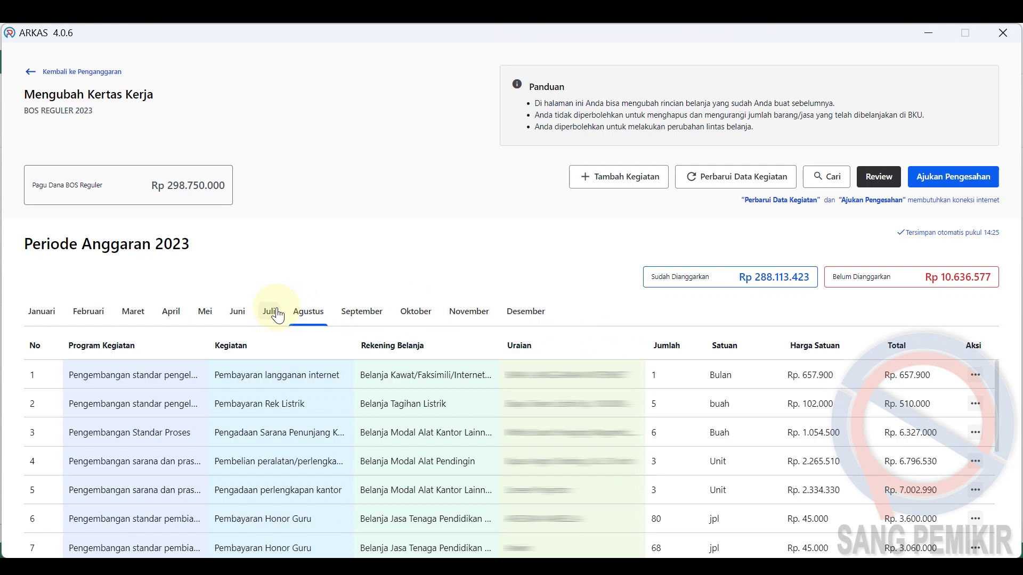
Delete the general electricity tariff item under Pembayaran Rek Listrik from the Juli budget.
click(270, 313)
click(981, 434)
click(937, 426)
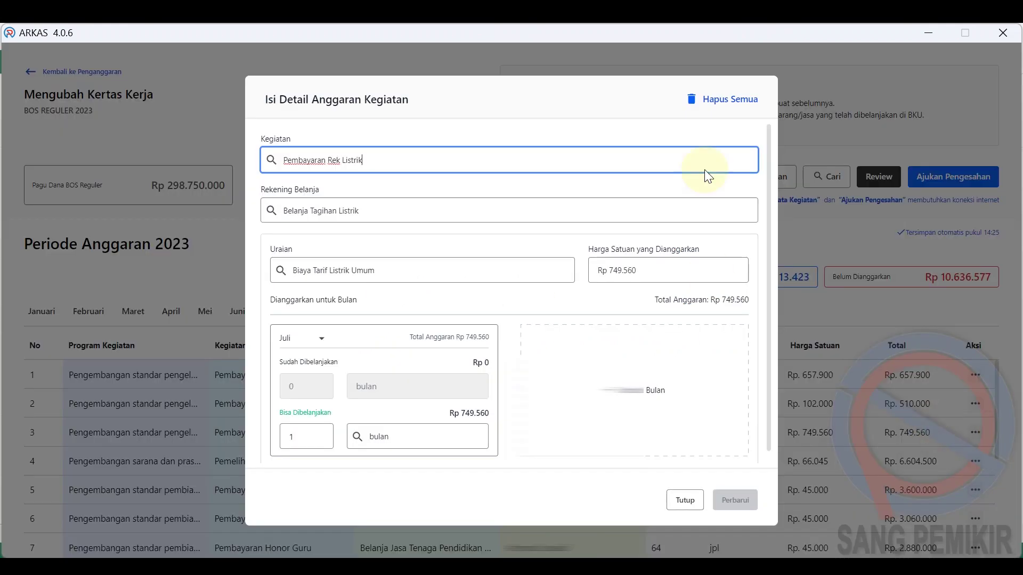
click(709, 100)
click(628, 354)
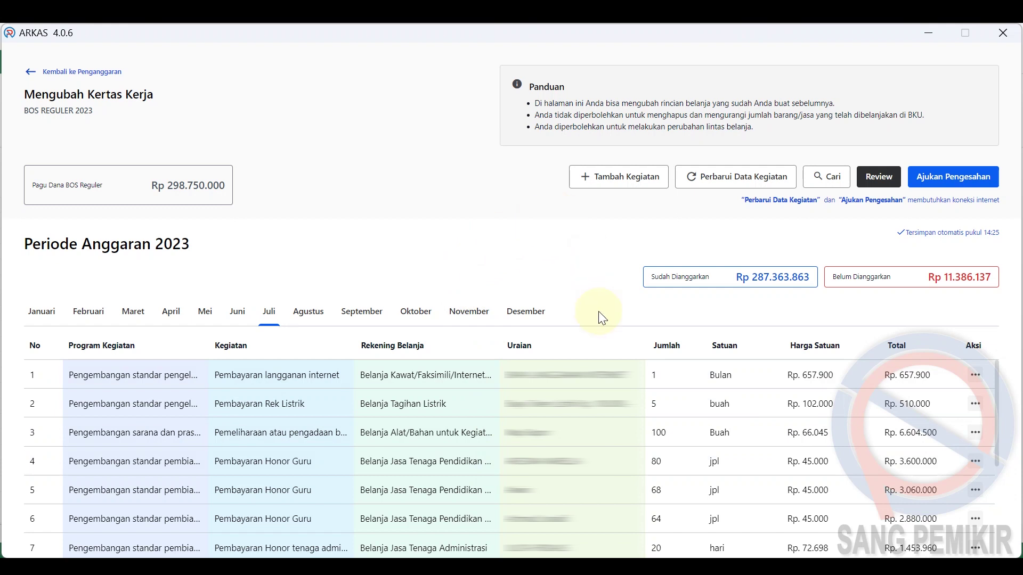
scroll(910, 471, down, 3)
scroll(910, 471, up, 3)
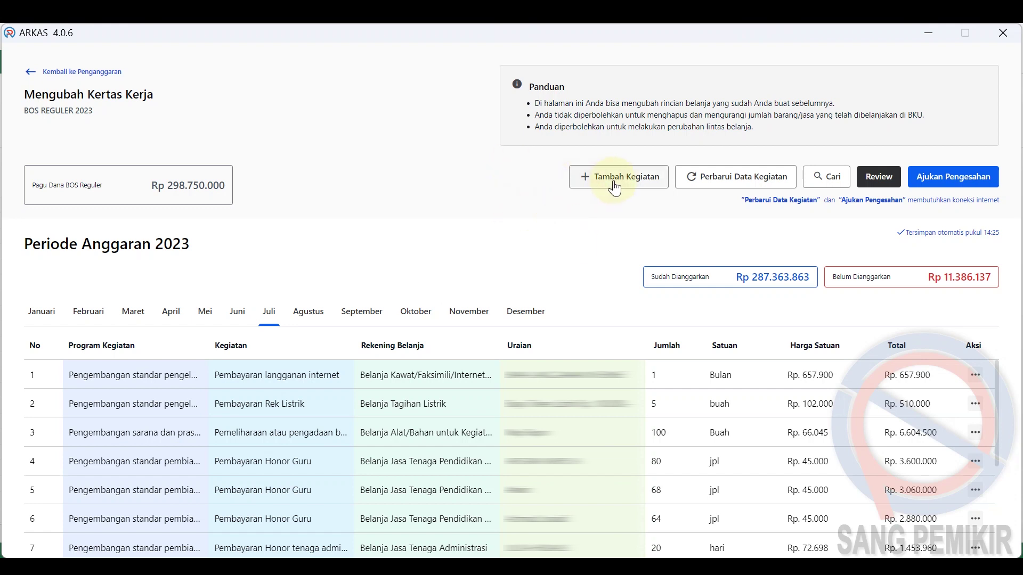
Switch to the Excel planning workbook, check the monthly Telkom I amounts on the Daya sheet, and return to ARKAS.
mouse_move(647, 566)
click(554, 501)
click(310, 361)
click(303, 328)
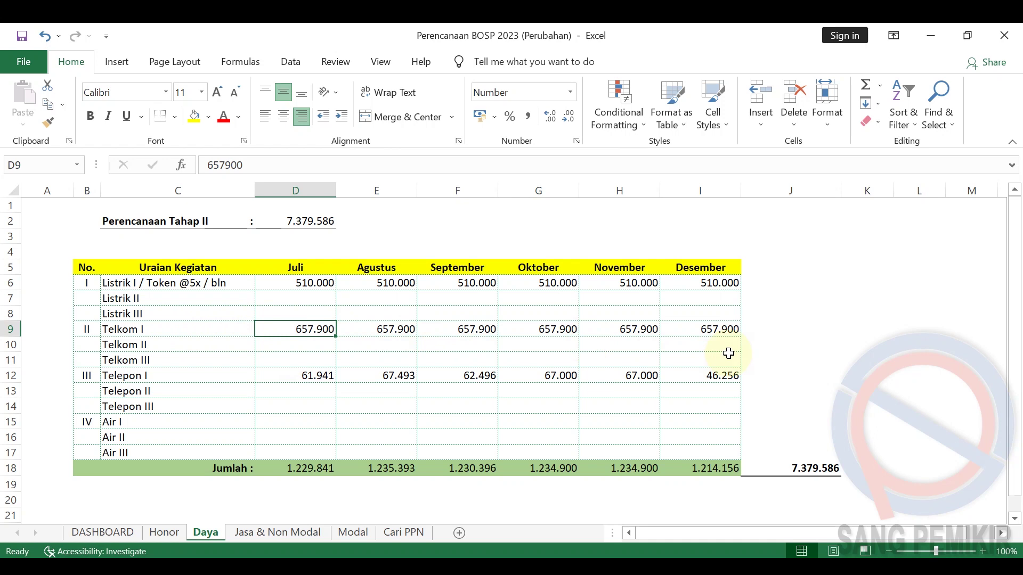
click(803, 349)
mouse_move(751, 554)
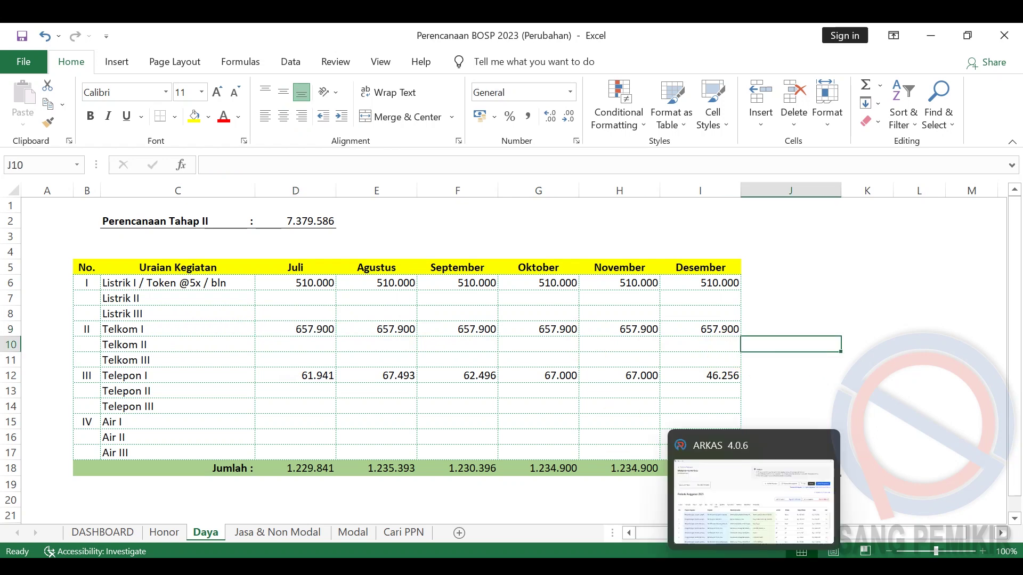
click(754, 500)
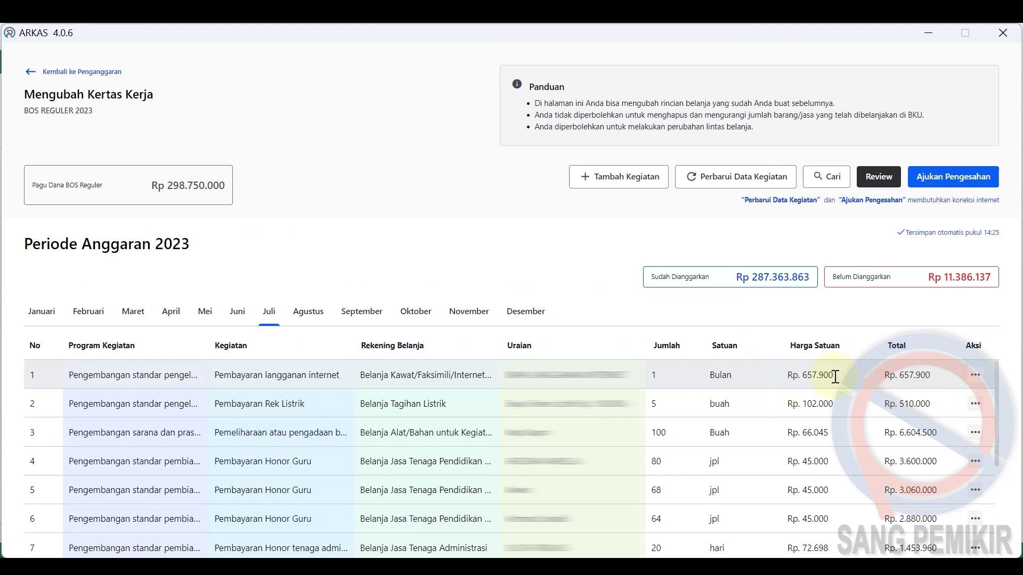
Review the monthly allocations of the Juli Pembayaran langganan internet item and close its details without changes.
click(975, 375)
click(920, 396)
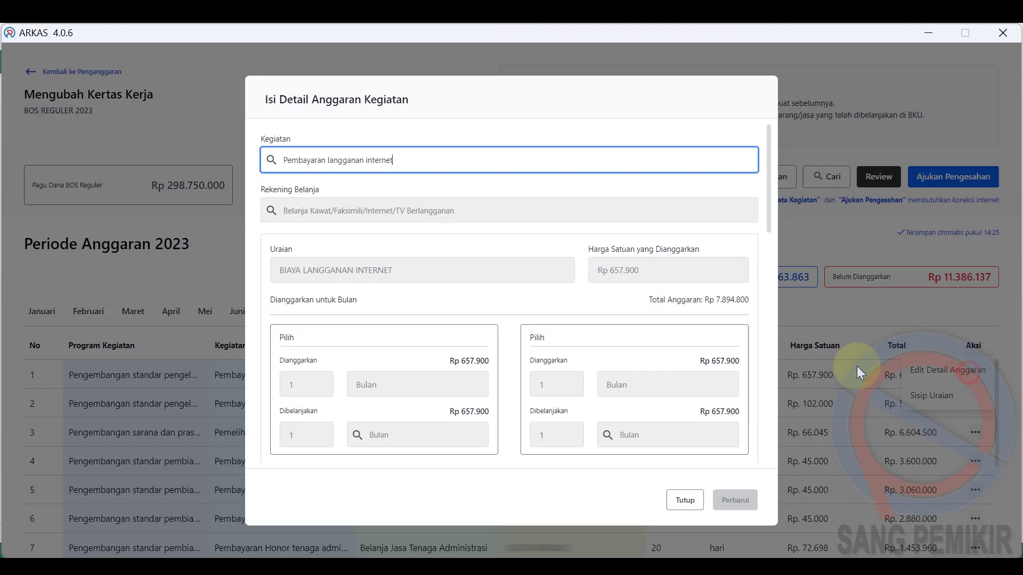
scroll(612, 330, down, 10)
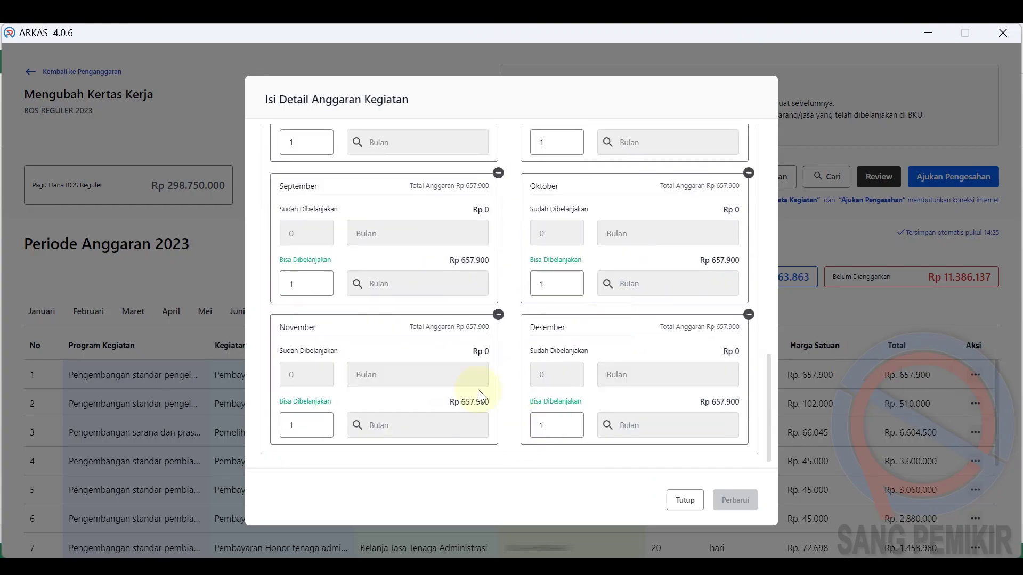
scroll(529, 405, up, 5)
click(685, 500)
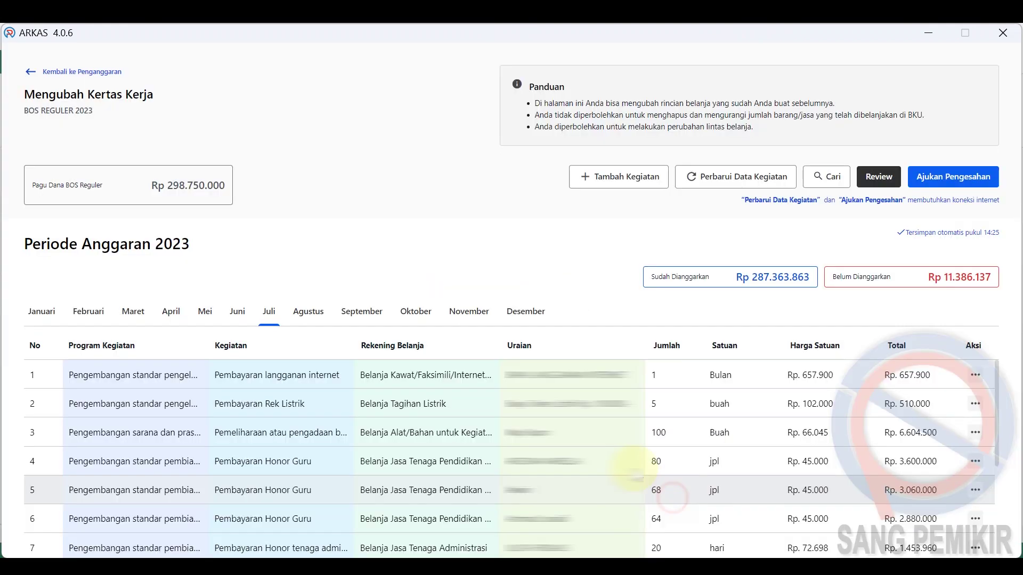
Start a budget activity for Pembayaran iuran Internet with Belanja Kawat/Faksimili/Internet/TV Berlangganan as its expenditure account.
click(585, 178)
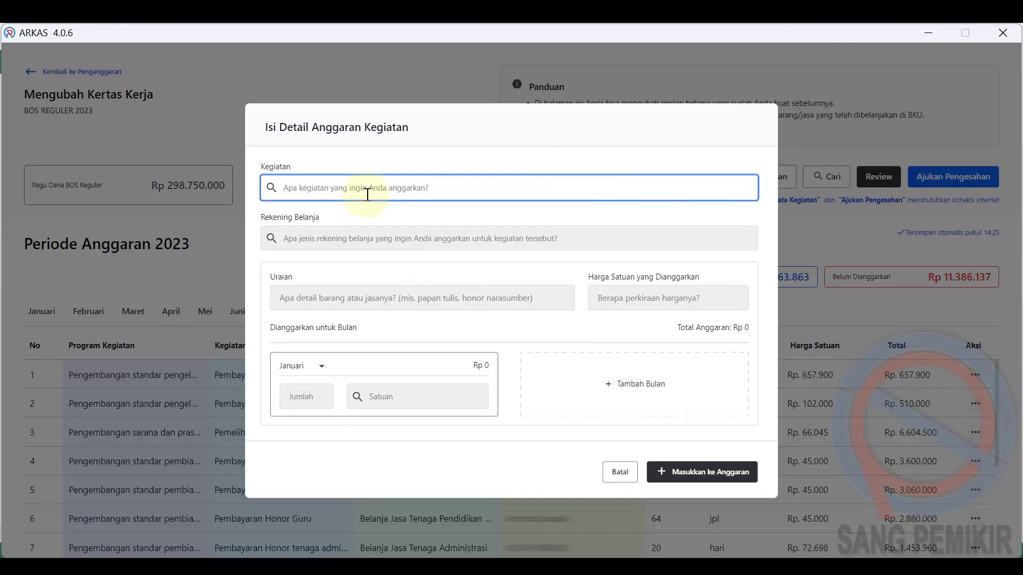
text(inter)
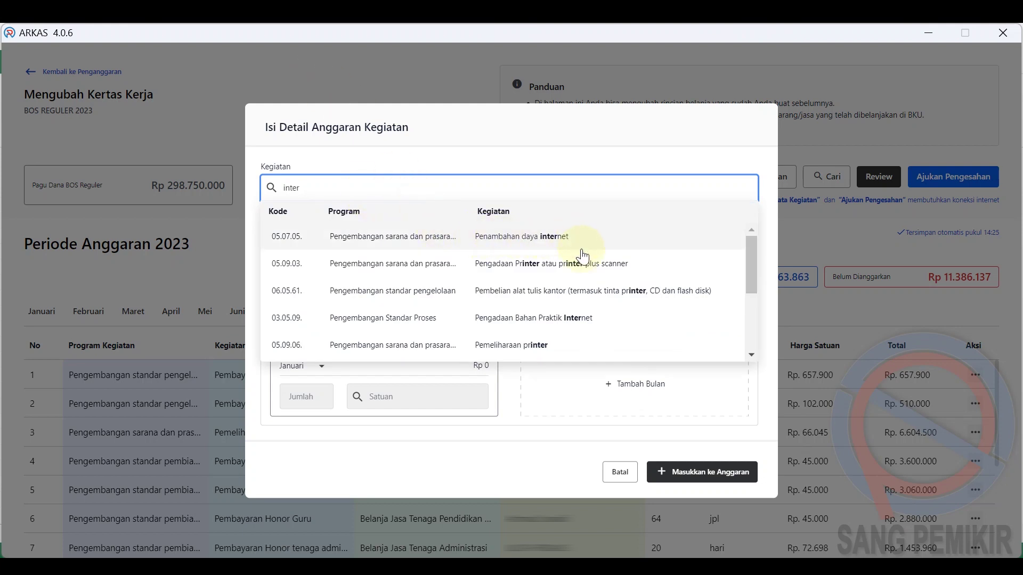
scroll(586, 298, down, 4)
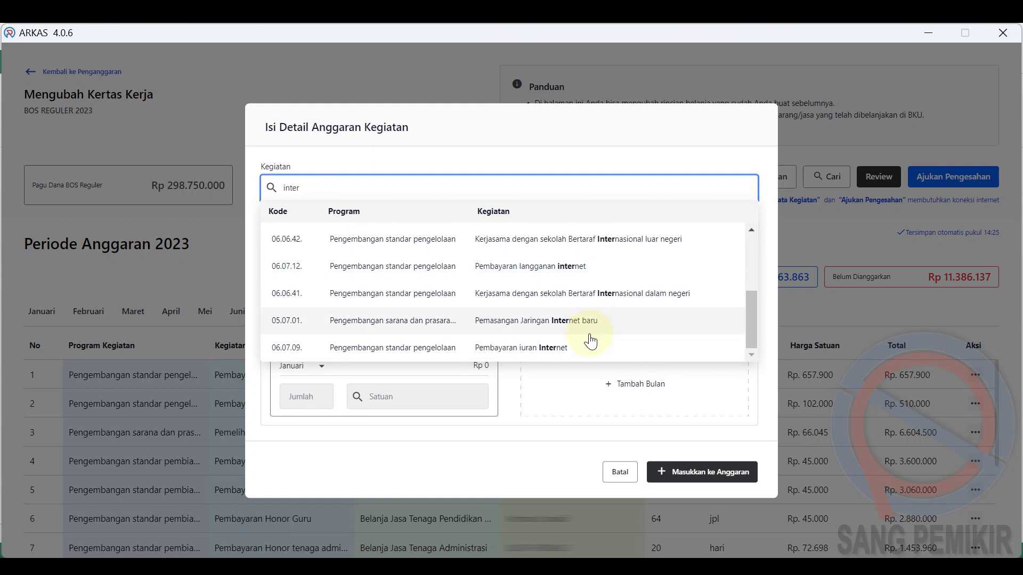
click(538, 349)
click(409, 239)
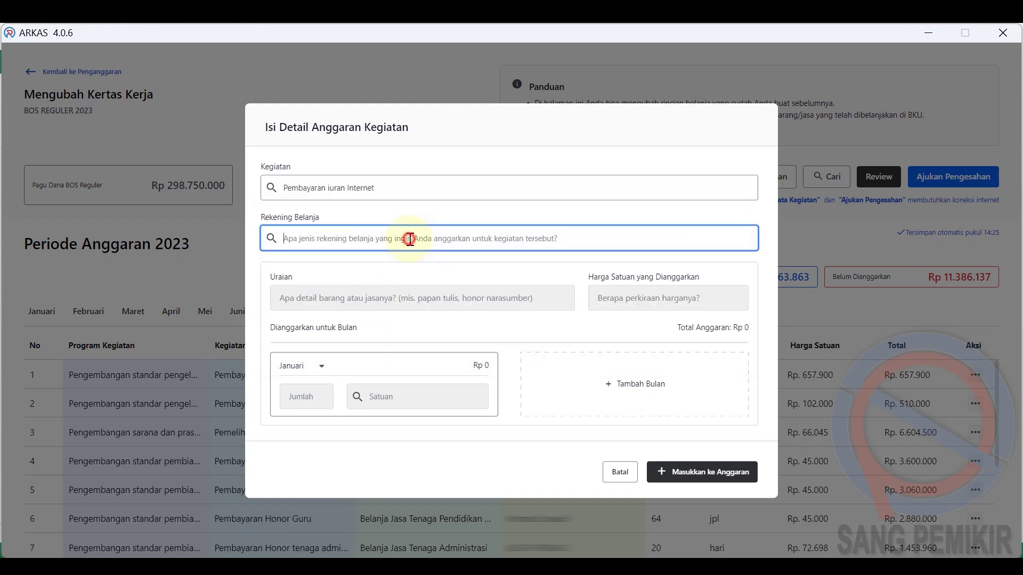
text(inter)
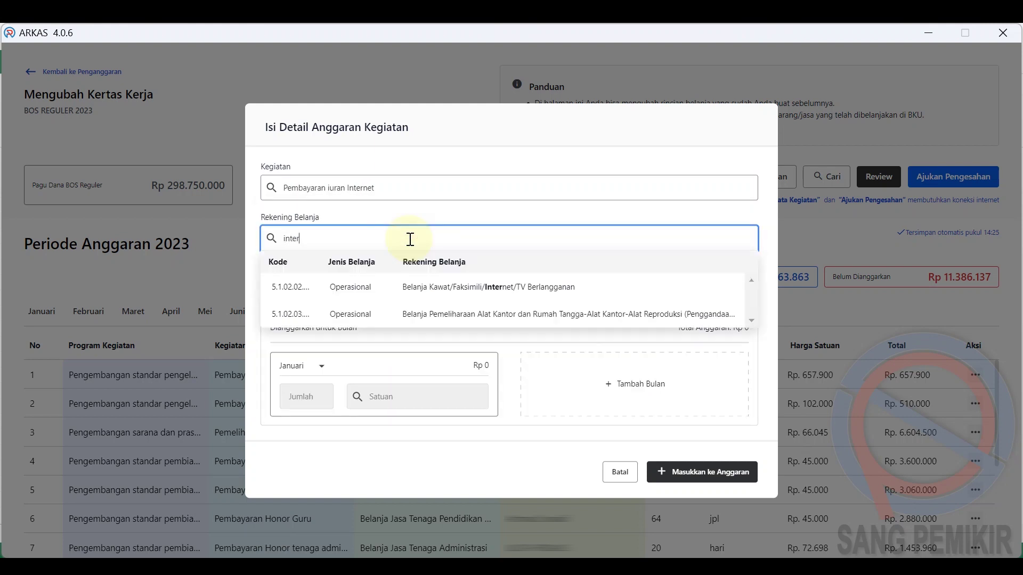
click(458, 296)
Choose BIAYA LANGGANAN INTERNET as the item description and open its budgeted unit price for entry.
click(430, 296)
scroll(472, 379, down, 6)
scroll(434, 399, down, 4)
mouse_move(567, 382)
mouse_down()
mouse_move(566, 395)
mouse_move(565, 366)
mouse_move(566, 376)
mouse_up()
click(567, 343)
click(567, 343)
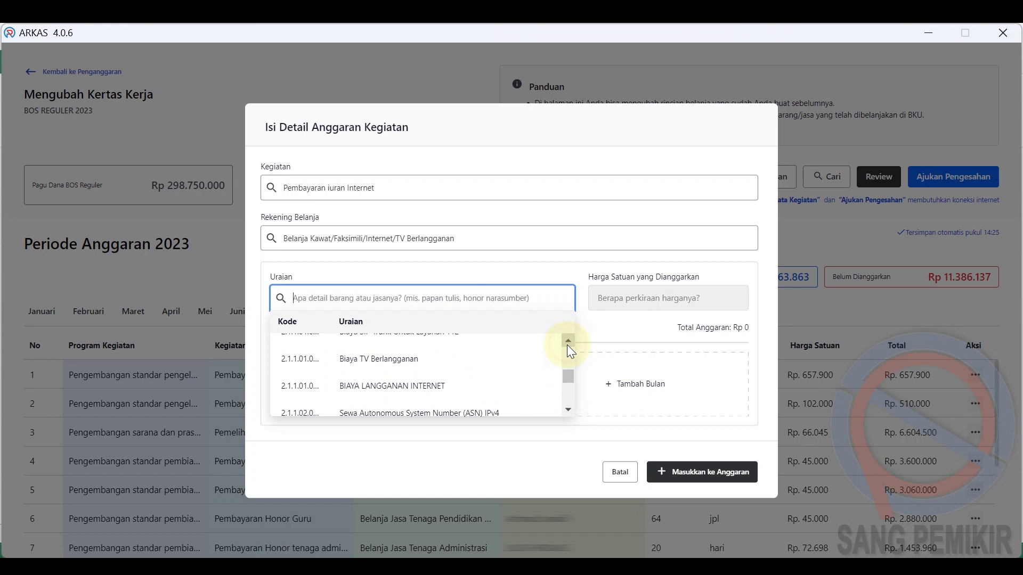
click(429, 395)
click(618, 292)
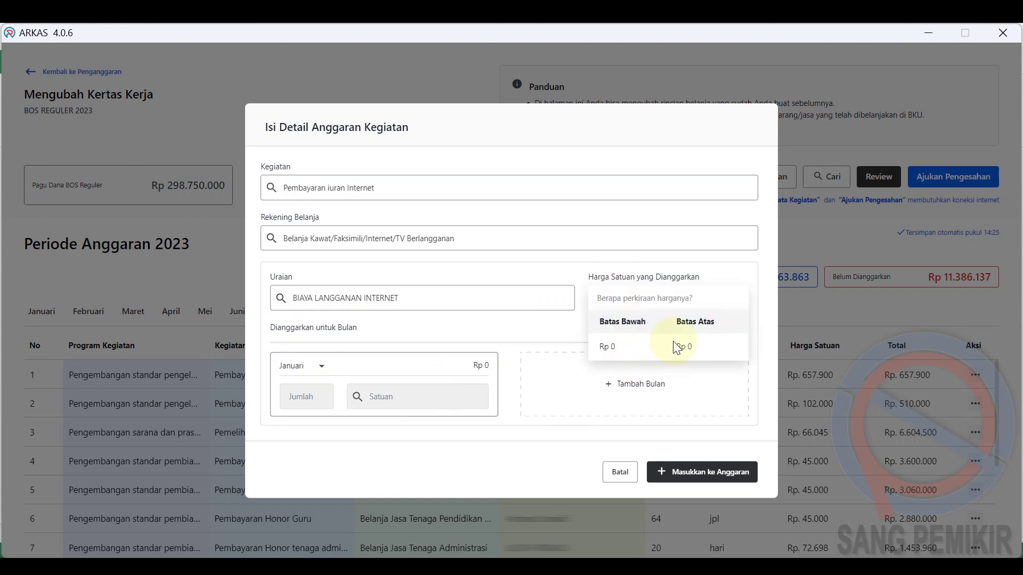
click(627, 294)
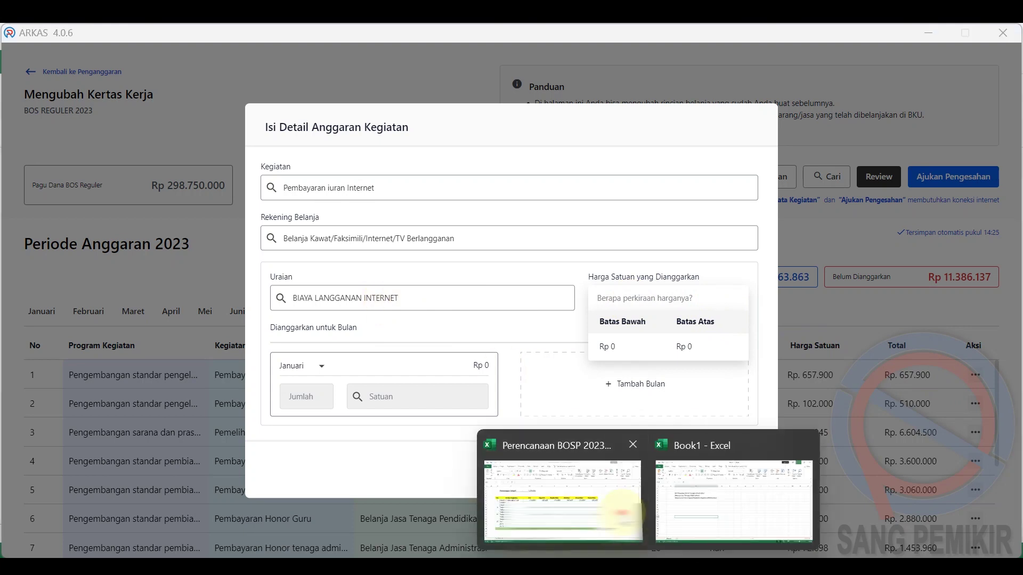
Switch to the Excel planning workbook and enter 497.500 as the Juli amount for Telkom II on the Daya sheet.
click(613, 511)
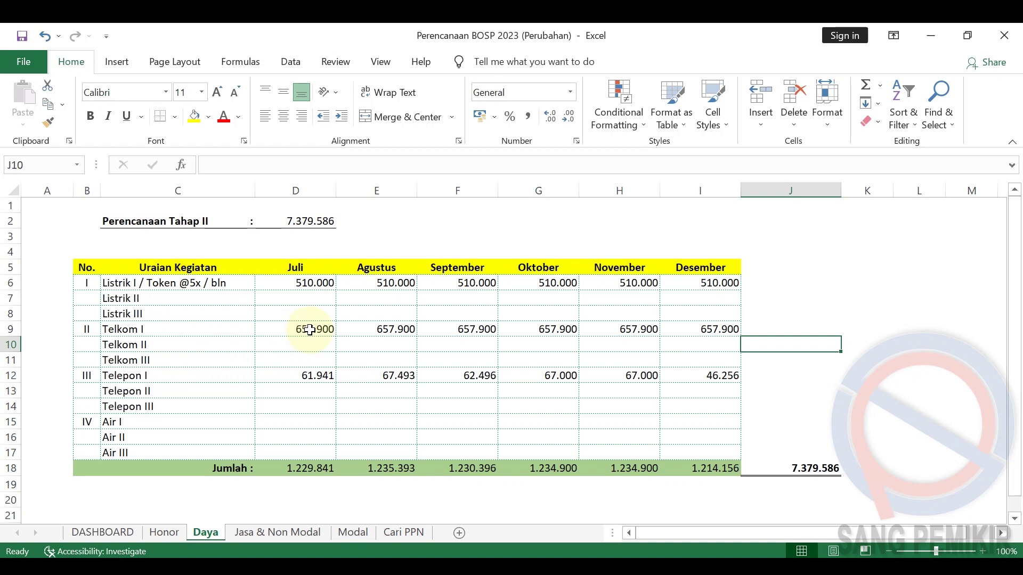
click(322, 341)
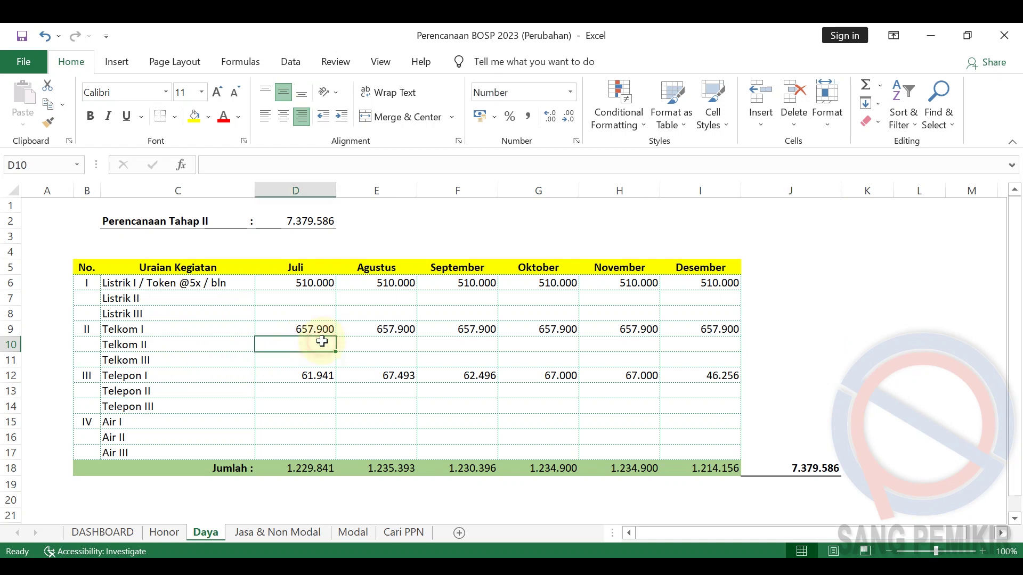
text(4)
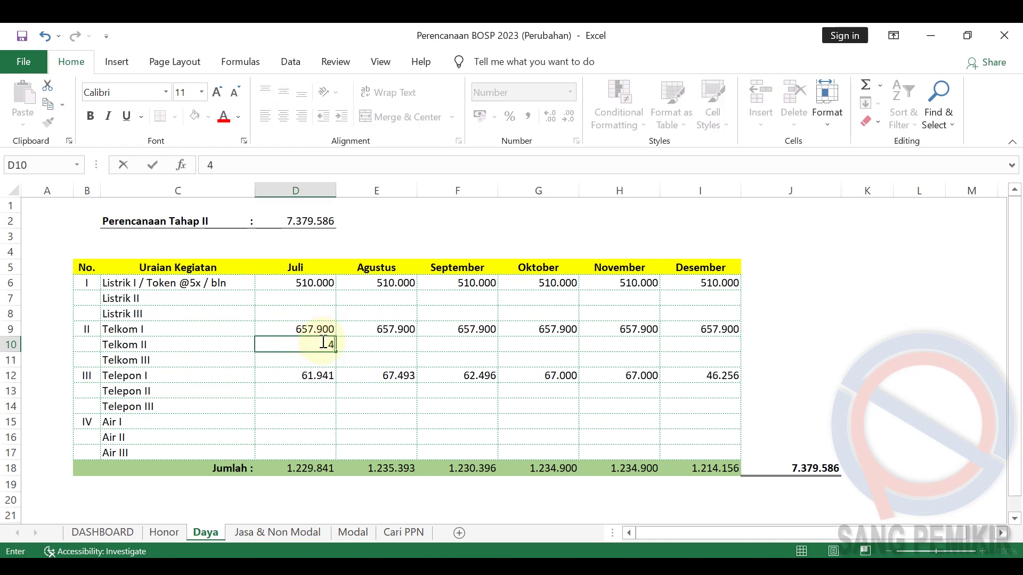
text(97000)
key(BackSpace)
key(BackSpace)
key(BackSpace)
text(500)
key(Return)
click(746, 569)
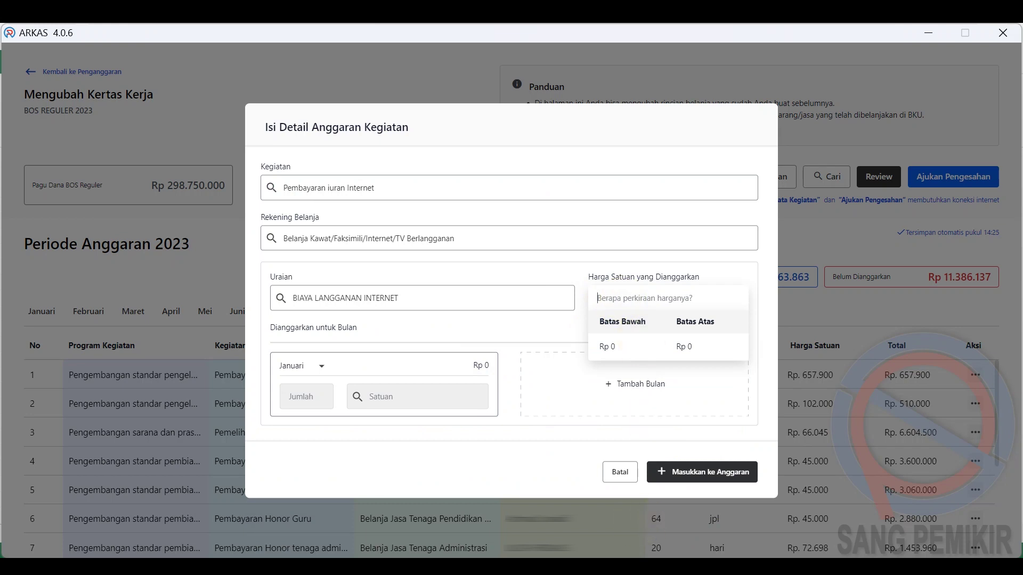
mouse_move(648, 569)
mouse_move(562, 501)
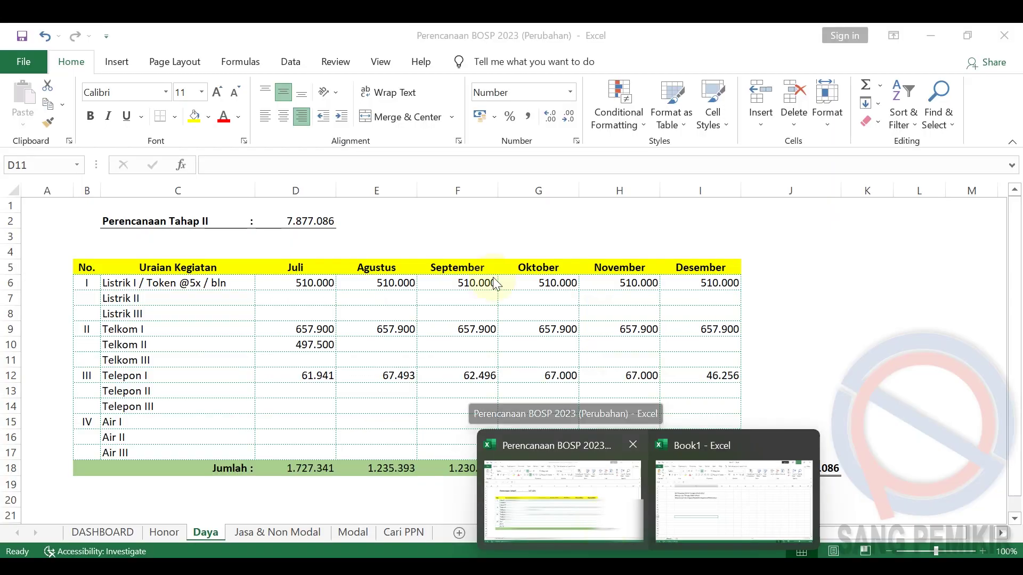
Set the budgeted unit price to Rp 497.500 and choose Juli as the allocation month for BIAYA LANGGANAN INTERNET.
text(497.500)
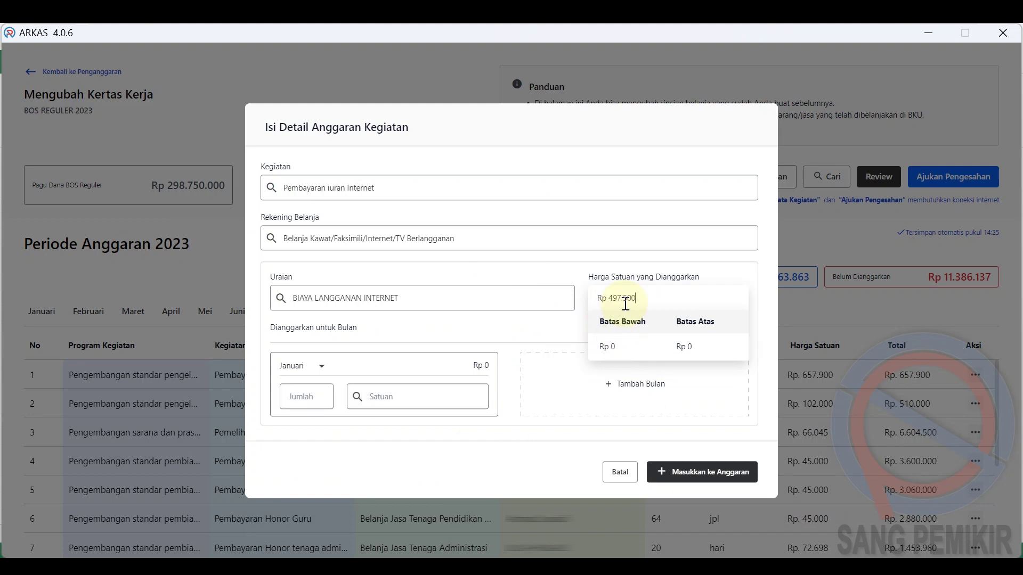
click(542, 317)
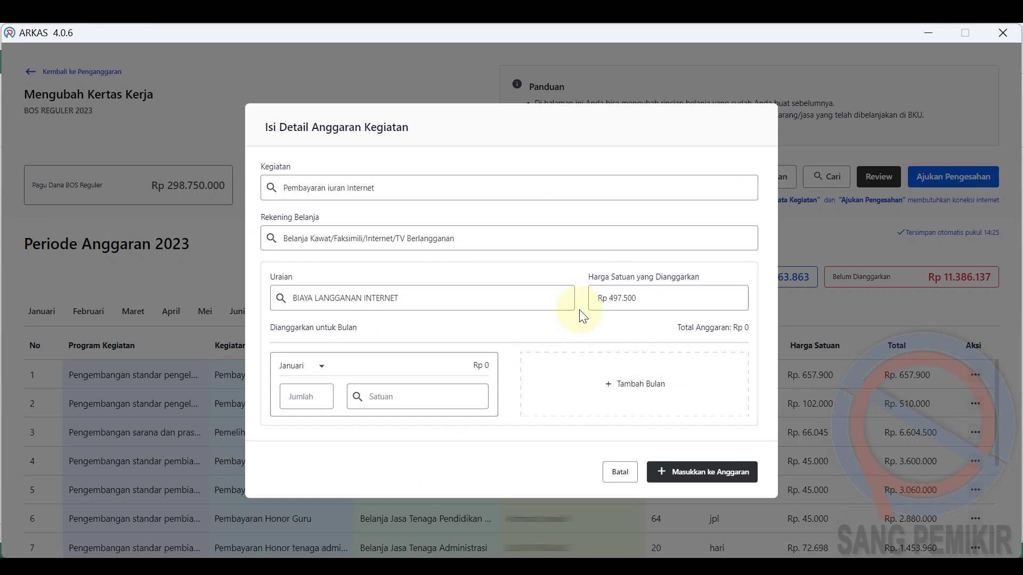
click(323, 368)
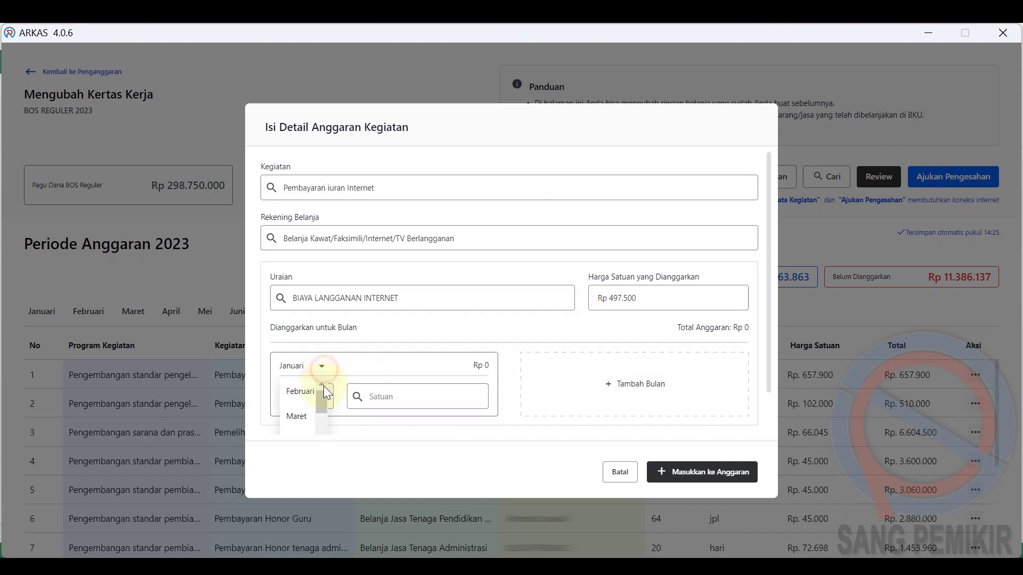
drag(324, 414, 321, 419)
click(296, 400)
Enter a Juli quantity of 1 bulan and add the Pembayaran iuran Internet activity to the budget.
click(301, 399)
text(1)
click(399, 397)
text(bulan)
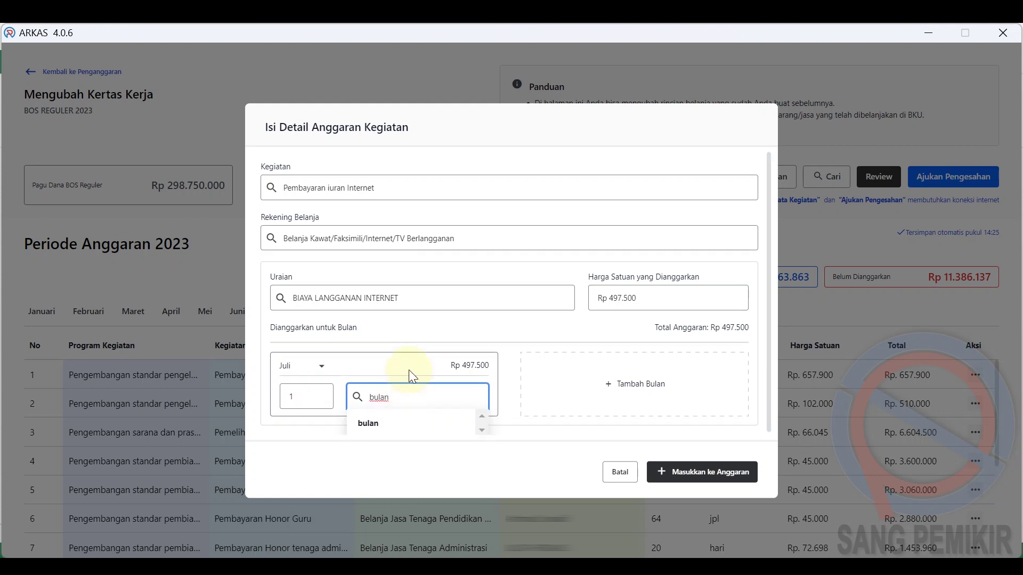
click(686, 472)
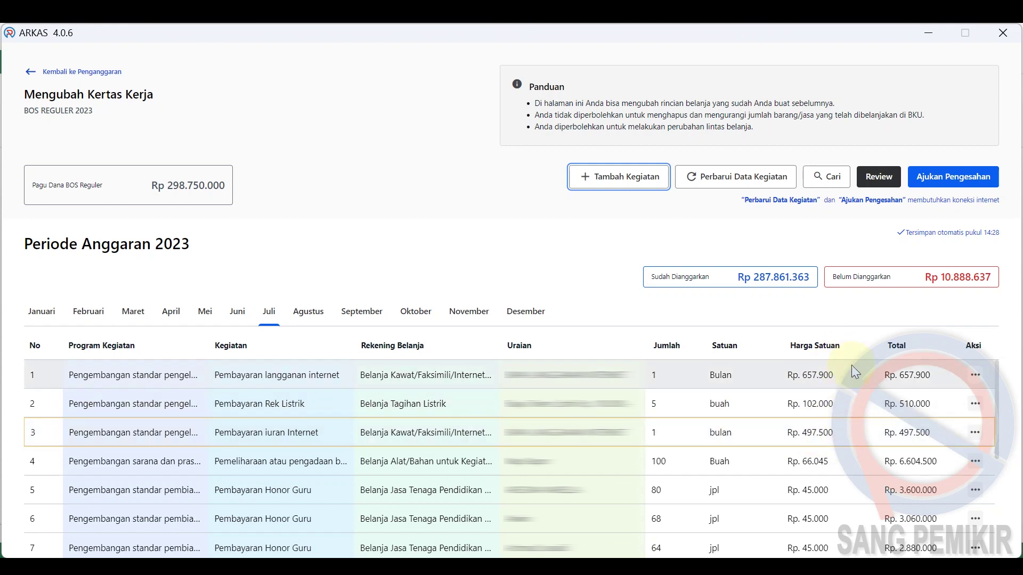
Inspect the budgeted and spent amounts per month of the Juli Pembayaran langganan internet item, then close its details.
click(975, 378)
click(924, 364)
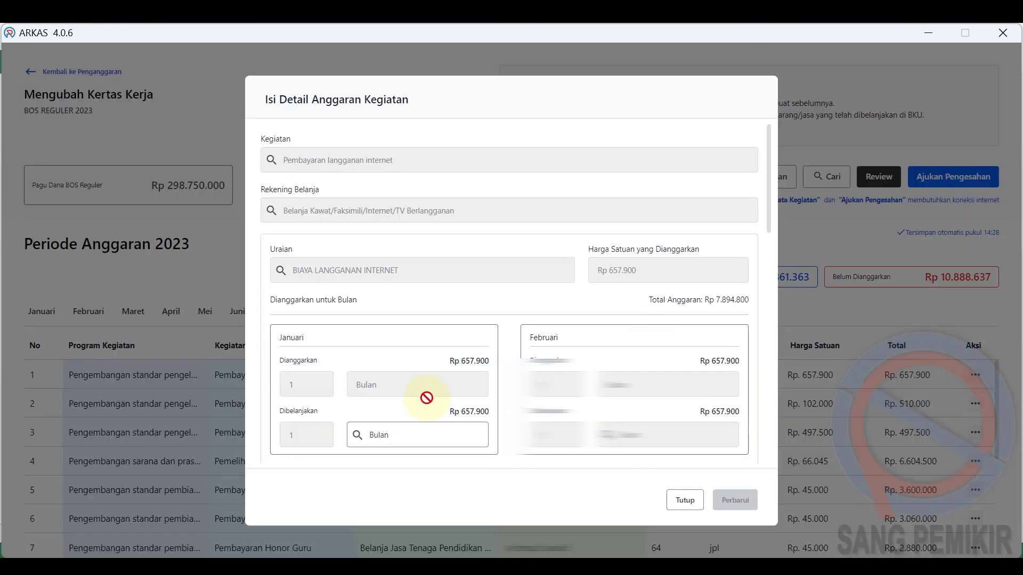
scroll(474, 426, down, 5)
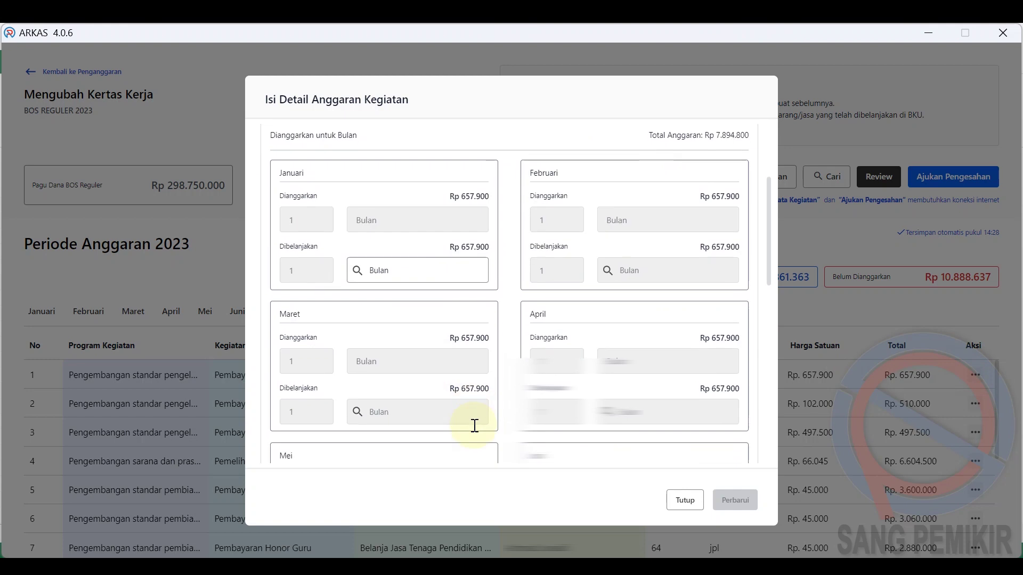
scroll(426, 259, down, 3)
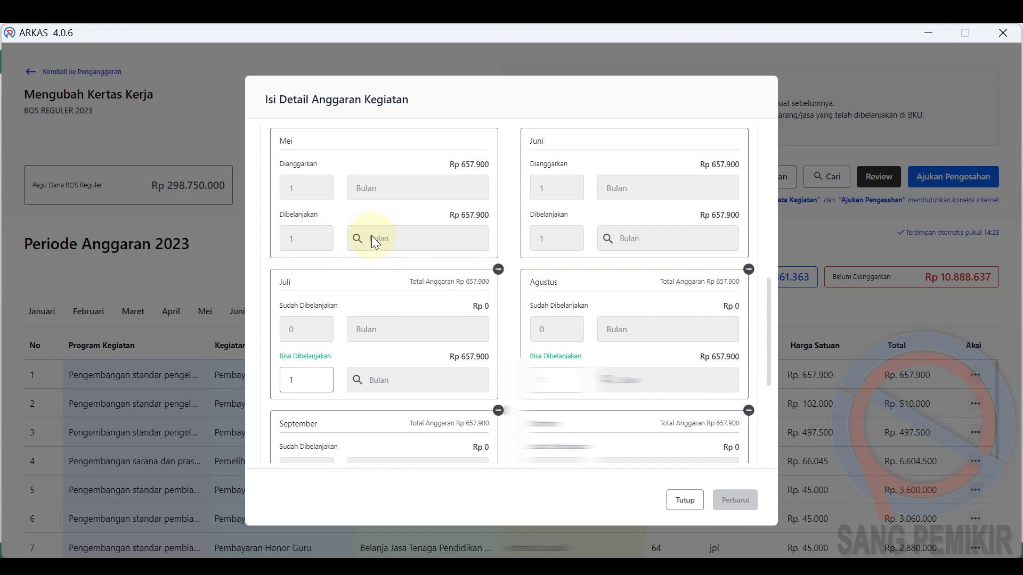
click(679, 504)
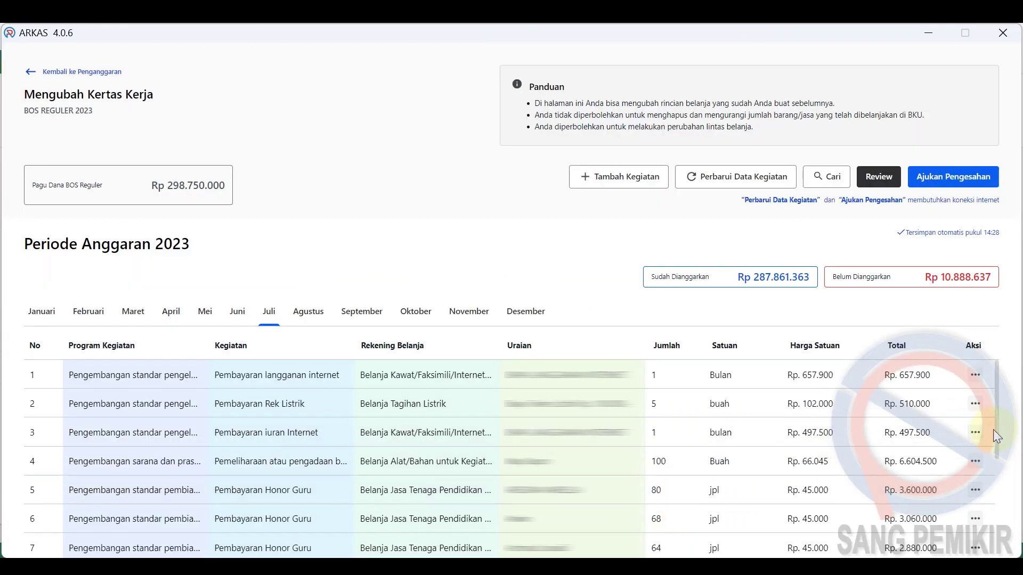
Delete the entire Pembayaran iuran Internet activity from the Juli budget.
click(975, 432)
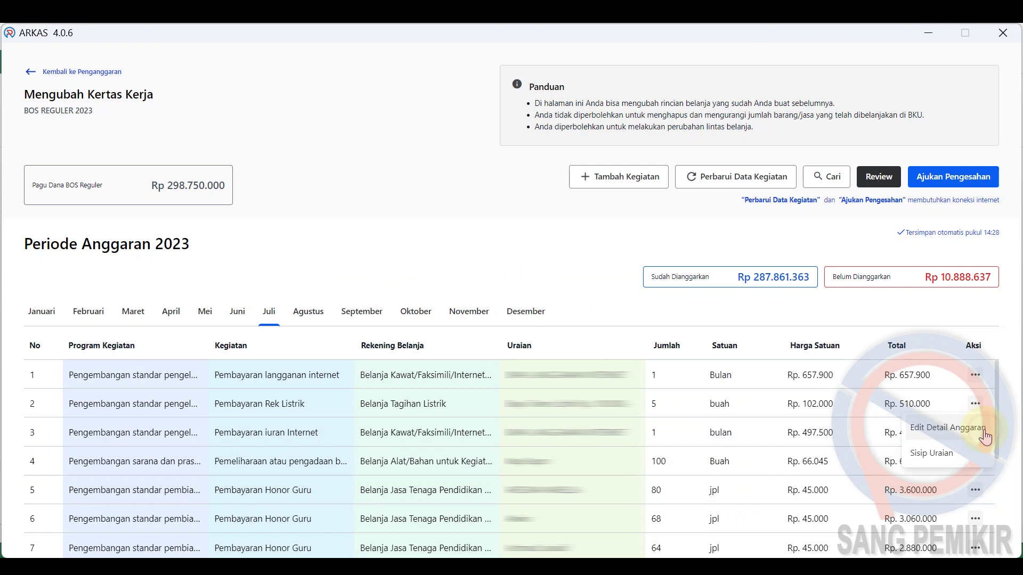
click(952, 427)
click(720, 99)
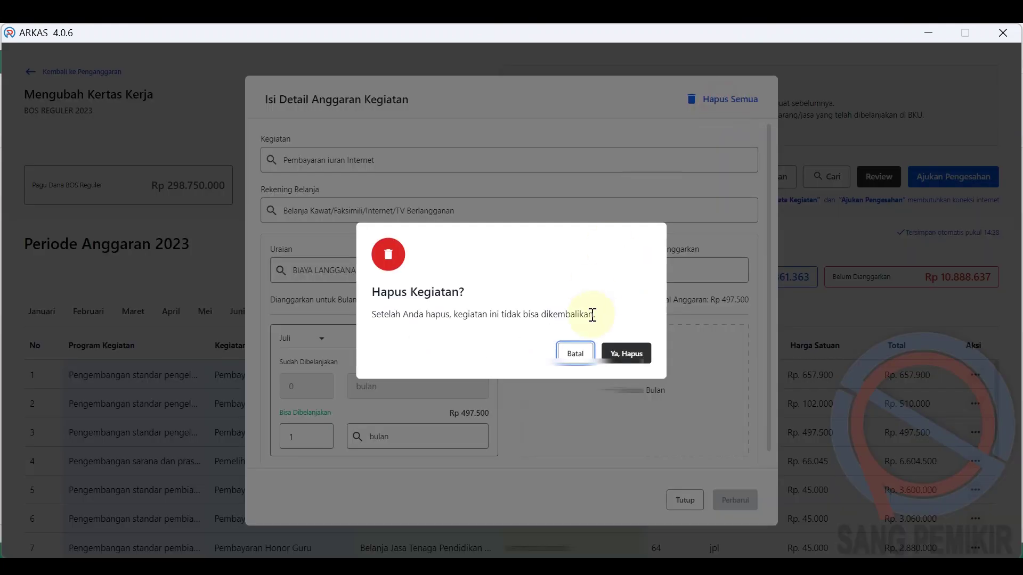
click(618, 353)
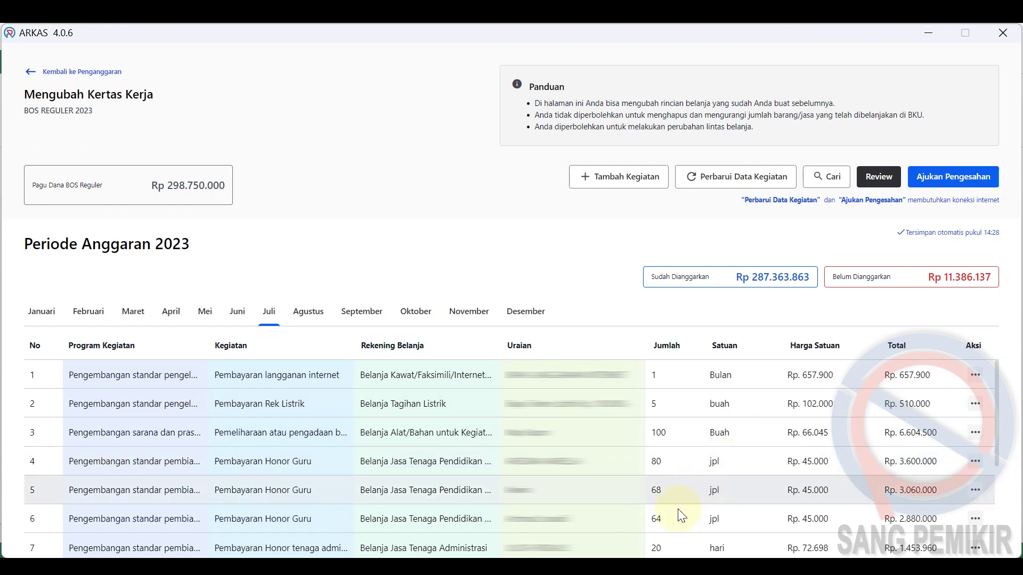
Switch to the Excel planning workbook and select the Juli amount for Telkom II on the Daya sheet.
mouse_move(649, 564)
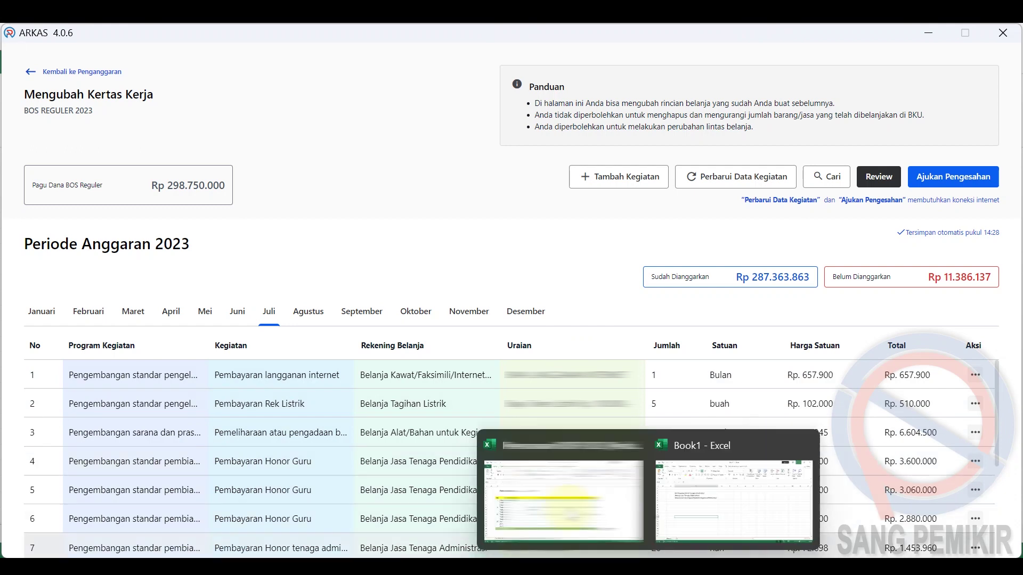
click(559, 490)
click(301, 345)
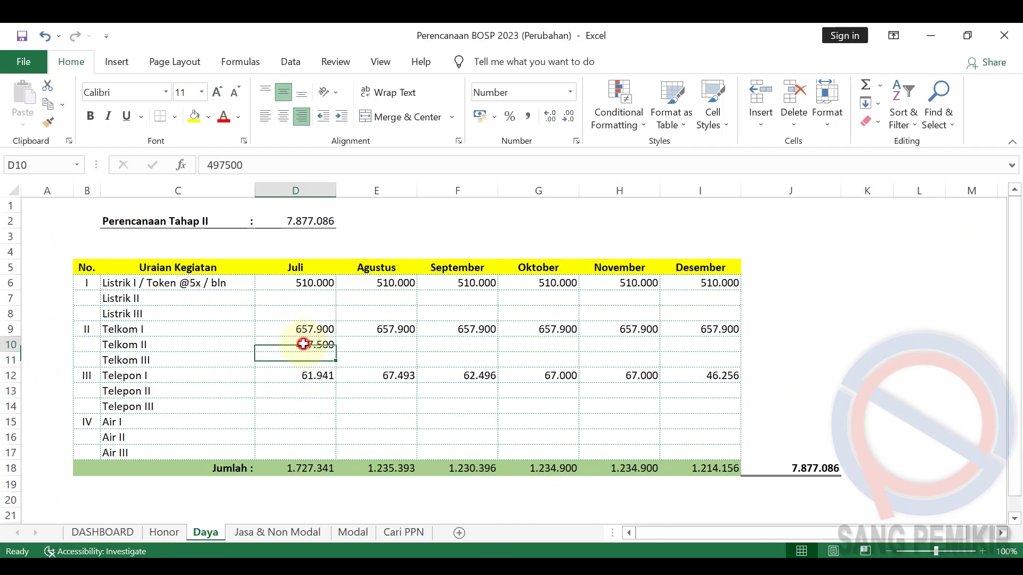
Clear the July amount for Telkom II on the Daya sheet.
key(BackSpace)
key(Return)
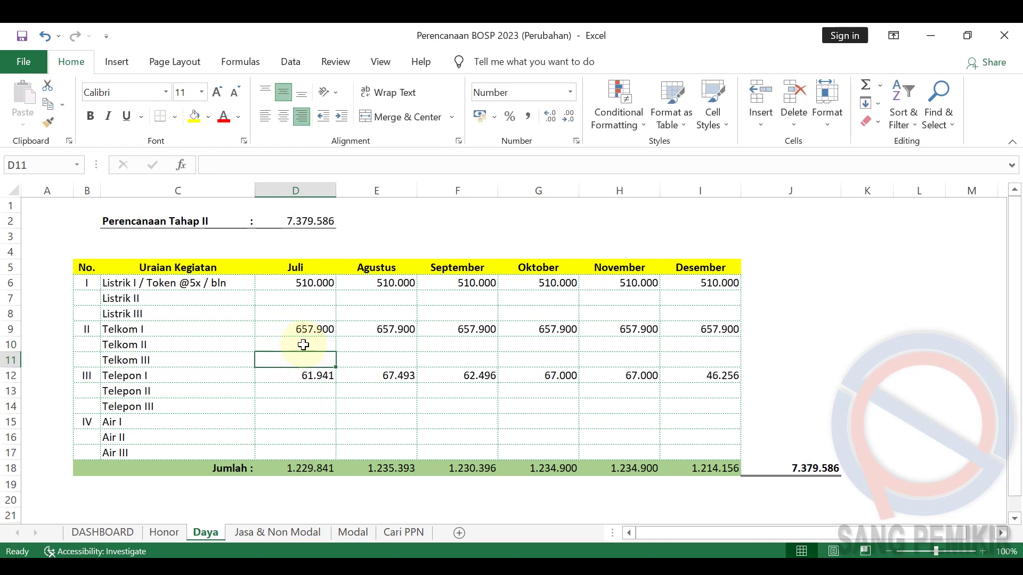
Examine the planned Telepon I amounts month by month from July to December.
click(304, 373)
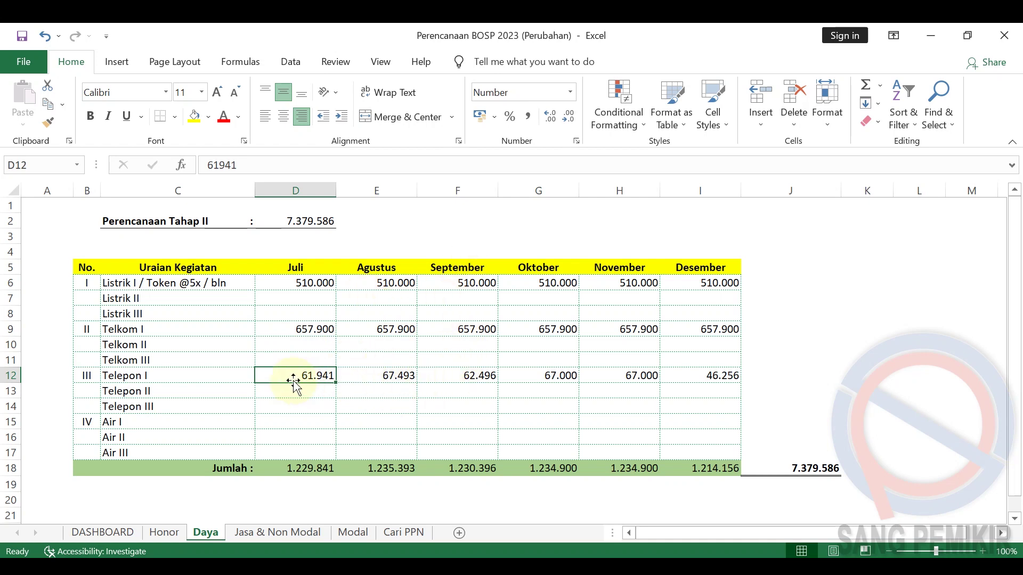
click(399, 378)
click(447, 376)
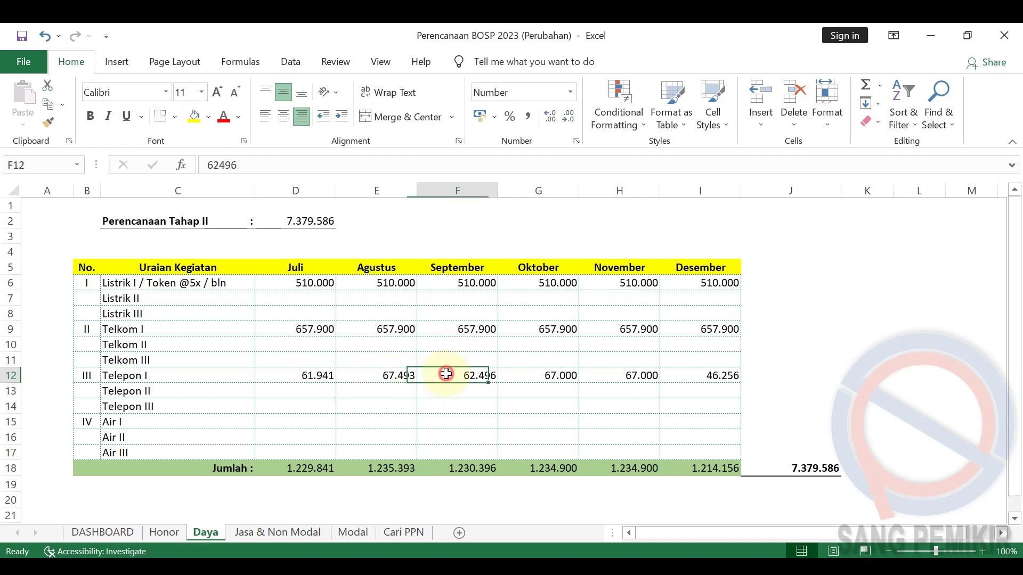
click(688, 375)
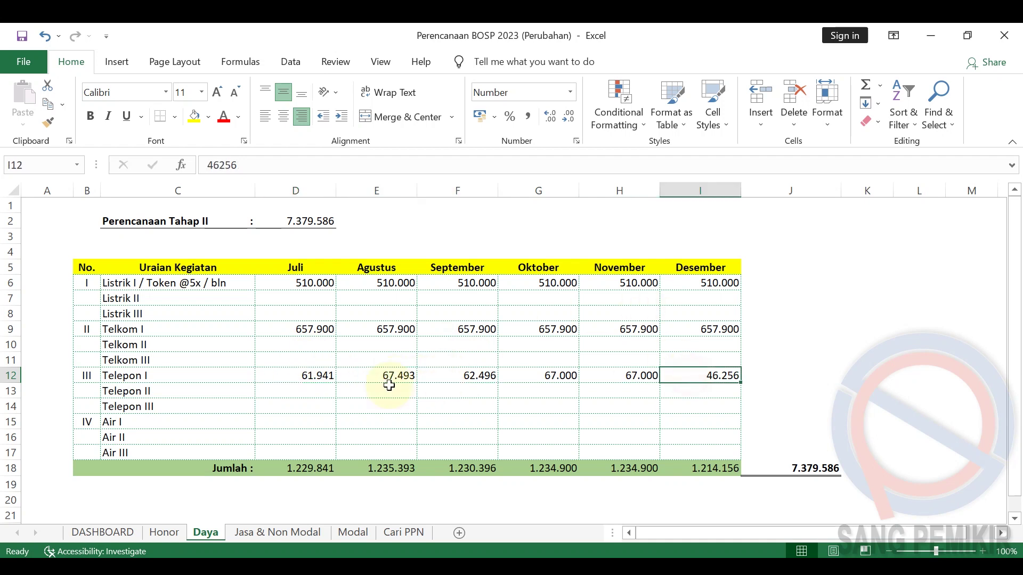
click(321, 373)
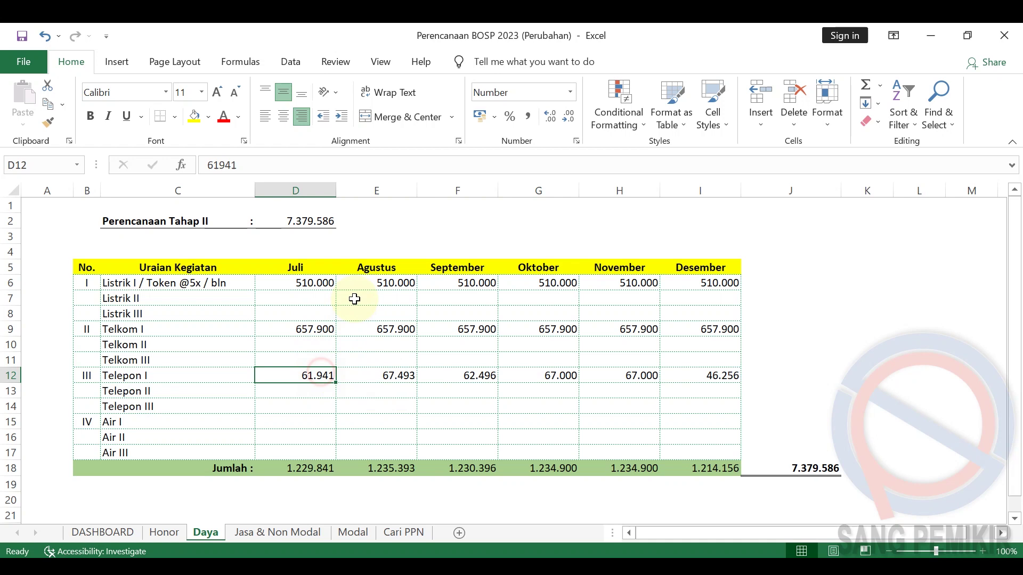
click(391, 374)
click(467, 378)
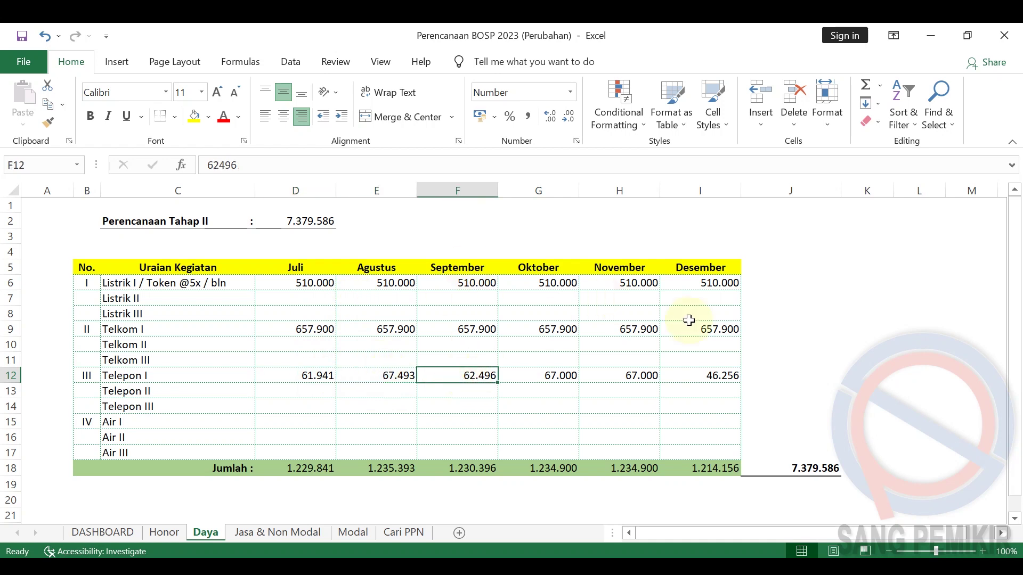
click(728, 379)
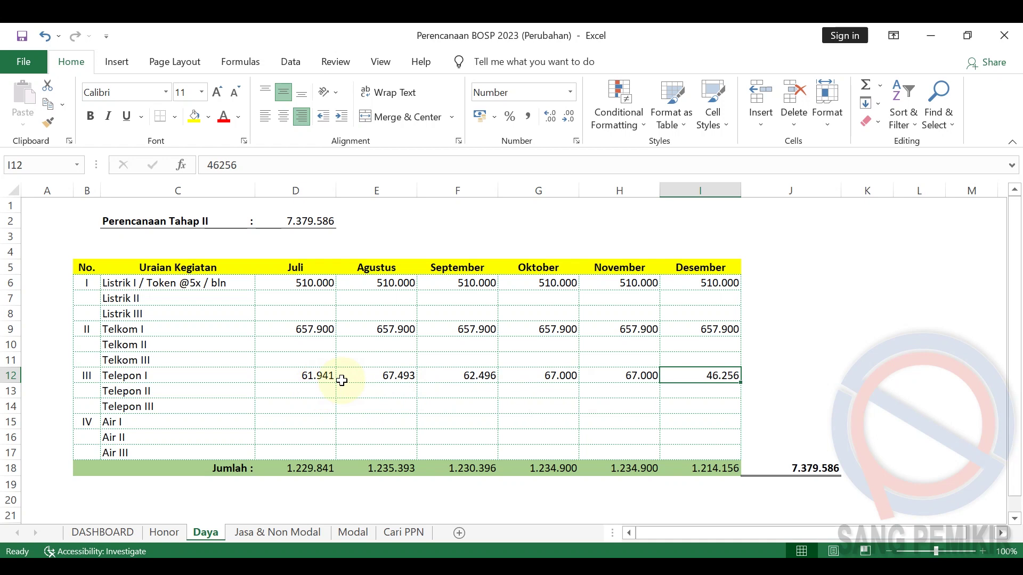
click(309, 382)
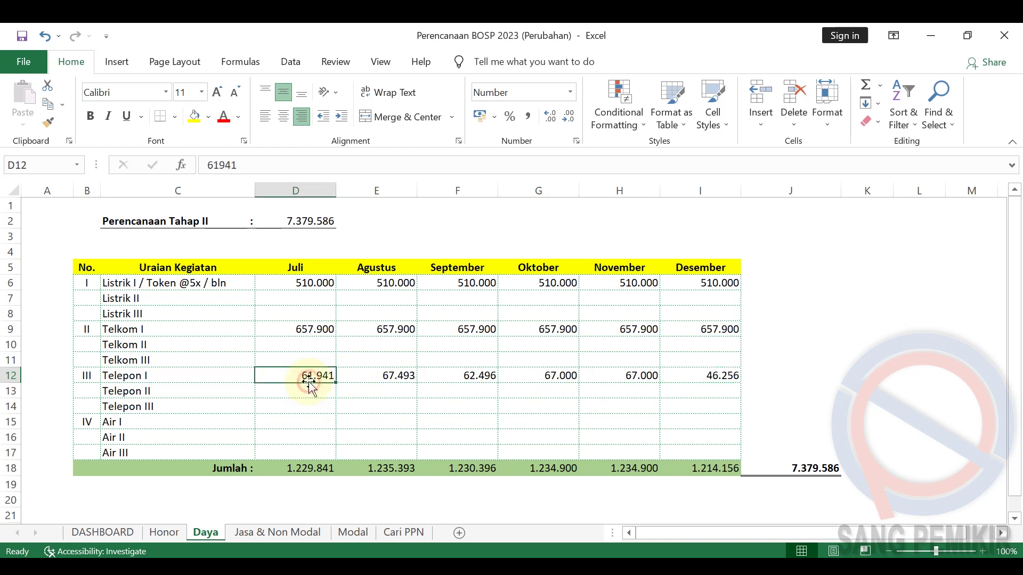
Switch to ARKAS and start a new activity: Pembayaran Rek Telepon, account Belanja Tagihan Telepon, description Biaya Telepon (Kelurahan/Puskesmas/Sekolah).
click(754, 567)
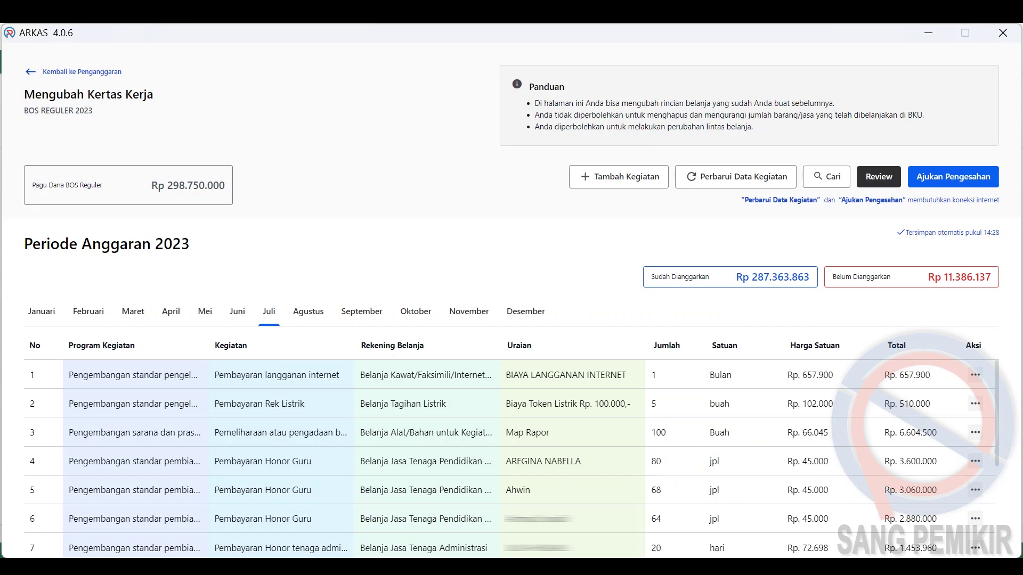
click(615, 185)
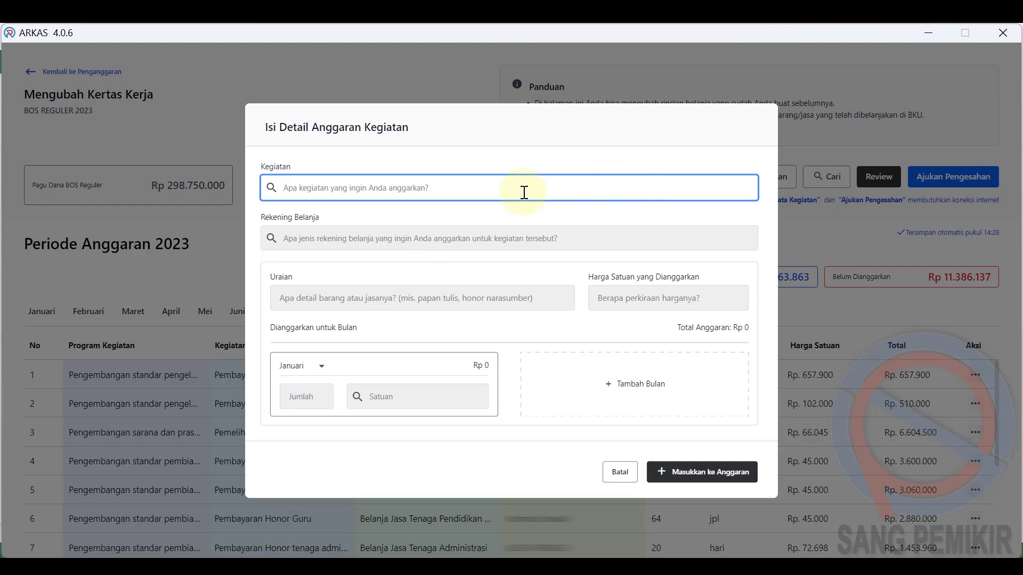
text(tele)
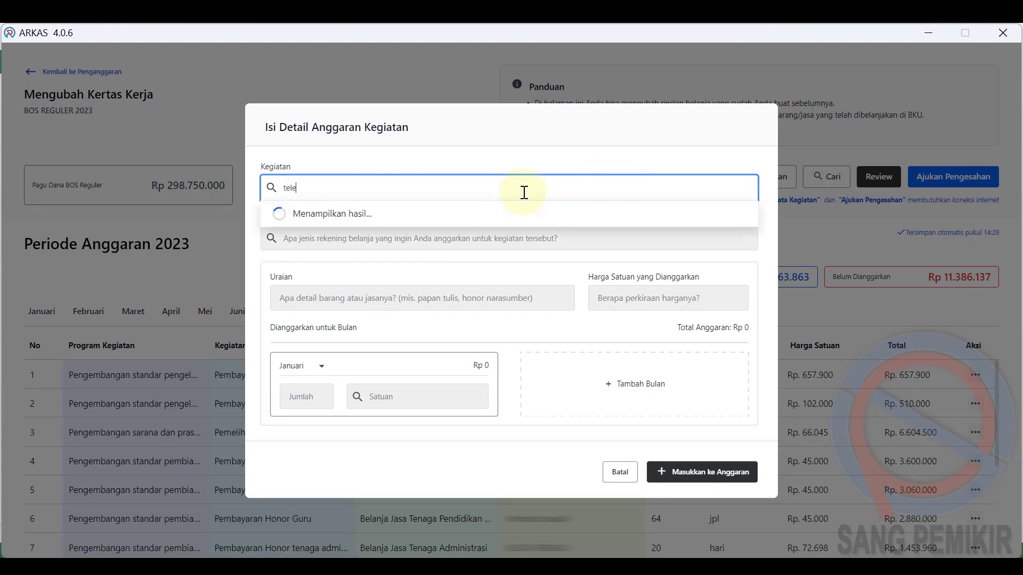
text(p)
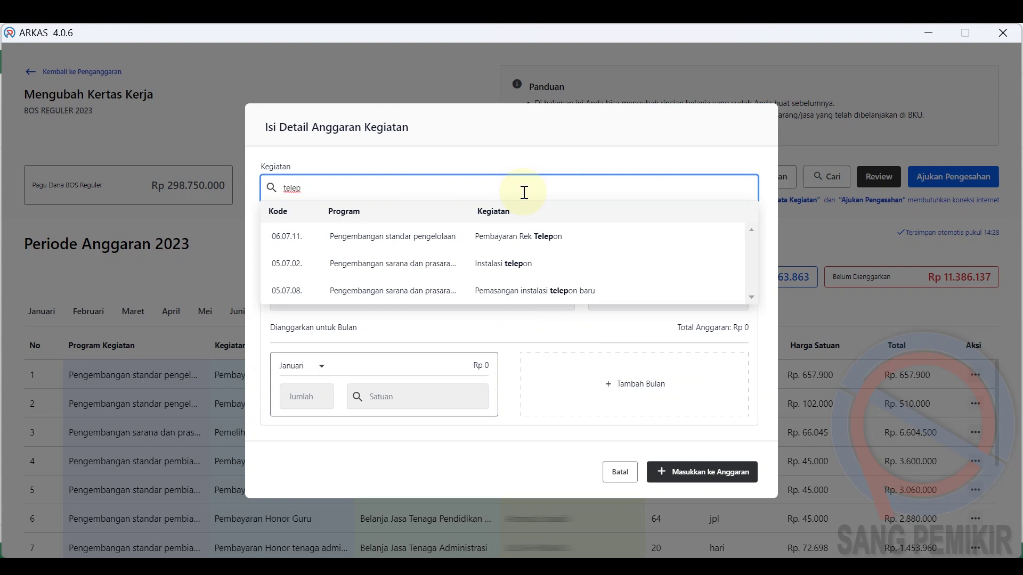
click(521, 236)
click(483, 244)
text(telep)
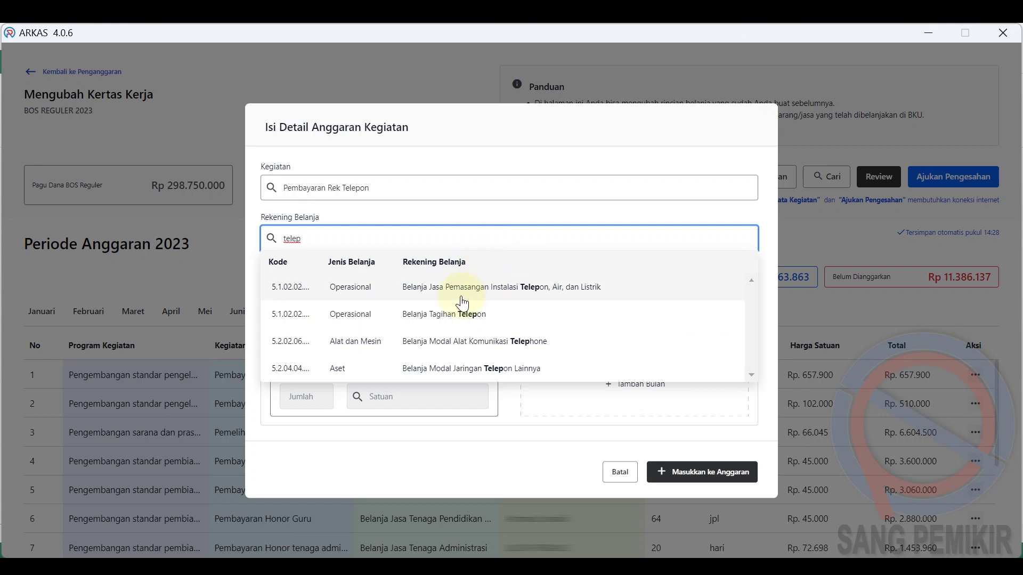
click(502, 319)
click(468, 304)
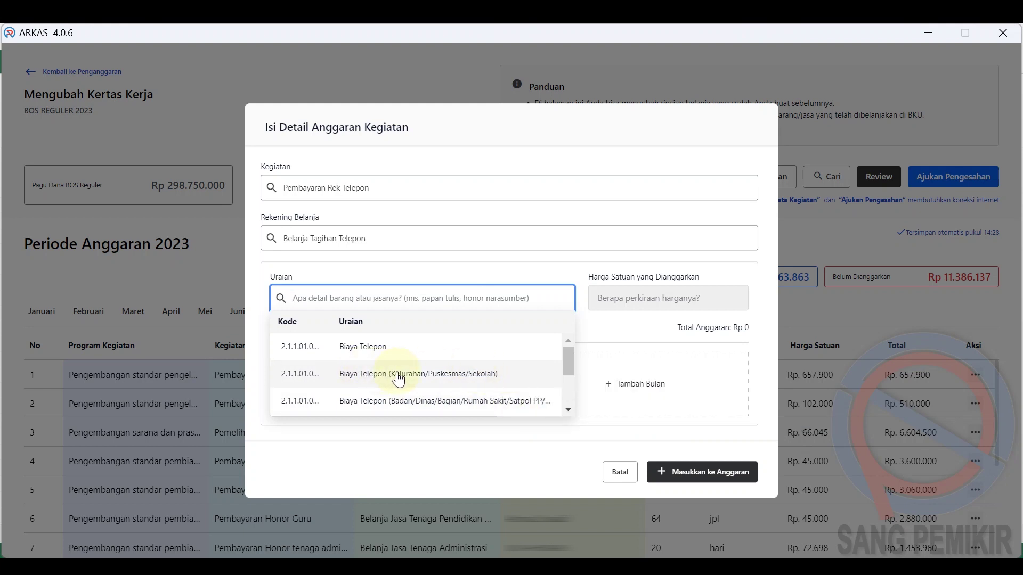
click(470, 378)
Copy July's Telepon I amount, 61941, from the BOSP planning workbook in Excel and enter it as the unit price in ARKAS.
click(627, 296)
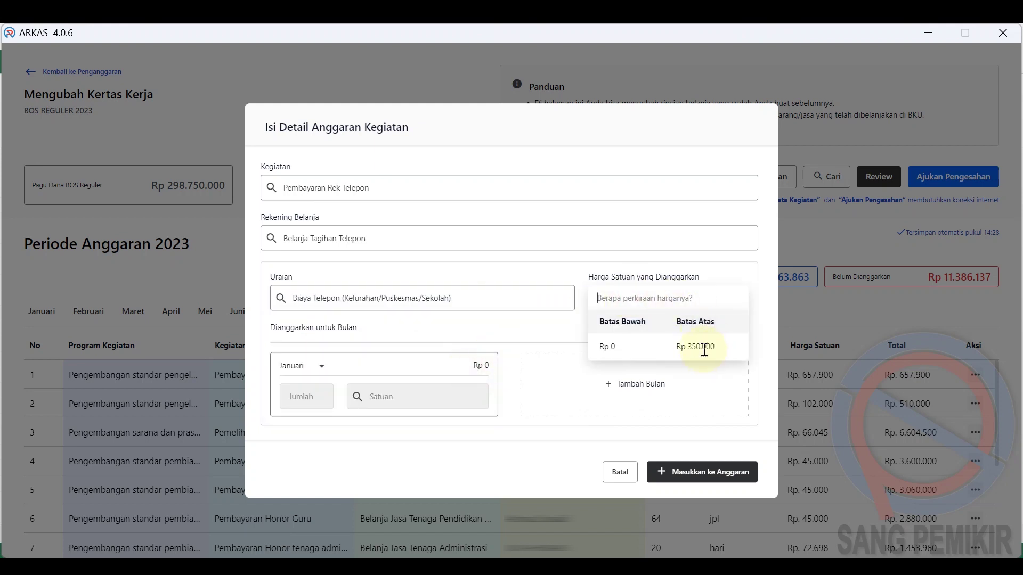
mouse_move(641, 554)
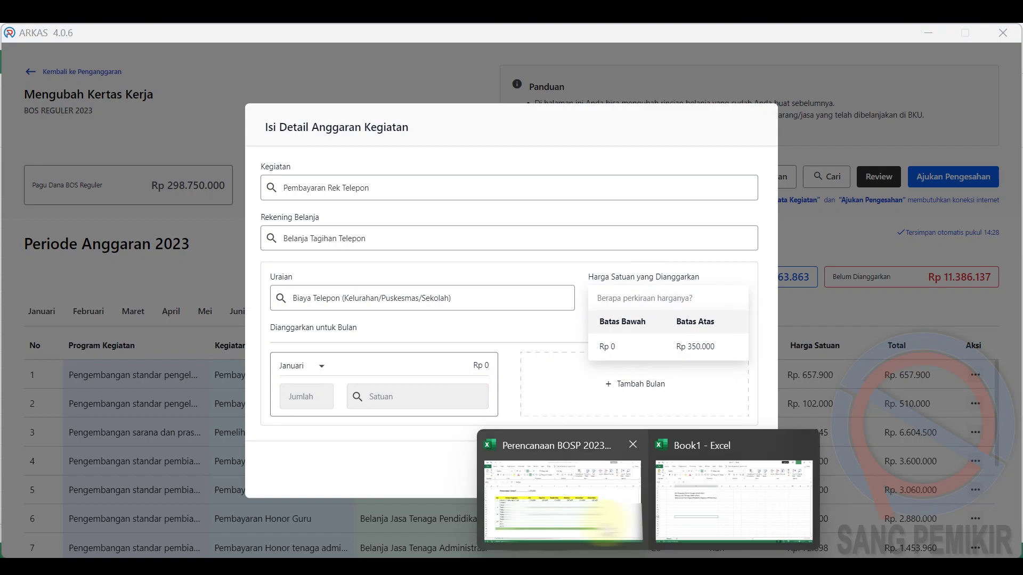
click(562, 493)
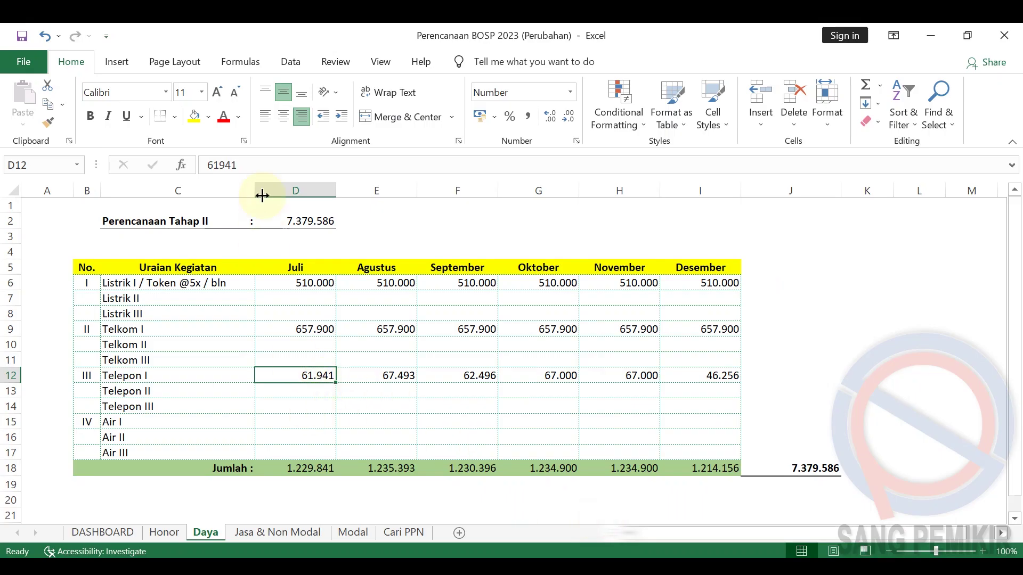
click(257, 165)
double_click(227, 165)
key(ctrl+c)
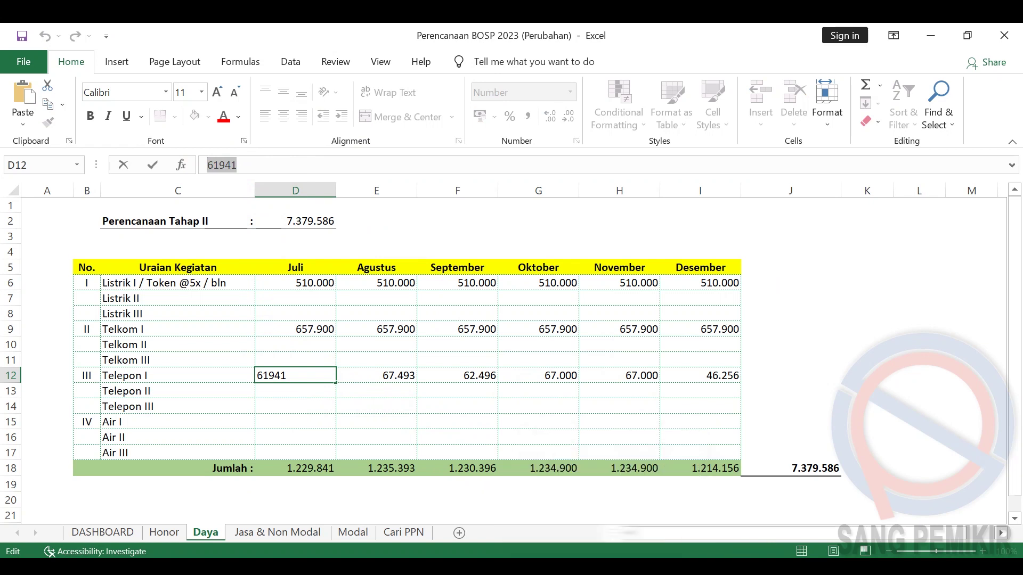
click(719, 552)
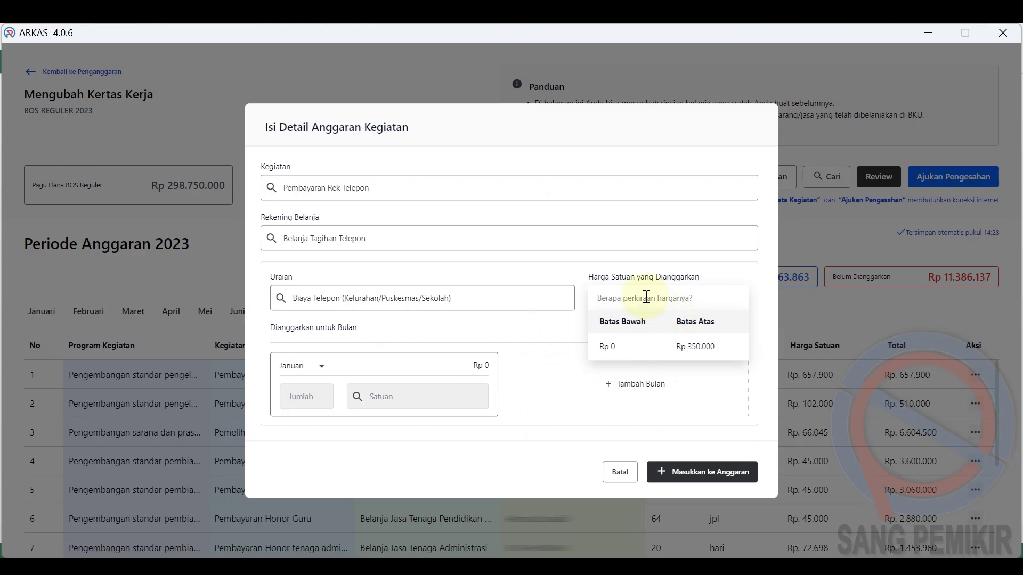
key(ctrl+v)
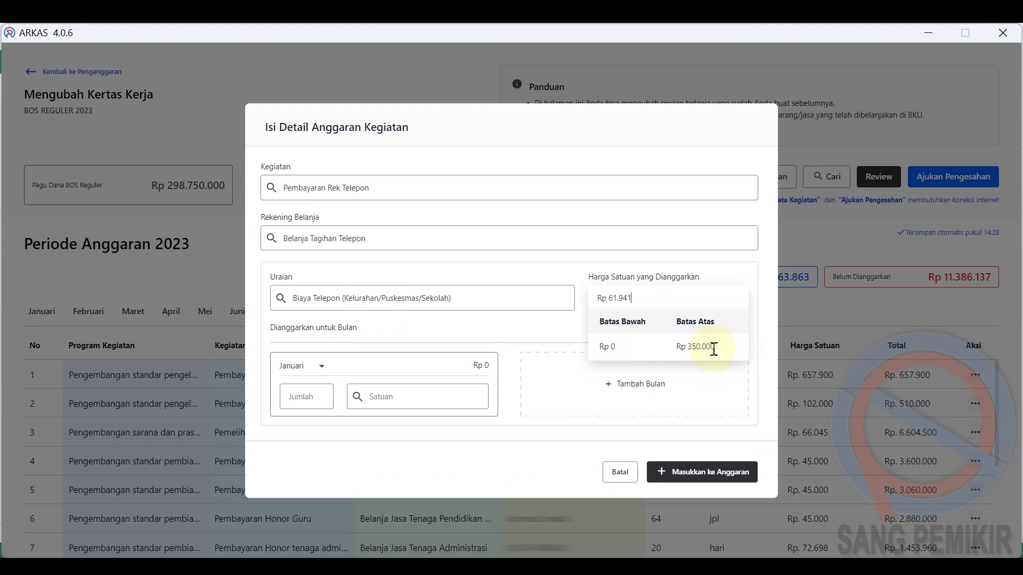
Budget the telephone cost for Juli with a quantity of 1 bulan and add it to the budget.
click(319, 366)
scroll(320, 410, down, 5)
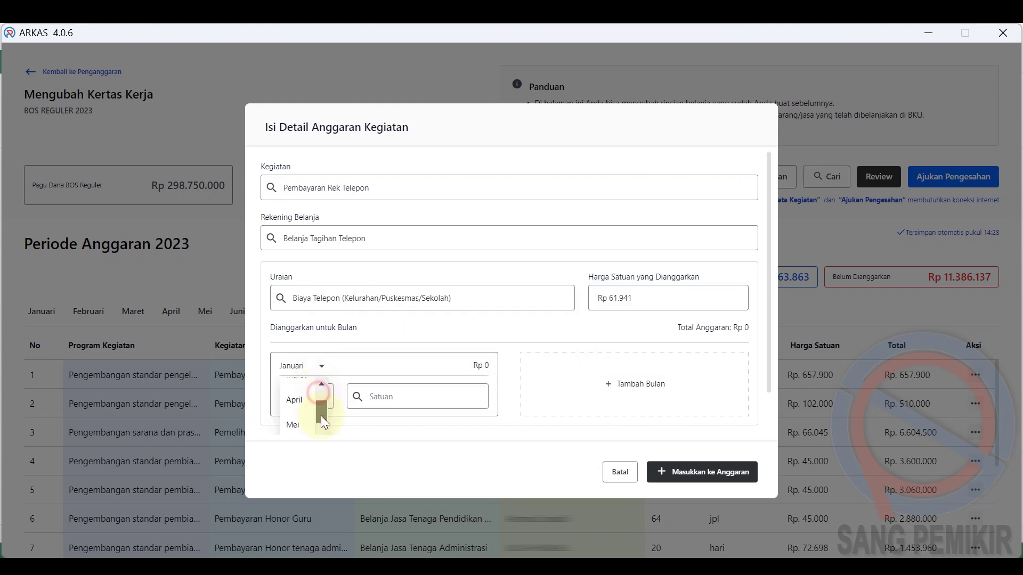
scroll(320, 424, up, 1)
click(301, 391)
click(302, 393)
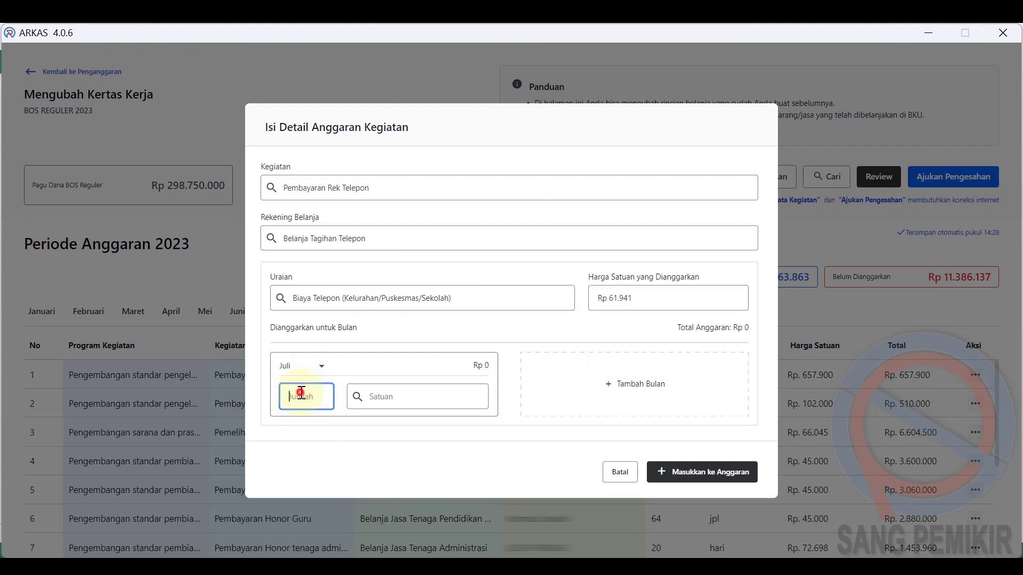
text(1)
click(389, 395)
text(b)
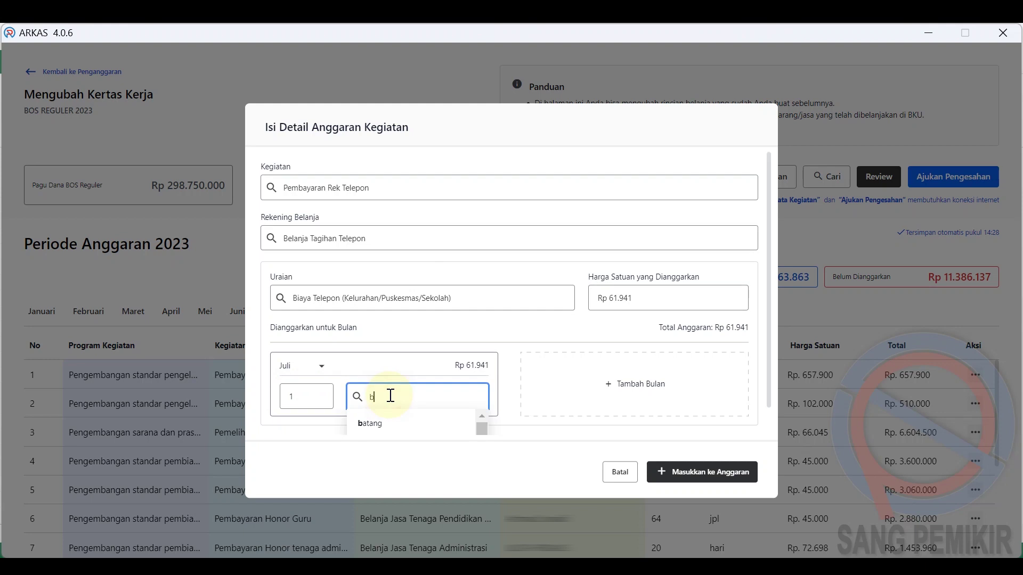
text(ul)
click(388, 423)
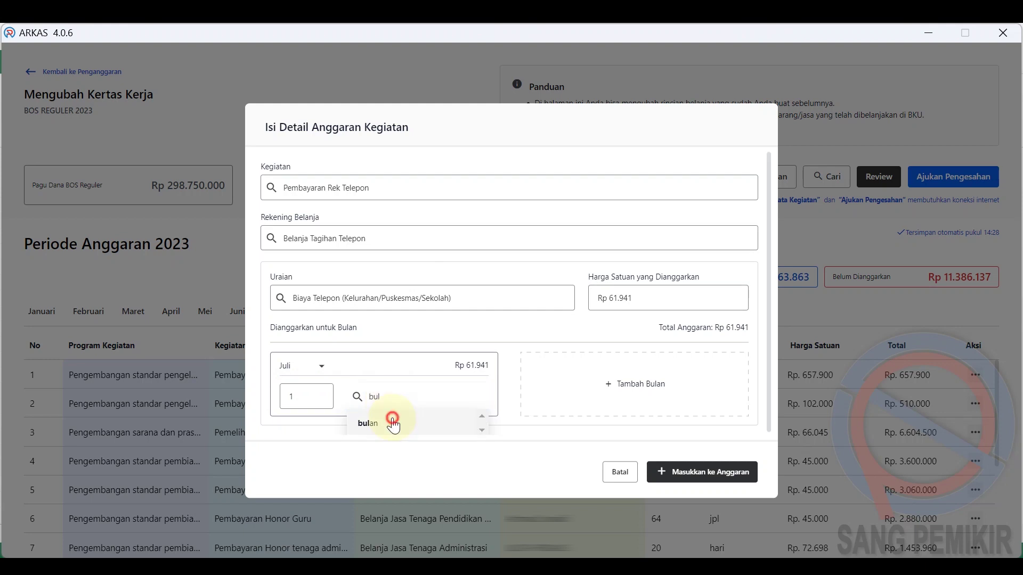
click(697, 474)
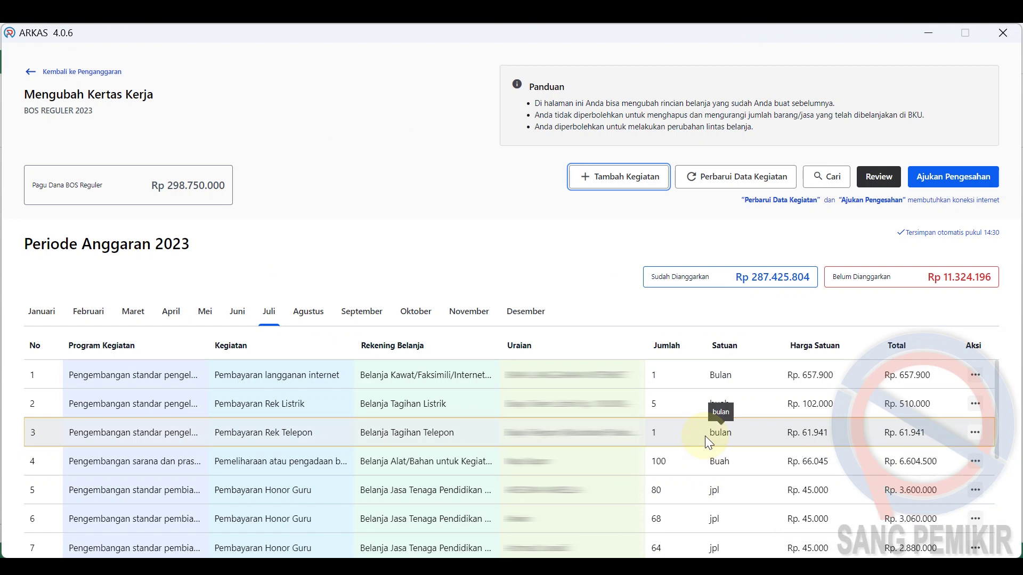
Copy August's Telepon I amount, 67493, from the planning workbook in Excel and return to ARKAS.
click(550, 521)
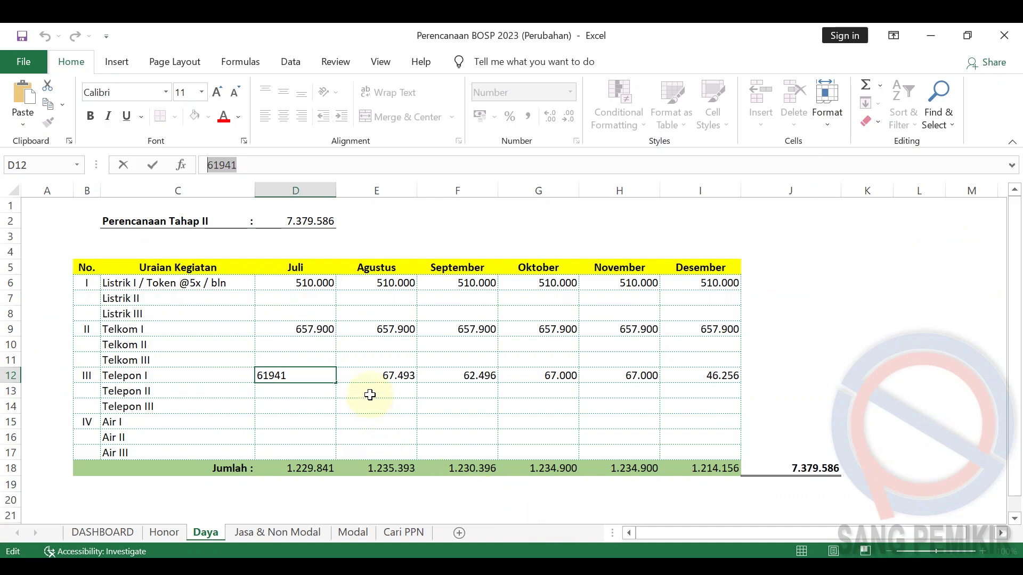
click(384, 379)
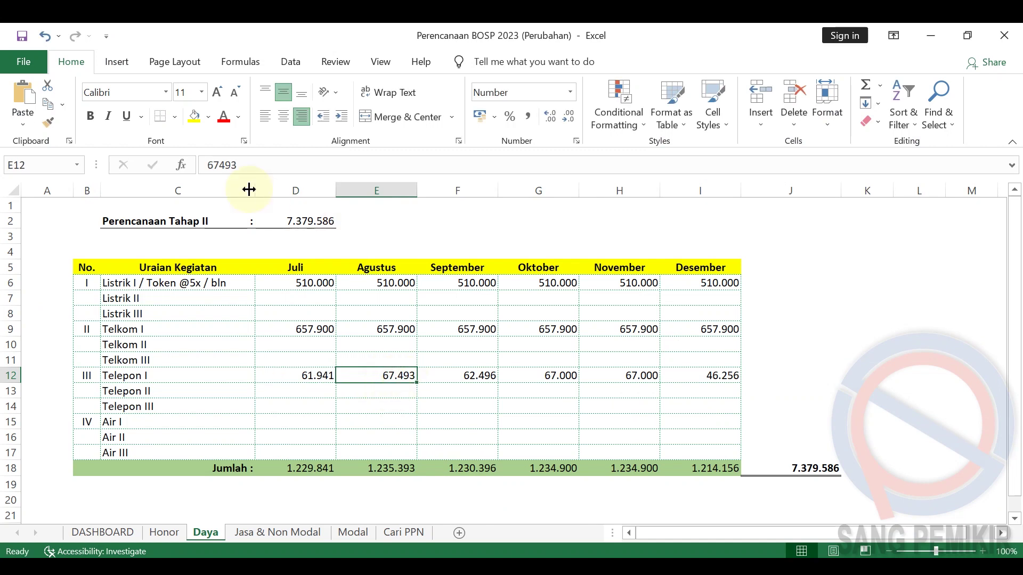
click(236, 160)
double_click(208, 163)
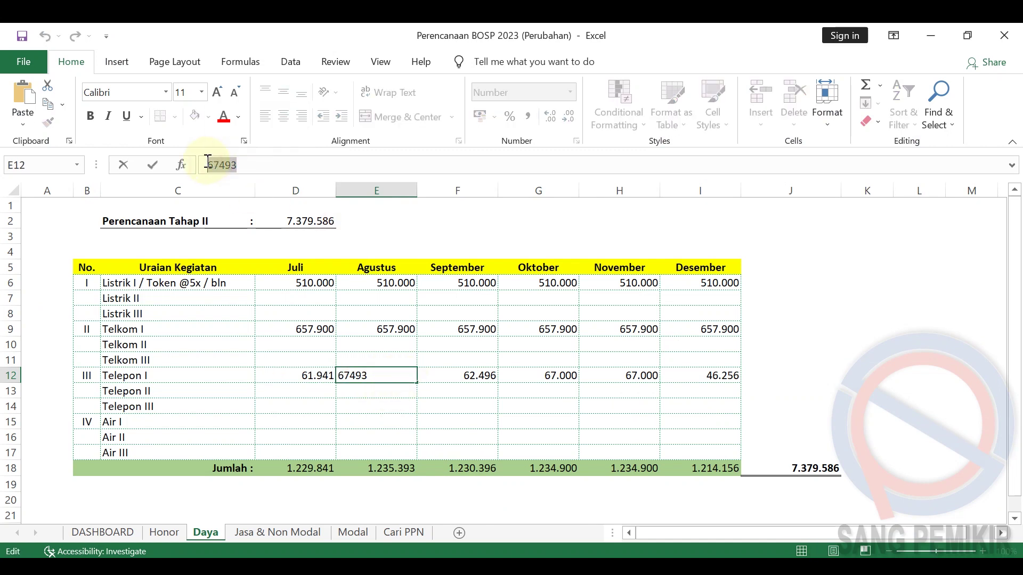
click(392, 409)
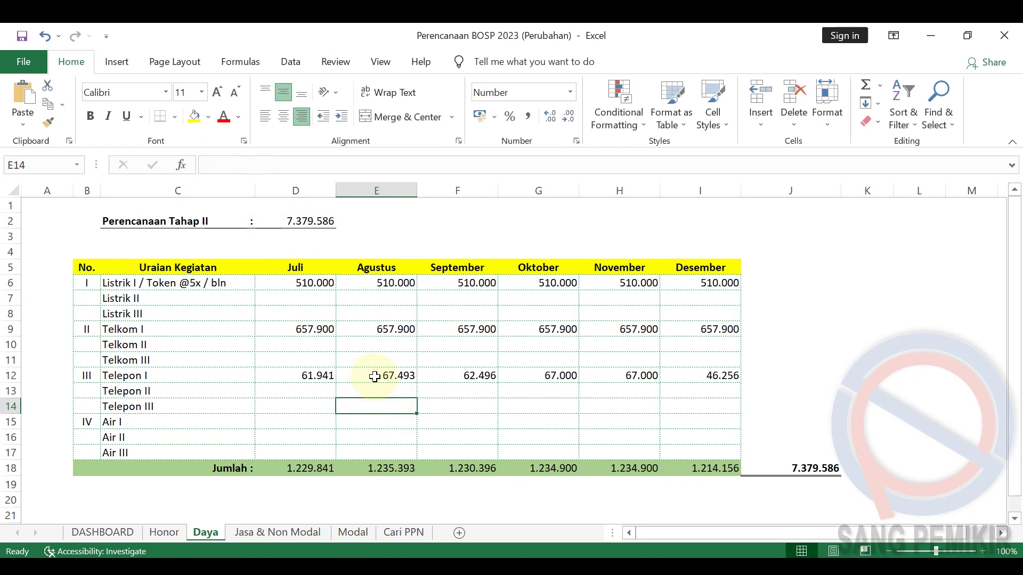
click(721, 566)
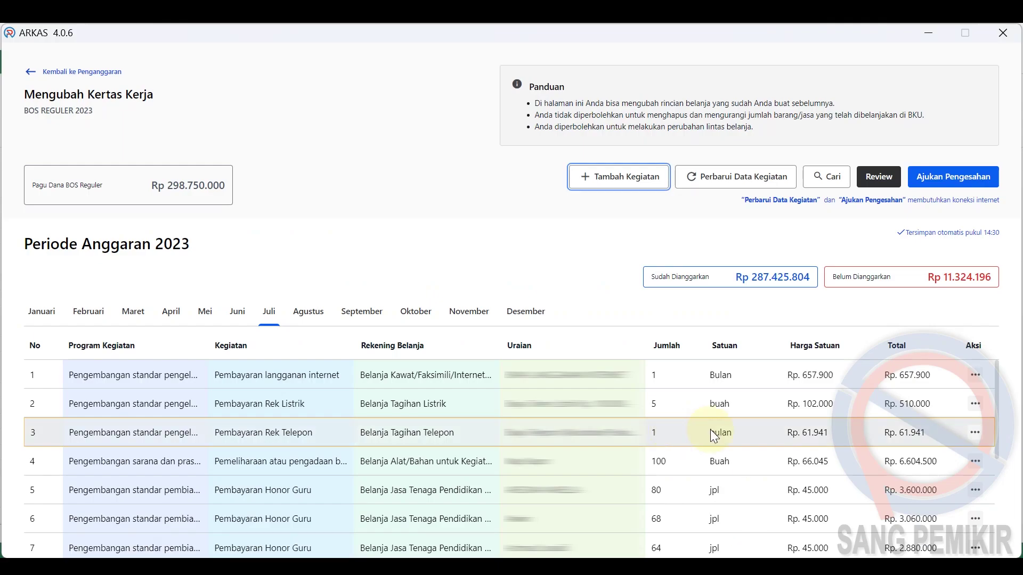
click(975, 432)
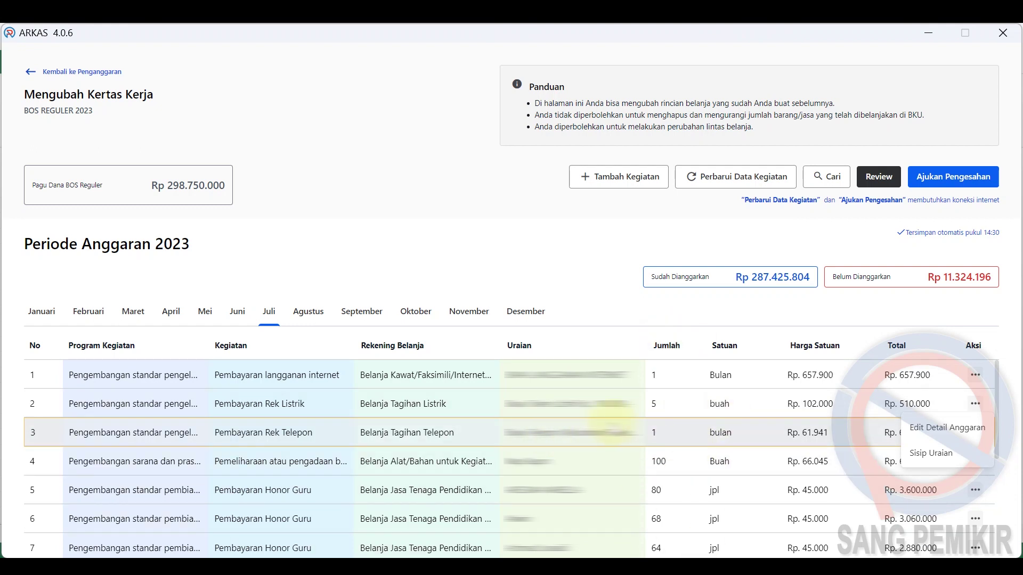
click(924, 430)
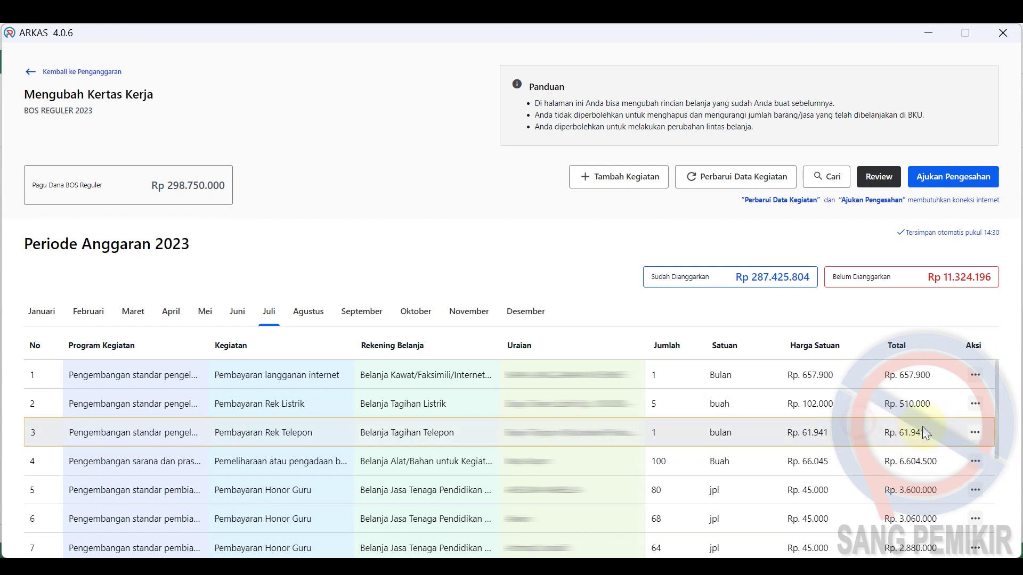
click(976, 433)
click(964, 429)
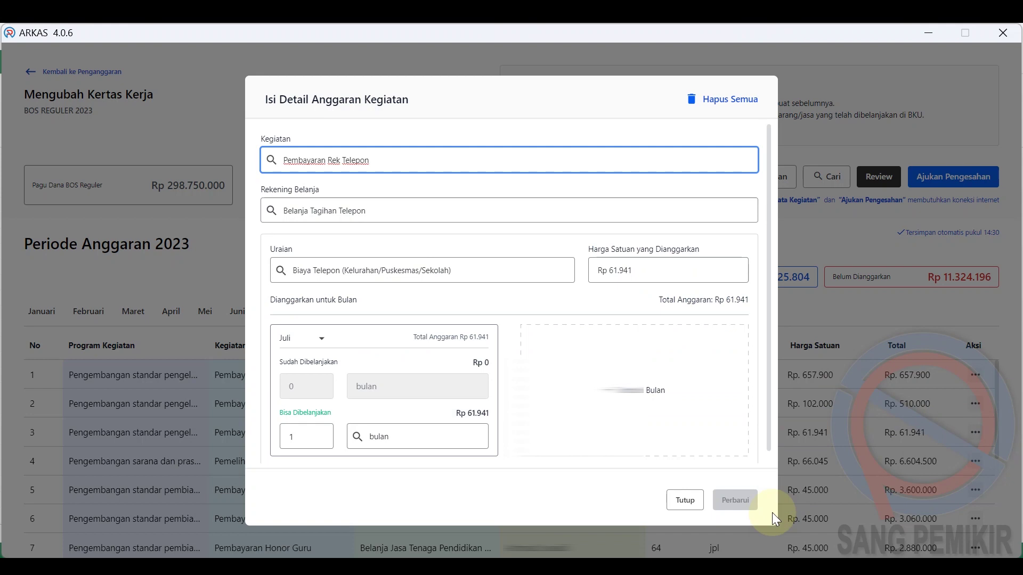
click(685, 500)
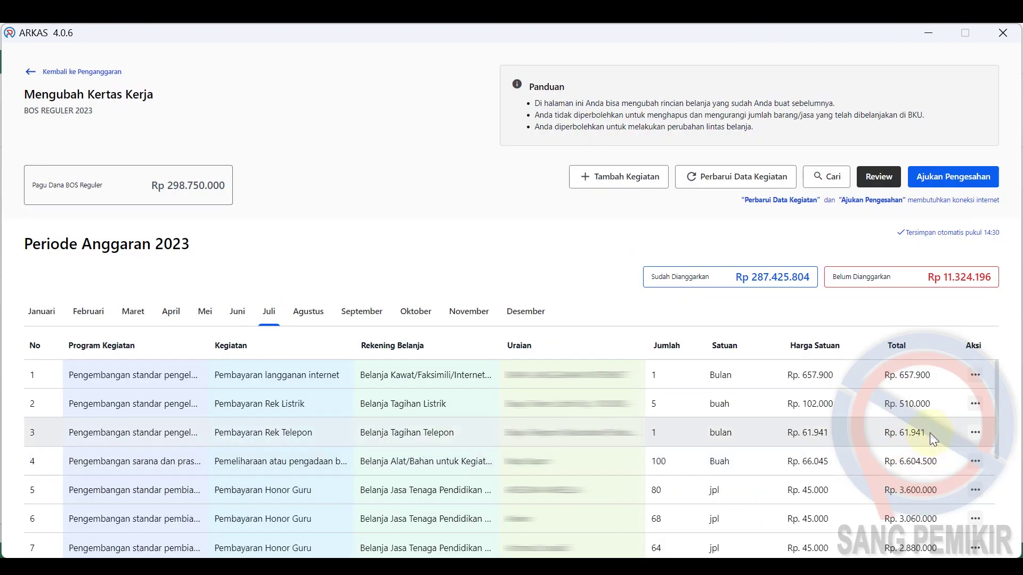
Insert another item under Pembayaran Rek Telepon with the description Biaya Telepon (Kelurahan/Puskesmas/Sekolah) and a unit price of 67493.
click(975, 433)
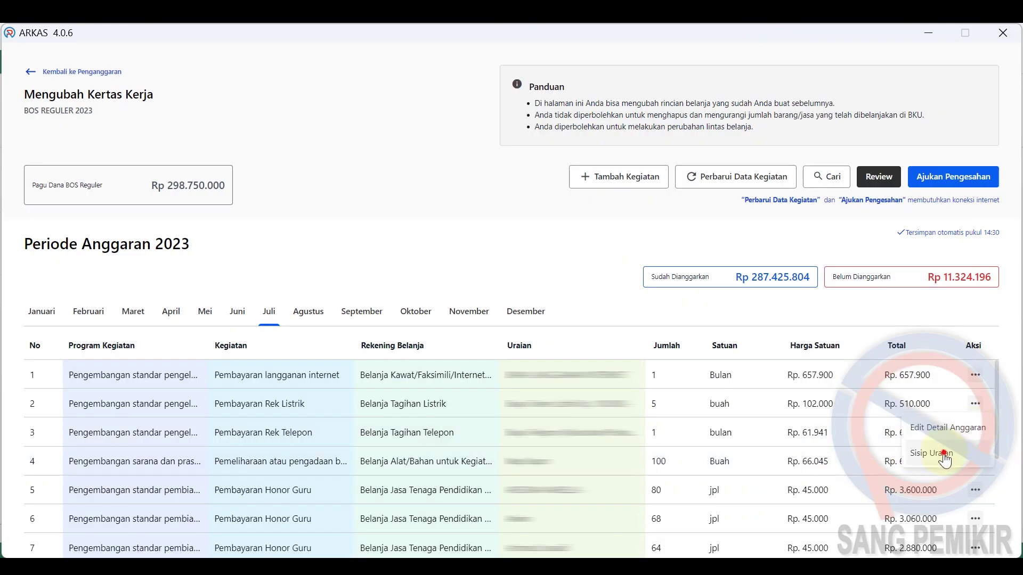
click(948, 452)
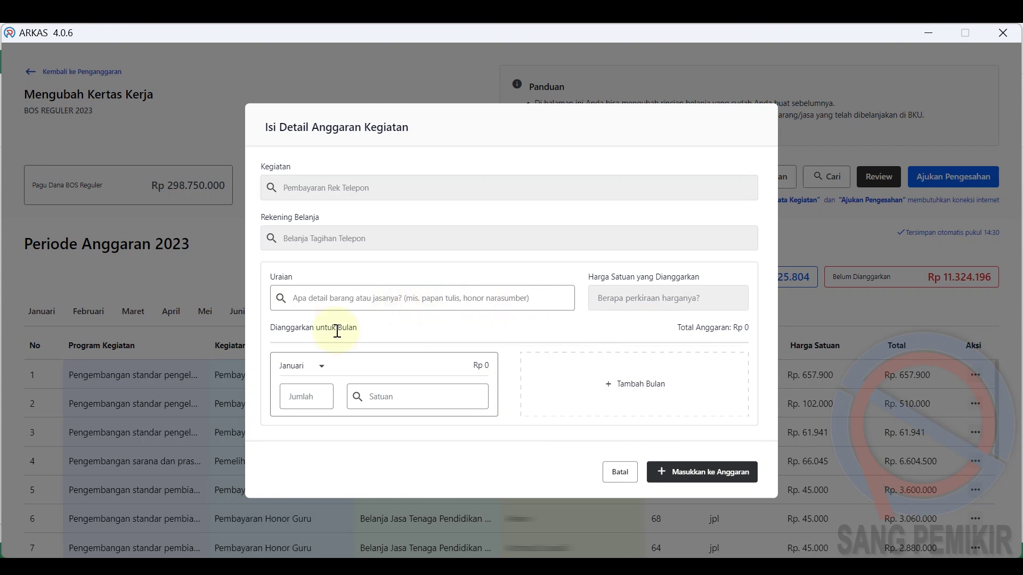
click(335, 300)
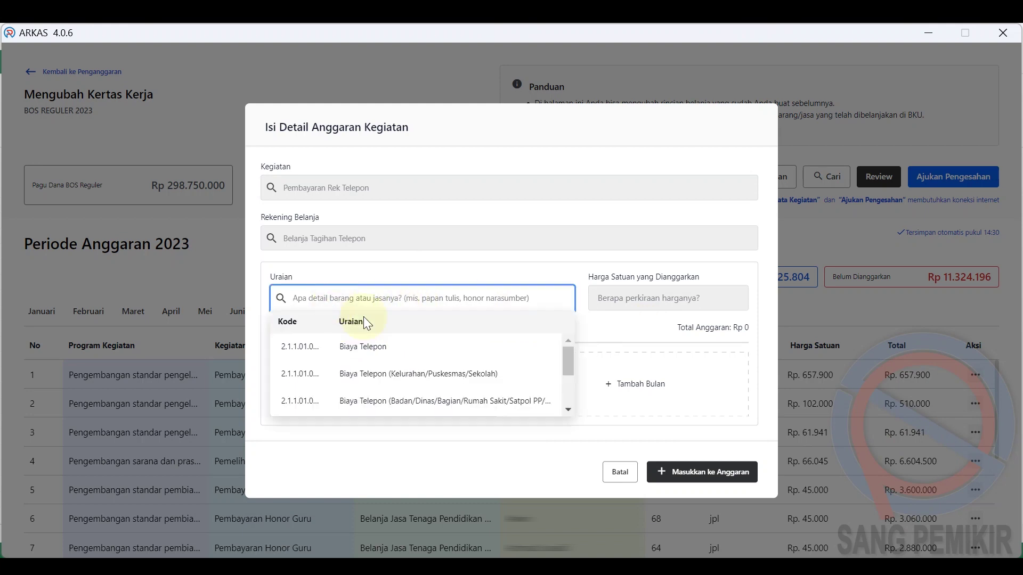
click(446, 376)
click(650, 300)
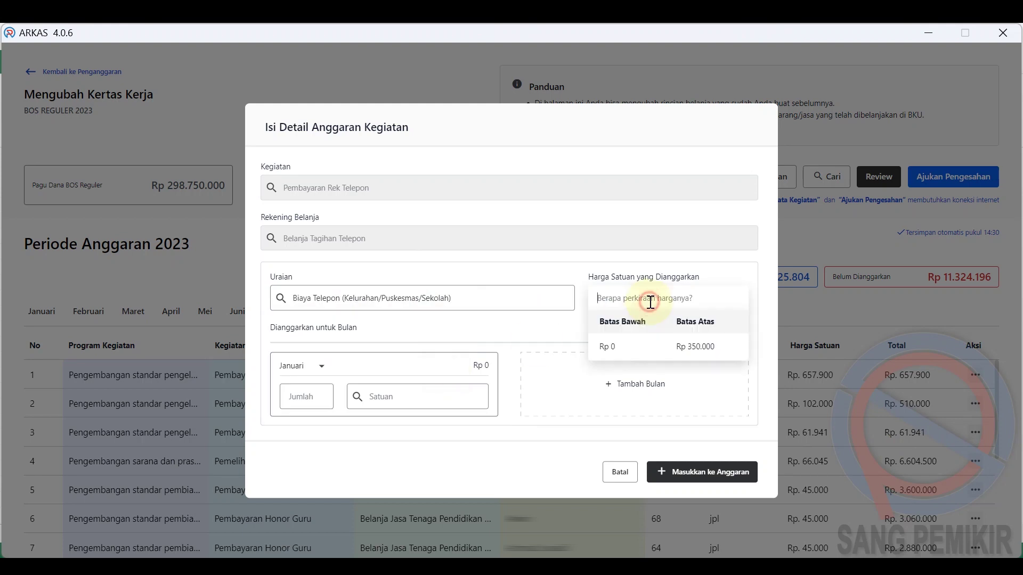
text(67493)
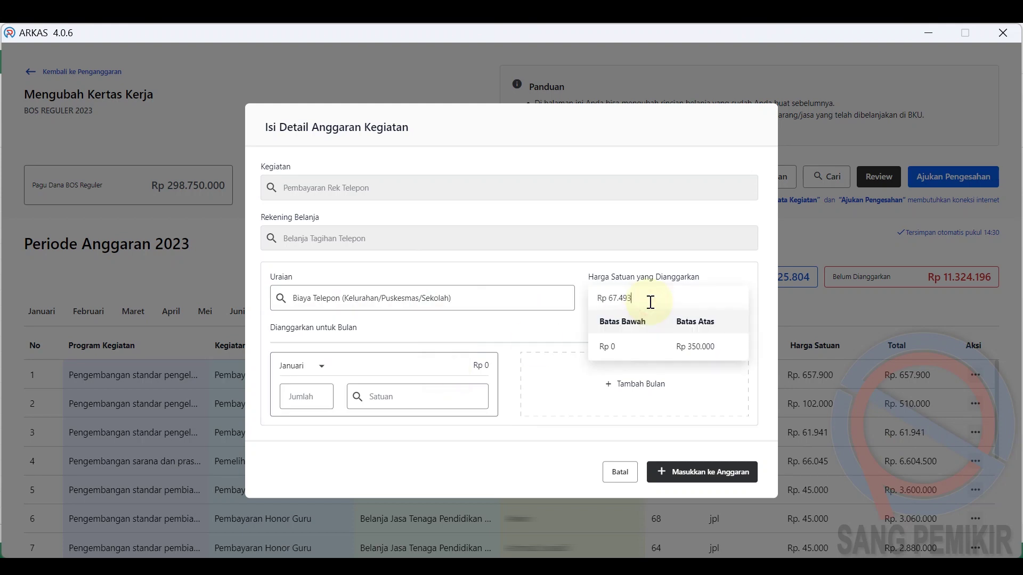
Budget the telephone cost for Agustus with a quantity of 1 bulan and add it to the budget.
click(550, 326)
click(324, 368)
drag(320, 410, 322, 440)
click(307, 418)
click(307, 399)
text(1)
click(376, 394)
text(bulan)
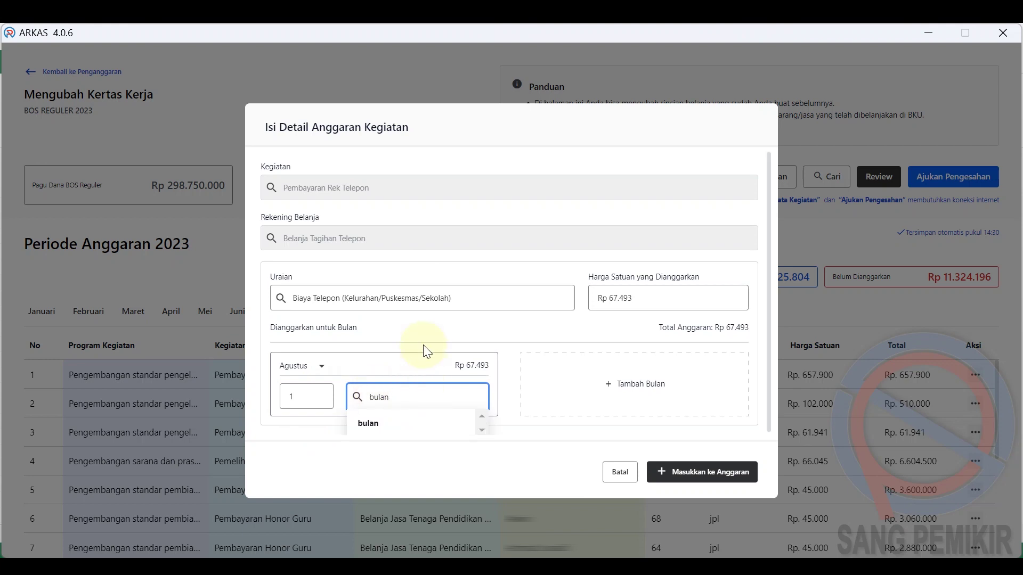
key(Return)
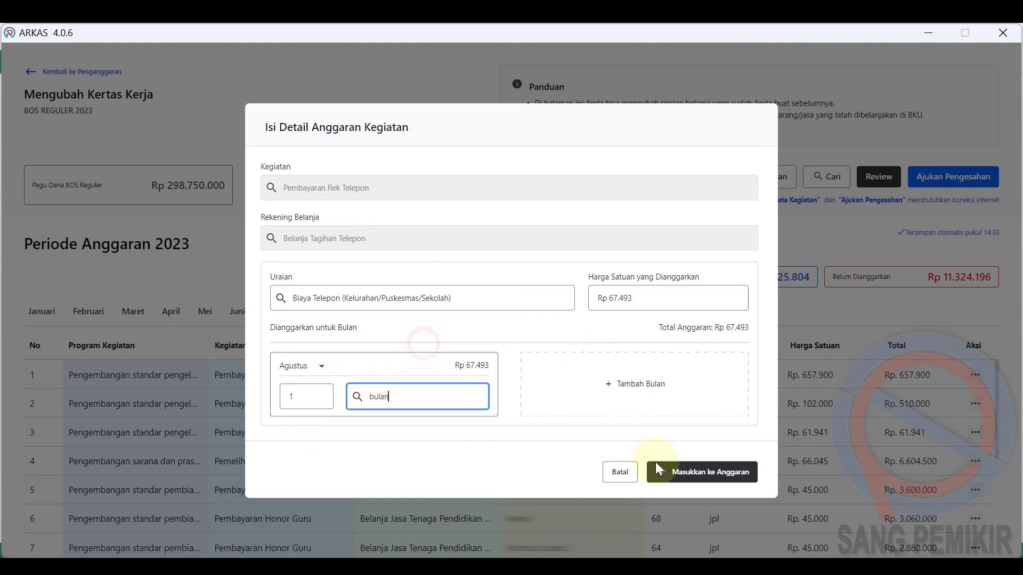
click(685, 478)
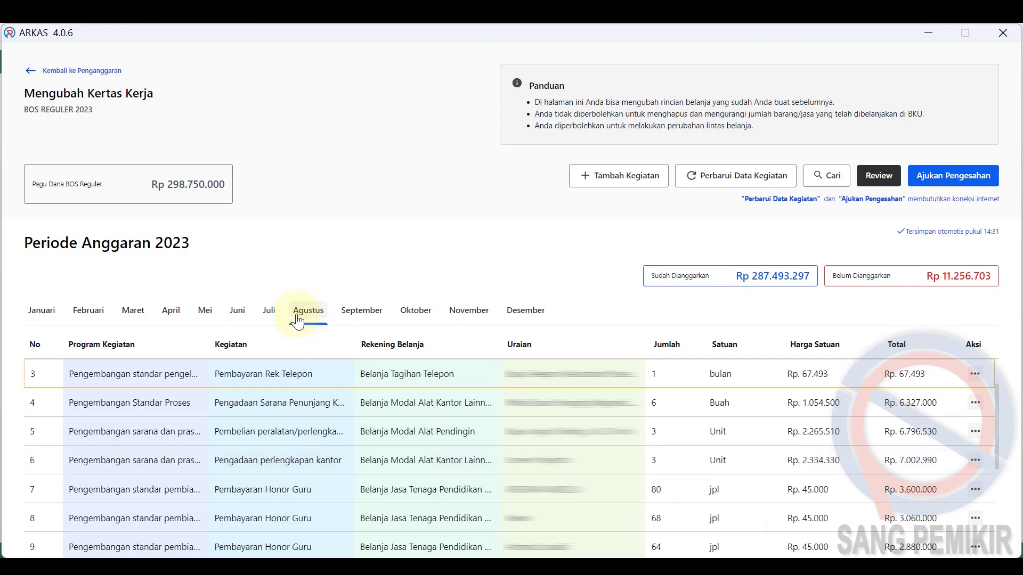
Switch to the planning workbook in Excel, copy October's Telepon I amount, 67000, and return to ARKAS.
click(527, 507)
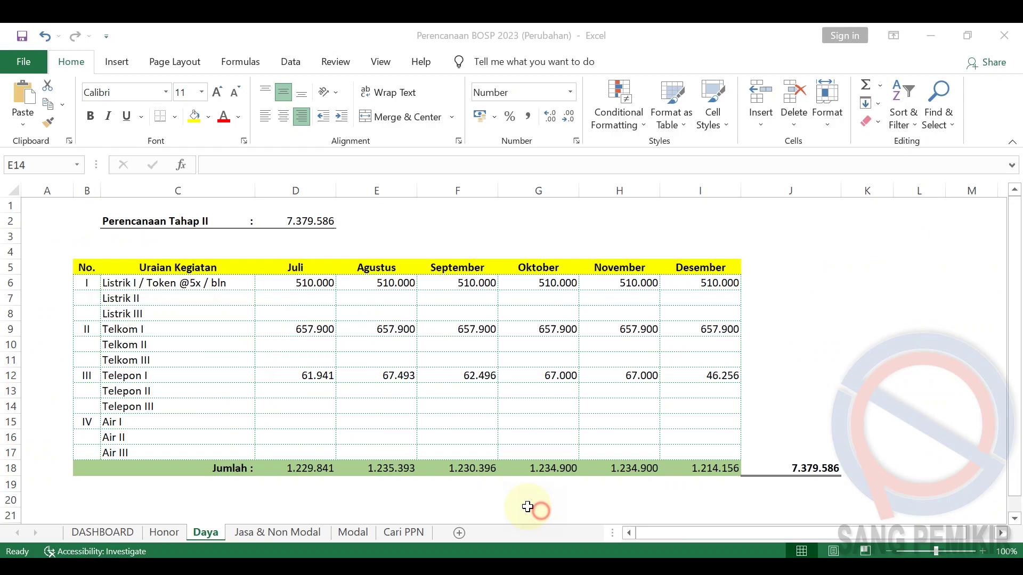
click(407, 377)
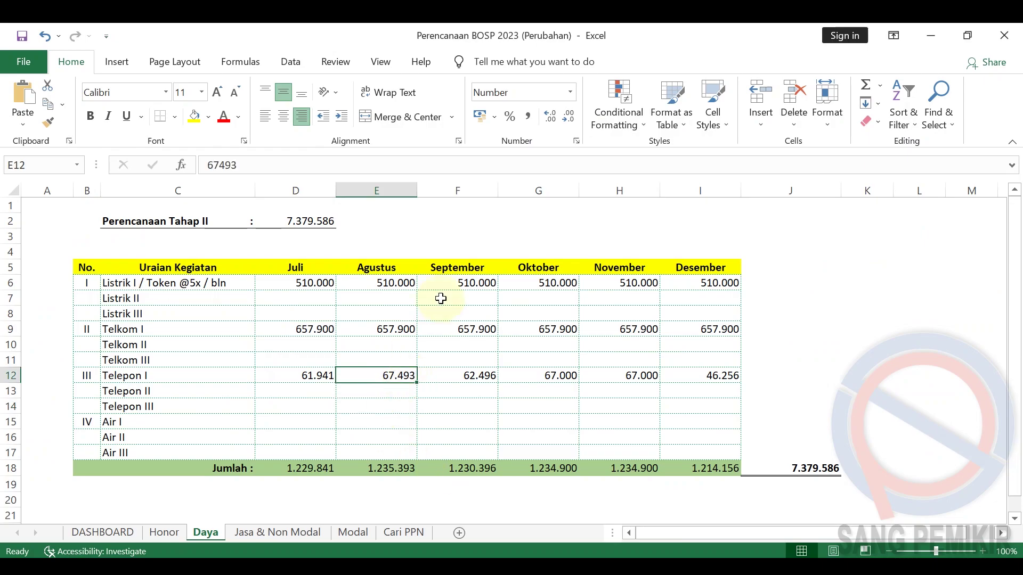
click(477, 380)
click(715, 379)
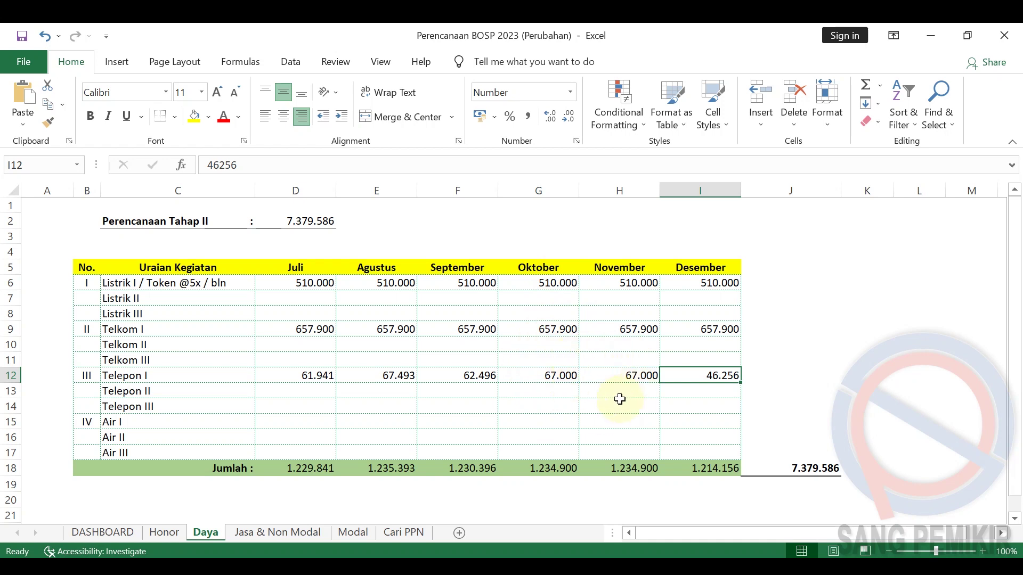
click(569, 379)
drag(241, 166, 203, 166)
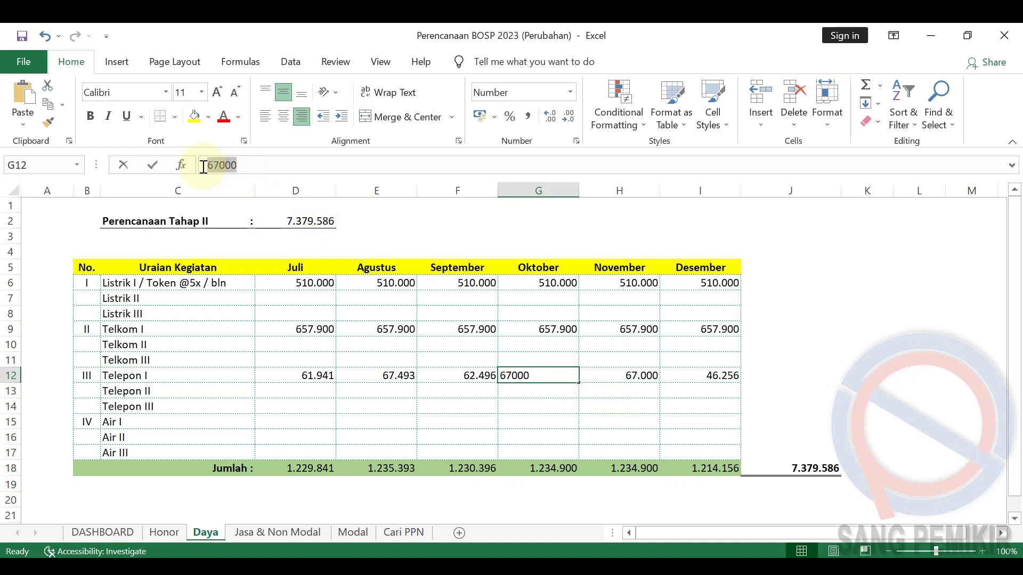
click(468, 416)
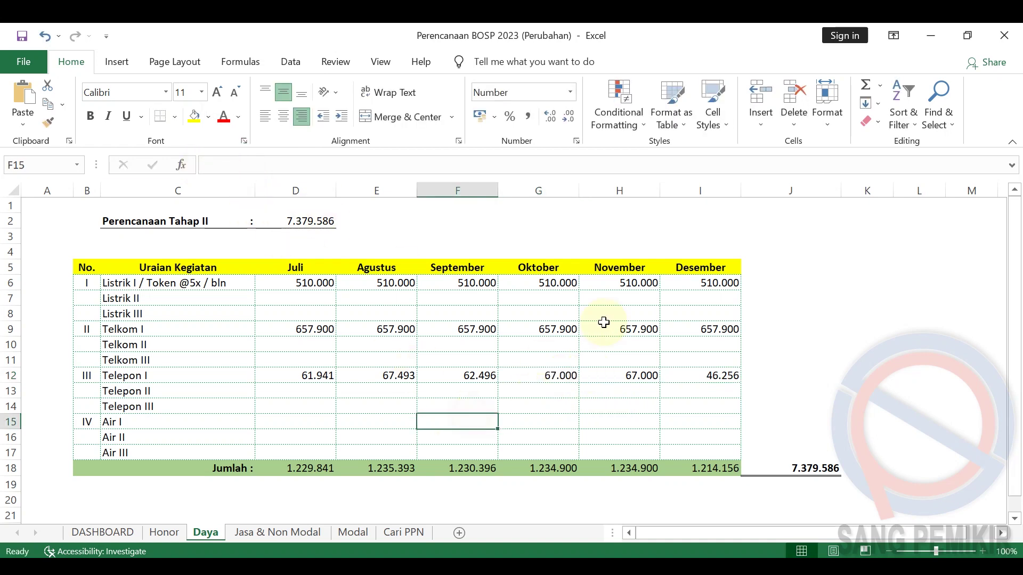
click(560, 377)
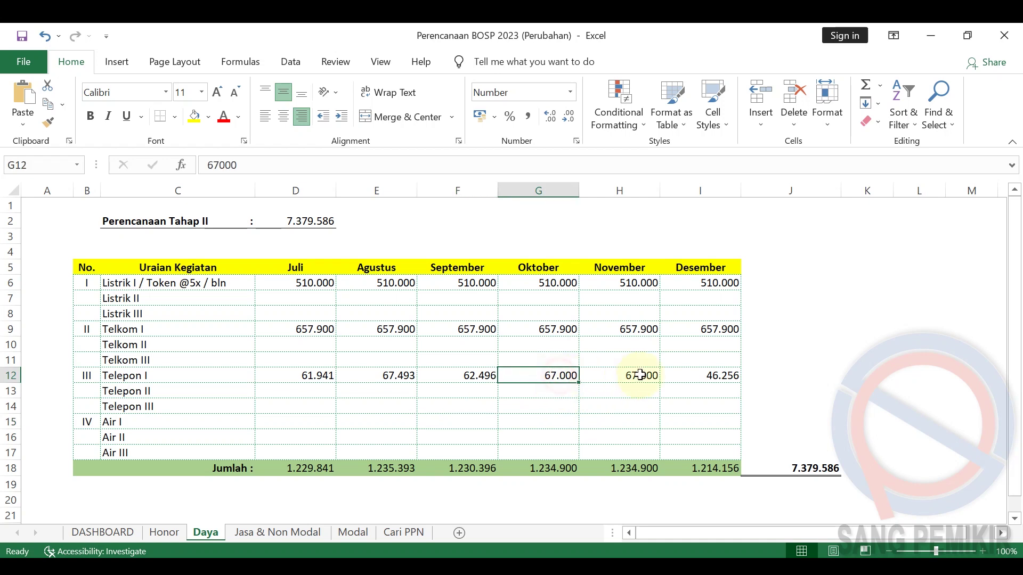
click(754, 567)
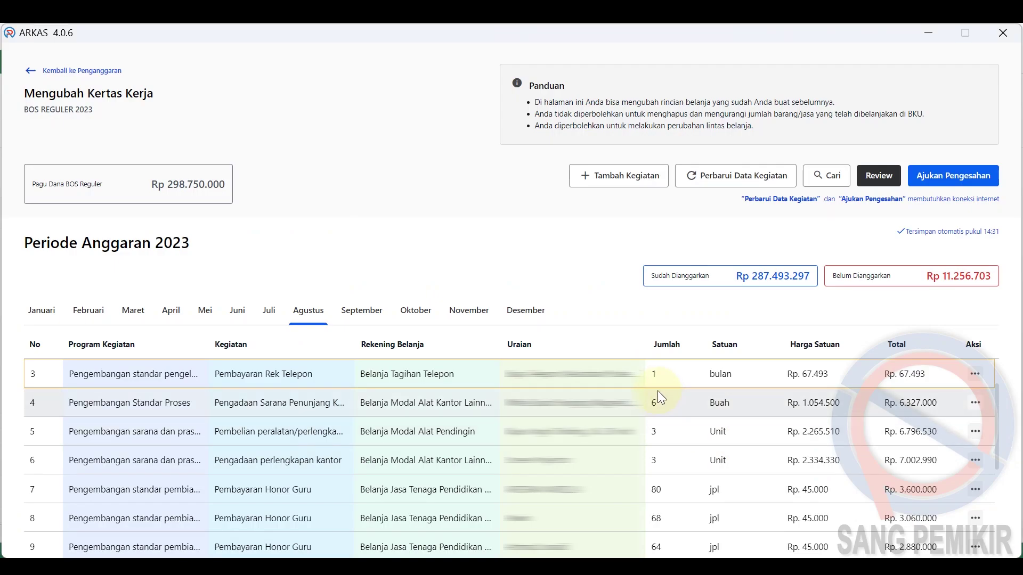
Insert a further Pembayaran Rek Telepon item described as Biaya Telepon (Kelurahan/Puskesmas/Sekolah) with a unit price of 67000.
click(974, 373)
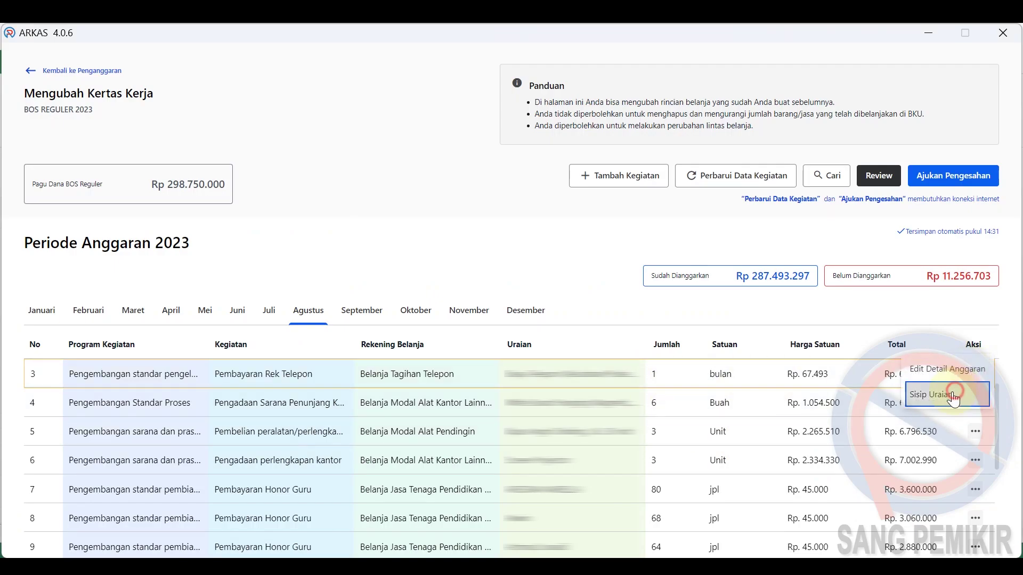
click(954, 394)
click(349, 297)
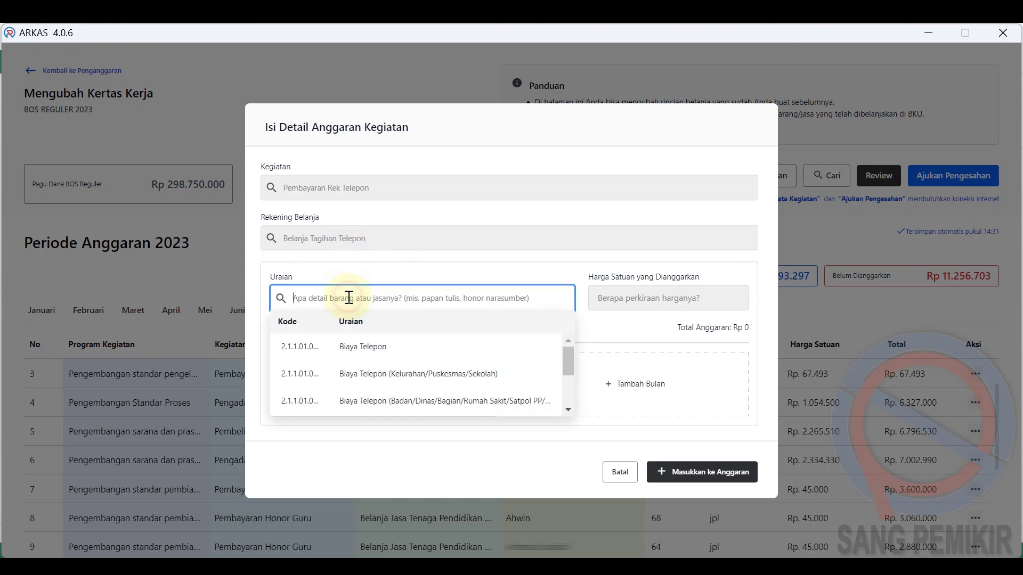
click(376, 371)
click(598, 298)
text(670000)
Set the budget month of the 67000 telephone item to Oktober with a quantity of 1 bulan.
click(543, 327)
click(321, 367)
drag(324, 421, 317, 432)
click(292, 428)
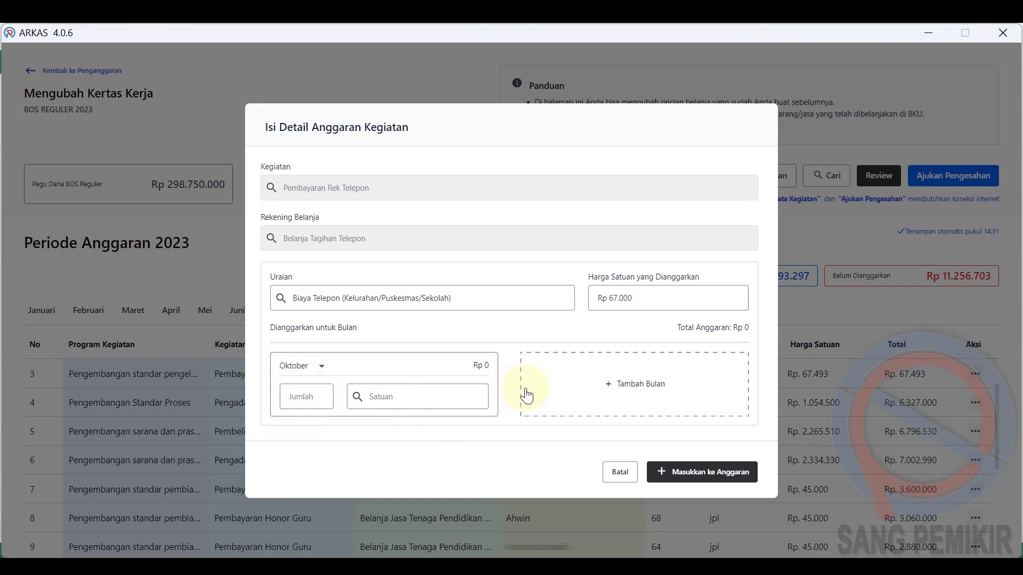
click(318, 396)
text(1)
click(368, 401)
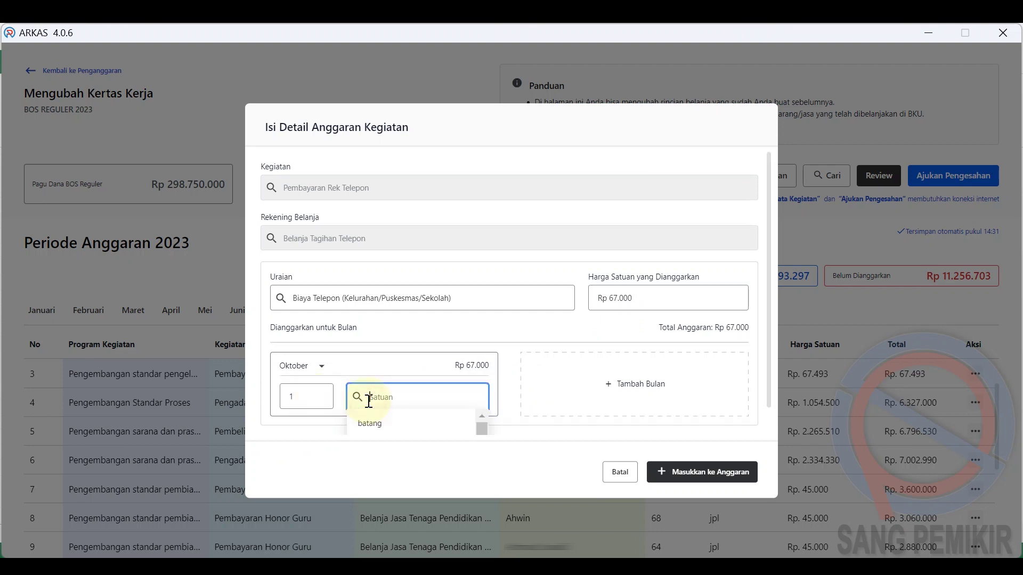
key(BackSpace)
text(bul)
click(378, 421)
Add November as a second month with a quantity of 1 and add the item to the budget.
click(577, 397)
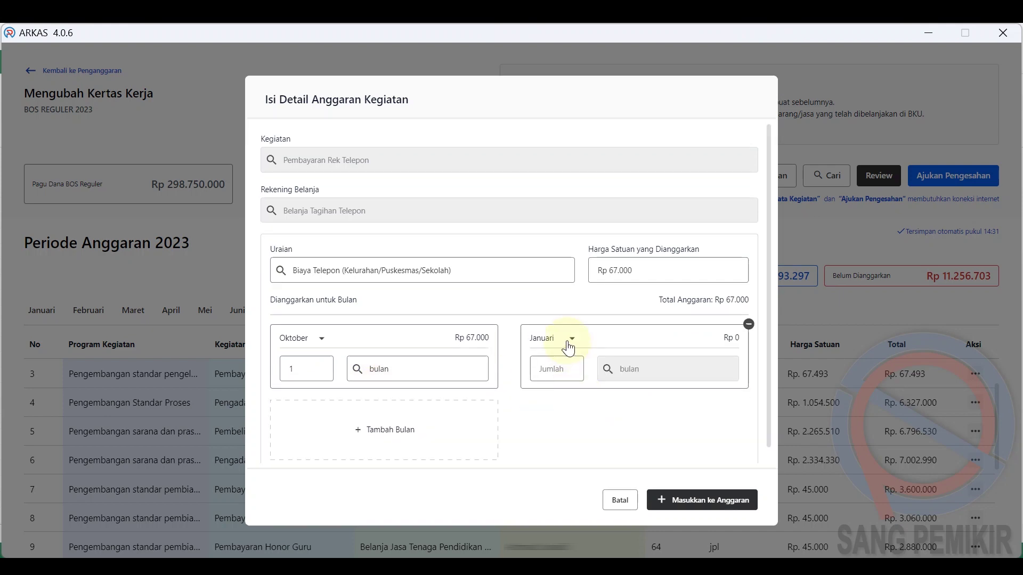
click(569, 342)
drag(571, 402, 569, 416)
click(549, 407)
click(565, 372)
text(1)
click(593, 406)
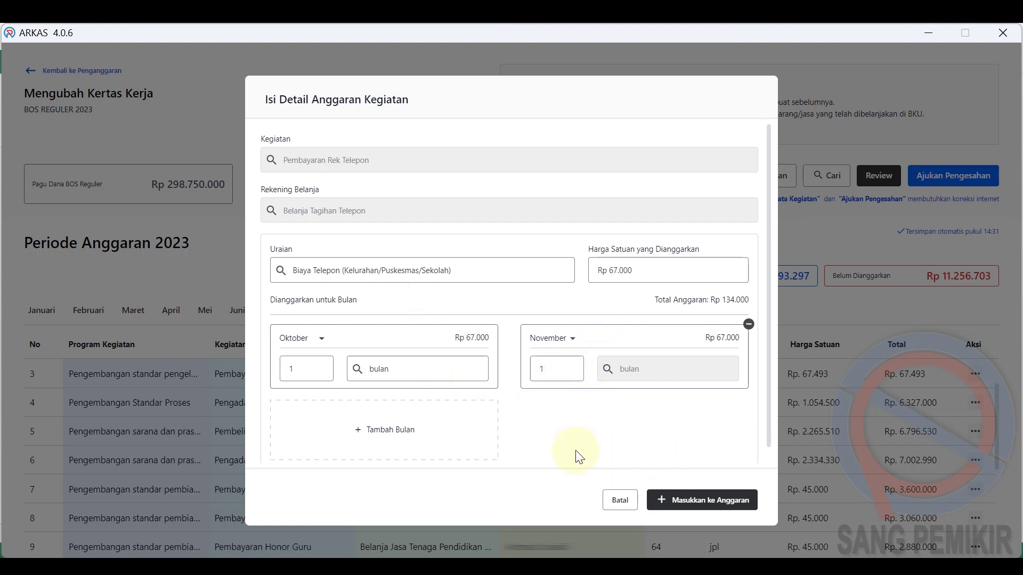
click(689, 498)
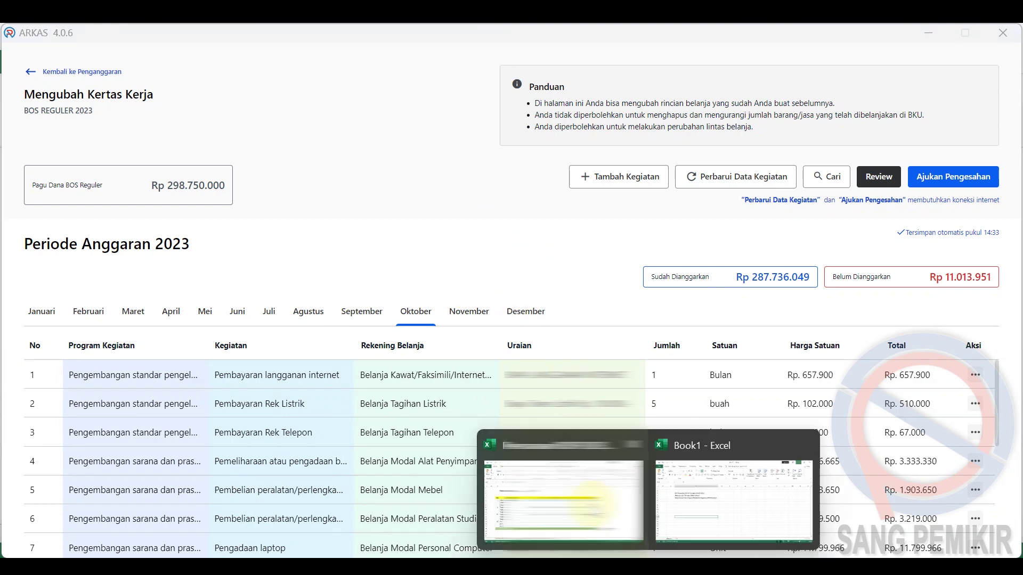
Check the Daya plan in Excel, return to ARKAS and start a new activity: Pembayaran langganan air, account Belanja Tagihan Air.
click(591, 503)
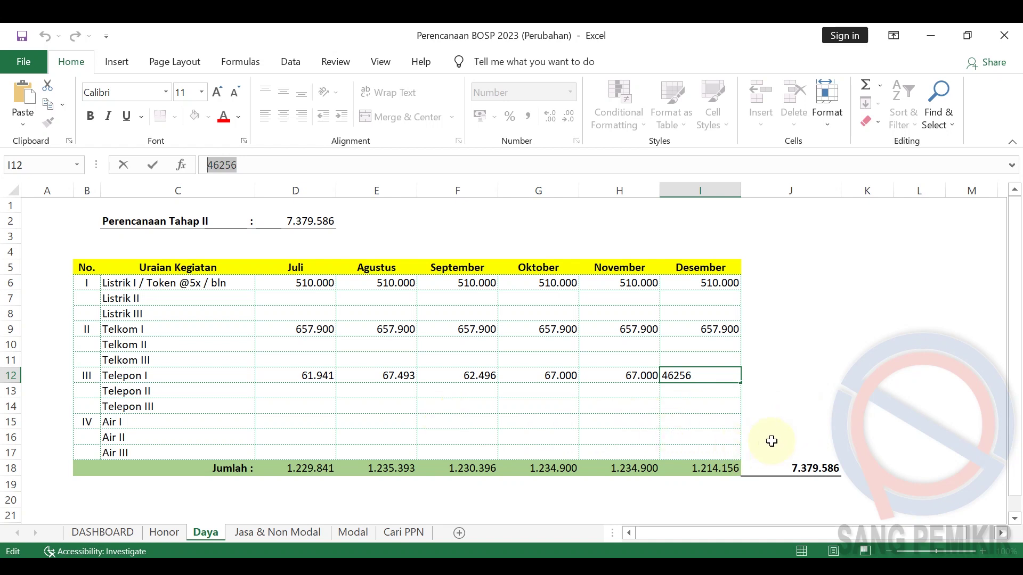
click(755, 566)
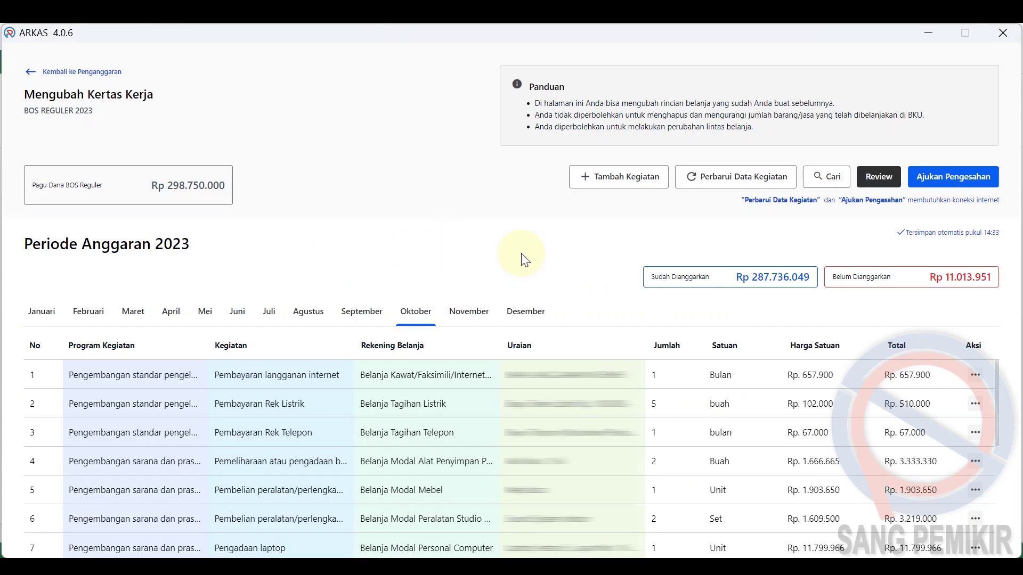
click(595, 177)
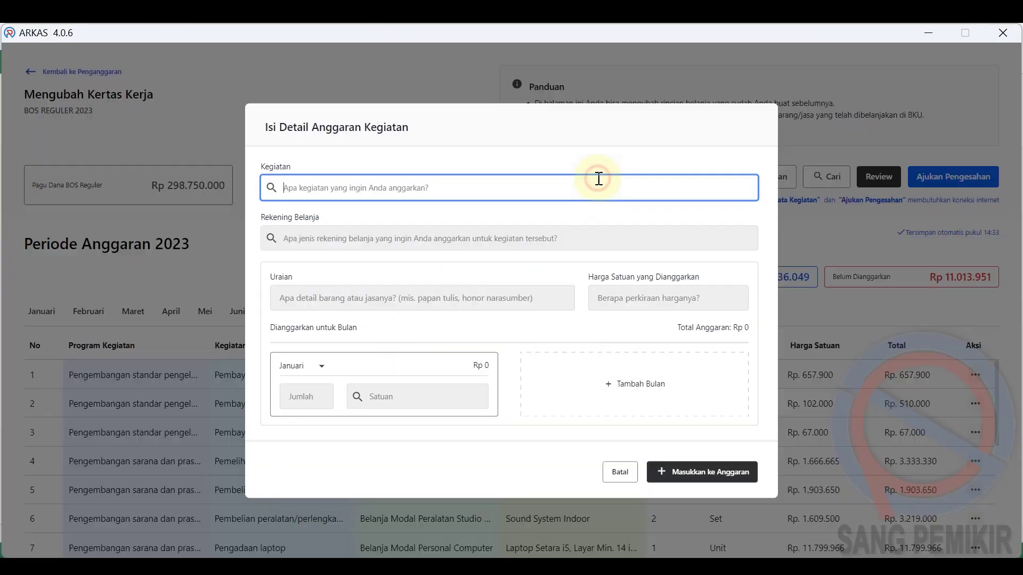
click(567, 181)
text(a)
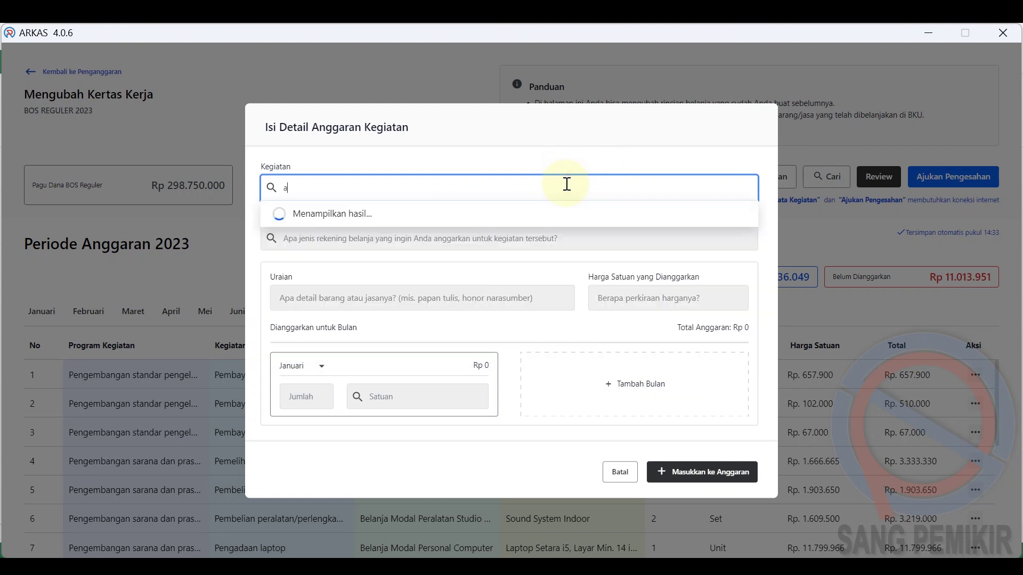
text(ir)
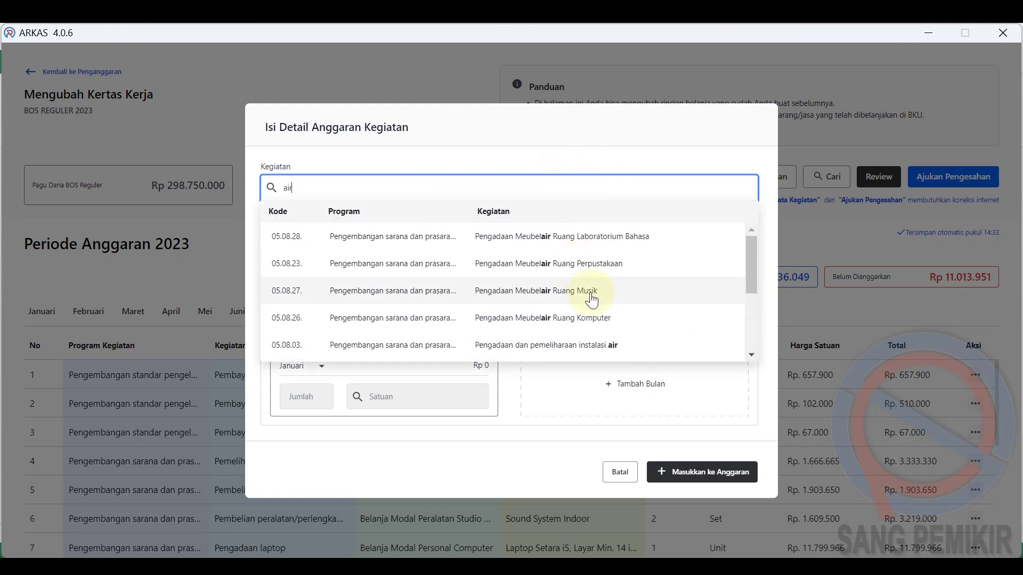
scroll(591, 300, down, 2)
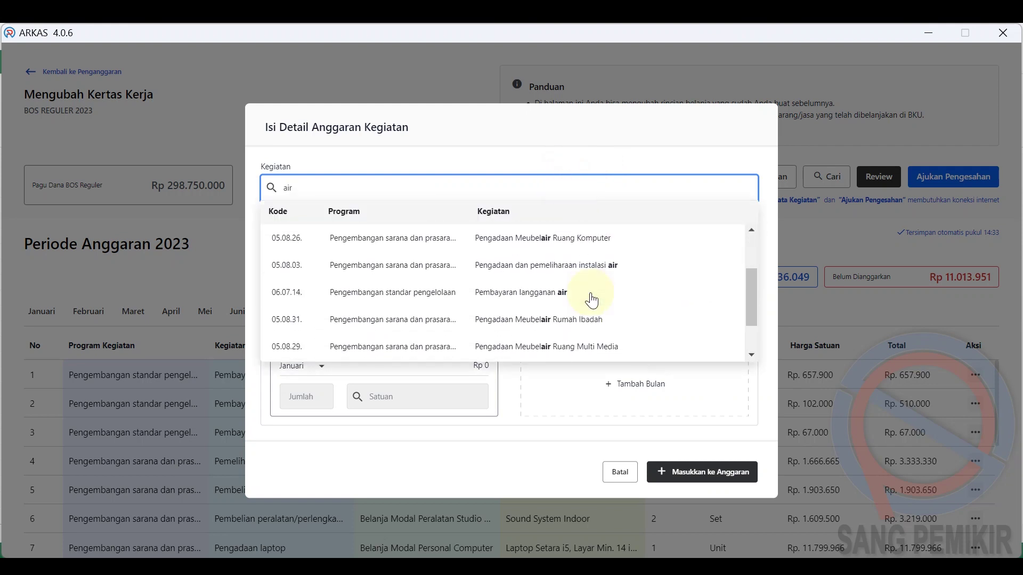
click(537, 302)
click(364, 235)
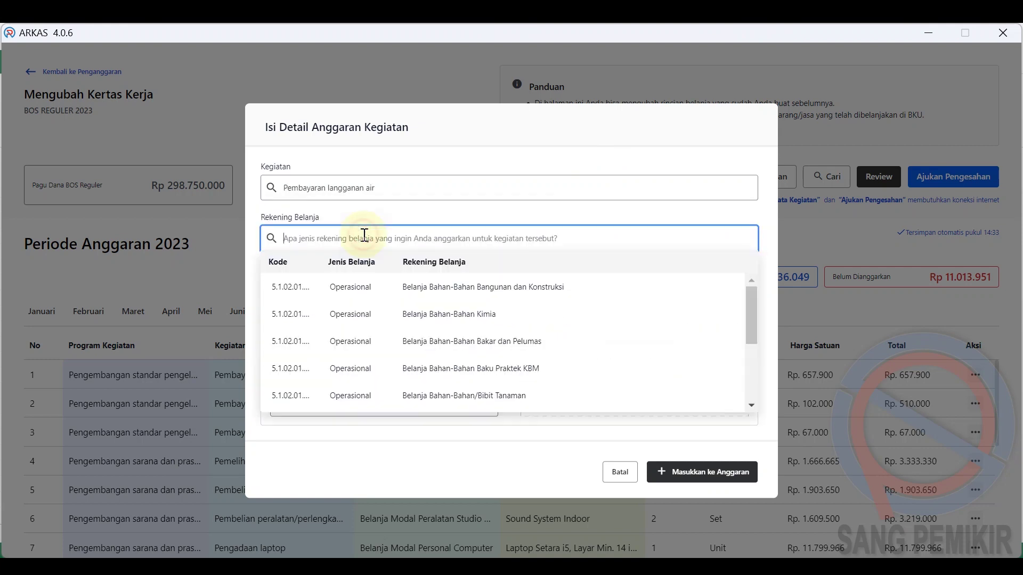
text(air)
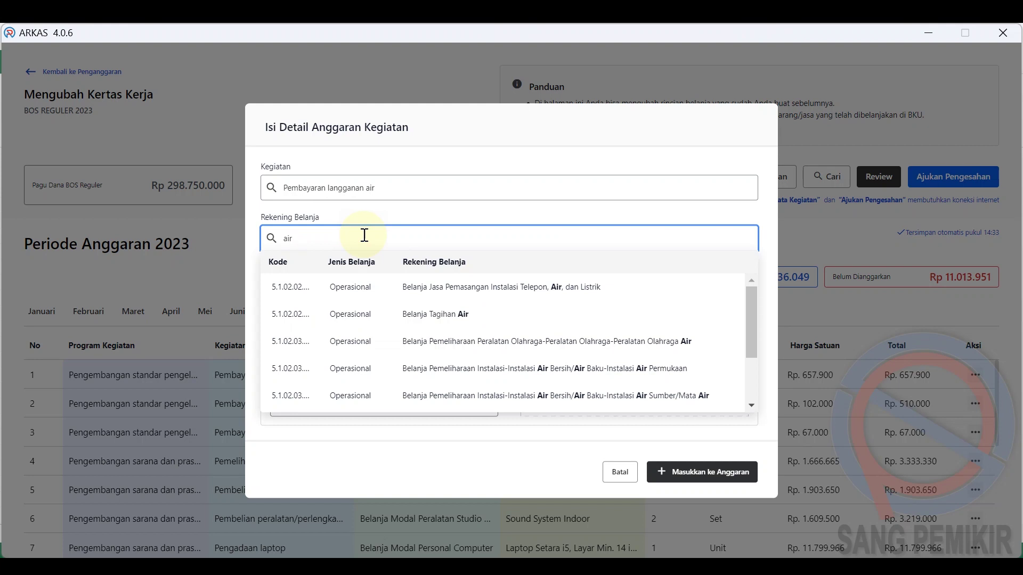
click(438, 320)
Try Biaya Air Pemakaian 11 - 20 M3 as the description and check its unit price limits.
click(398, 299)
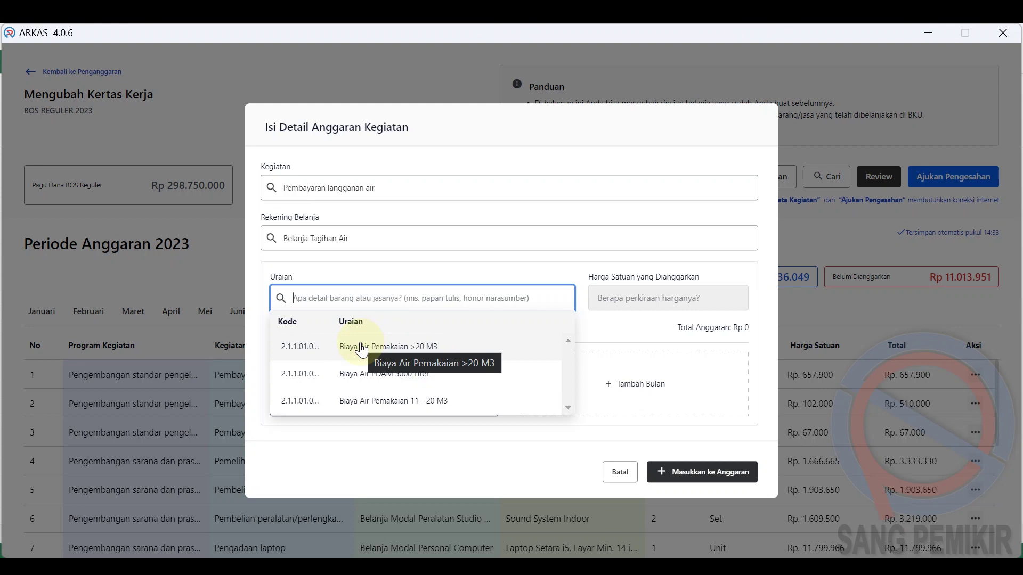
click(359, 399)
click(633, 293)
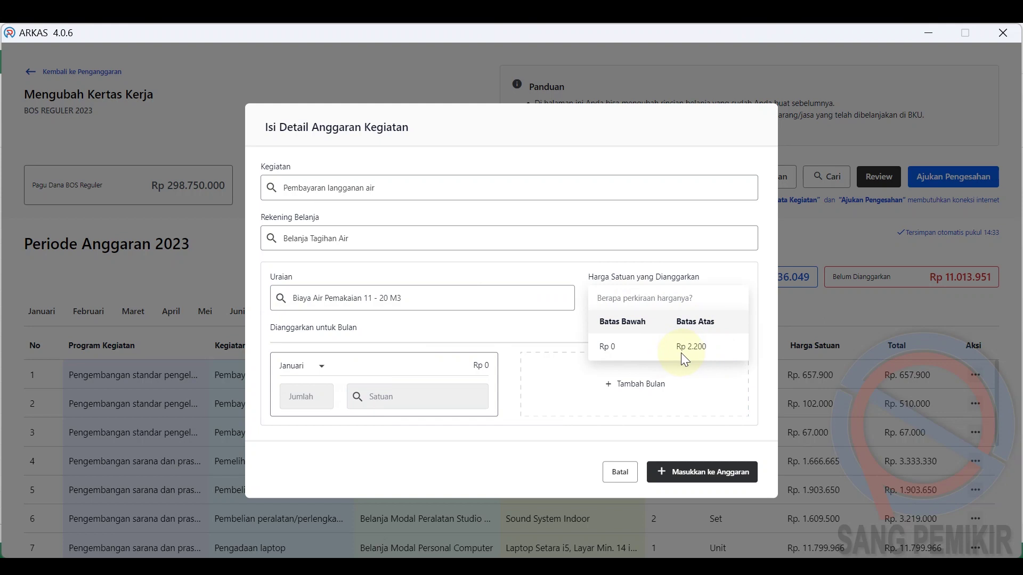
Replace the description with Biaya Air Pemakaian >20 M3 and set the unit price to 450000.
drag(497, 297, 263, 302)
key(BackSpace)
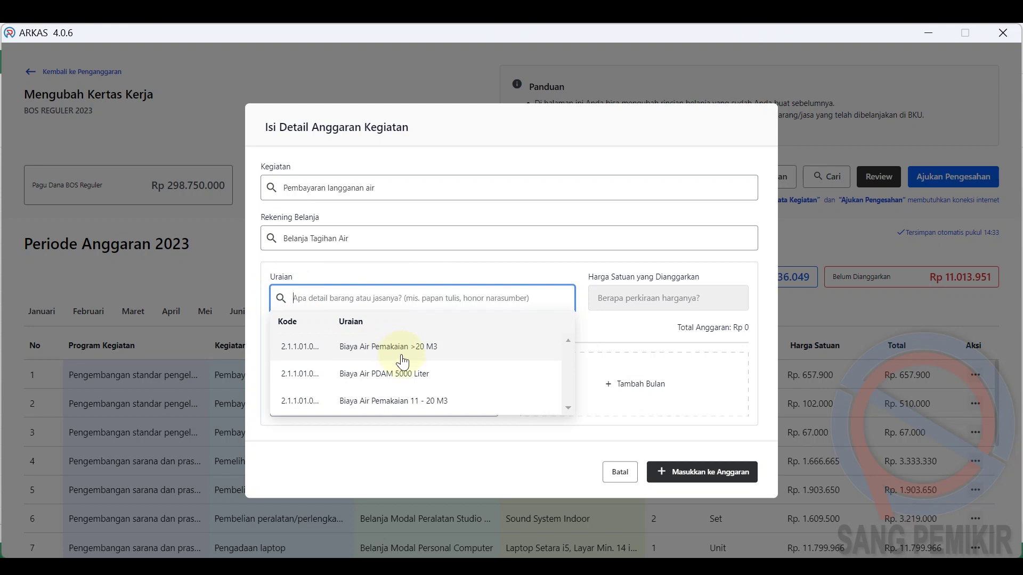
click(420, 352)
click(646, 296)
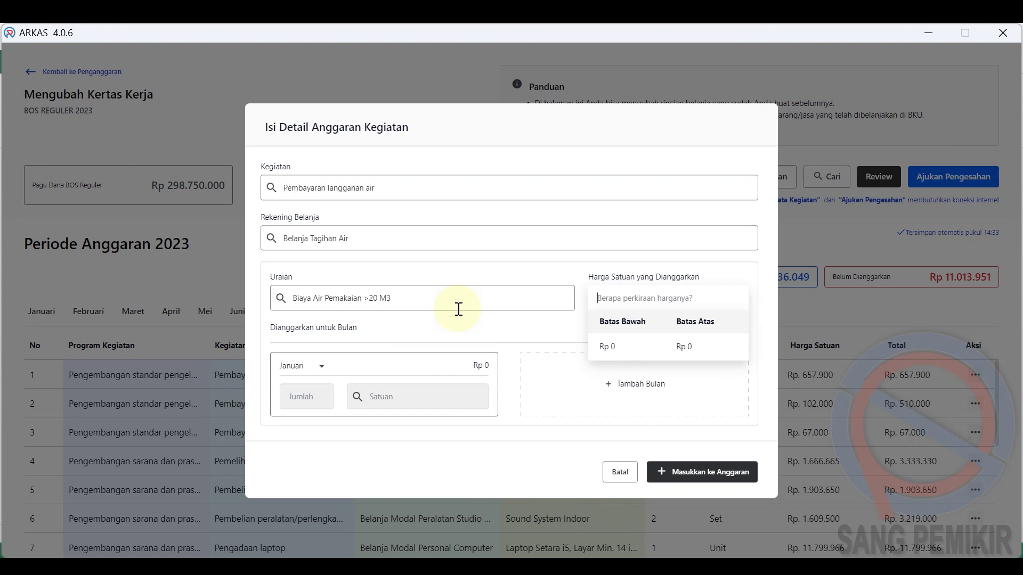
text(4500000)
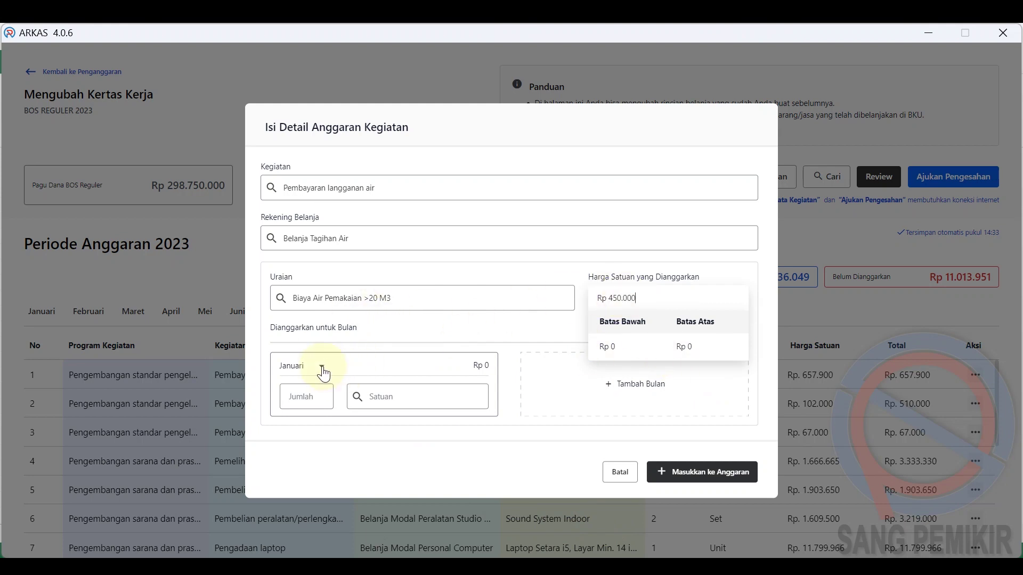
Choose Juli as the month for the water bill item, and discard the entry without adding it to the budget.
click(404, 263)
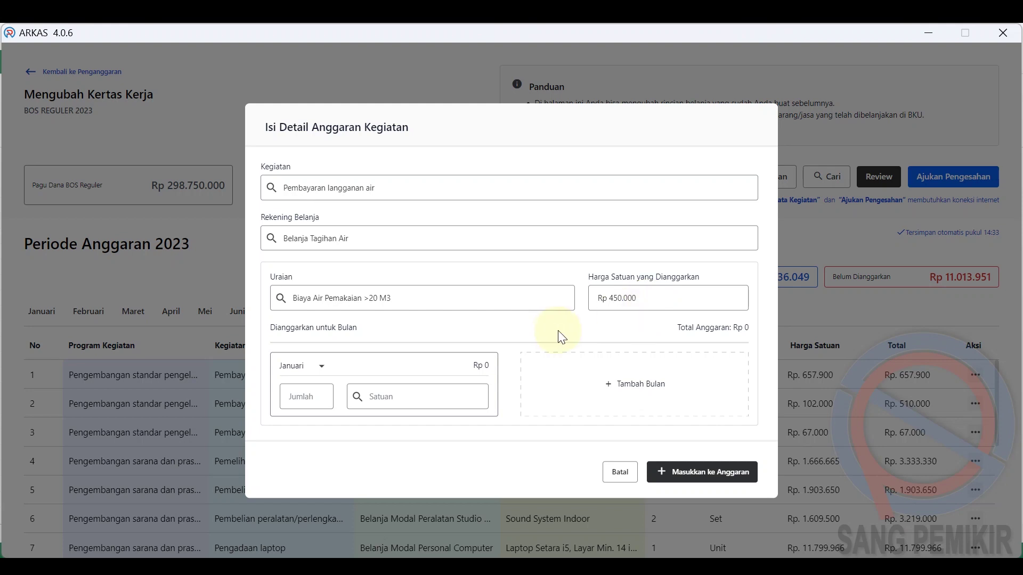
click(320, 365)
drag(320, 391, 318, 419)
click(302, 403)
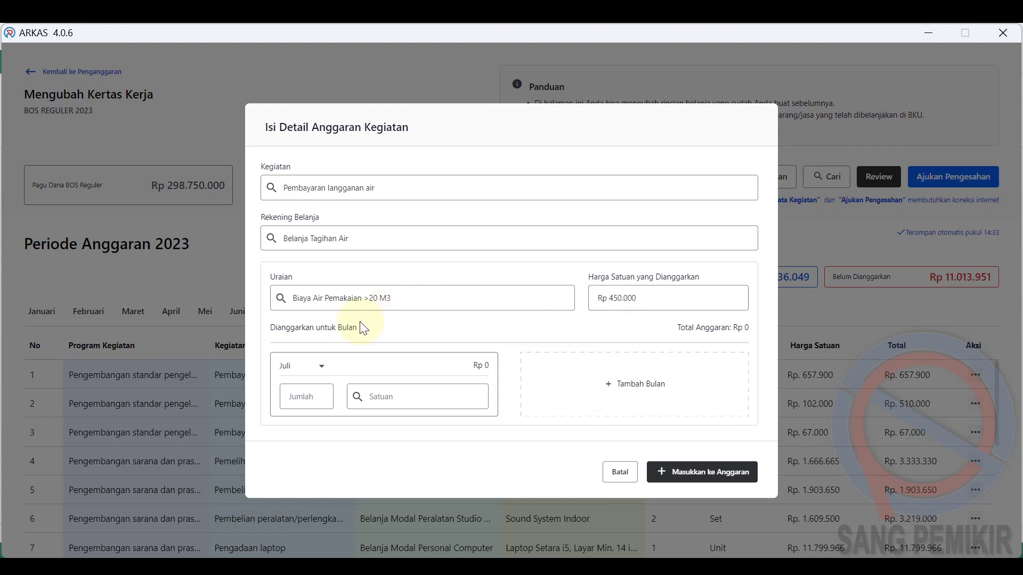
click(620, 473)
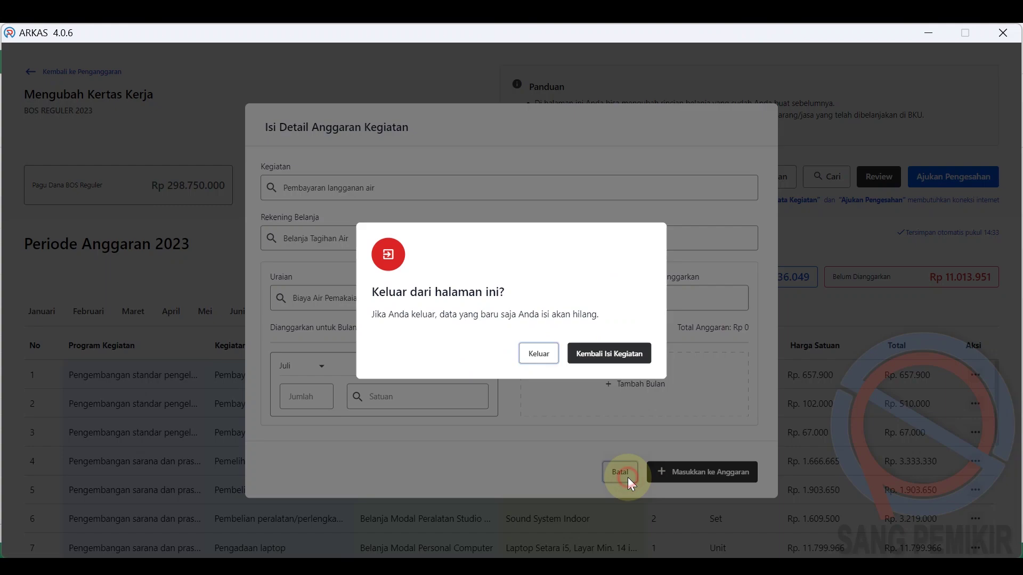
click(537, 357)
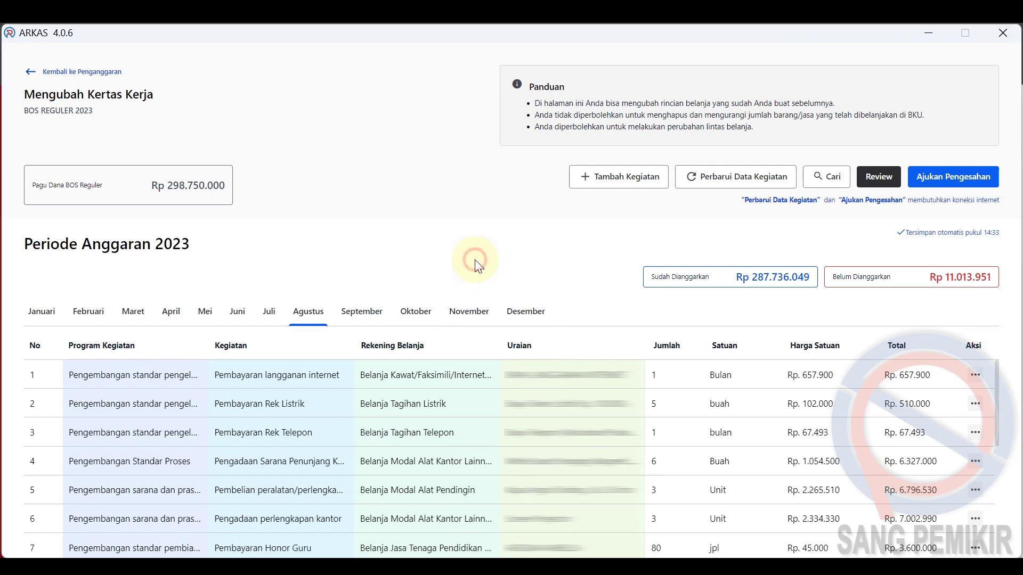
Show the September budget, check the Pendidikan Agama Islam textbook row on the Jasa & Non Modal sheet in Excel, and return to ARKAS.
click(476, 263)
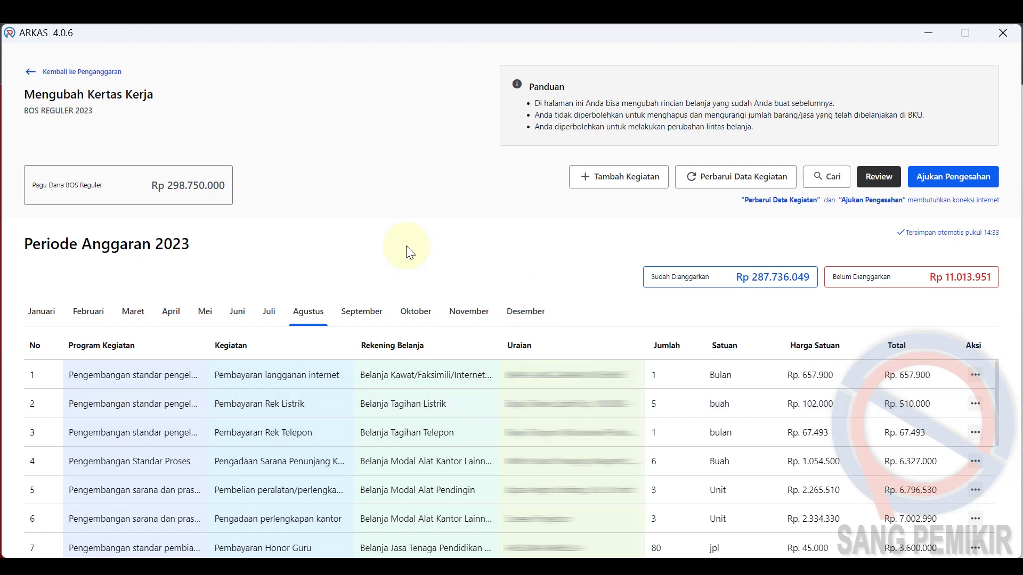
click(372, 312)
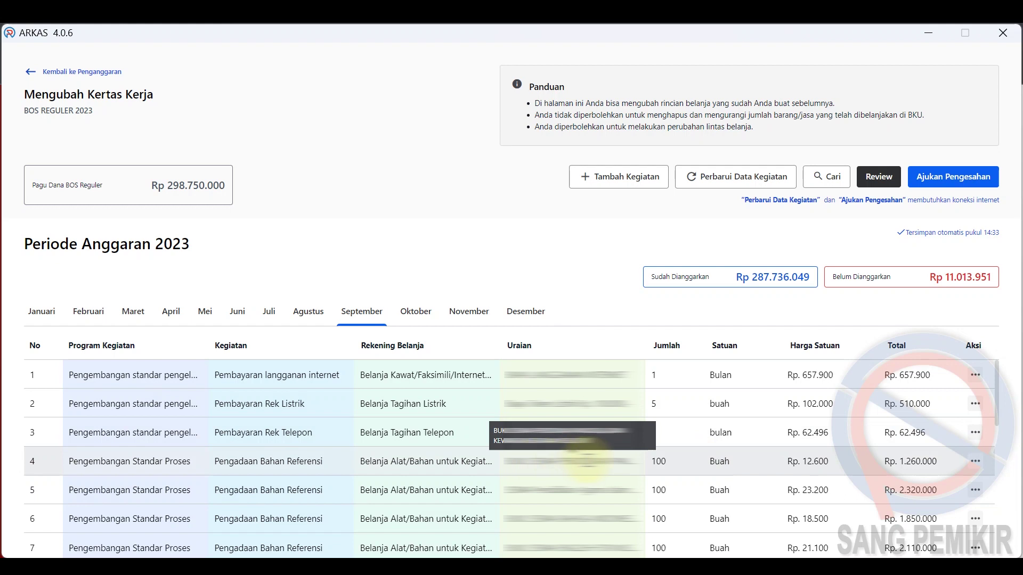
click(649, 567)
click(592, 486)
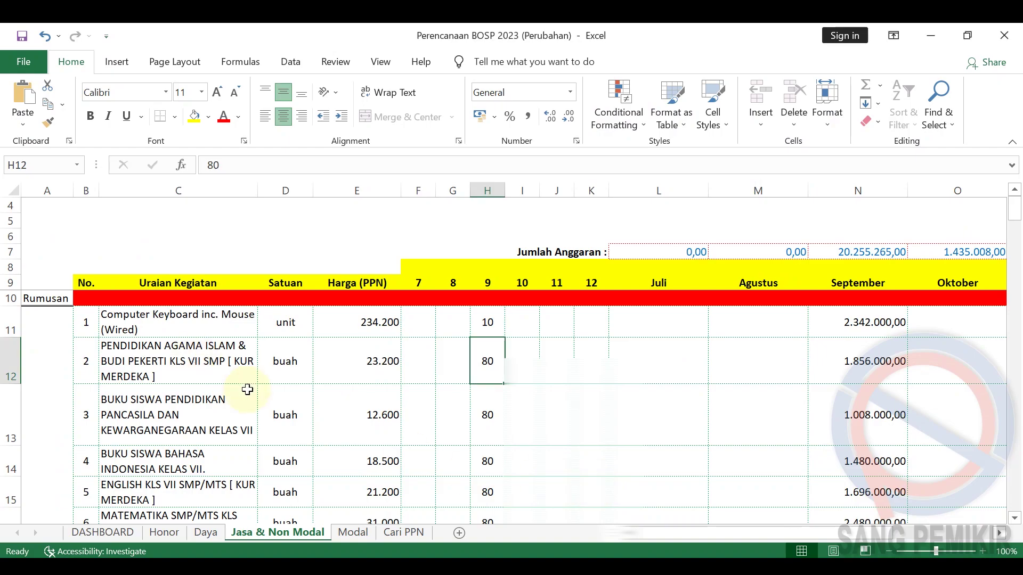
click(12, 361)
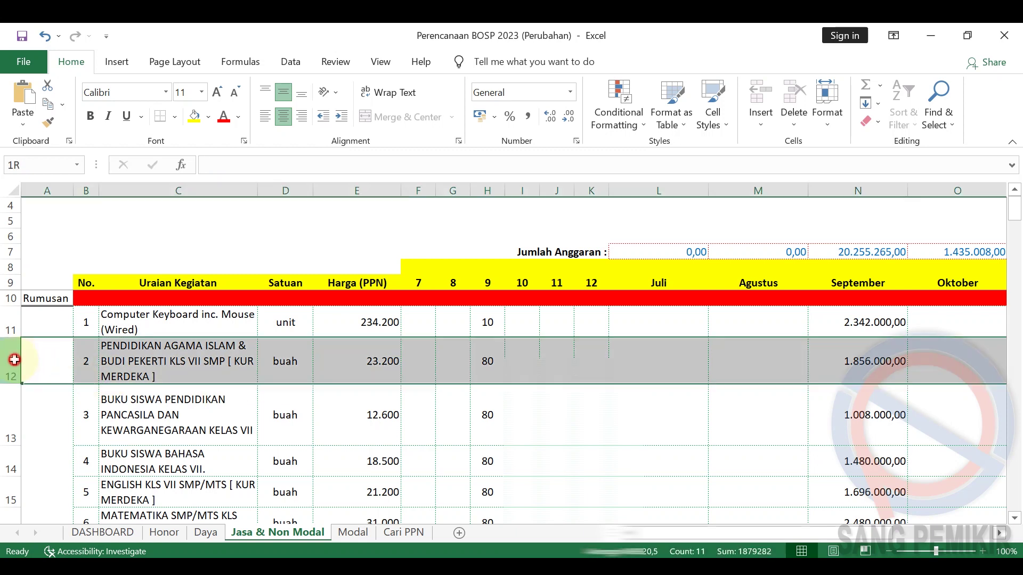
click(139, 360)
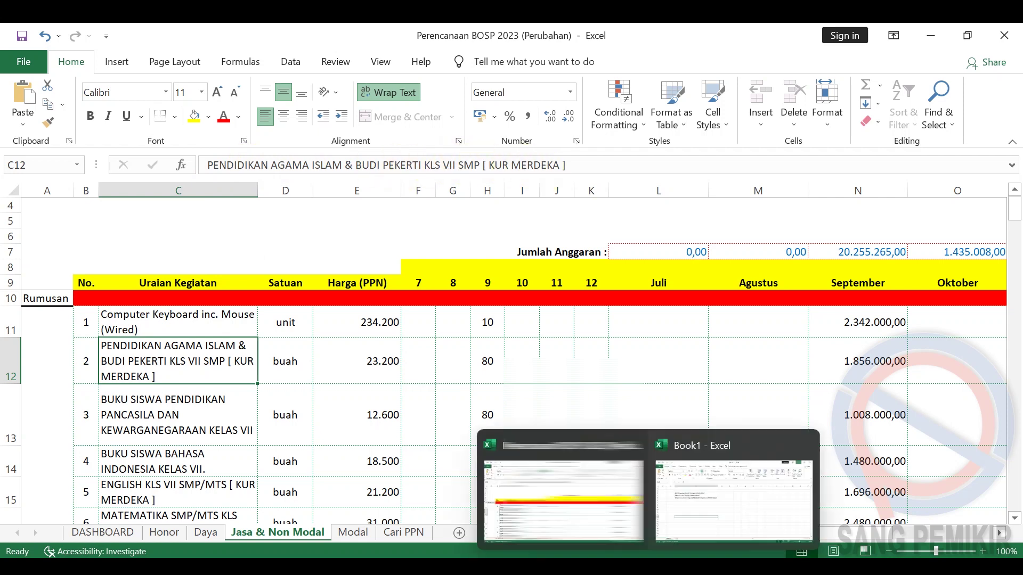
mouse_move(754, 564)
click(753, 500)
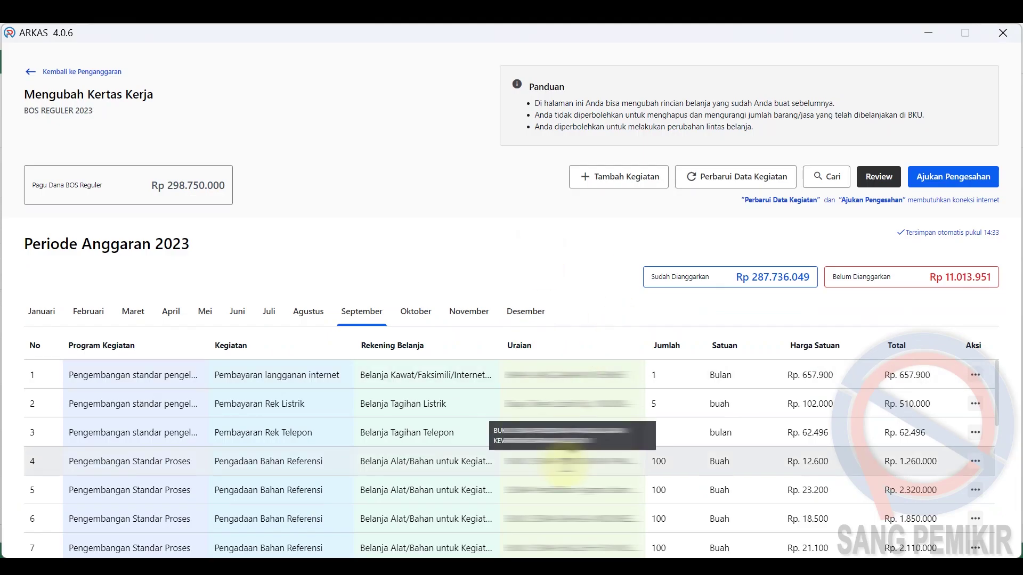
Open the Pancasila dan Kewarganegaraan textbook item's details and check the Pendidikan Agama Islam textbook's price in the Excel plan.
click(973, 464)
click(929, 457)
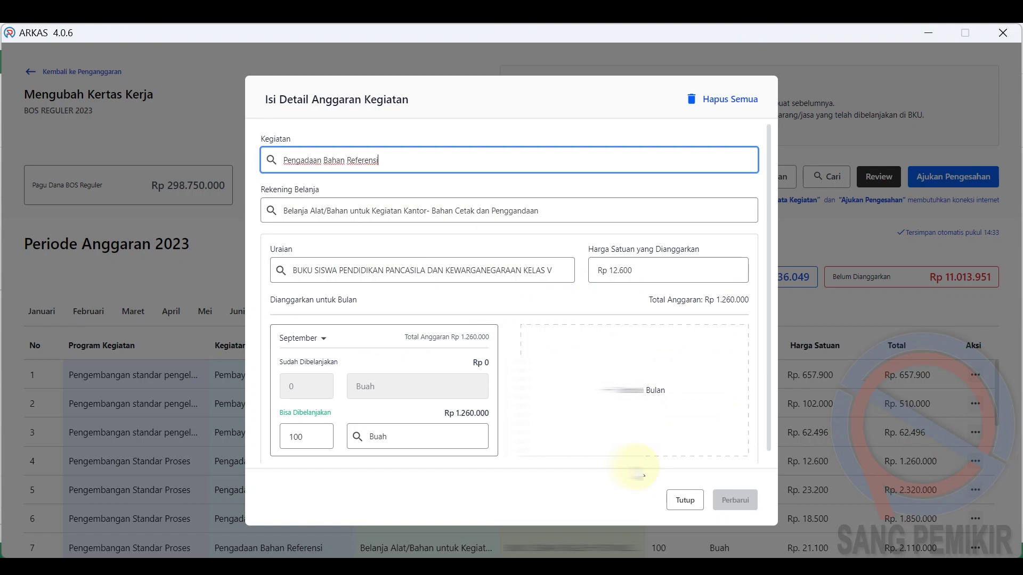
mouse_move(648, 565)
click(577, 511)
click(383, 361)
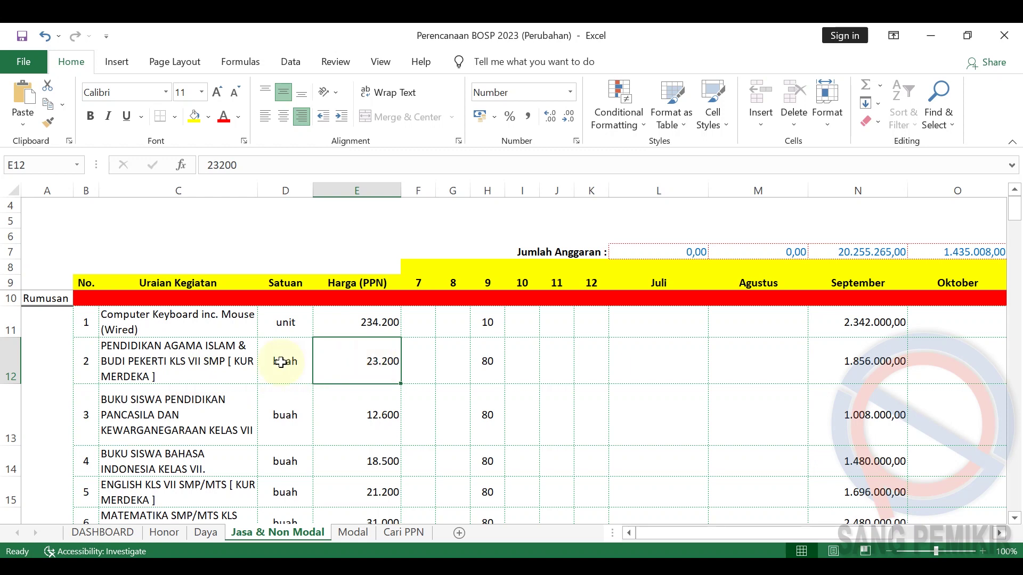
click(10, 357)
click(366, 359)
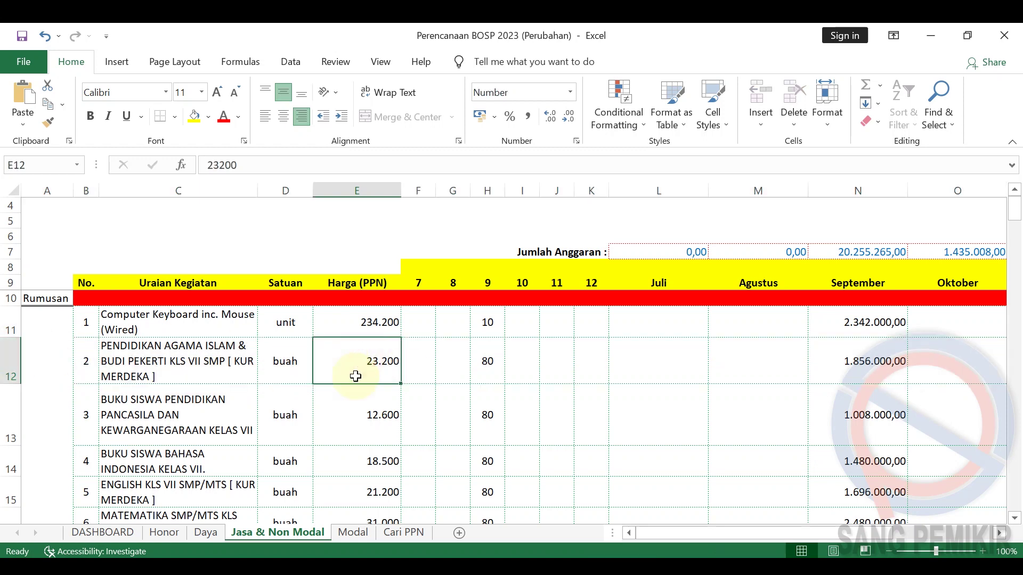
Return to ARKAS, check the Pancasila textbook item's unit price limits, and close its details without updating.
mouse_move(759, 557)
click(757, 506)
mouse_move(674, 273)
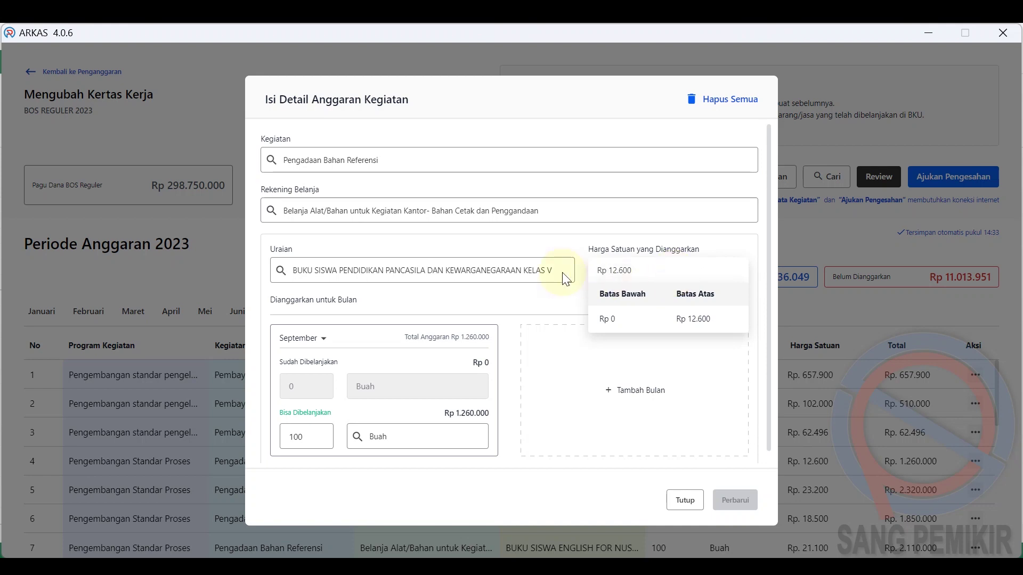
click(648, 567)
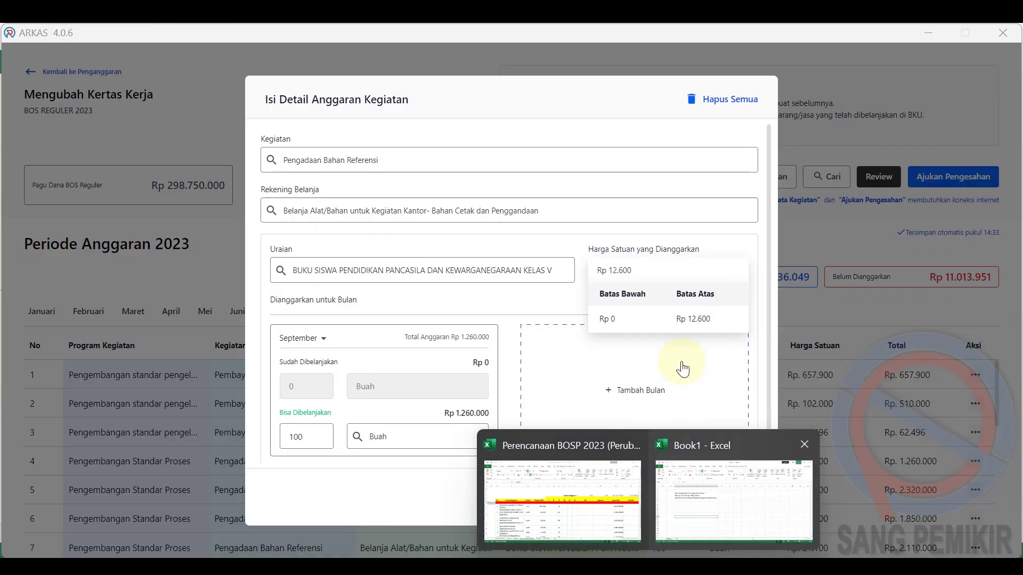
click(626, 471)
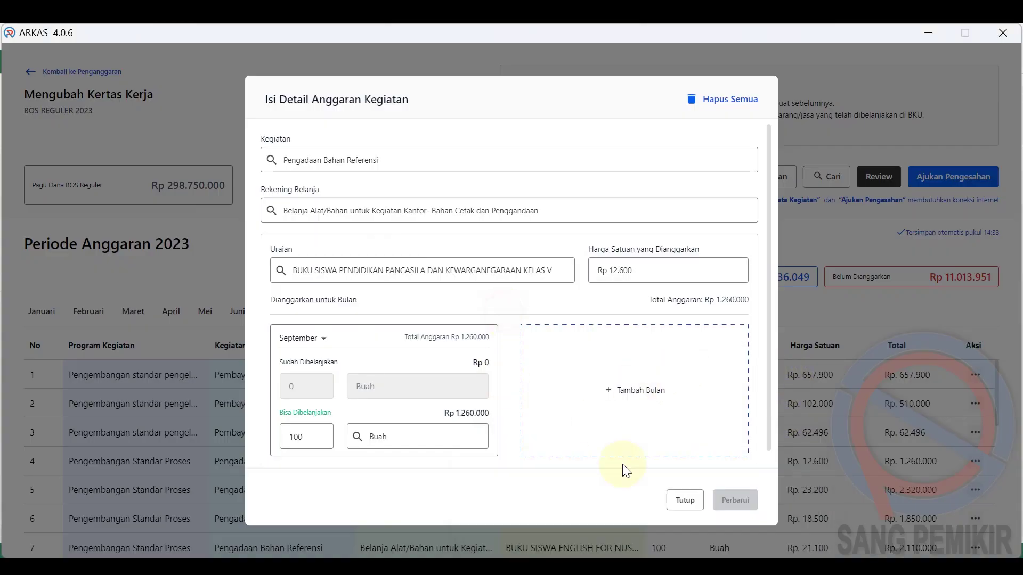
click(685, 501)
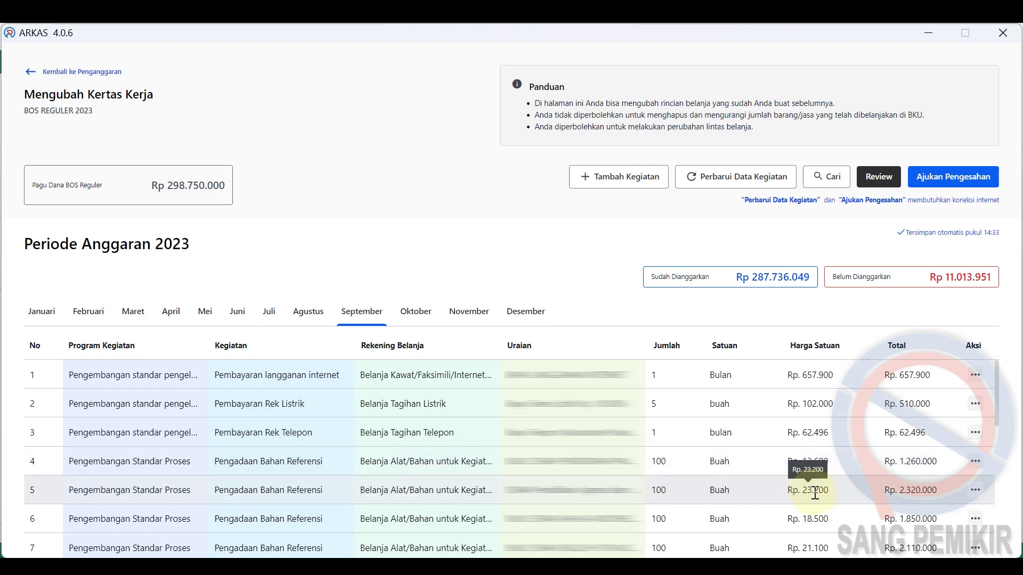
Open the September Pengadaan Bahan Referensi item priced at Rp. 23.200 for editing, and switch to the BOSP plan in Excel.
click(975, 490)
click(950, 482)
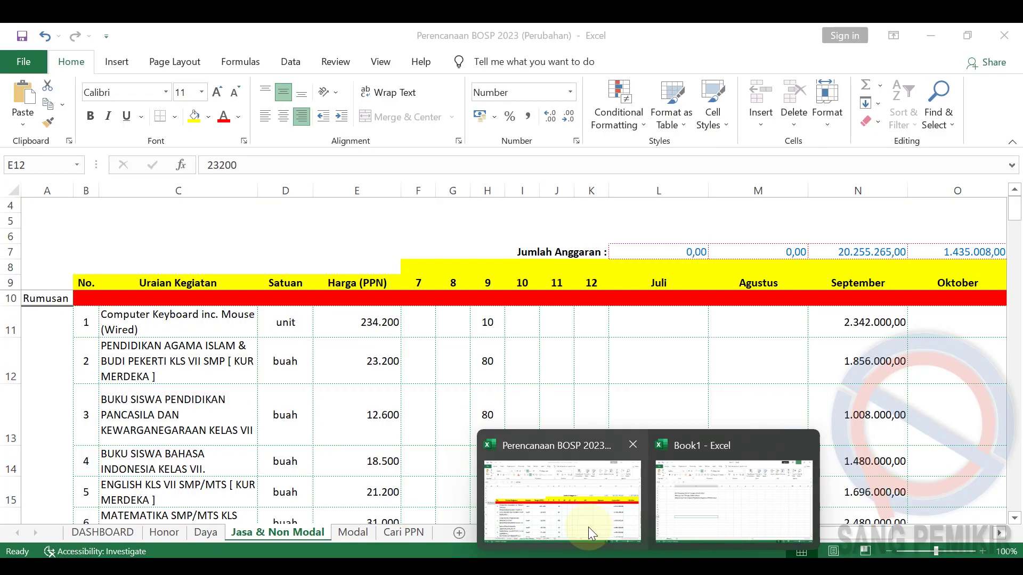
click(588, 527)
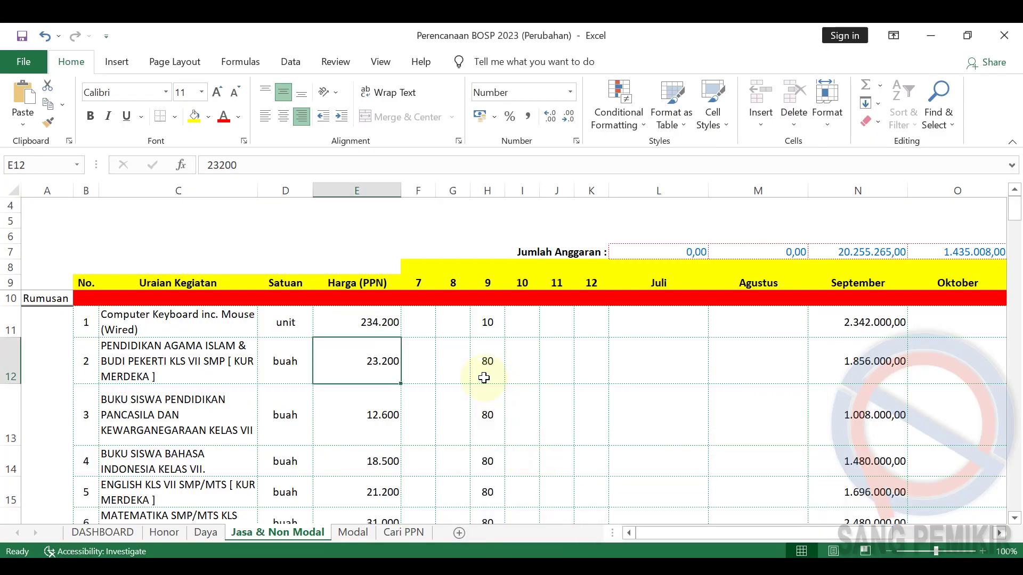
Review the planned September quantities of the class VII textbooks in rows 12 to 19 of the Jasa & Non Modal sheet.
scroll(483, 377, down, 2)
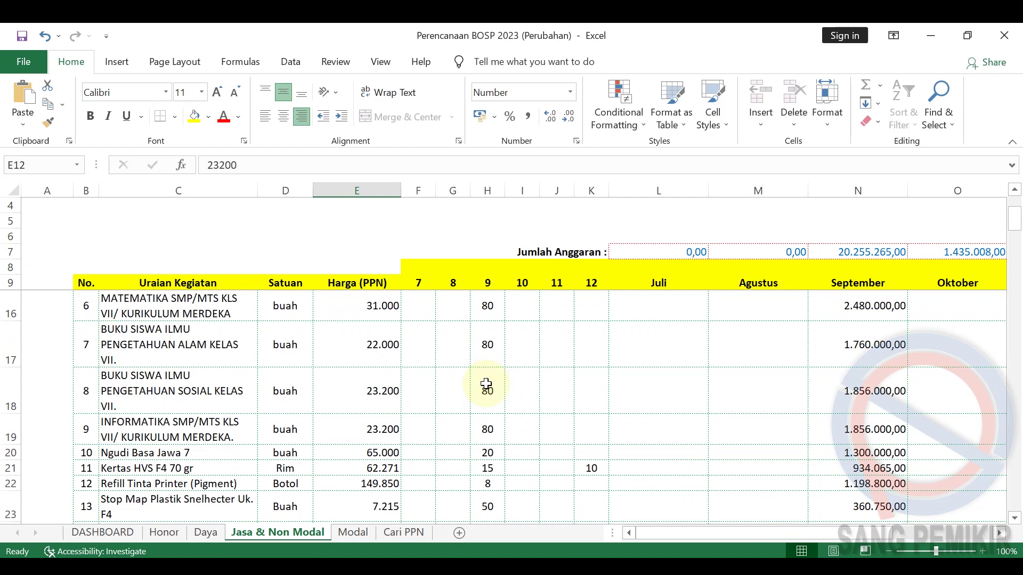
scroll(486, 383, up, 2)
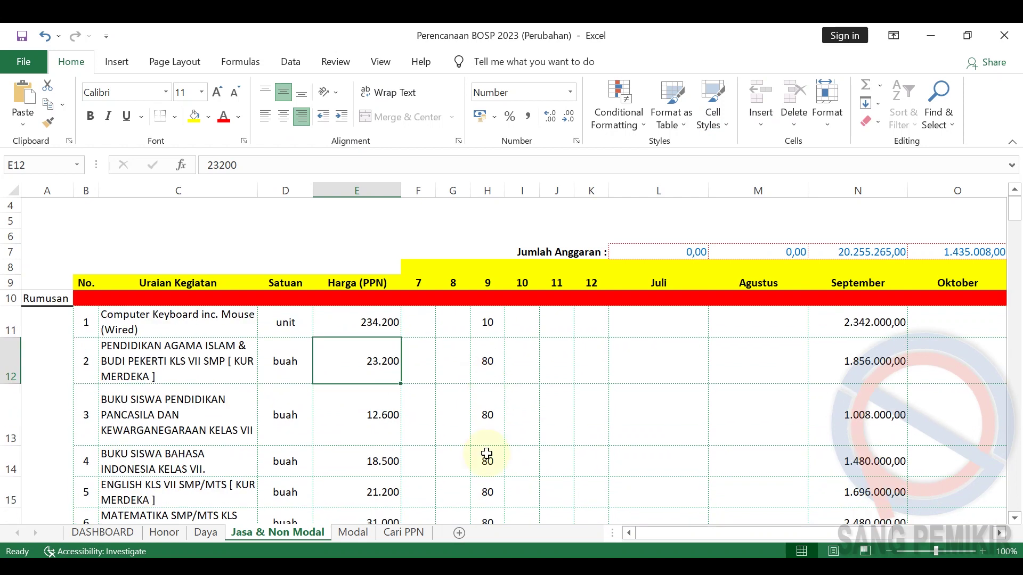
click(488, 362)
click(489, 413)
click(488, 459)
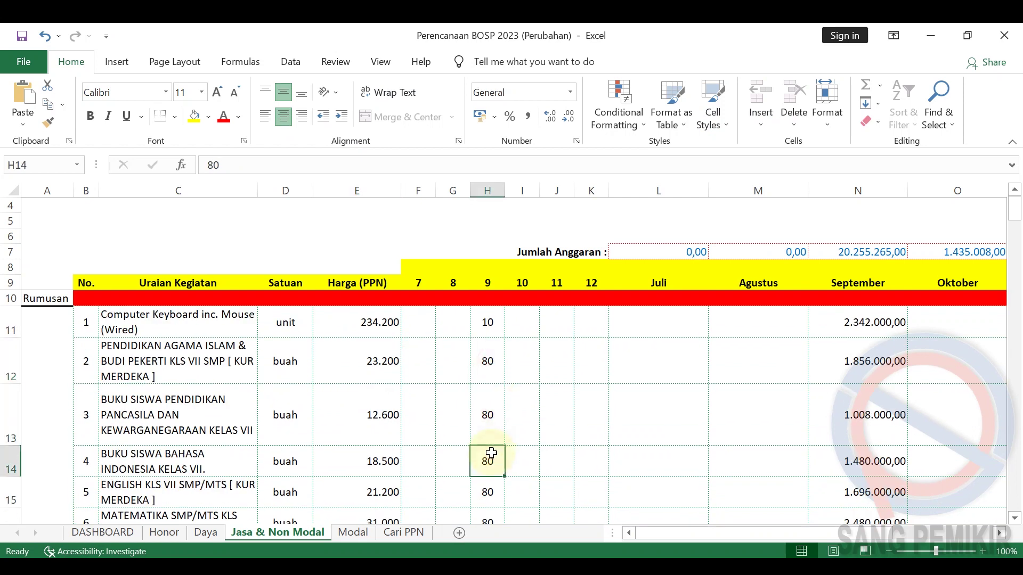
click(485, 373)
click(486, 413)
click(485, 457)
scroll(545, 434, down, 1)
click(488, 398)
click(495, 435)
click(491, 471)
click(487, 504)
scroll(500, 416, down, 2)
scroll(506, 417, up, 2)
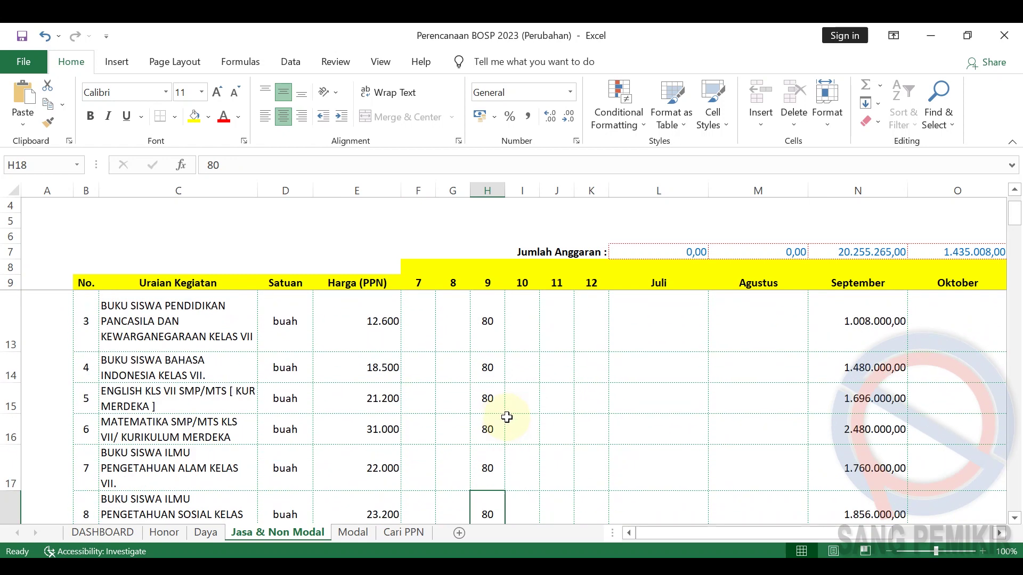
scroll(506, 427, down, 1)
click(499, 431)
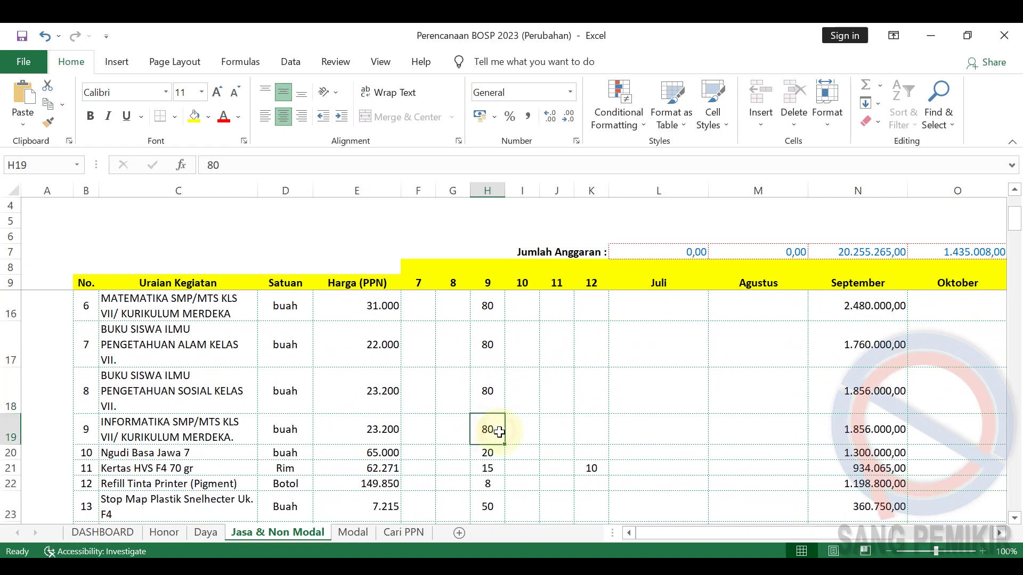
scroll(493, 429, up, 2)
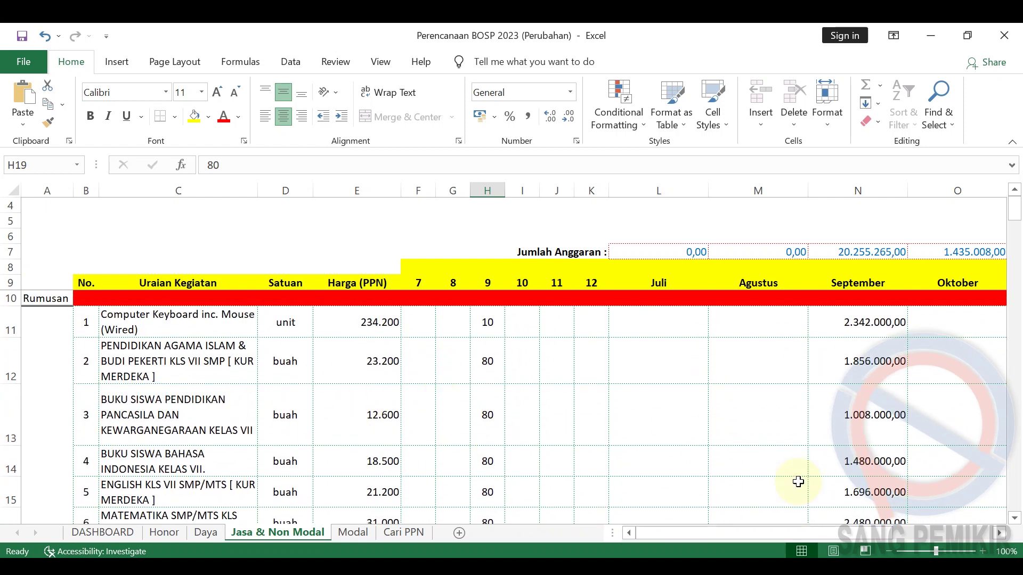
Return to ARKAS, set the September quantity of the Pendidikan Agama Islam textbook to 80, and update the item.
key(alt+Tab)
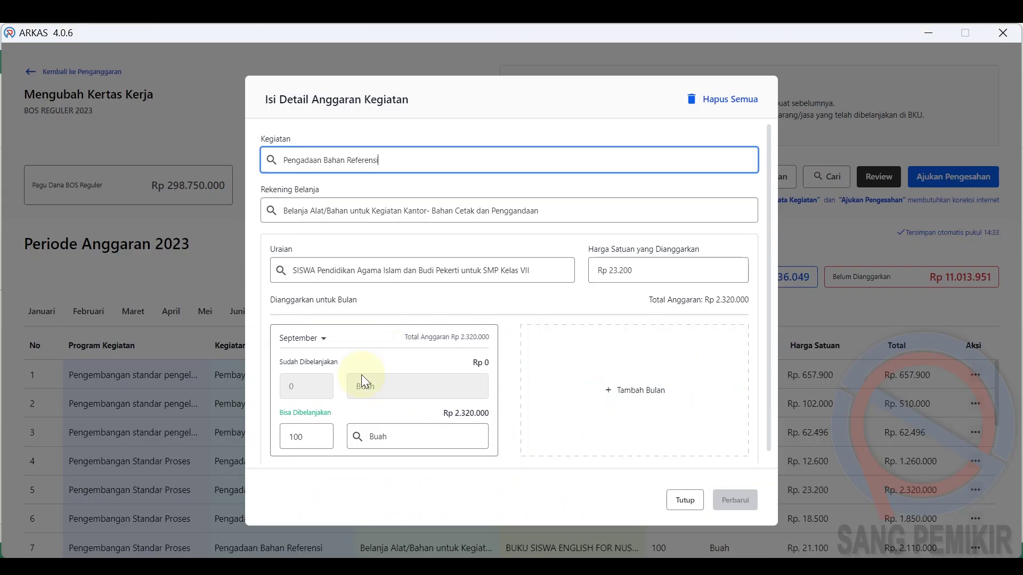
click(666, 266)
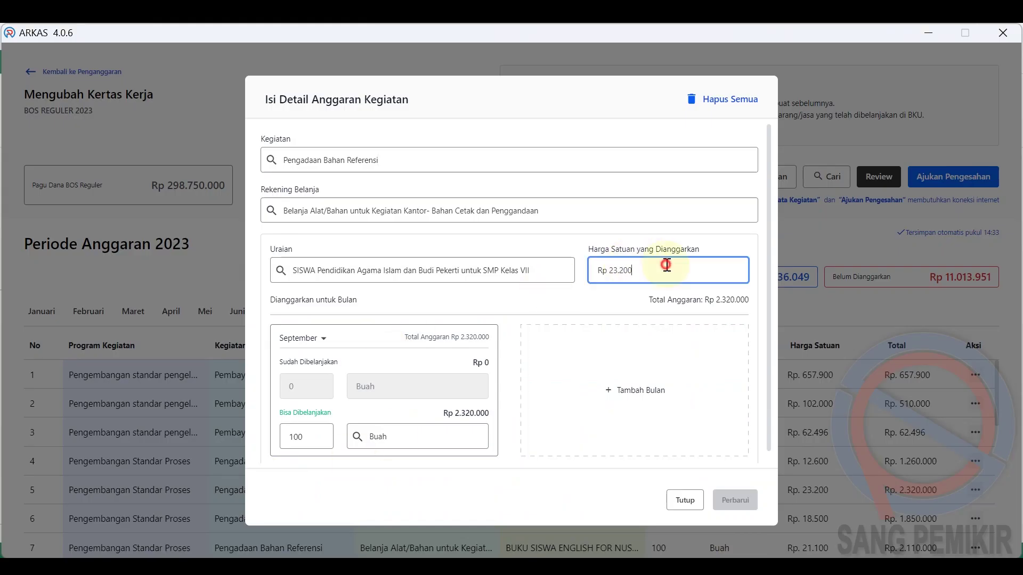
click(563, 233)
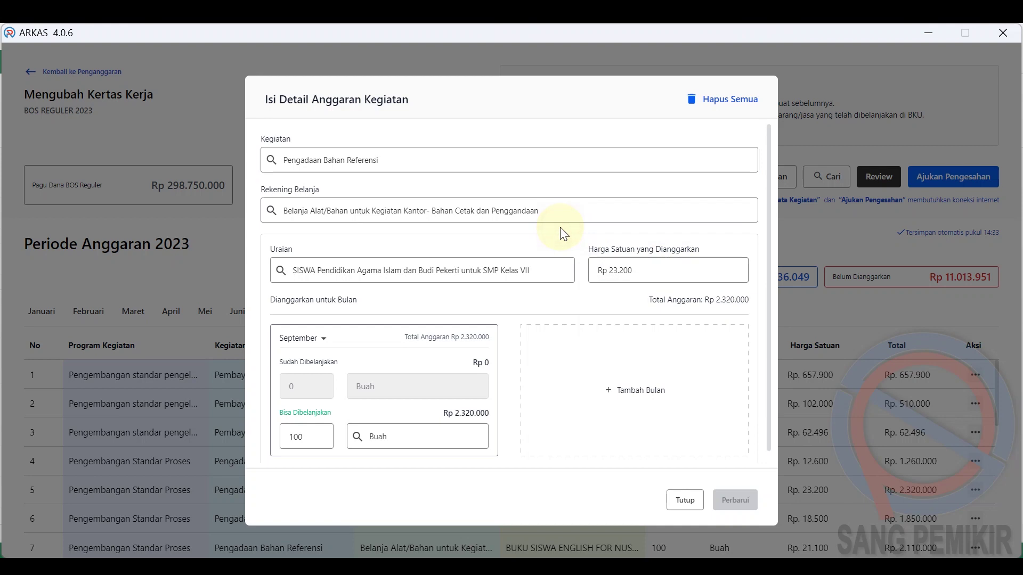
drag(313, 434, 281, 438)
text(80)
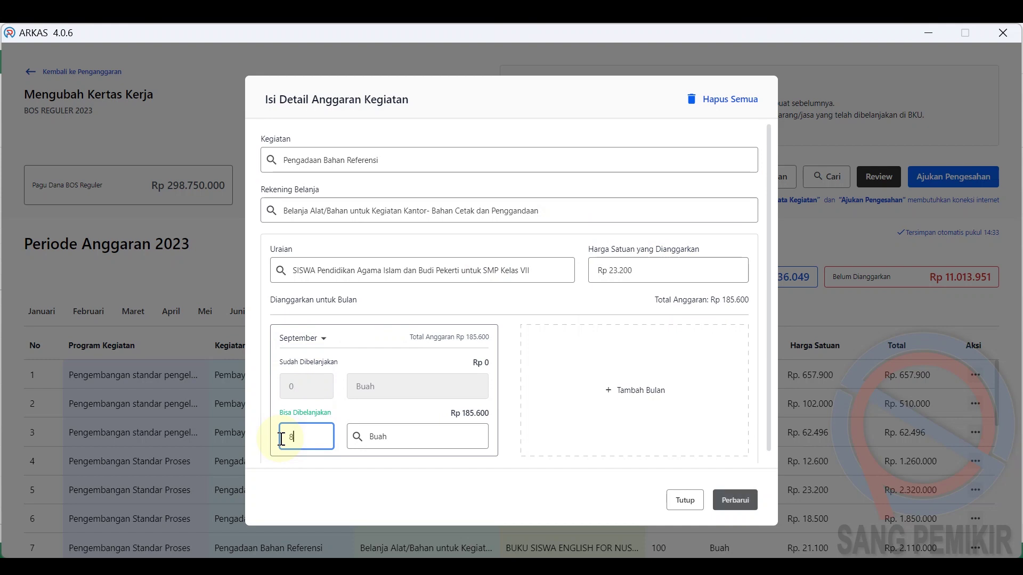
click(267, 412)
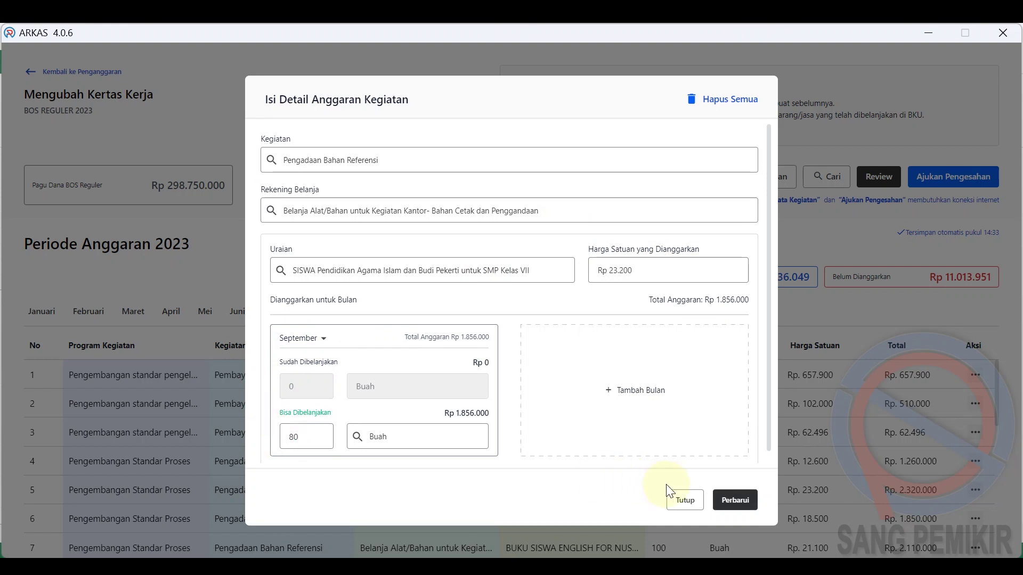
click(725, 489)
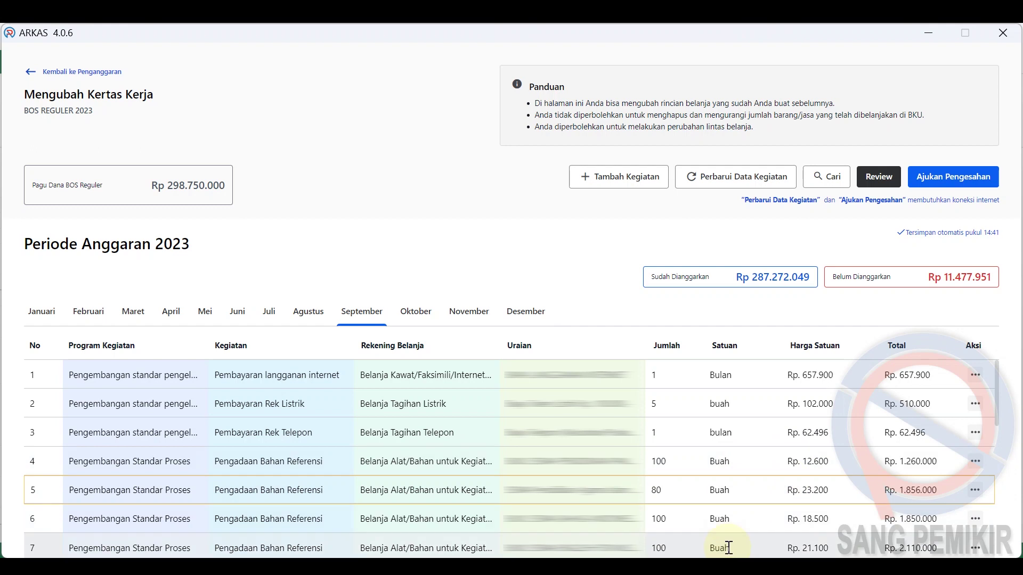
Switch to the BOSP plan in Excel and check the planned price and September quantity of the Pancasila textbook in row 13.
mouse_move(754, 568)
mouse_move(655, 567)
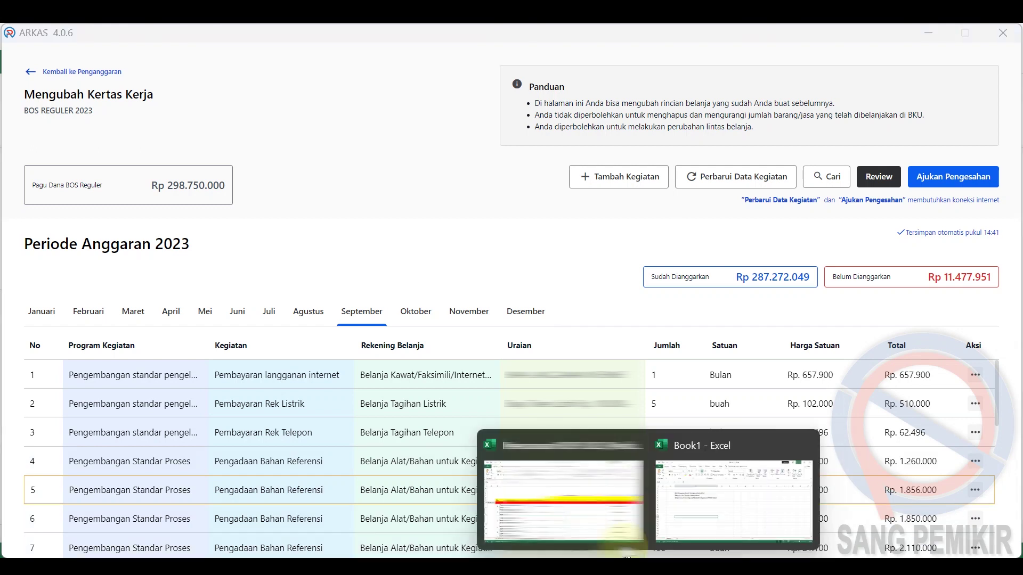
click(563, 480)
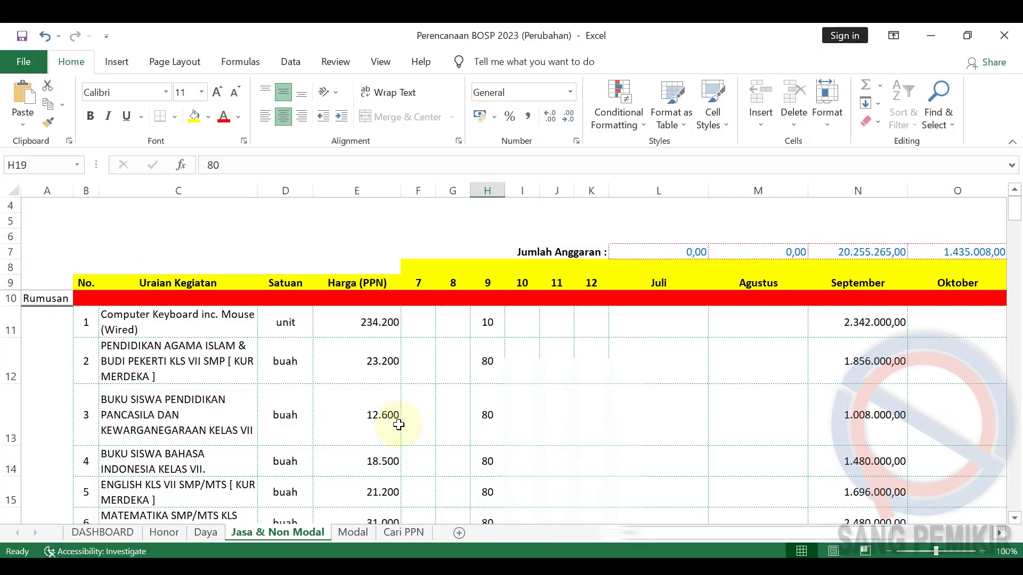
click(383, 417)
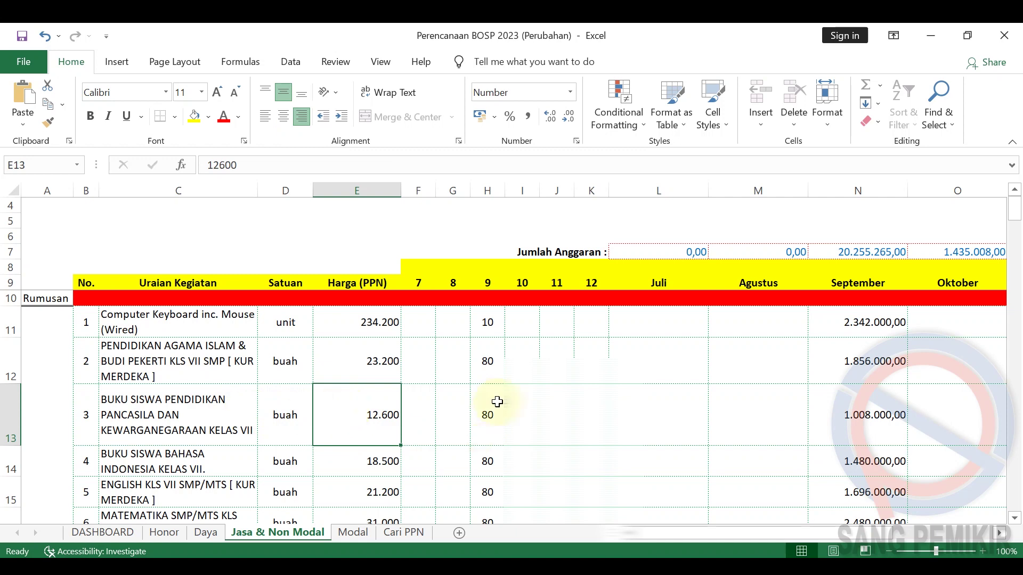
Return to ARKAS, set the September quantity of the Rp. 12.600 Pancasila textbook to 80, and update the item.
mouse_move(740, 566)
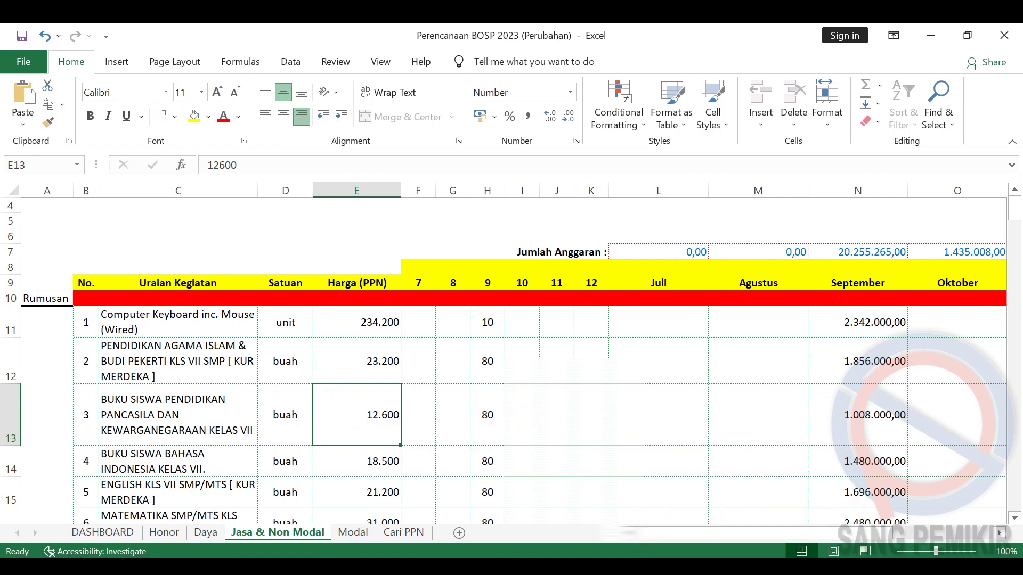
click(690, 444)
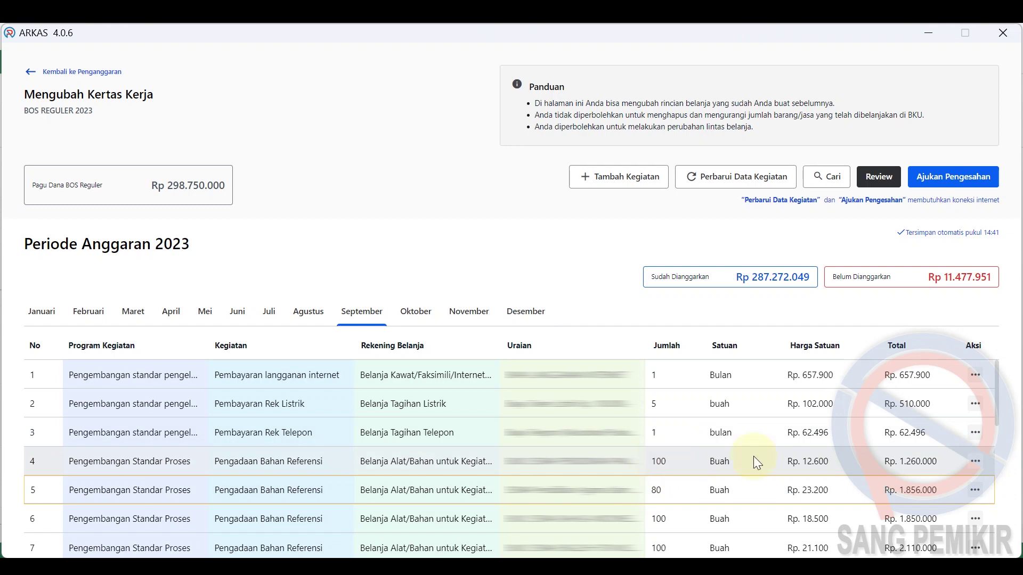
click(975, 461)
click(968, 464)
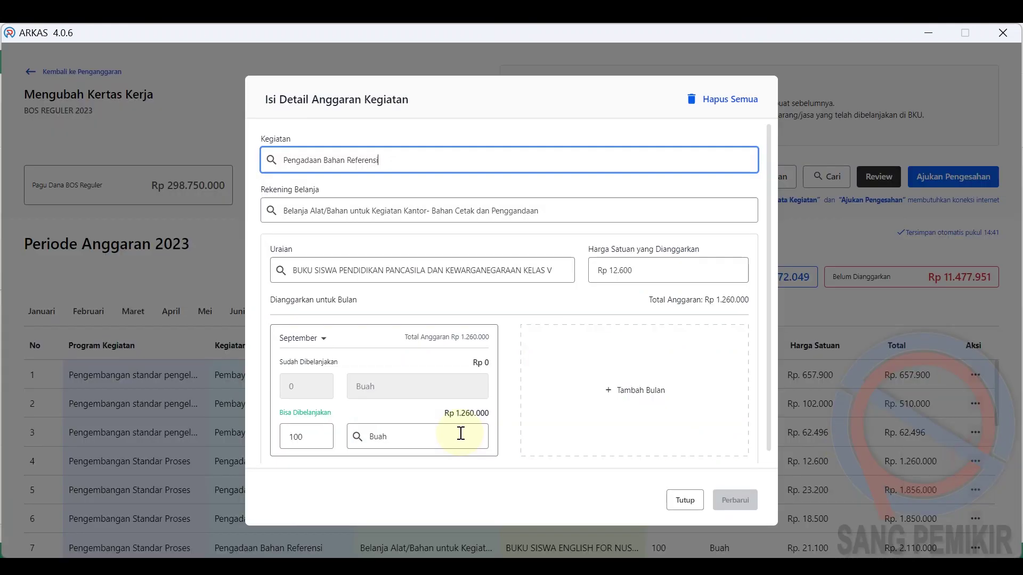
click(297, 437)
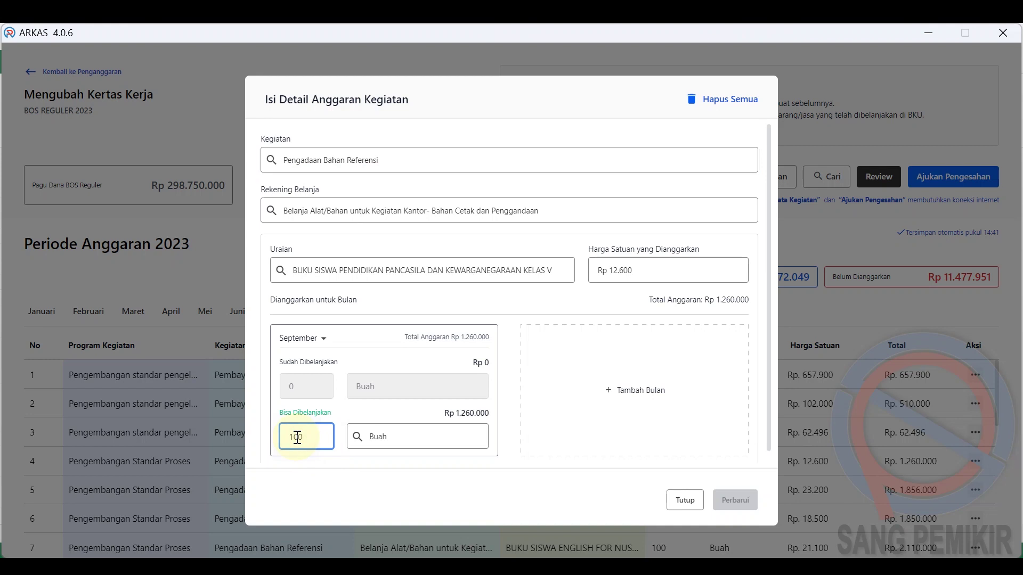
key(BackSpace)
key(BackSpace)
key(BackSpace)
text(80)
click(263, 424)
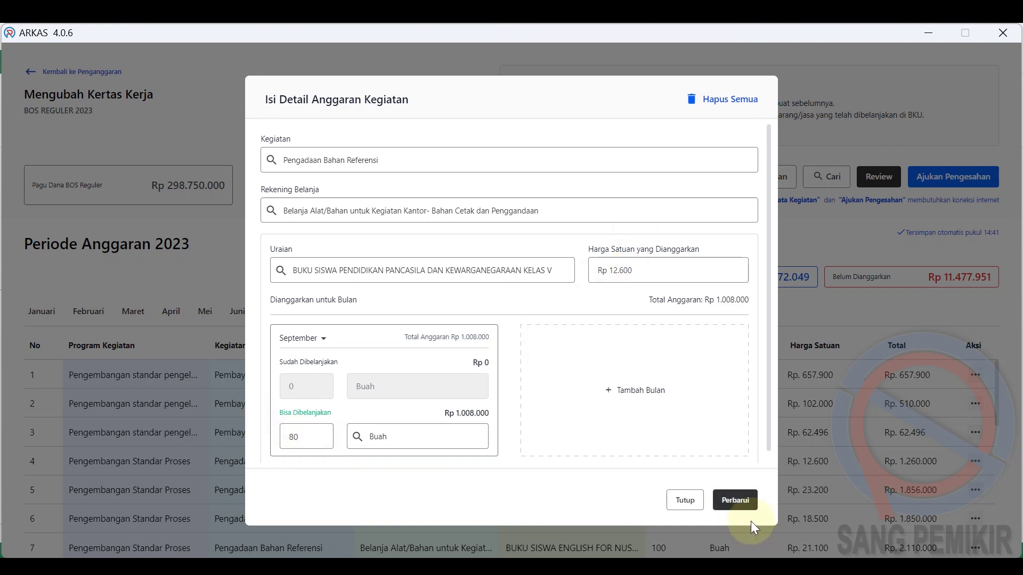
click(738, 500)
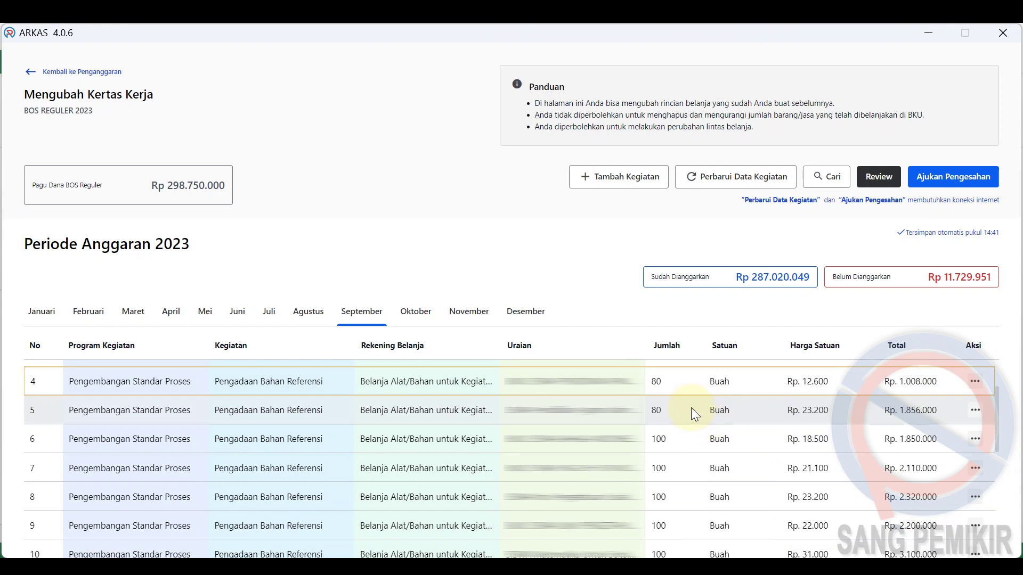
Start a new budget entry with the activity Pengadaan Buku Pelajaran Pokok atau Buku Teks Utama Peserta Didik, found by searching for buku.
scroll(688, 448, down, 3)
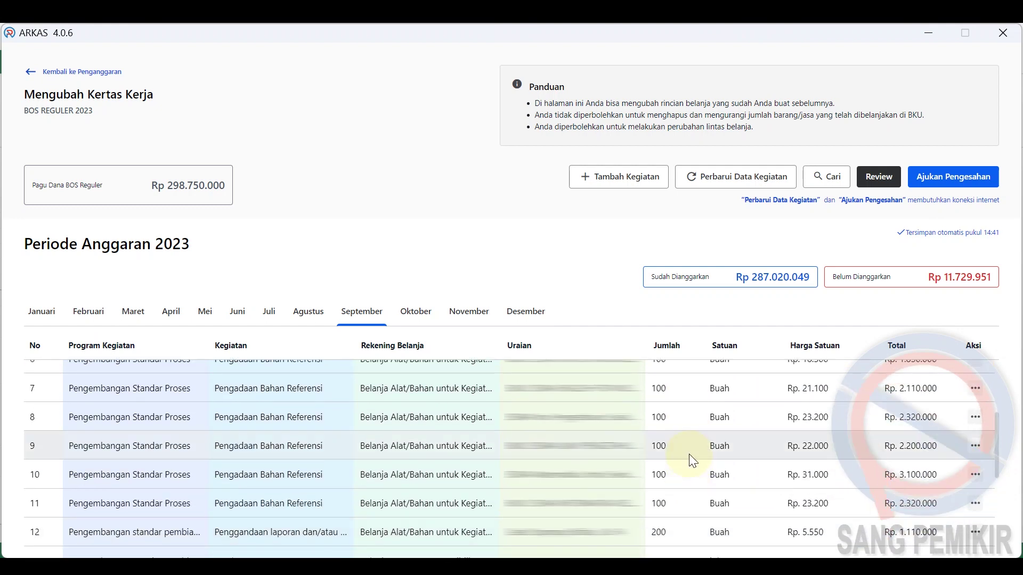
scroll(690, 455, up, 3)
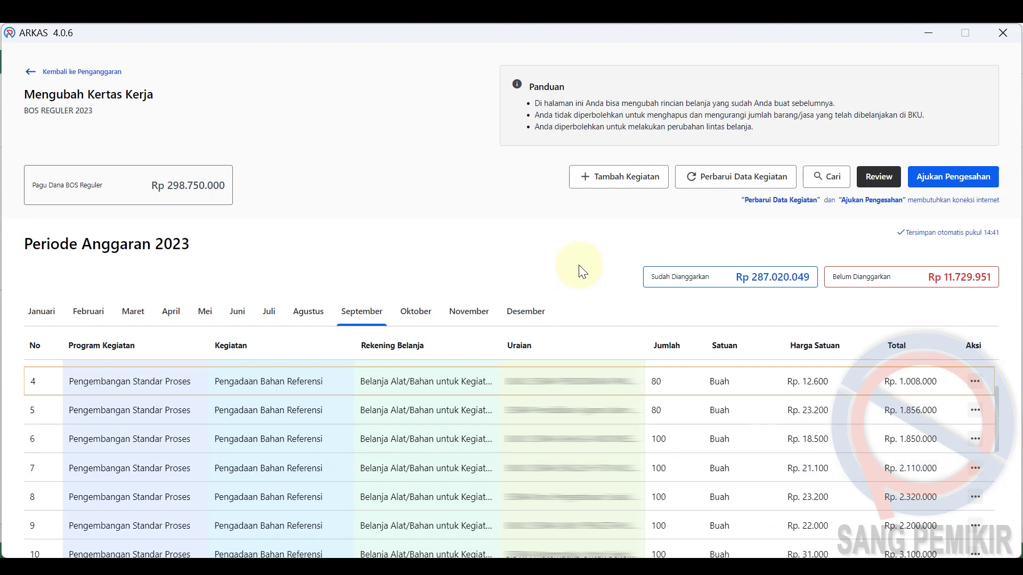
click(612, 179)
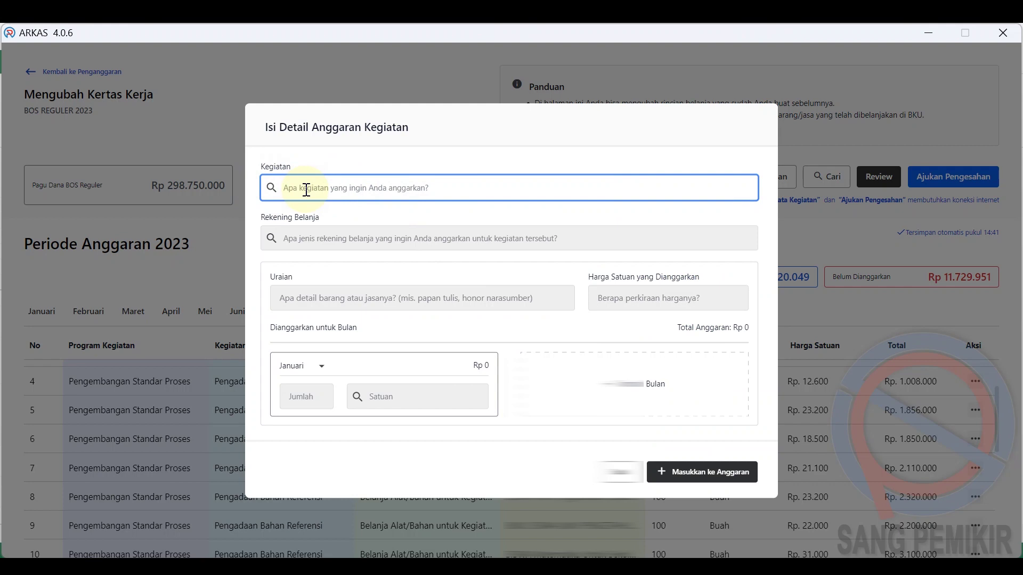
key(Return)
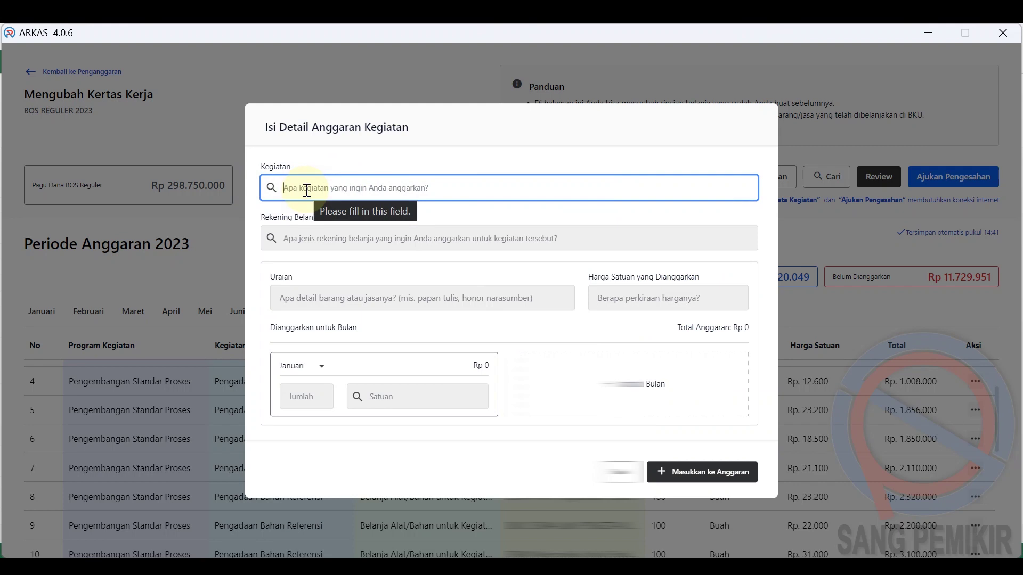
click(306, 190)
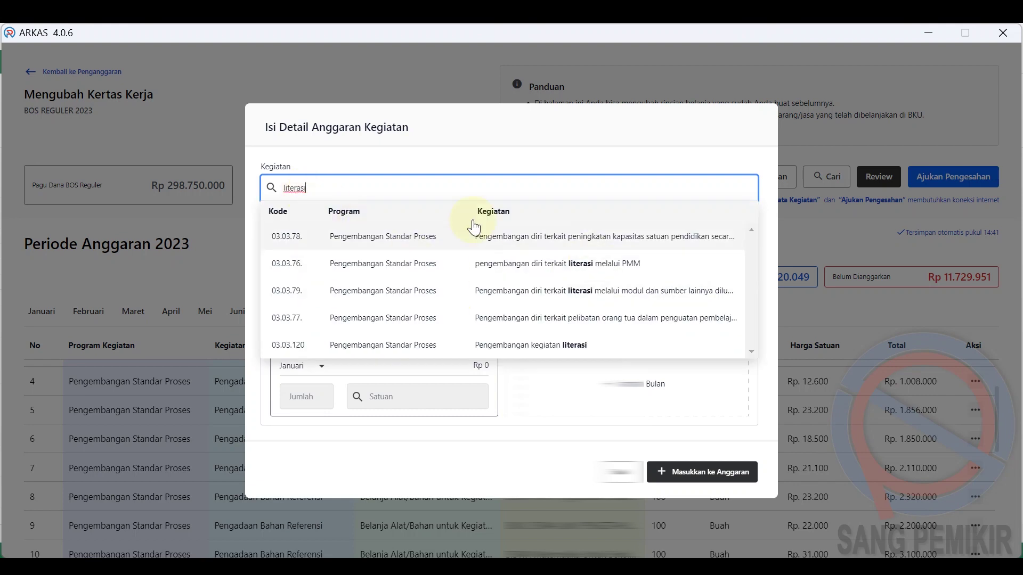
double_click(328, 187)
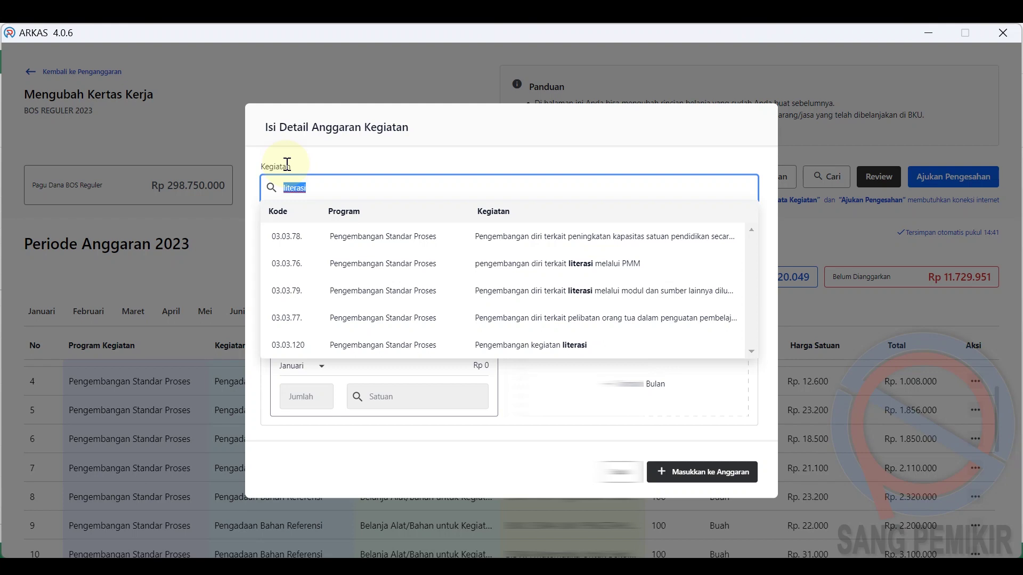
text(bu)
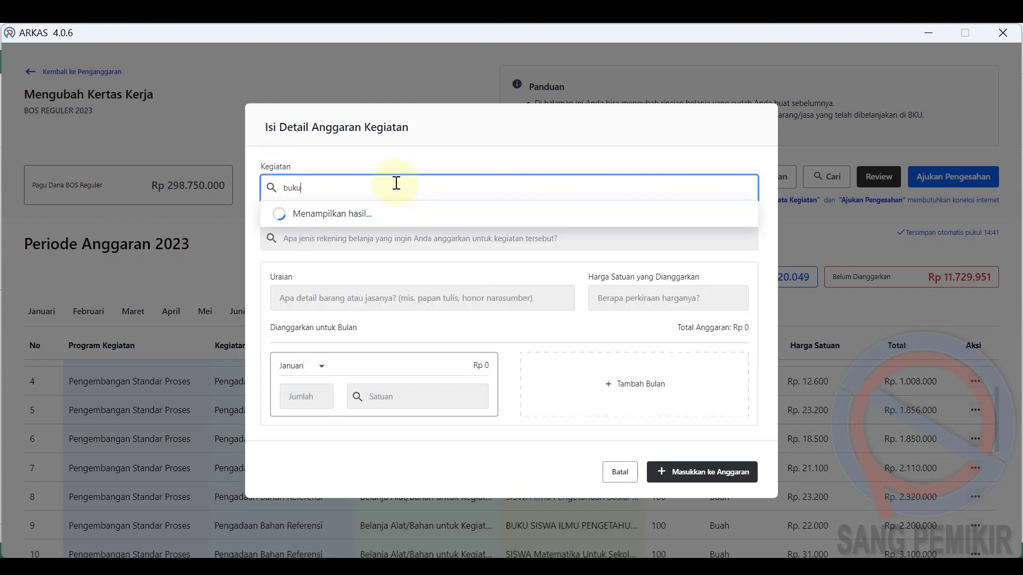
text(ku)
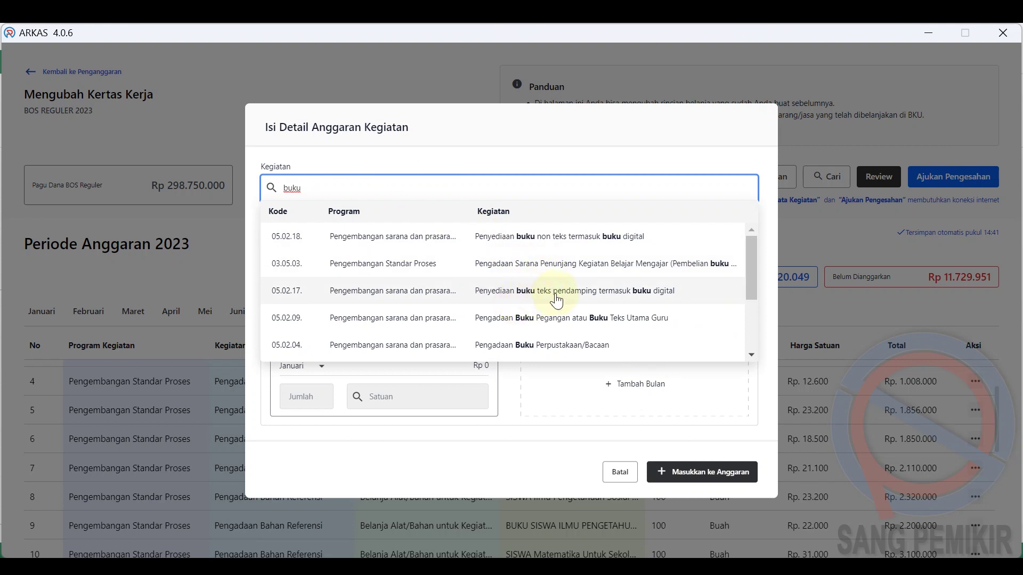
scroll(556, 301, down, 3)
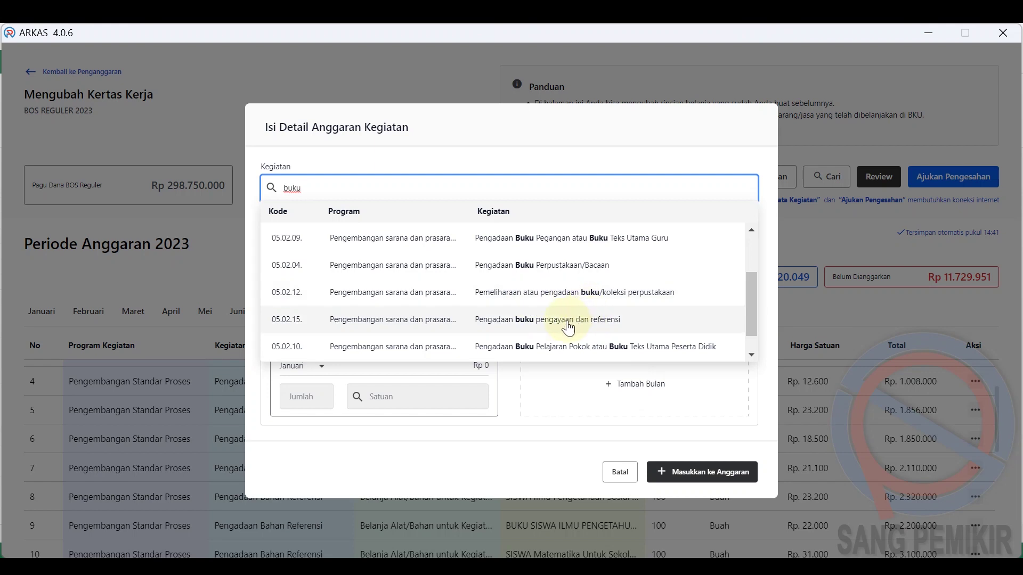
scroll(569, 331, down, 1)
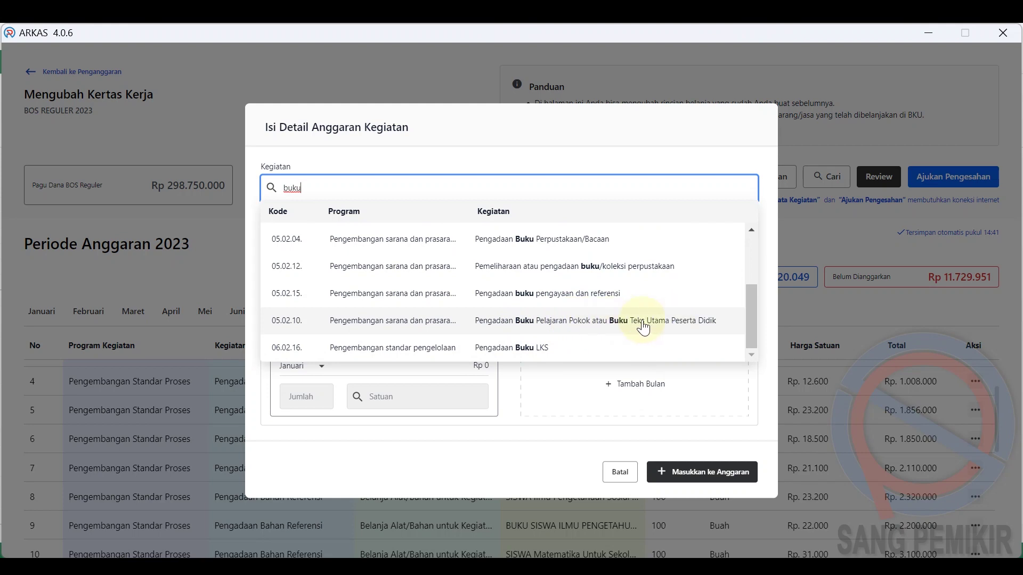
click(574, 325)
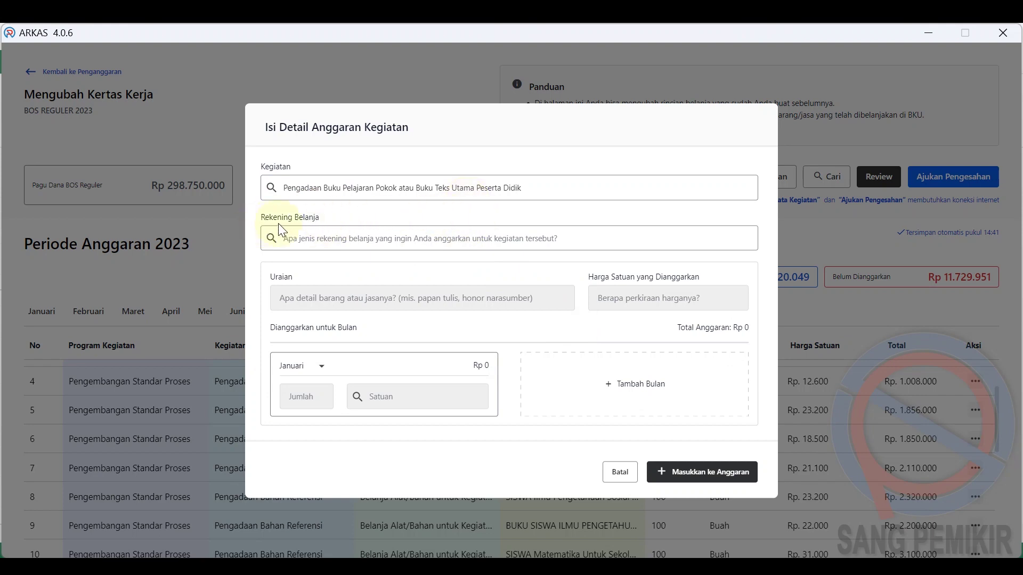
Set the entry's expense account to Belanja Alat/Bahan untuk Kegiatan Kantor- Bahan Cetak dan Penggandaan, found by searching for cetak.
click(335, 236)
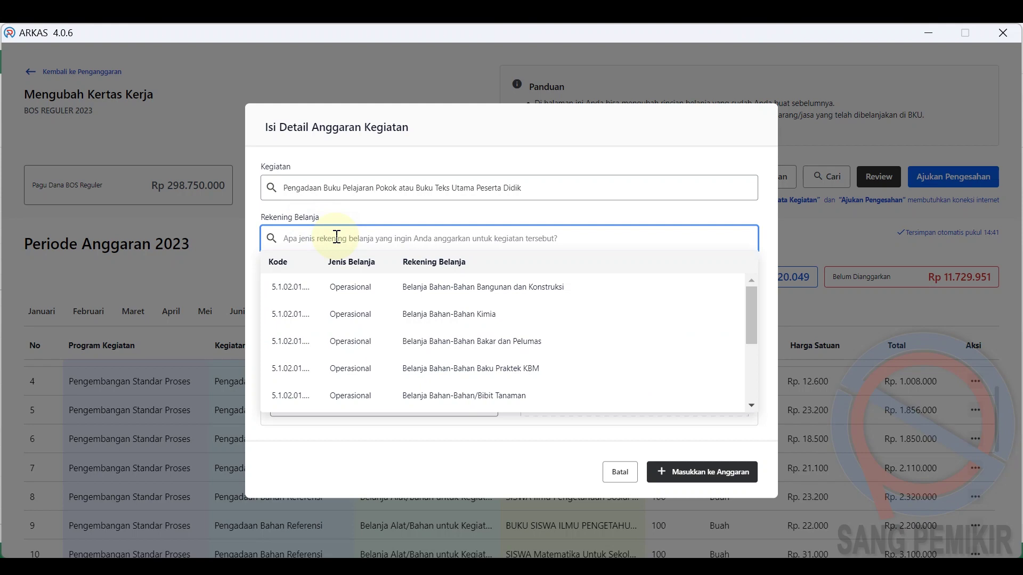
text(cetak)
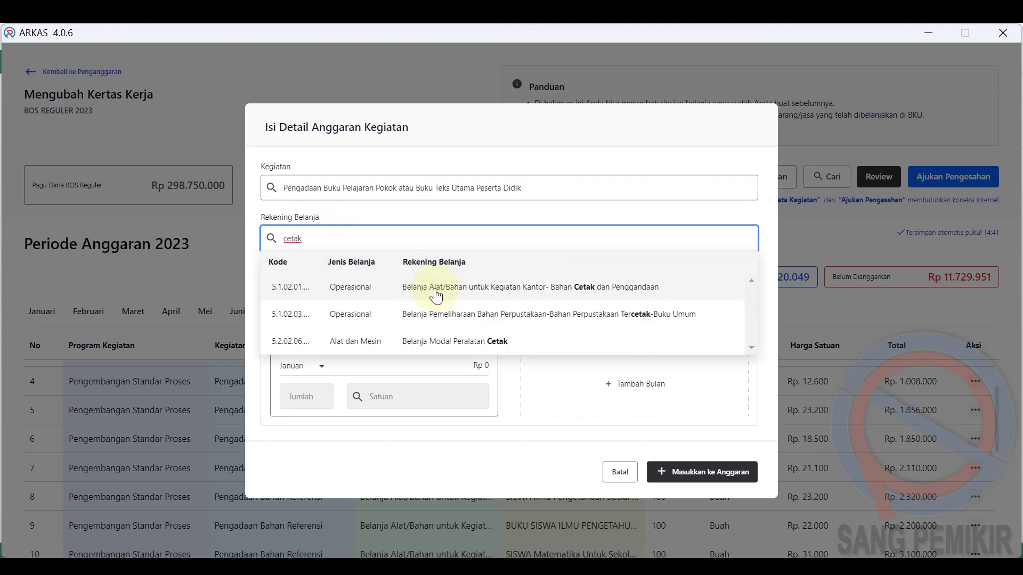
click(584, 296)
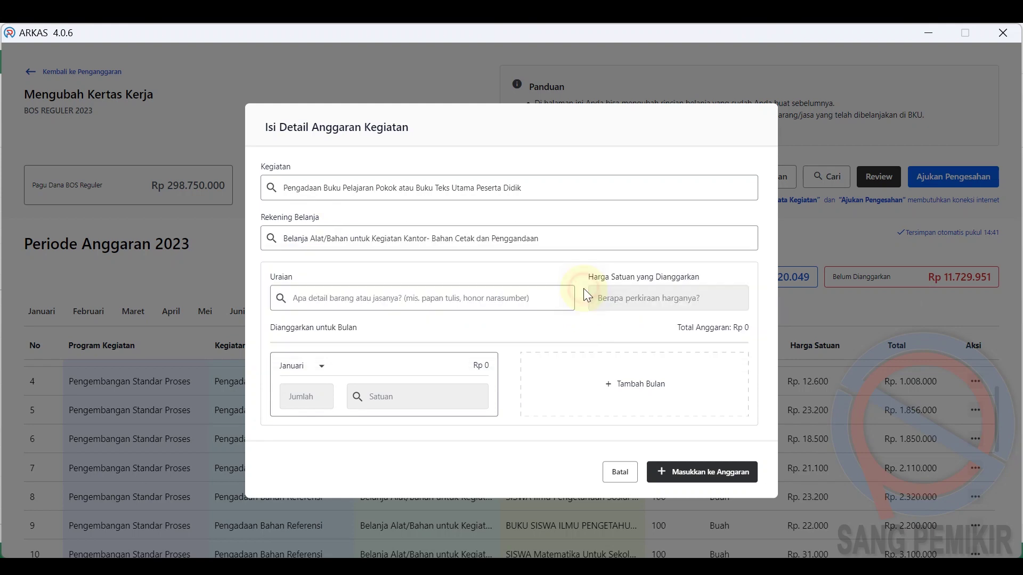
Search the entry's item descriptions for buku and kurikulum merdeka, and look through the listed textbooks.
click(495, 297)
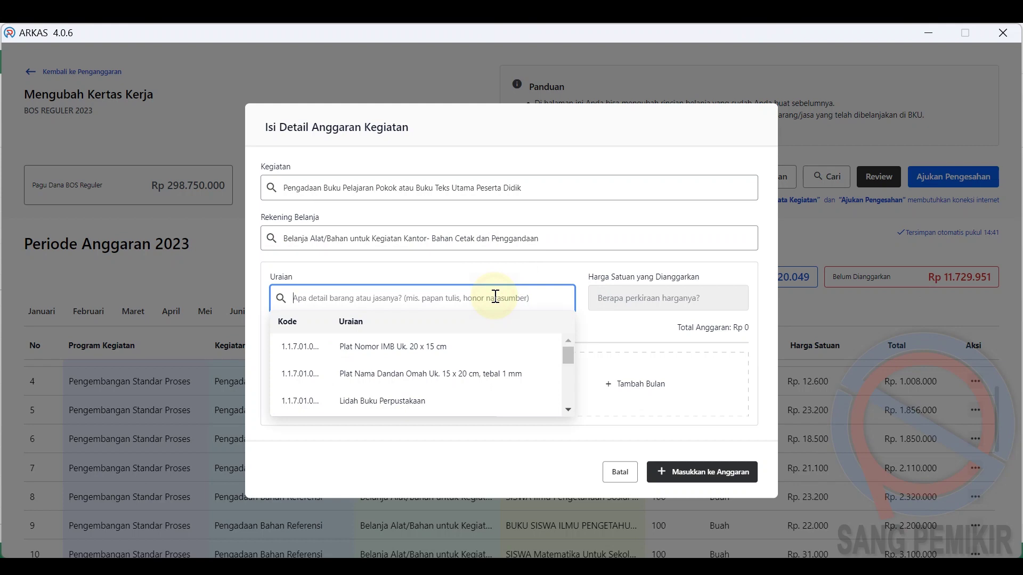
mouse_move(567, 353)
mouse_down()
mouse_move(567, 375)
mouse_move(564, 348)
mouse_up()
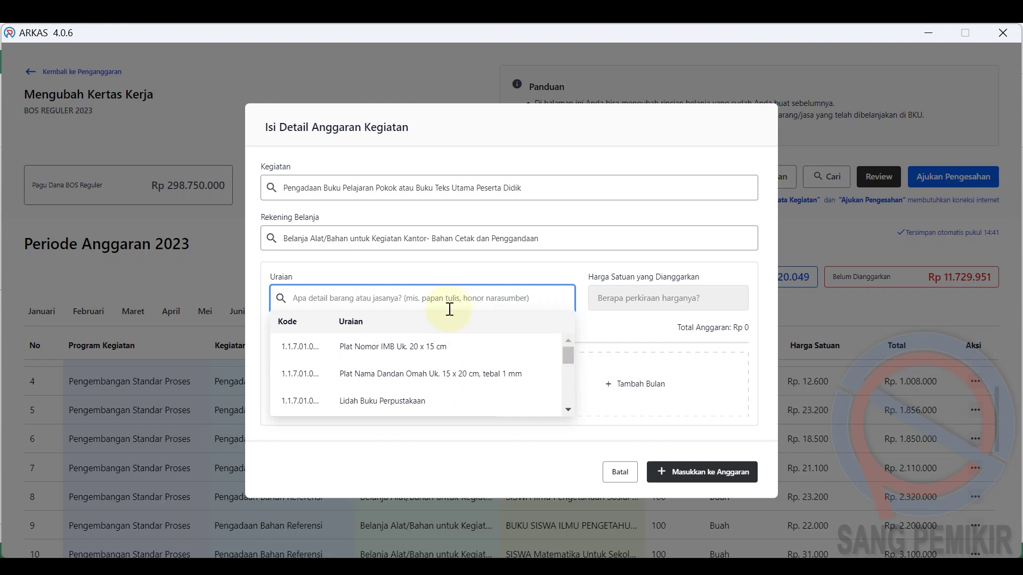
text(bu)
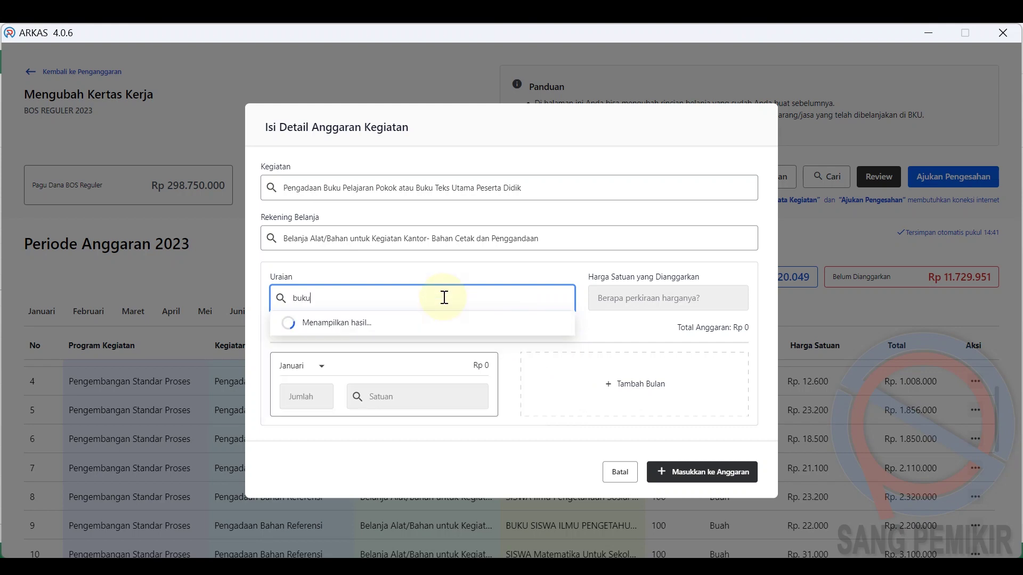
text(ku)
key(BackSpace)
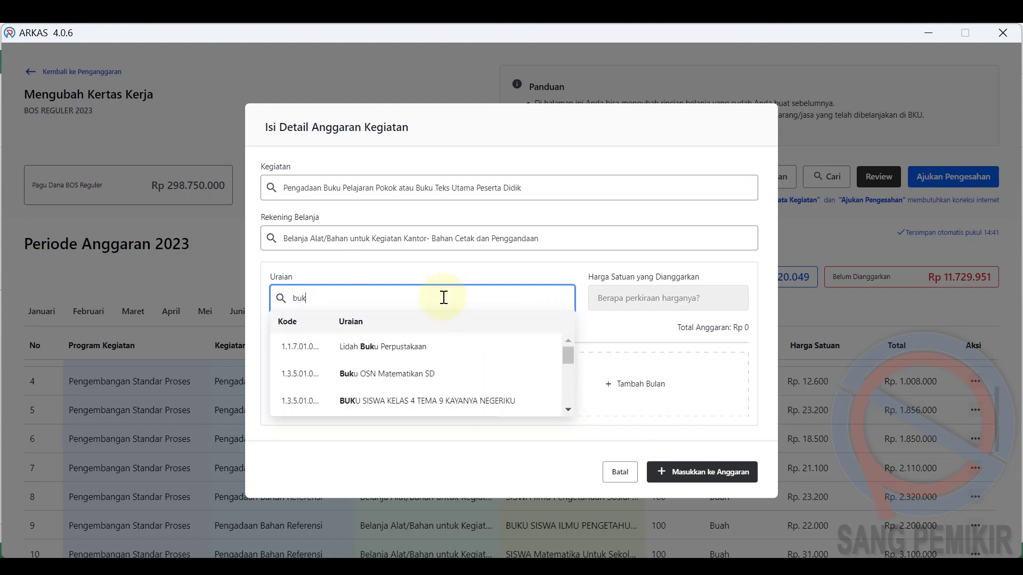
key(BackSpace)
key(BackSpace)
key(BackSpace)
text(kuri)
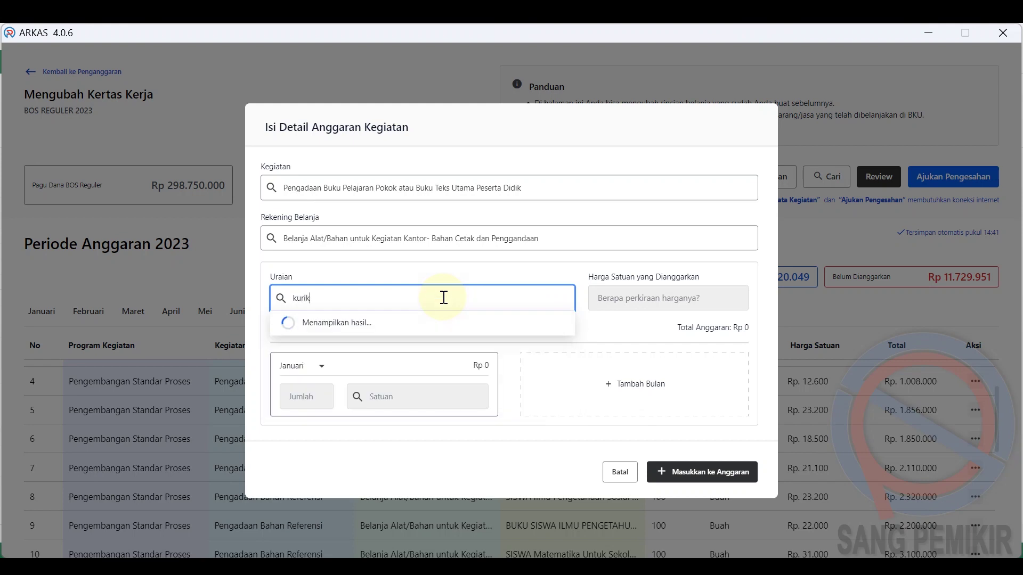
text(kulum merdeka)
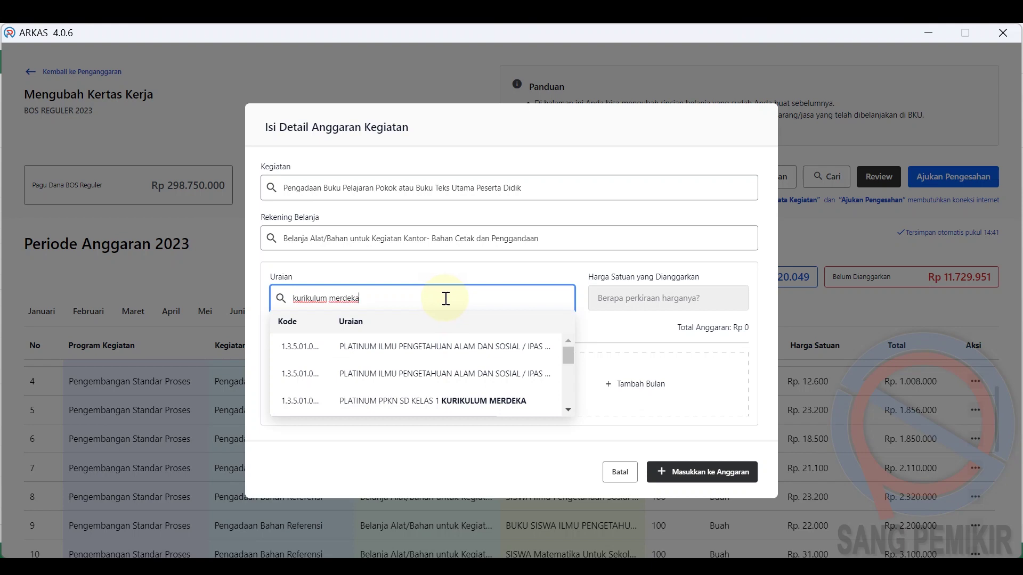
drag(570, 347, 561, 396)
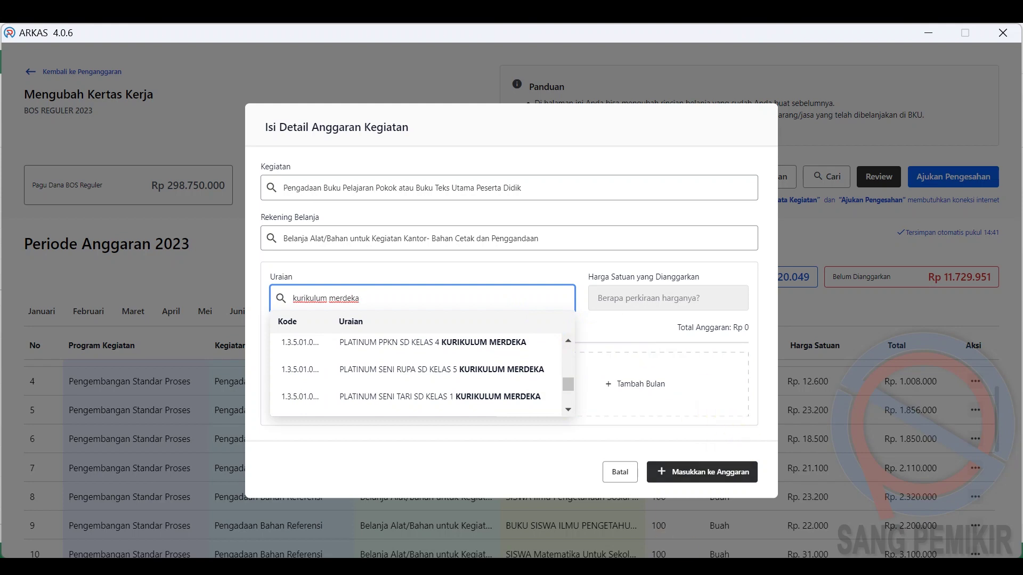
Switch to the BOSP plan in Excel and copy the Pancasila textbook's full description from cell C13.
click(646, 567)
click(579, 536)
click(211, 418)
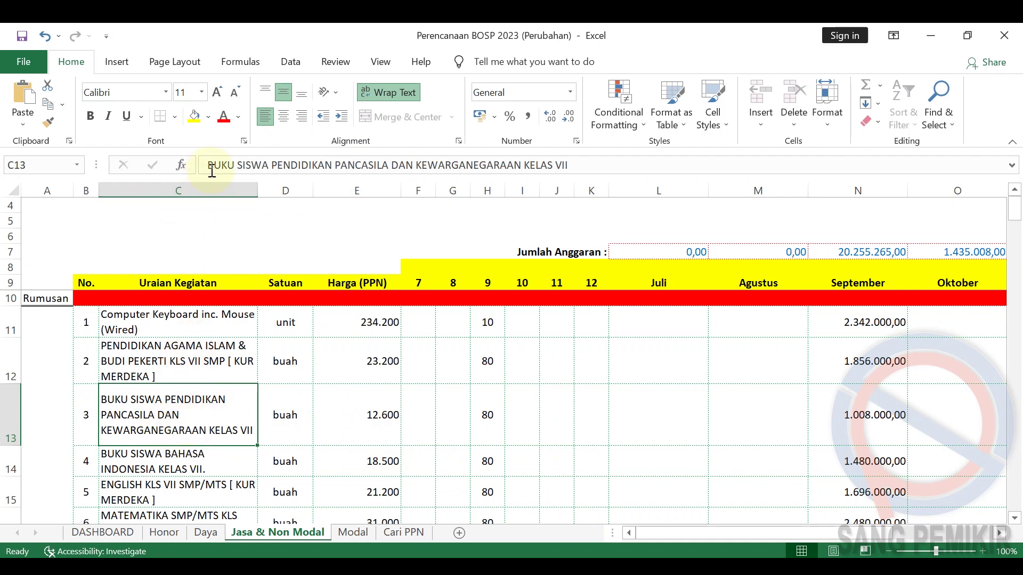
drag(206, 164, 570, 160)
key(ctrl+c)
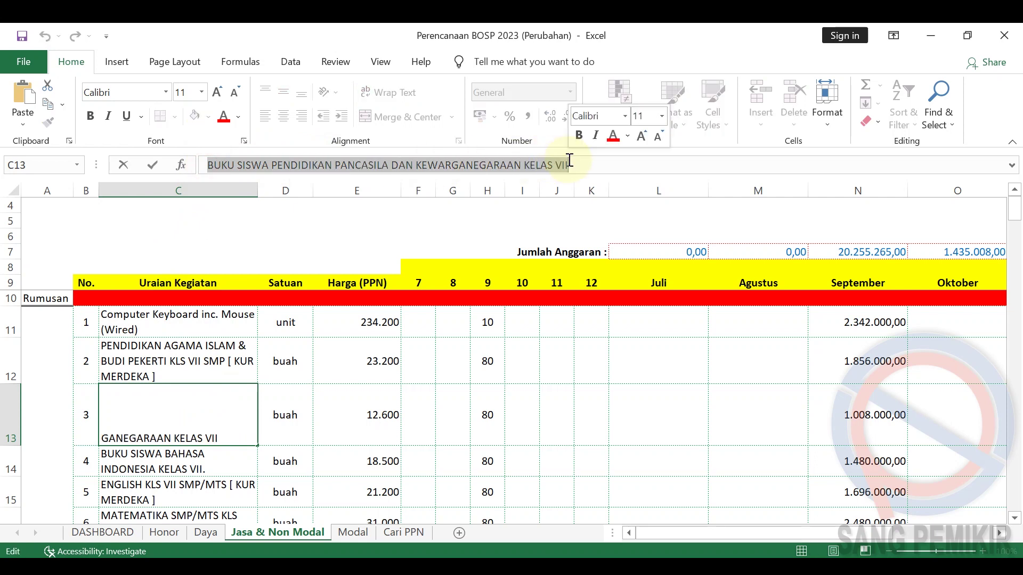
click(298, 418)
Return to ARKAS, paste the copied description as the entry's Uraian, and choose the first matching Pancasila textbook.
key(alt+Tab)
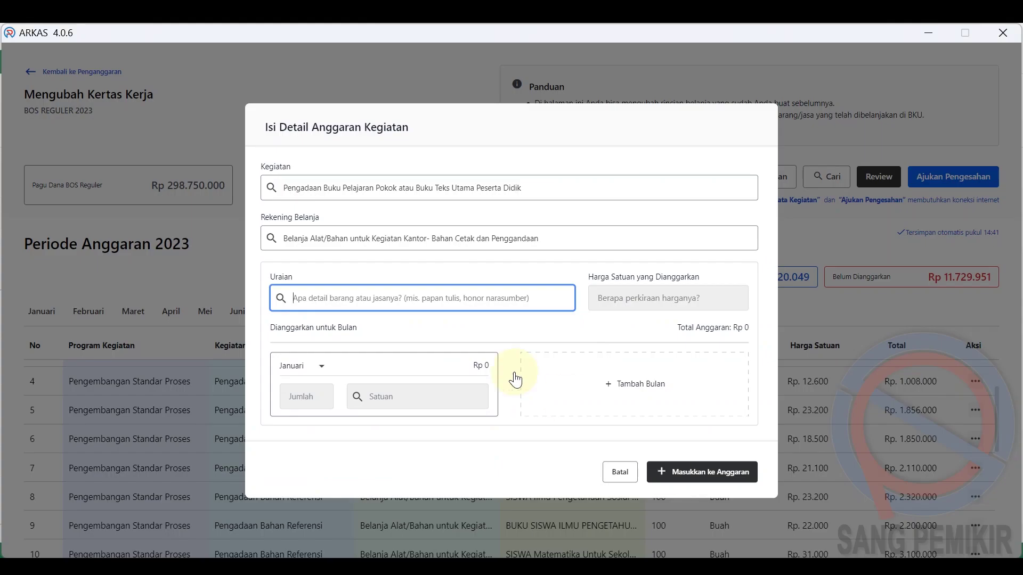
key(ctrl+v)
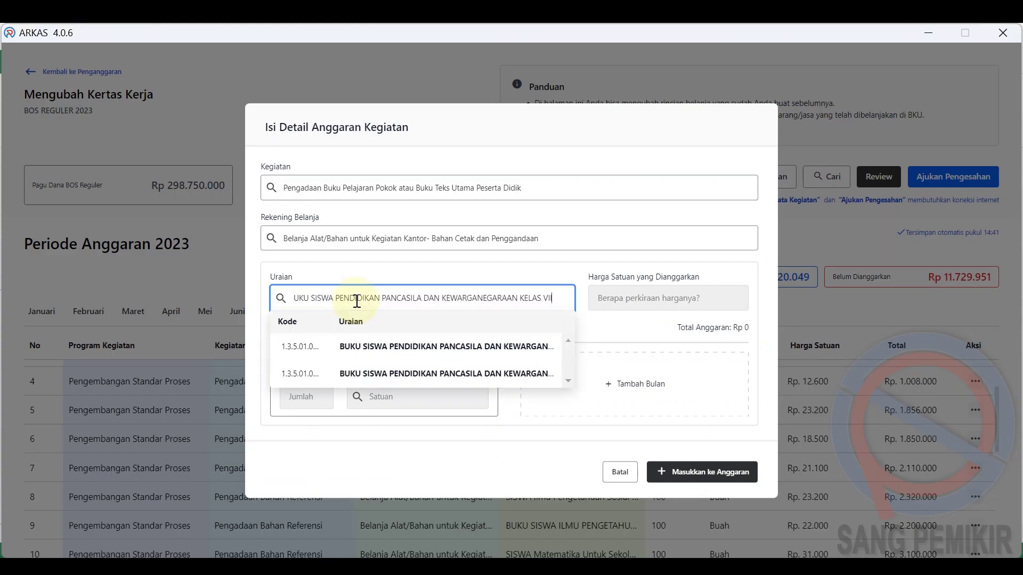
click(456, 349)
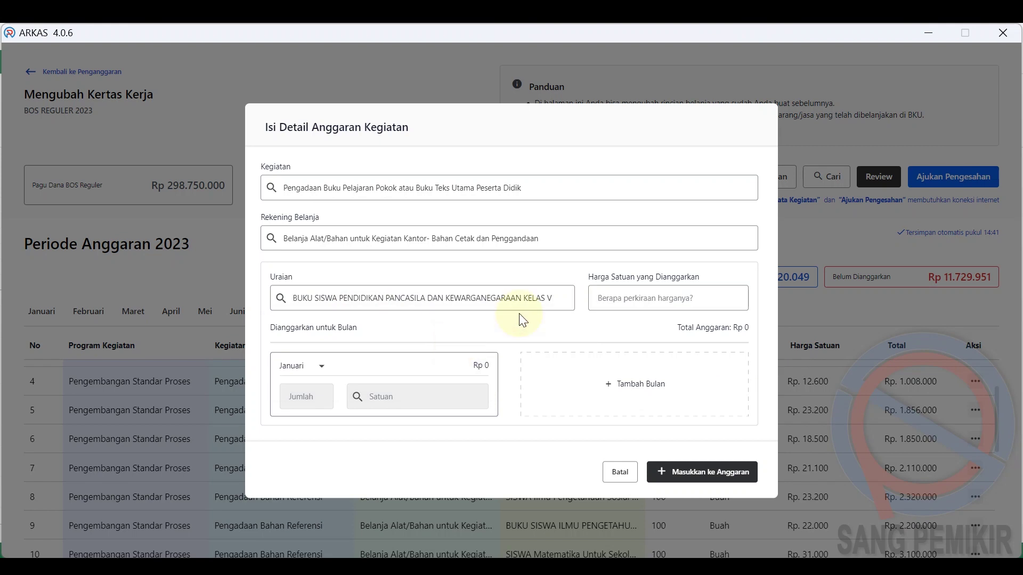
Reselect the first matching Pancasila textbook and, after checking its price in the Excel BOSP plan, set the ARKAS entry's unit price to Rp 12.600.
click(555, 297)
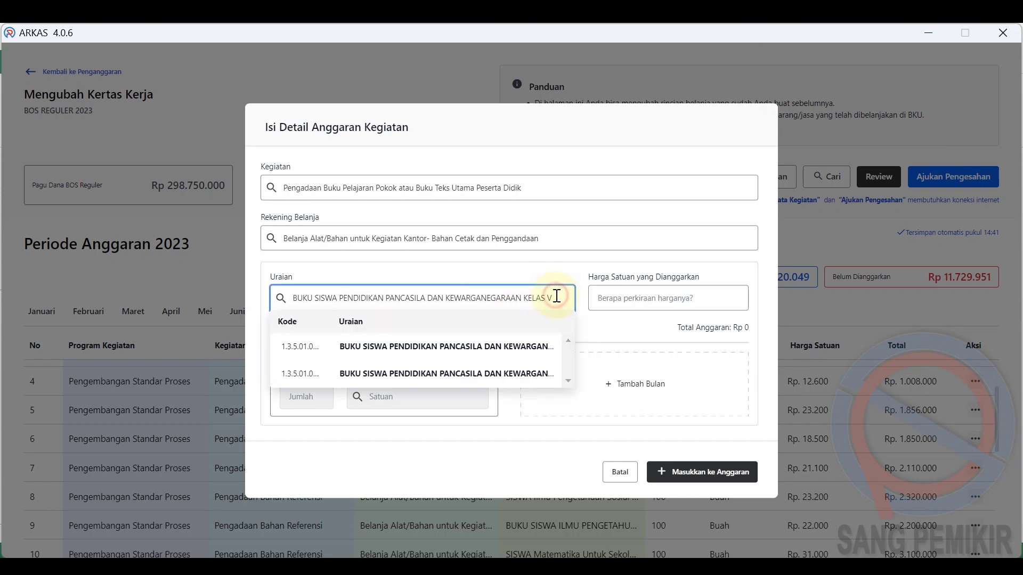
click(521, 350)
click(618, 298)
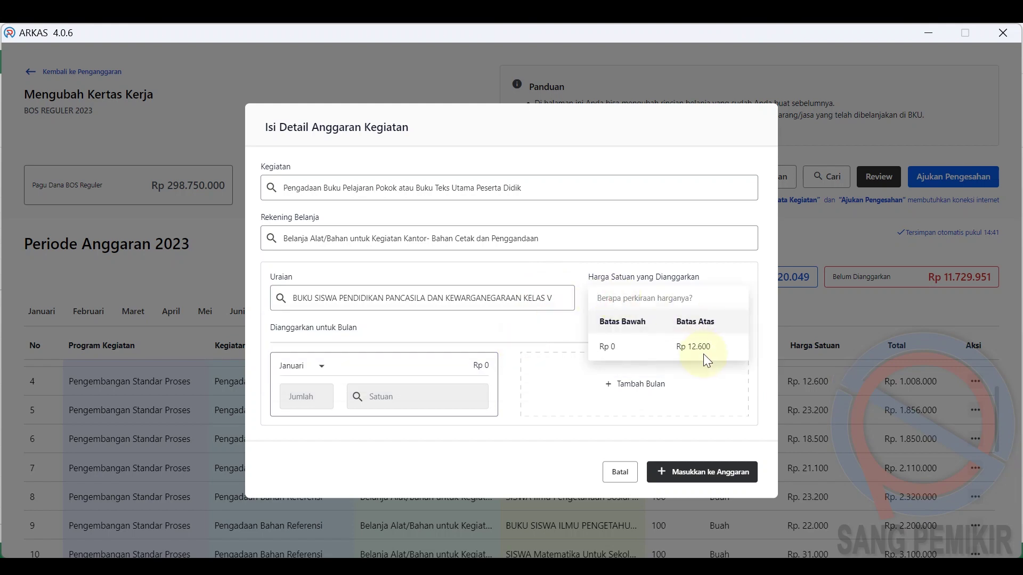
mouse_move(648, 565)
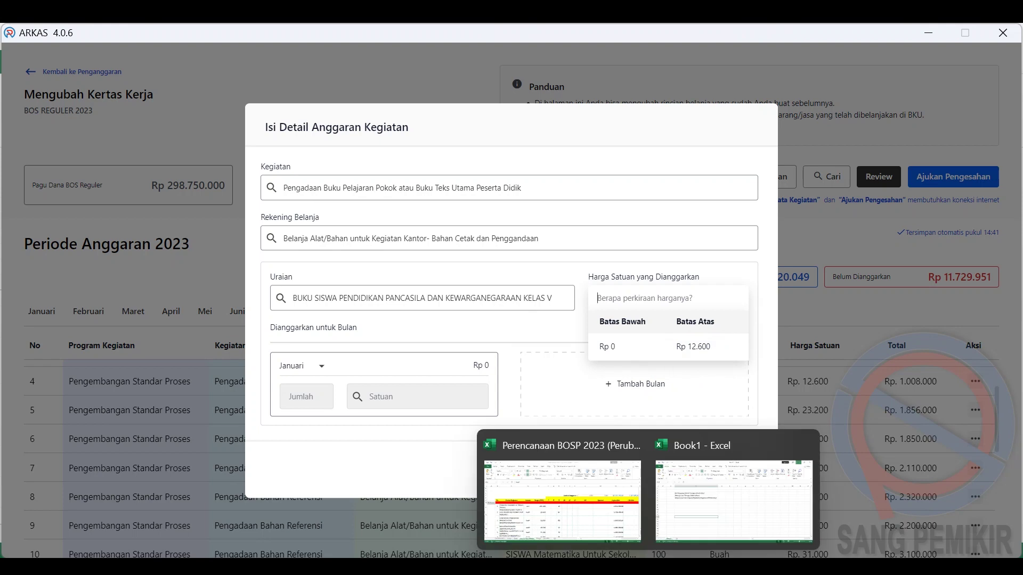
mouse_move(591, 525)
click(590, 525)
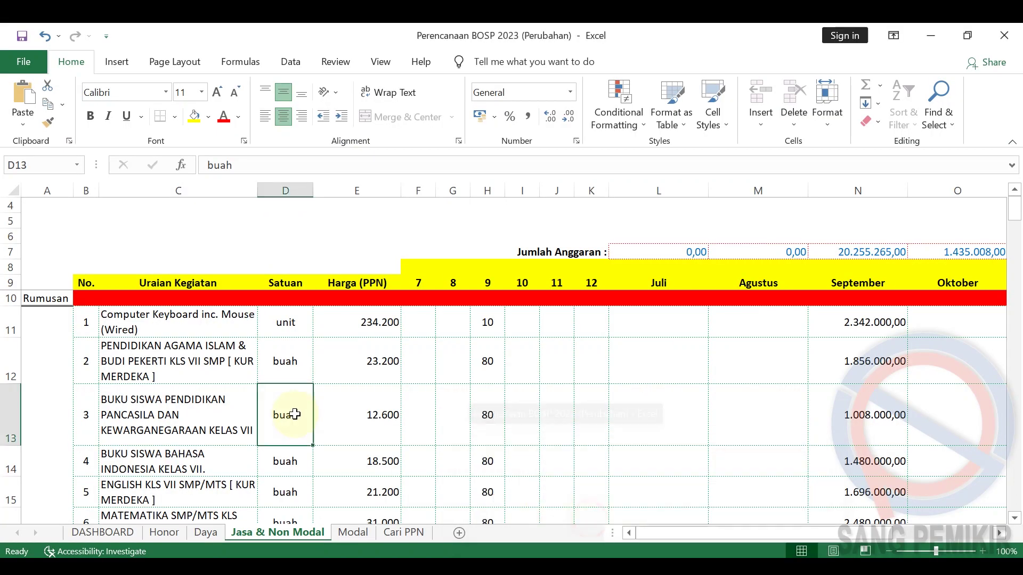
click(364, 412)
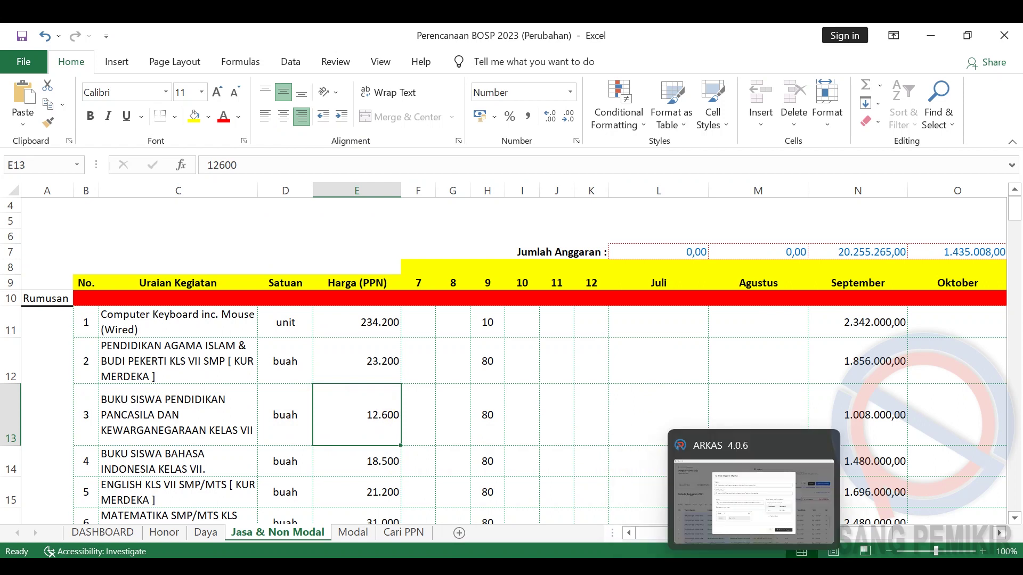
click(687, 479)
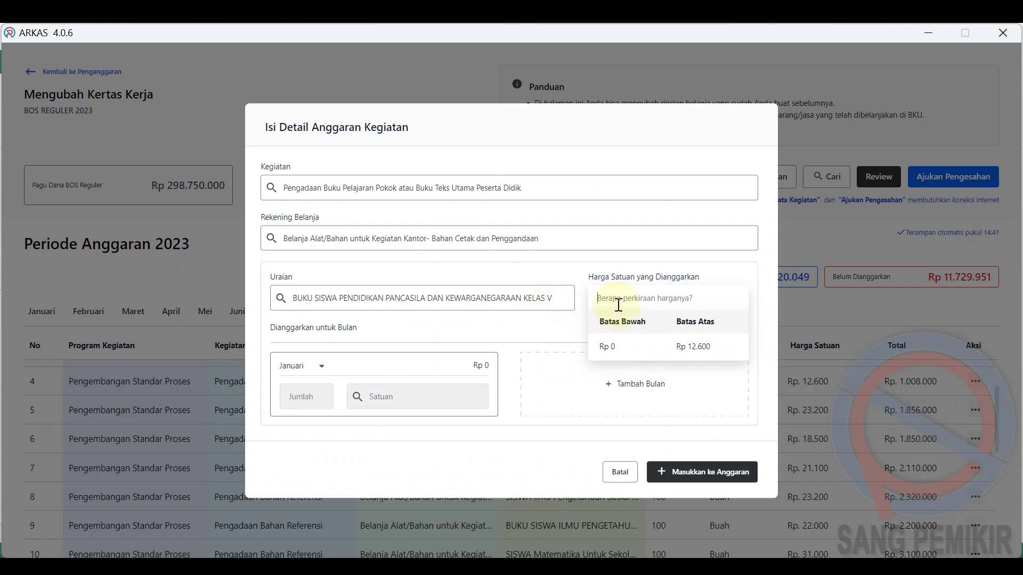
text(12.600)
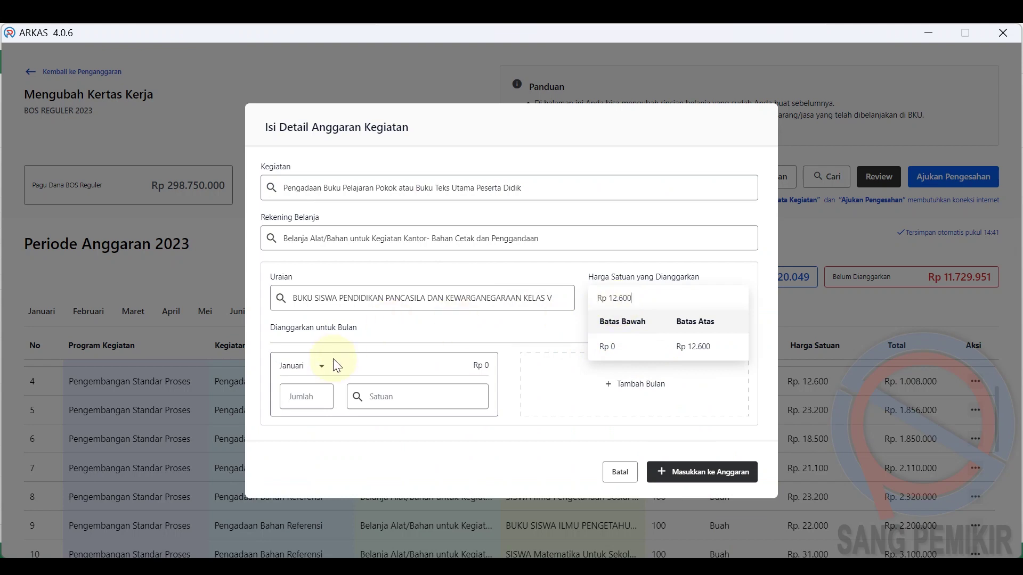
Allocate the textbook entry to September with quantity 80 and unit buah, and discard the entry without adding it to the budget.
click(321, 366)
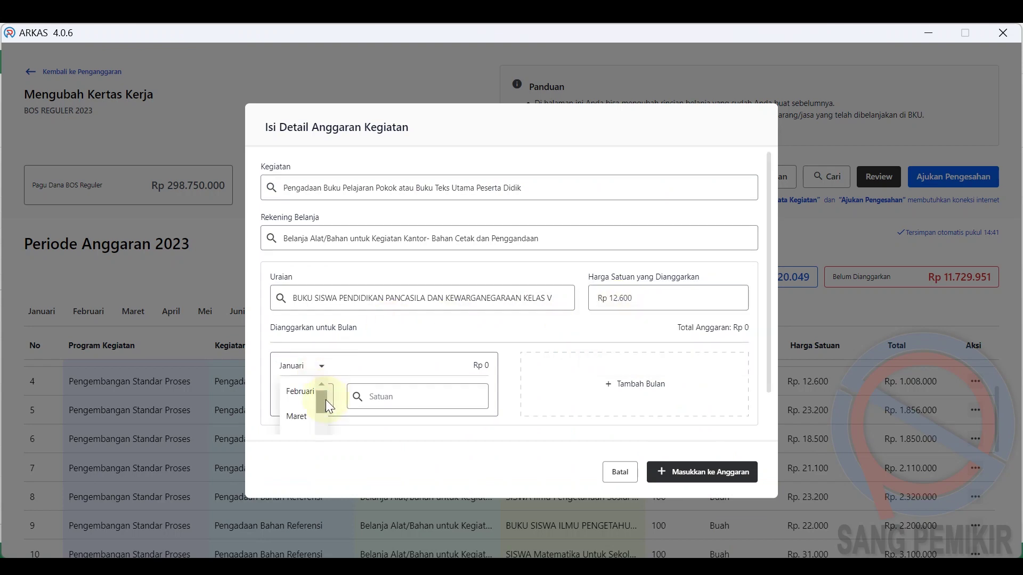
drag(325, 400, 320, 434)
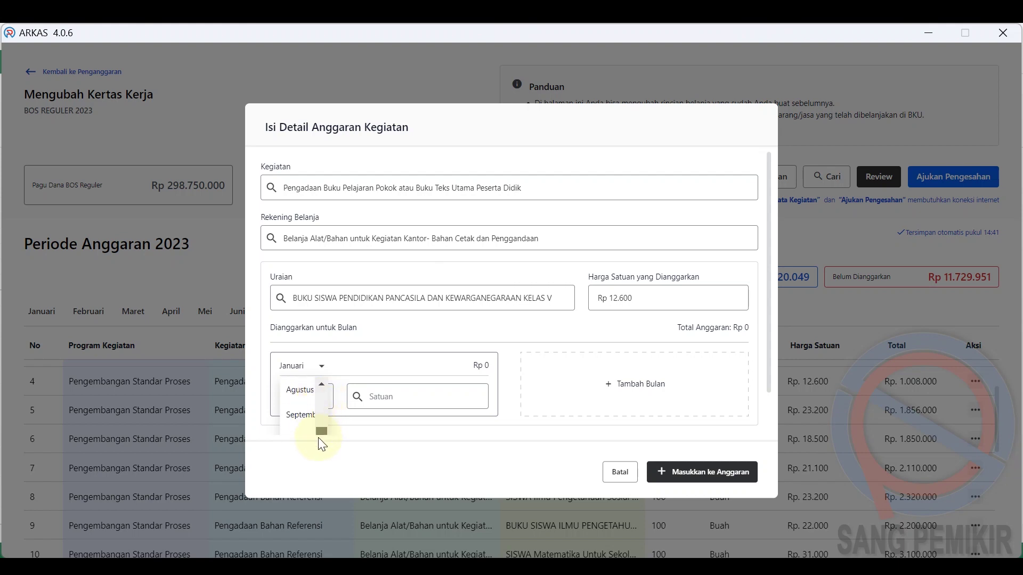
click(296, 418)
click(316, 397)
text(80)
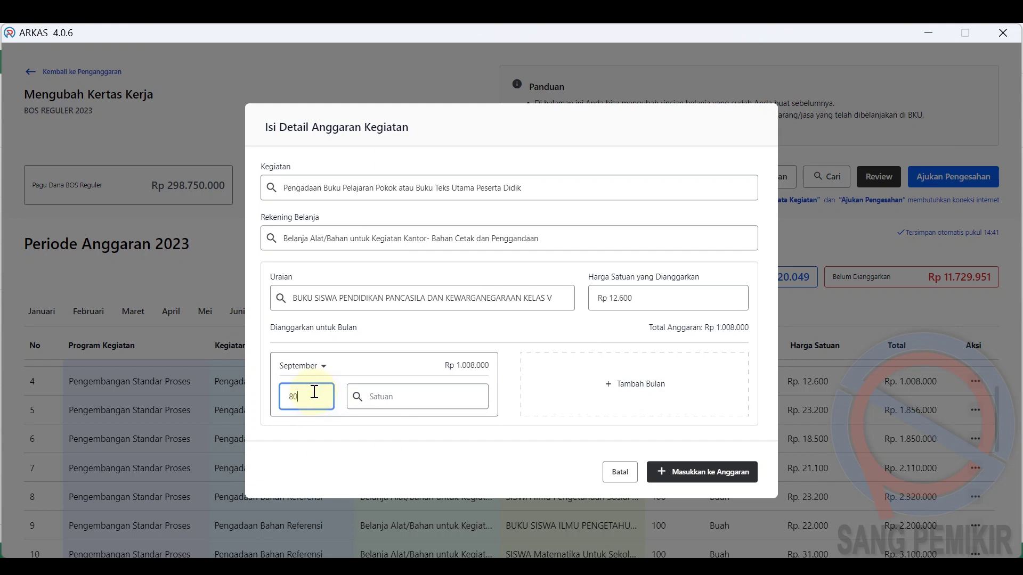
click(324, 427)
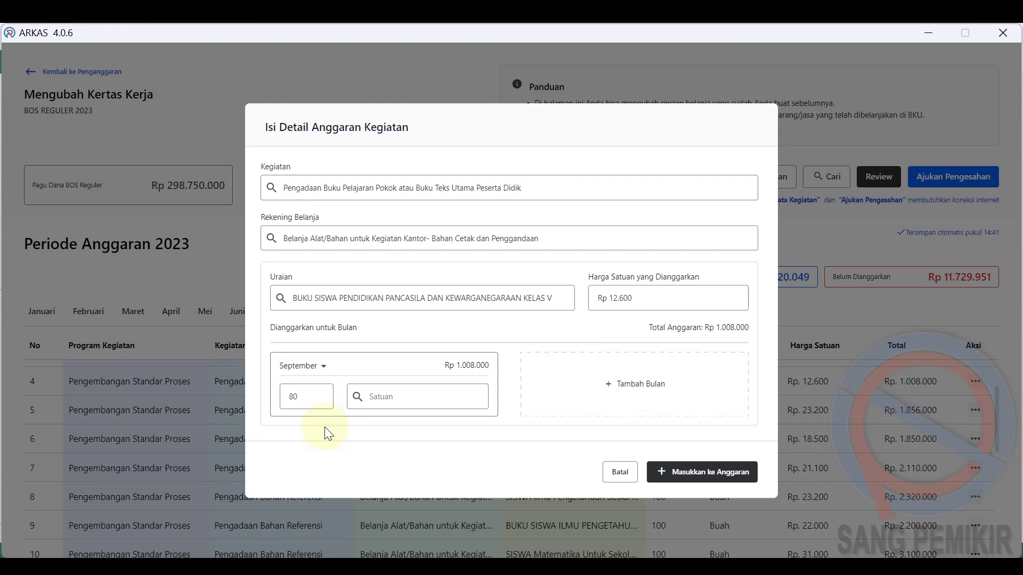
click(396, 398)
text(buk)
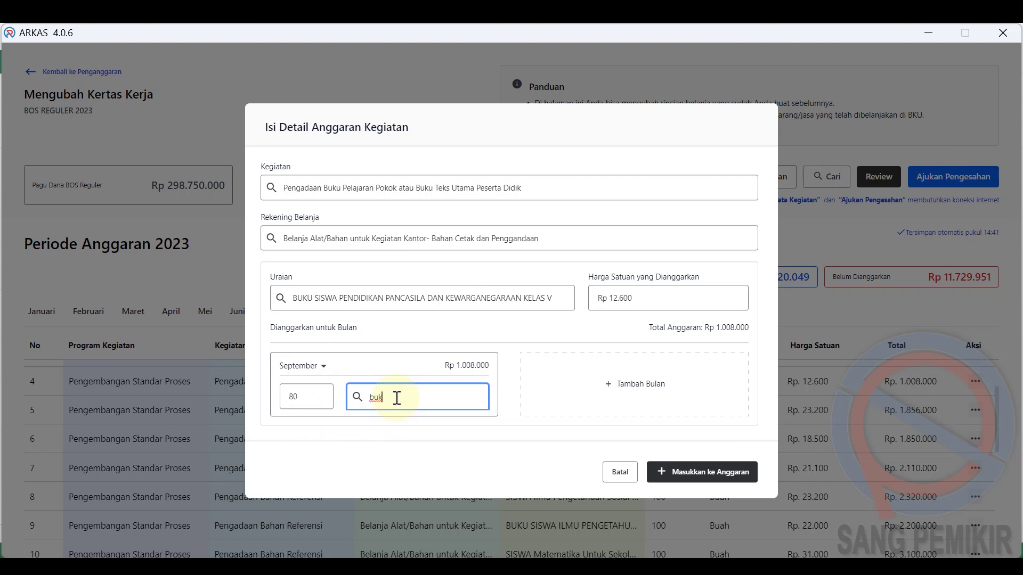
key(BackSpace)
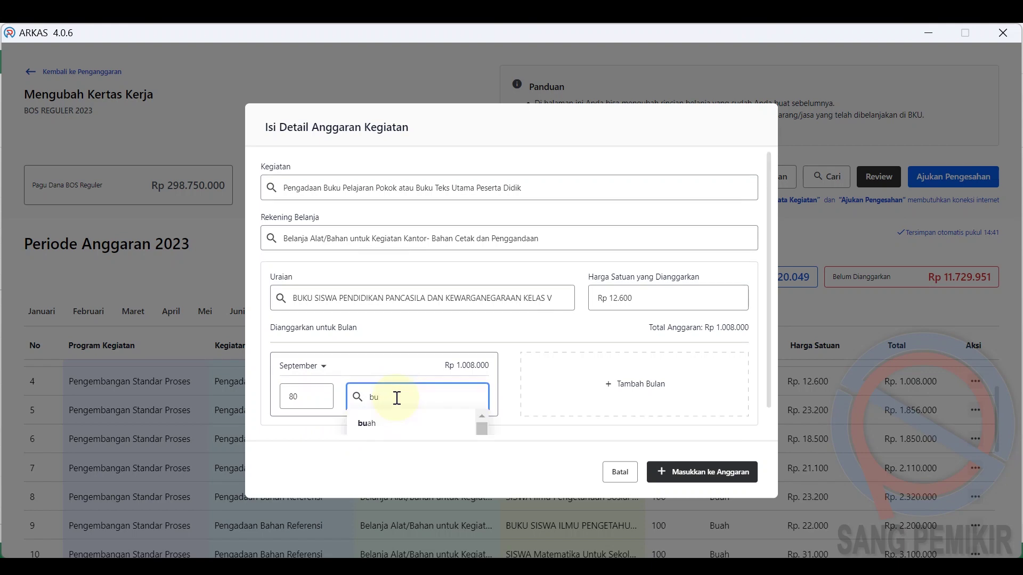
click(382, 422)
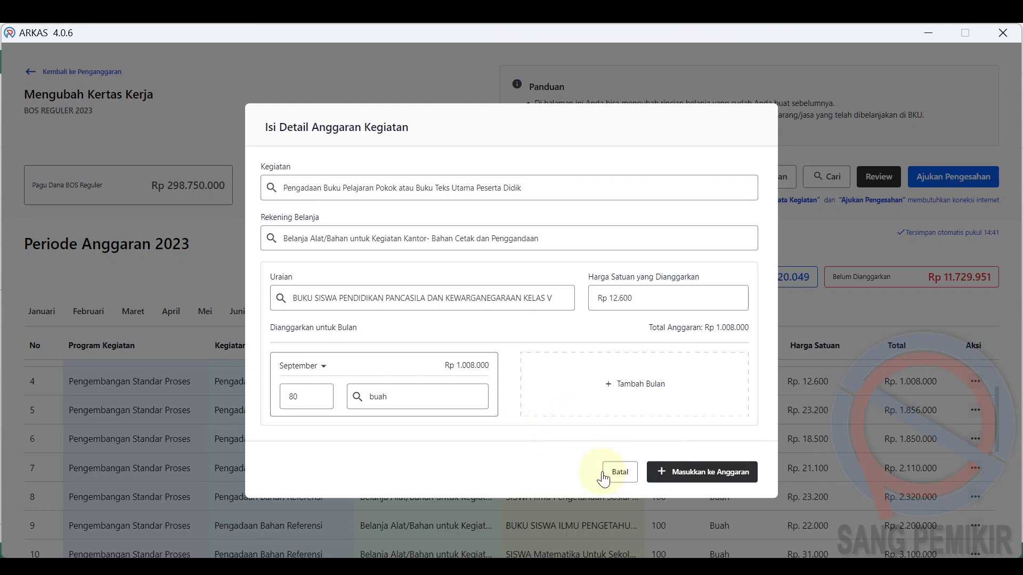
click(619, 476)
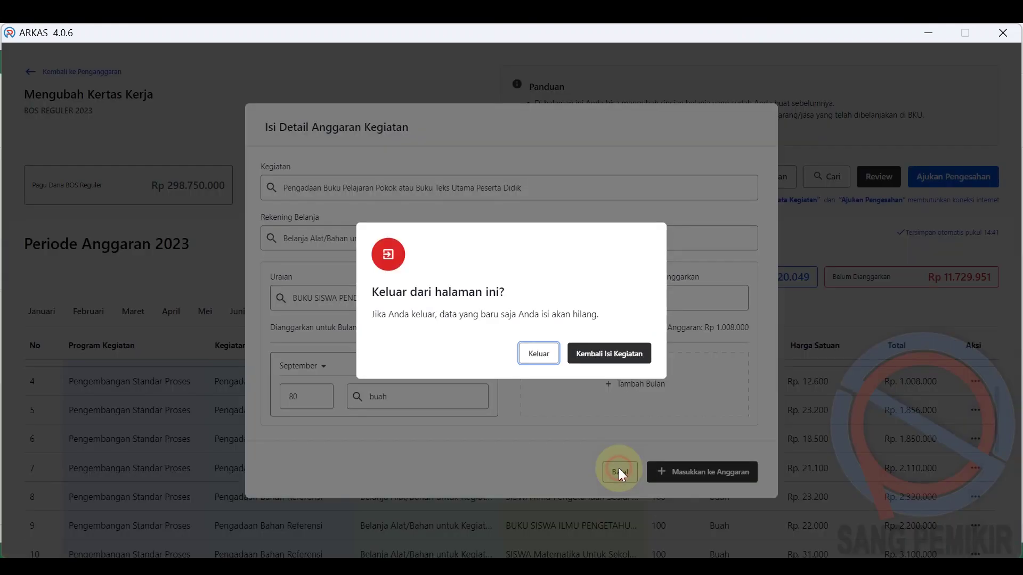
click(541, 354)
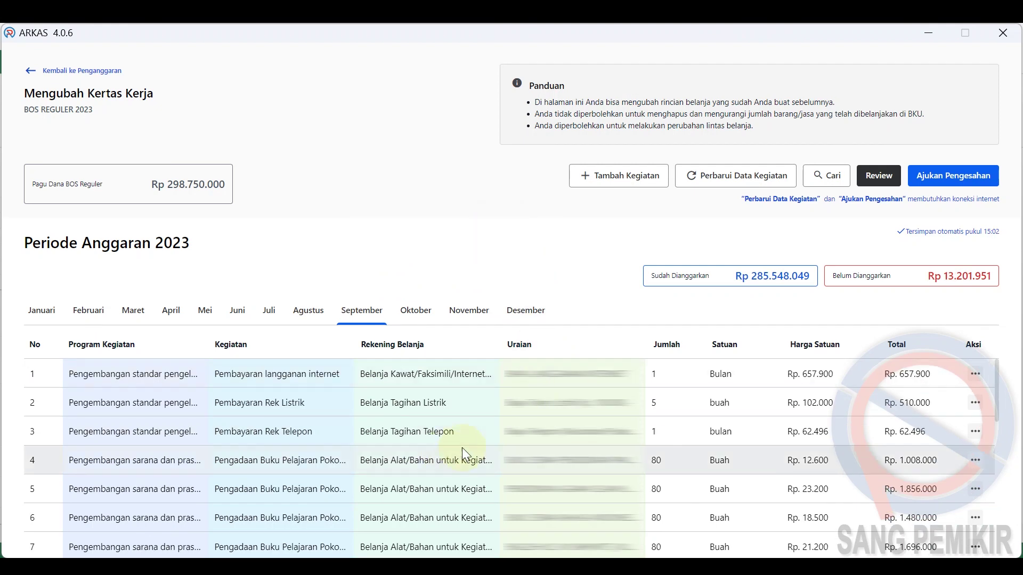
Look through the September budget rows and the January budget rows of the worksheet.
scroll(469, 453, down, 3)
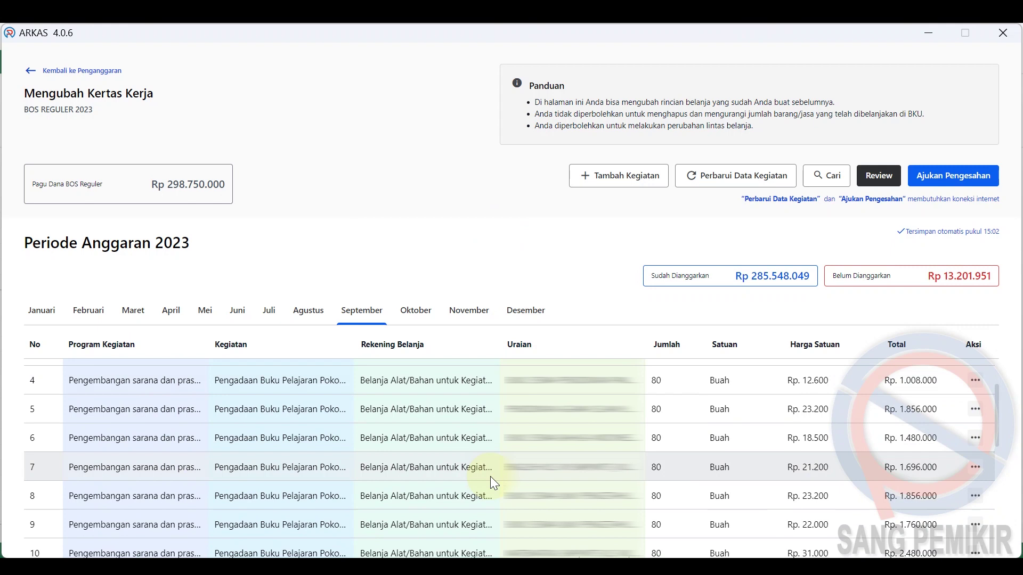
scroll(490, 477, up, 3)
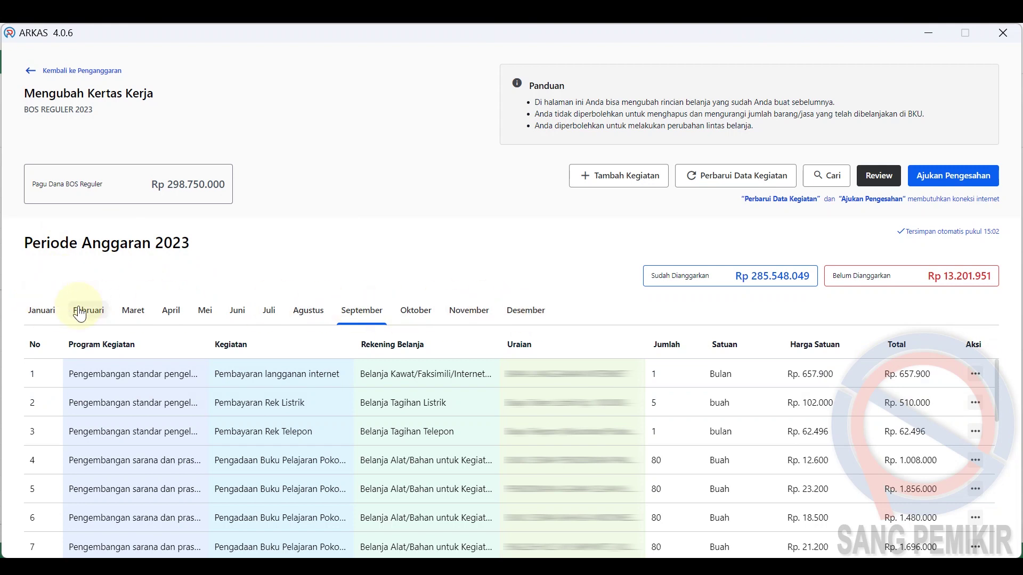
click(42, 315)
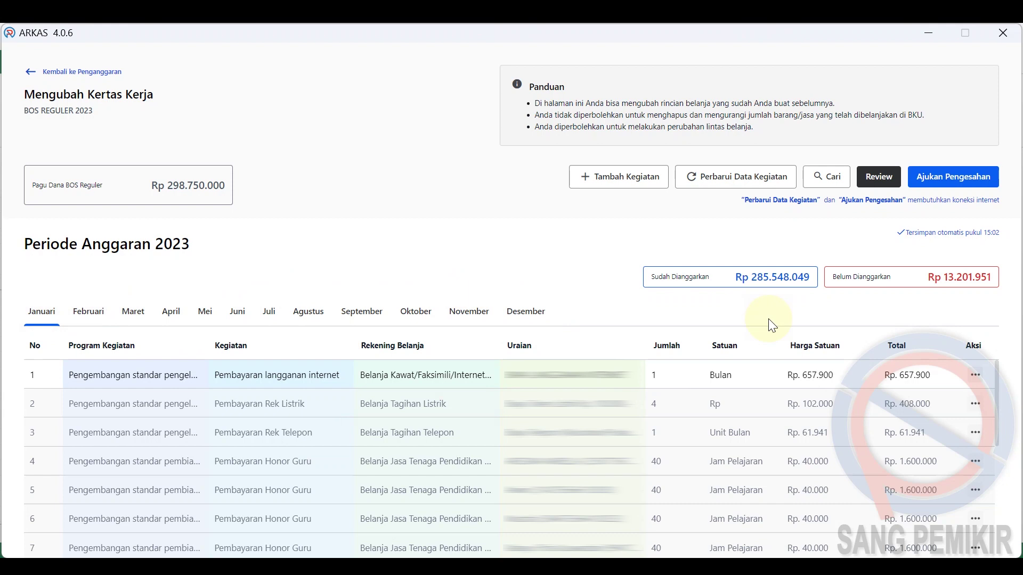
scroll(849, 410, down, 3)
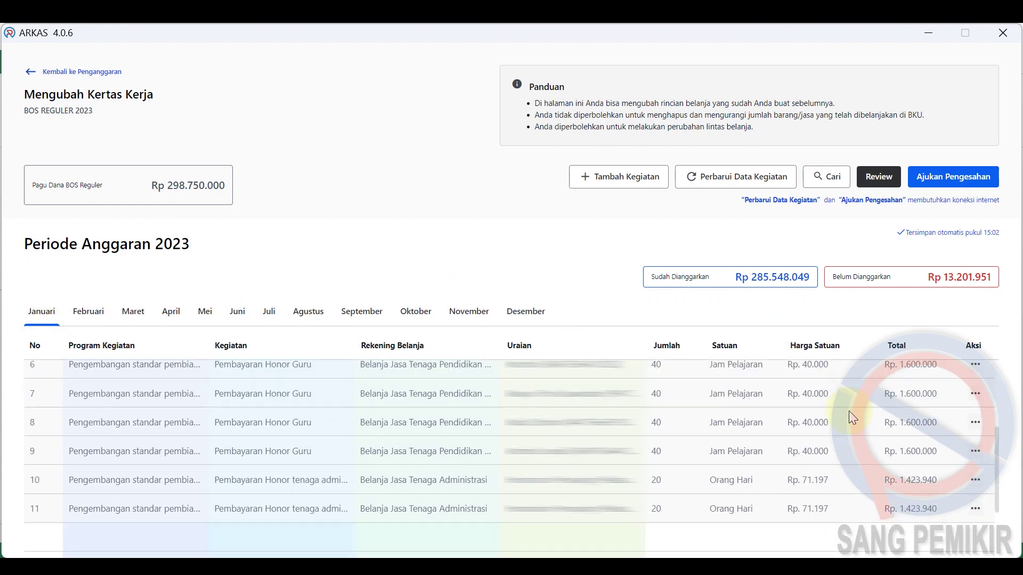
scroll(848, 411, up, 3)
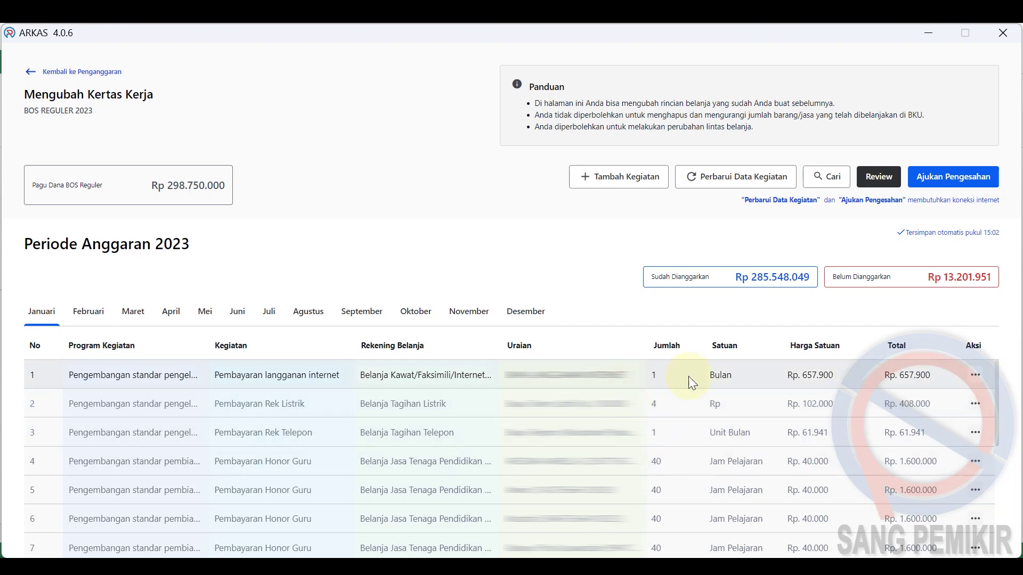
Examine the monthly budgeted and spent quantities in the detail of January's internet subscription entry, and close it without changes.
click(976, 375)
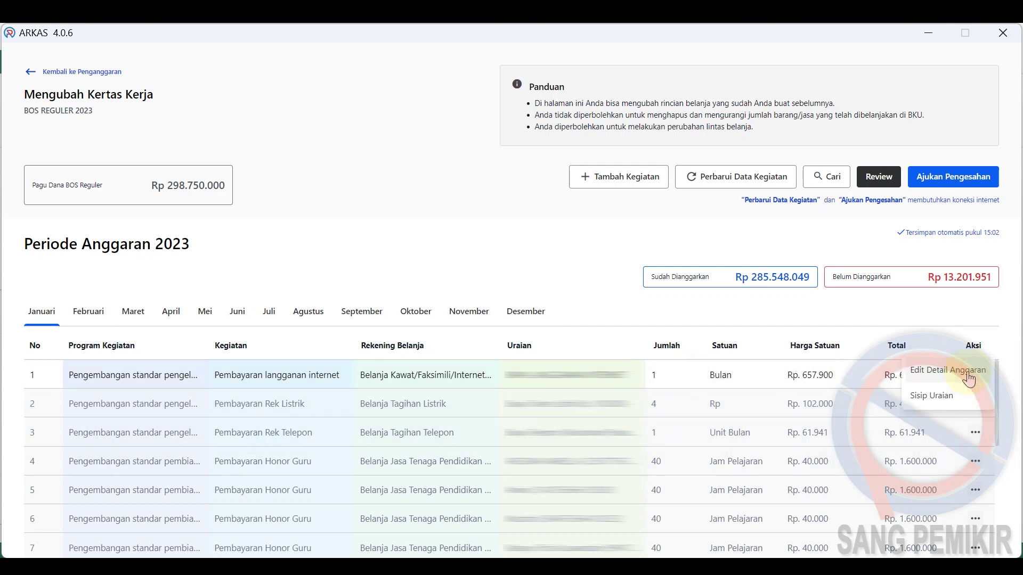
click(965, 371)
scroll(503, 290, down, 10)
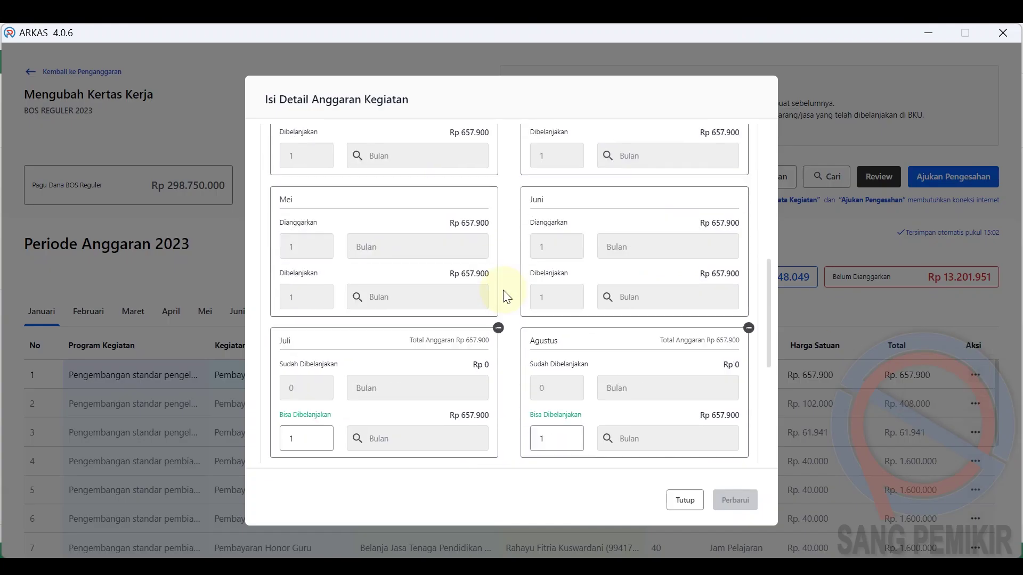
scroll(579, 403, up, 4)
scroll(579, 403, down, 4)
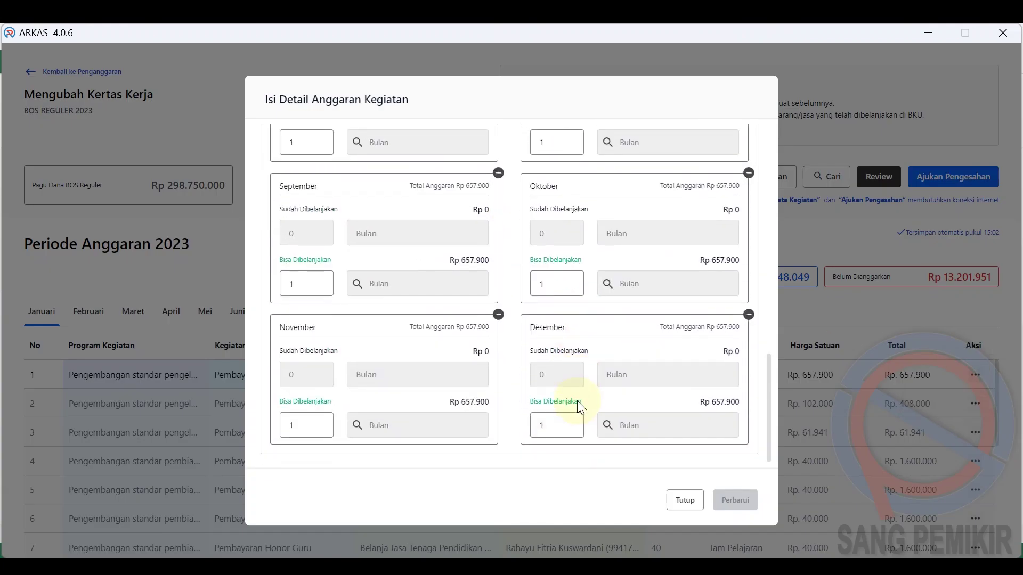
scroll(469, 363, up, 3)
scroll(466, 362, up, 8)
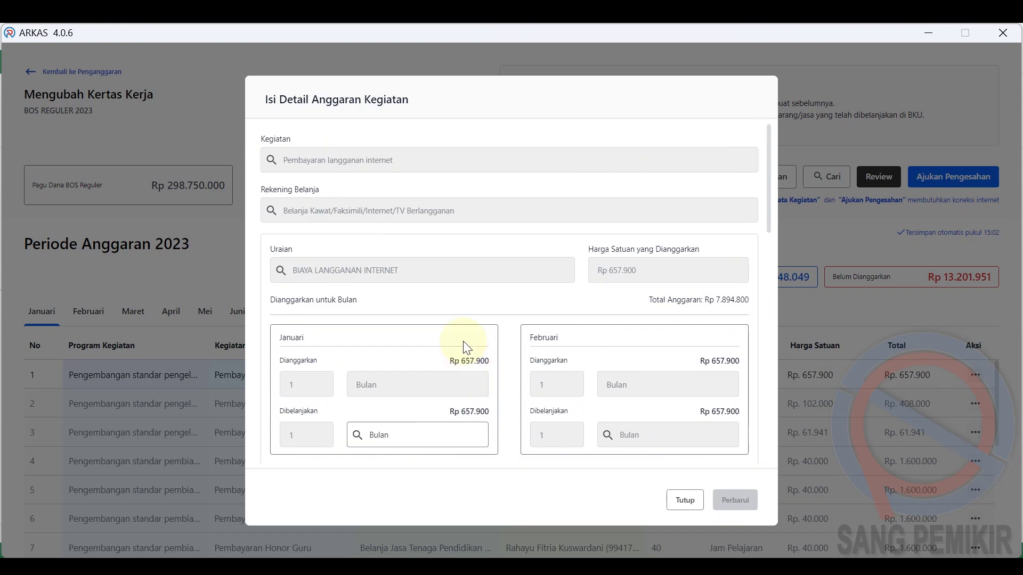
click(677, 501)
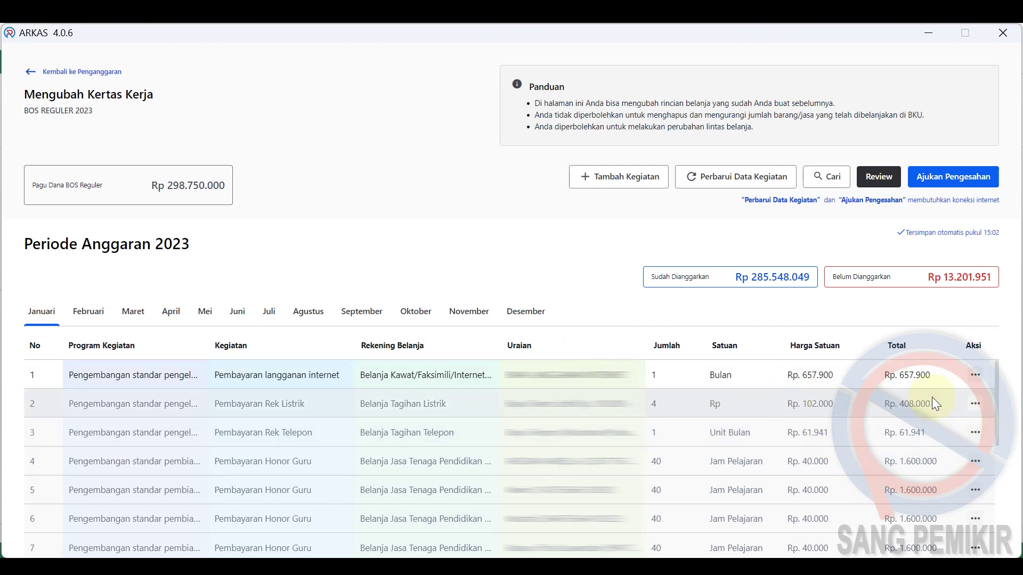
Review the January, February, March and April budget rows for spending items that are no longer planned.
scroll(857, 485, down, 3)
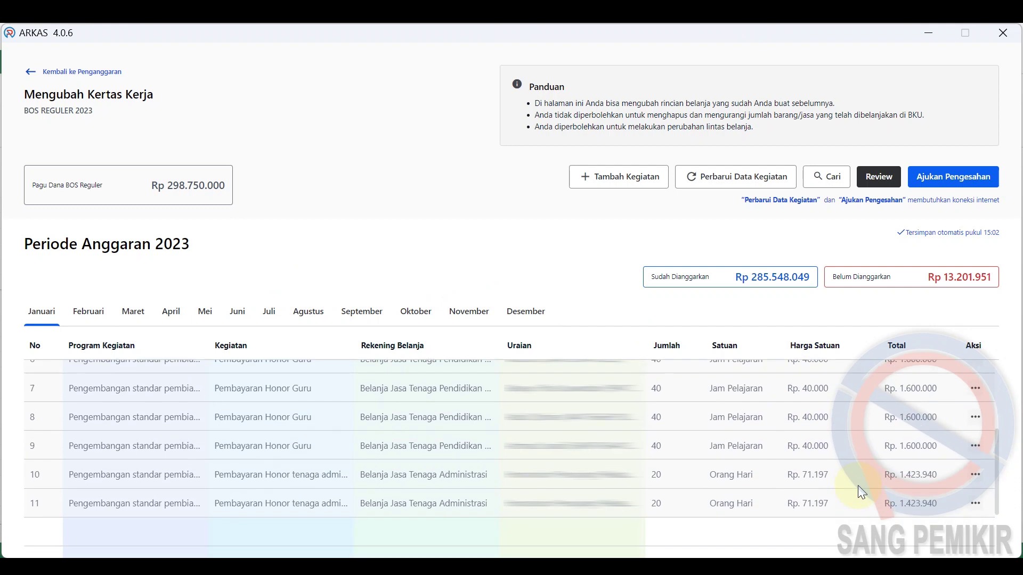
scroll(833, 476, up, 3)
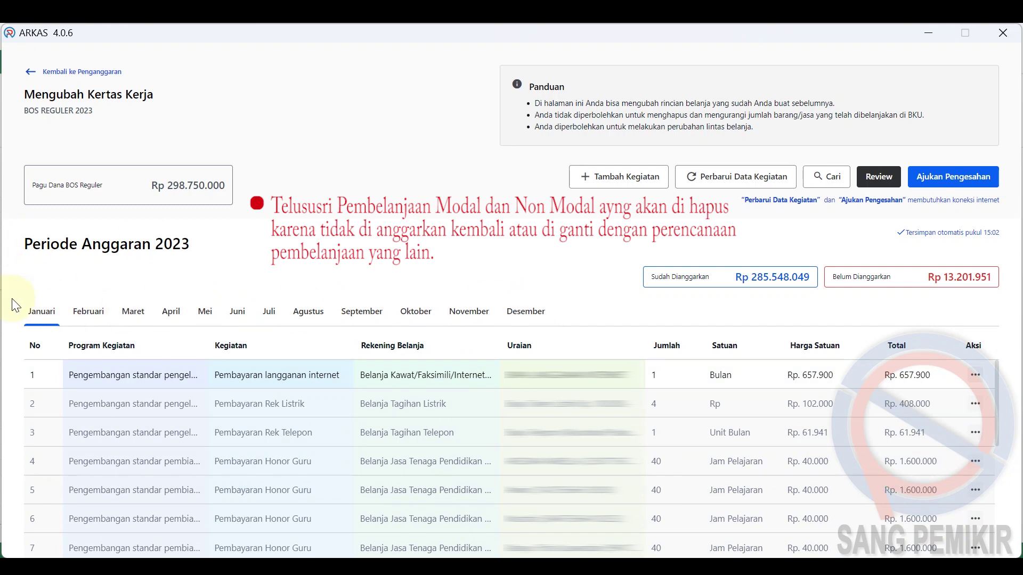
click(80, 309)
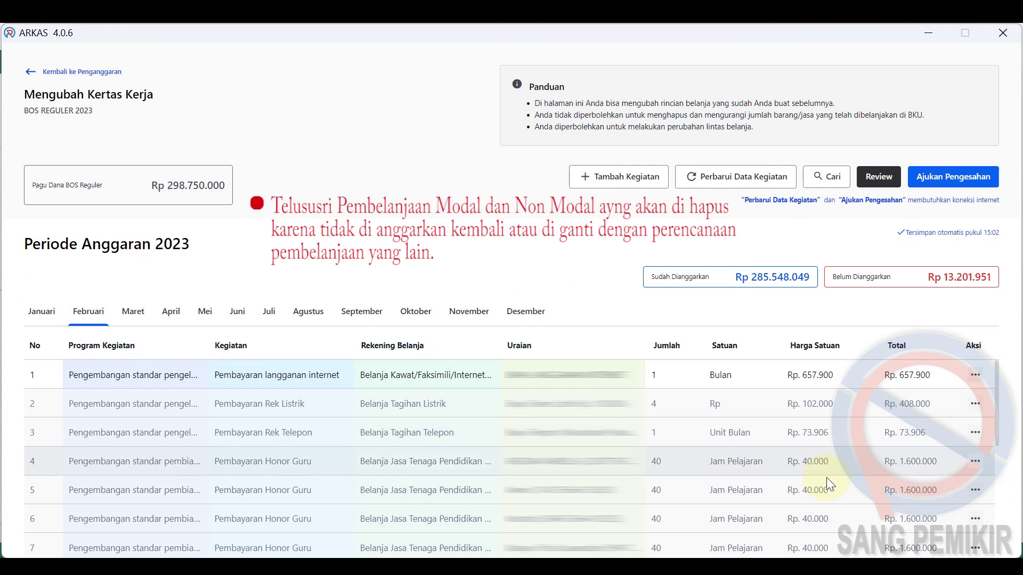
scroll(835, 478, down, 1)
scroll(836, 477, down, 3)
scroll(836, 478, up, 5)
click(134, 312)
scroll(807, 447, down, 3)
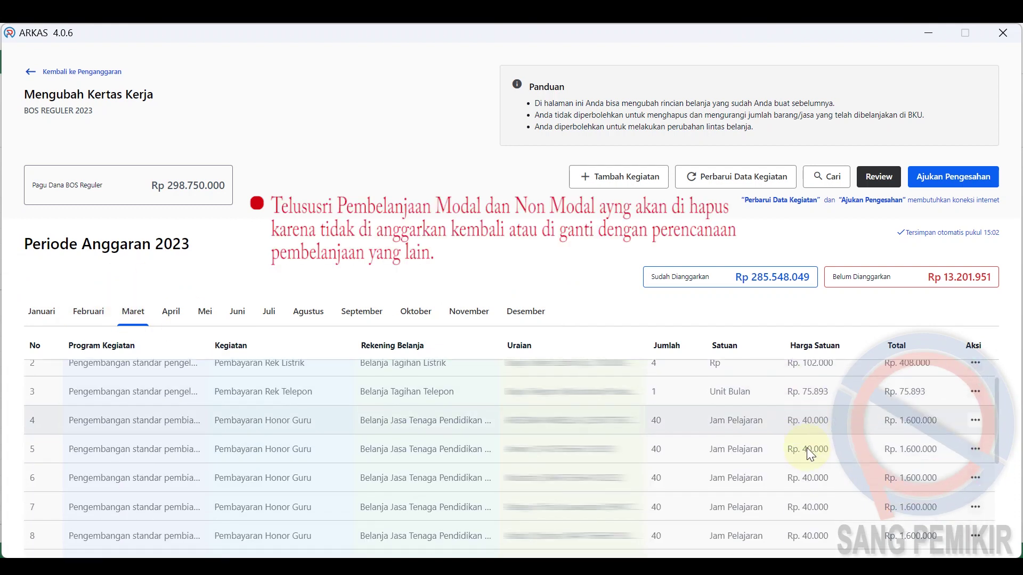
scroll(806, 448, up, 4)
click(169, 314)
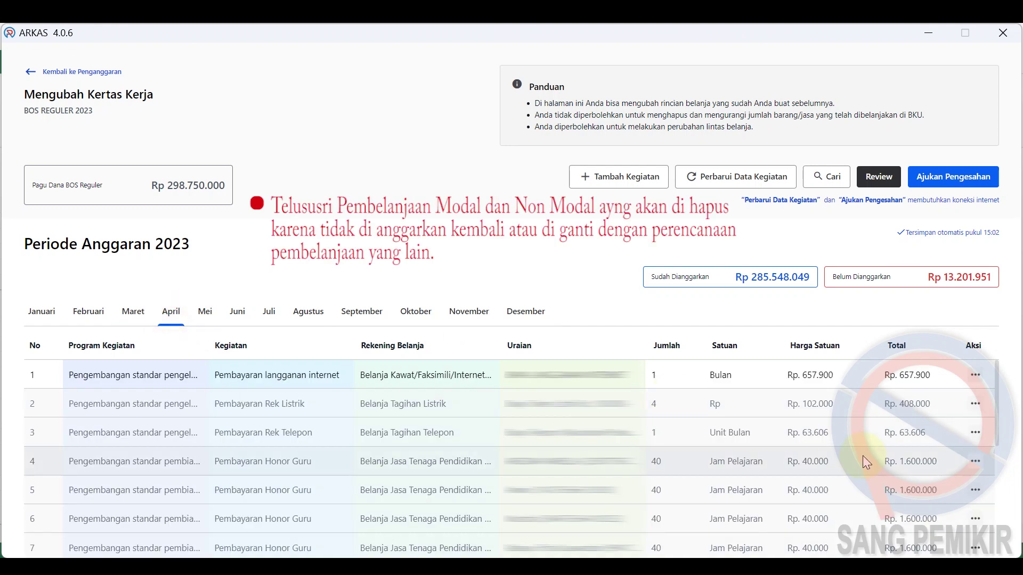
scroll(864, 459, down, 3)
scroll(862, 455, up, 3)
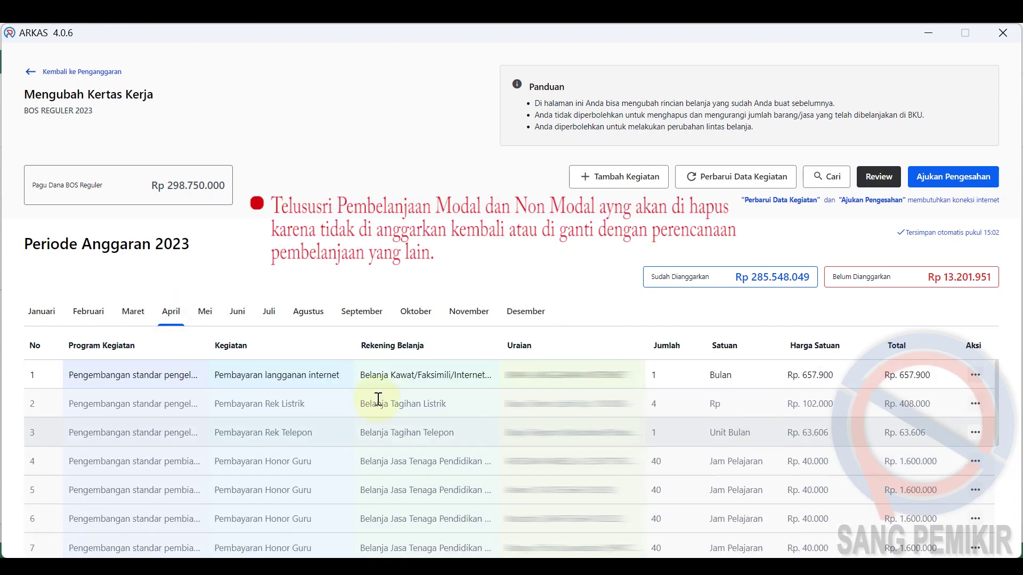
Review all May budget rows for spending items that are no longer planned.
click(205, 312)
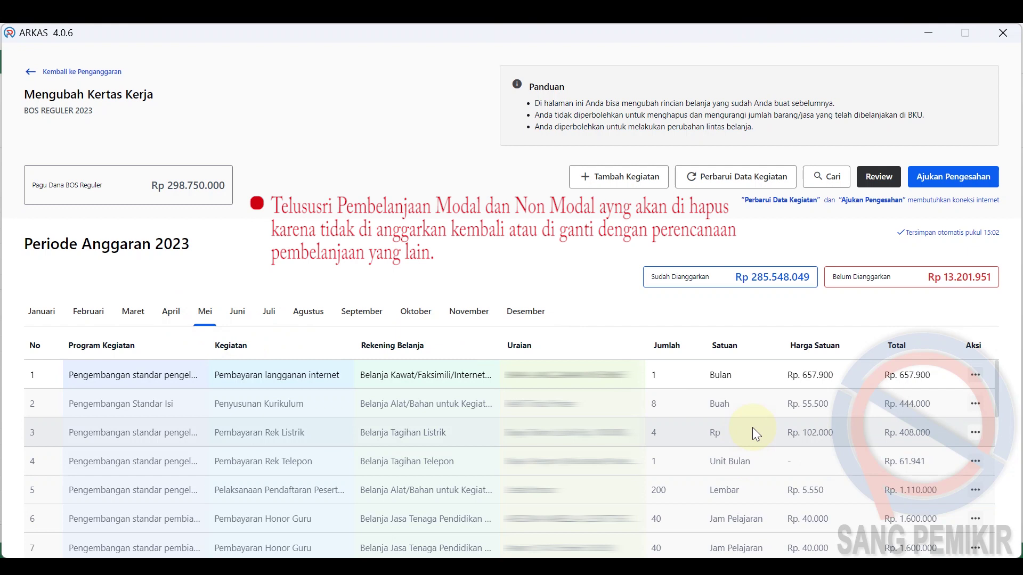
scroll(815, 487, down, 2)
scroll(814, 487, down, 5)
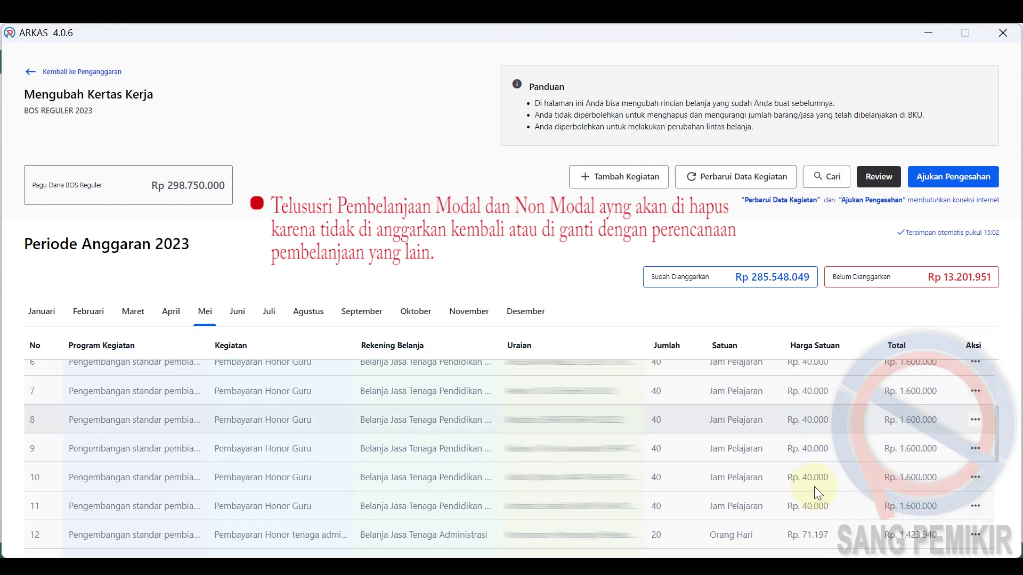
scroll(815, 487, down, 3)
scroll(815, 486, up, 10)
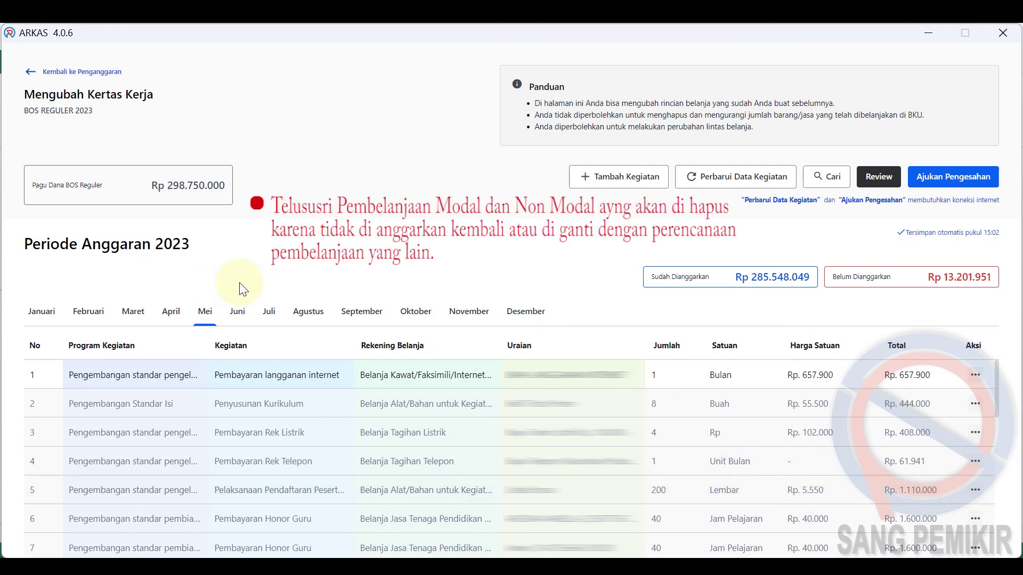
click(238, 313)
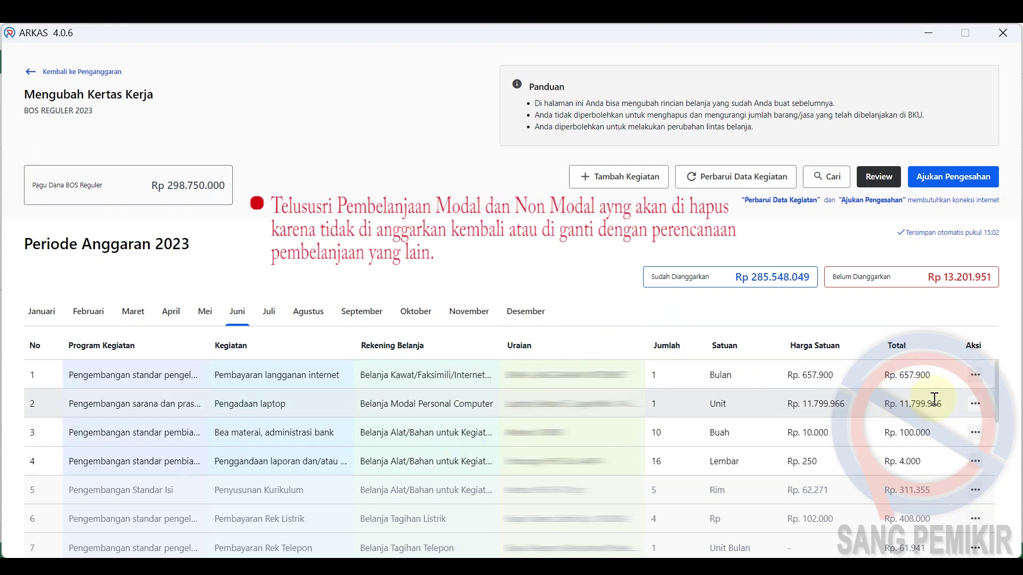
click(972, 404)
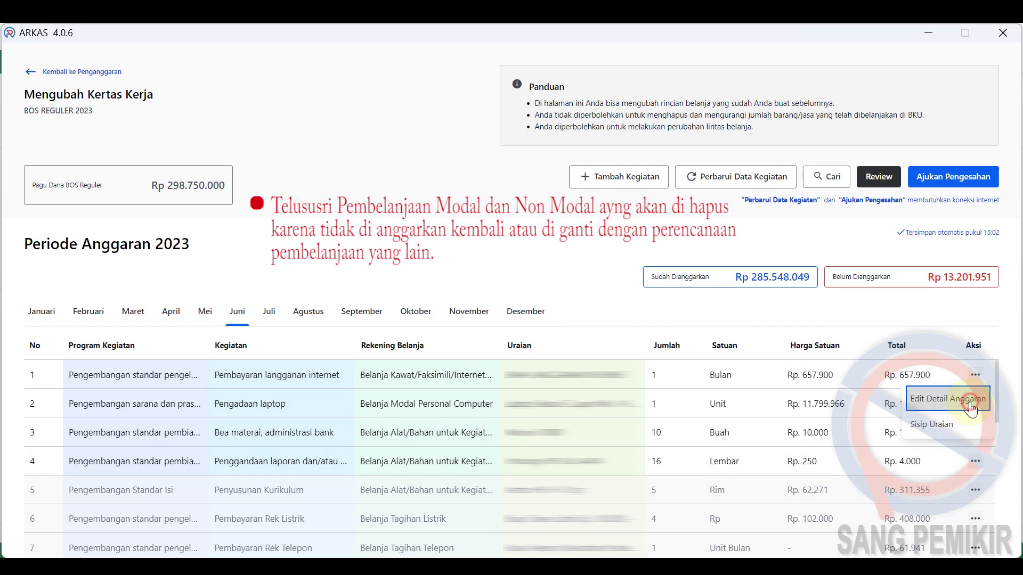
click(924, 397)
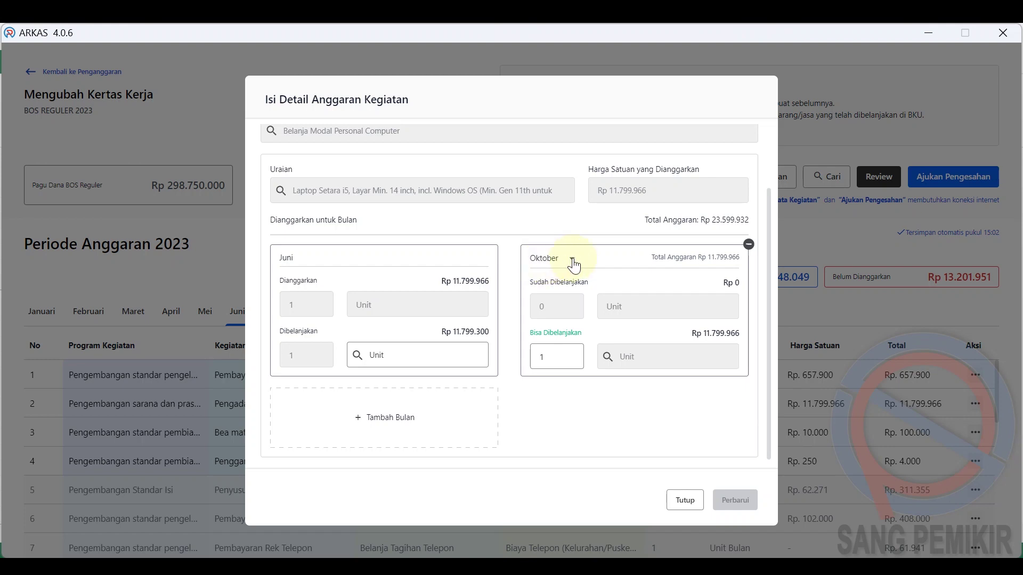
scroll(586, 309, up, 2)
scroll(628, 349, down, 2)
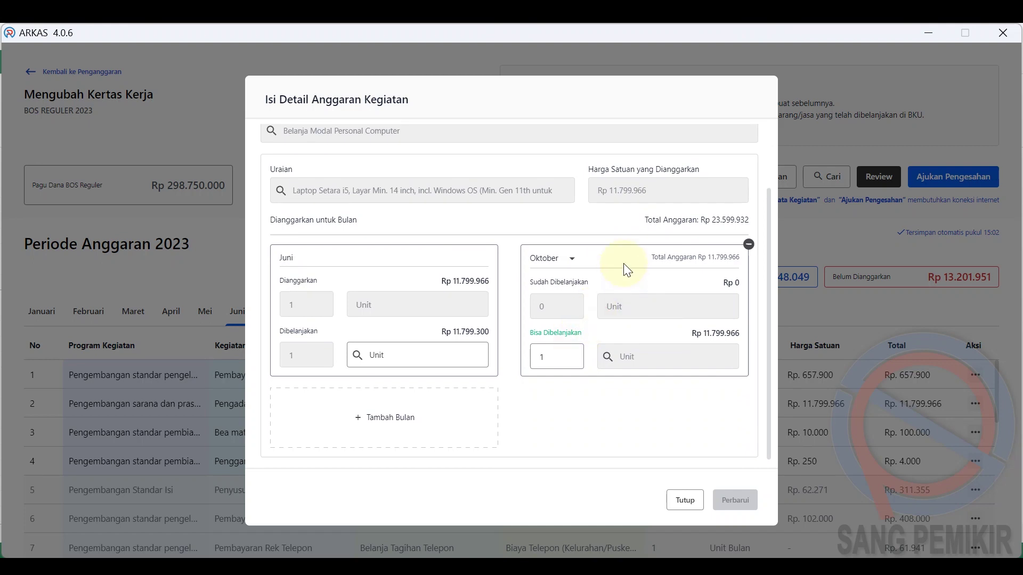
click(749, 245)
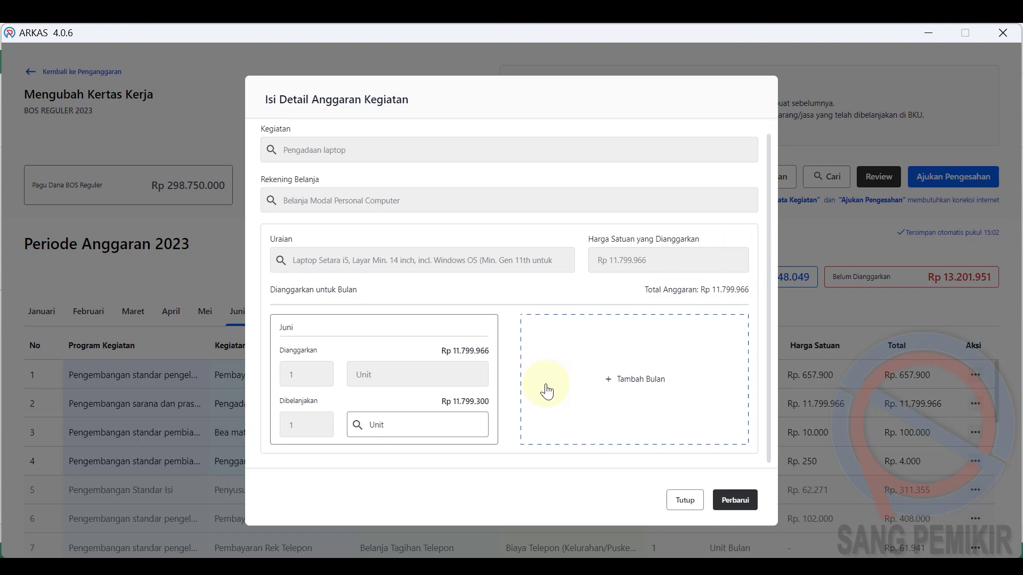
click(734, 501)
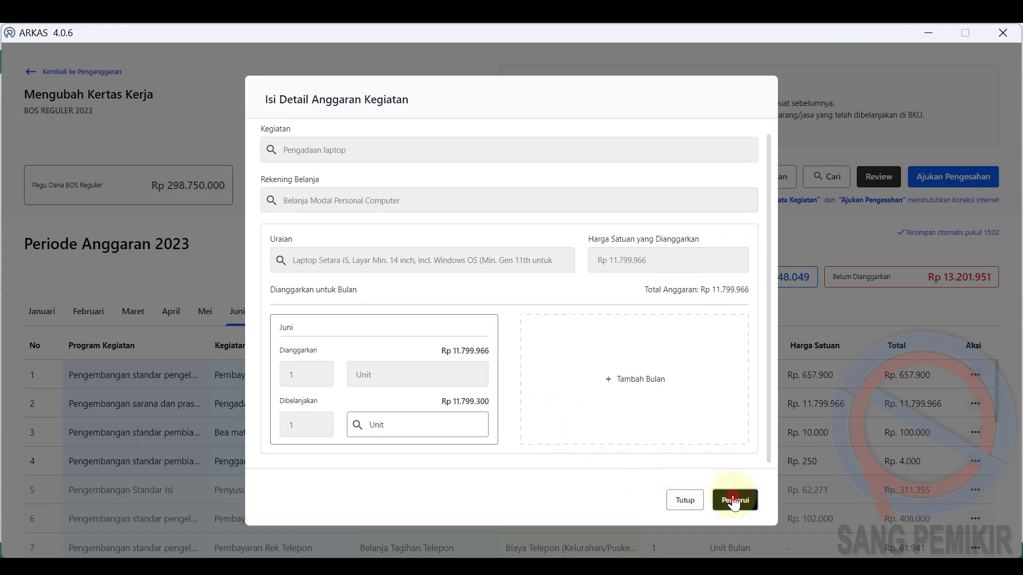
click(639, 371)
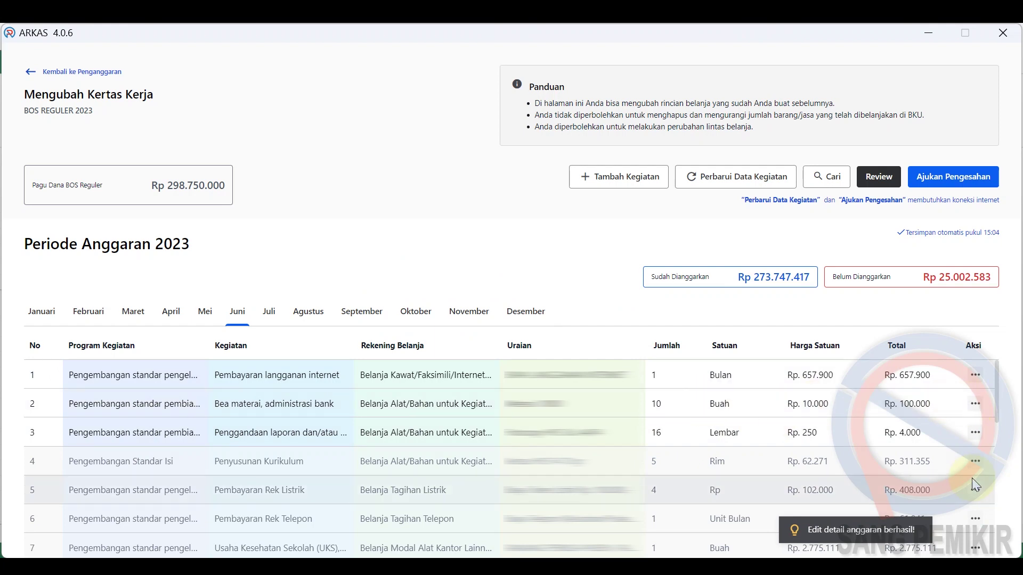
Remove the December allocation from June's Meterai 10000 entry and confirm the budget update.
click(974, 404)
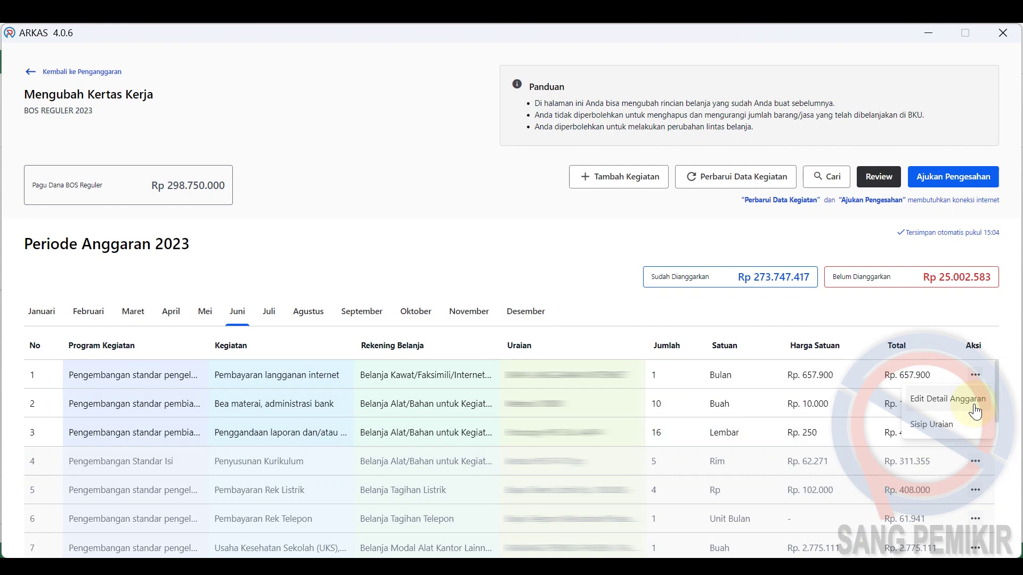
click(967, 401)
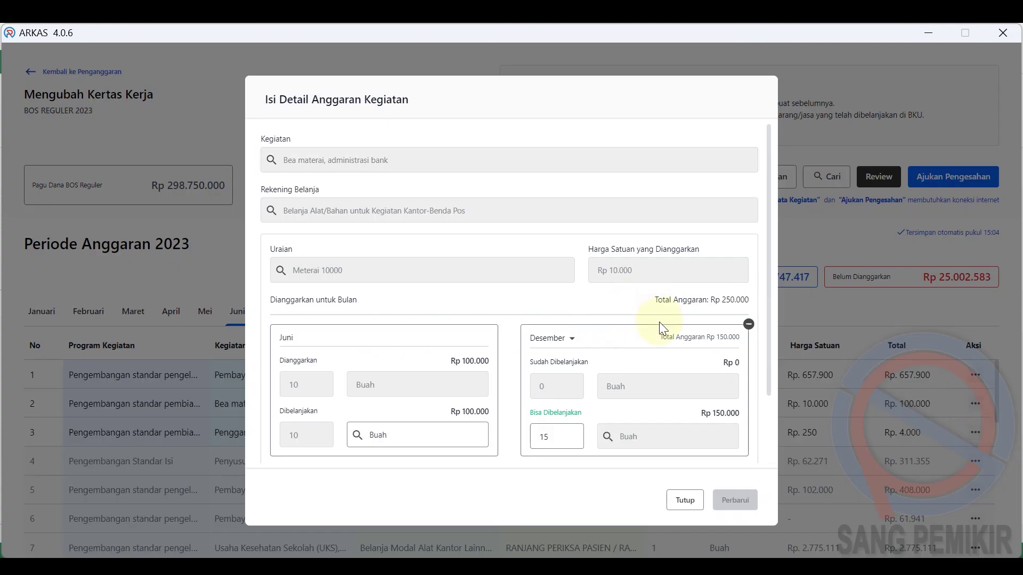
click(749, 323)
click(743, 499)
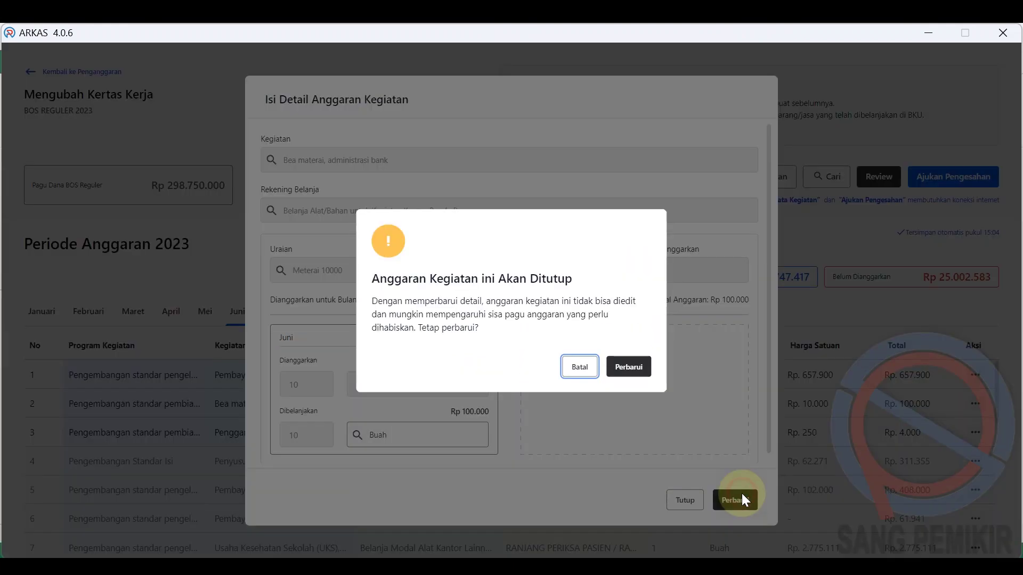
click(636, 366)
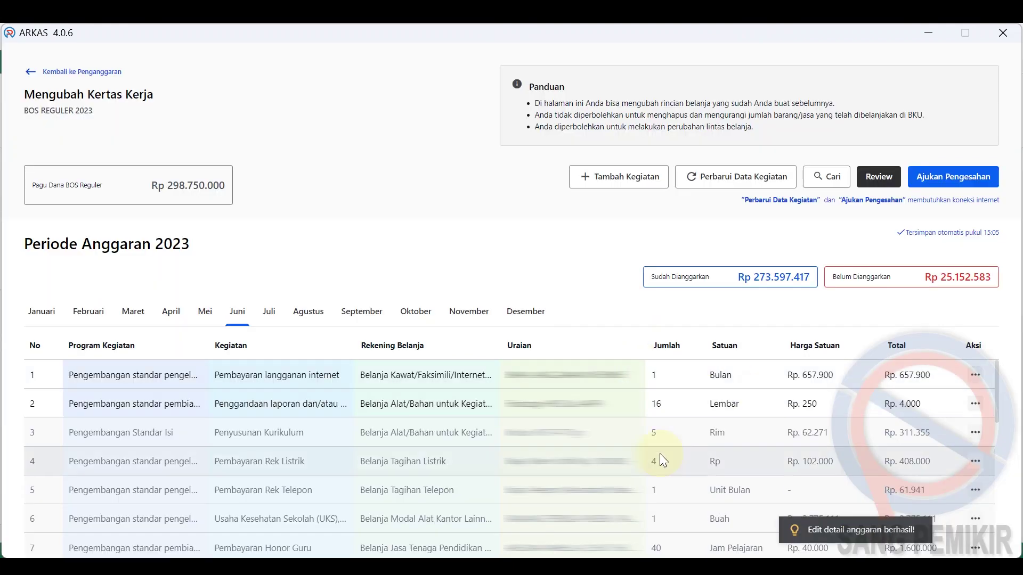
Remove the December allocation from June's Fotocopy HVS Uk. A4/F4 entry and confirm the budget update.
click(976, 374)
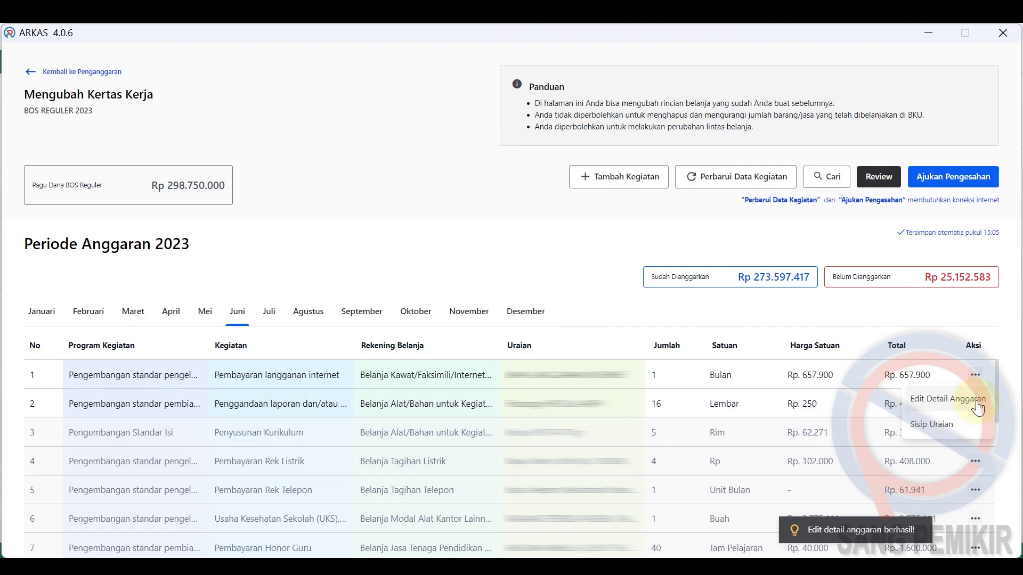
click(977, 402)
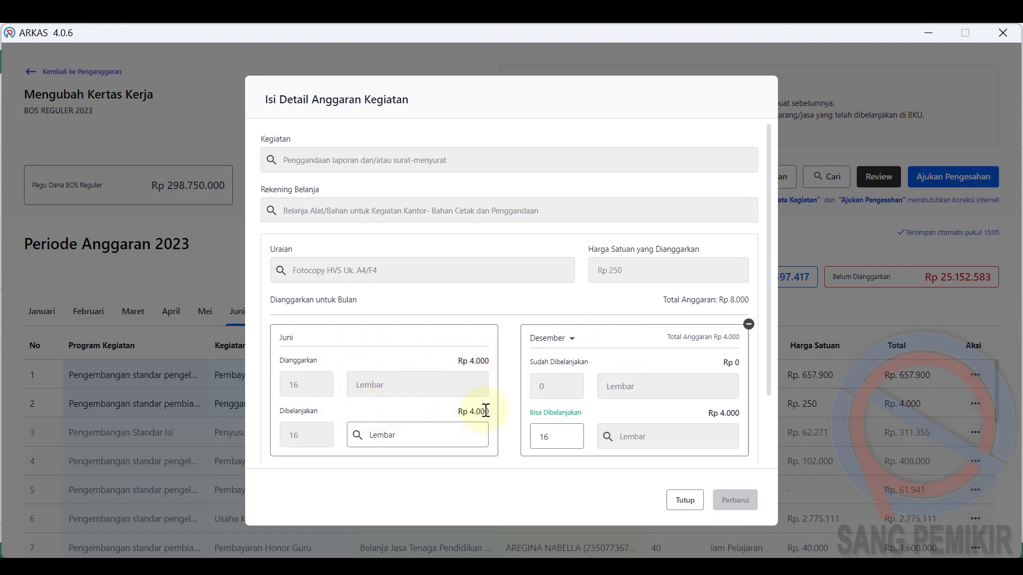
click(749, 324)
click(735, 500)
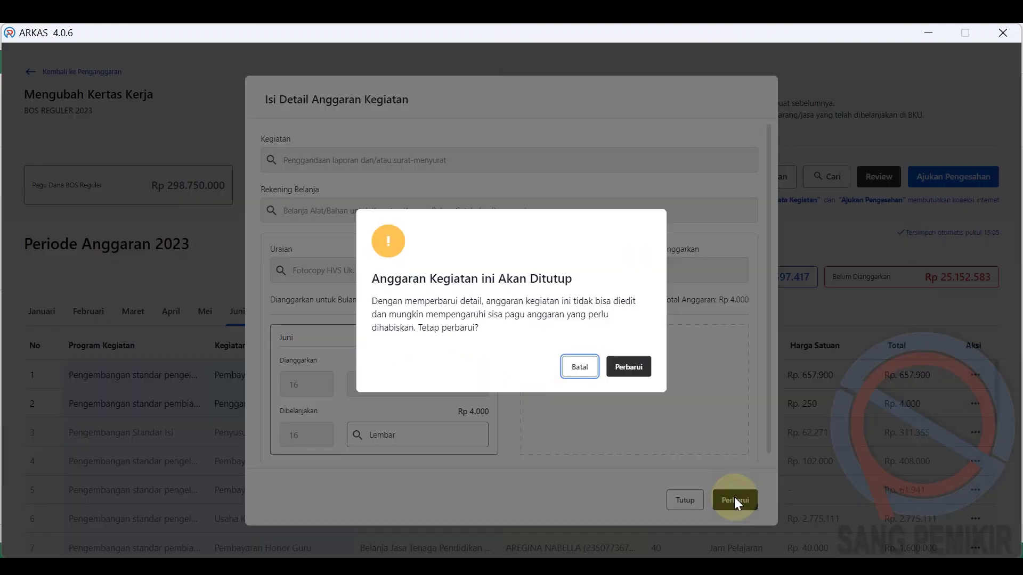
click(640, 356)
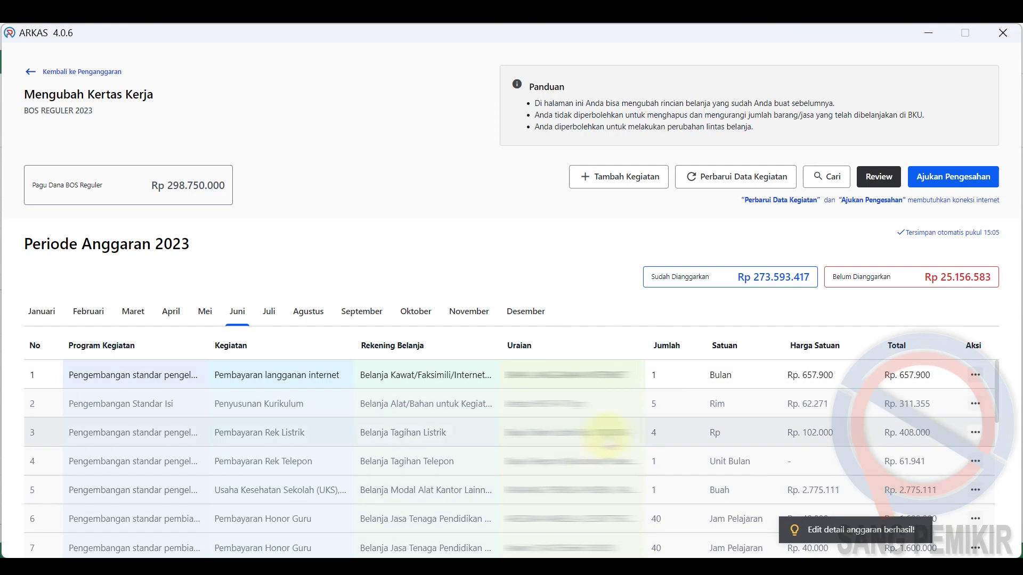
Set the quantity of July's Map Rapor entry to 0 and confirm the budget update.
scroll(766, 453, down, 5)
scroll(834, 472, up, 5)
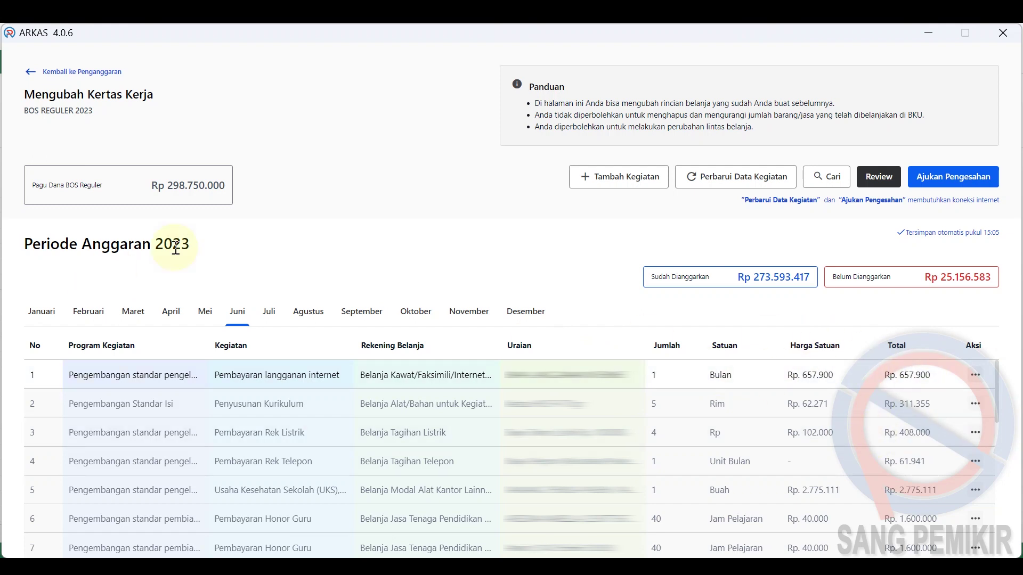
click(264, 318)
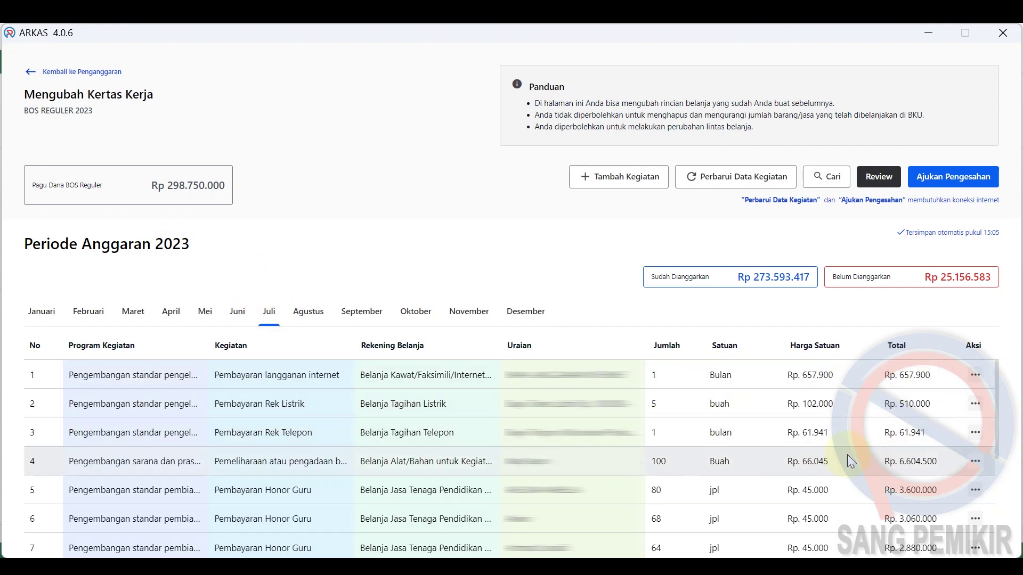
click(979, 463)
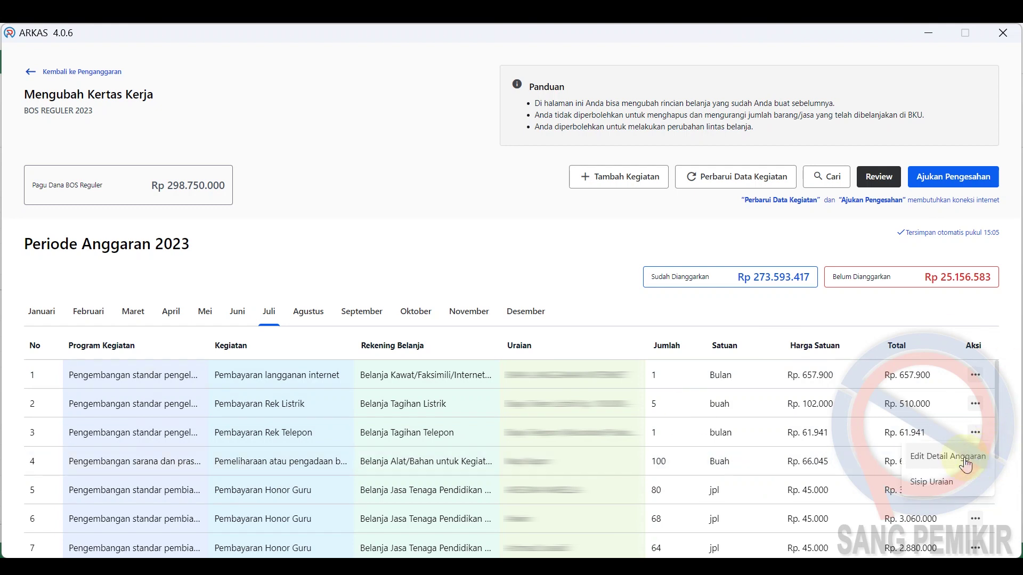
click(965, 457)
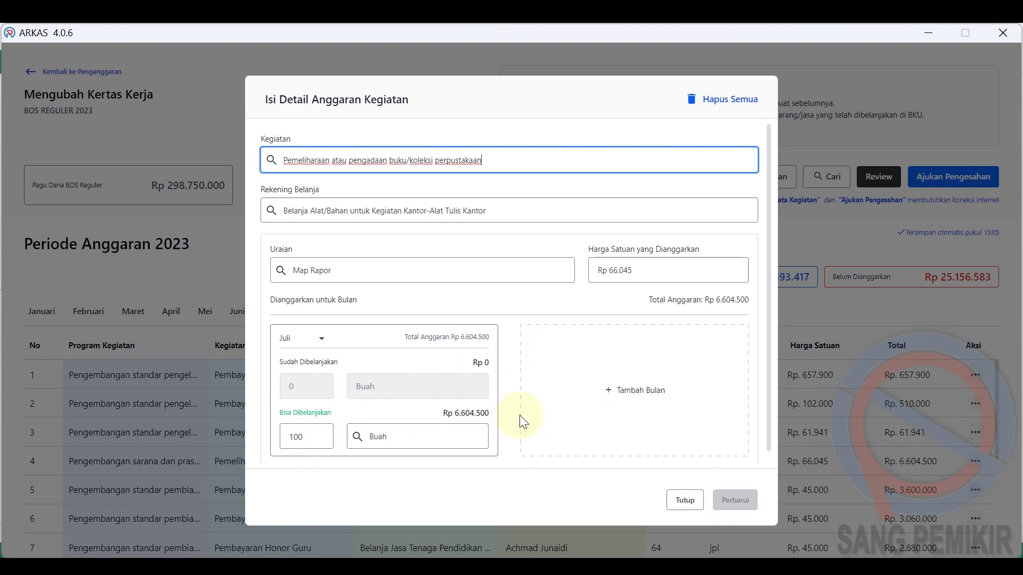
double_click(313, 434)
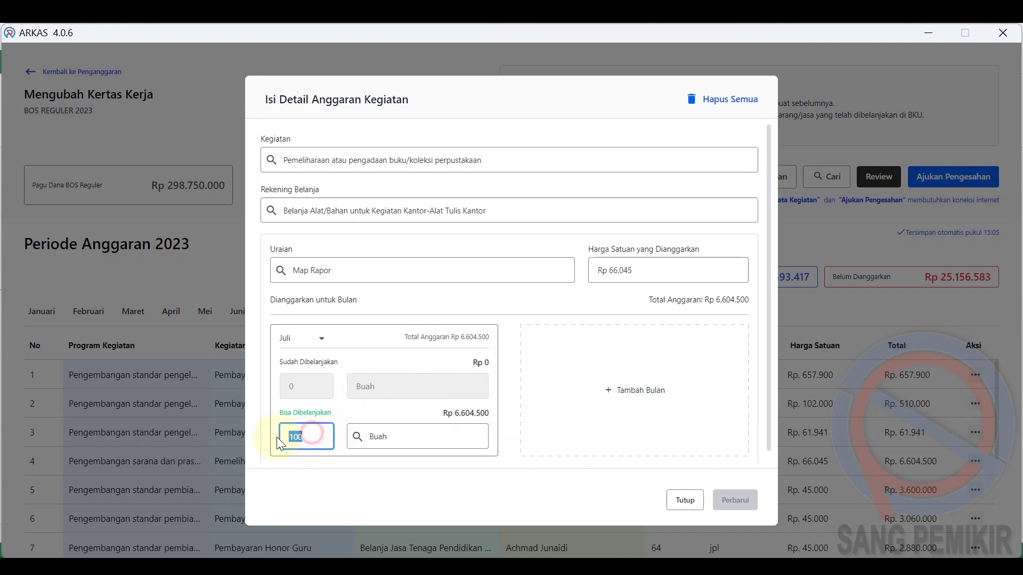
text(0)
click(312, 456)
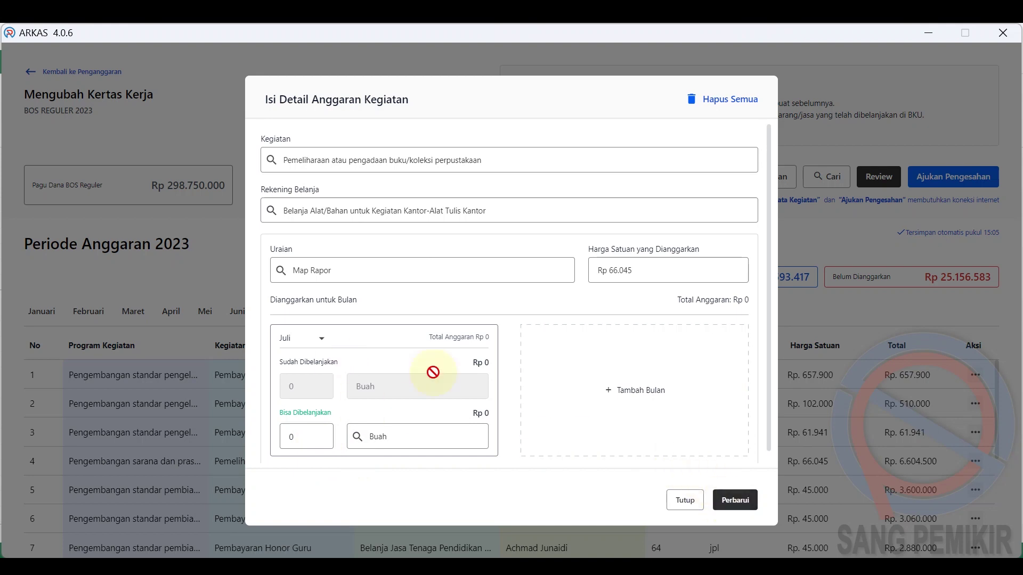
click(735, 504)
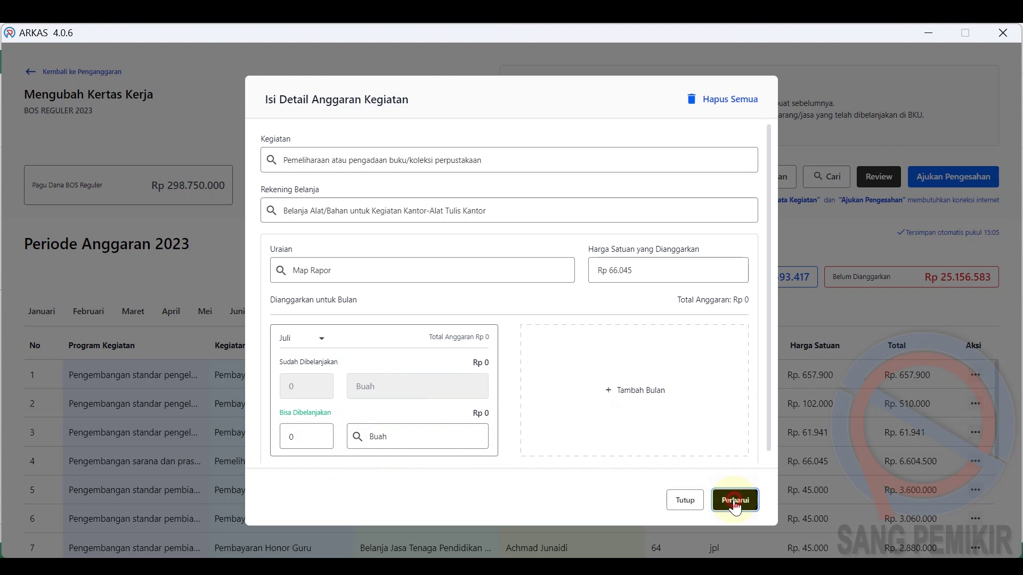
click(628, 353)
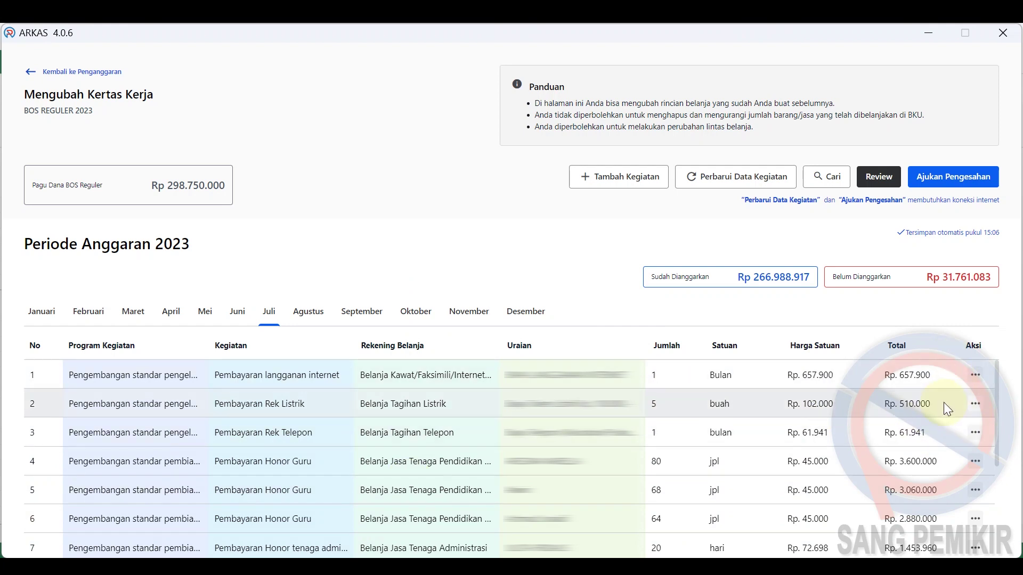
Check the remaining July rows and save August's Screen Projector entry with a zero budget.
scroll(943, 403, down, 3)
scroll(895, 476, up, 3)
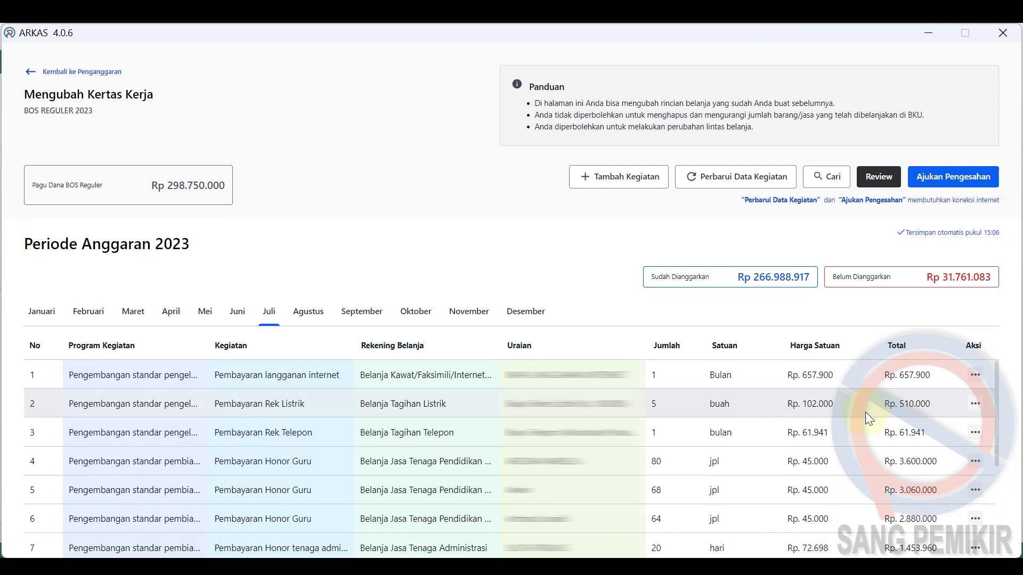
scroll(852, 433, down, 3)
scroll(852, 432, up, 2)
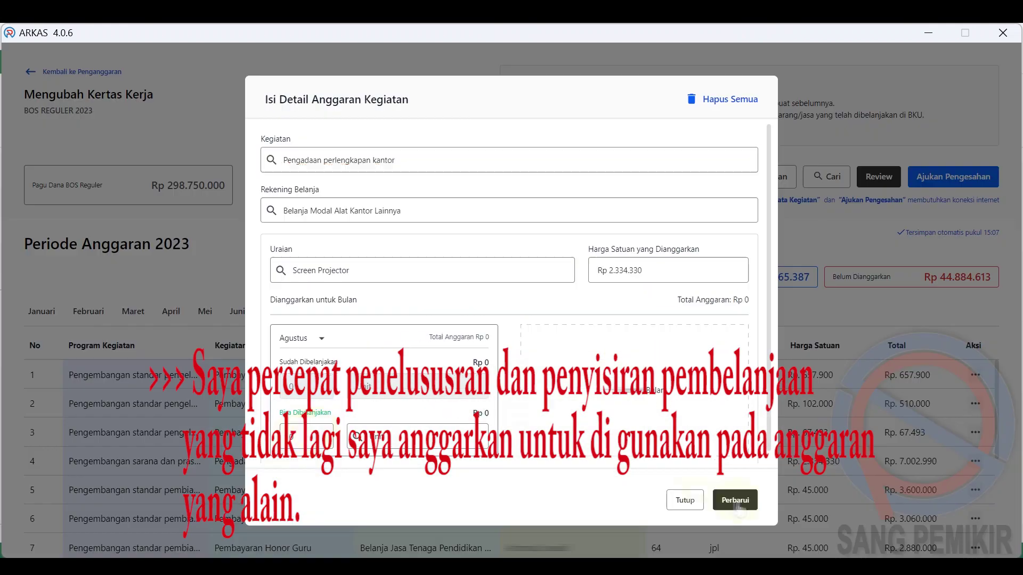
click(735, 499)
click(627, 353)
click(735, 499)
Remove the October facility spending items that are no longer planned, checking them against the Excel plan.
click(416, 312)
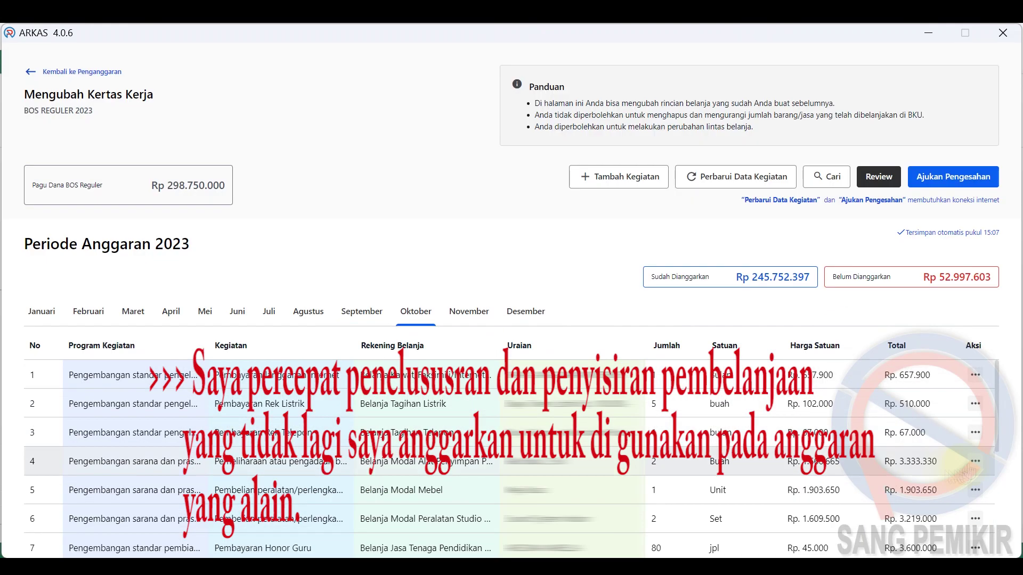
click(975, 462)
click(735, 499)
click(975, 461)
key(alt+Tab)
key(alt+Tab)
click(684, 500)
click(974, 461)
click(735, 499)
Compare the November budget rows with the Excel BOSP plan.
click(468, 312)
key(alt+Tab)
click(357, 469)
key(alt+Tab)
key(alt+Tab)
key(alt+Tab)
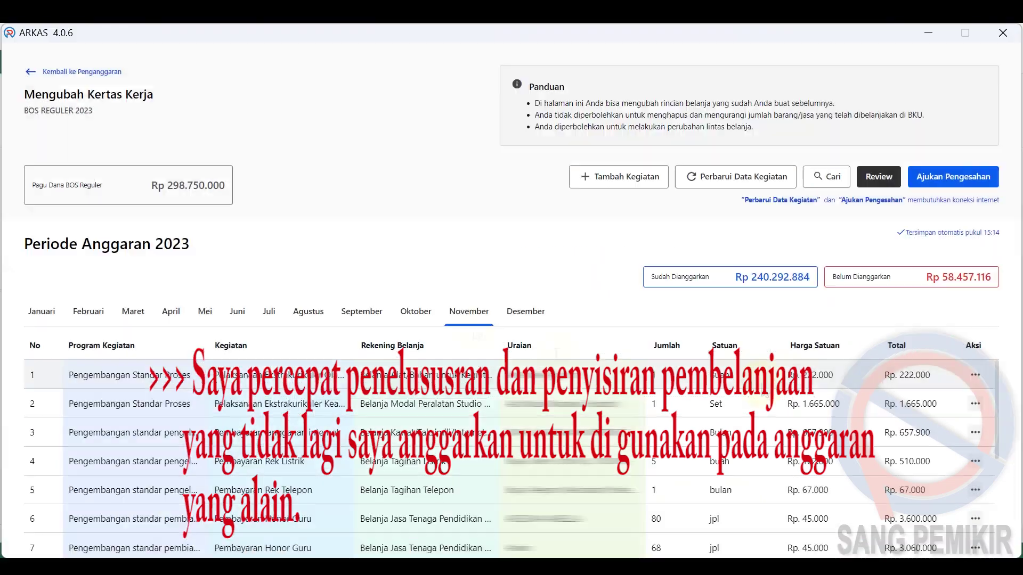
Update the remaining October entry and remove November's extracurricular studio equipment entry of 1 set at Rp. 1.665.000.
click(416, 311)
click(735, 500)
click(468, 312)
click(975, 432)
click(961, 458)
click(735, 500)
Check the December rows, examine the Jasa & Non Modal and Modal sheets in Excel, and return to ARKAS's September rows.
click(525, 312)
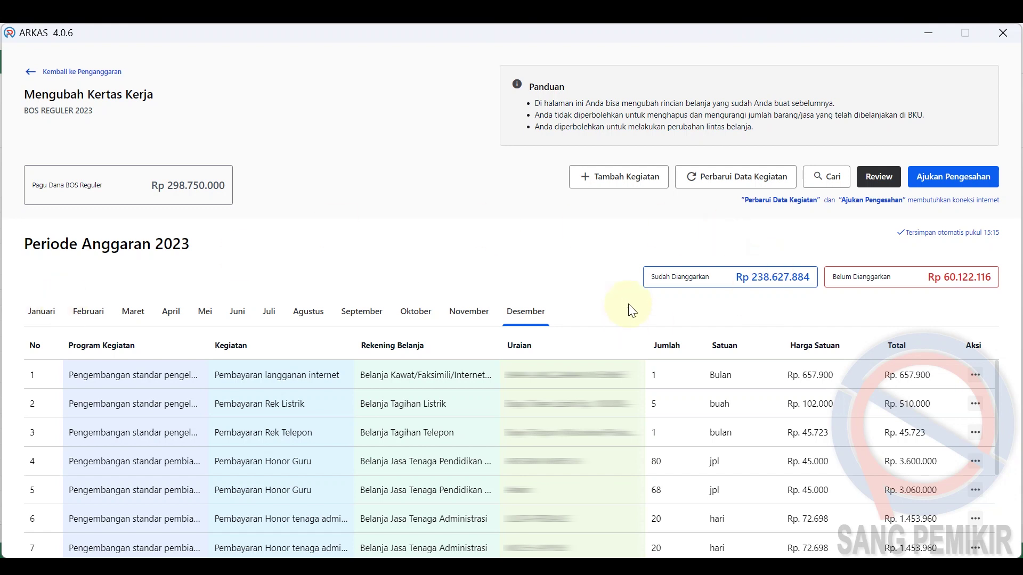
click(648, 567)
click(584, 515)
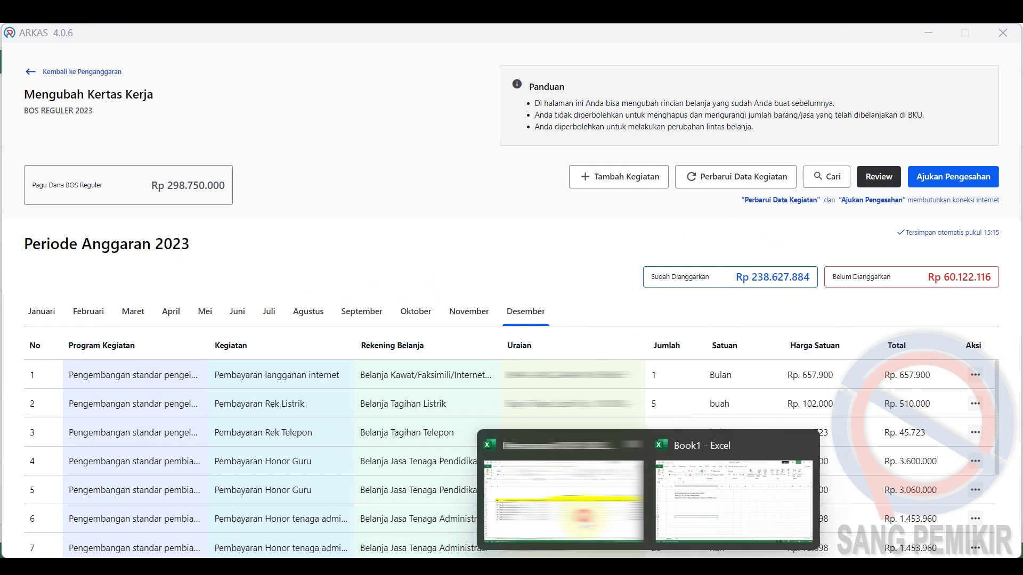
scroll(393, 445, up, 5)
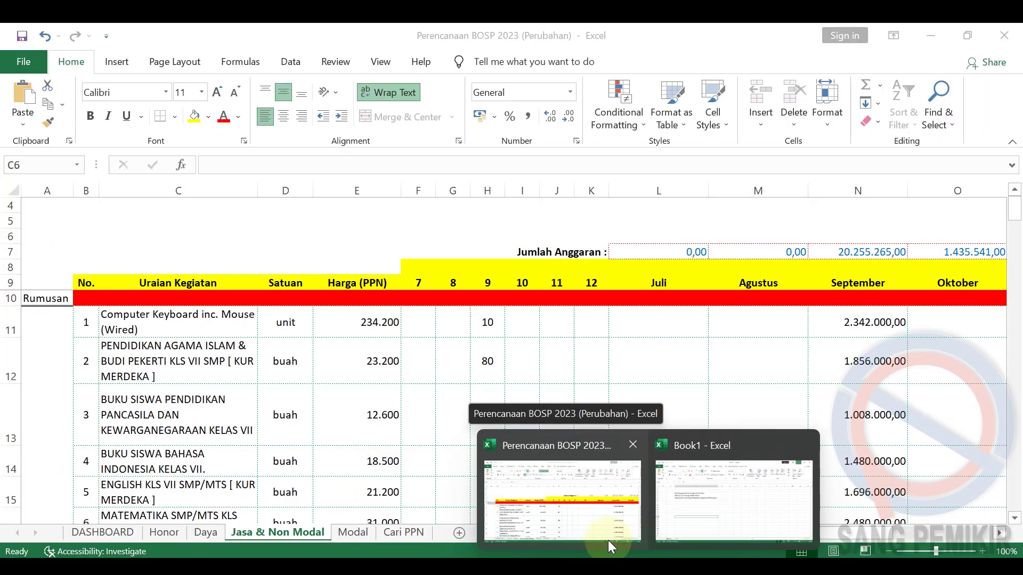
click(608, 541)
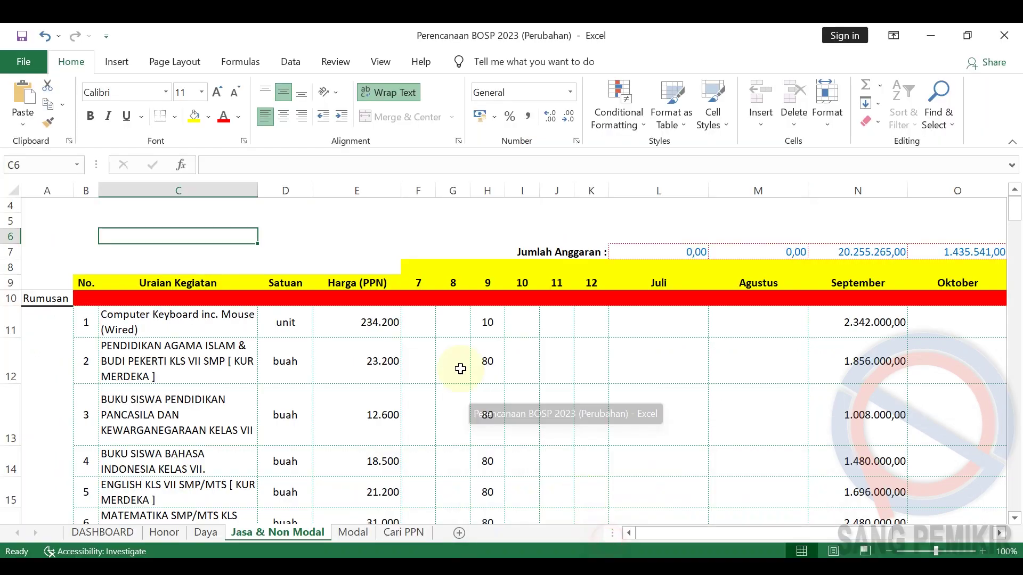
click(485, 326)
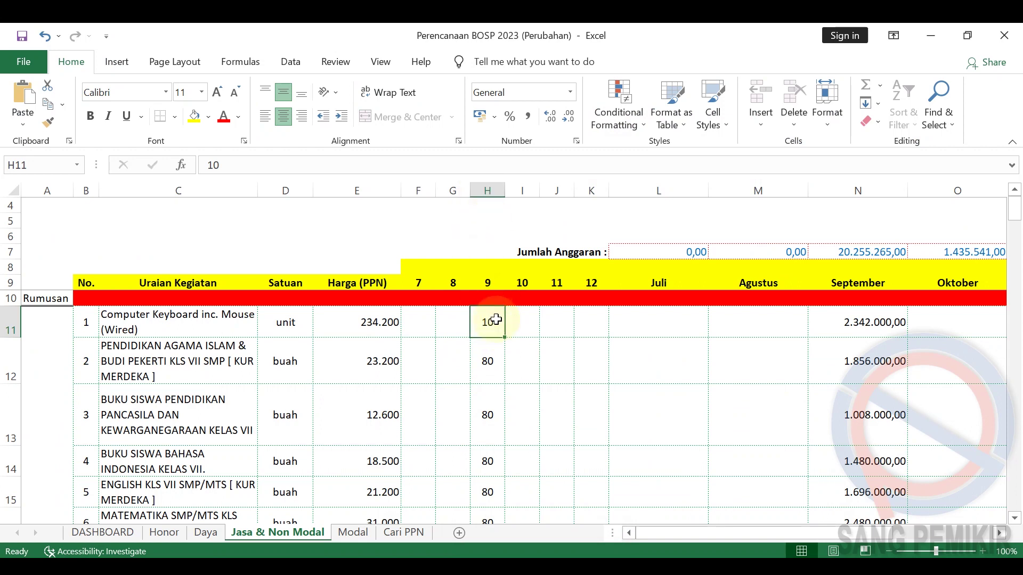
click(349, 533)
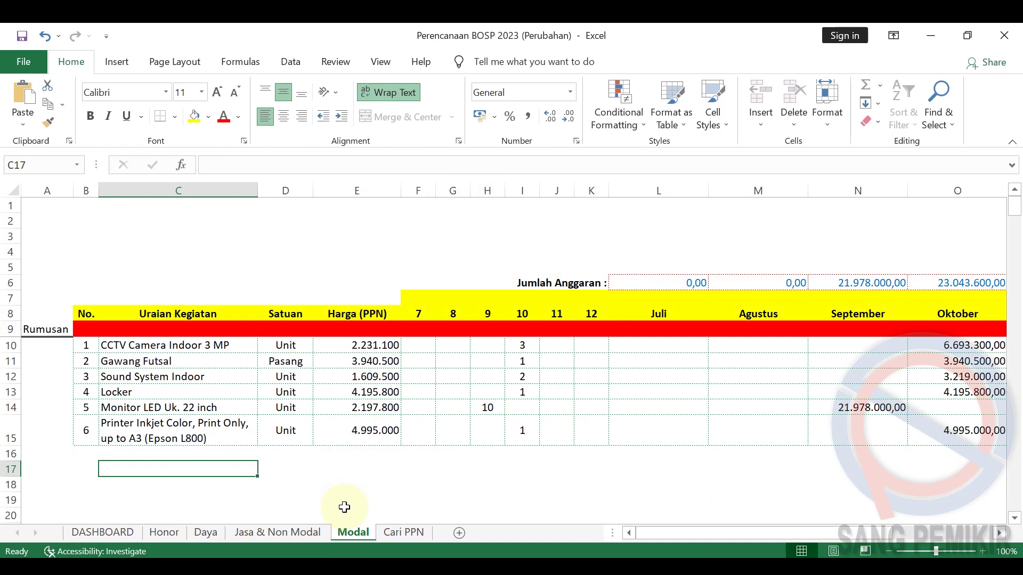
click(295, 532)
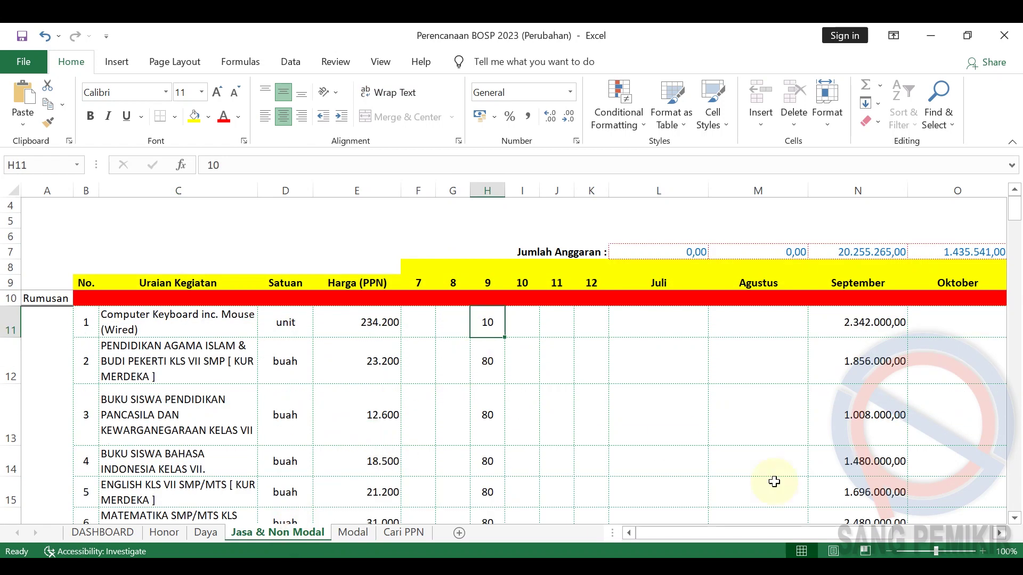
click(753, 500)
click(362, 311)
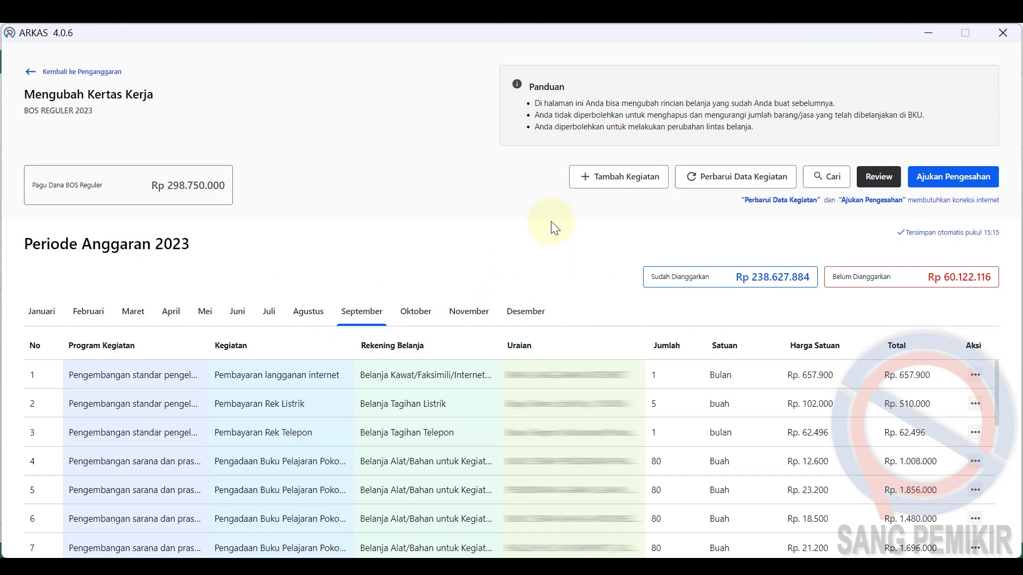
Start a new September budget entry under the activity Simulasi dan pelaksanaan Asesmen Nasional Berbasis Komputer.
click(571, 177)
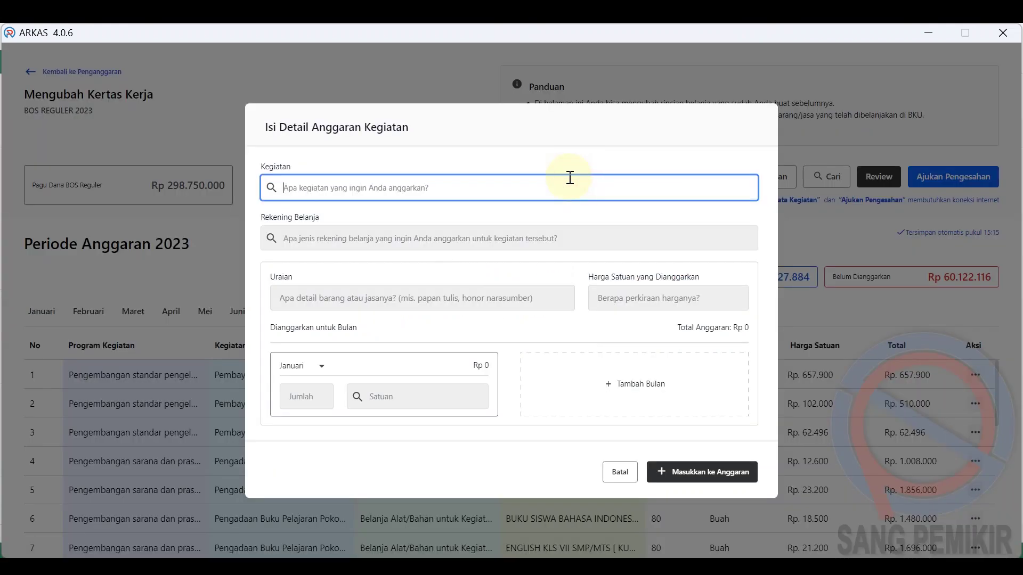
click(496, 195)
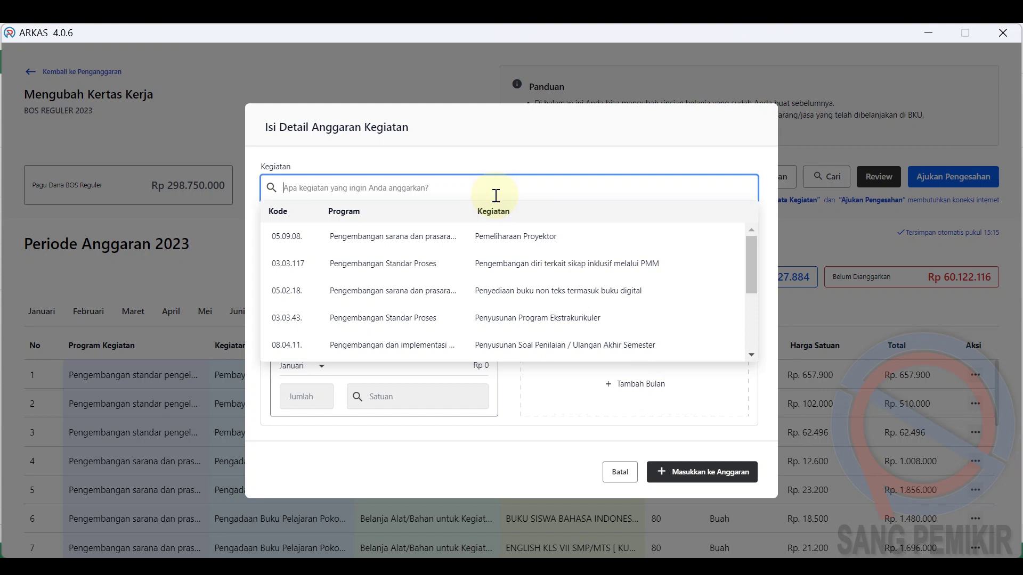
text(anbk)
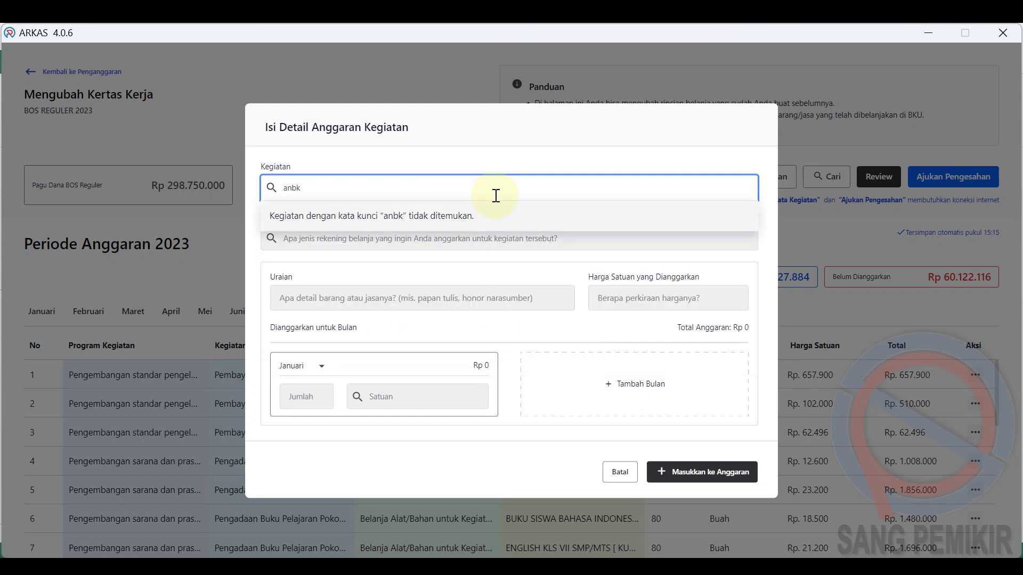
key(BackSpace)
key(BackSpace)
key(BackSpace)
key(BackSpace)
text(ases)
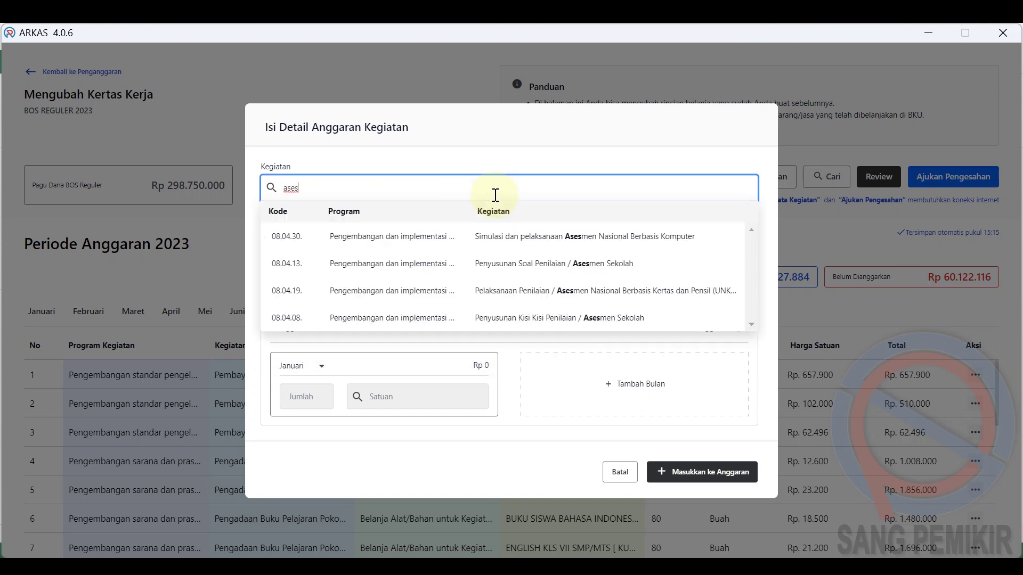
click(630, 242)
Assign the expense account Belanja Alat/Bahan untuk Kegiatan Kantor-Bahan Komputer and choose the item Computer Keyboard inc. Mouse (Wired).
click(511, 243)
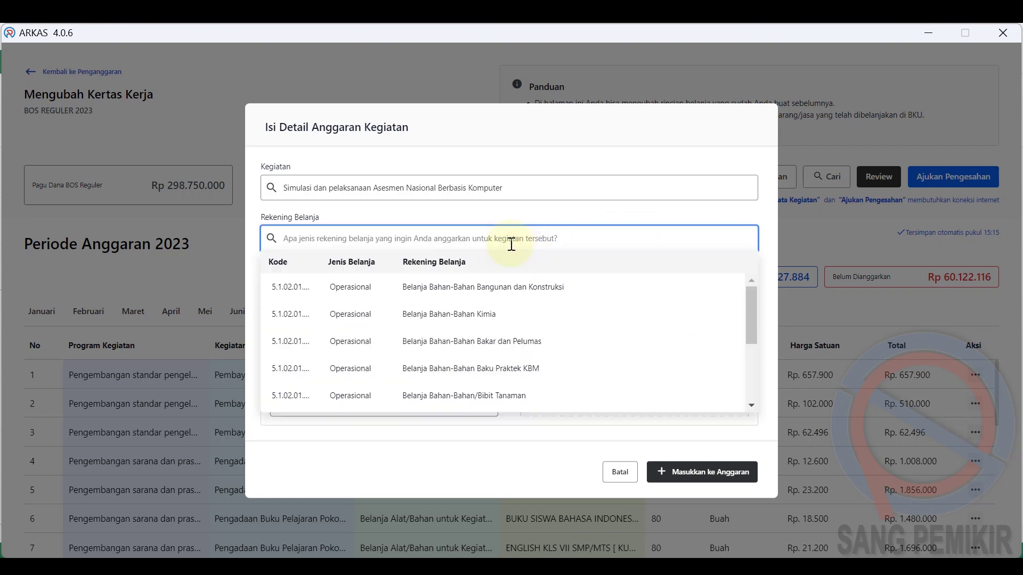
text(Belanja Alat/Bahan untuk Kegiatan Kantor-Bahan Komputer)
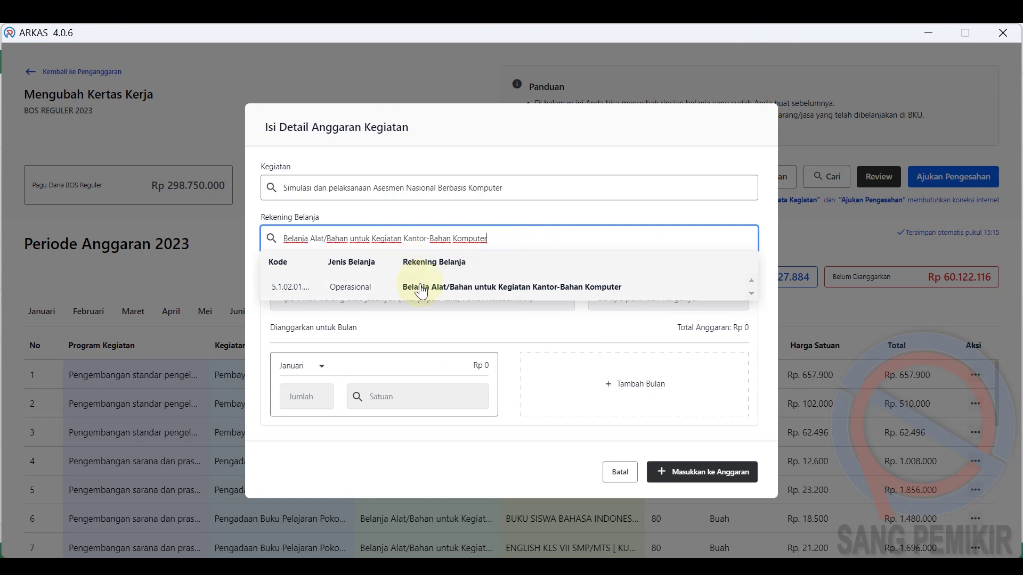
click(552, 291)
click(391, 298)
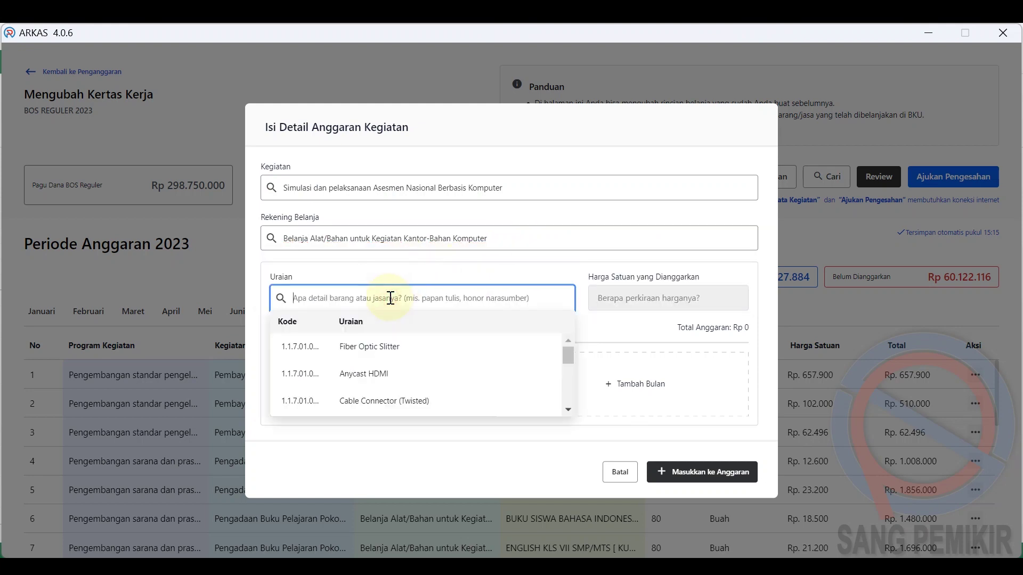
scroll(491, 372, down, 10)
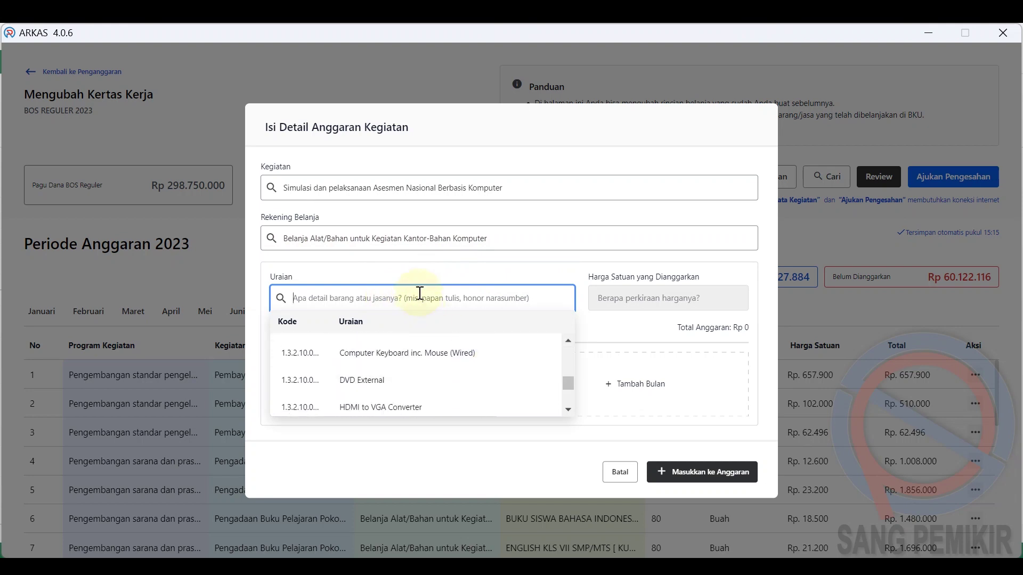
text(mo)
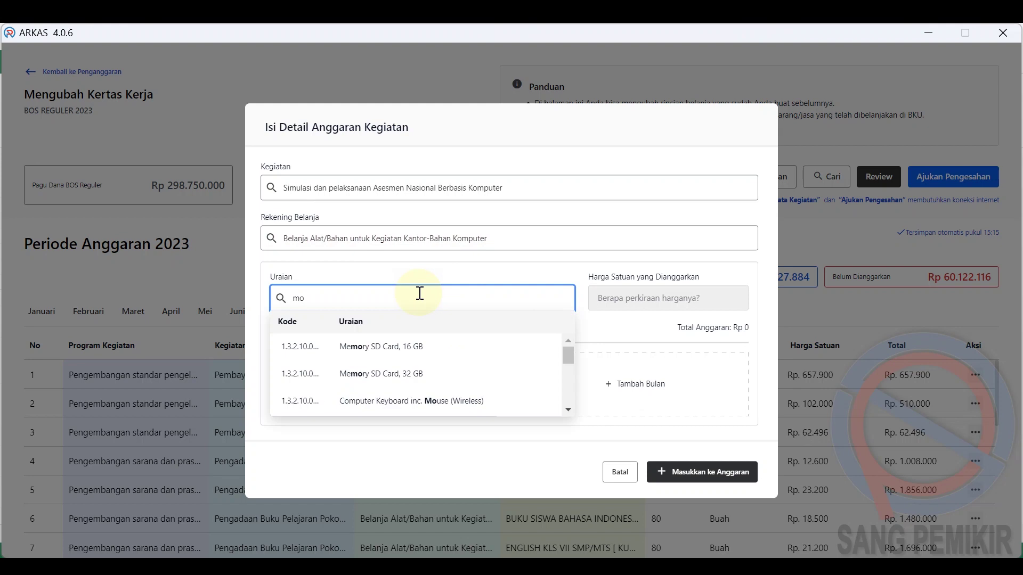
text(u)
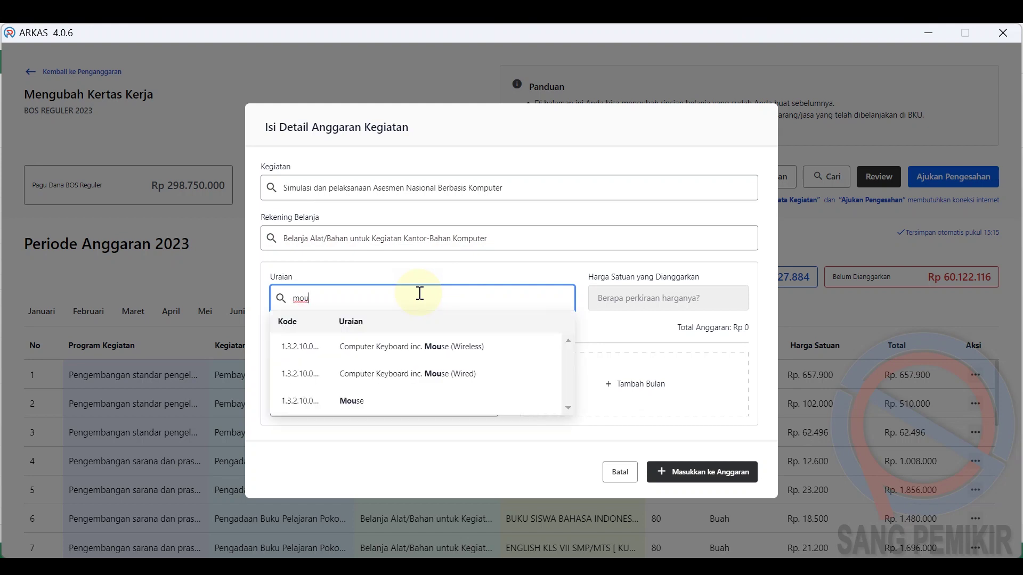
click(442, 379)
Look up the keyboard and mouse price in the Excel plan and set the ARKAS unit price to Rp 234.200.
click(652, 296)
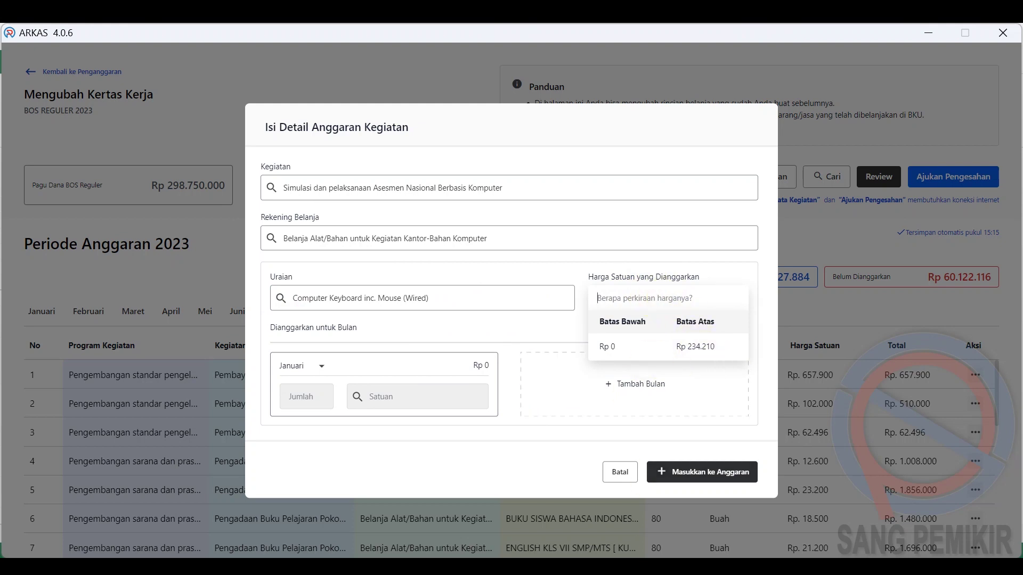
mouse_move(649, 567)
click(585, 535)
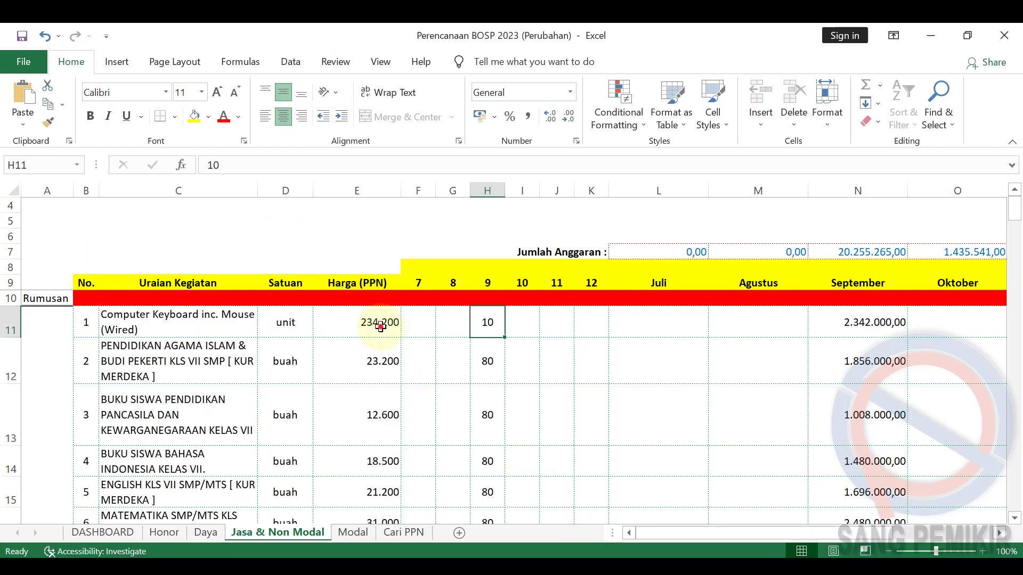
click(368, 325)
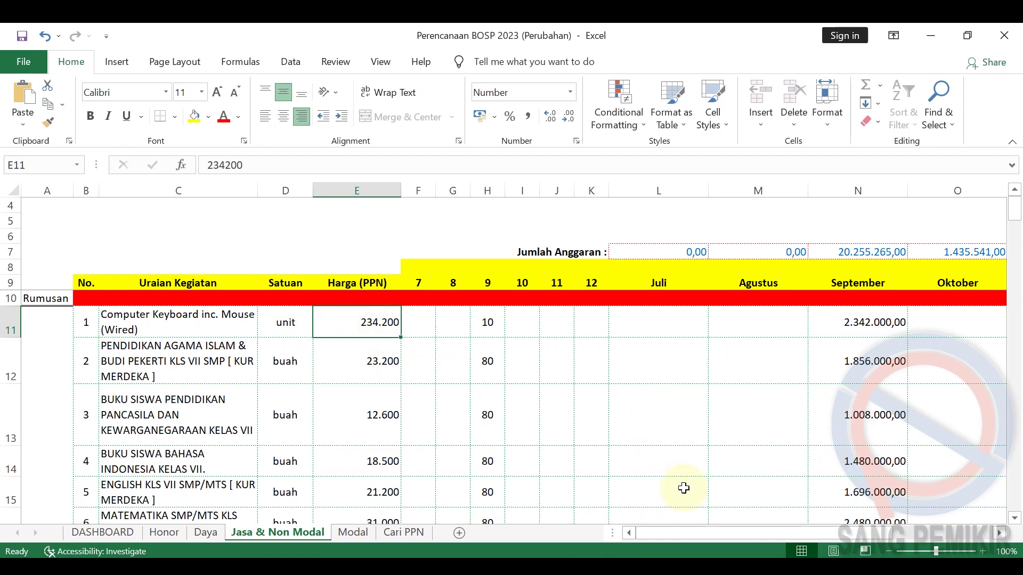
click(753, 567)
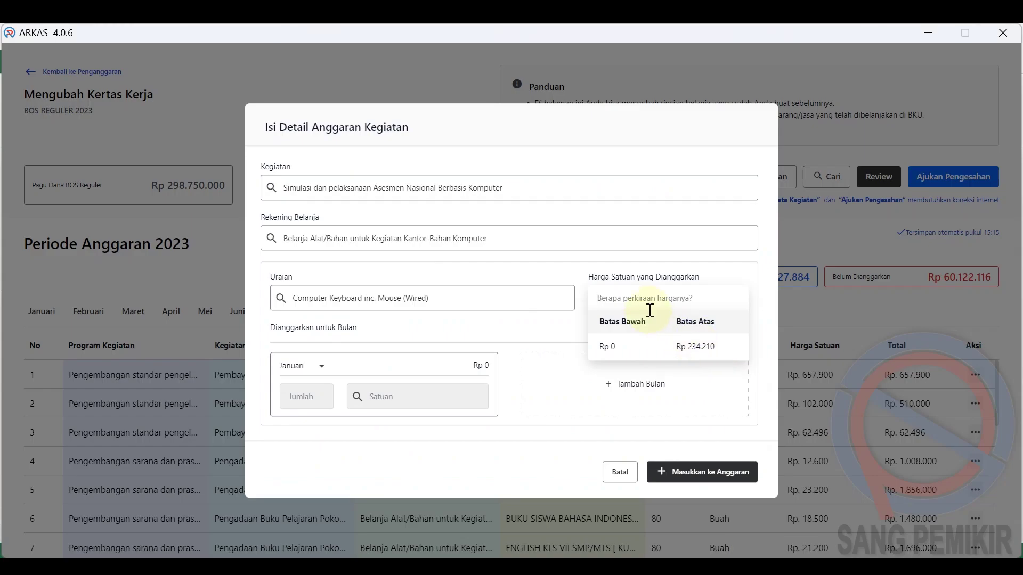
text(234.200)
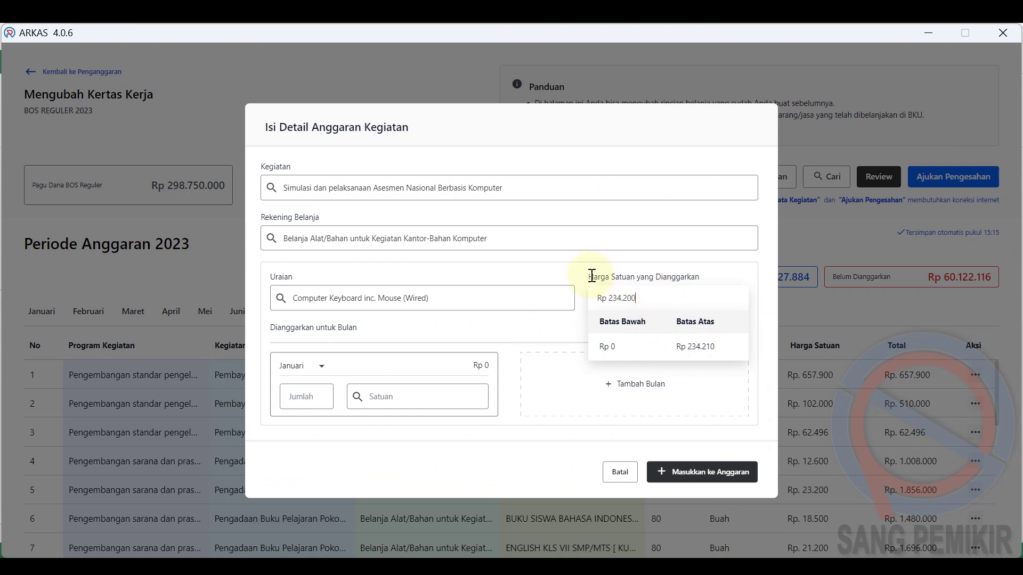
click(582, 273)
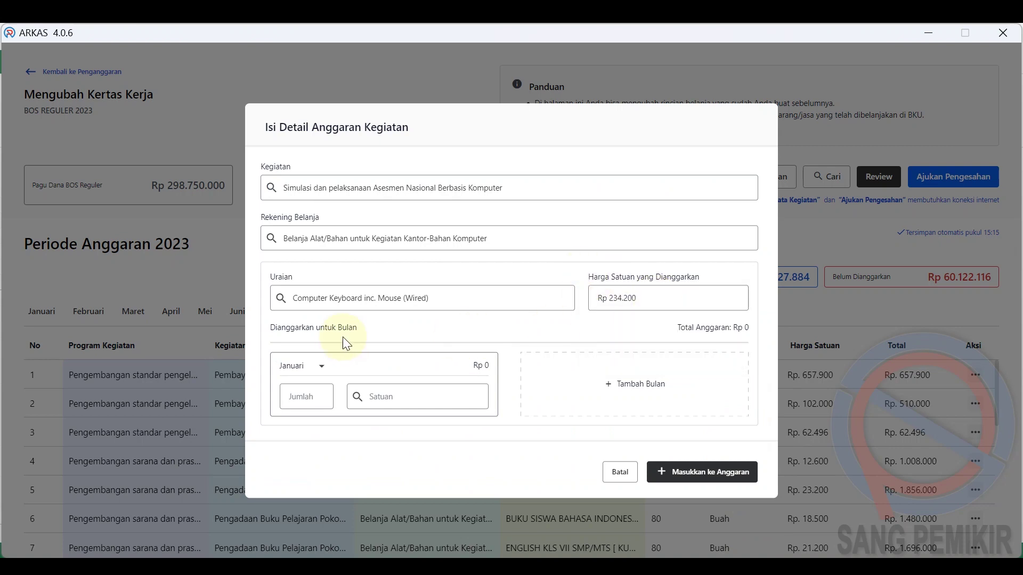
Budget 10 unit of the keyboard and mouse set for September and add the entry to the budget.
click(321, 366)
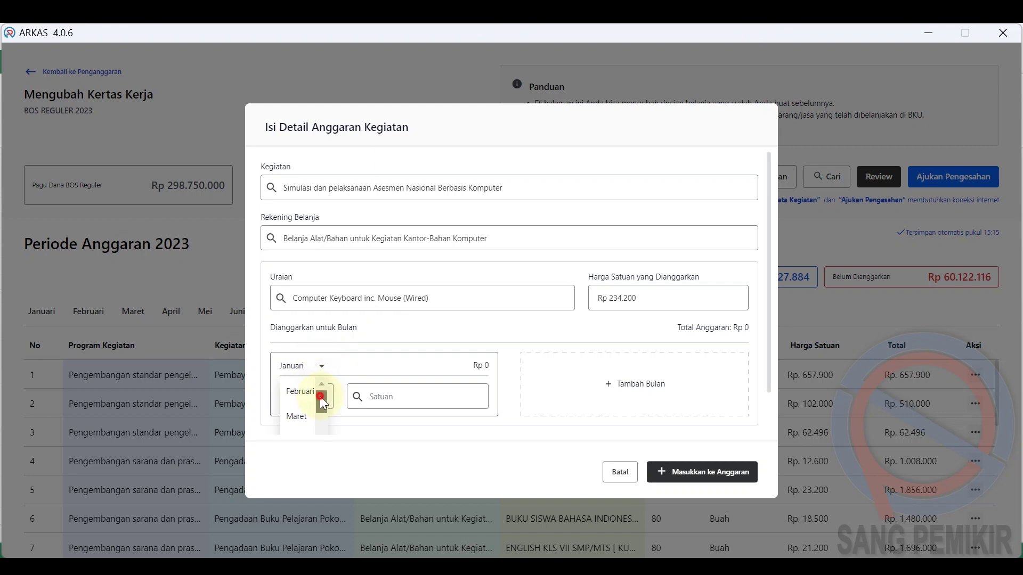
click(299, 426)
click(299, 398)
text(10)
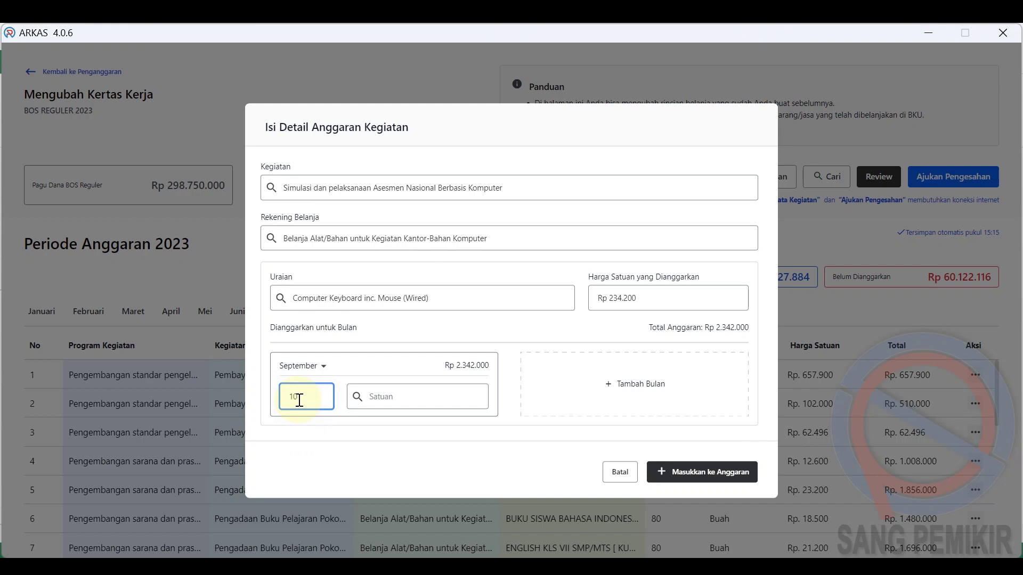
click(419, 405)
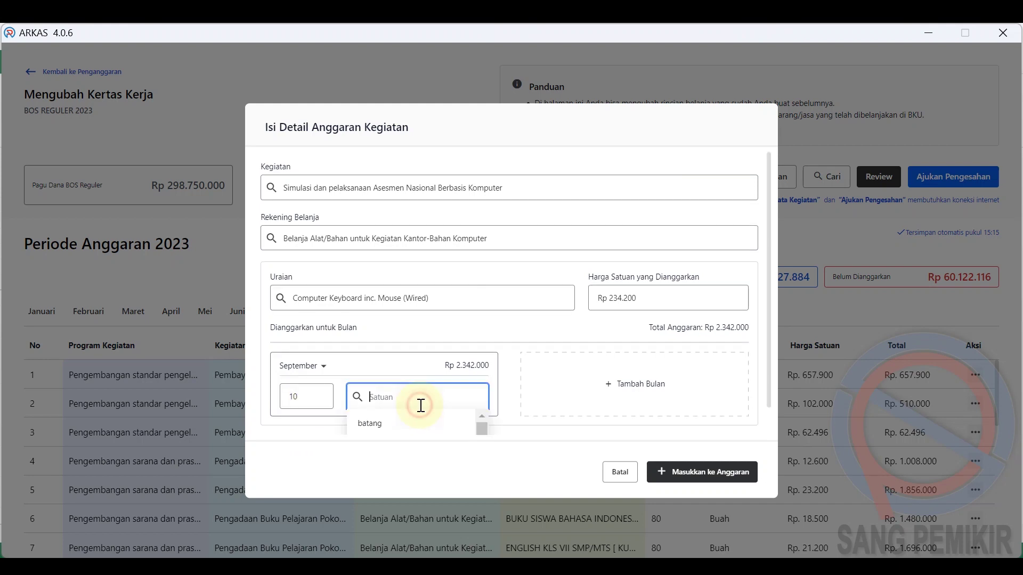
text(unit)
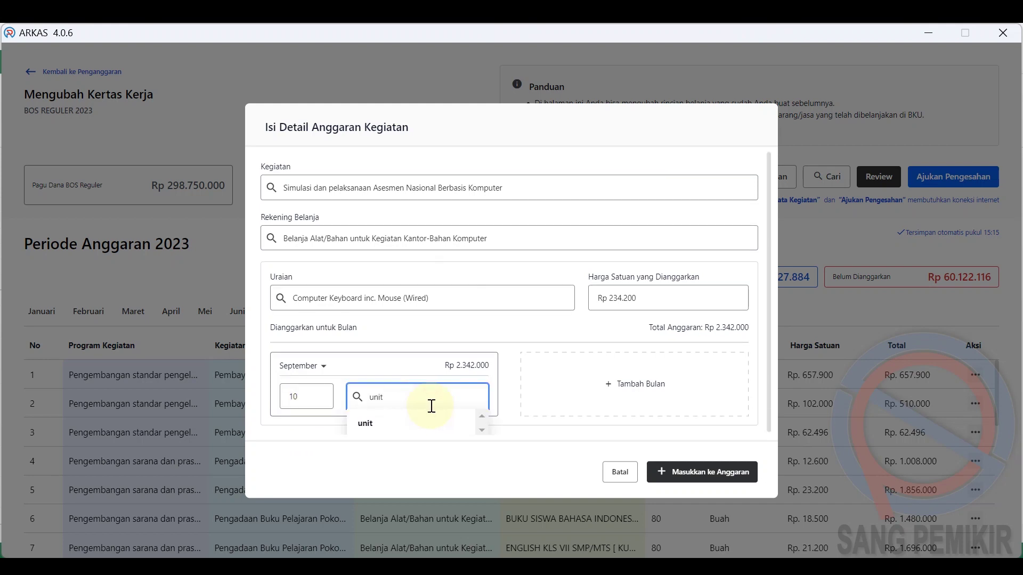
click(421, 425)
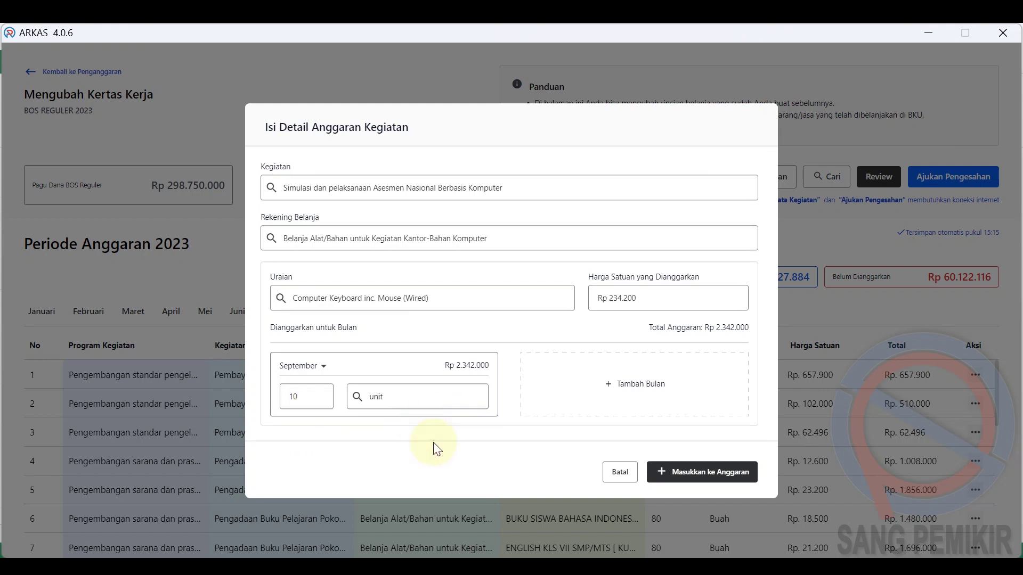
click(700, 482)
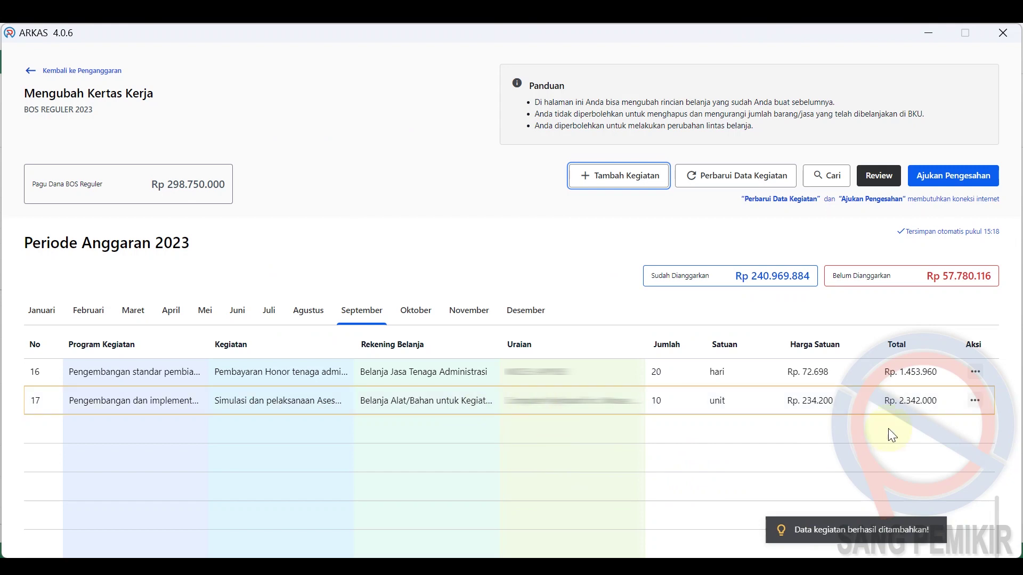
Check the Jasa & Non Modal and Modal sheets in Excel for the next planned September item, then return to ARKAS.
scroll(750, 439, up, 8)
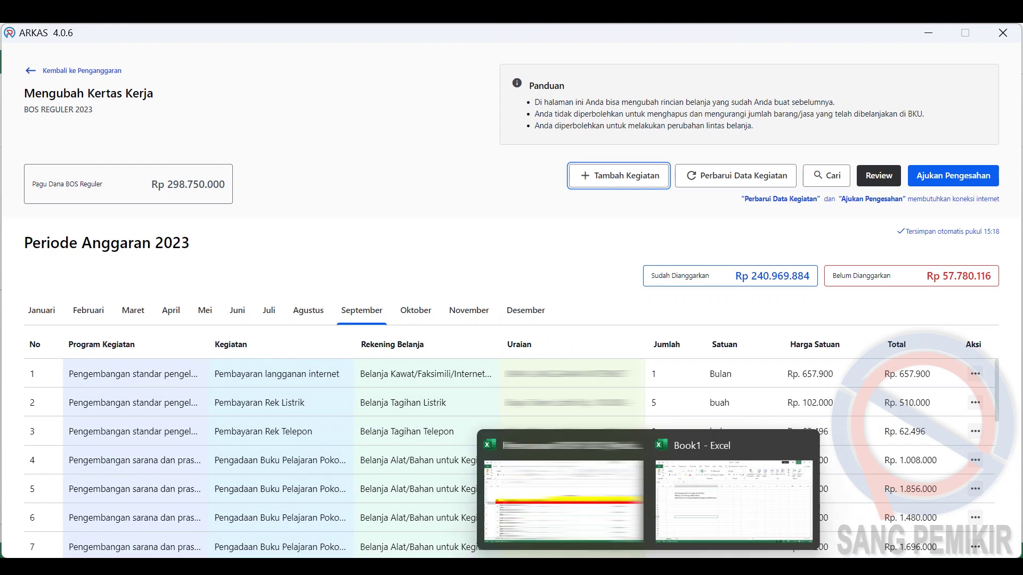
click(534, 488)
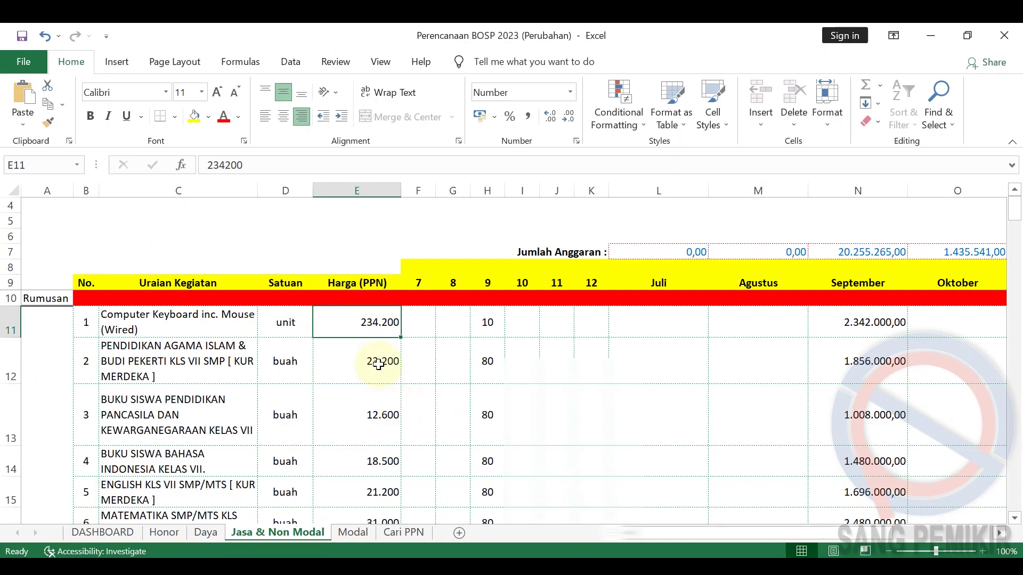
scroll(378, 365, down, 2)
scroll(379, 364, down, 2)
click(346, 532)
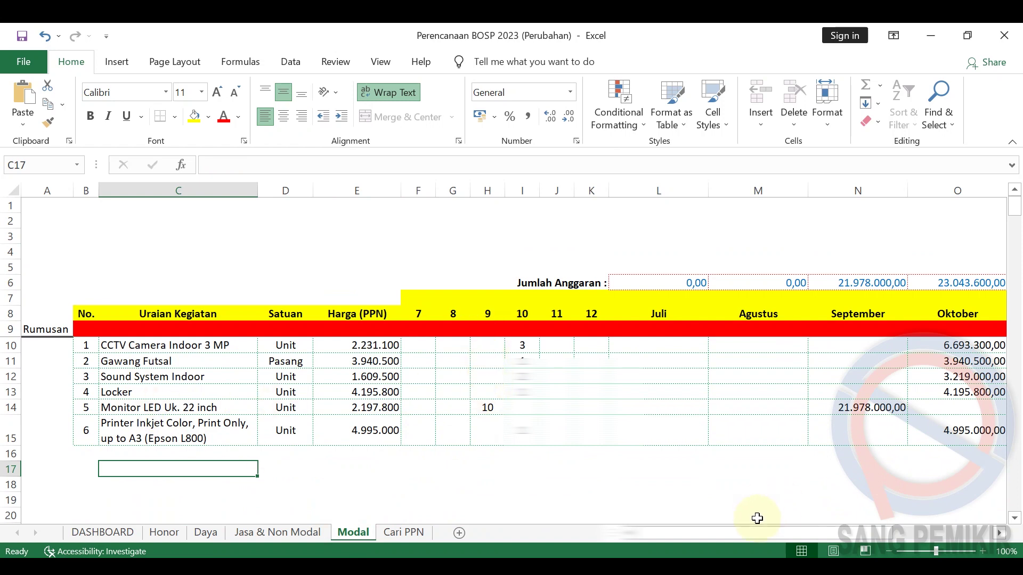
mouse_move(757, 554)
click(799, 490)
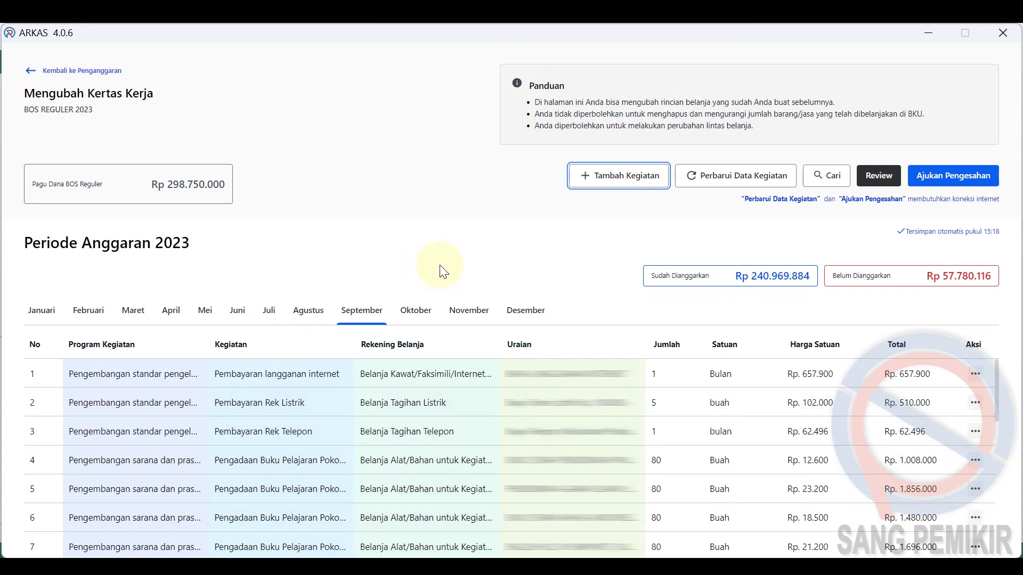
Start another budget entry under the activity Simulasi dan pelaksanaan Asesmen Nasional Berbasis Komputer.
click(579, 184)
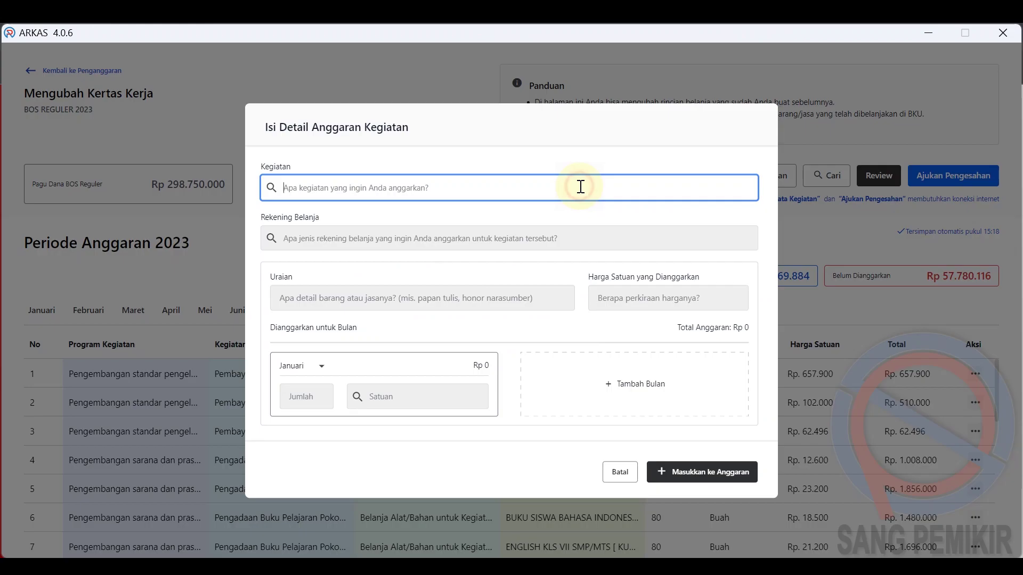
click(561, 186)
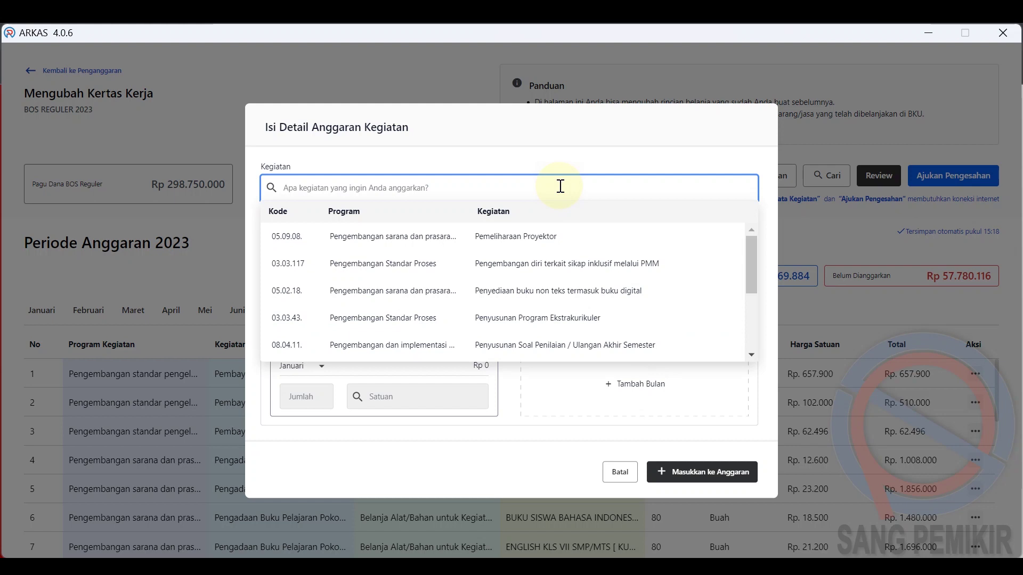
text(anb)
key(BackSpace)
key(BackSpace)
key(BackSpace)
key(BackSpace)
text(ases)
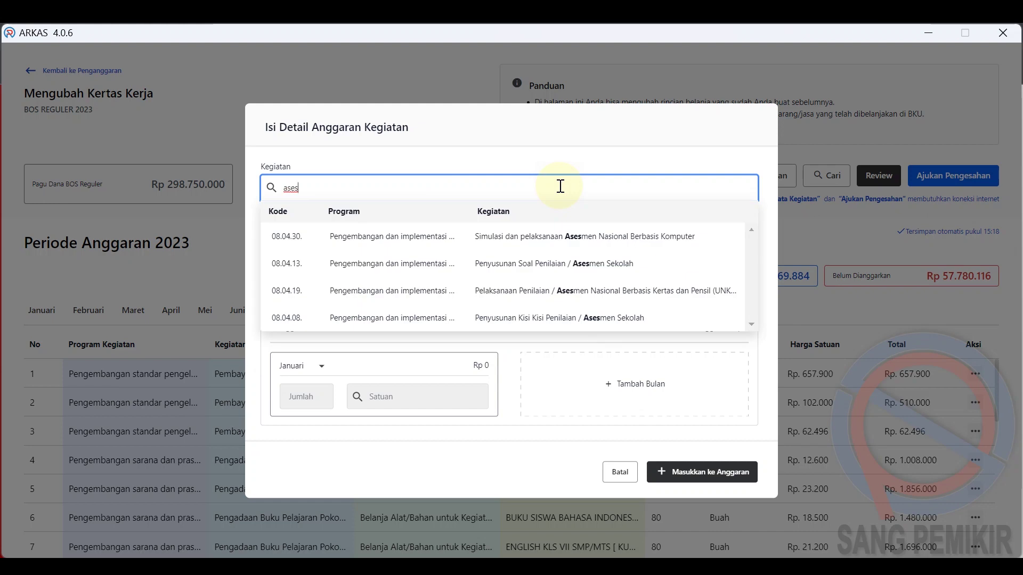
click(611, 237)
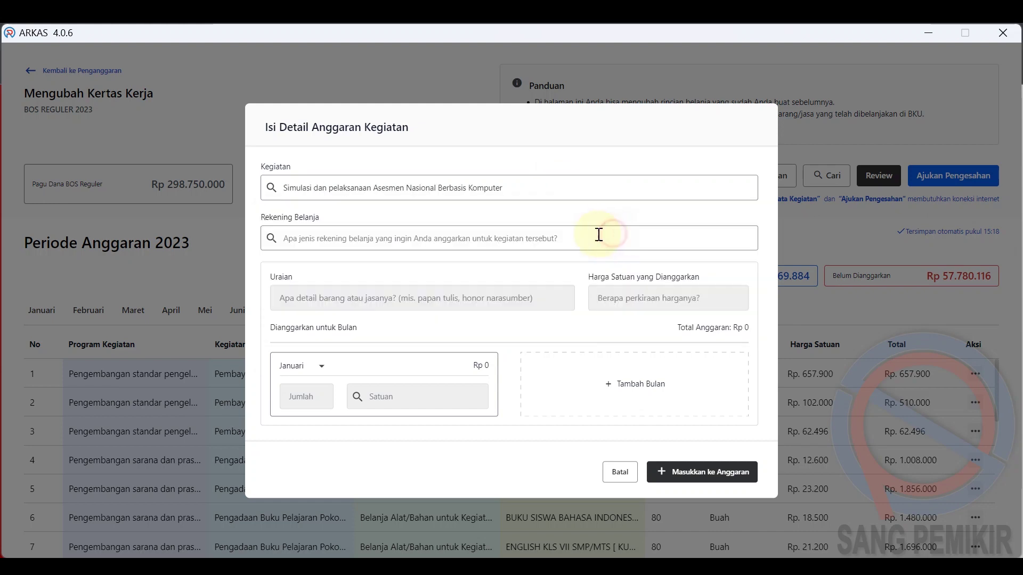
Assign the entry to the expense account Belanja Modal Peralatan Komputer Lainnya and choose the item Monitor LED Uk. 22 inch.
click(541, 234)
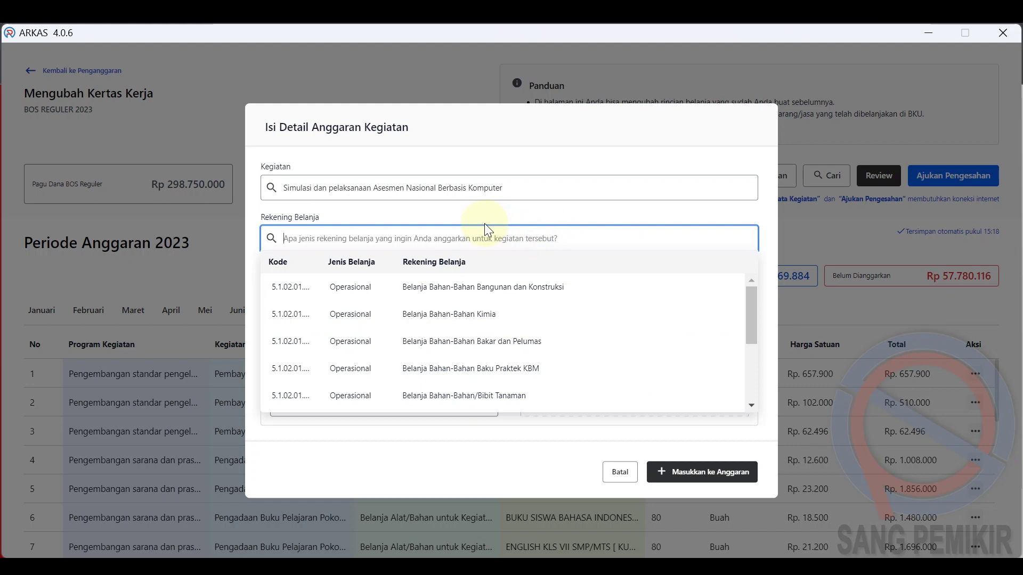
text(Belanja Modal Peralatan Komputer Lainnya)
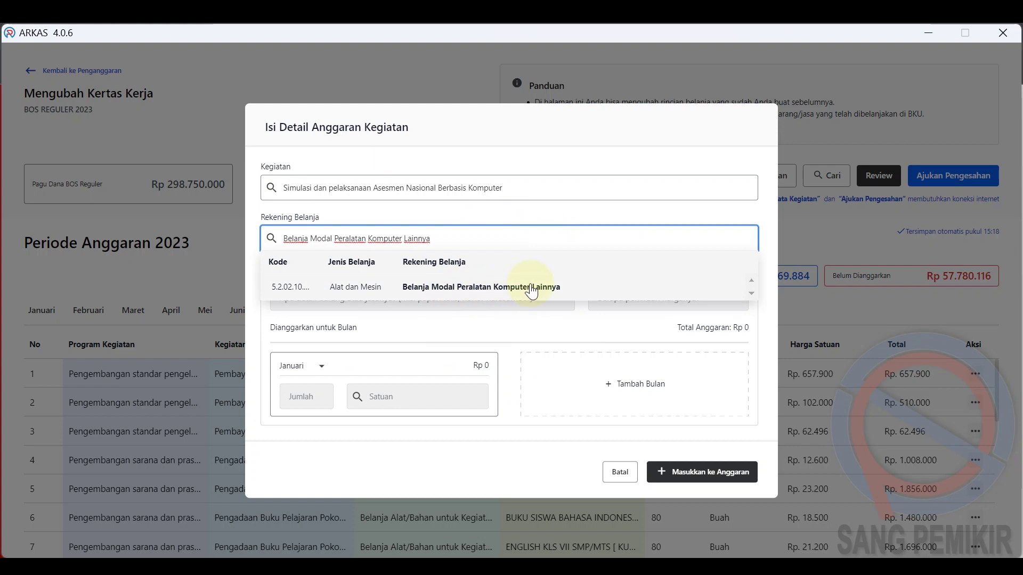
click(532, 291)
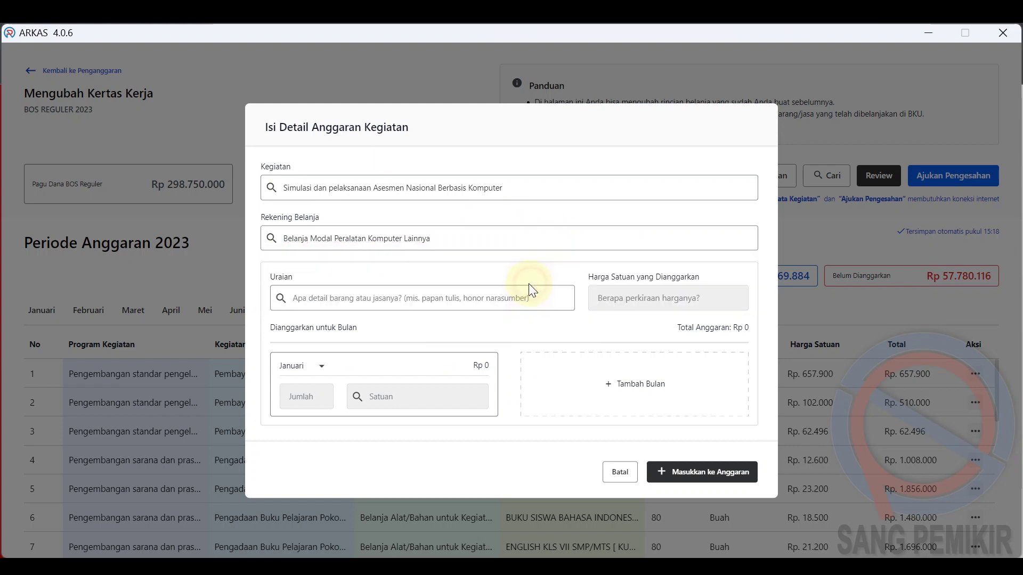
click(410, 292)
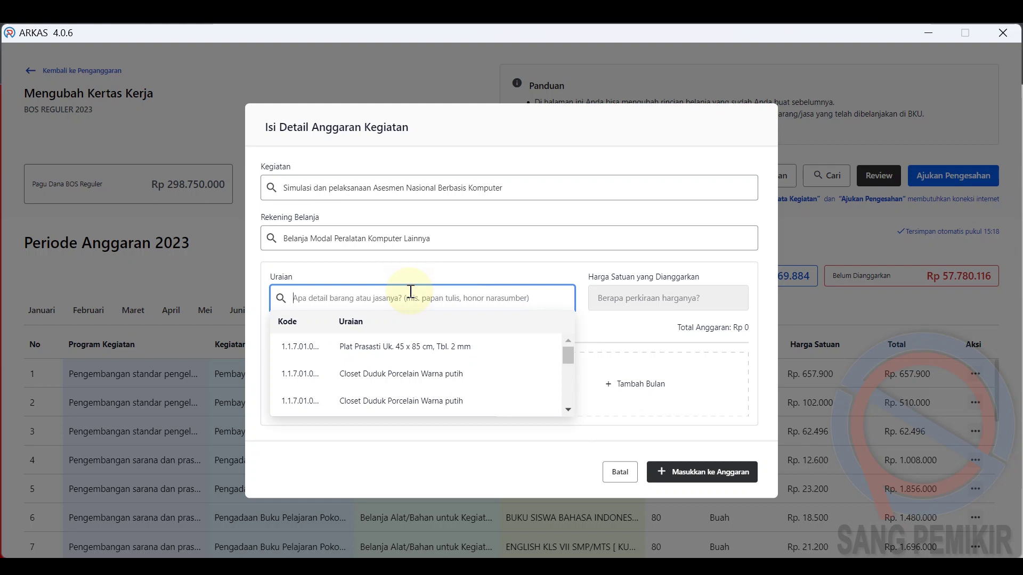
text(monitor)
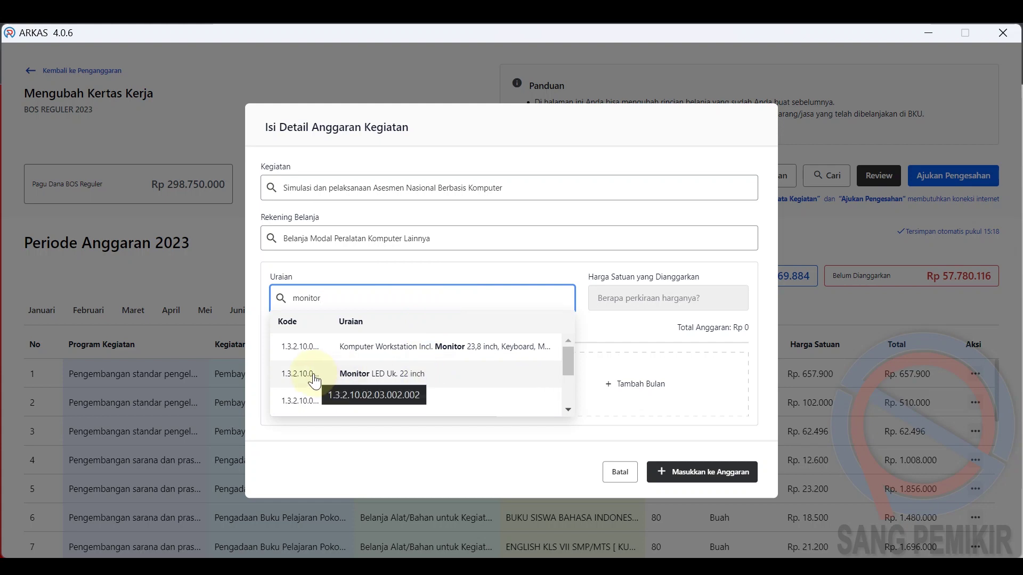
click(302, 408)
Copy the Monitor LED Uk. 22 inch price from the Excel plan's Modal sheet and set the ARKAS unit price to Rp 2.197.800.
click(624, 291)
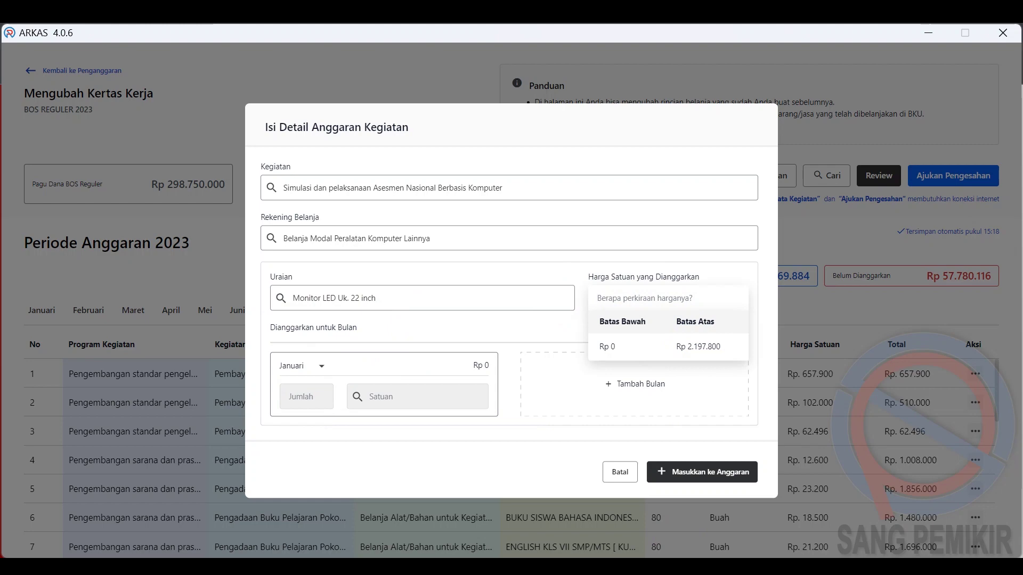
click(554, 511)
click(384, 407)
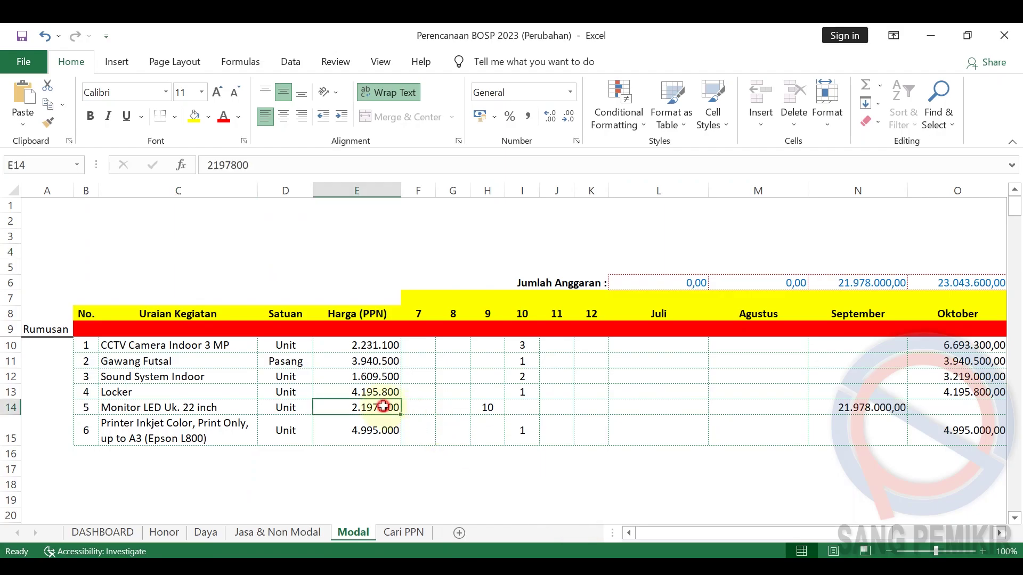
drag(262, 164, 207, 164)
key(ctrl+c)
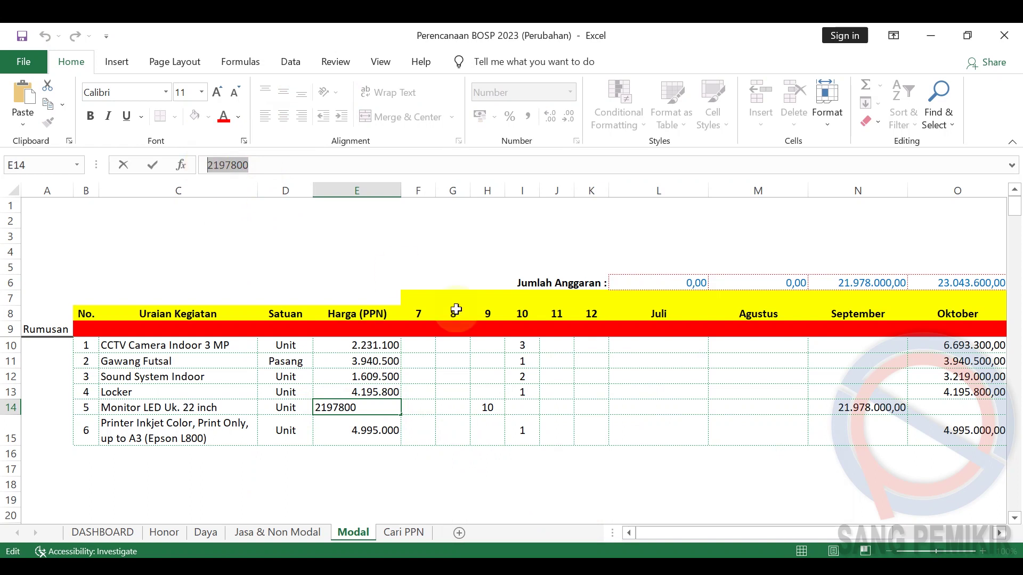
click(745, 506)
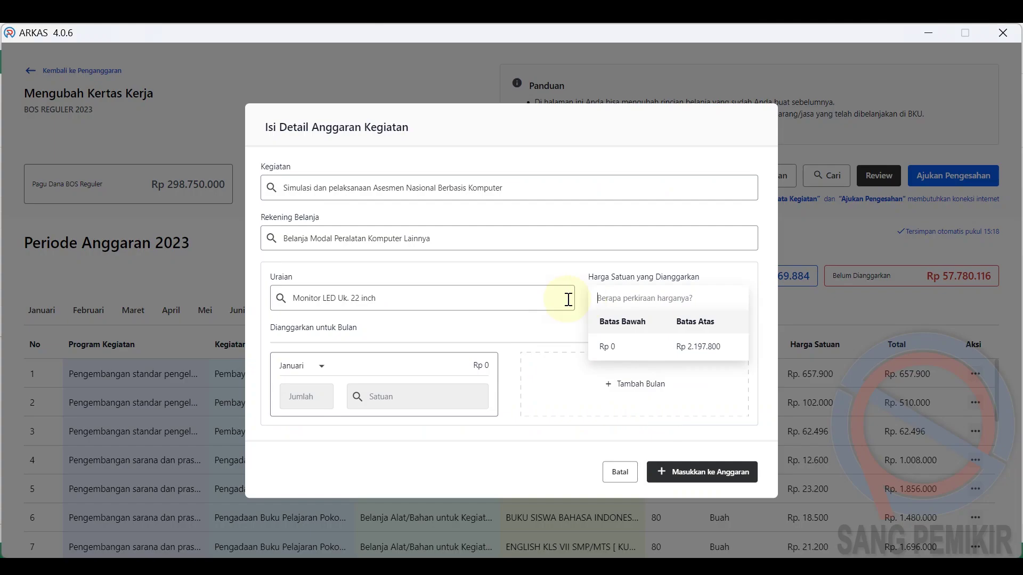
click(600, 288)
key(ctrl+v)
click(557, 272)
Budget 10 unit of the 22 inch LED monitor for September and add the entry to the budget.
click(318, 366)
drag(321, 417, 318, 429)
click(303, 396)
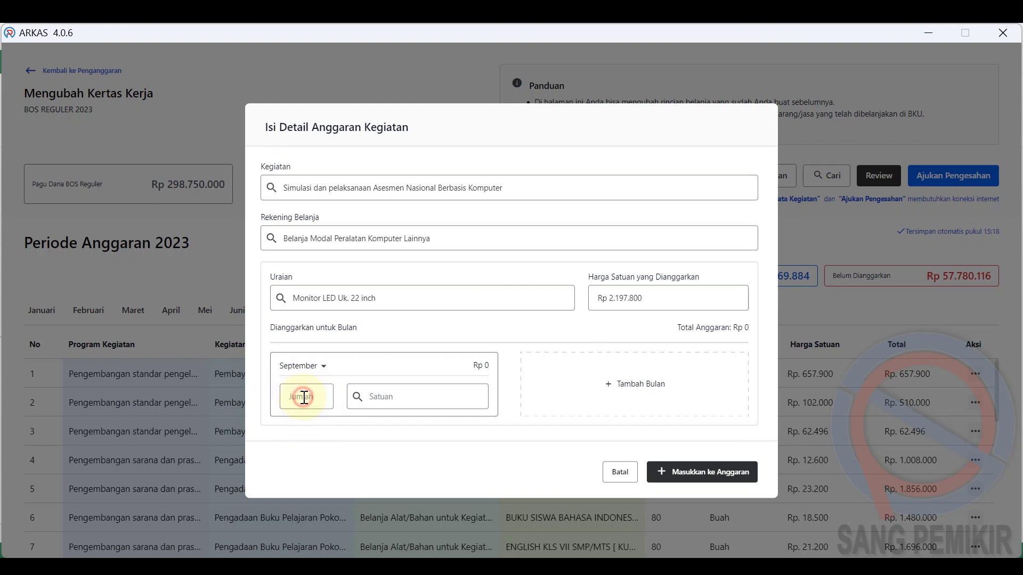
click(313, 397)
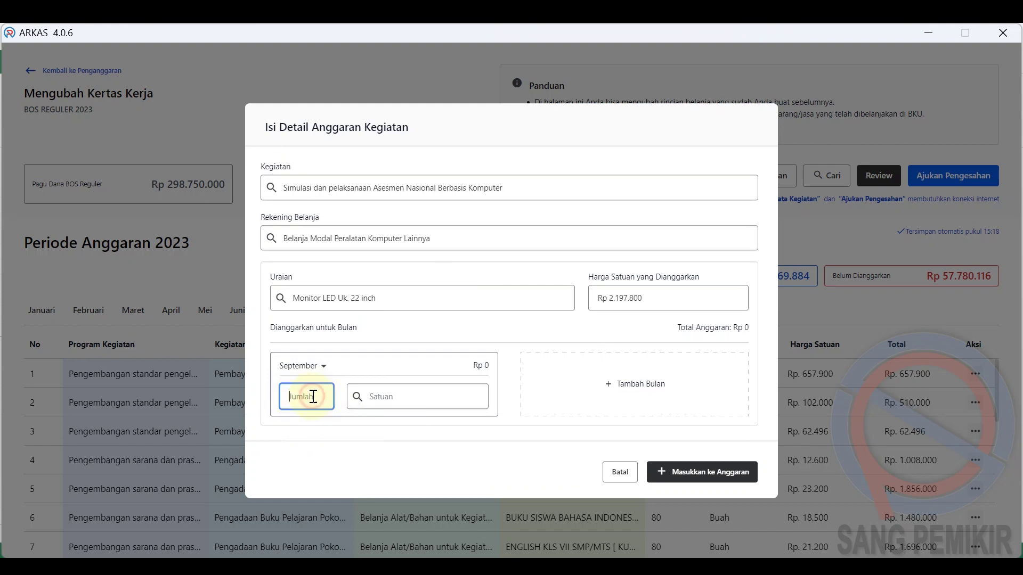
text(10)
click(387, 397)
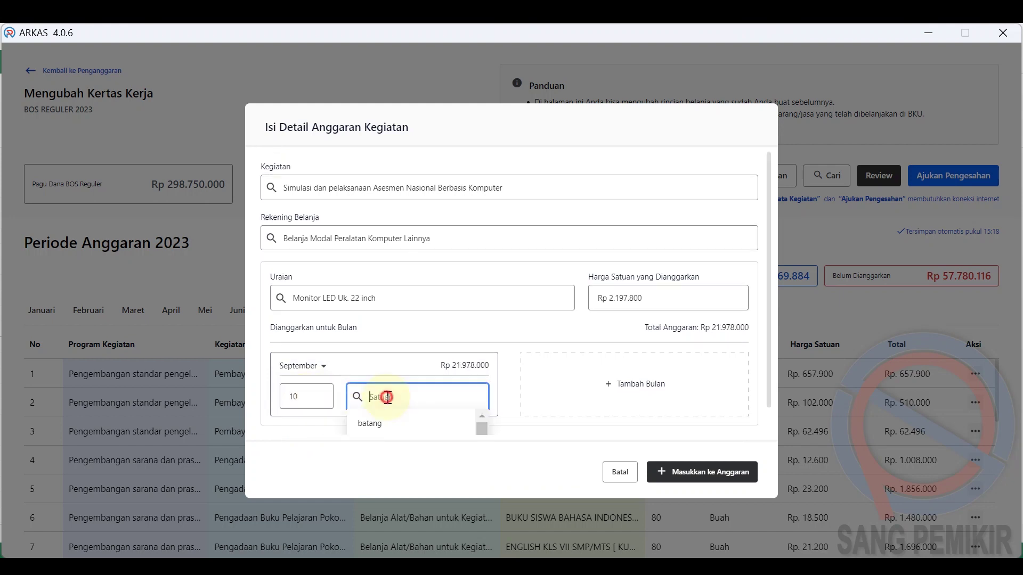
text(unit)
click(387, 421)
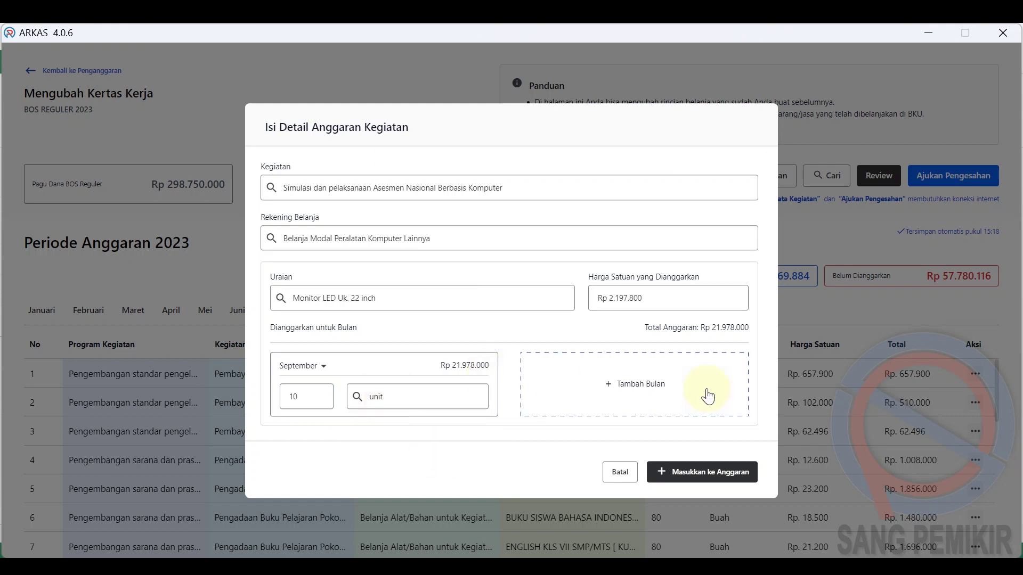
click(714, 473)
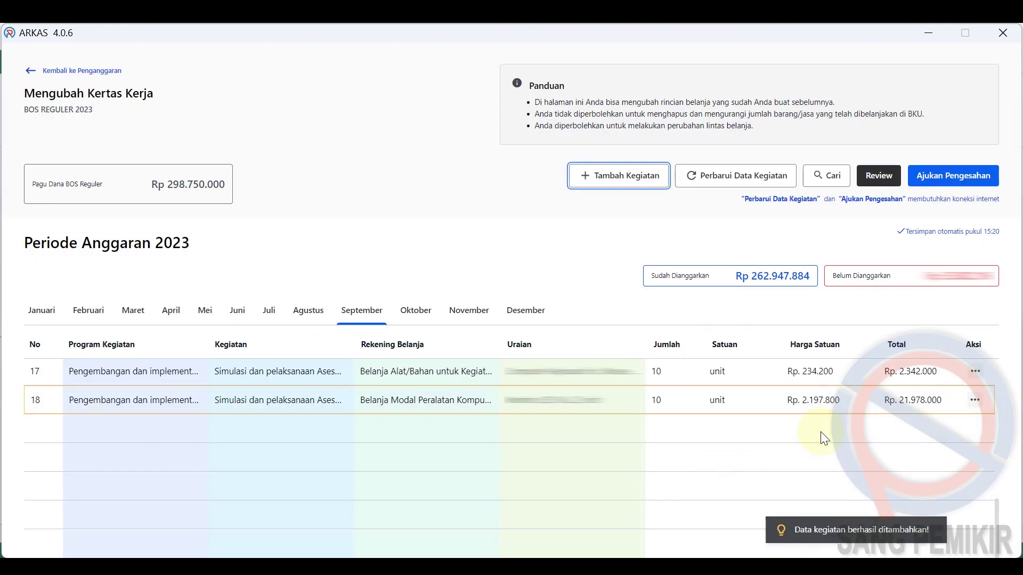
Look over the September budget entries and the Finalisasi instructions in the Word document LANGKAH, ending back in ARKAS.
scroll(733, 437, up, 5)
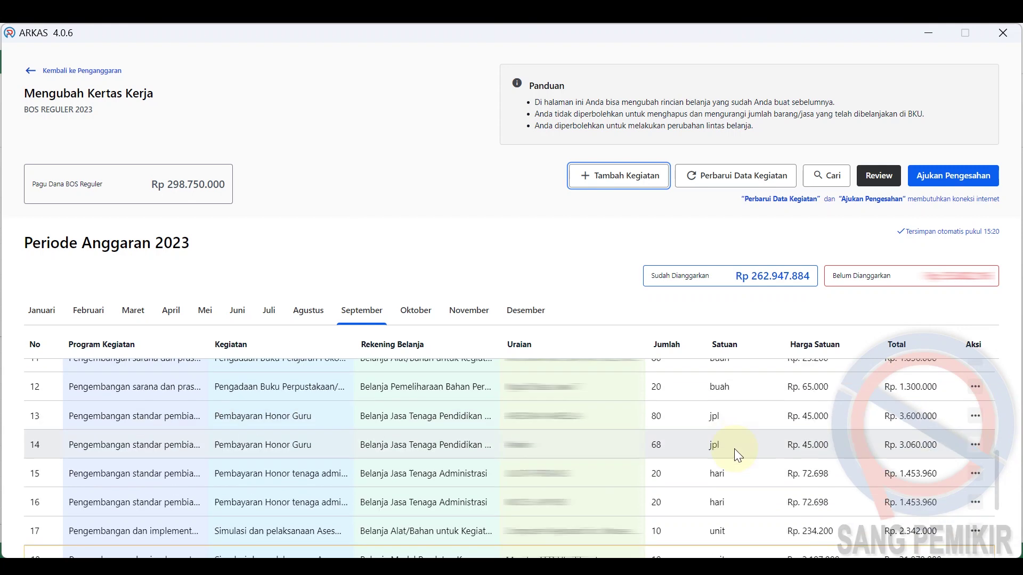
scroll(706, 397, up, 3)
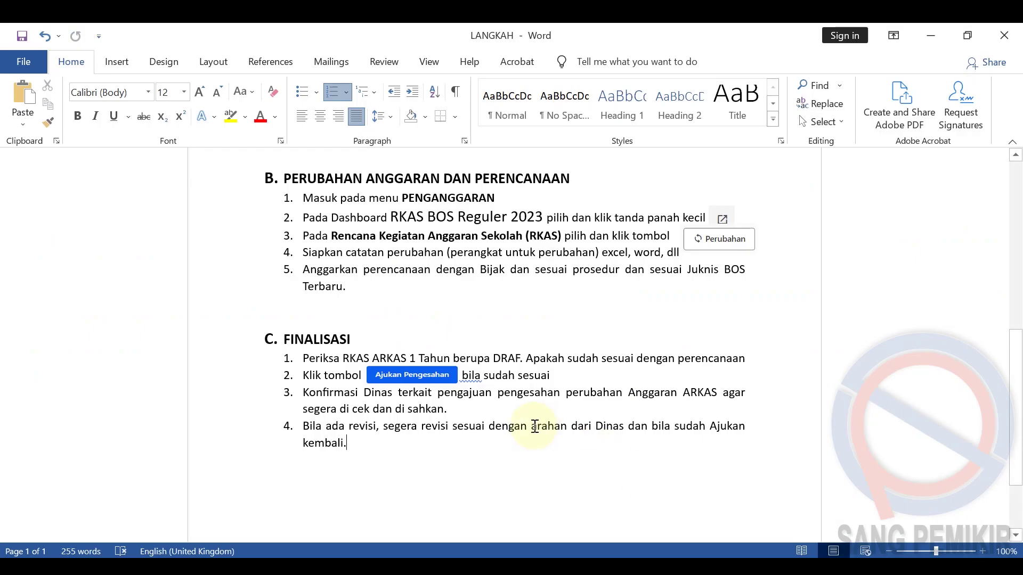
click(501, 447)
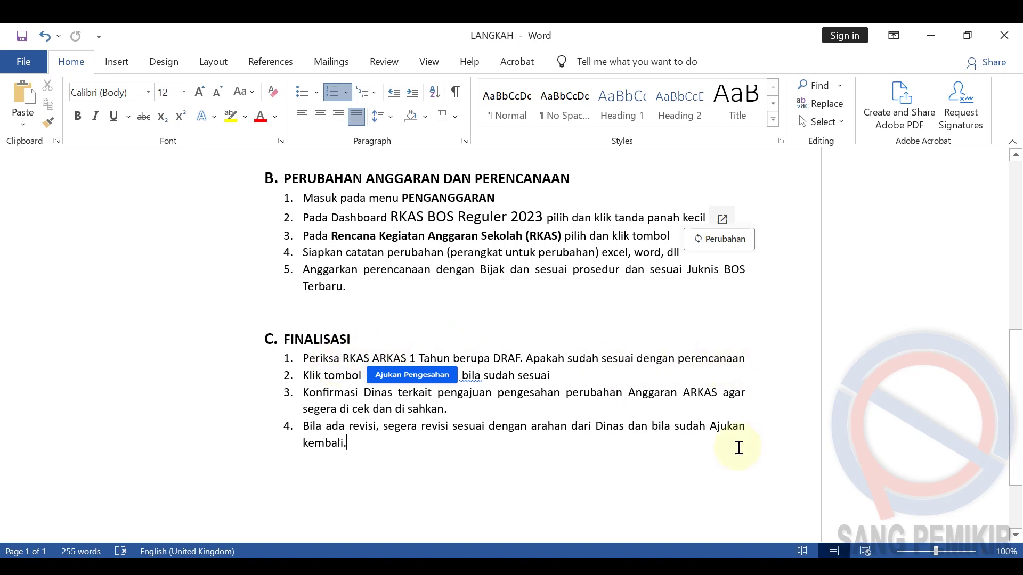
key(alt+Tab)
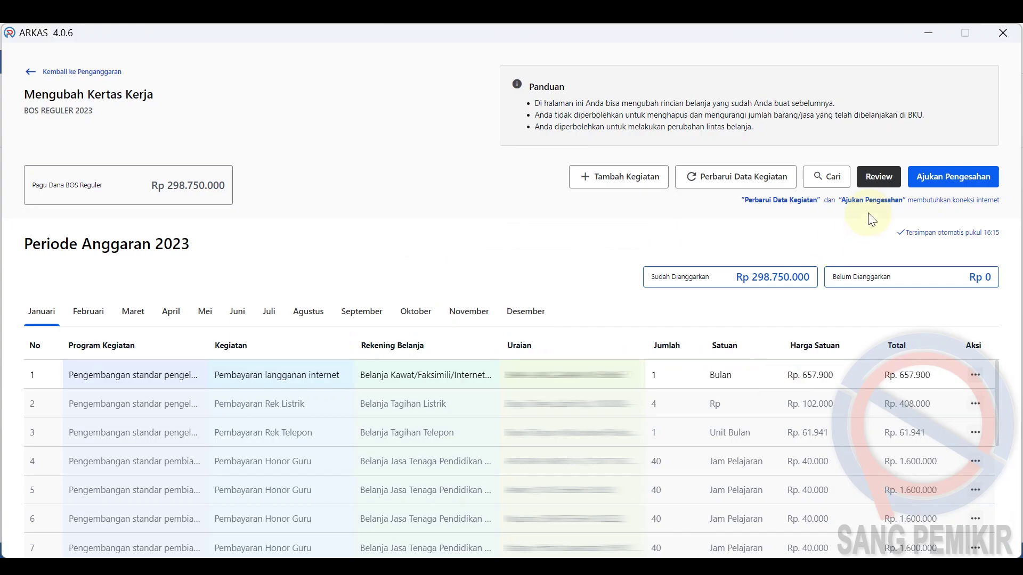
Review the worksheet's Tahap 1 and Tahap 2 budgets and examine the draft RKAS PDF up to the Pembayaran Honor section.
click(876, 177)
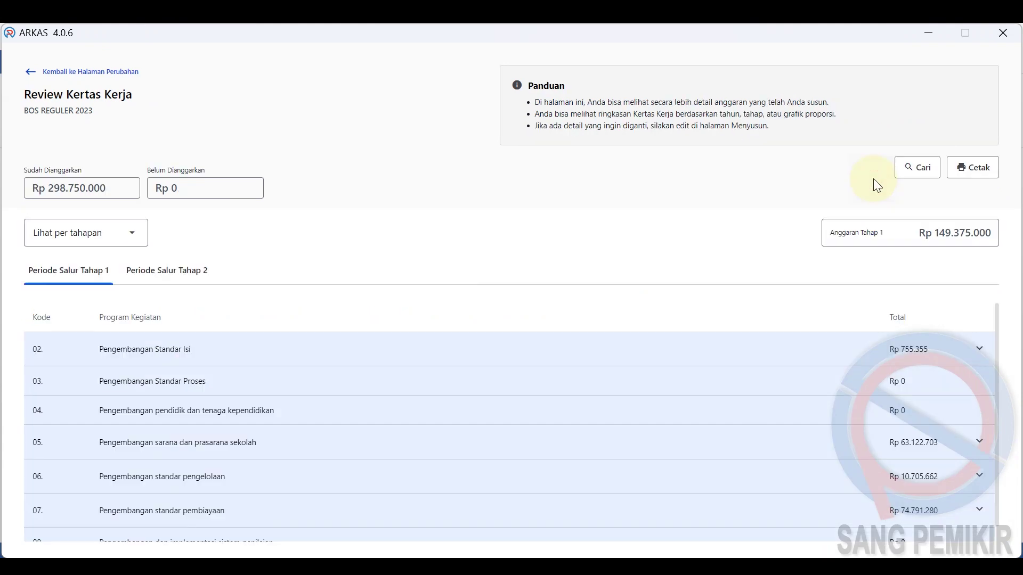
click(189, 274)
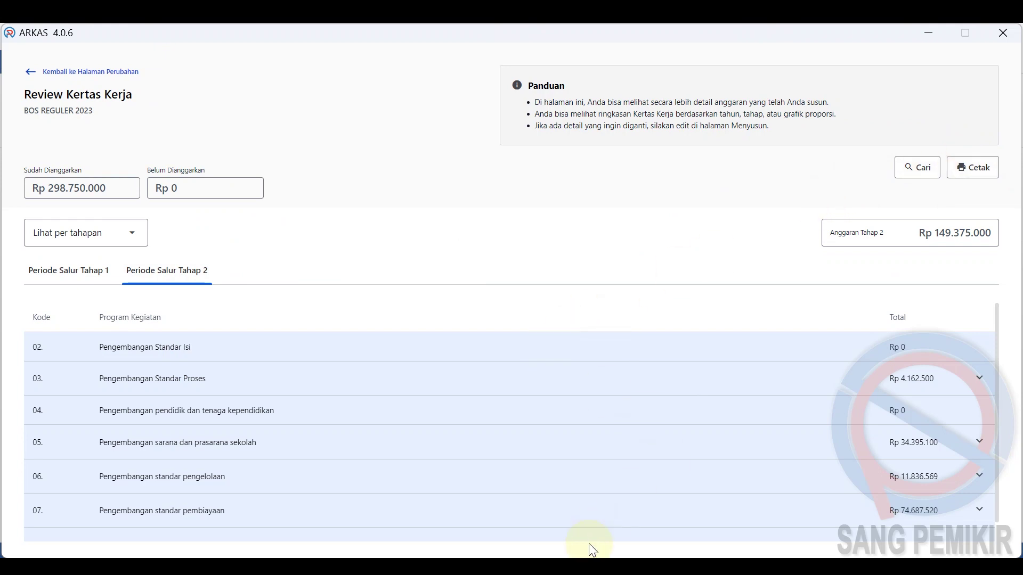
click(405, 565)
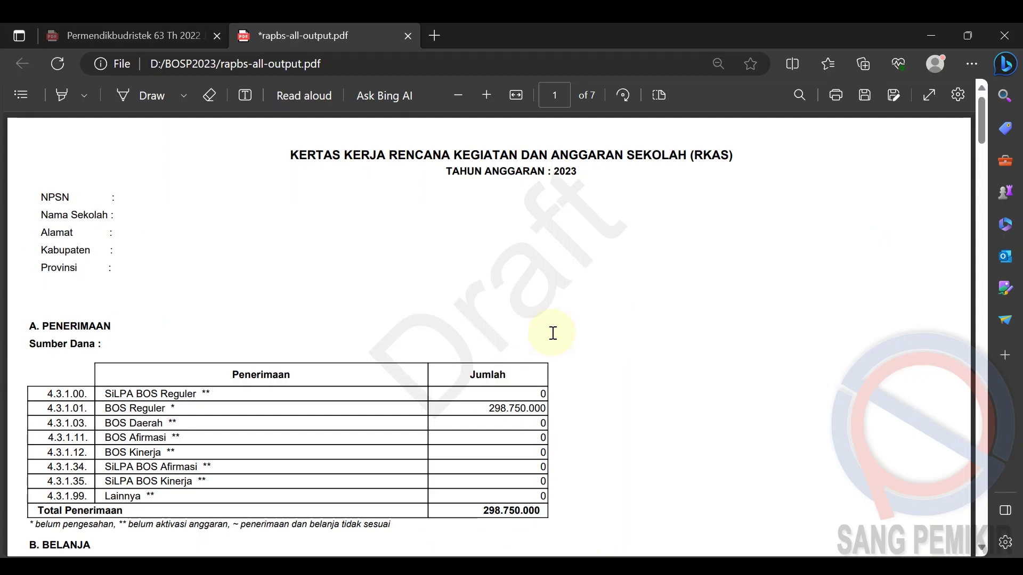
scroll(553, 333, down, 10)
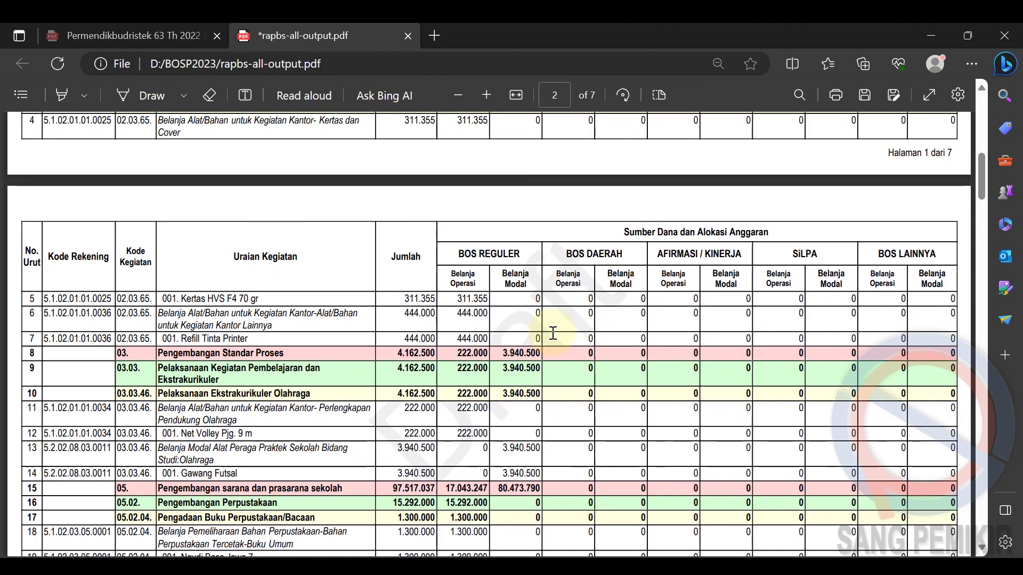
drag(980, 178, 963, 430)
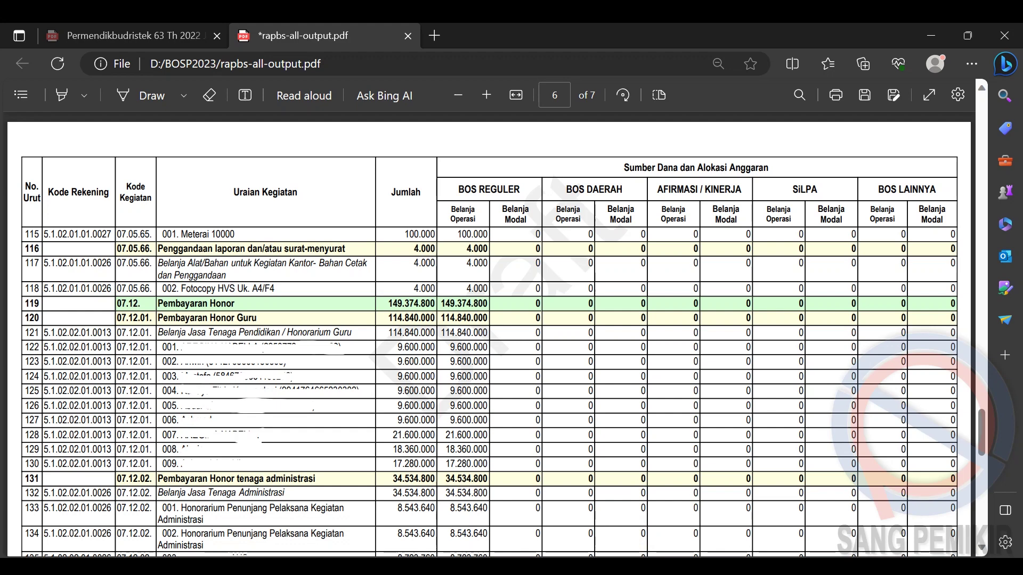
Compare the honorarium total in the Excel plan's Honor sheet with the draft RKAS PDF and the ARKAS Tahap 2 review.
mouse_move(580, 551)
click(527, 511)
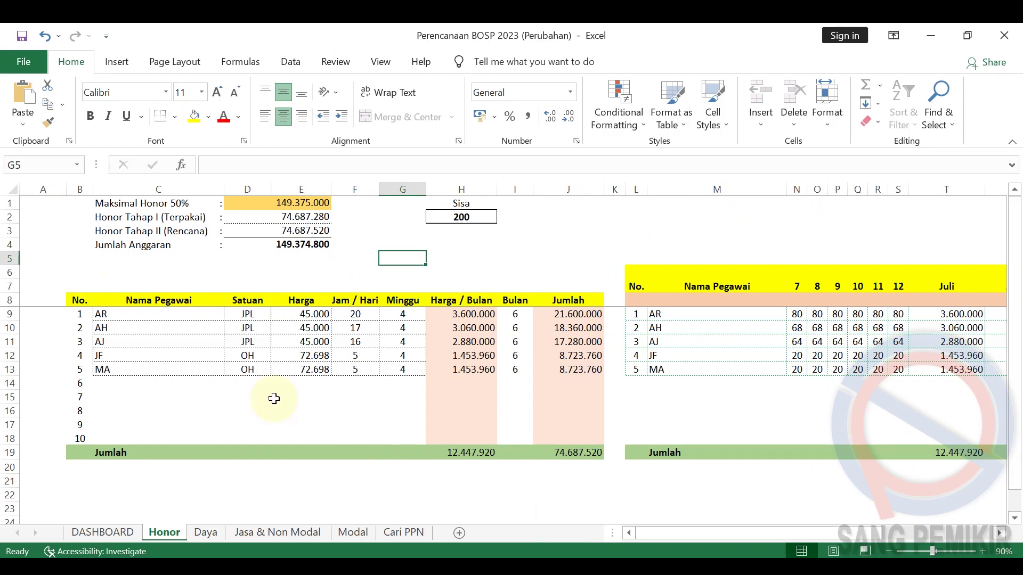
click(227, 409)
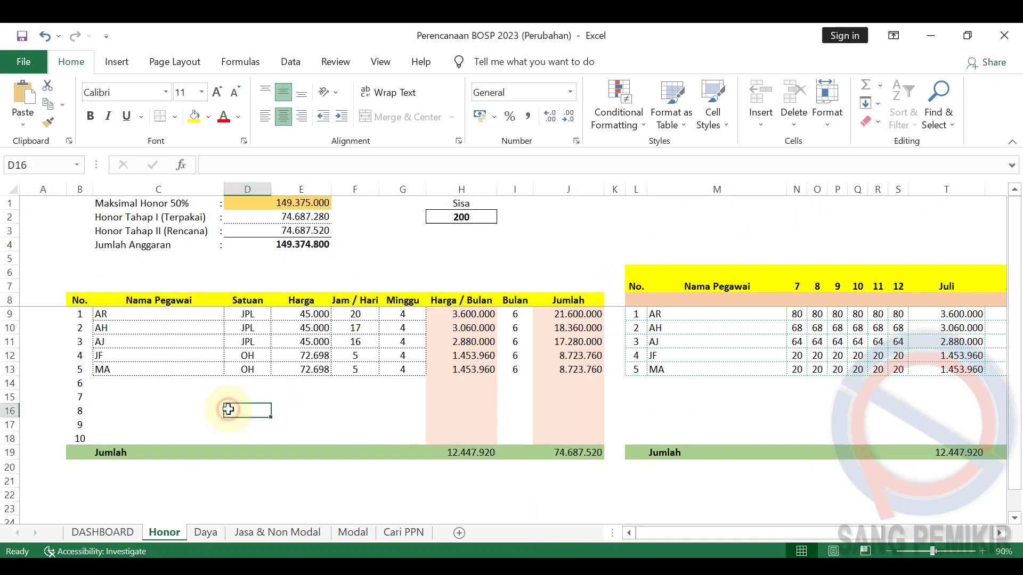
click(262, 247)
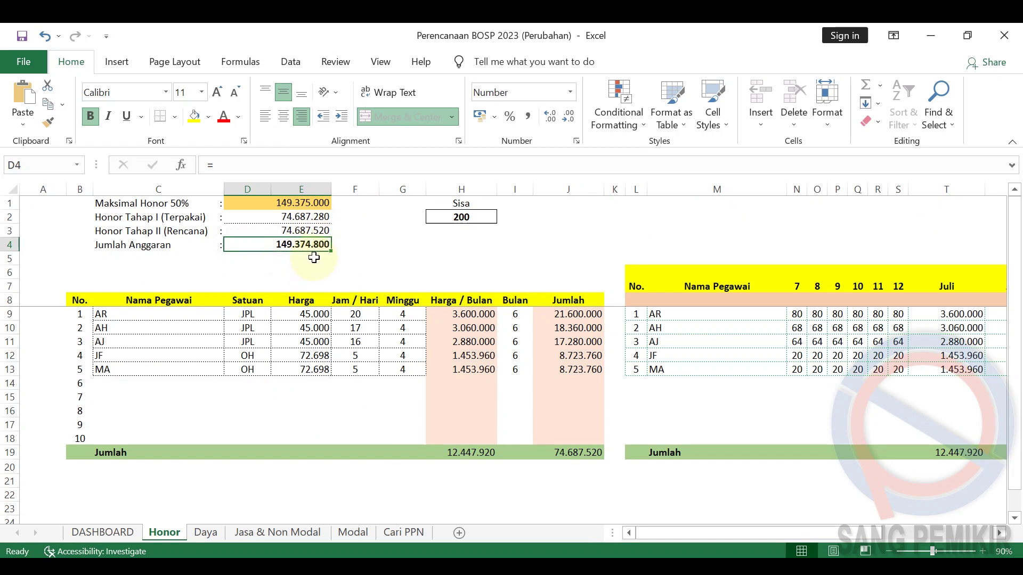
click(730, 554)
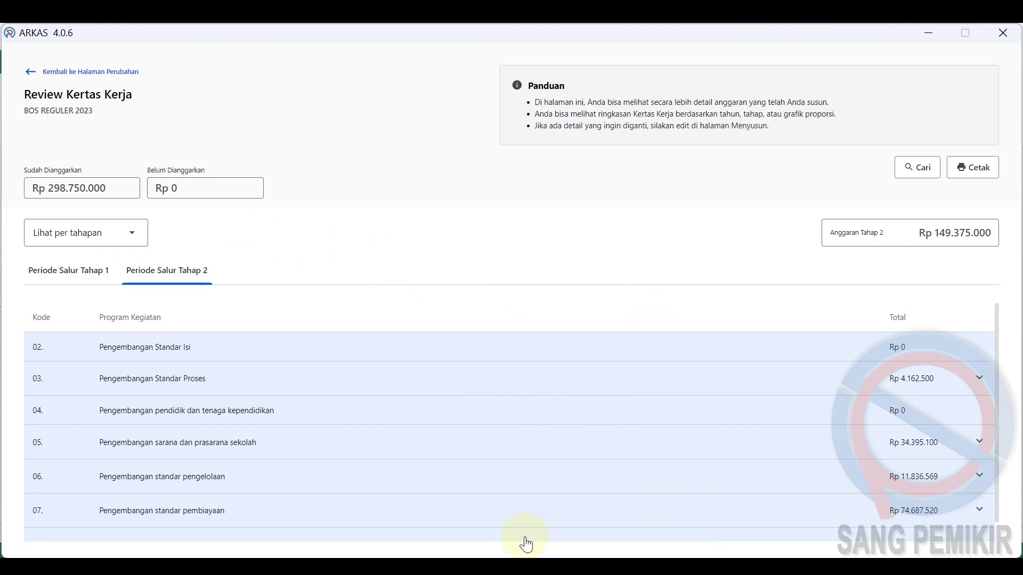
click(703, 554)
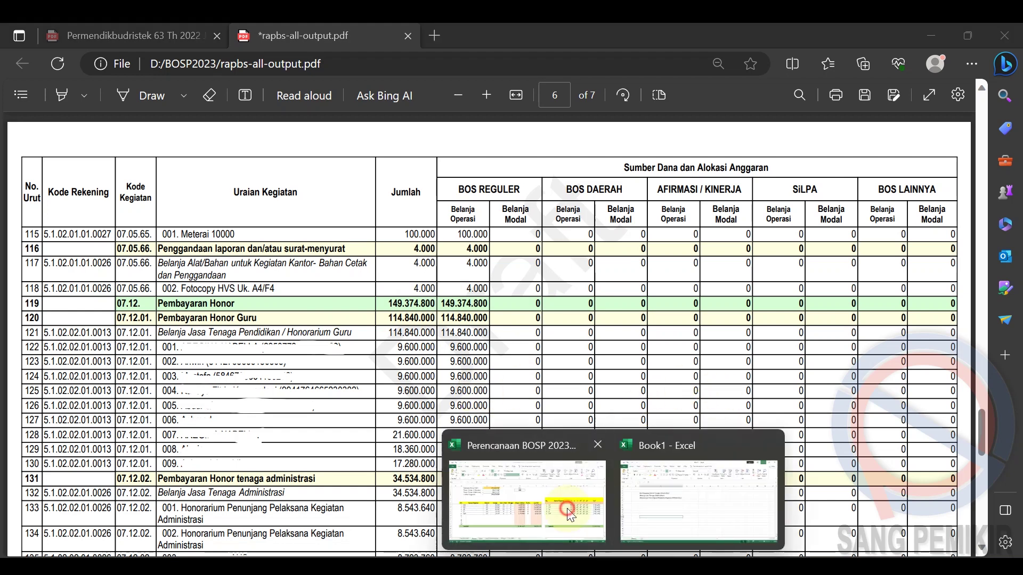
click(519, 496)
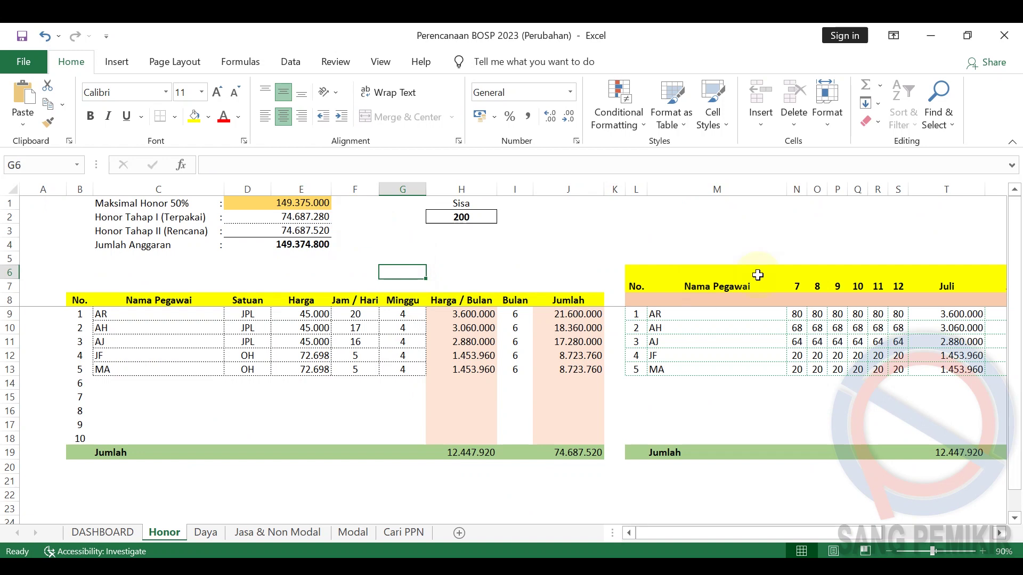
click(719, 495)
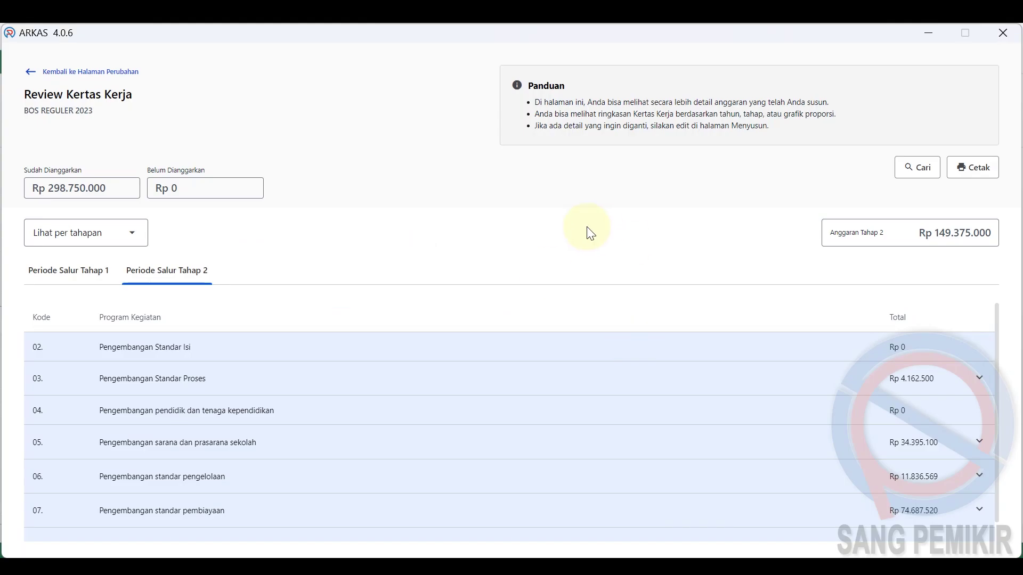
Leave the review, submit the BOS Reguler 2023 worksheet for approval, and check its sending status.
click(29, 72)
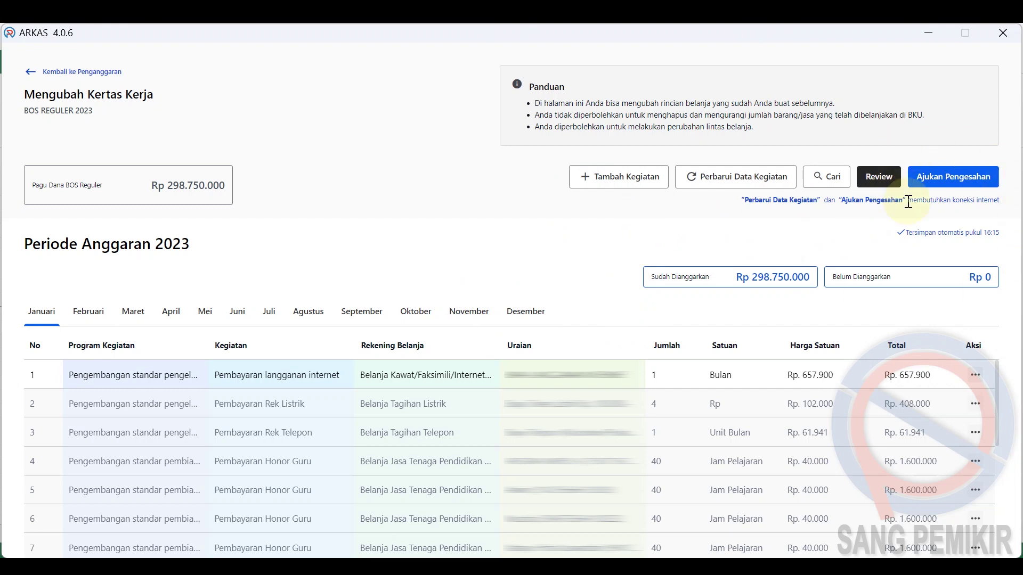
click(957, 187)
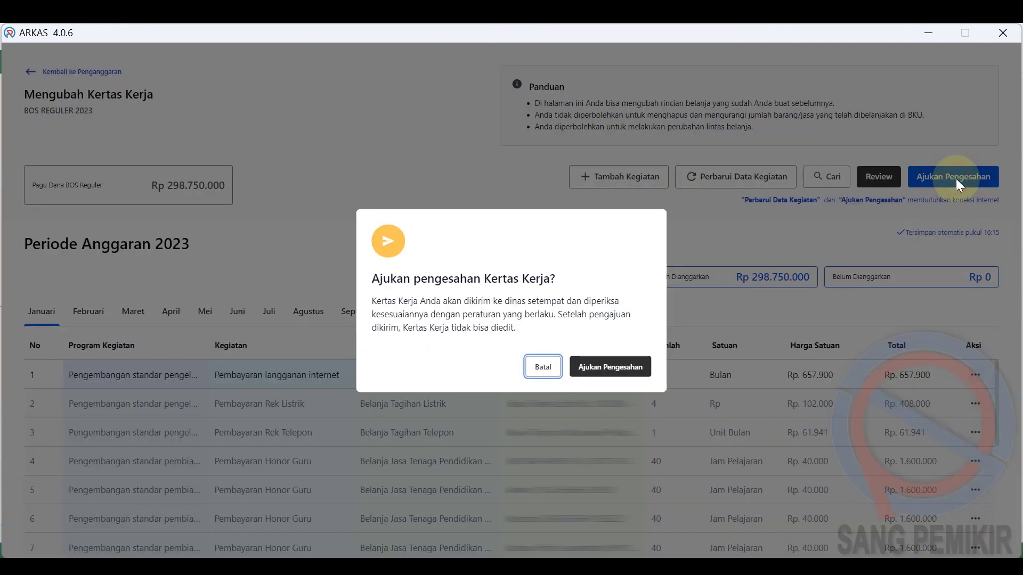
click(588, 368)
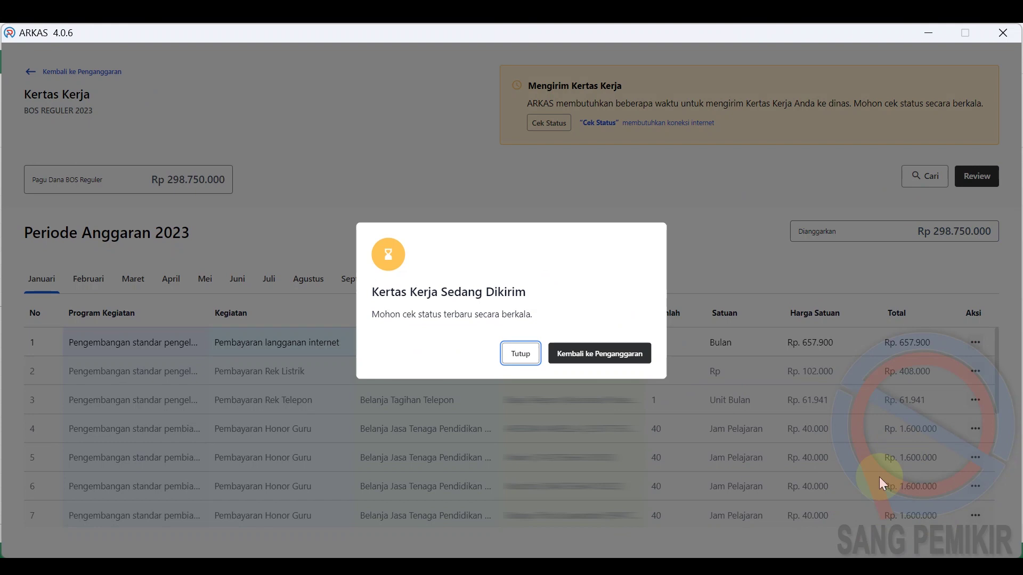
click(522, 354)
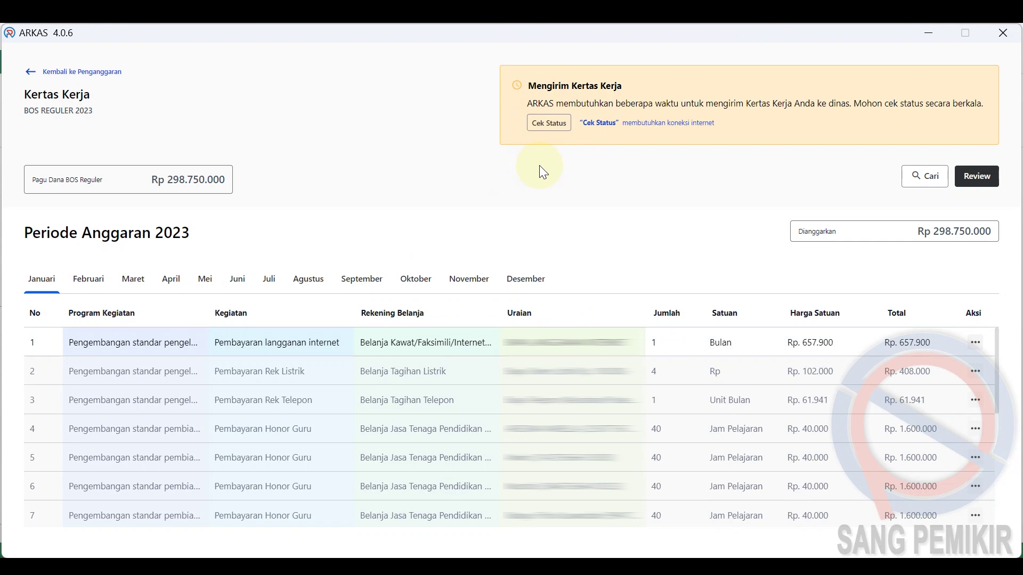
click(540, 128)
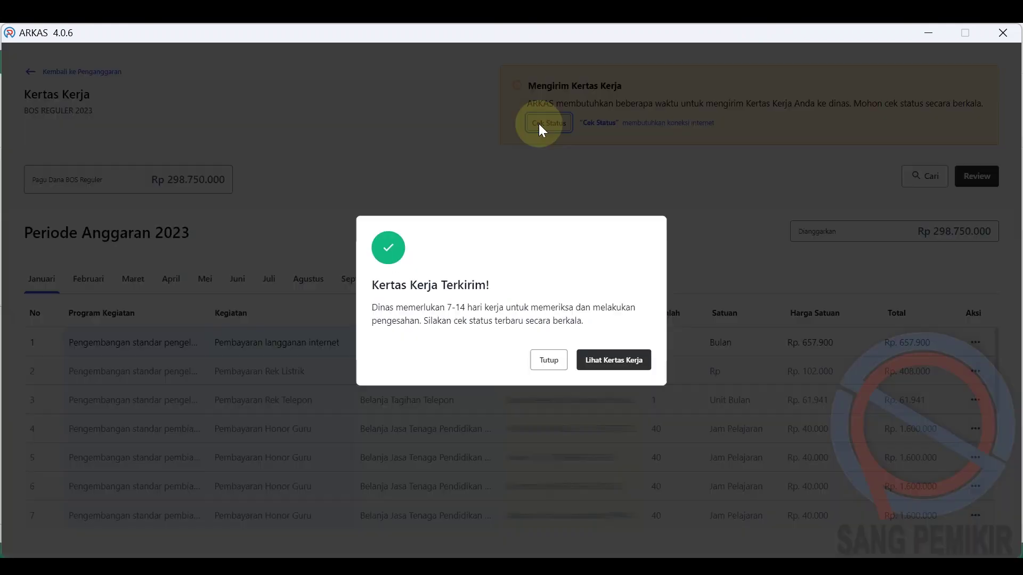
click(548, 360)
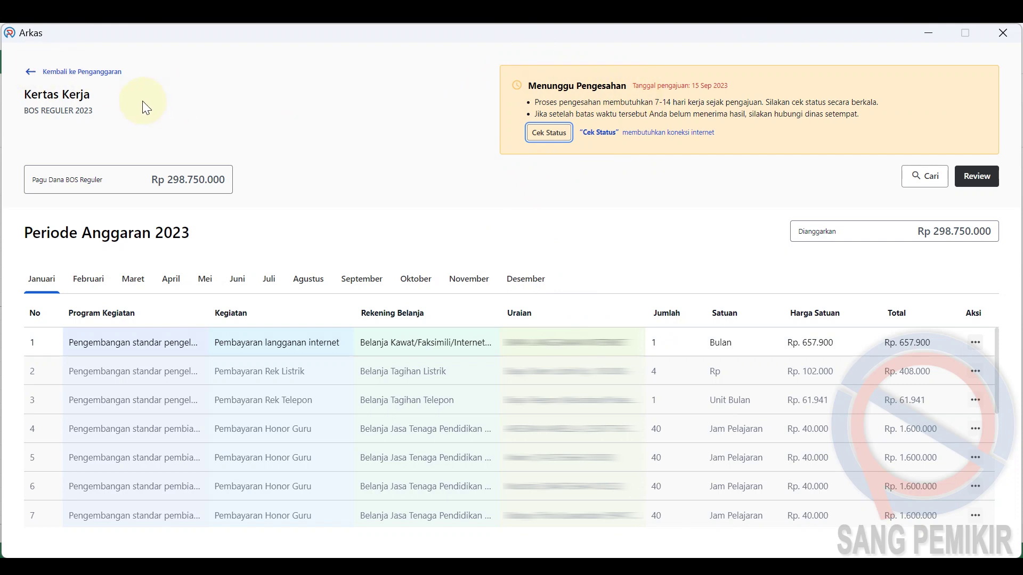
Return to the budgeting overview and check the latest approval status of Kertas Kerja BOS Reguler 2023.
click(30, 72)
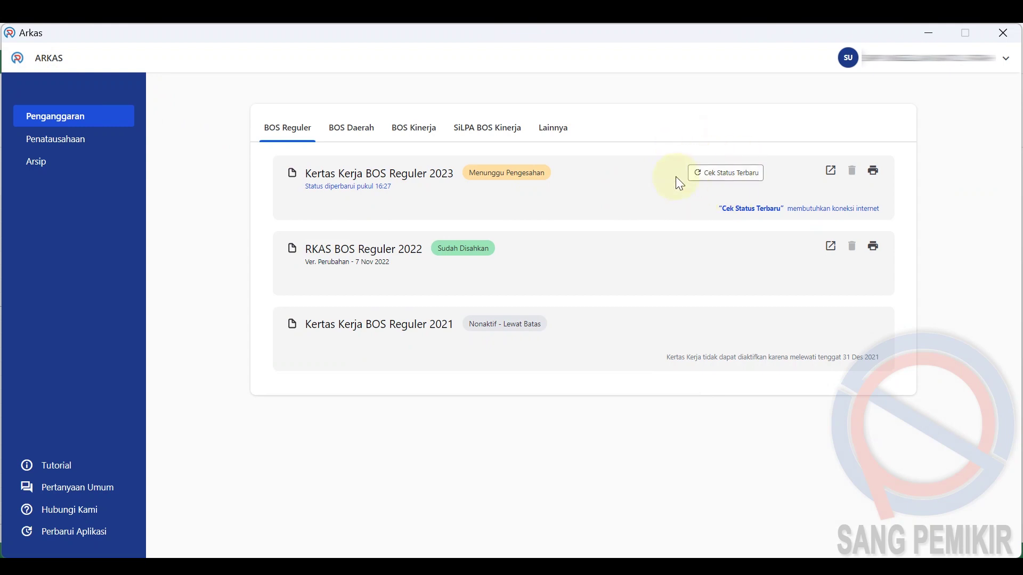
click(708, 181)
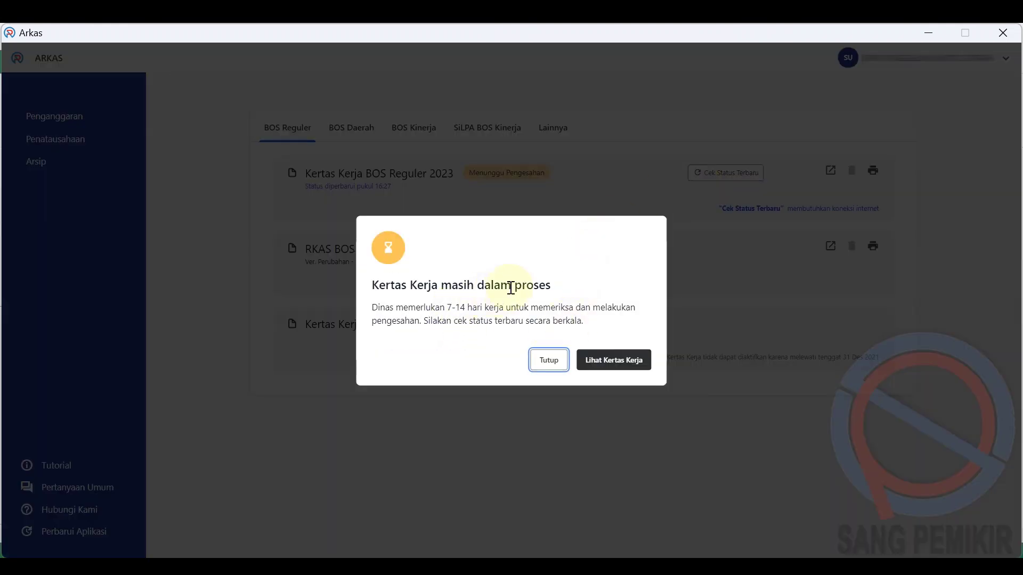
click(550, 361)
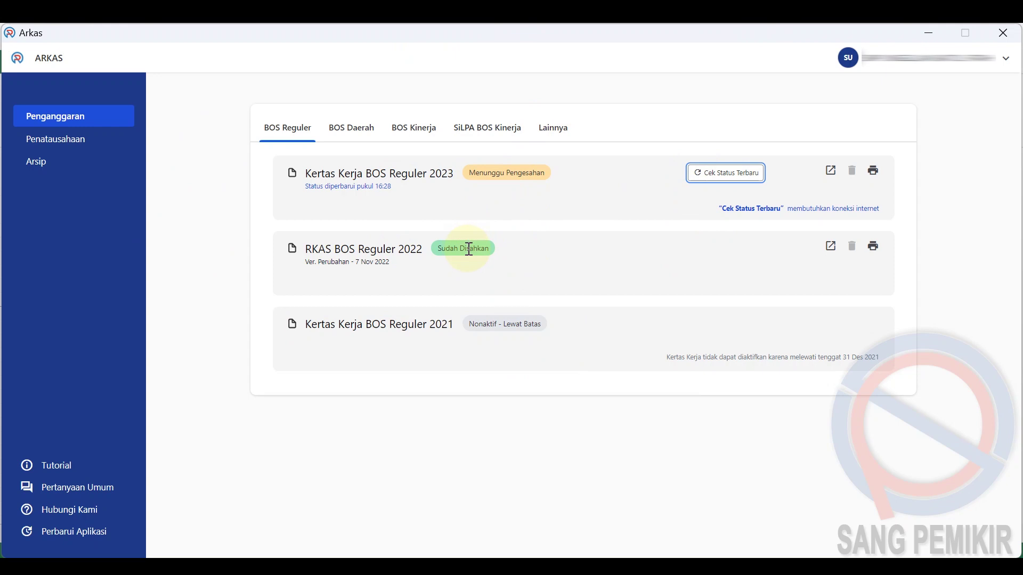
click(526, 198)
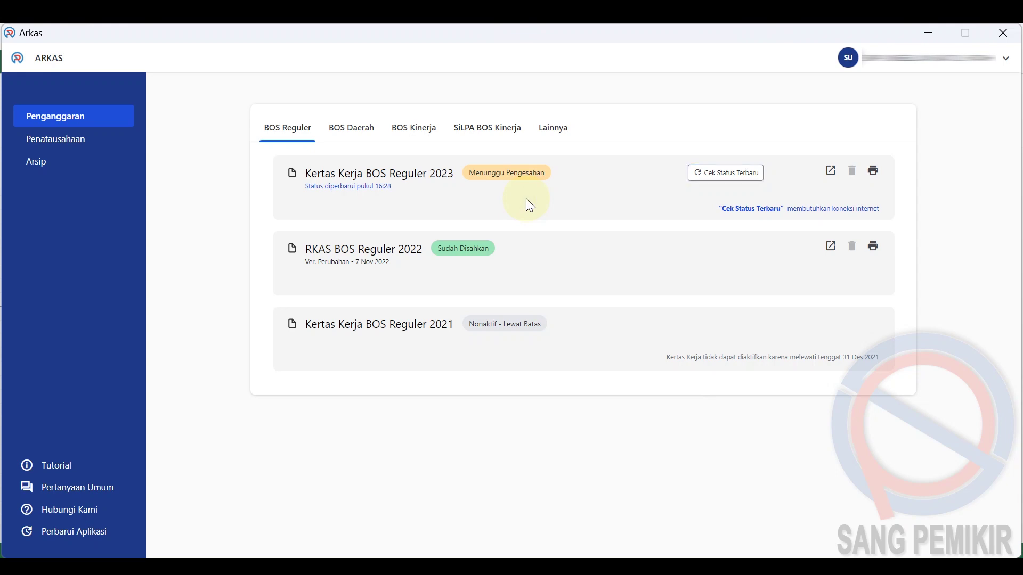